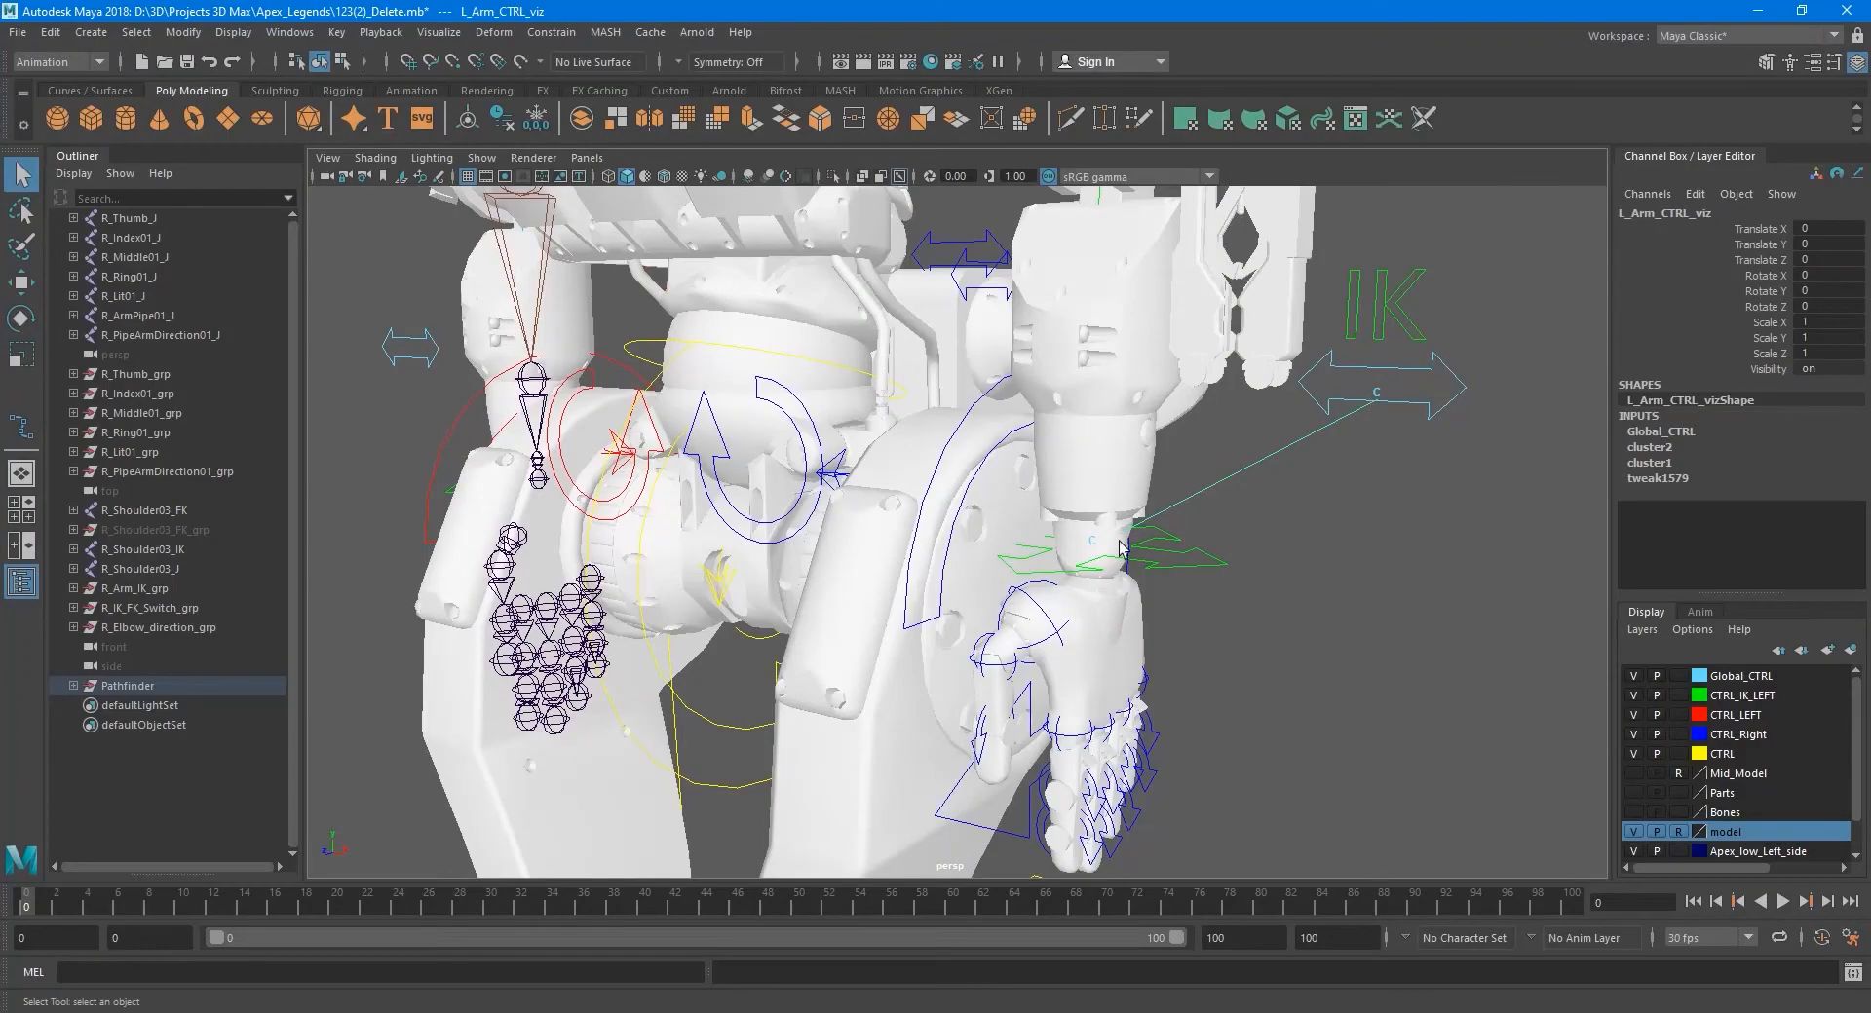
- Examine the arm controls and exposed joints on both sides of the robot model
middle_click_drag(1278, 464, 1251, 526, "alt")
left_click_drag(1322, 487, 947, 573, "alt")
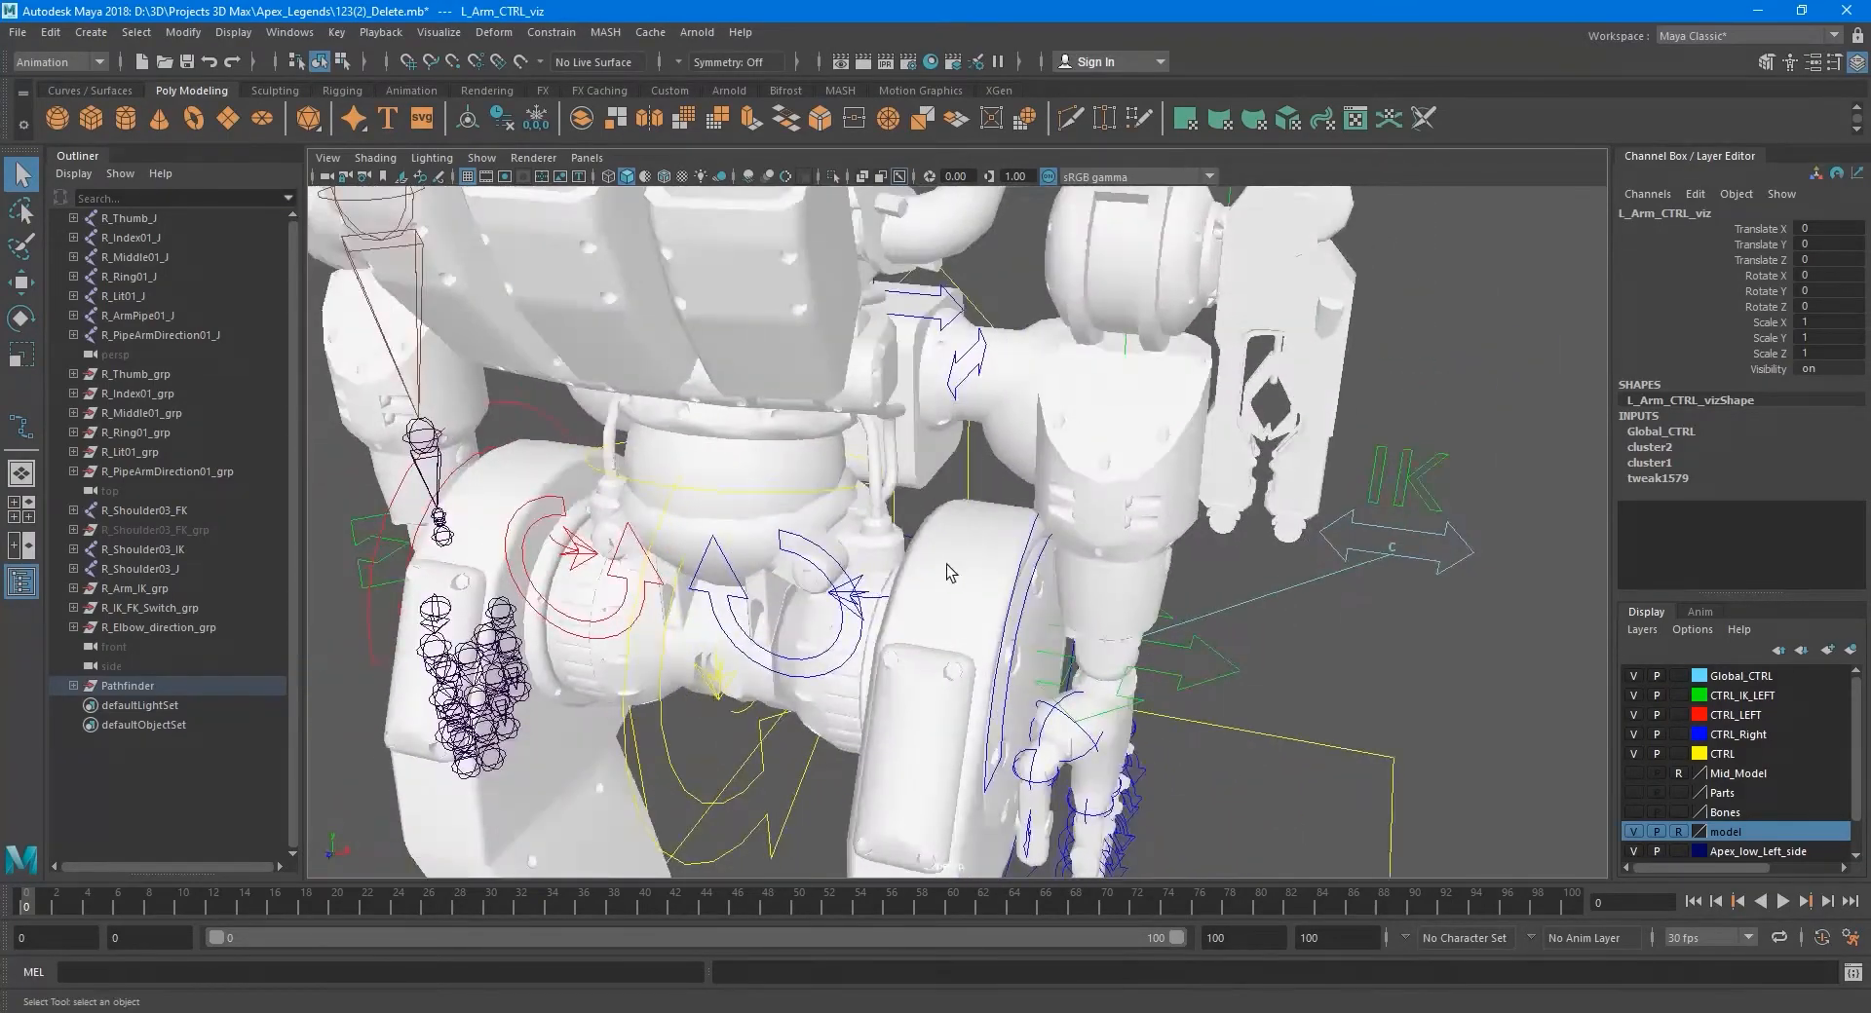
middle_click_drag(947, 573, 1150, 559, "alt")
middle_click_drag(653, 526, 882, 511, "alt")
left_click_drag(848, 501, 989, 499, "alt")
middle_click_drag(990, 497, 991, 453, "alt")
left_click_drag(993, 460, 773, 502, "alt")
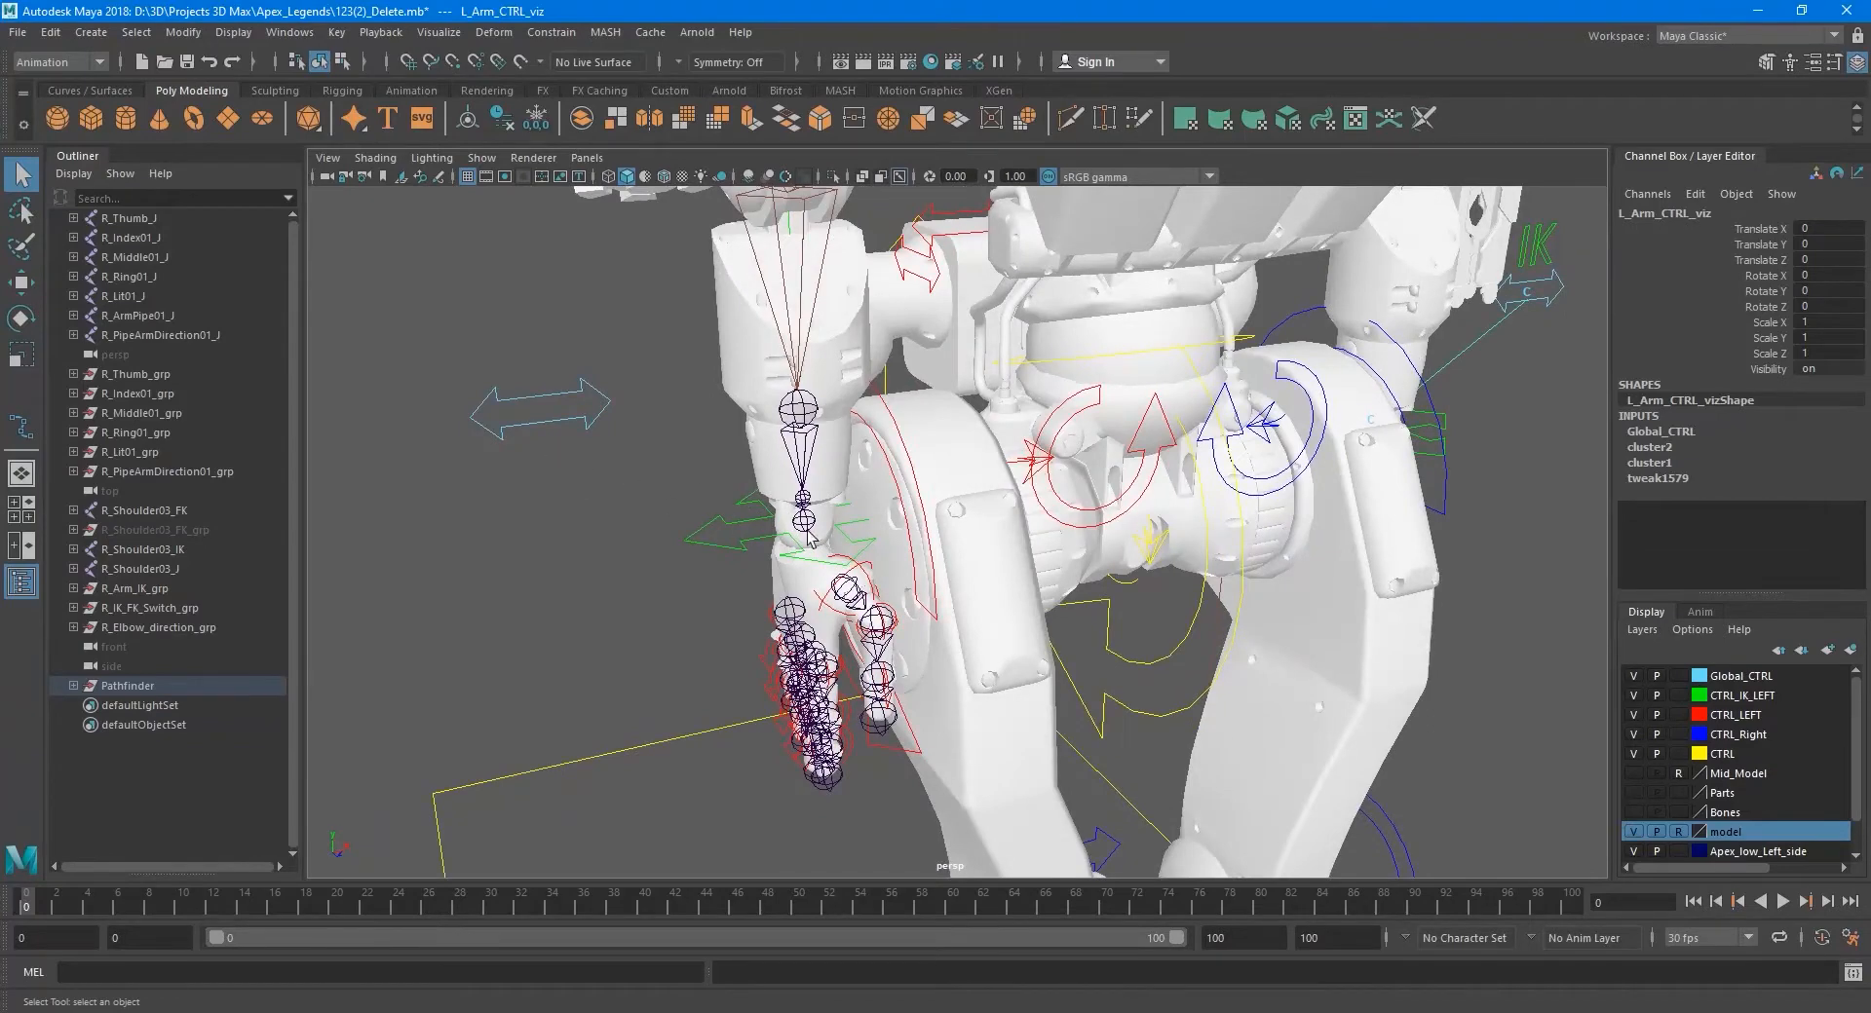
middle_click_drag(787, 529, 814, 421, "alt")
scroll(813, 421, "down", 3)
middle_click_drag(1115, 640, 1084, 597, "alt")
scroll(1084, 596, "up", 1)
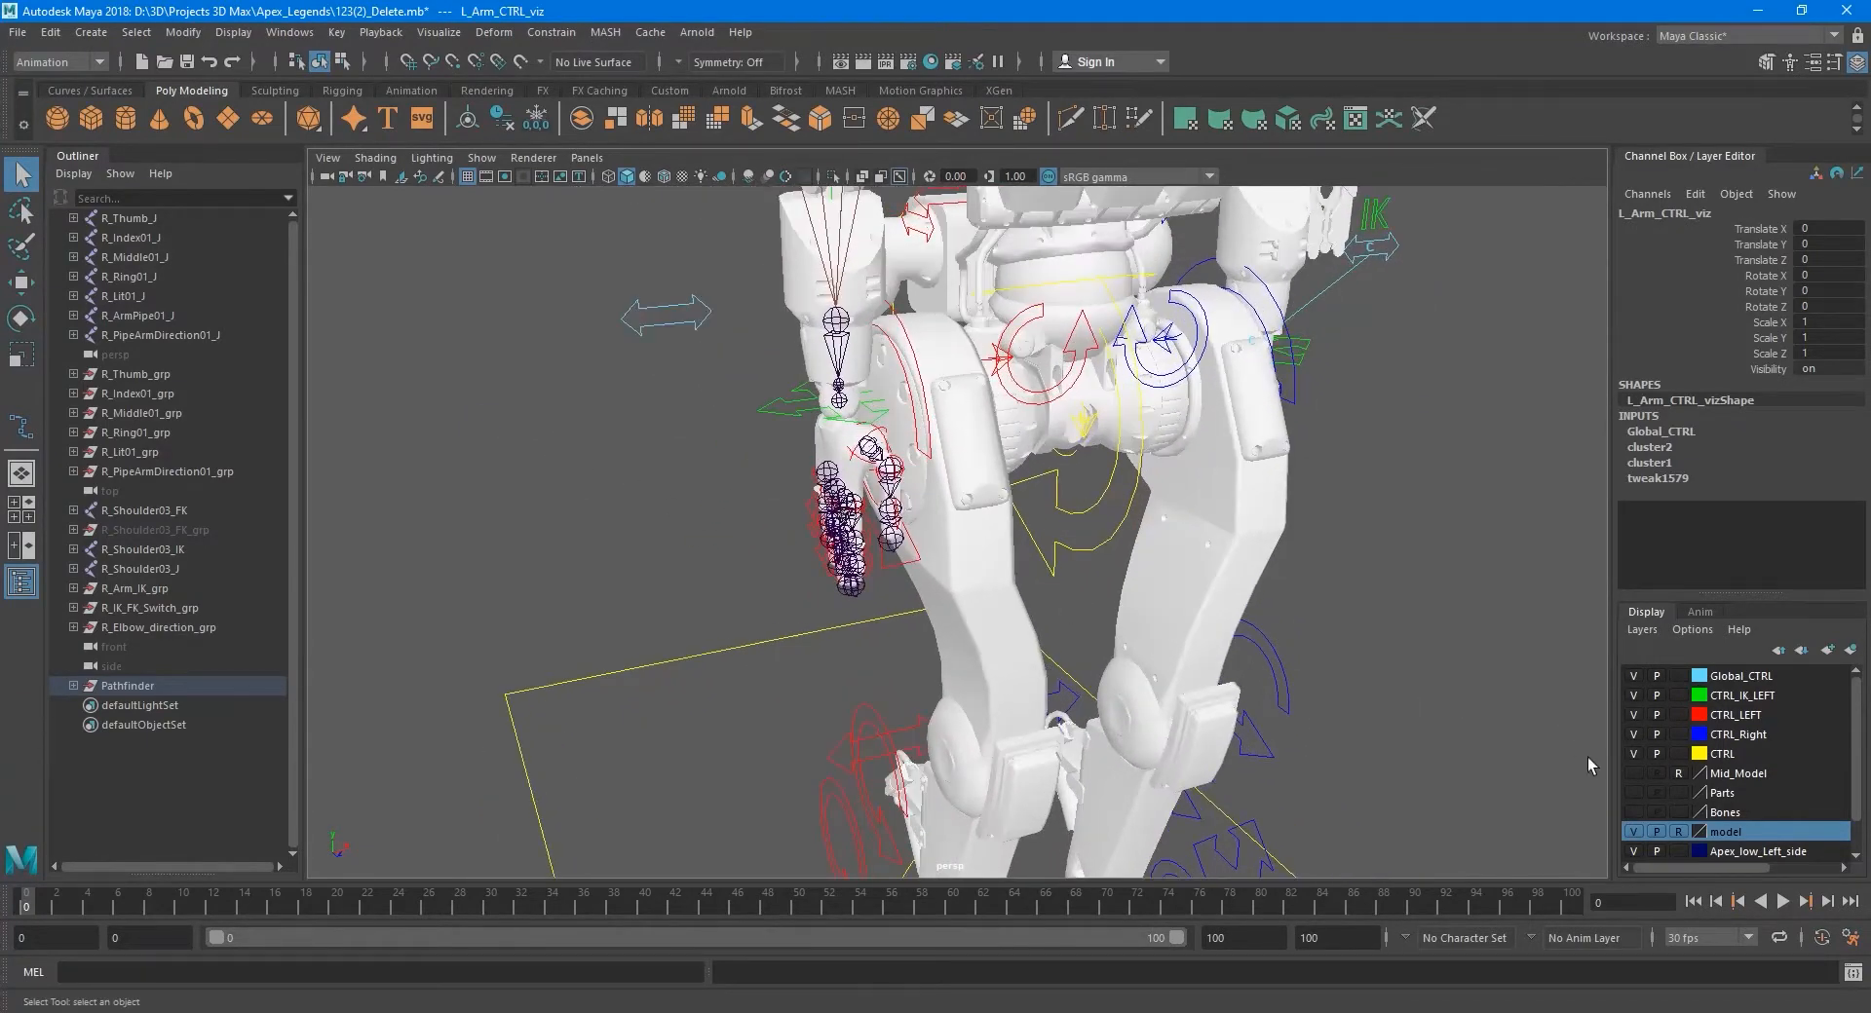
- Hide the model layer so only the rig controls and joints around the arms are displayed
left_click(1632, 831)
middle_click_drag(1130, 742, 1107, 517, "alt")
scroll(1107, 517, "down", 3)
middle_click_drag(1001, 452, 1017, 642, "alt")
left_click_drag(1017, 641, 989, 458, "alt")
scroll(960, 429, "up", 5)
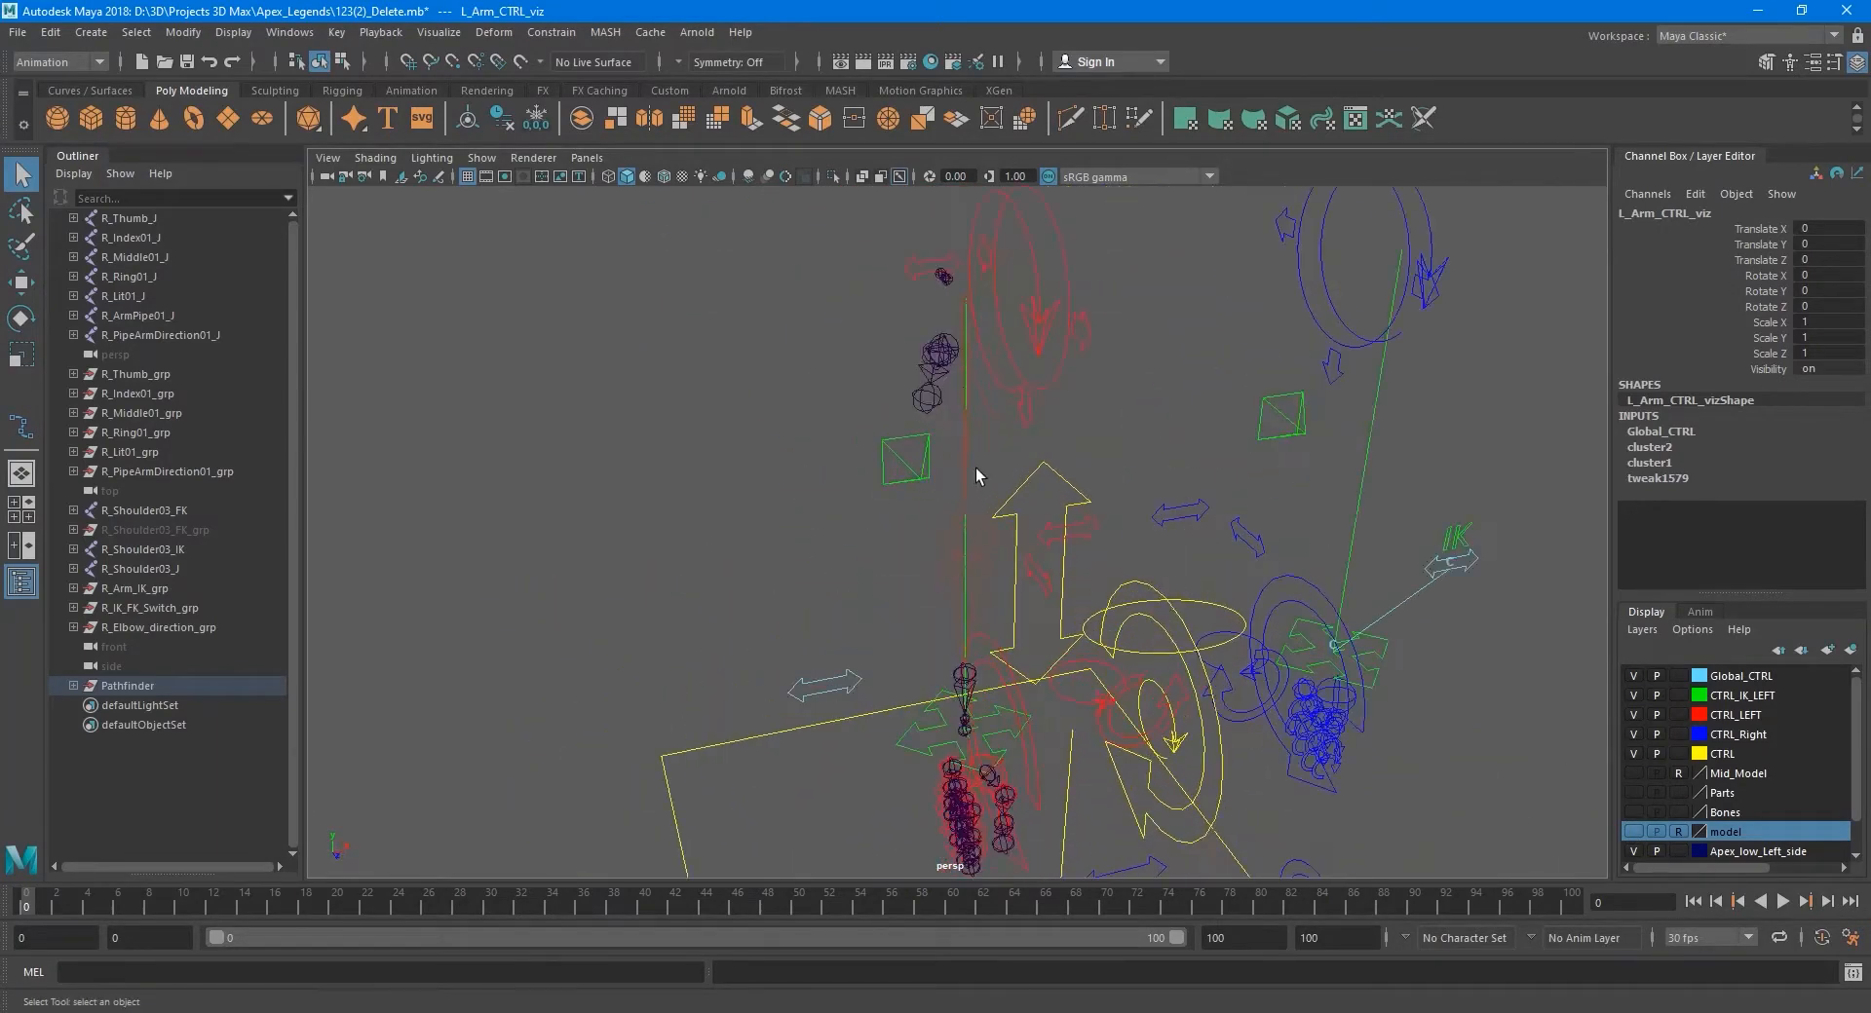
- Add the R_Shoulder03_FK joint chain to the Bones layer
left_click_drag(976, 374, 980, 419, "alt")
left_click(972, 359)
middle_click_drag(1018, 584, 995, 445, "alt")
mouse_move(995, 445)
left_mouse_down("alt")
mouse_move(952, 471)
mouse_move(977, 472)
left_mouse_up("alt")
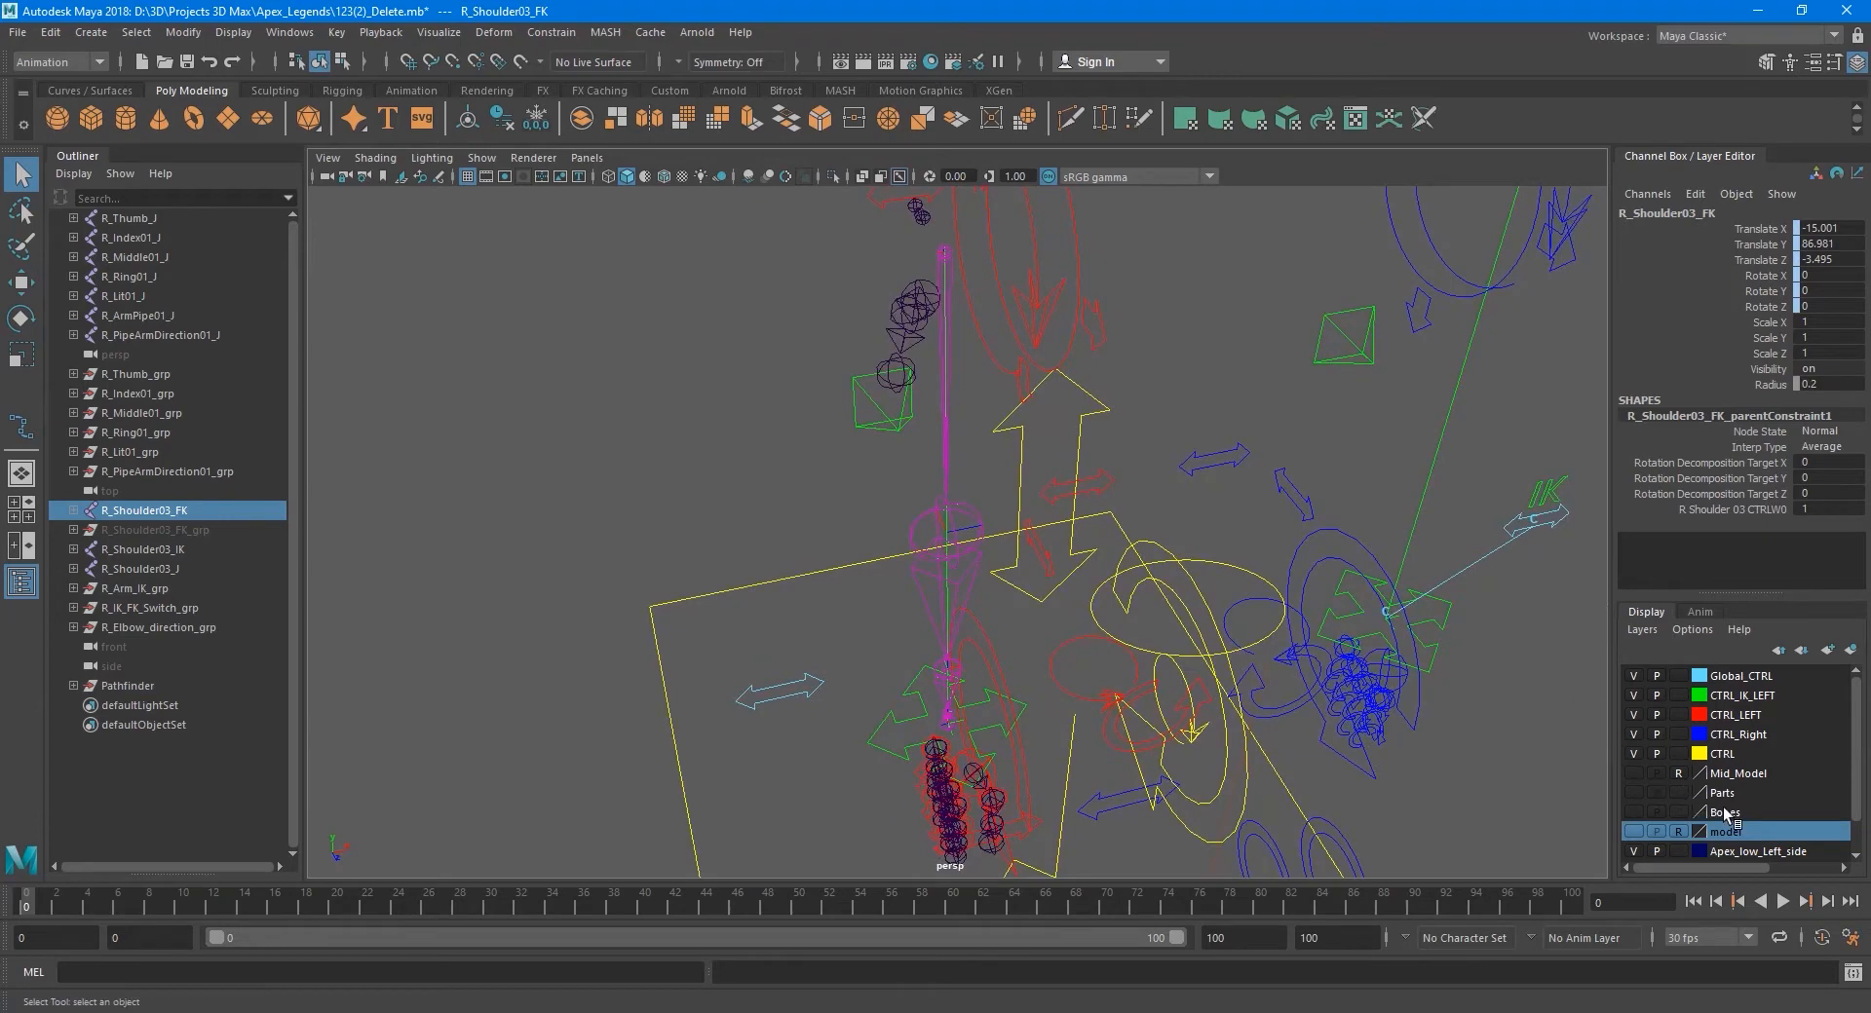
left_click(1724, 815)
right_click(1725, 815)
left_click(1717, 620)
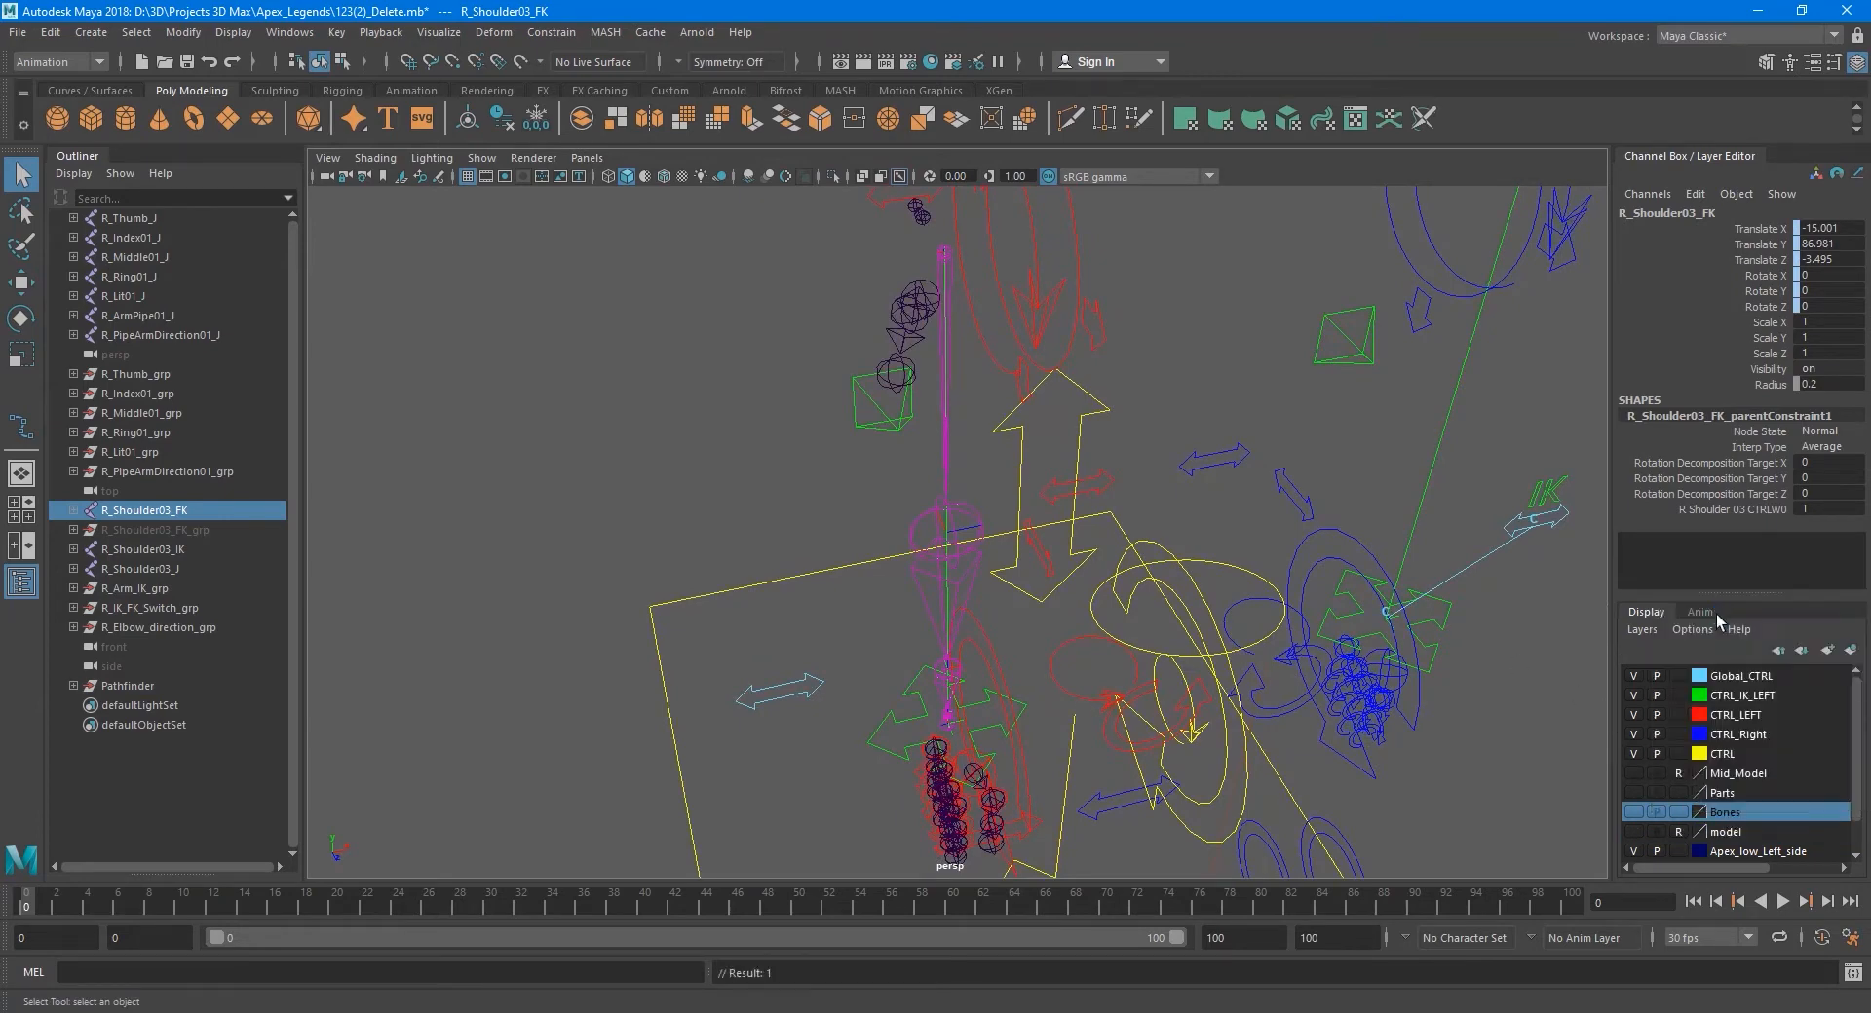
- Add the R_Shoulder03_J joint chain to the Bones layer
left_click(946, 253)
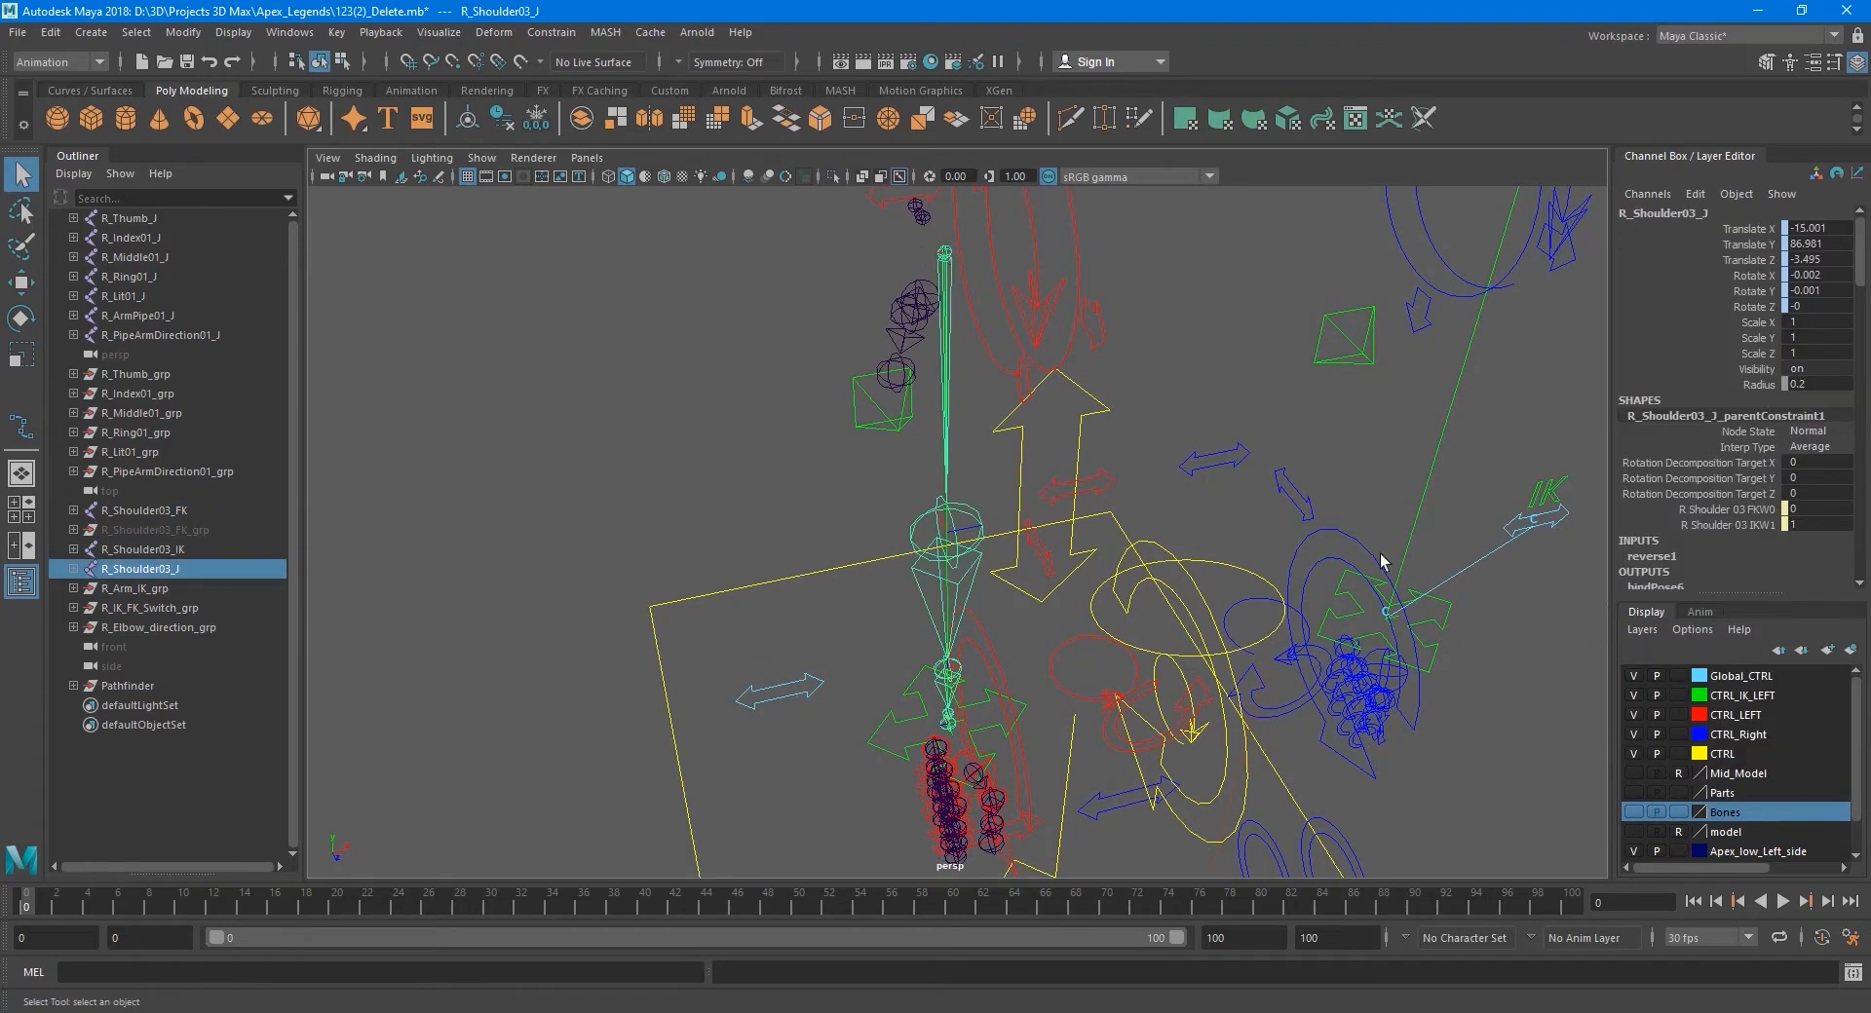
right_click(1732, 817)
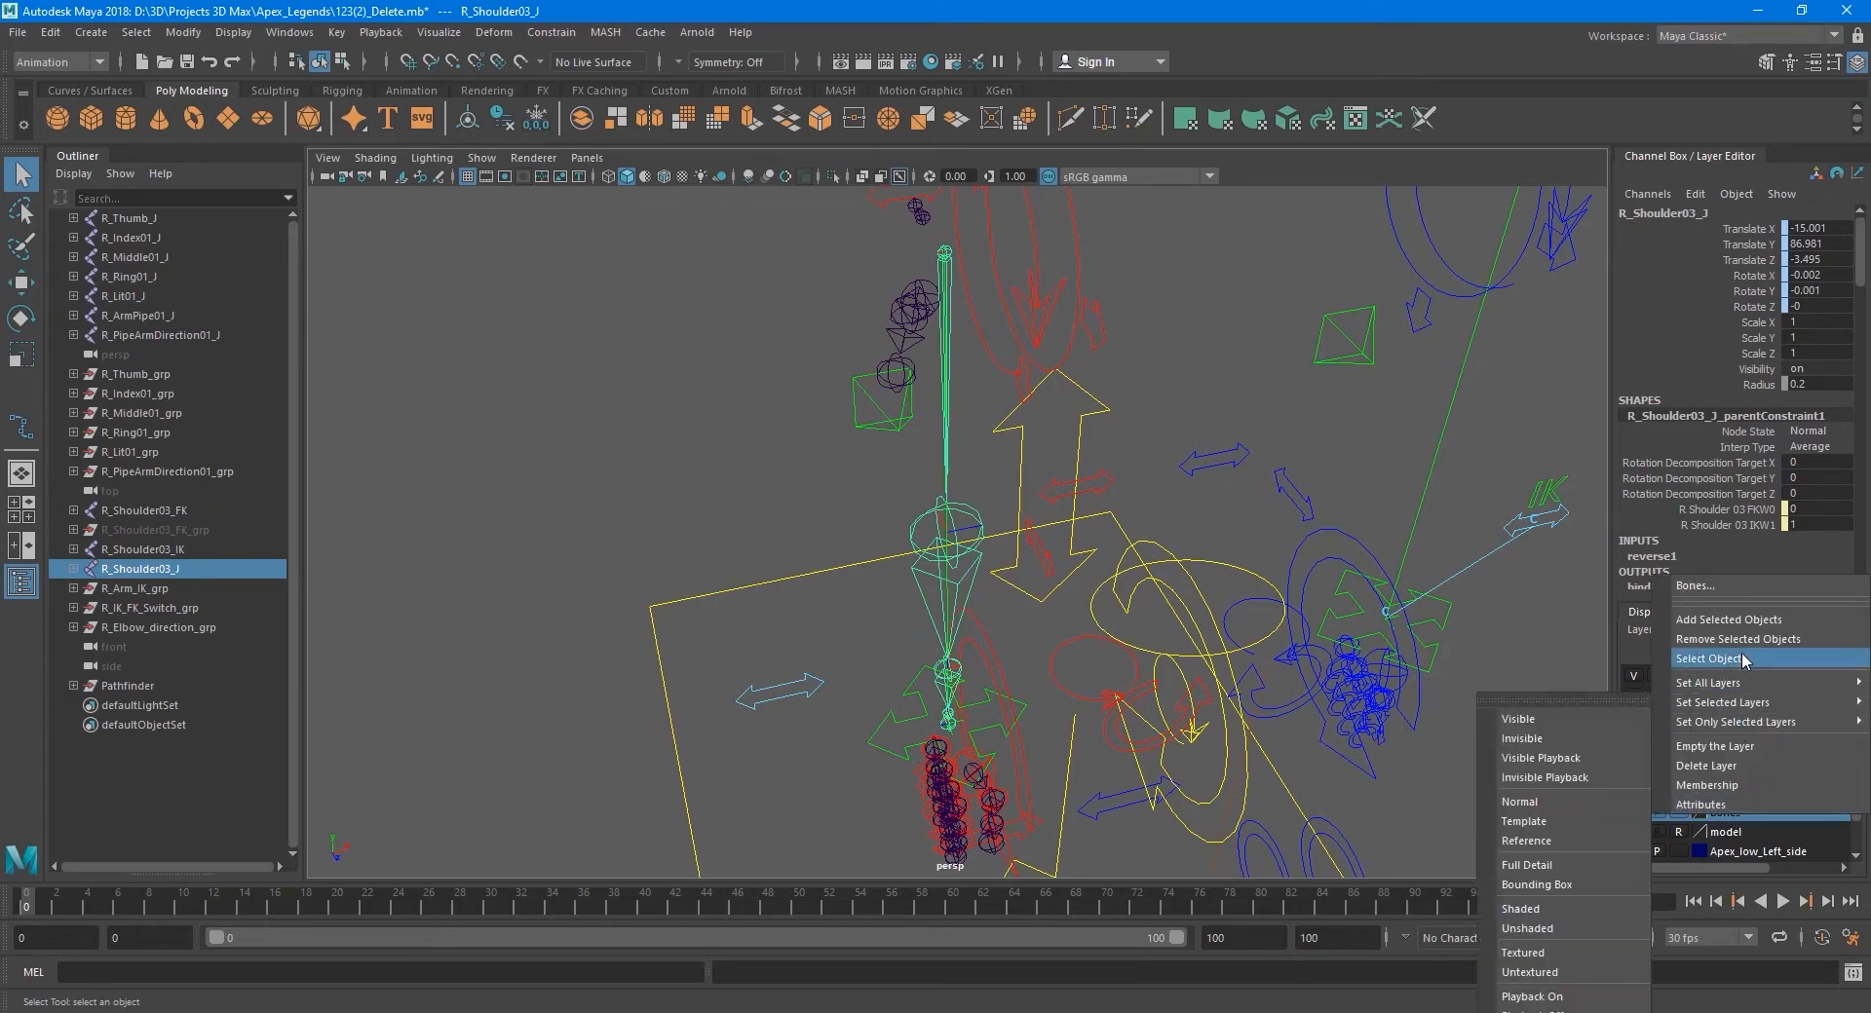
left_click(1740, 624)
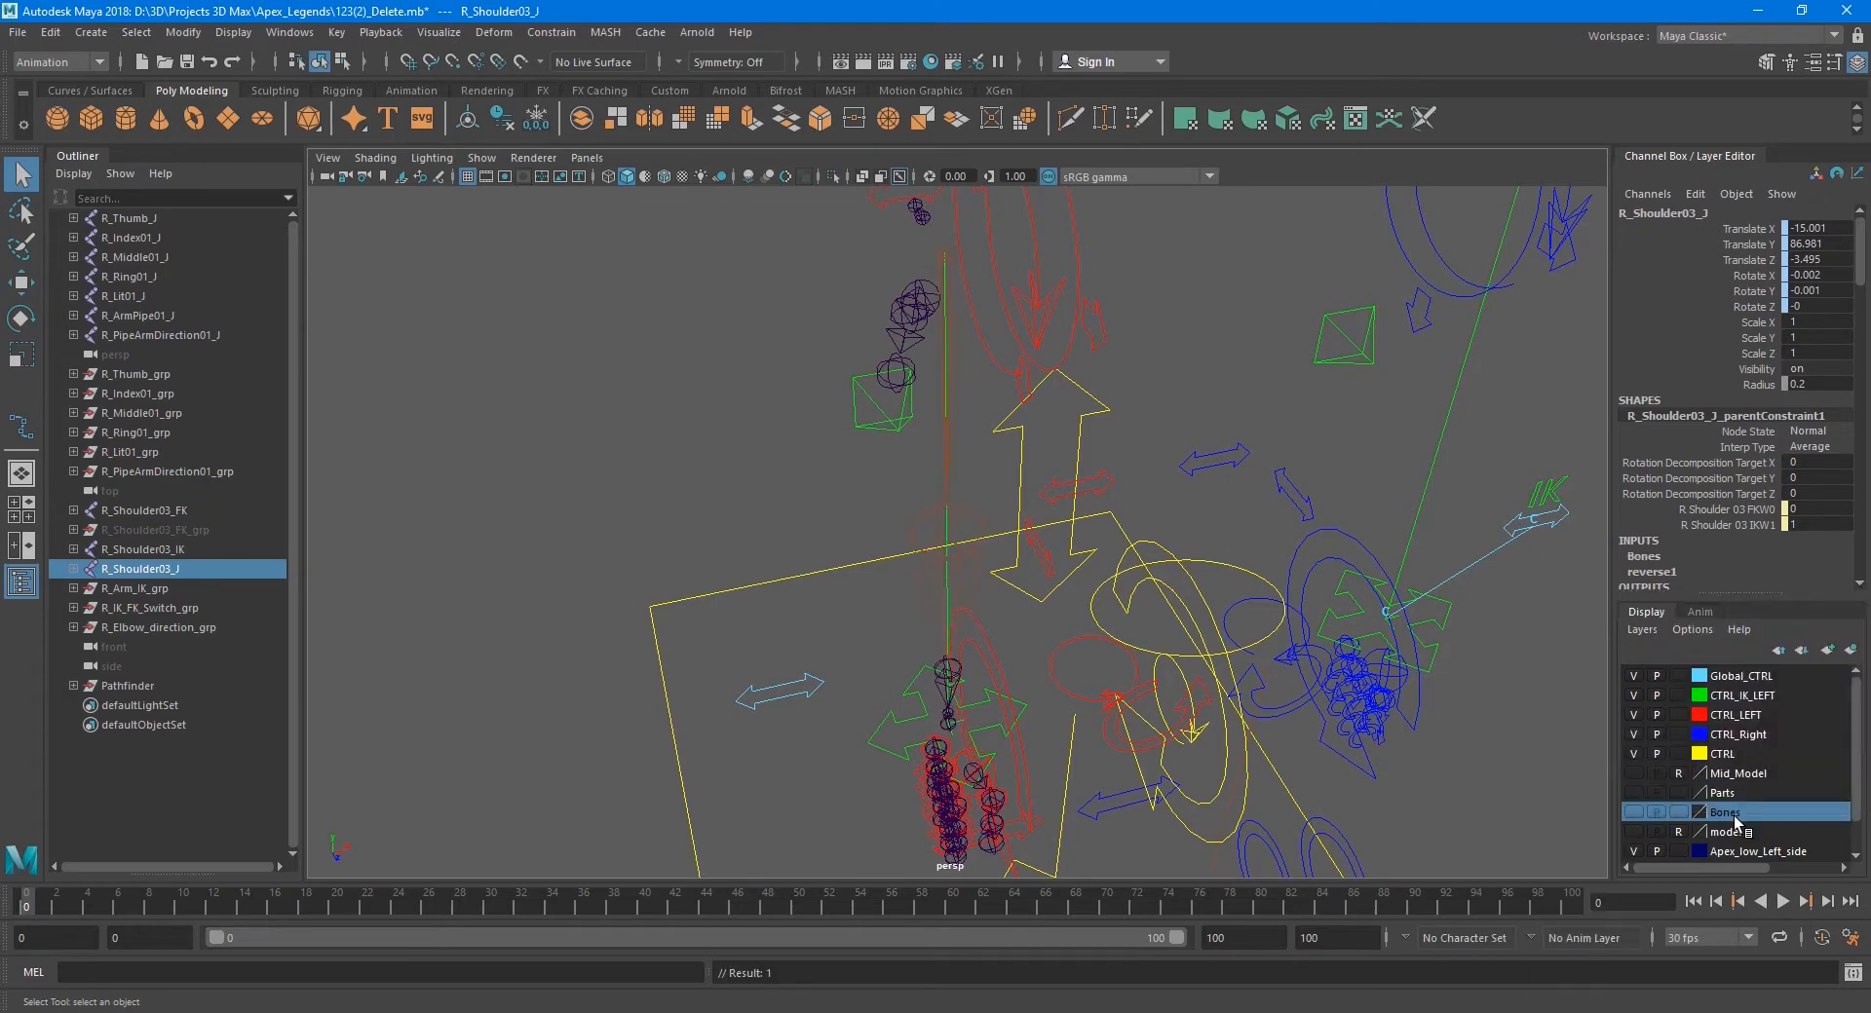
- Add the R_Shoulder03_IK joint chain to the Bones layer
left_click(945, 255)
right_click(1747, 815)
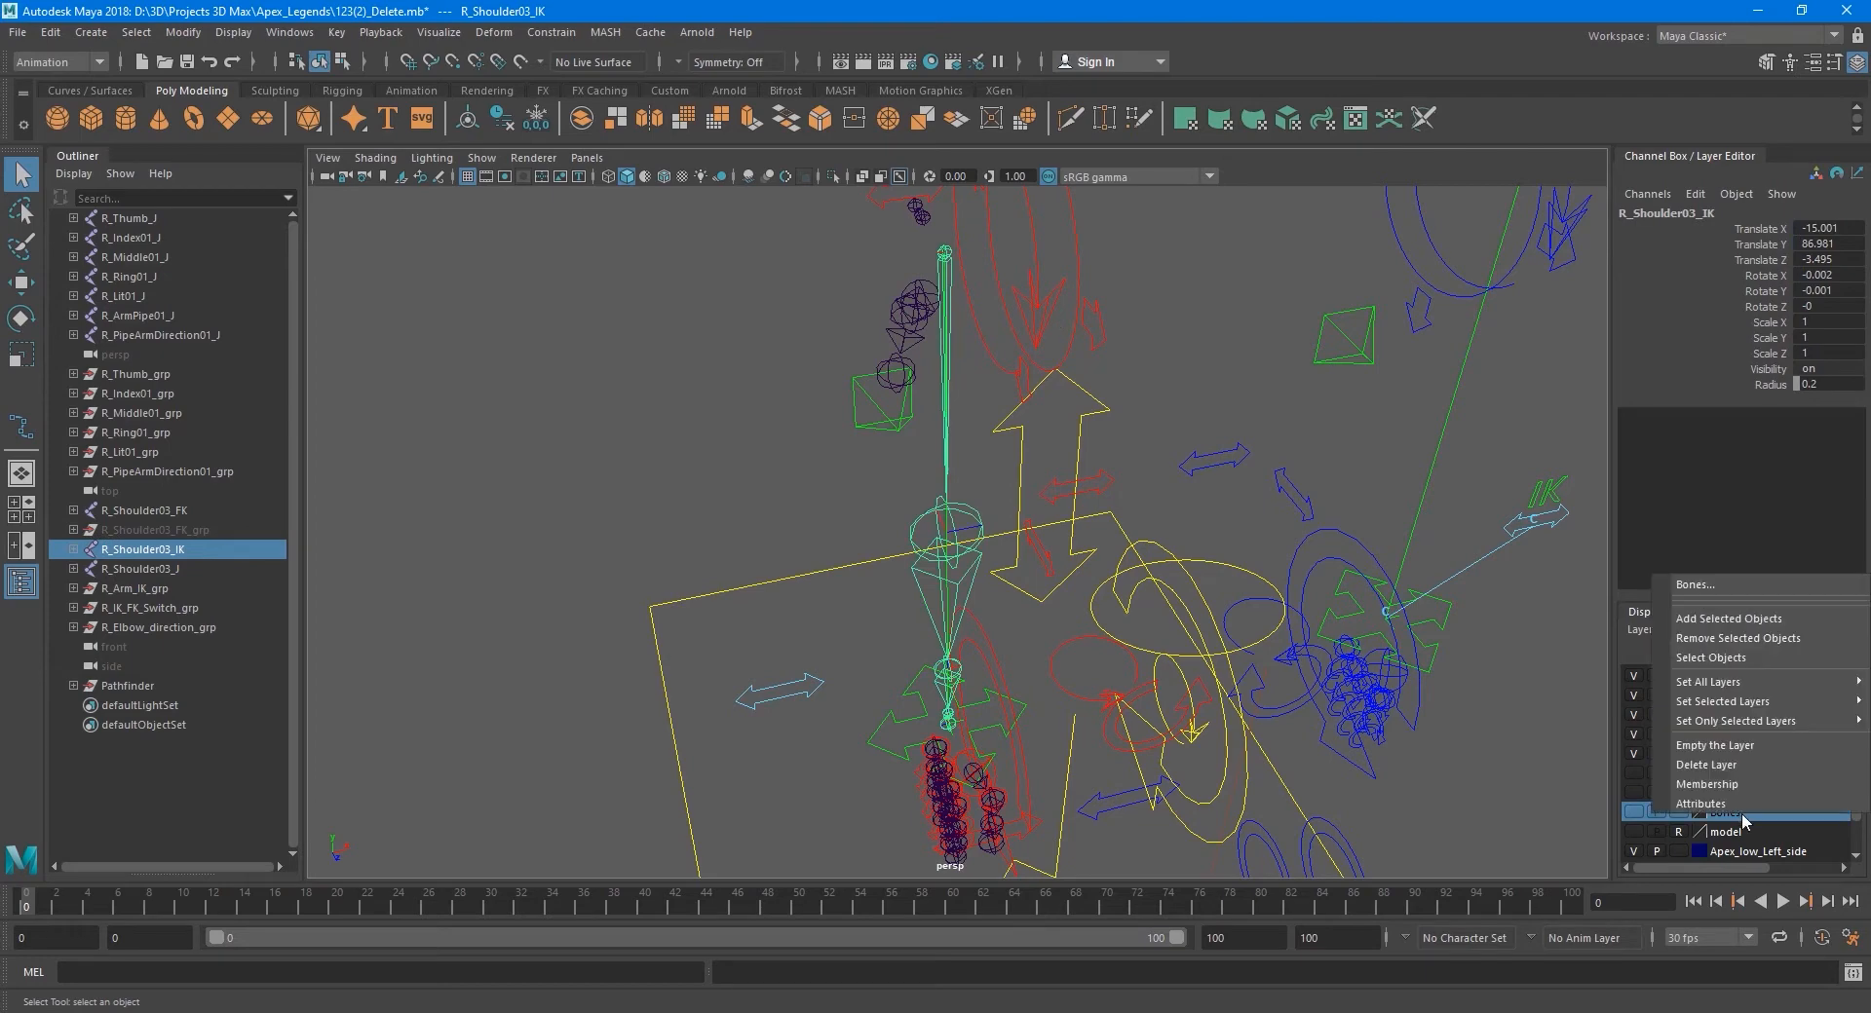
left_click(1742, 622)
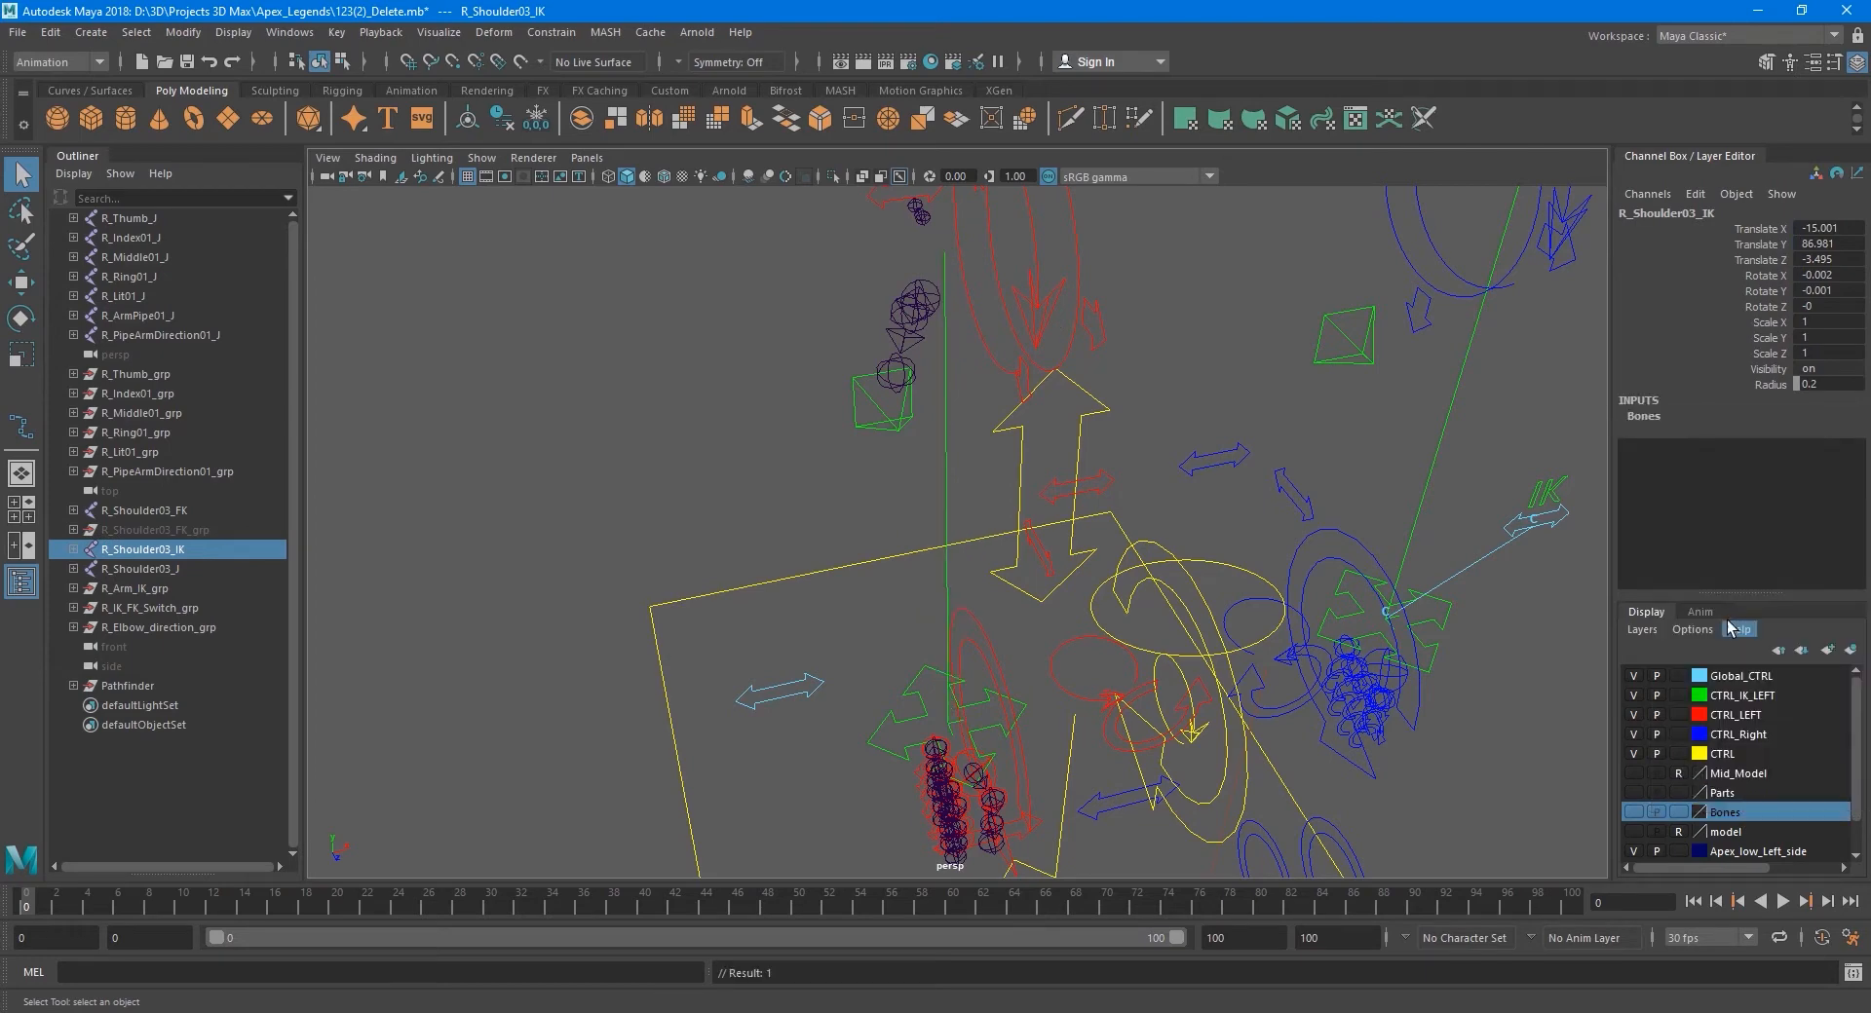
- Select R_Arm_IK_Handle at the right wrist and add it to the Bones layer
scroll(1121, 414, "down", 3)
left_click(1120, 410)
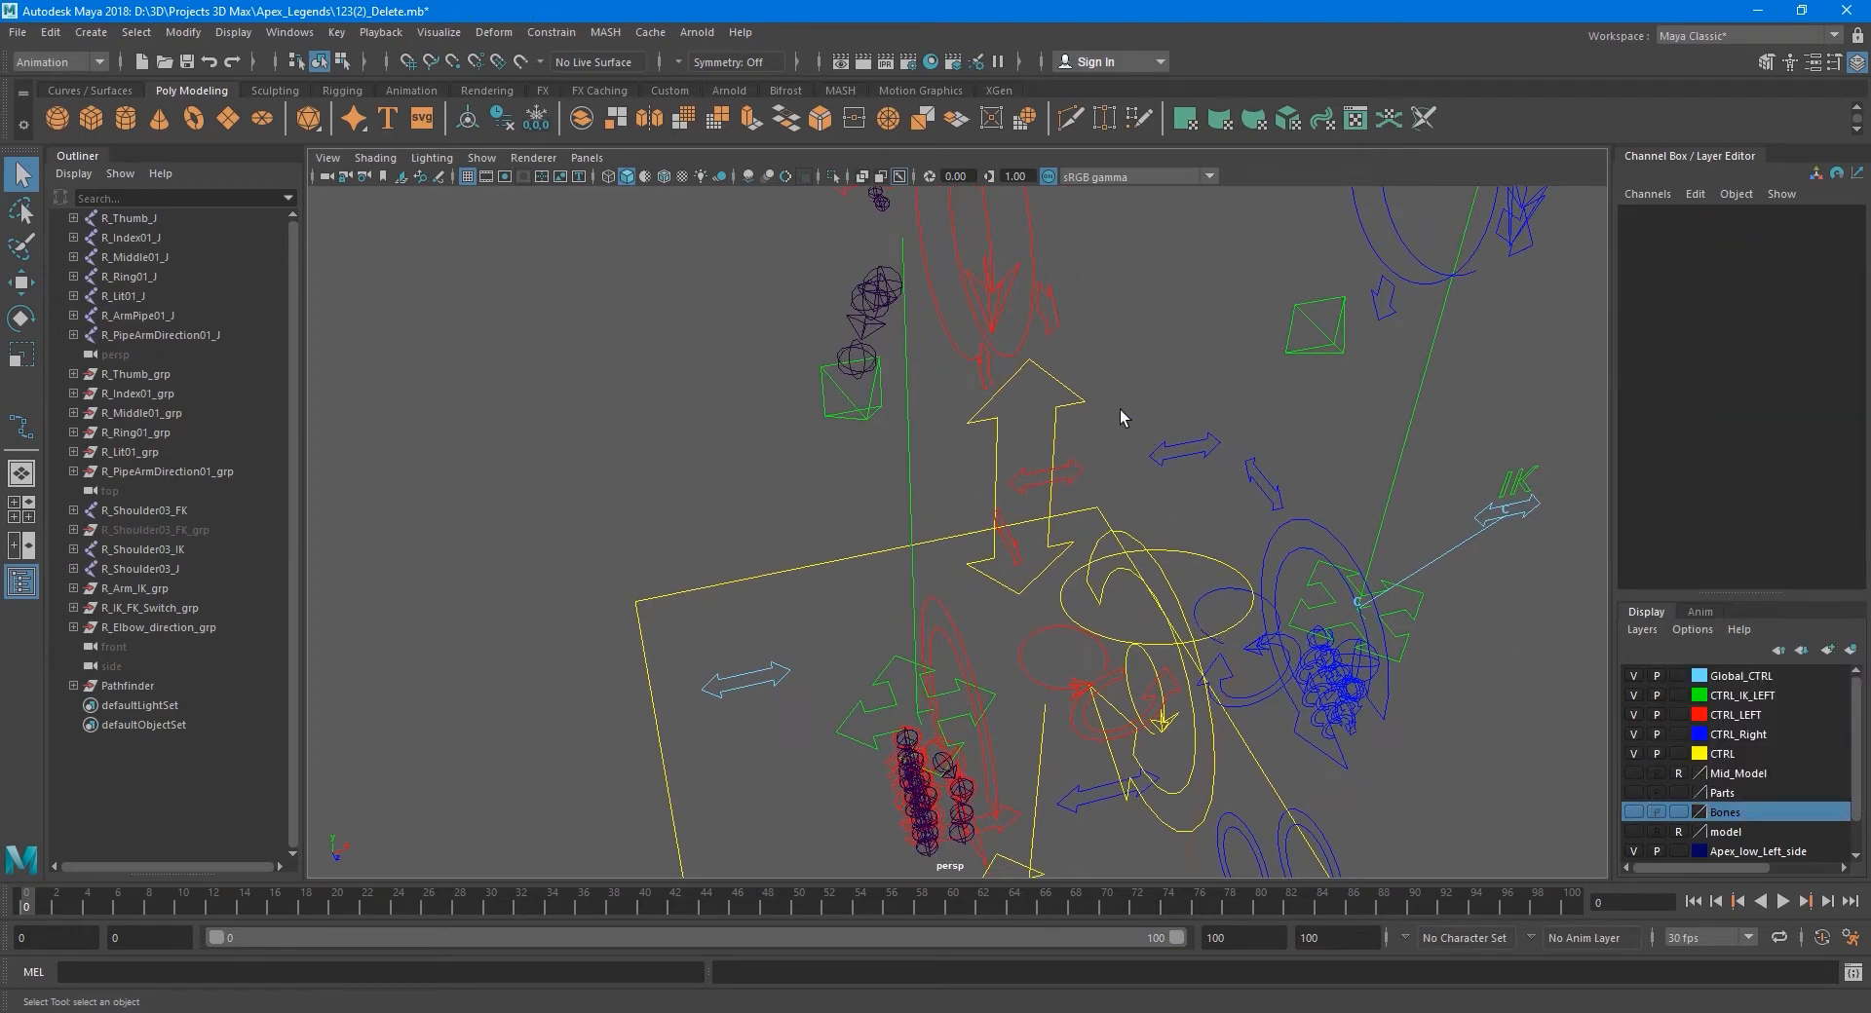
scroll(1132, 442, "down", 2)
left_click_drag(1132, 441, 1216, 516, "alt")
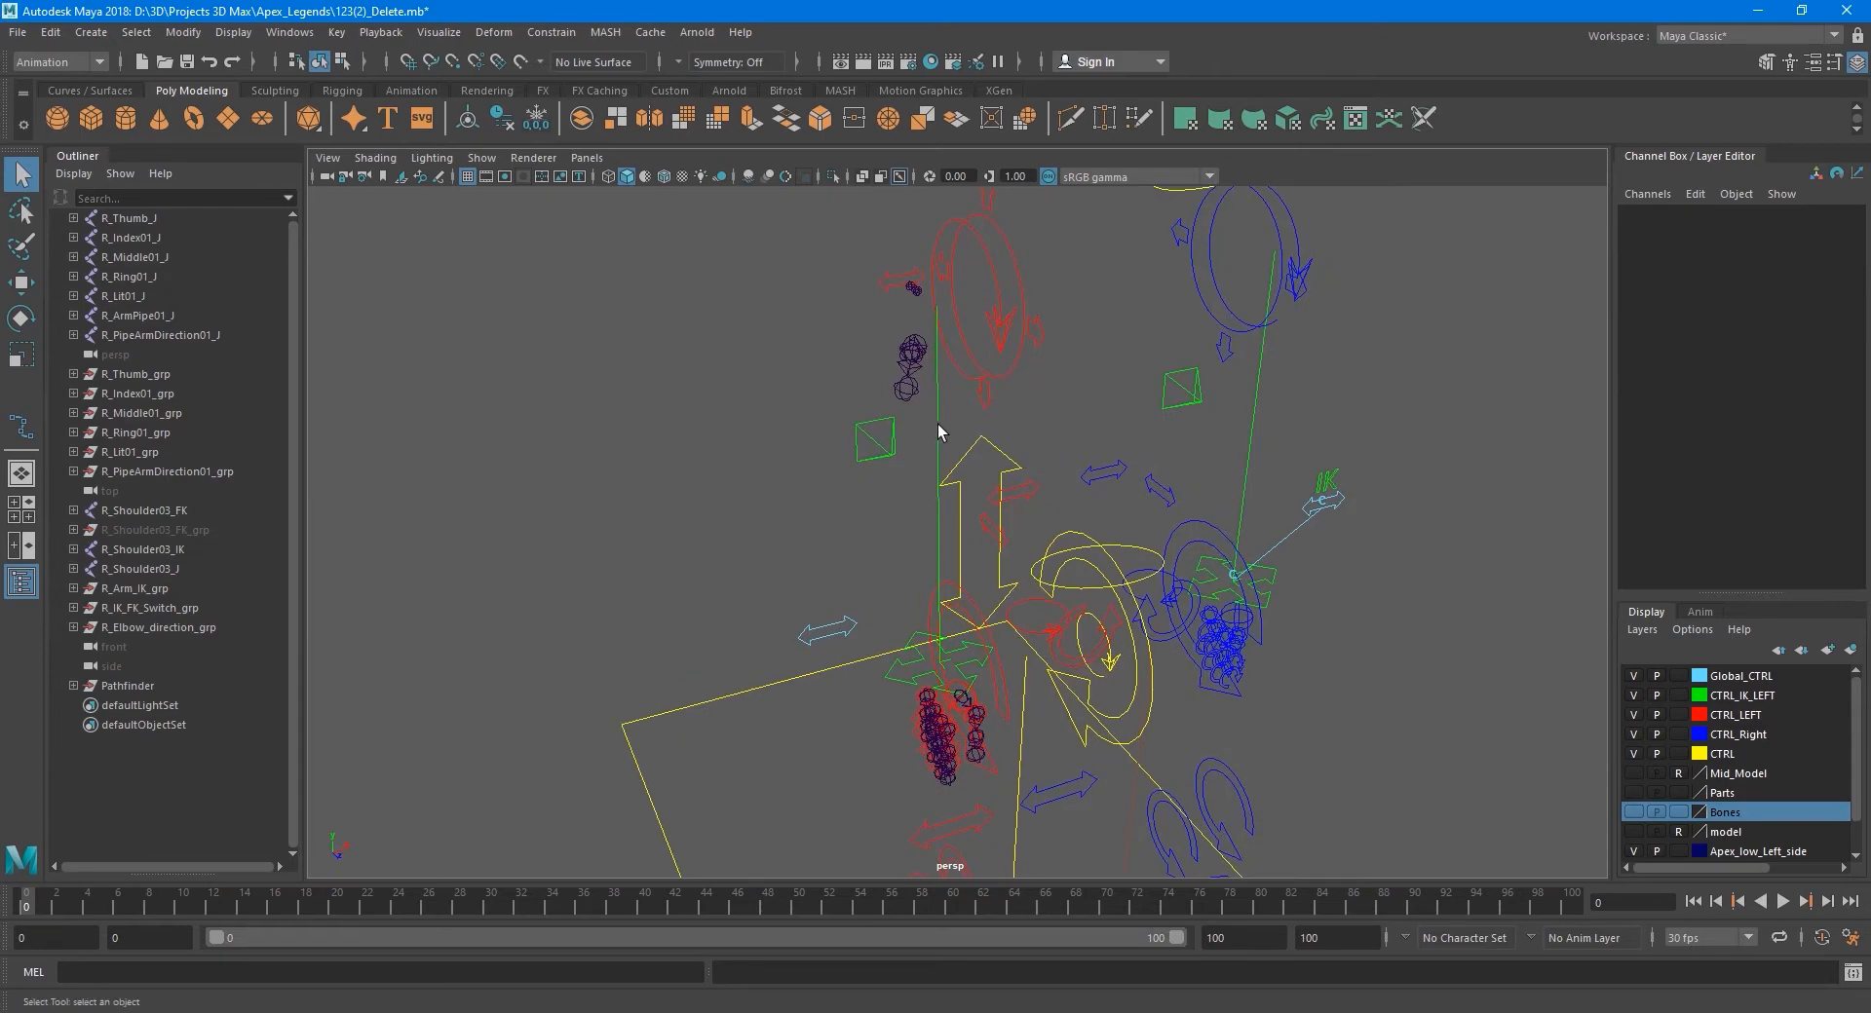
left_click_drag(1194, 529, 1060, 641, "alt")
scroll(1016, 587, "up", 5)
left_click(1056, 617)
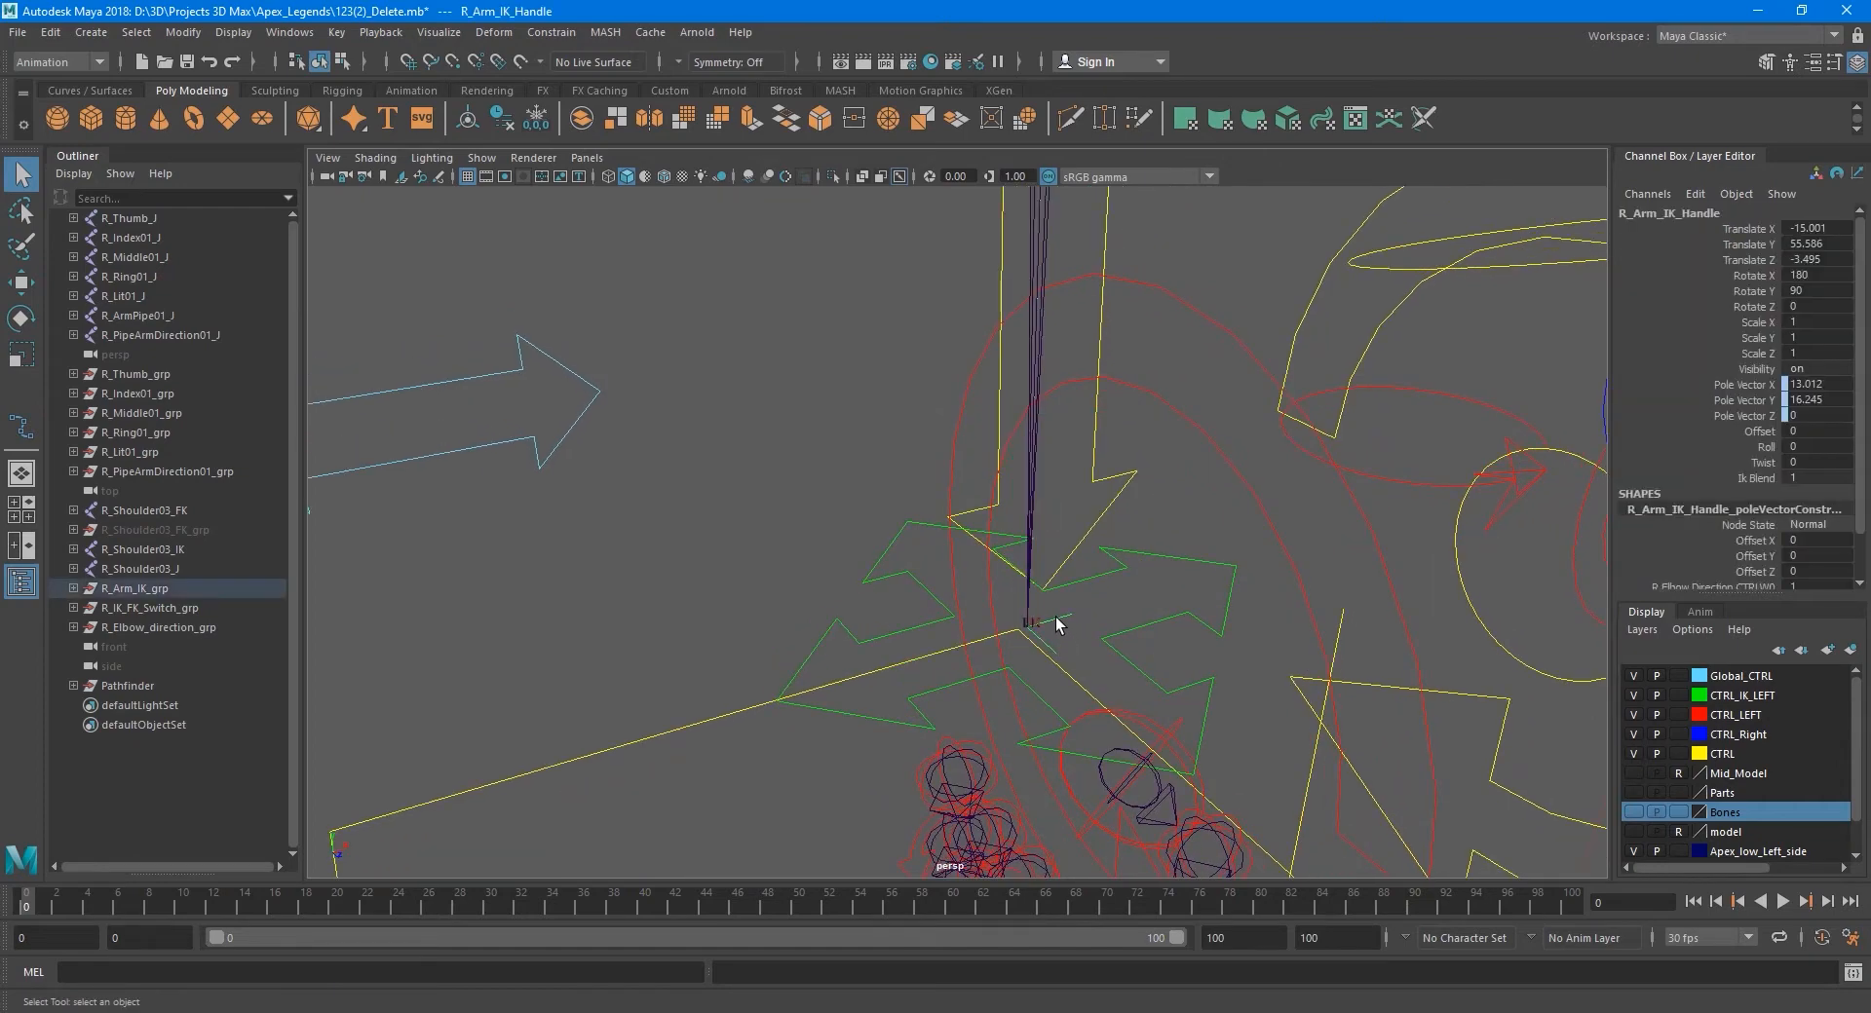
right_click(1738, 813)
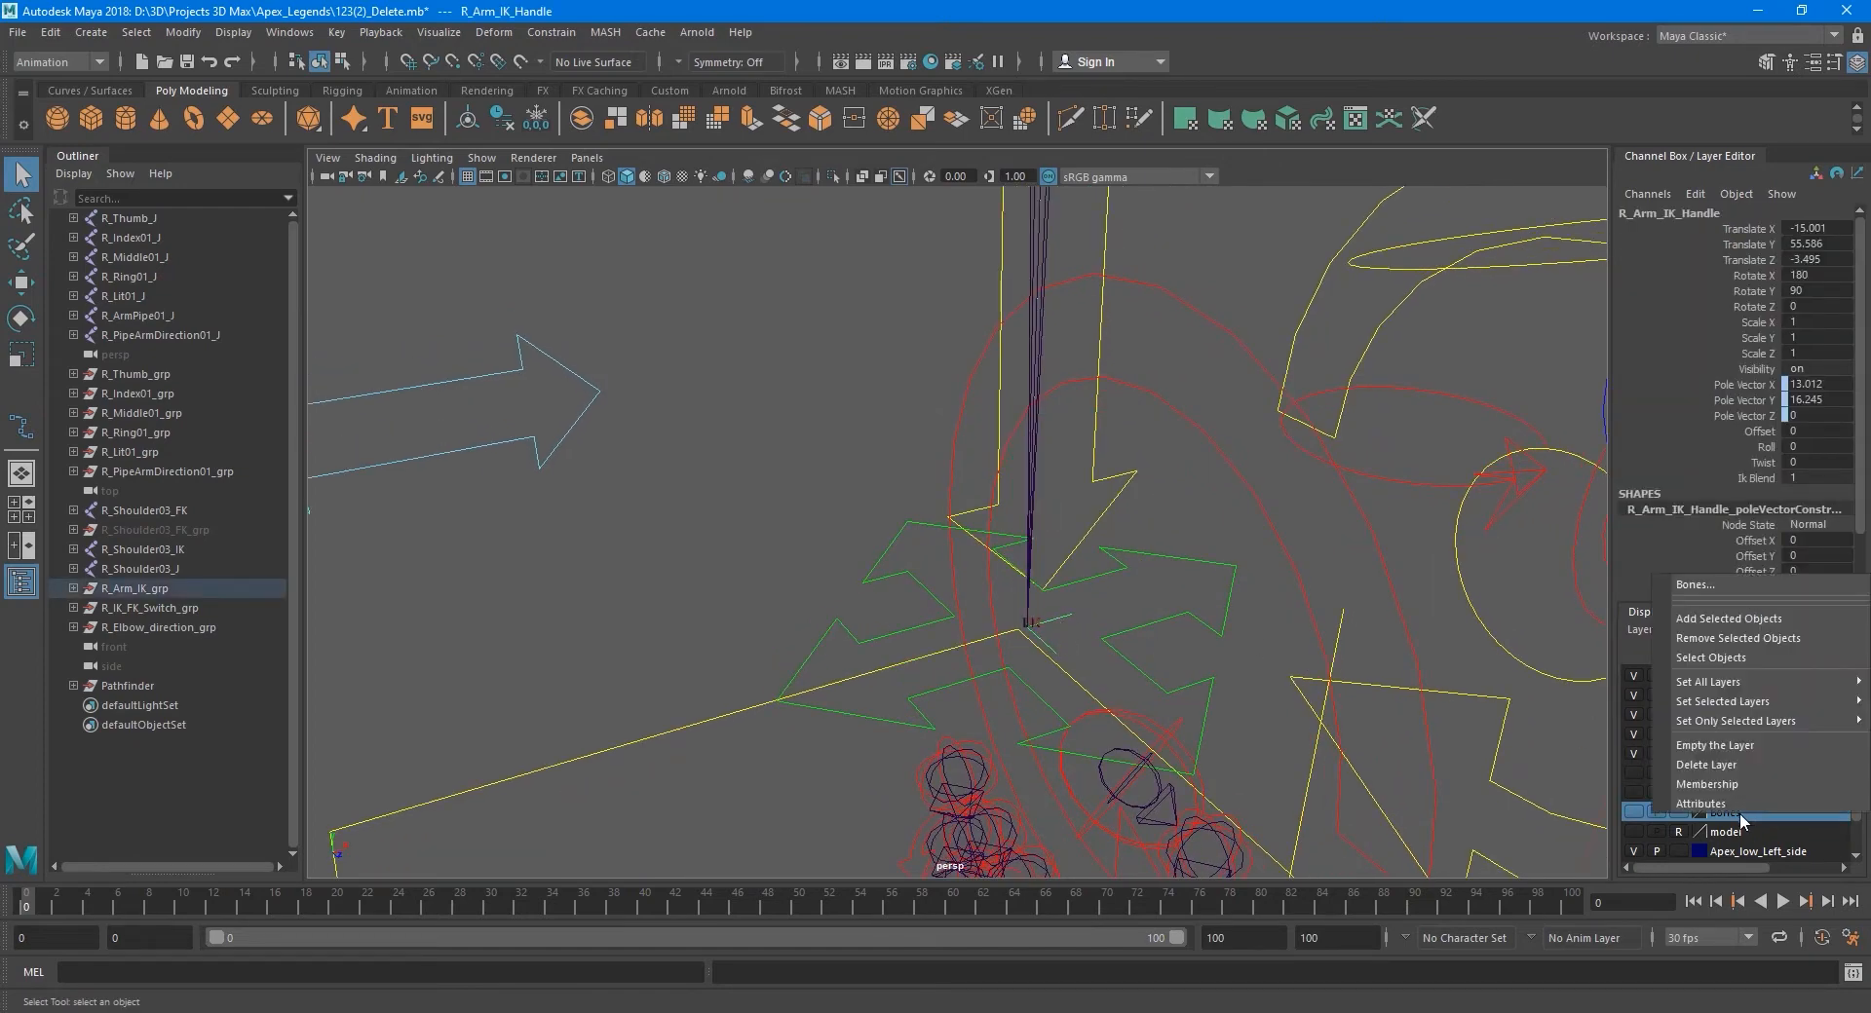
left_click(1709, 628)
- Toggle the Bones layer's visibility repeatedly and compare which joints and handles it hides on both arms
left_click_drag(851, 622, 1089, 597, "alt")
middle_click_drag(1062, 518, 1051, 554, "alt")
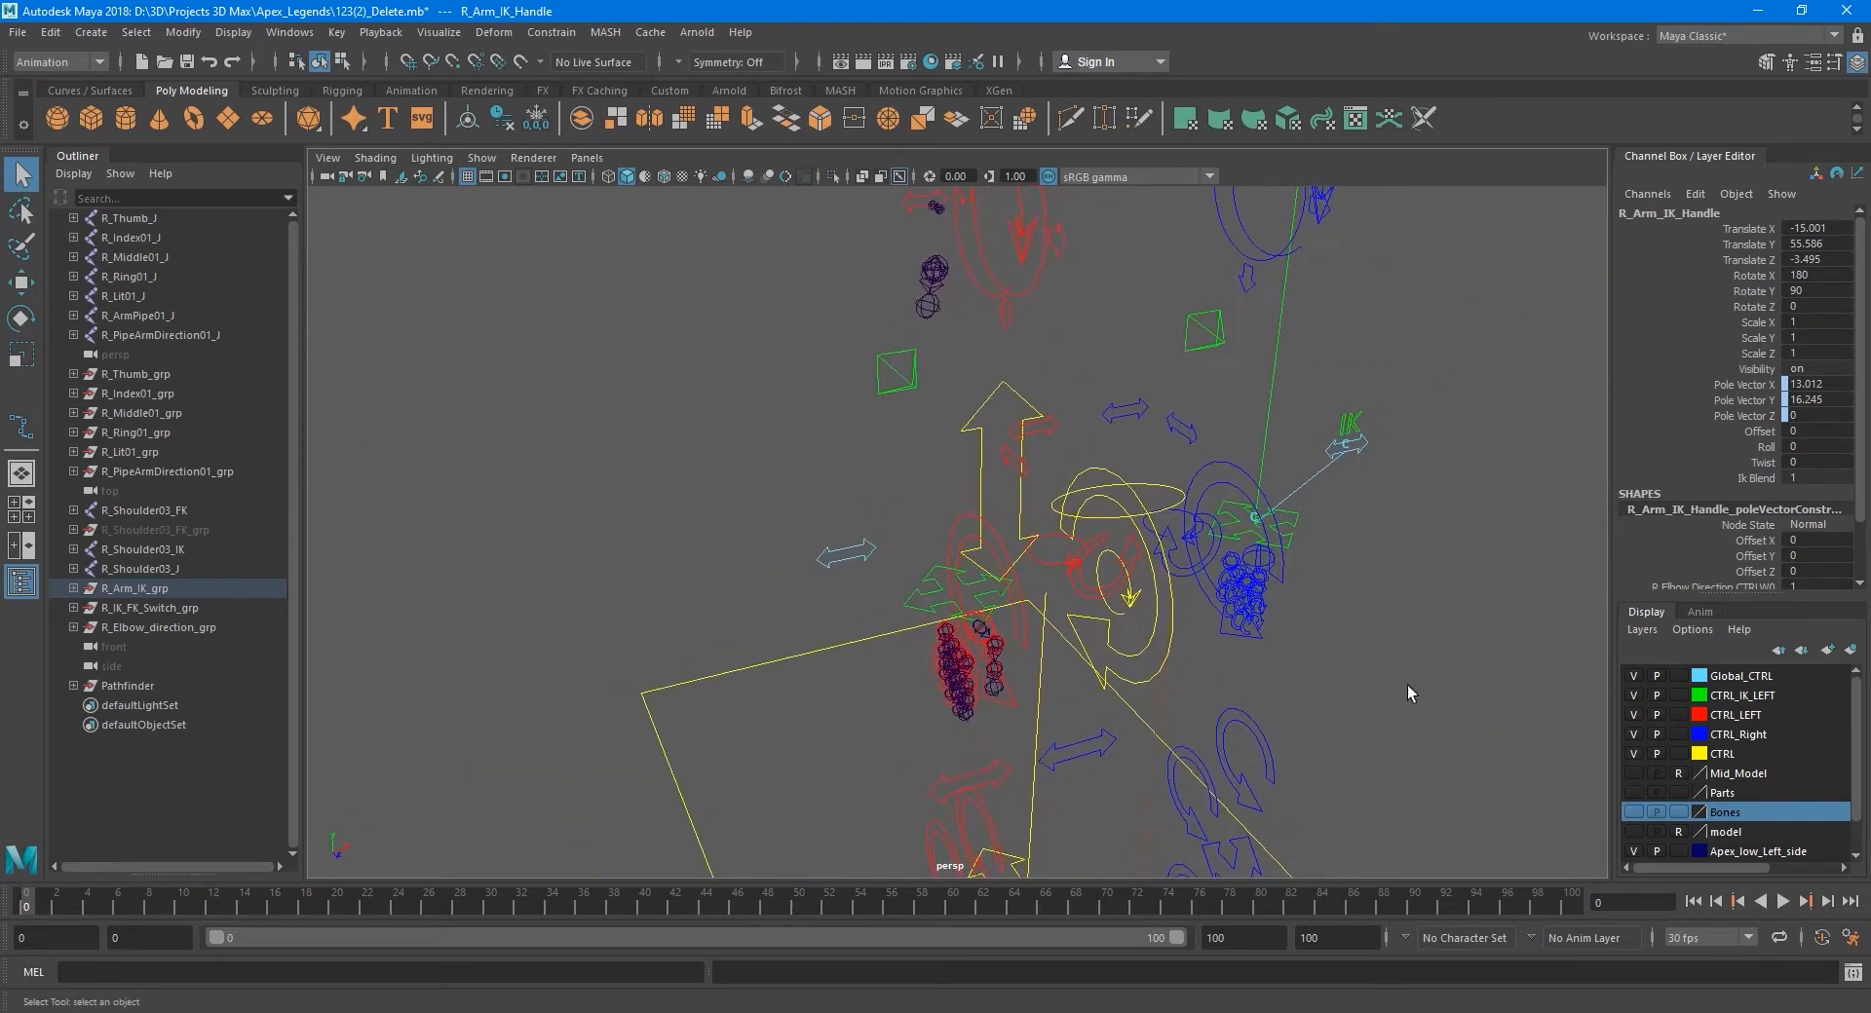
left_click(1634, 812)
left_click(1634, 813)
left_click(1634, 813)
left_click(1634, 813)
left_click(1634, 812)
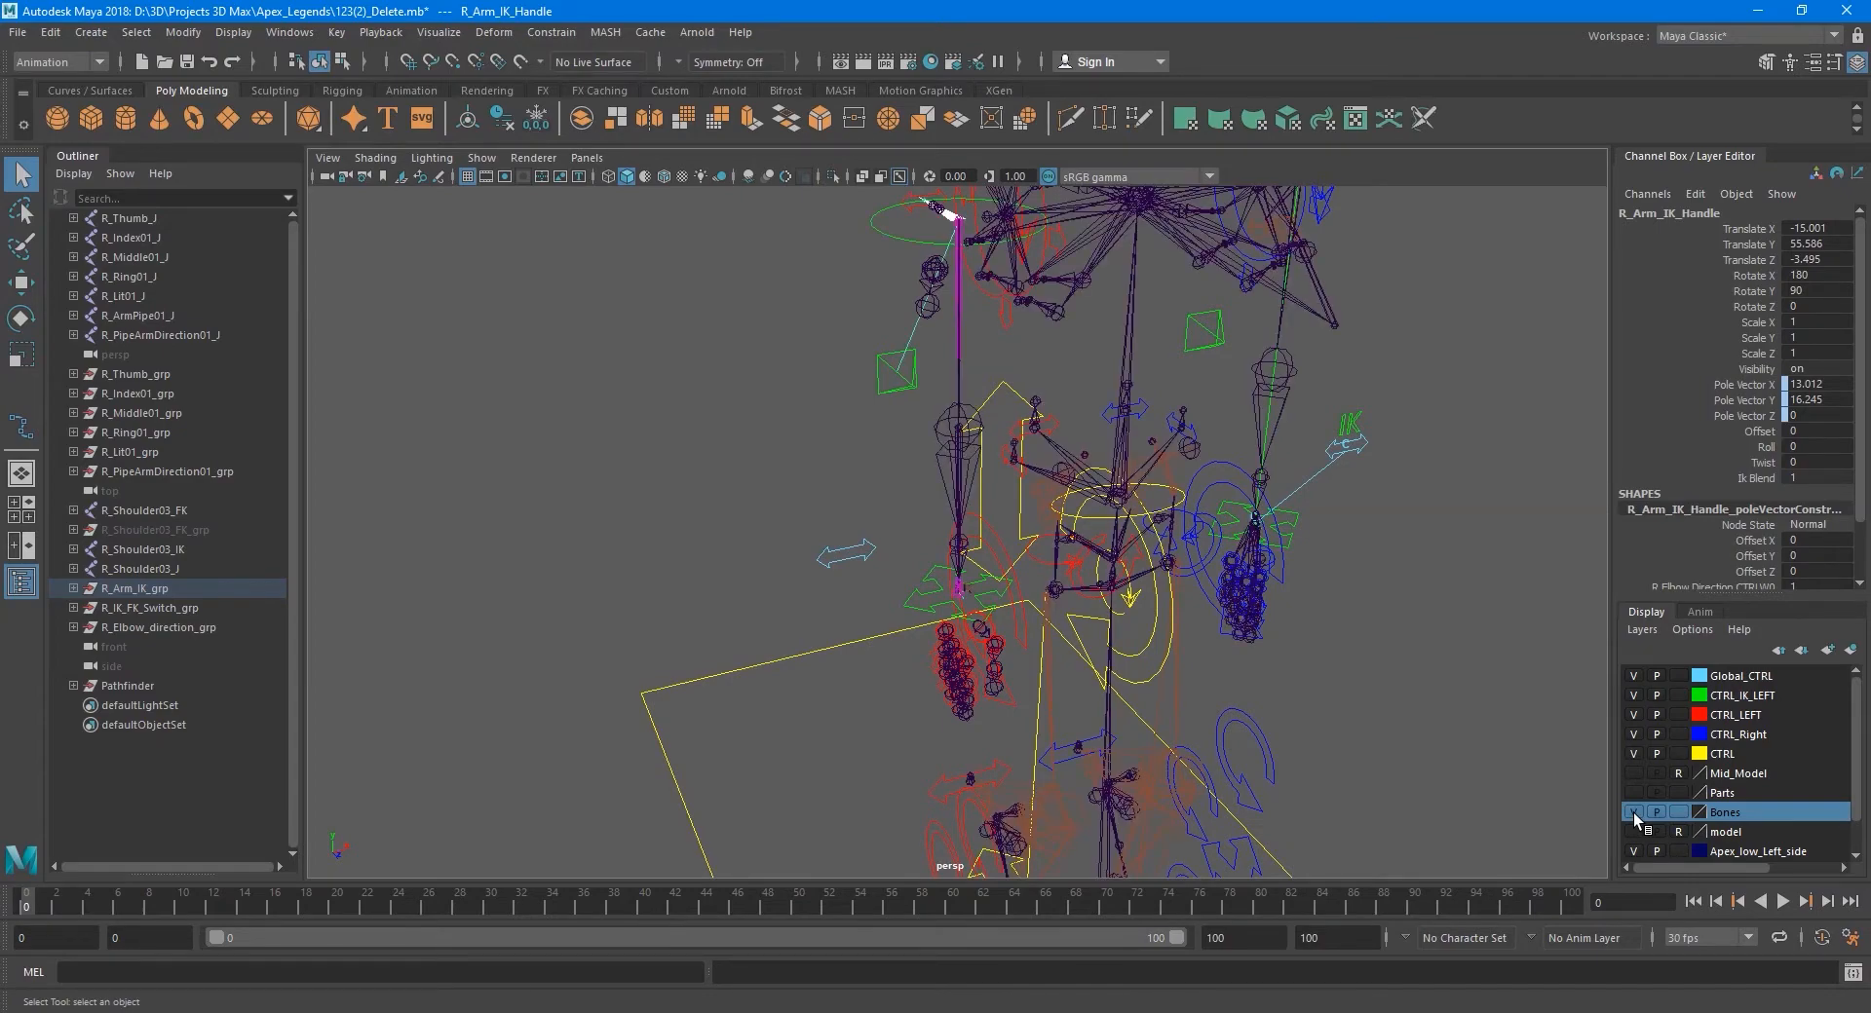
left_click_drag(1280, 709, 918, 704, "alt")
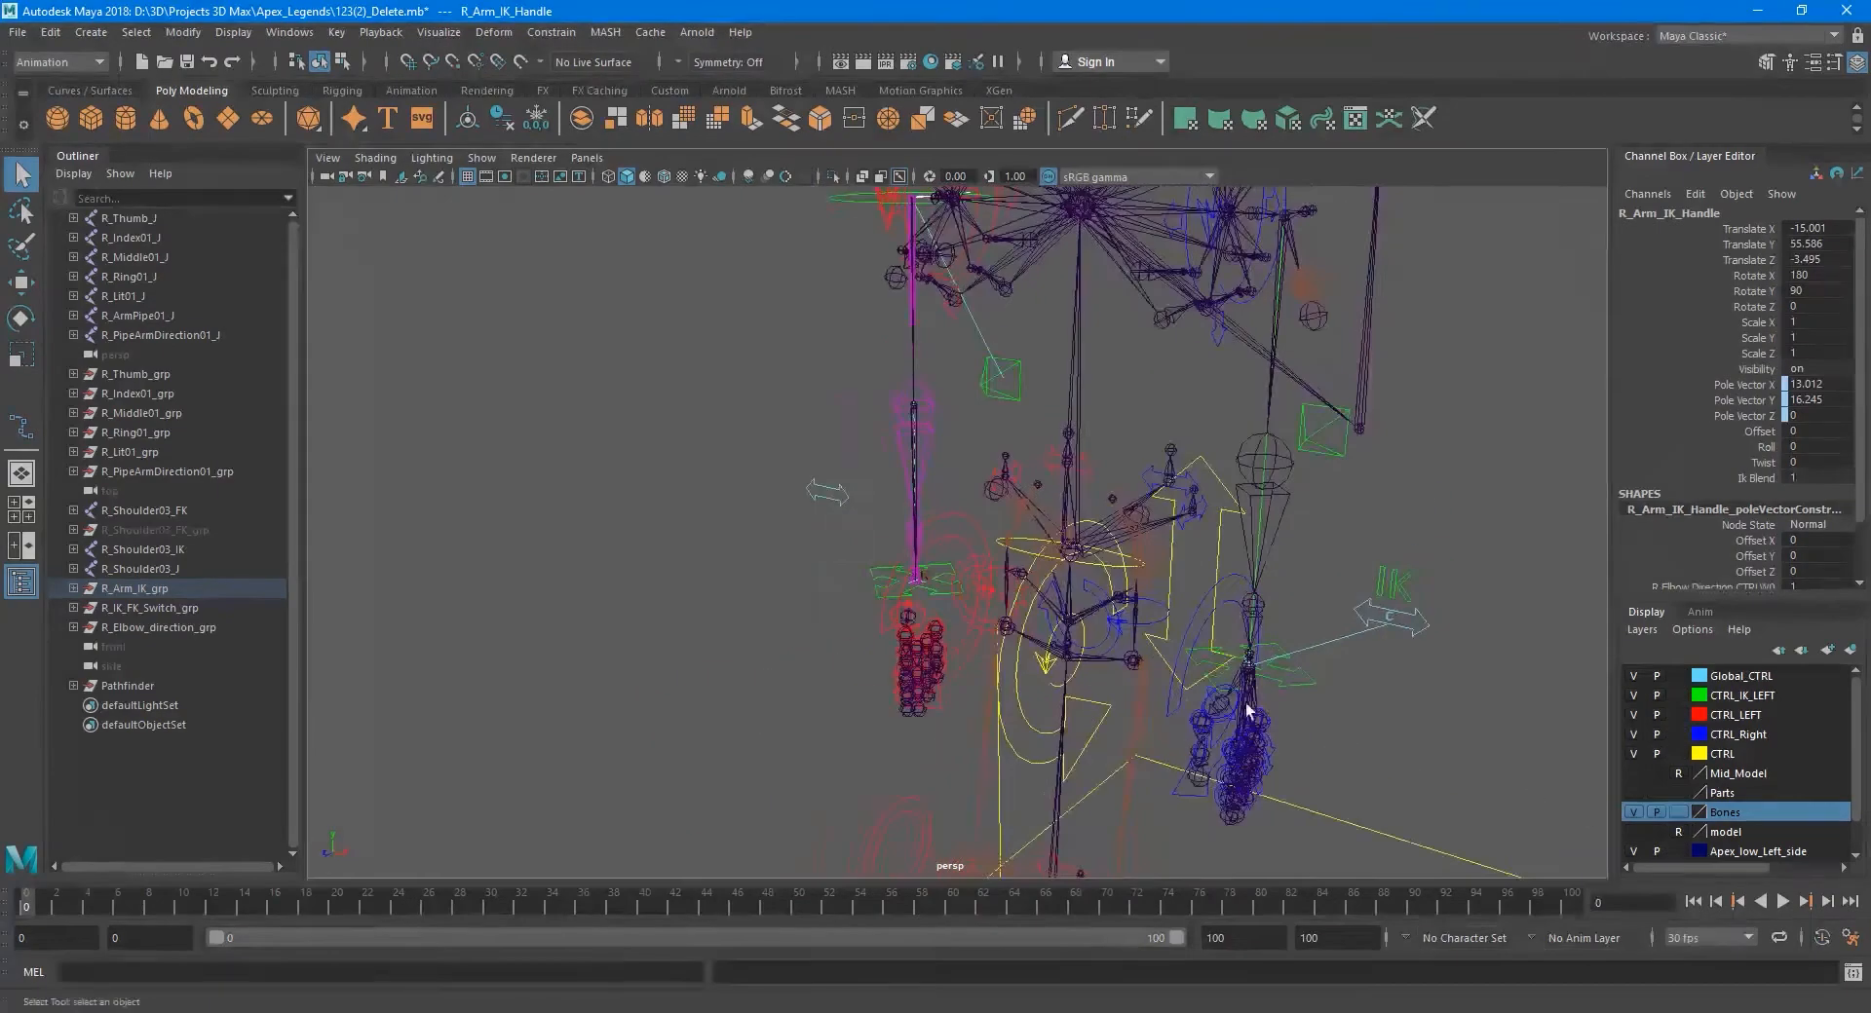
middle_click_drag(1245, 709, 945, 593, "alt")
left_click_drag(945, 594, 1137, 664, "alt")
left_click(1628, 813)
left_click(1631, 813)
left_click(1635, 816)
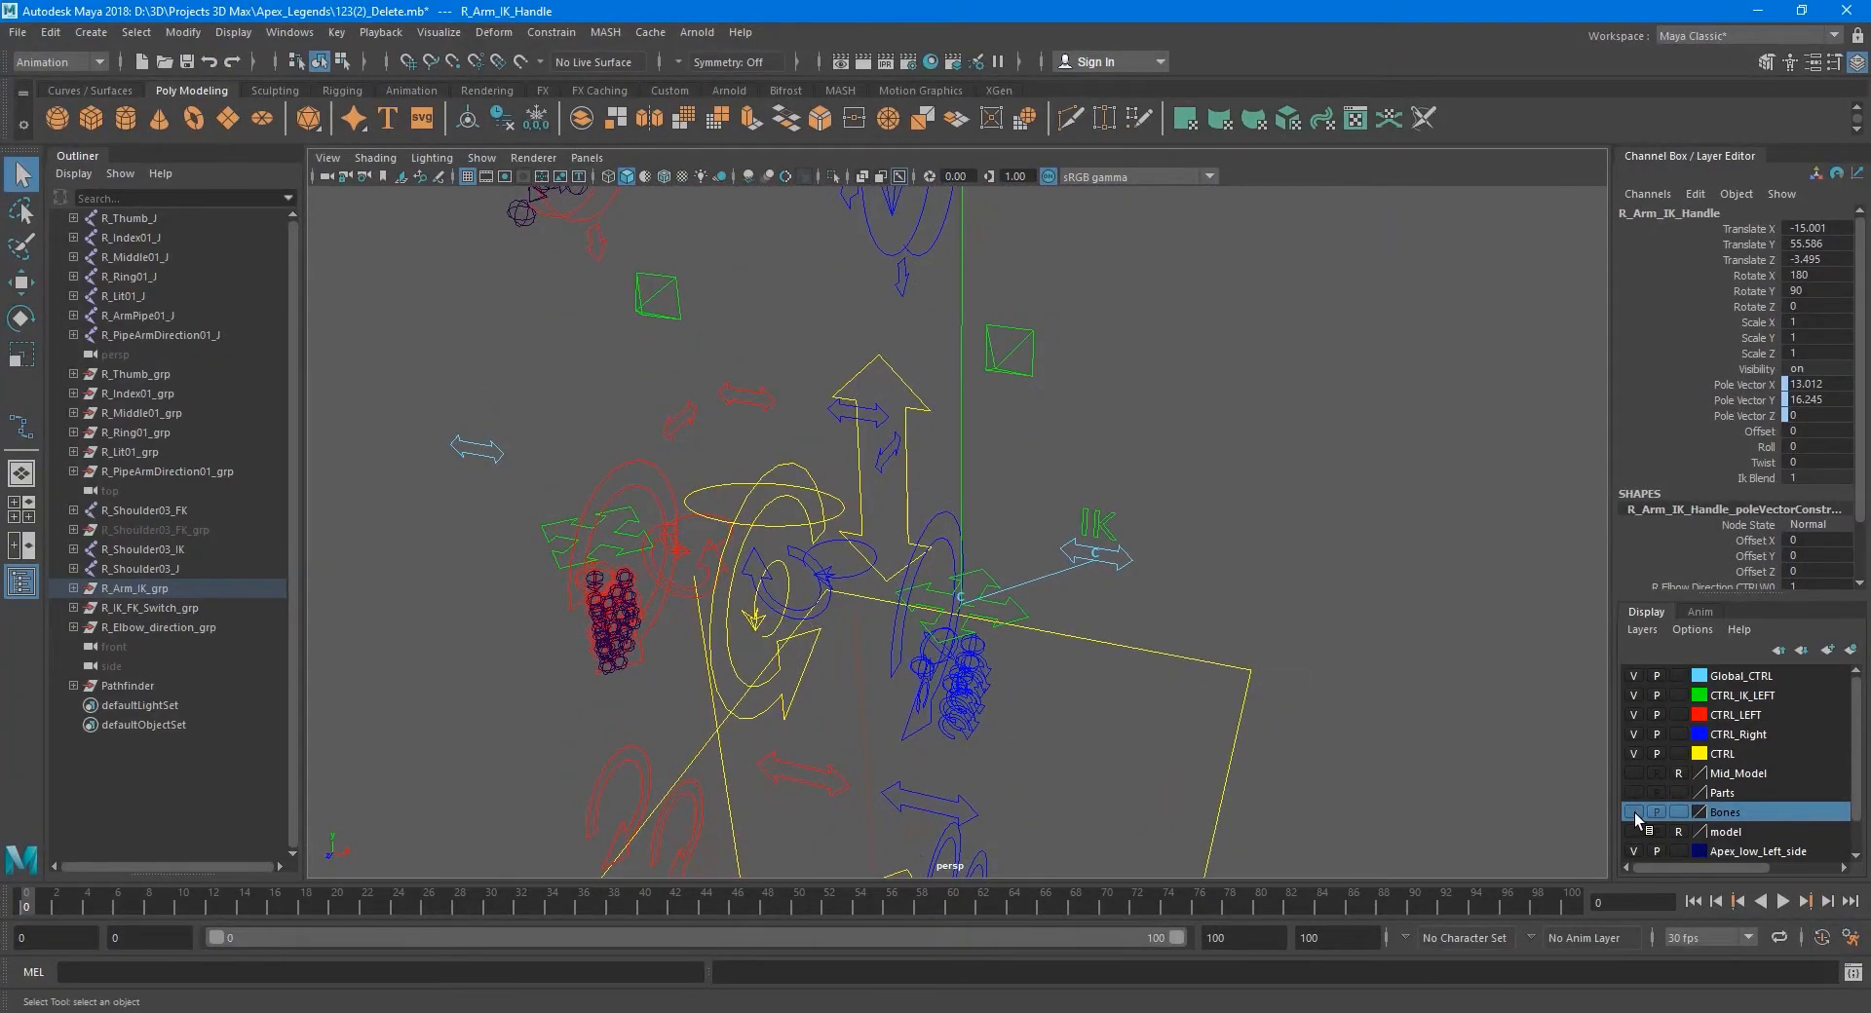
left_click(1635, 818)
scroll(1021, 692, "up", 10)
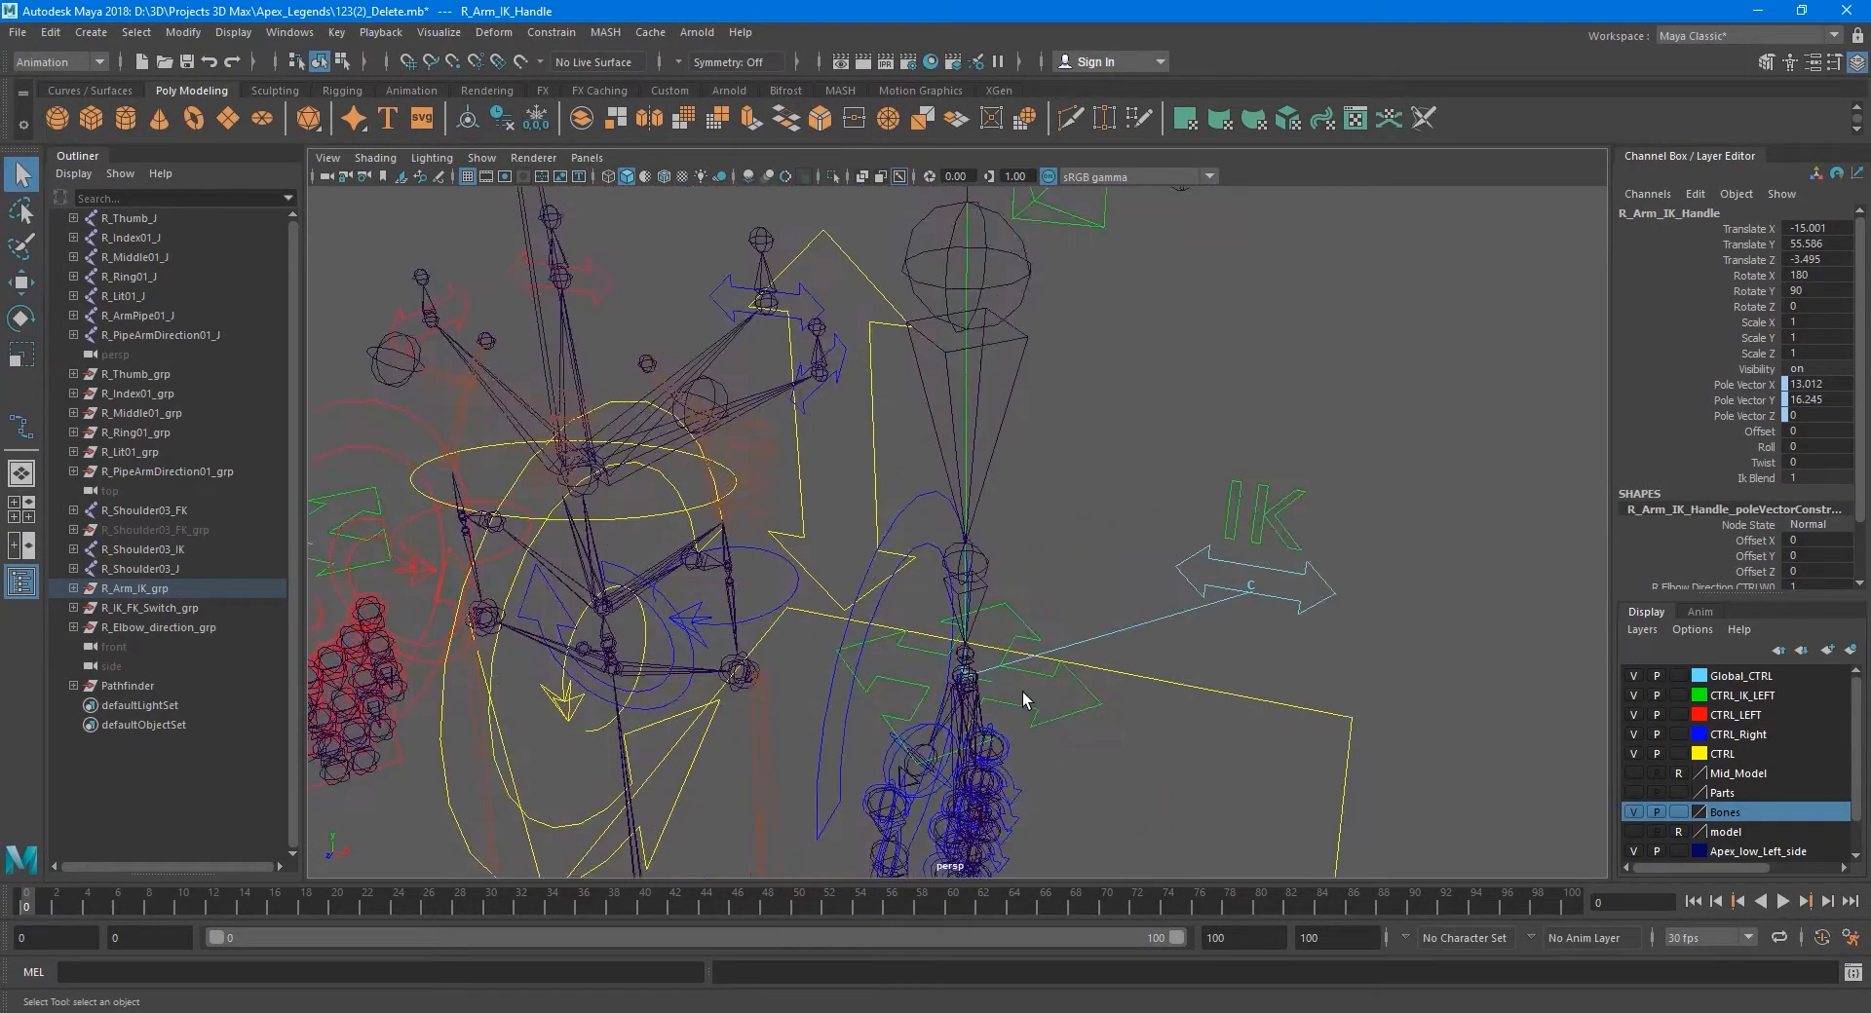
- Hide the Bones layer, add L_Arm_ikHandle at the left wrist to that layer, and clear the selection
left_click(1627, 812)
scroll(1067, 680, "up", 10)
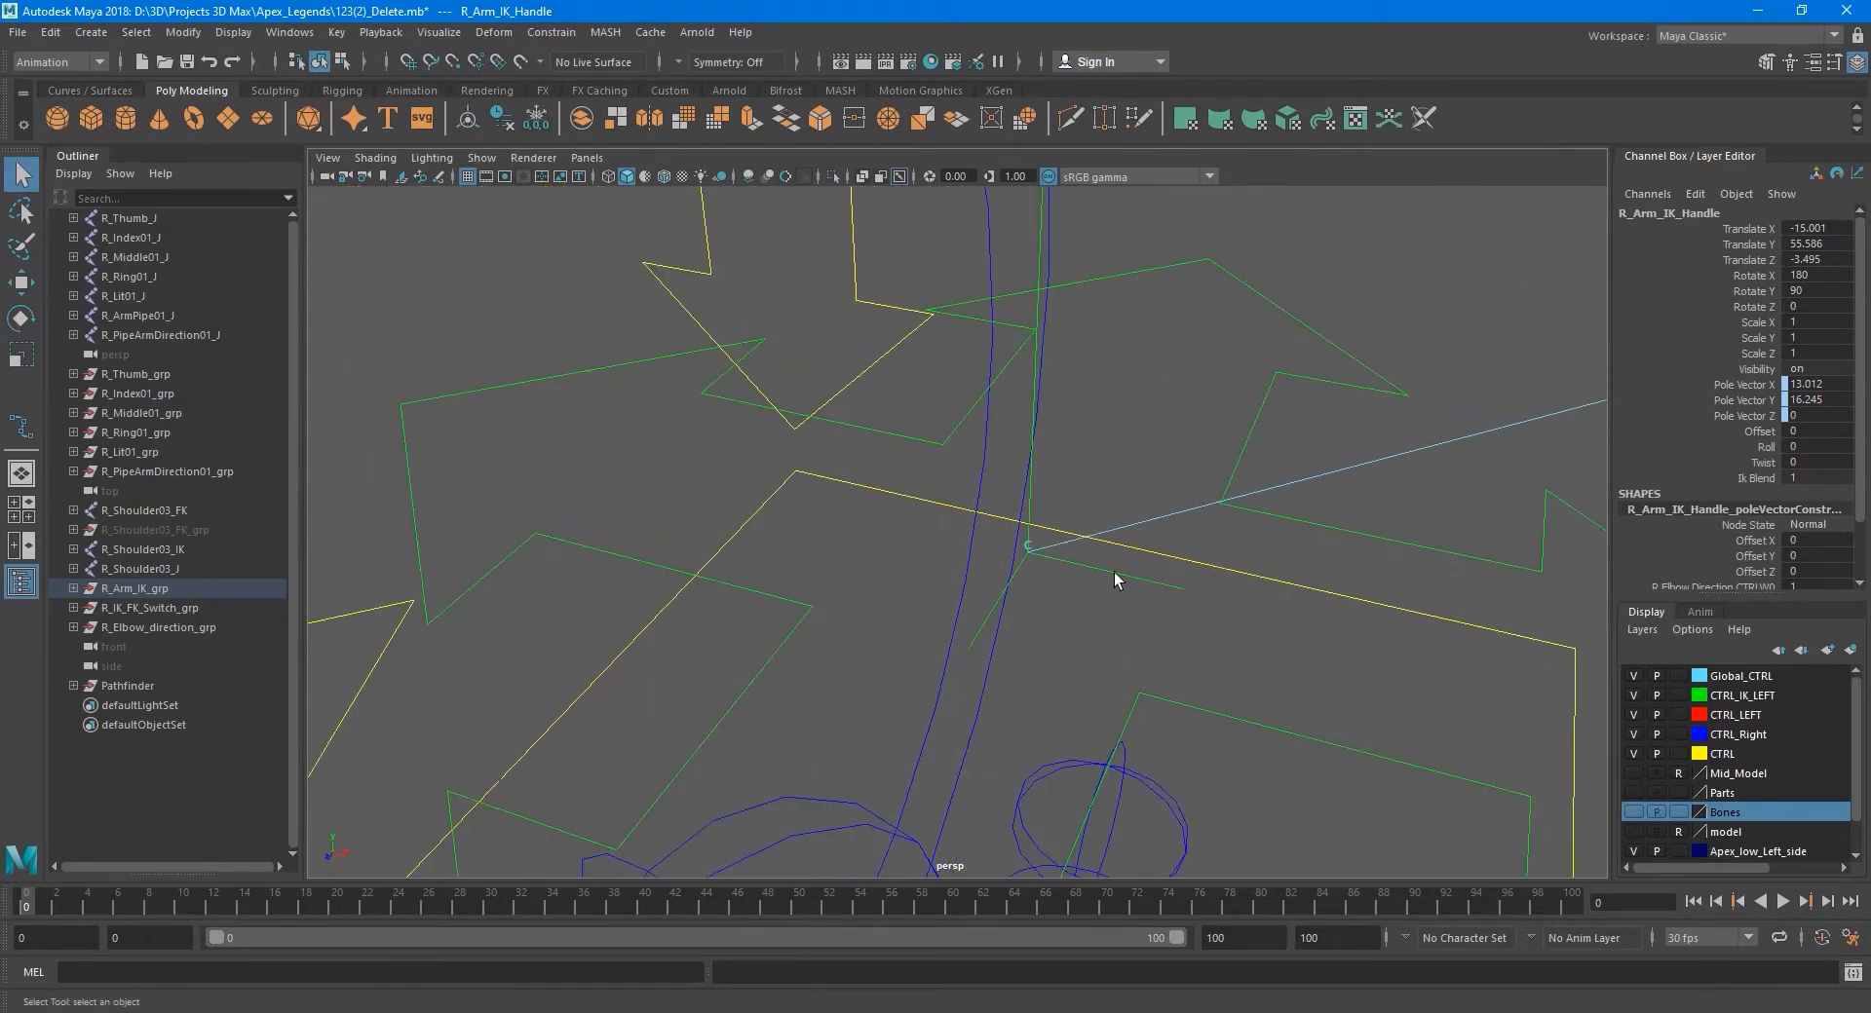
left_click(1114, 571)
scroll(950, 611, "down", 10)
scroll(1008, 663, "up", 5)
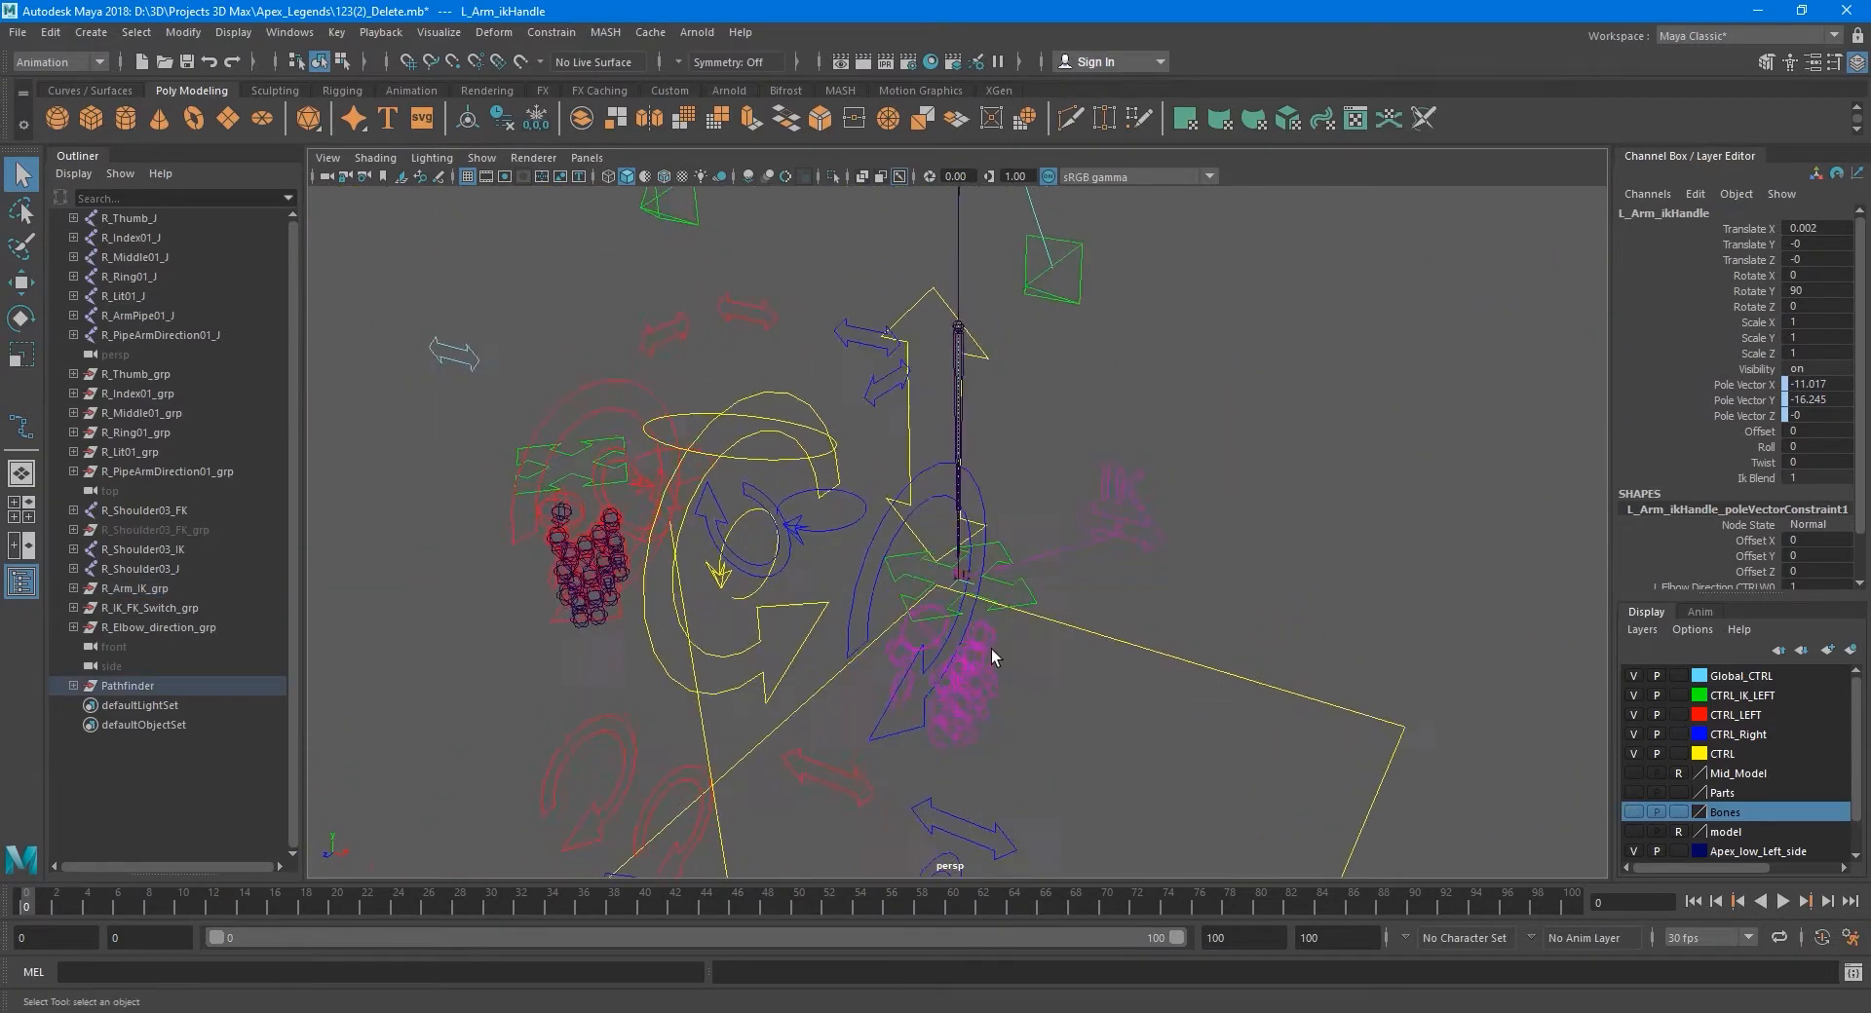
right_click(1733, 810)
left_click(1714, 860)
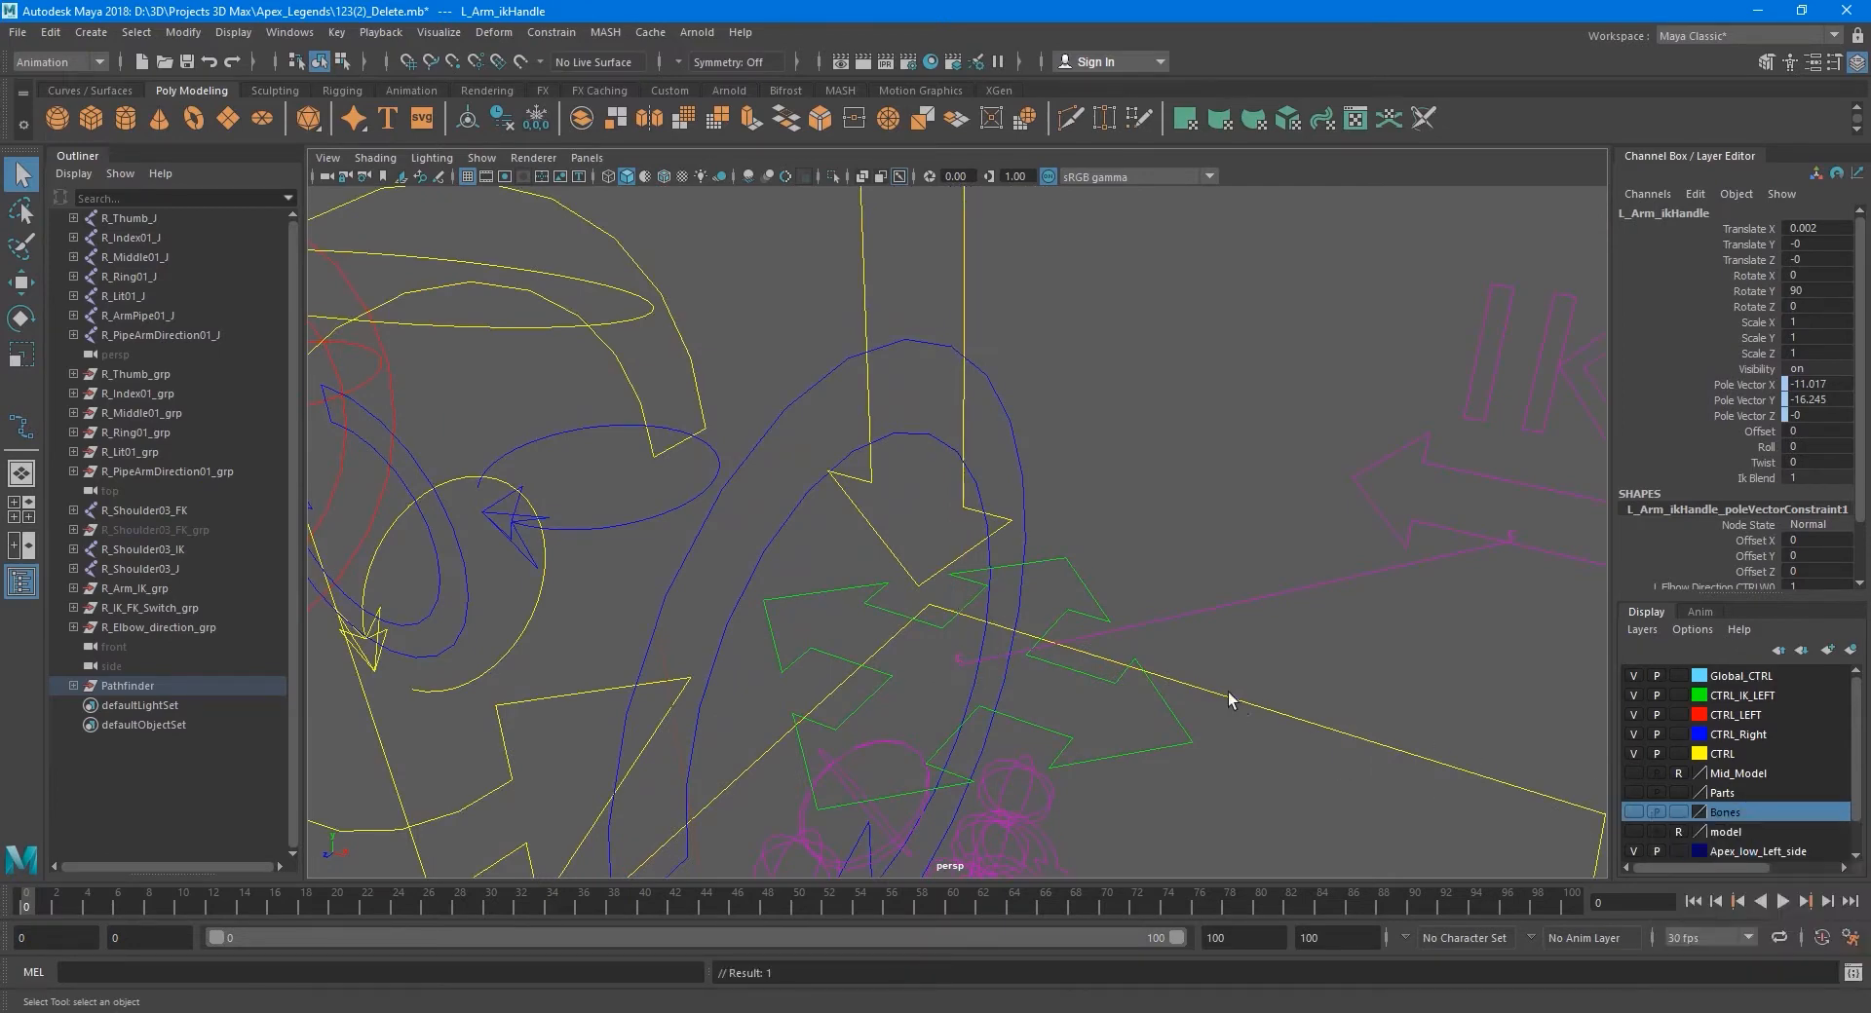
scroll(1236, 703, "down", 6)
left_click(1064, 513)
- Draw a short straight two-point curve along the grid's centre line using the EP Curve tool at 1 Linear degree
scroll(1064, 513, "down", 6)
left_click_drag(868, 559, 1149, 529, "alt")
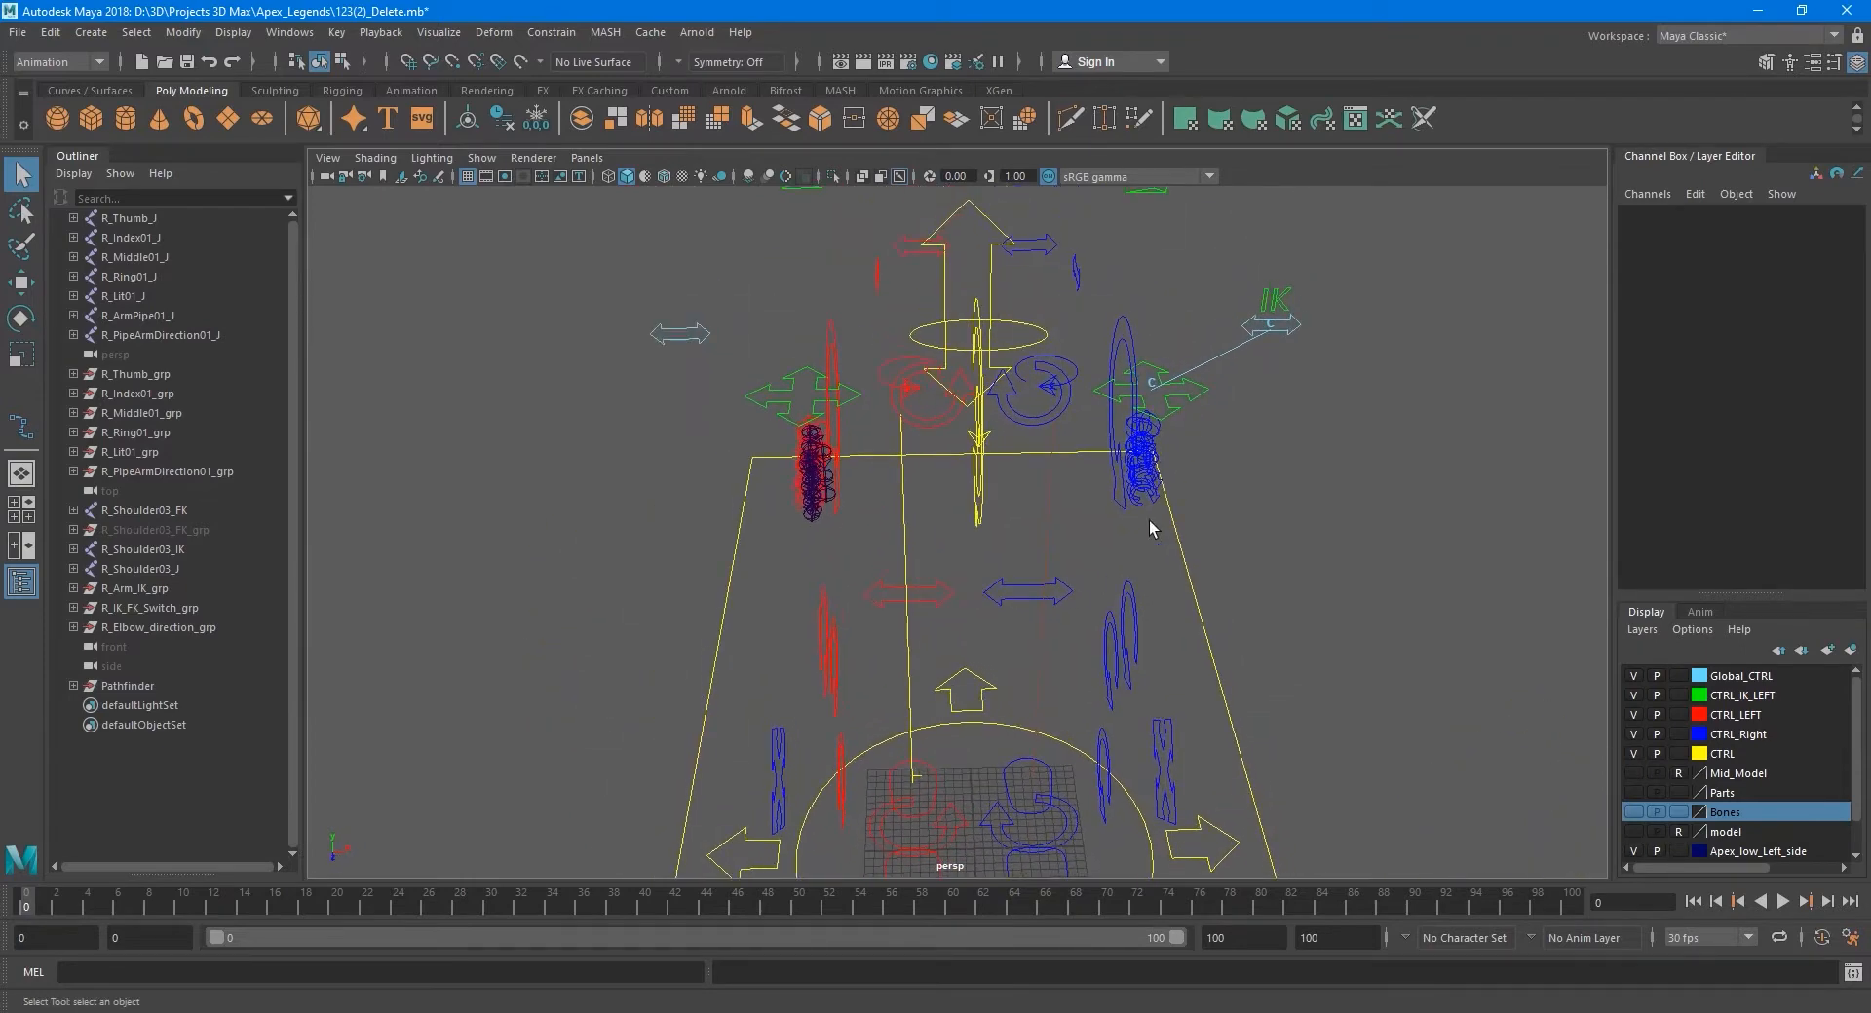
middle_click_drag(1123, 575, 1124, 353, "alt")
left_click_drag(1042, 604, 960, 571, "alt")
scroll(957, 618, "up", 6)
scroll(957, 618, "up", 10)
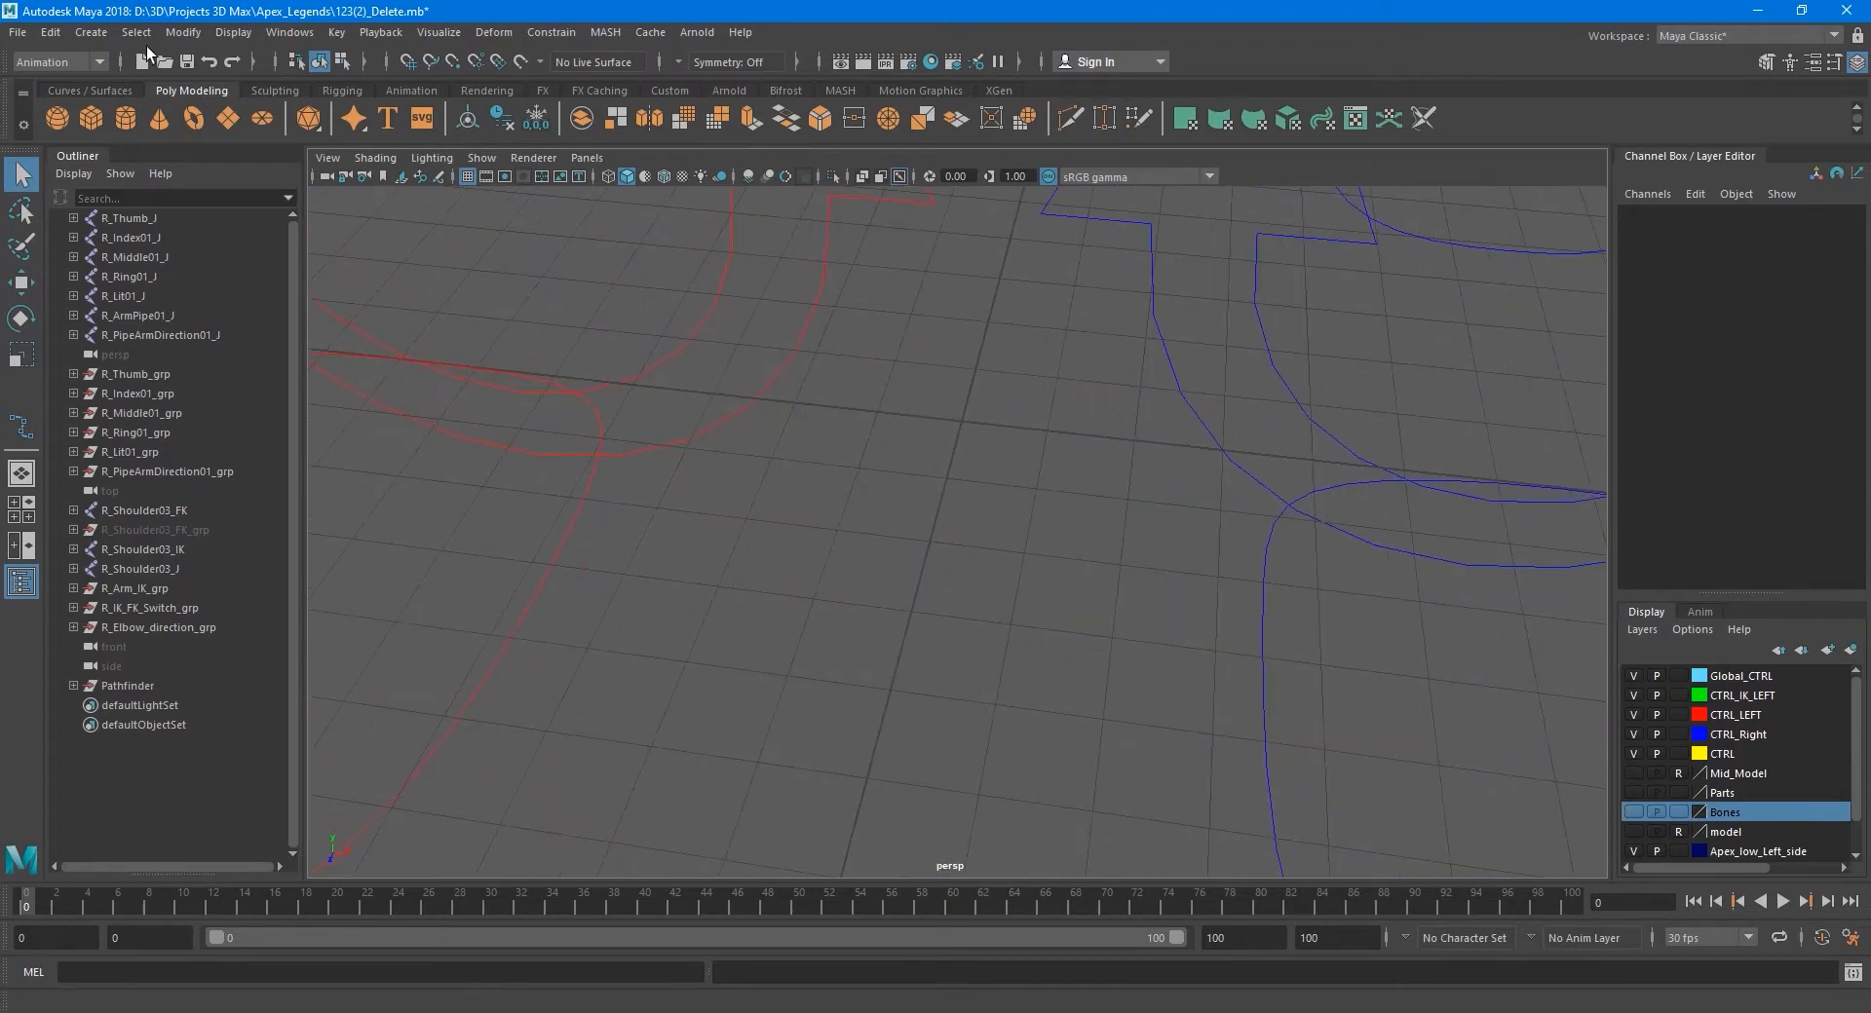
left_click(193, 32)
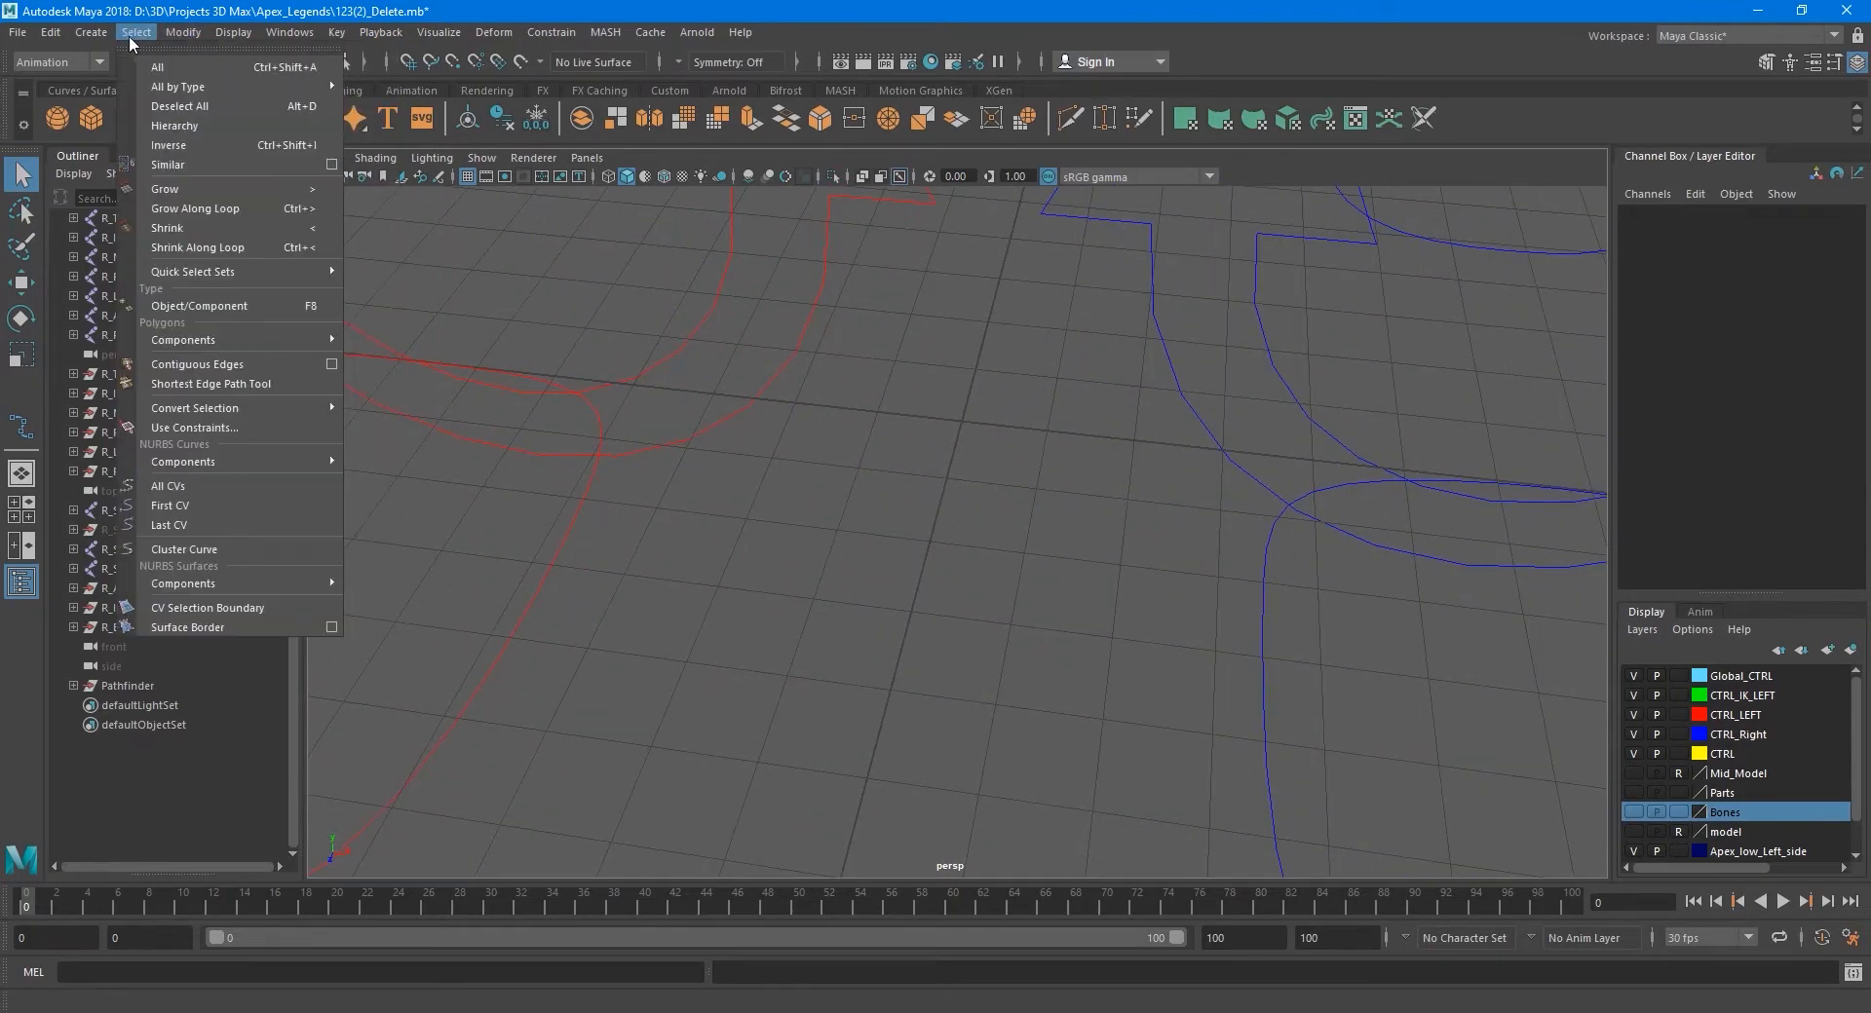
mouse_move(179, 180)
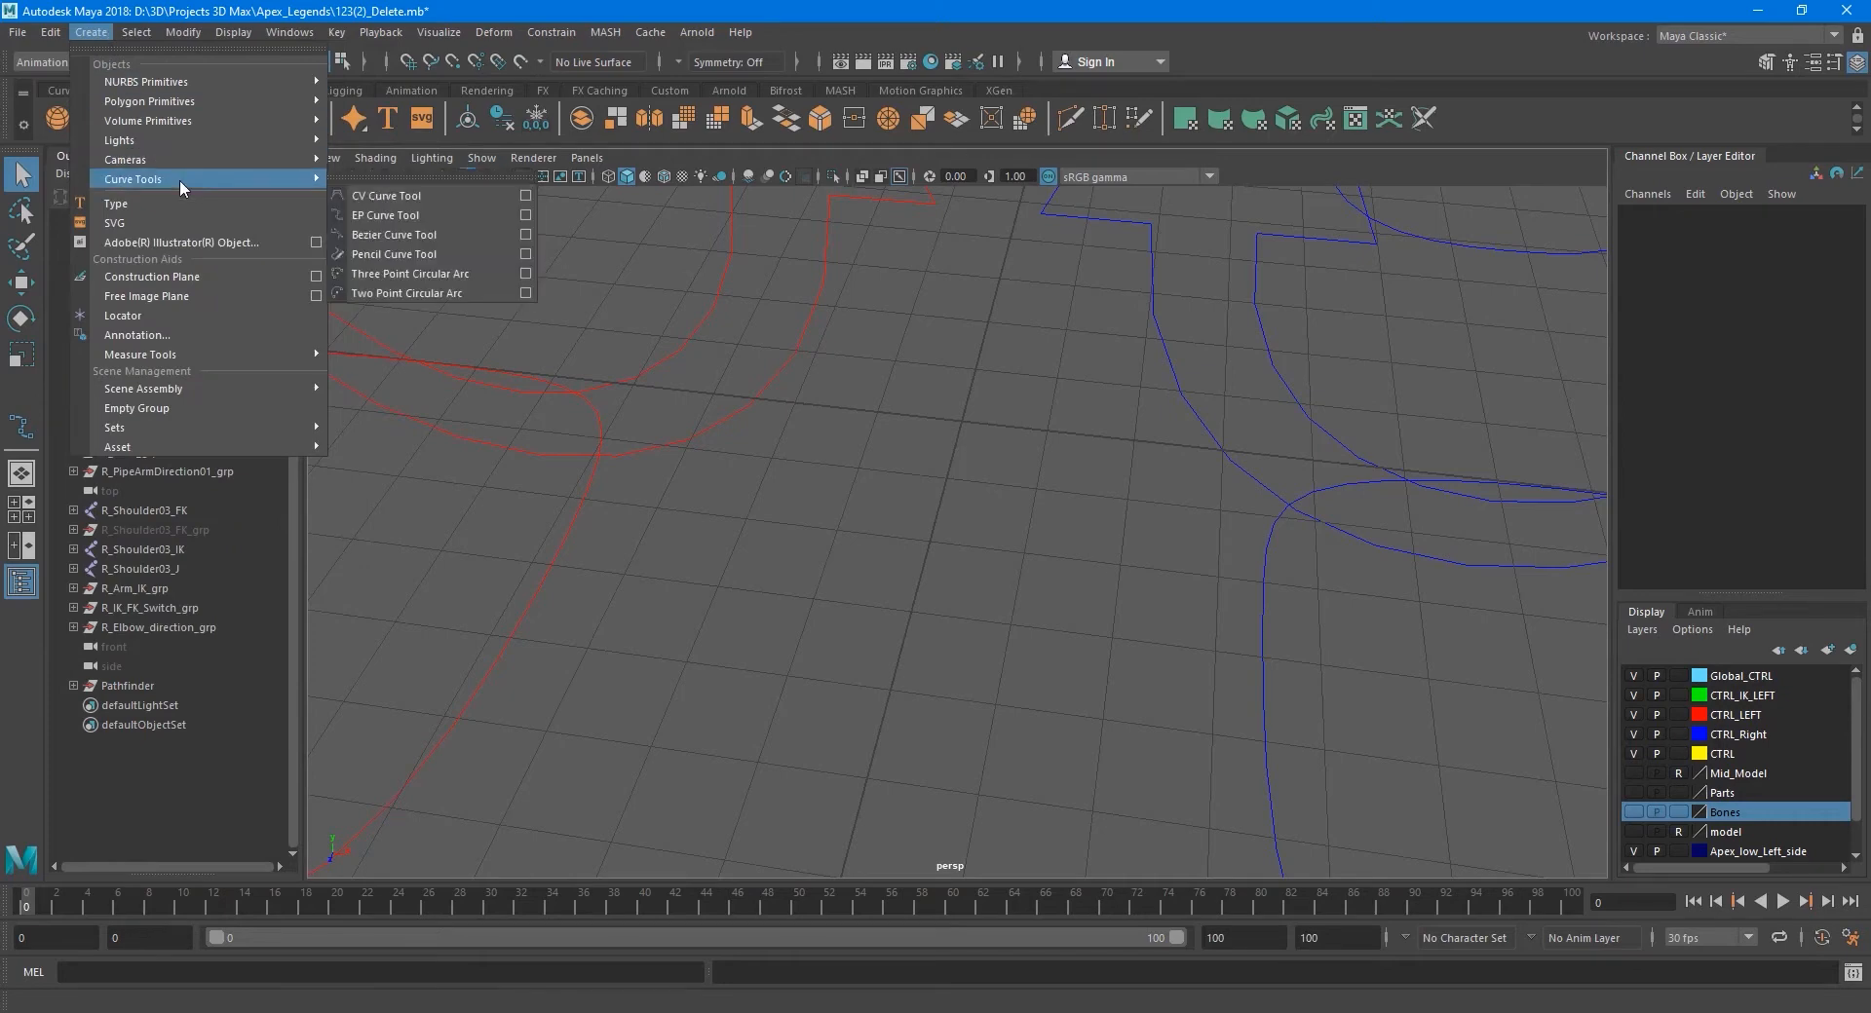
left_click(527, 216)
scroll(1015, 530, "down", 3)
left_click_drag(1014, 530, 1048, 564, "alt")
middle_click_drag(1048, 564, 825, 585, "alt")
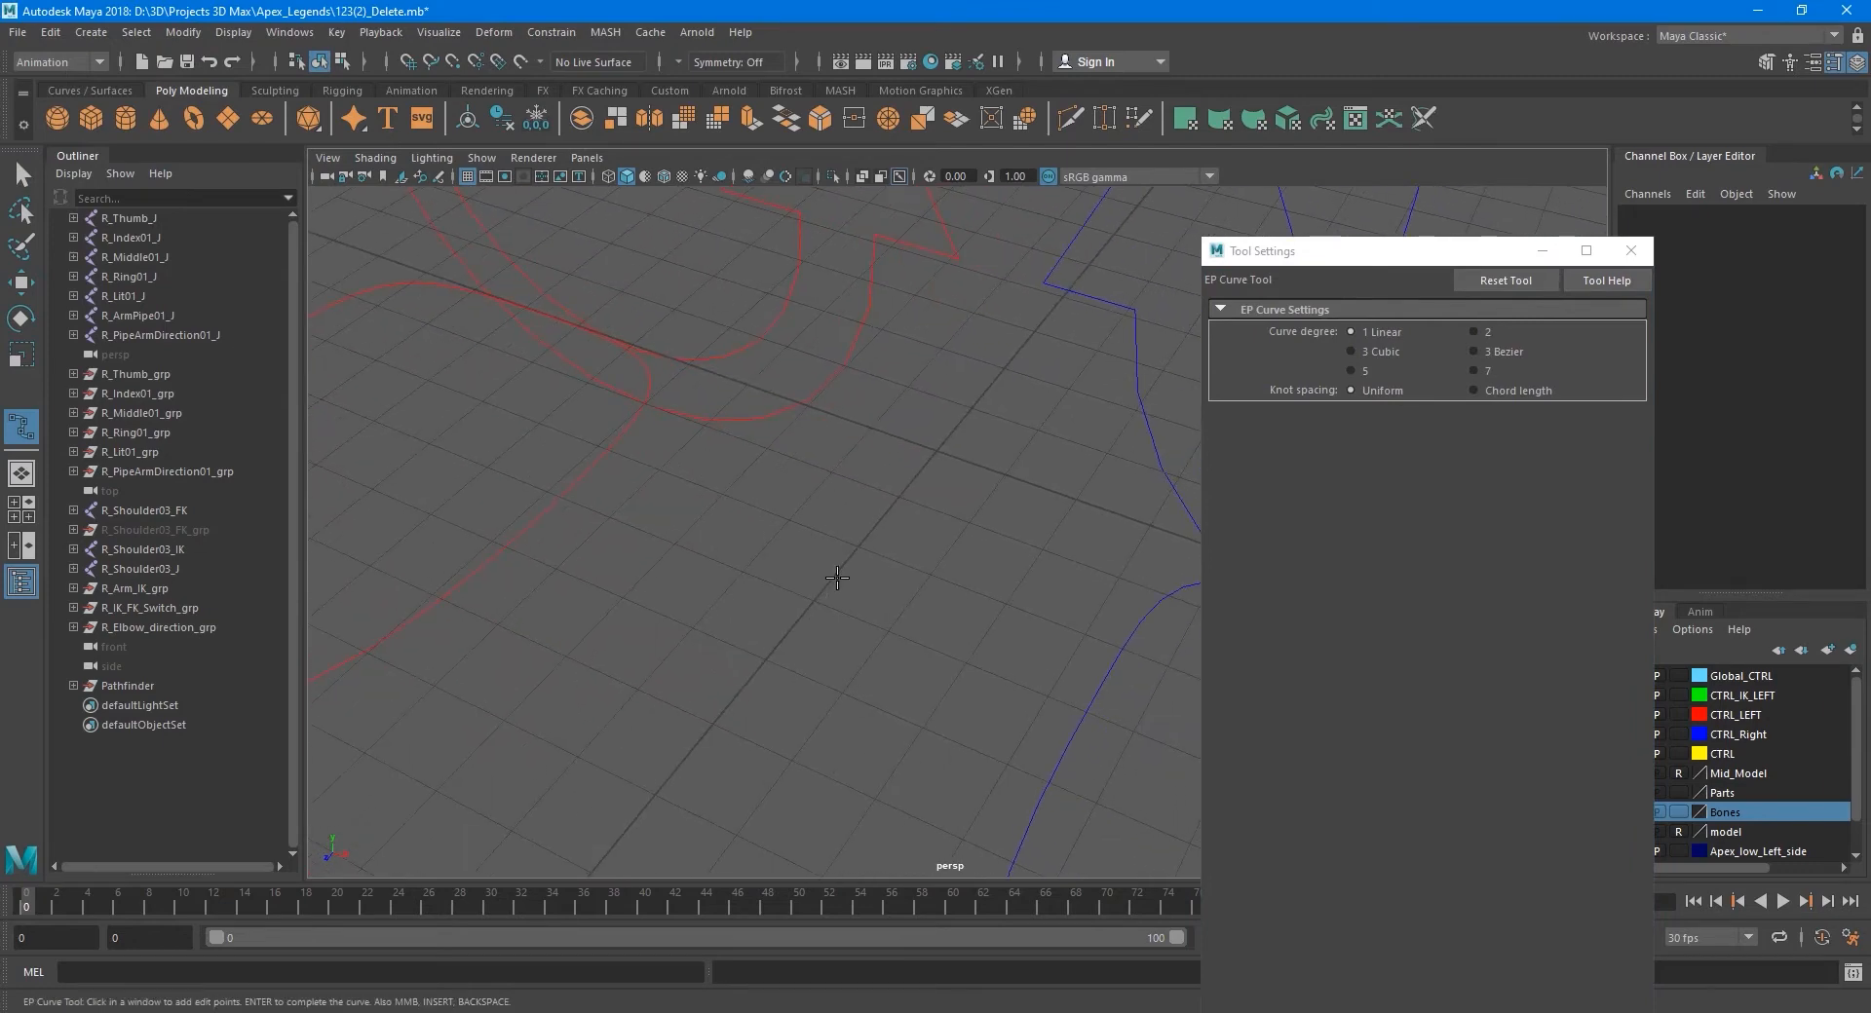
left_click(858, 547)
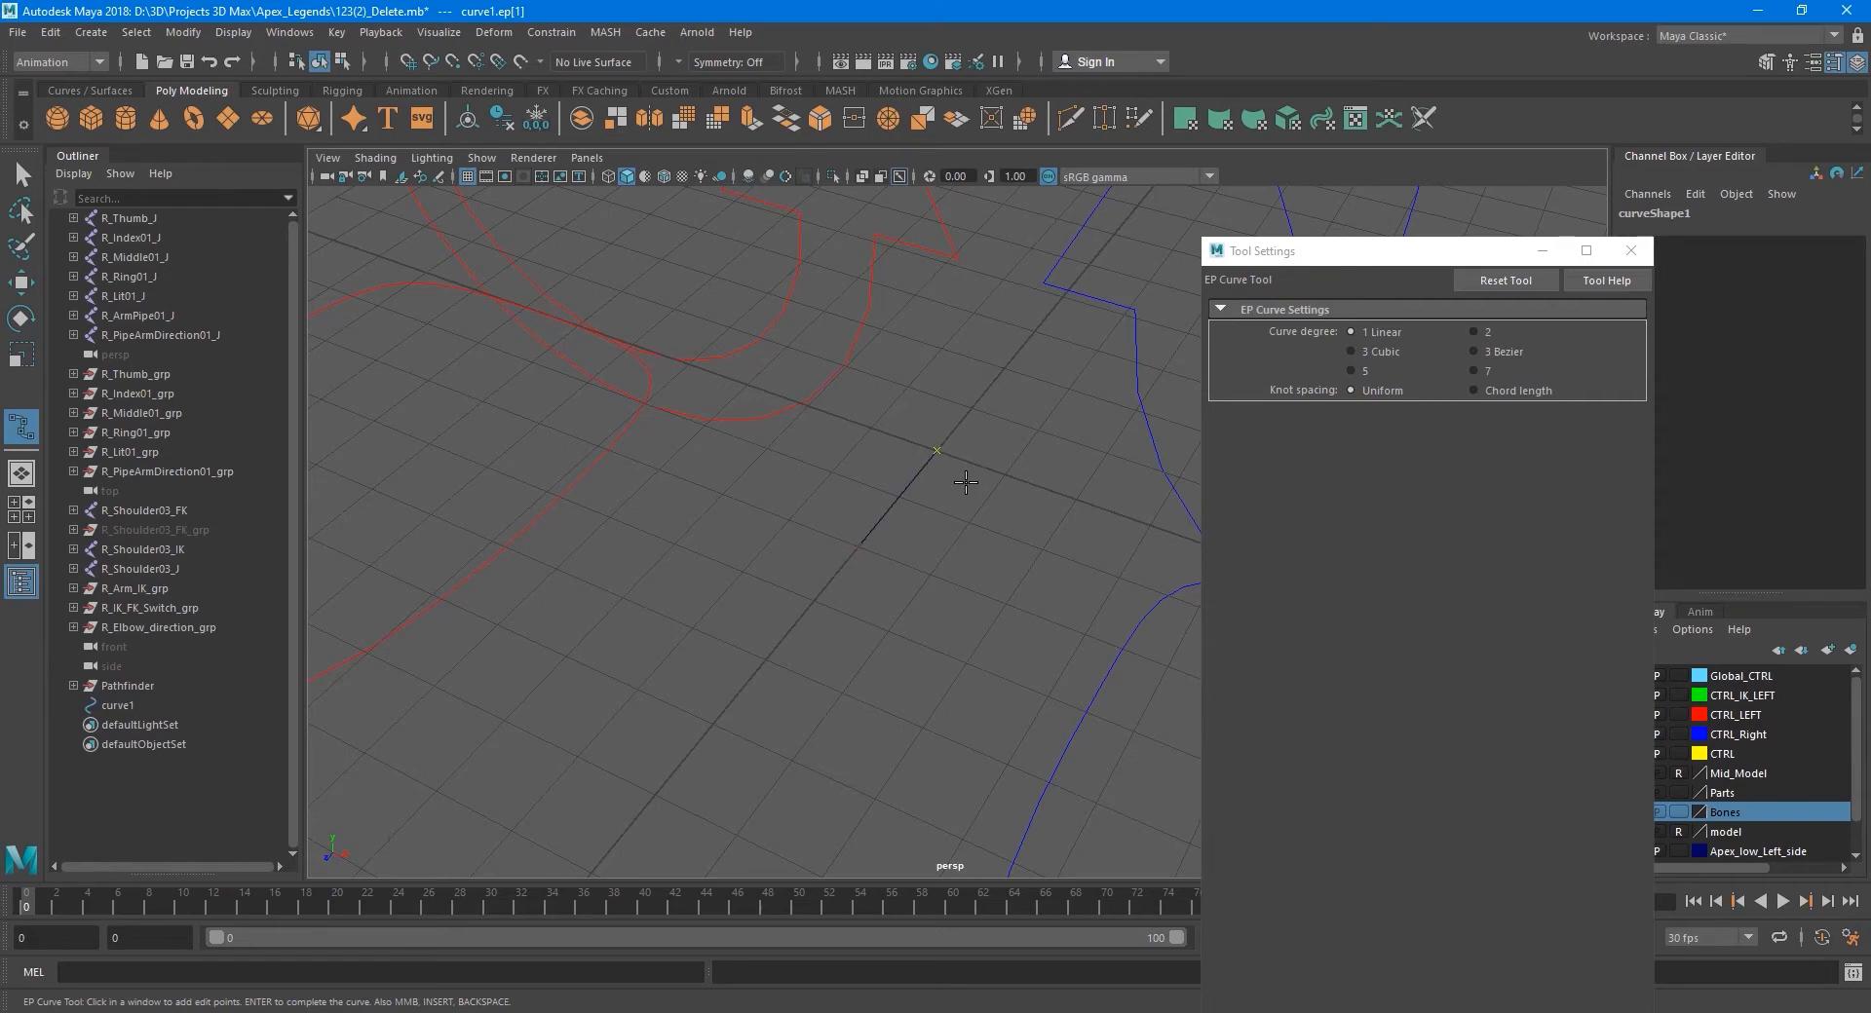
- Switch the new curve to control vertices and point-snap its first CV to the upper finger joint of the right hand
key("q")
right_click_drag(904, 493, 807, 494)
scroll(896, 541, "down", 6)
scroll(909, 574, "down", 5)
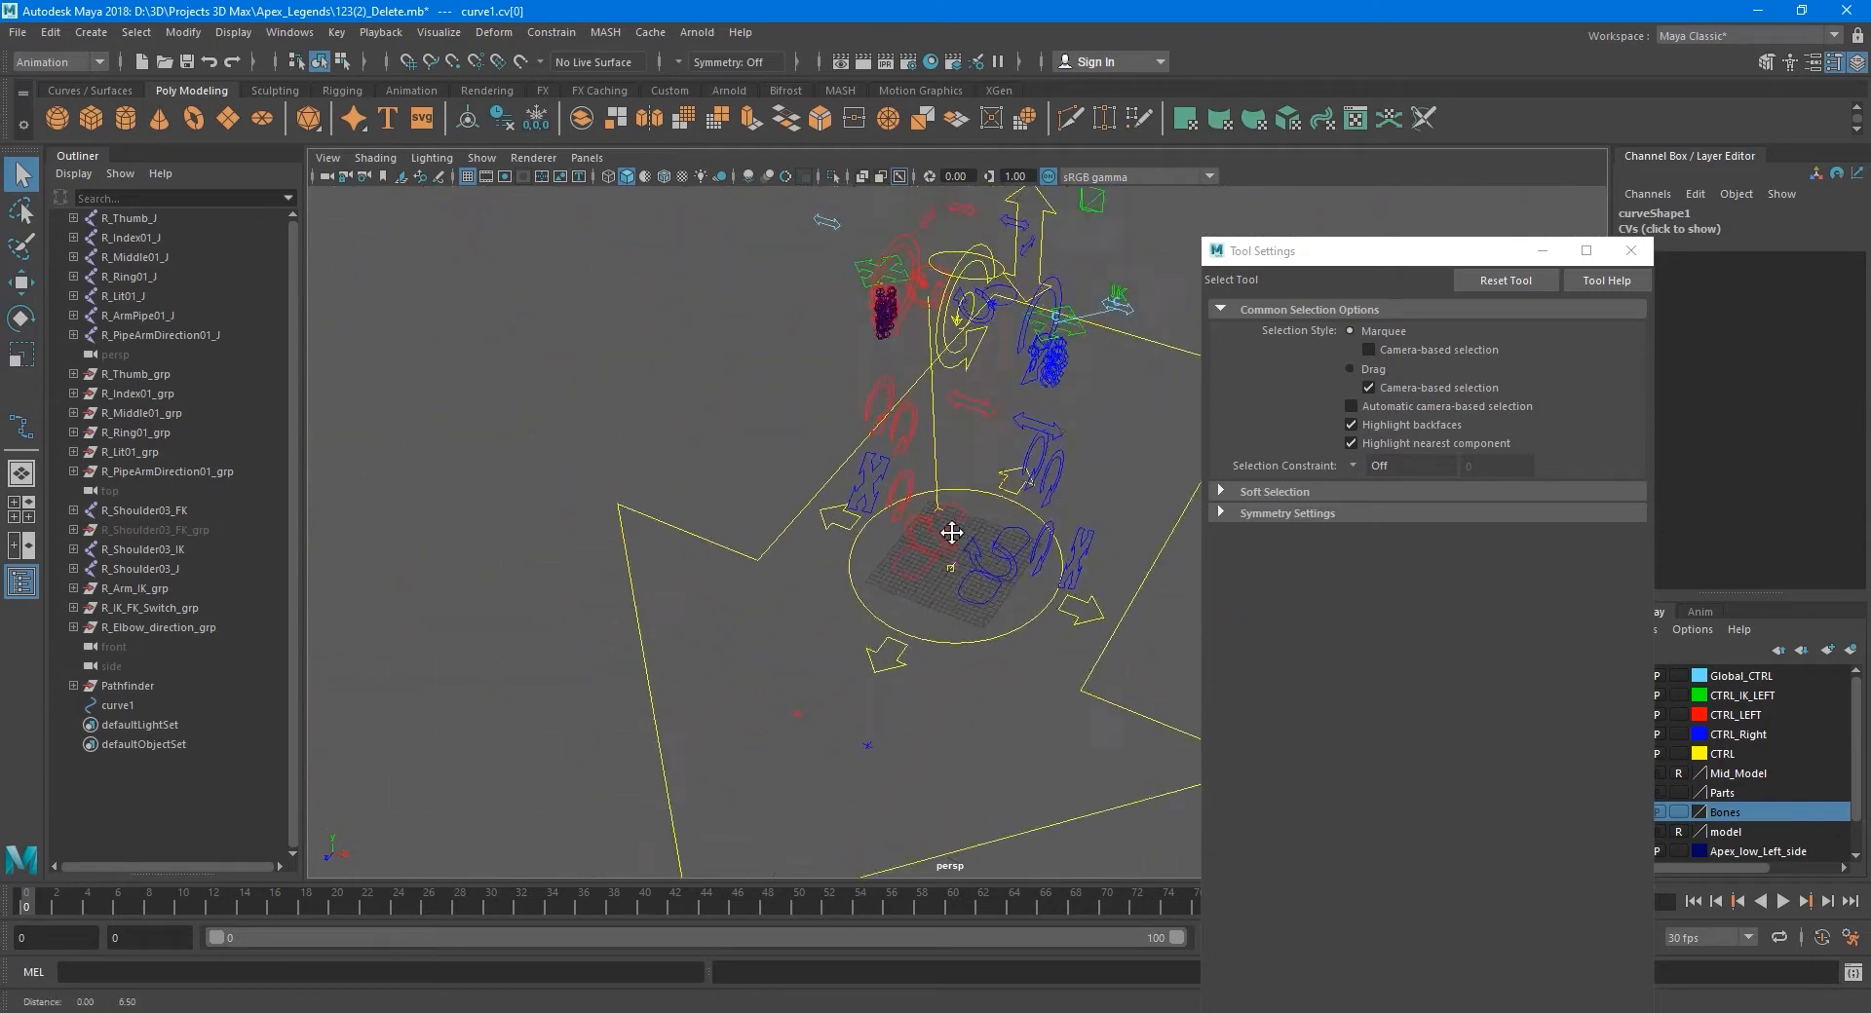
key("w")
scroll(983, 626, "up", 3)
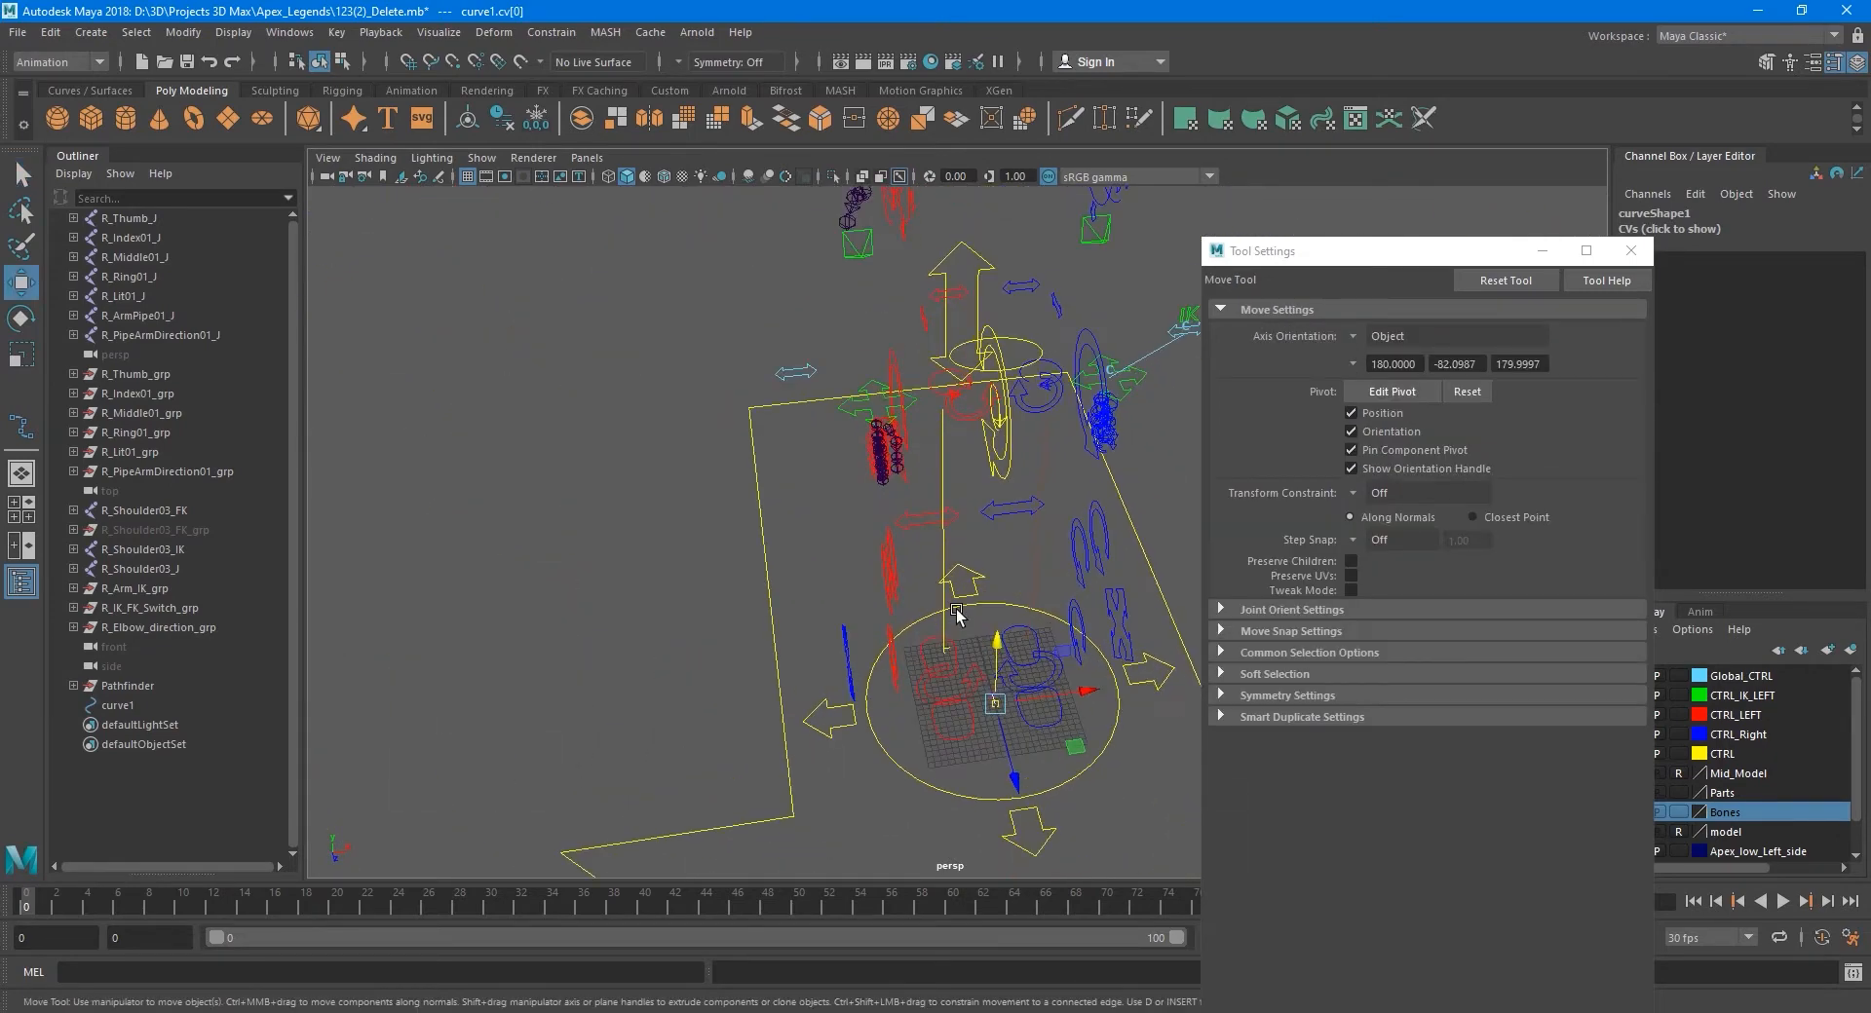
key("v")
left_click_drag(1001, 702, 877, 424)
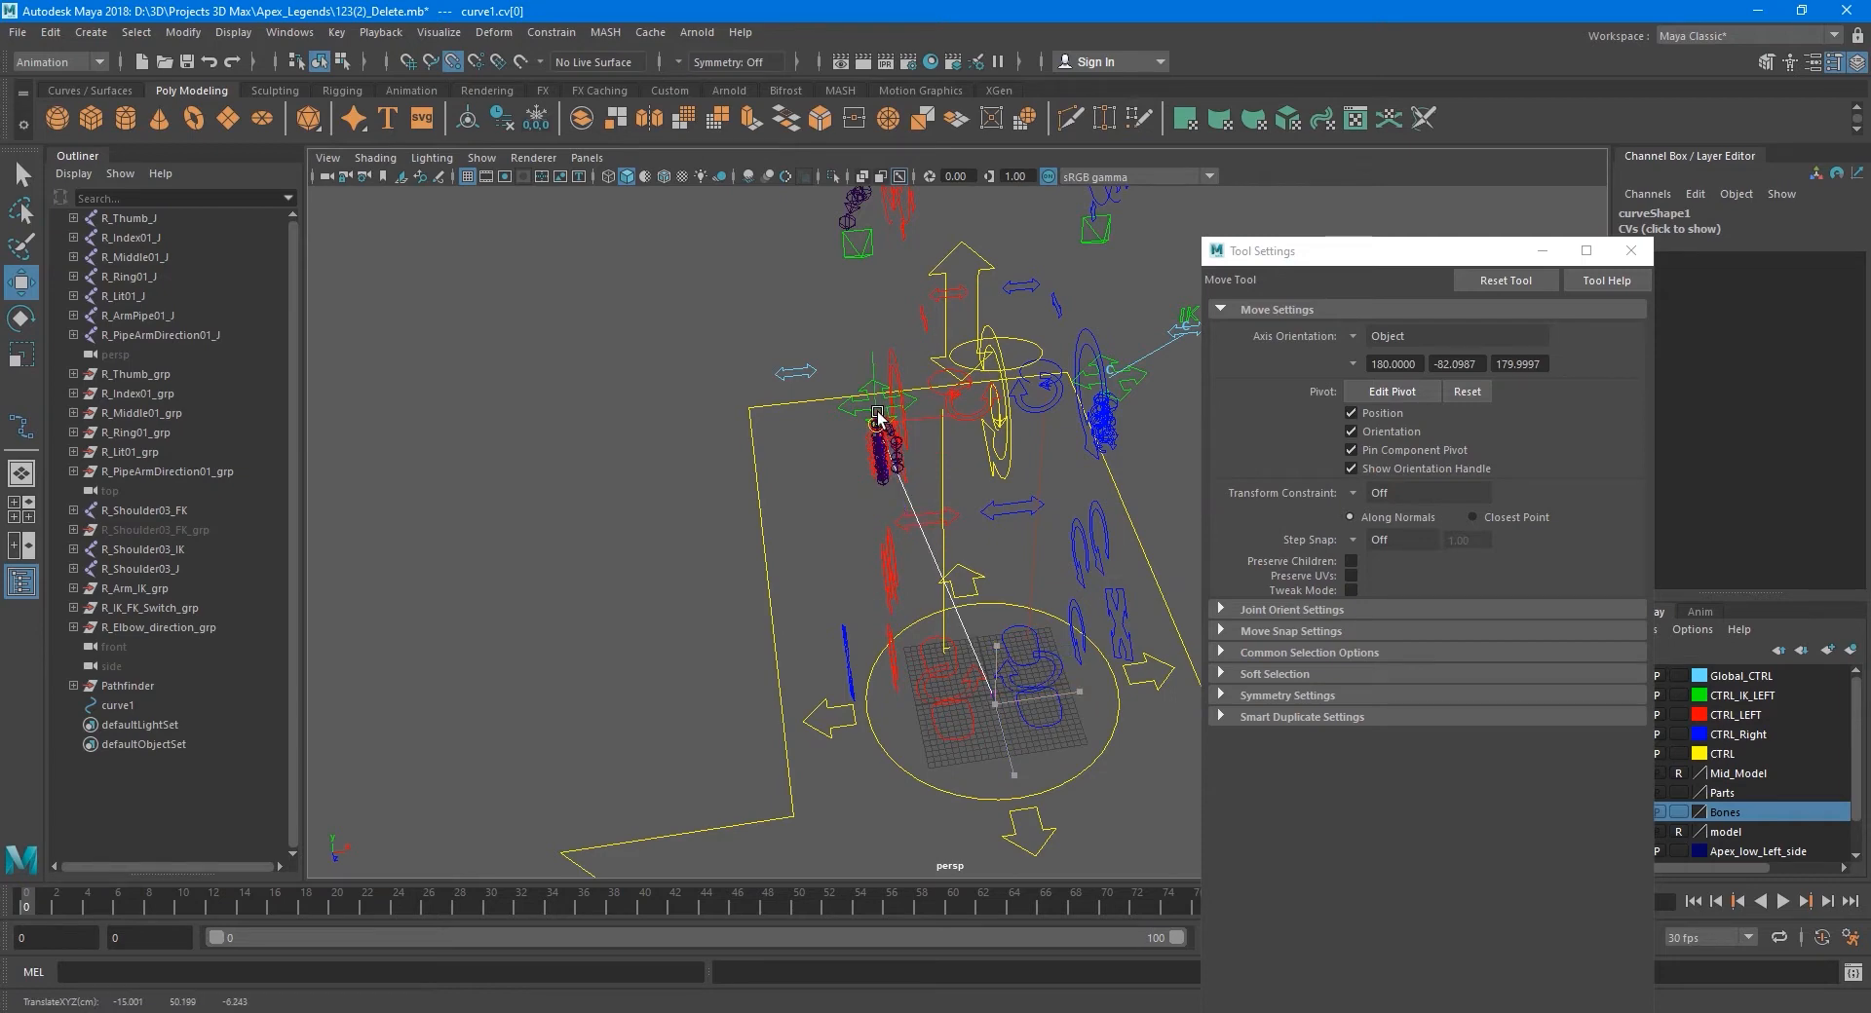
scroll(890, 507, "up", 5)
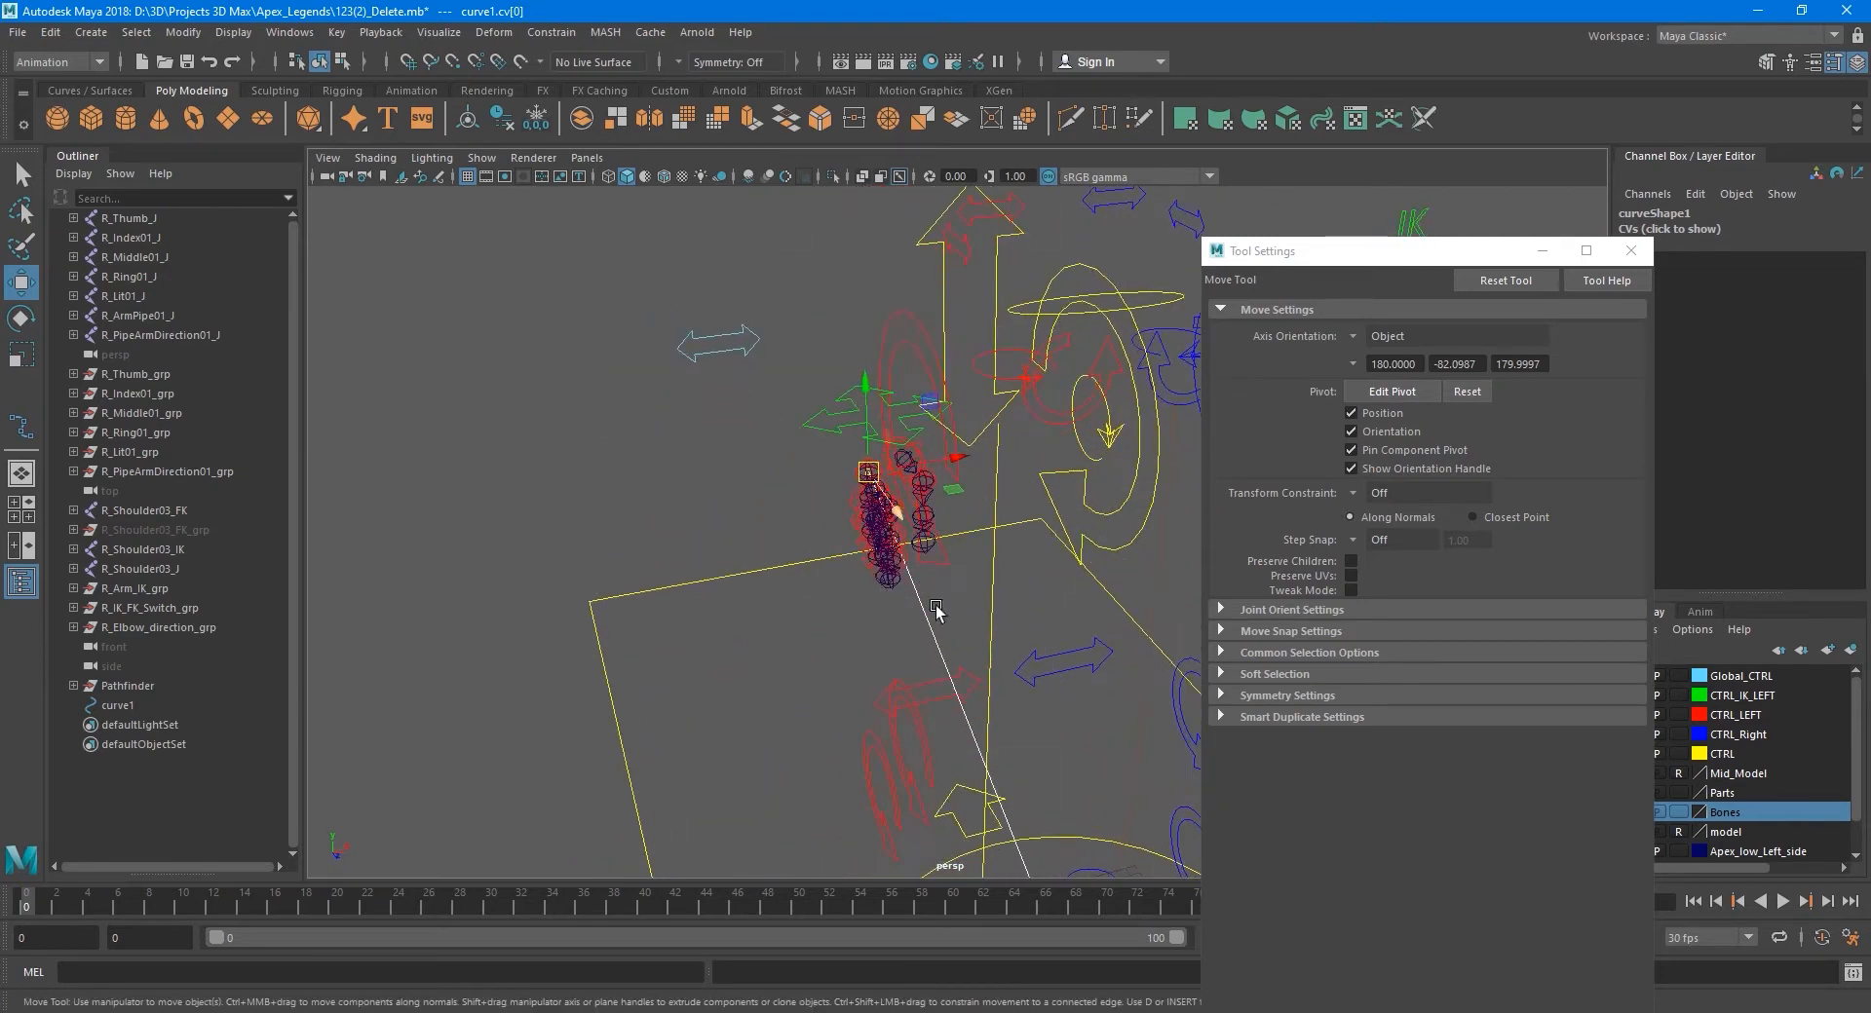
- Show the Bones layer and point-snap the curve's first CV to the right wrist joint
left_click_drag(1423, 257, 1371, 213)
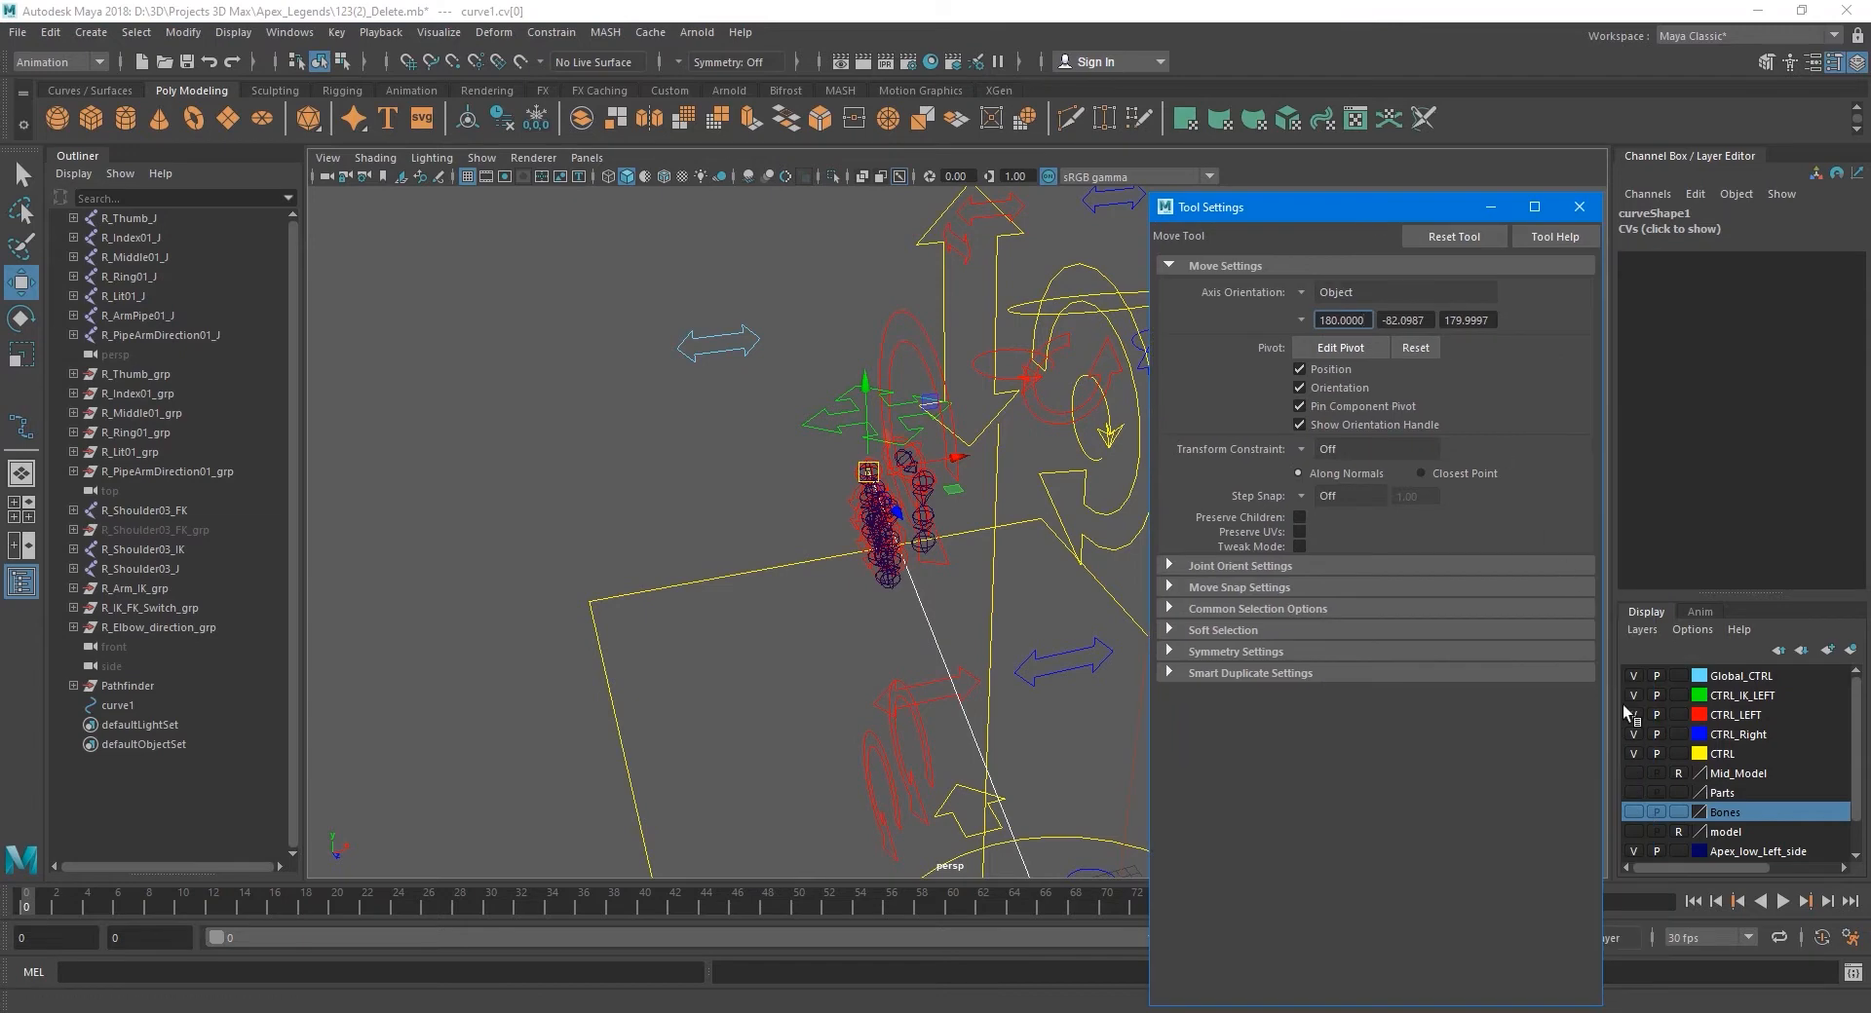
left_click(1634, 811)
scroll(873, 543, "up", 4)
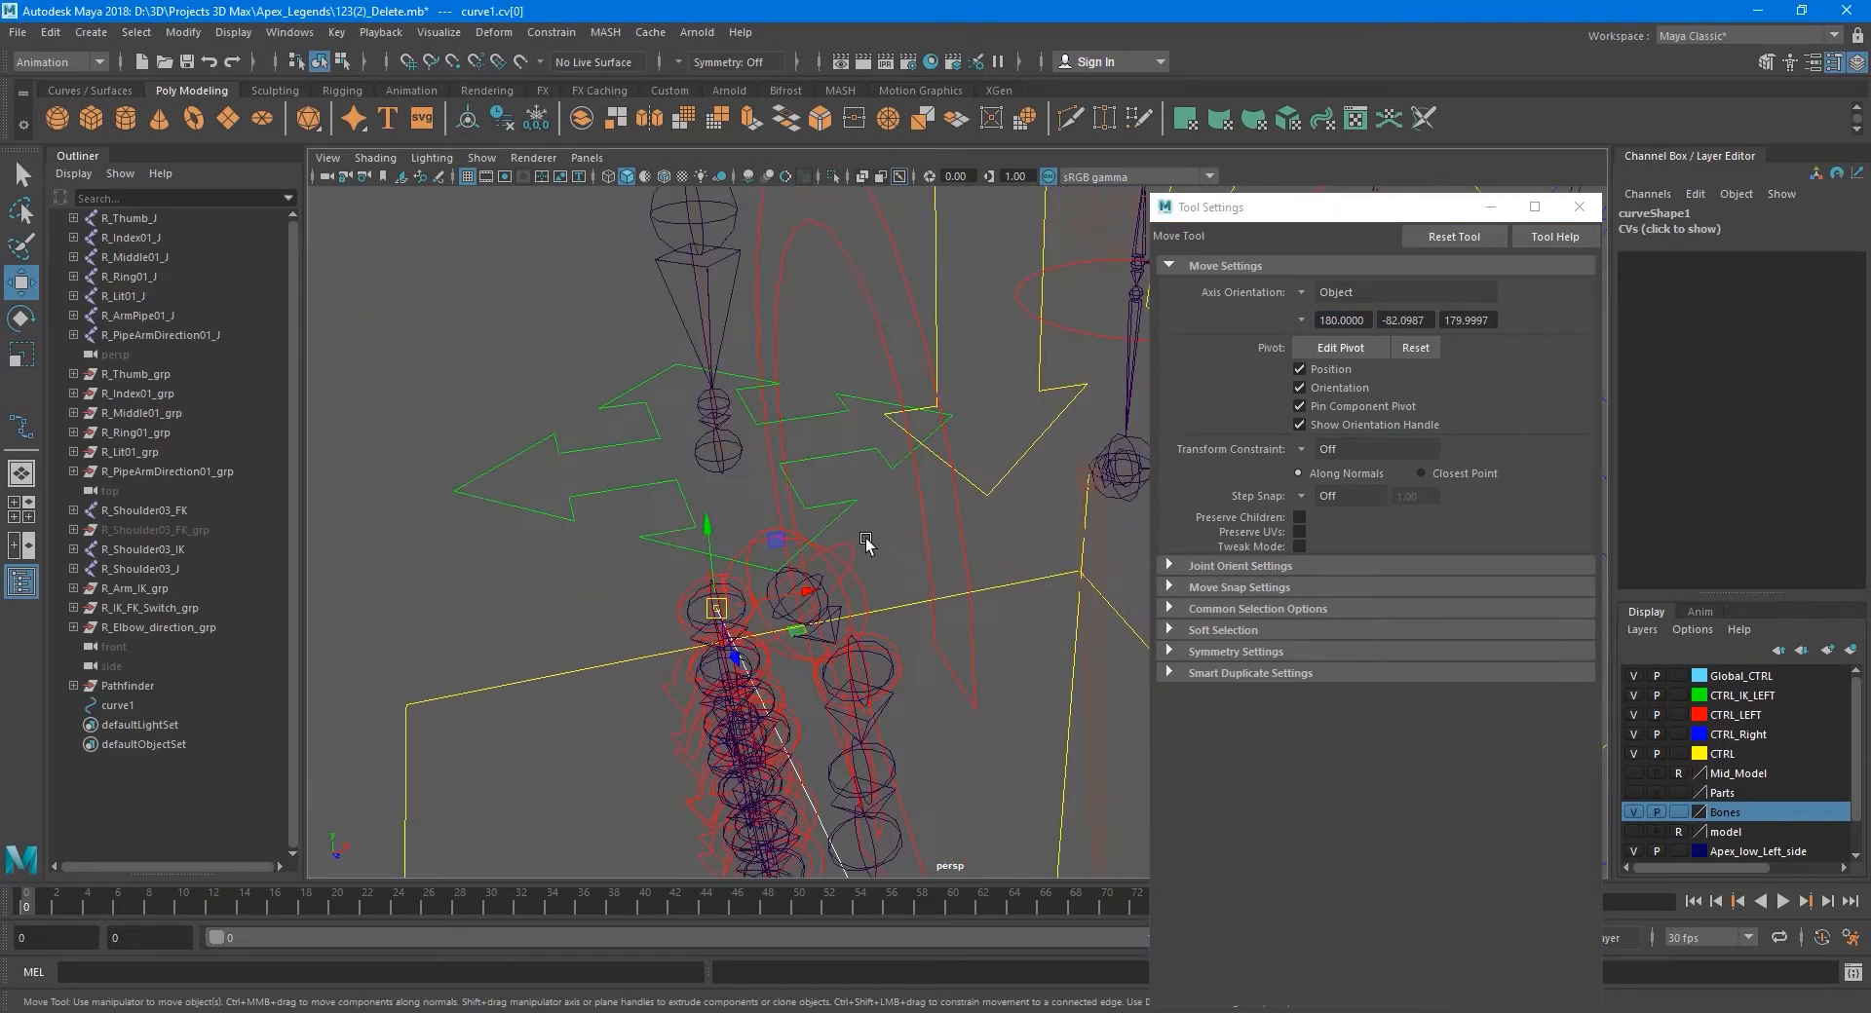
key("v")
left_click_drag(718, 610, 720, 456)
scroll(718, 438, "down", 7)
middle_click_drag(1033, 838, 949, 765, "alt")
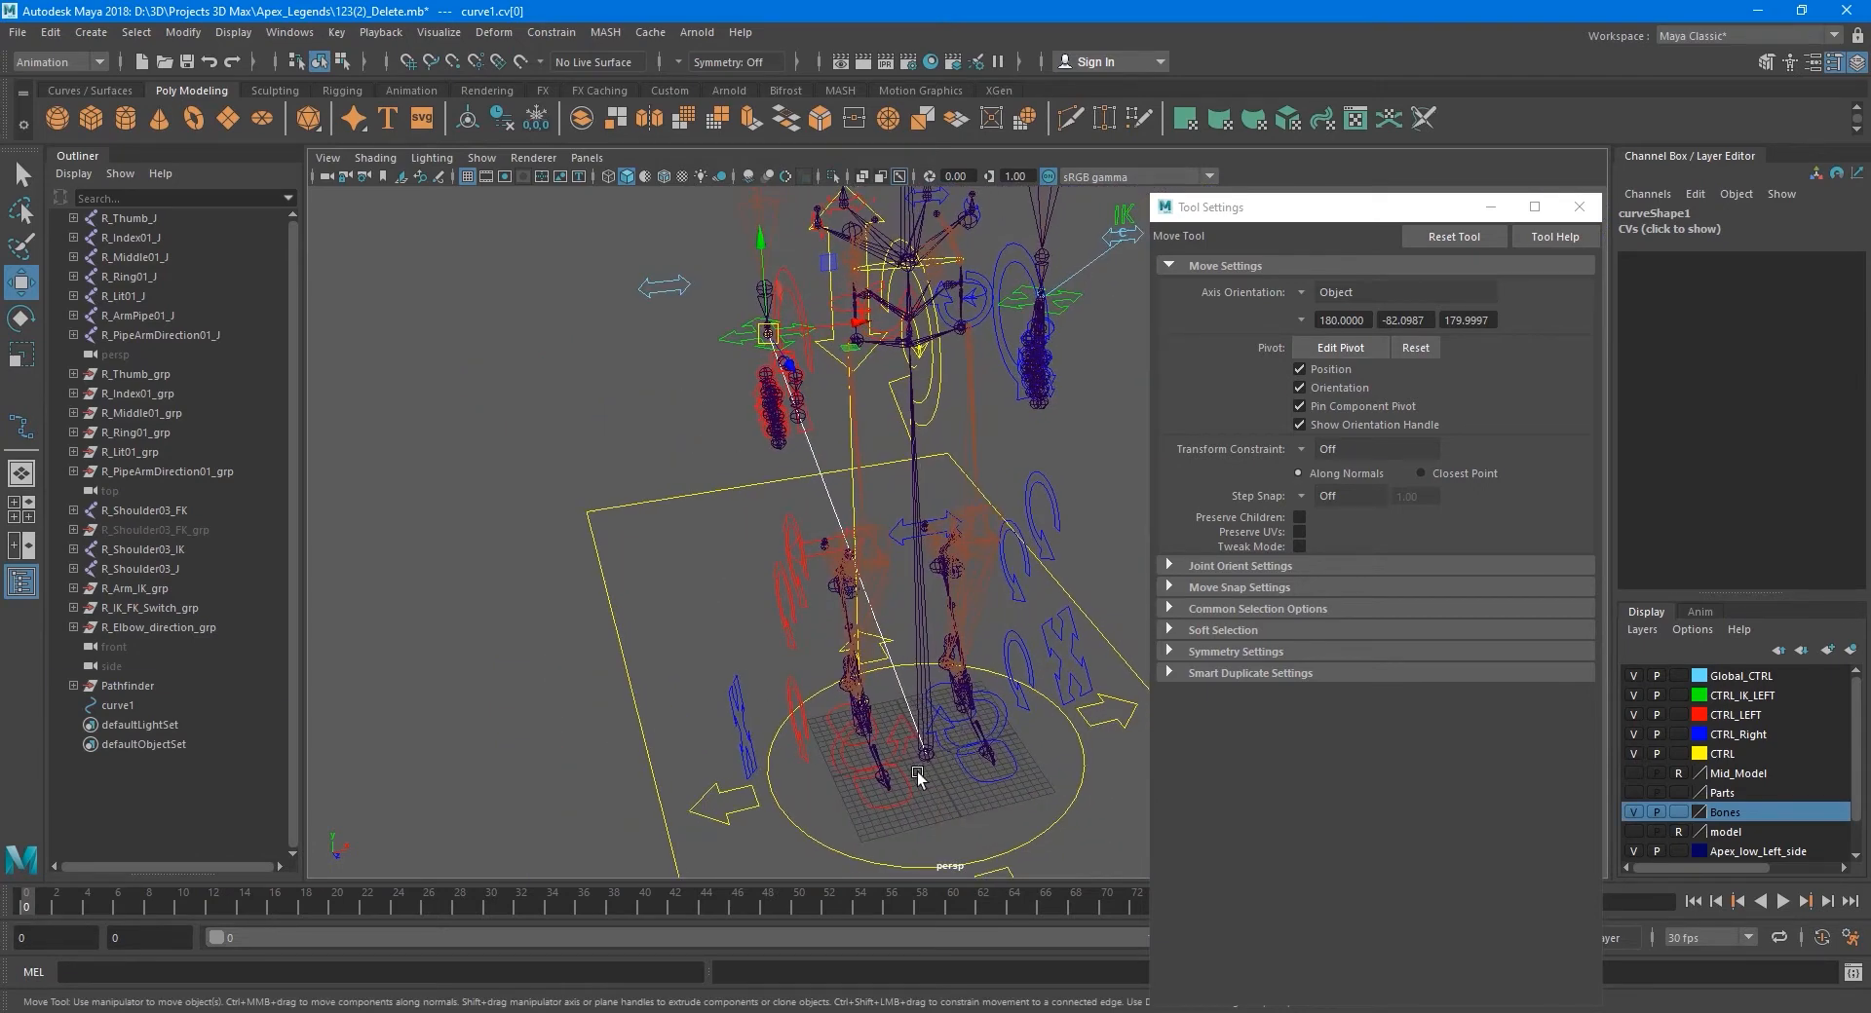
- Select the curve's other CV at the grid centre with bones hidden, show the bones again, and point-snap it to the joint above the right wrist
left_click(919, 770)
key("ctrl+z")
left_click(1633, 812)
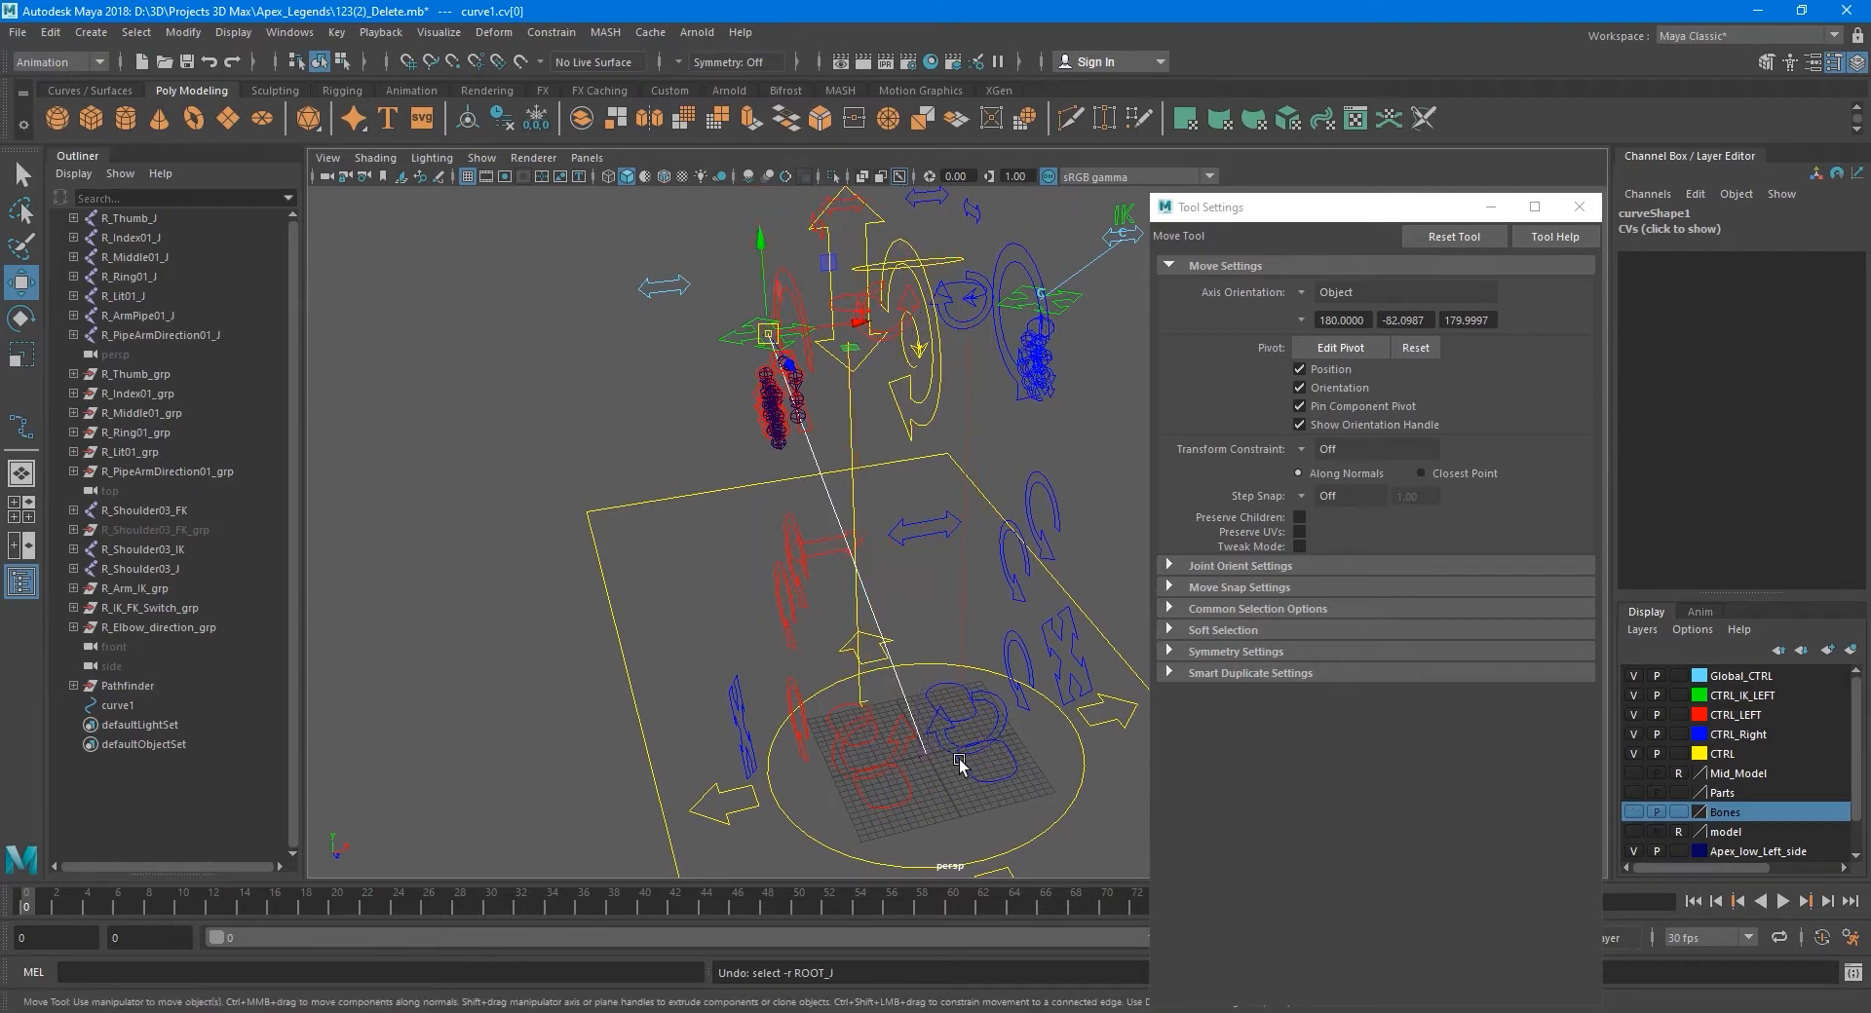
left_click(925, 760)
left_click(1638, 815)
left_click_drag(844, 556, 931, 659, "alt")
key("v")
left_click_drag(990, 808, 849, 380)
middle_click_drag(877, 455, 903, 553, "alt")
left_click_drag(902, 553, 864, 601, "alt")
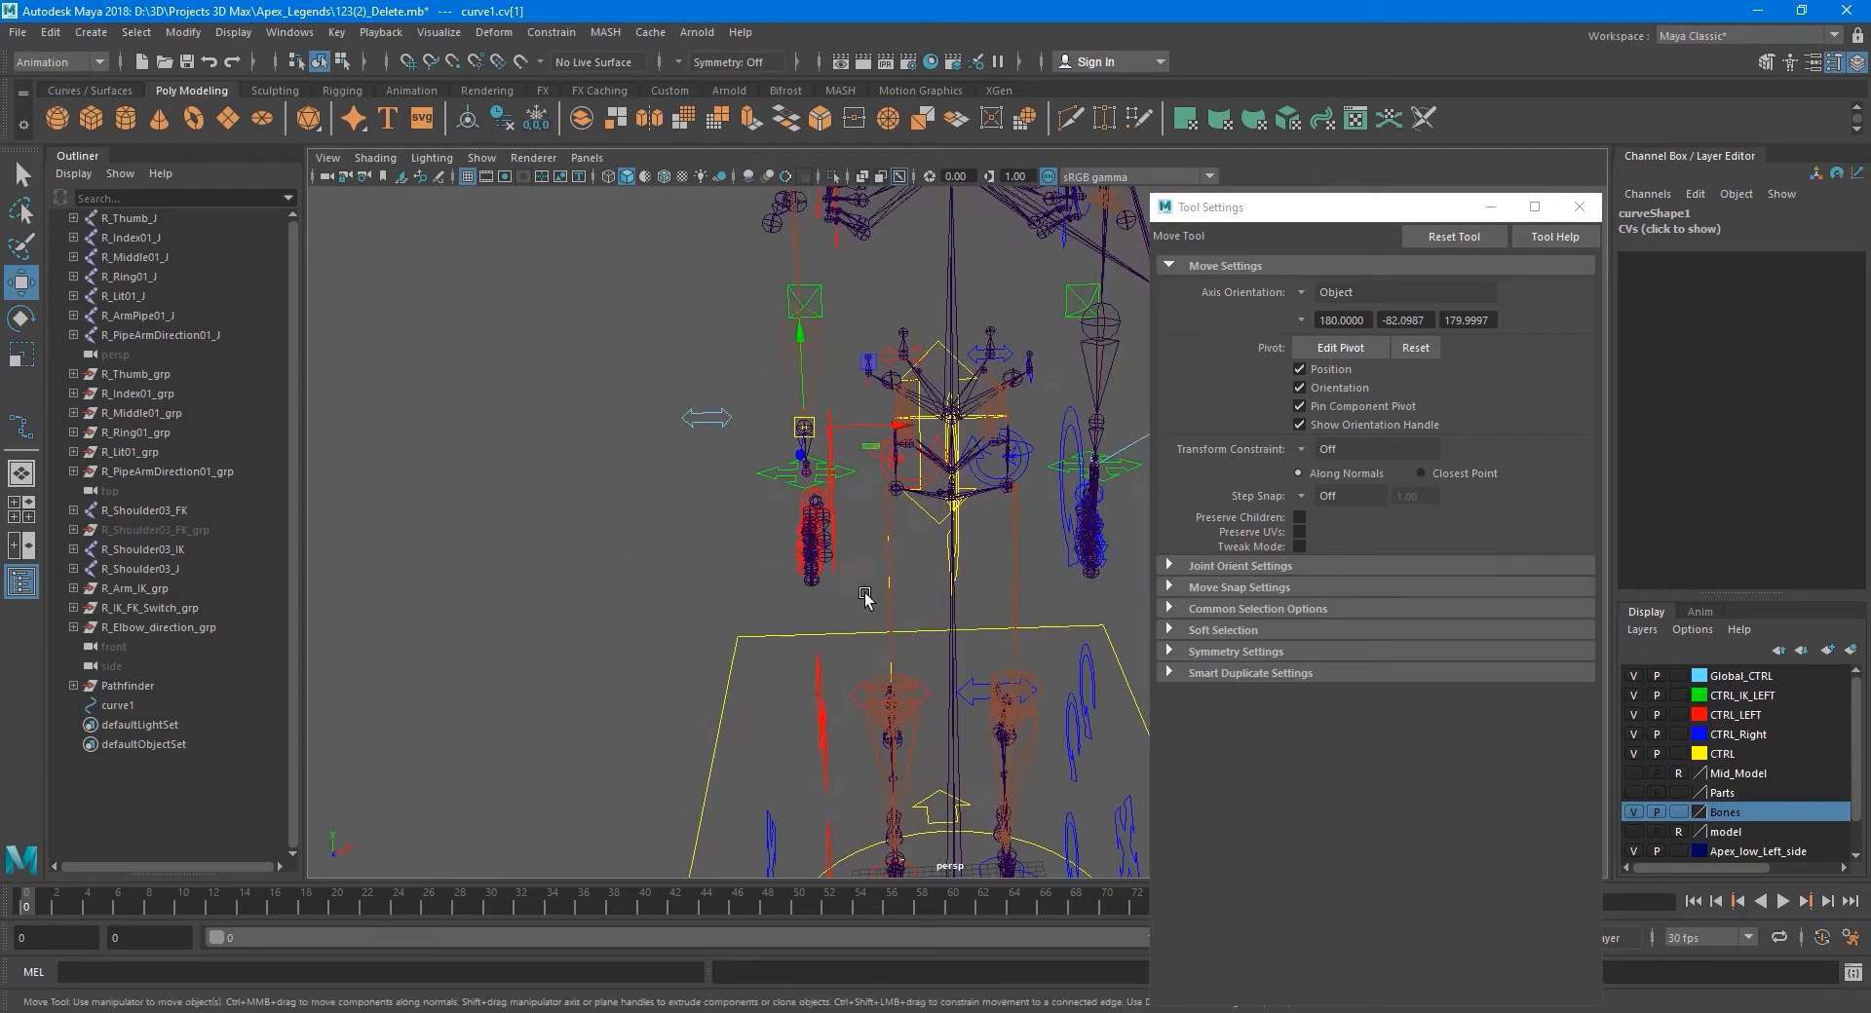
- Move the second CV out to the middle of the lower edge of the right arm's double-arrow IK/FK switch control
scroll(769, 421, "up", 4)
middle_click_drag(768, 421, 881, 547, "alt")
scroll(887, 488, "up", 3)
left_click_drag(952, 429, 627, 421)
middle_click_drag(627, 421, 741, 487, "alt")
left_click_drag(706, 557, 731, 522, "alt")
middle_click_drag(750, 468, 739, 493, "alt")
scroll(739, 493, "up", 4)
middle_click_drag(620, 407, 721, 437, "alt")
scroll(721, 437, "up", 4)
left_click_drag(714, 360, 702, 309)
scroll(618, 433, "down", 3)
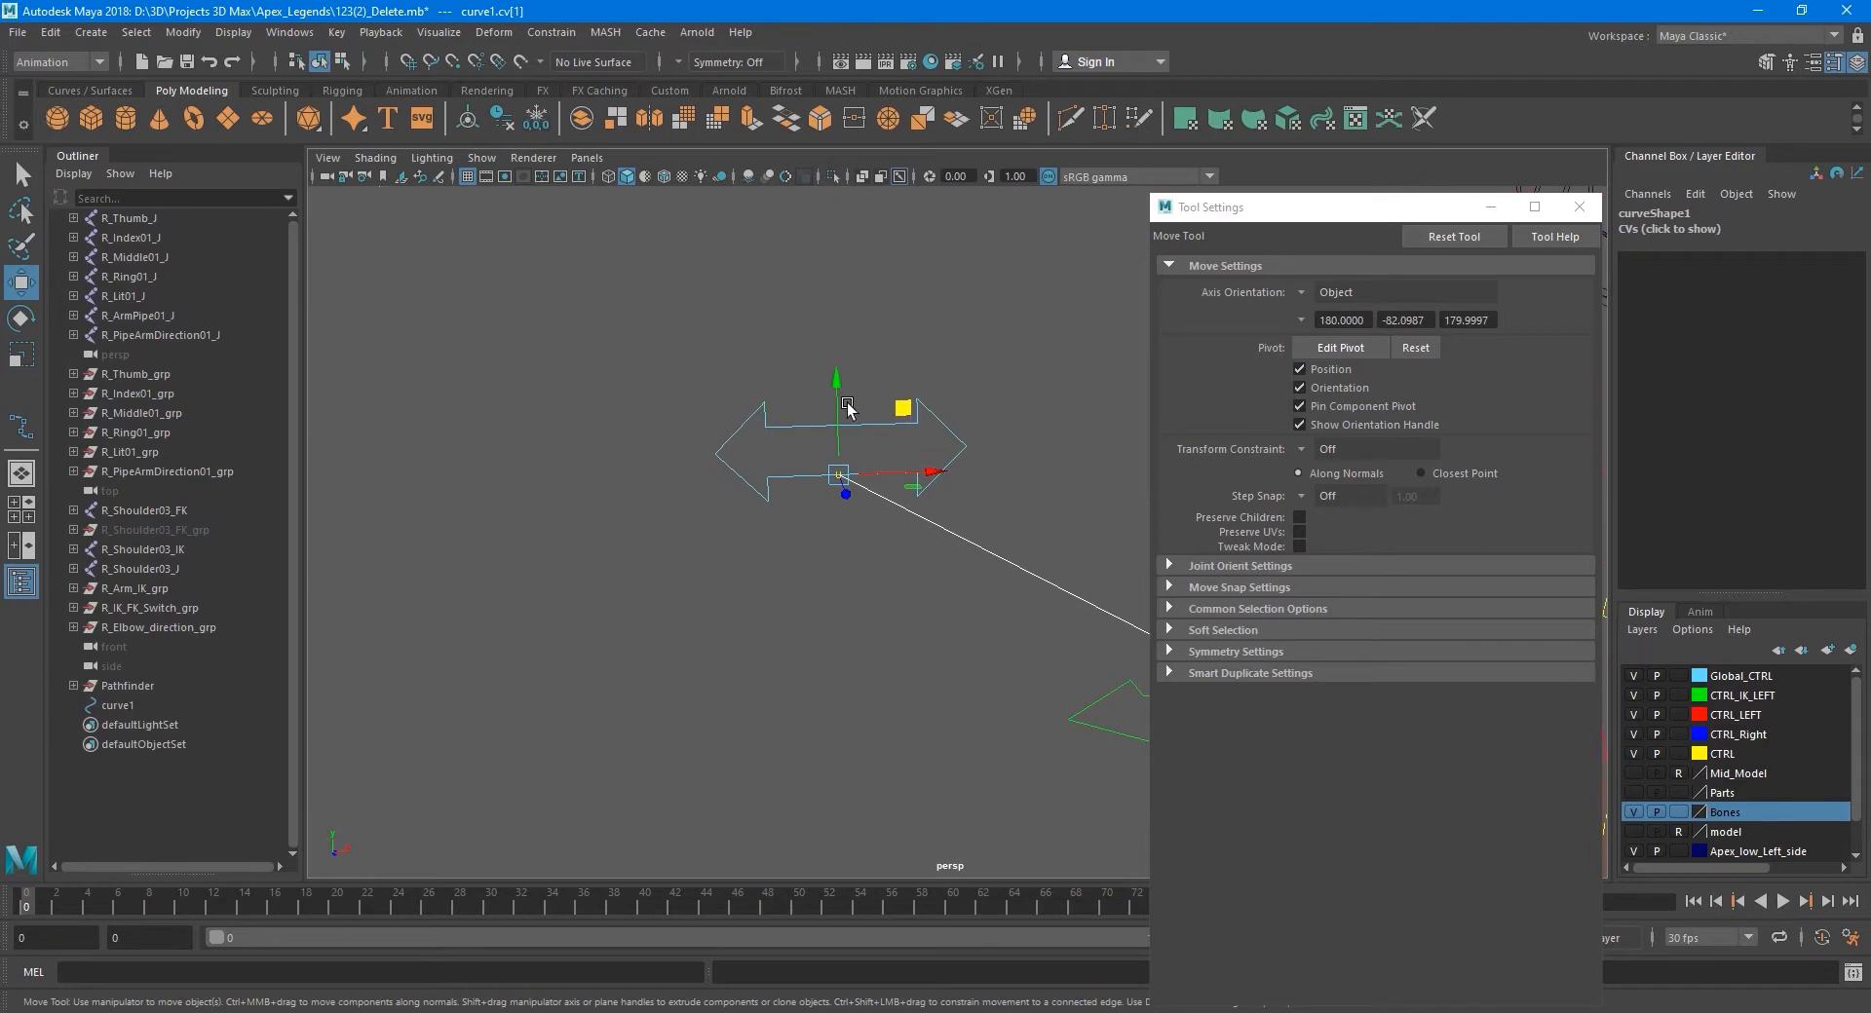
key("q")
- Hide the Bones layer, select the curve's CV at the right wrist, and create a Cluster deformer on it
middle_click_drag(945, 500, 762, 480, "alt")
scroll(765, 487, "down", 3)
left_click_drag(769, 491, 846, 583, "alt")
scroll(840, 581, "up", 3)
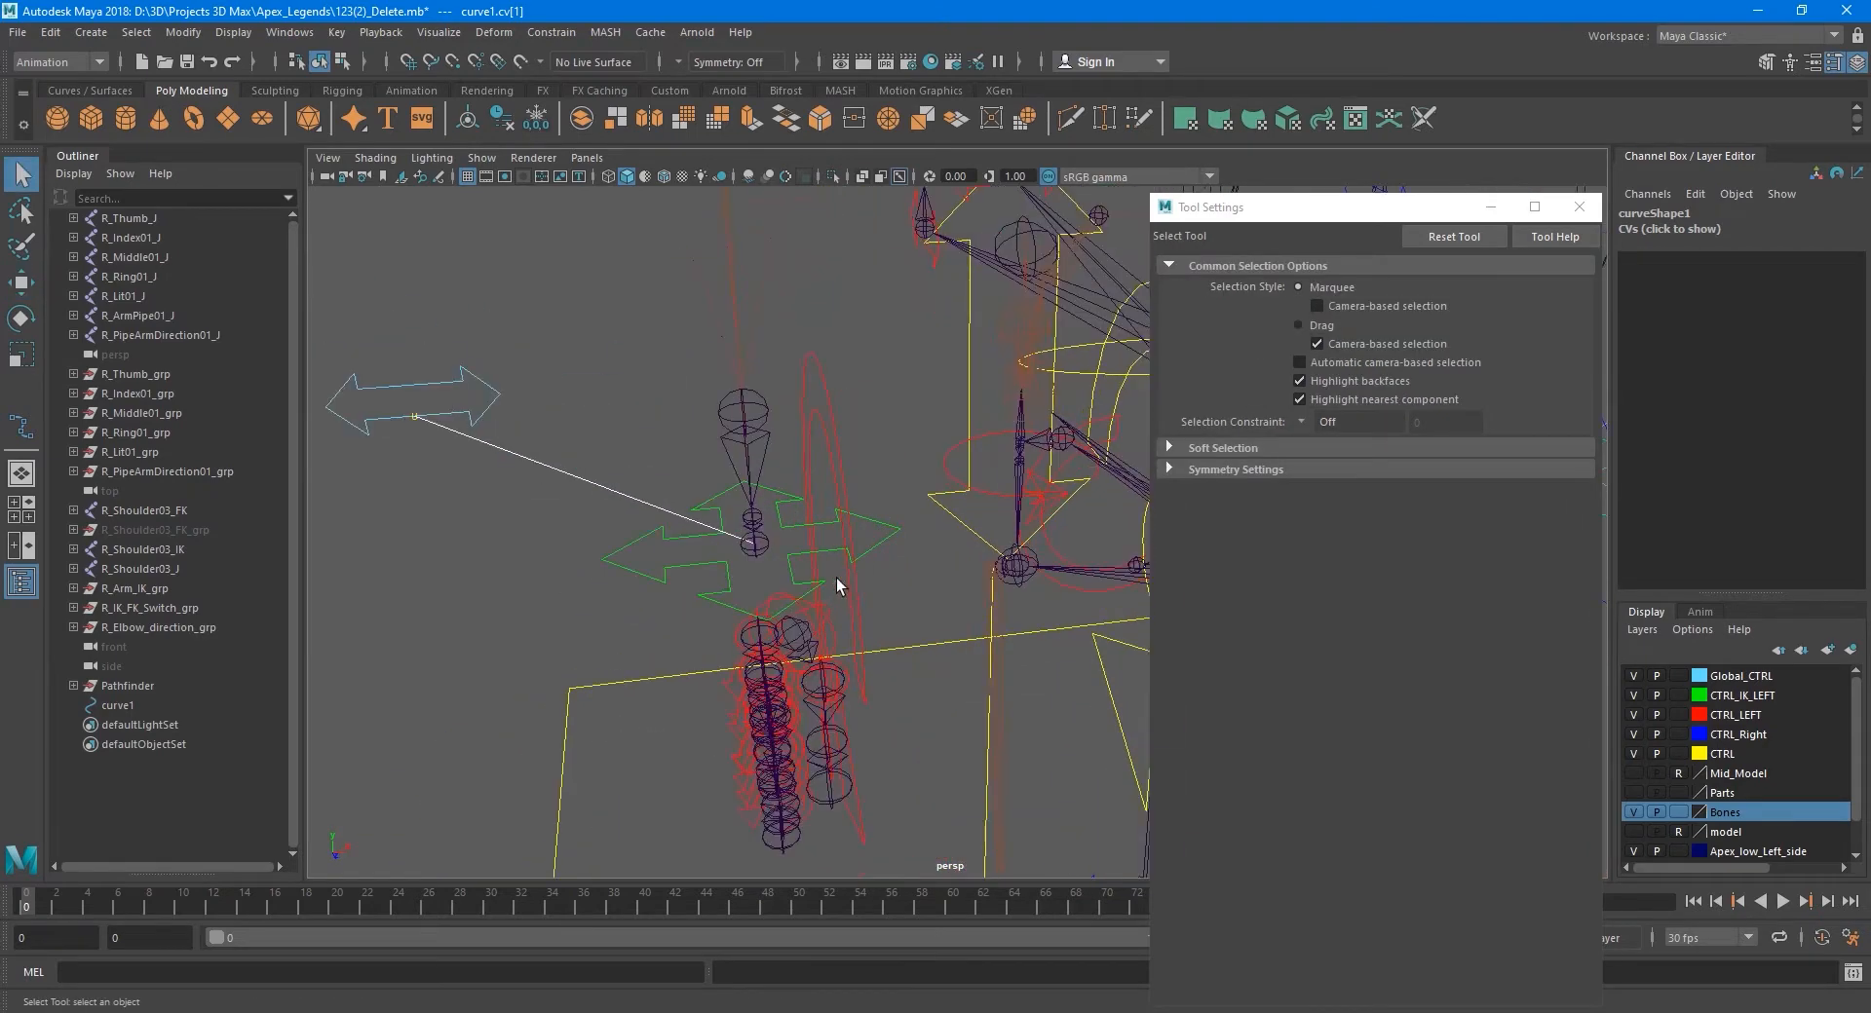
middle_click_drag(723, 561, 907, 604, "alt")
scroll(818, 605, "up", 2)
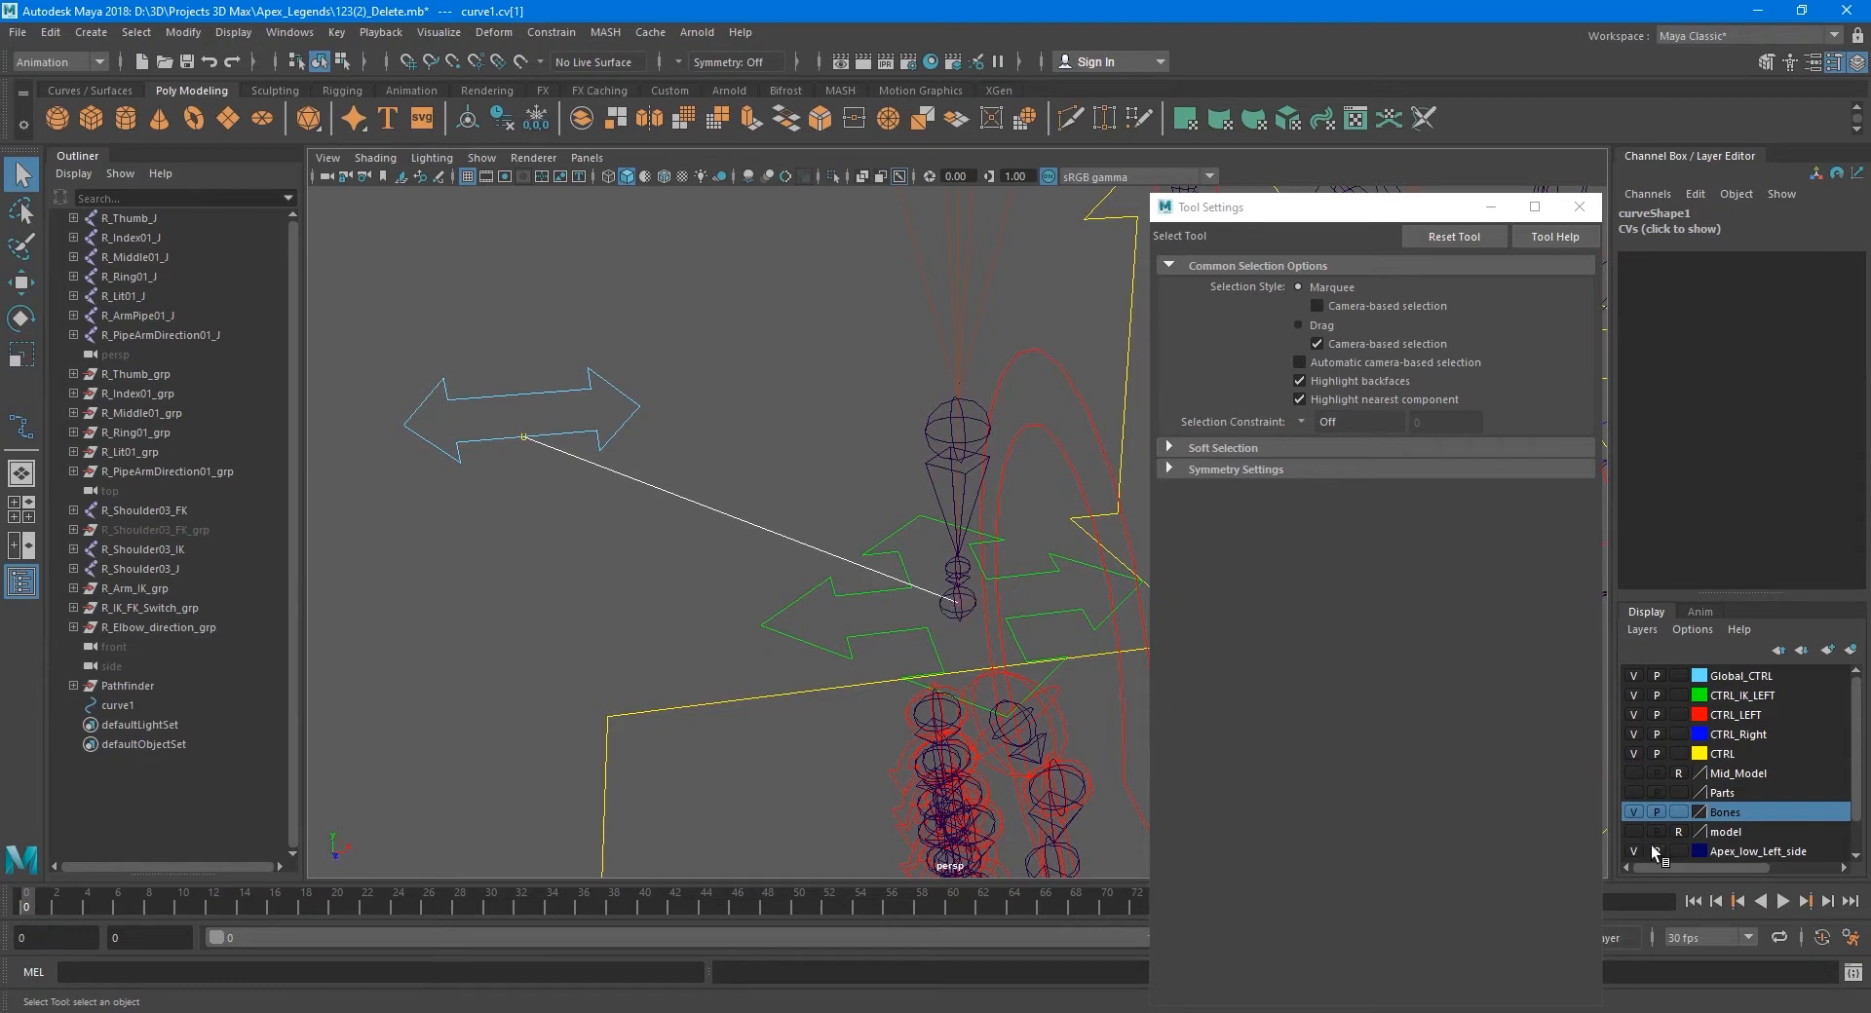
left_click(1634, 813)
scroll(974, 669, "up", 3)
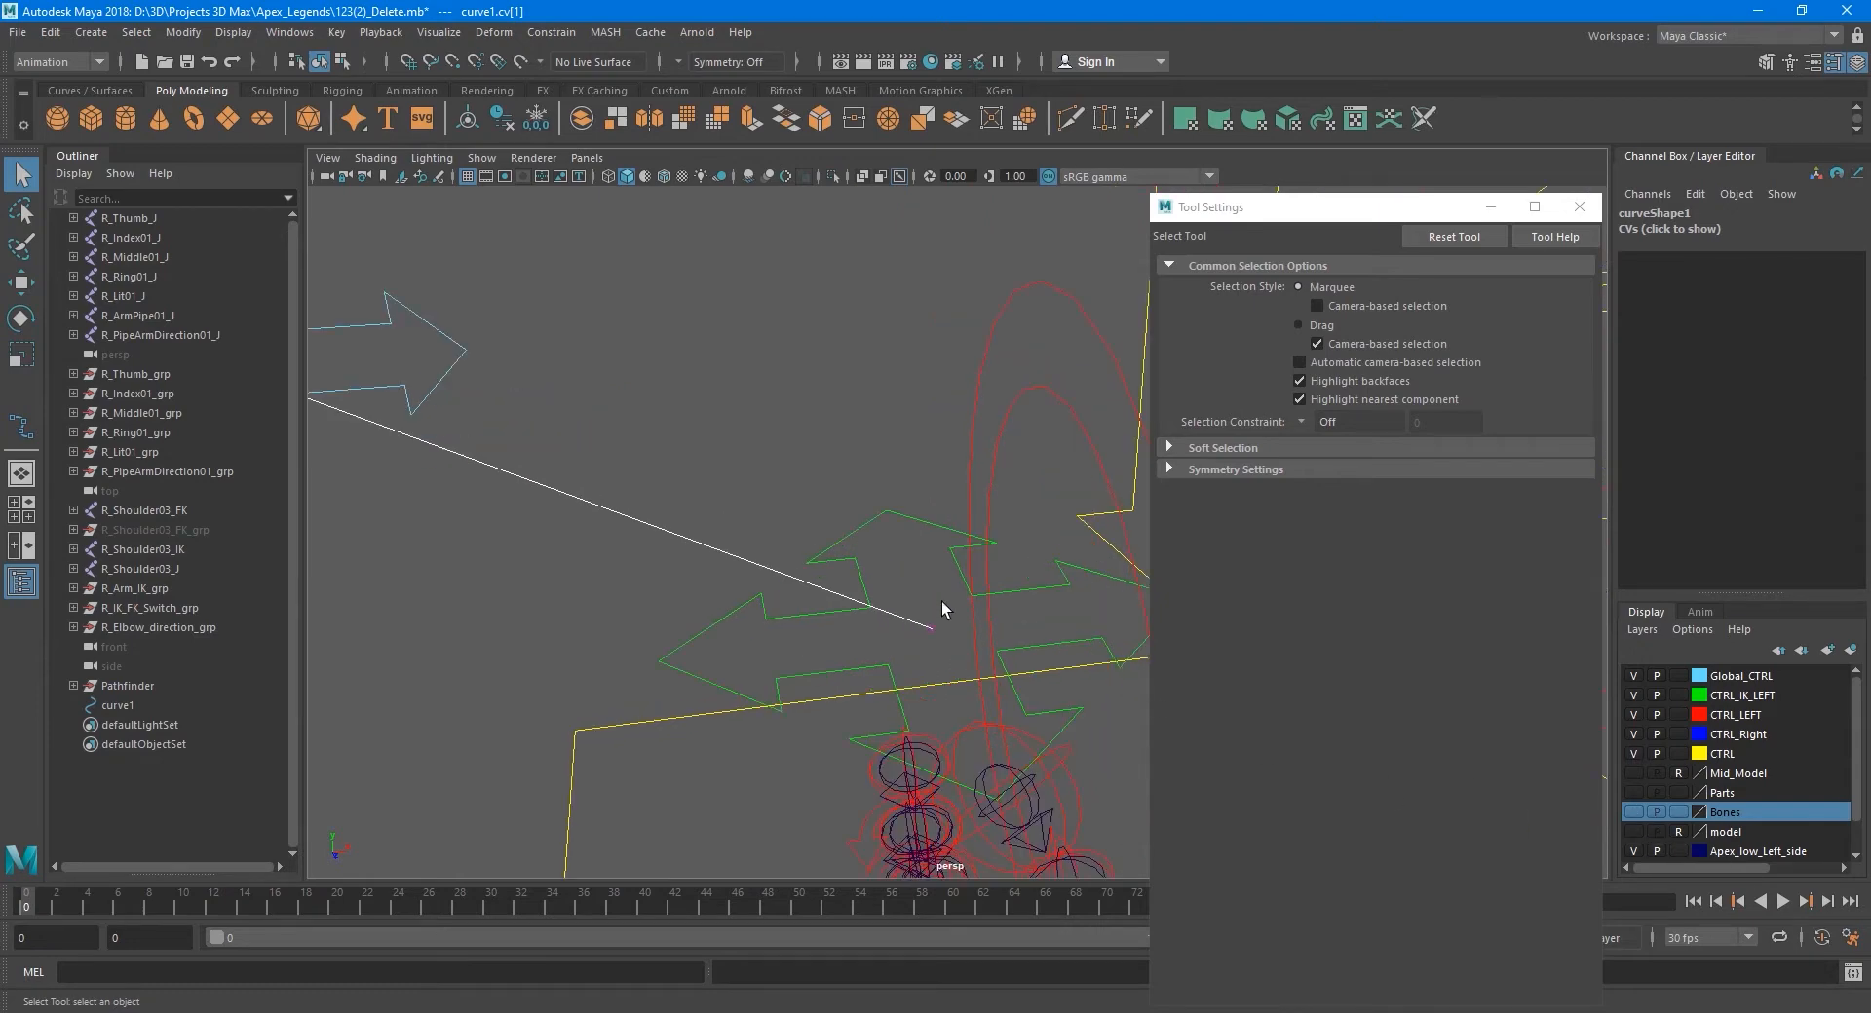
scroll(930, 648, "down", 4)
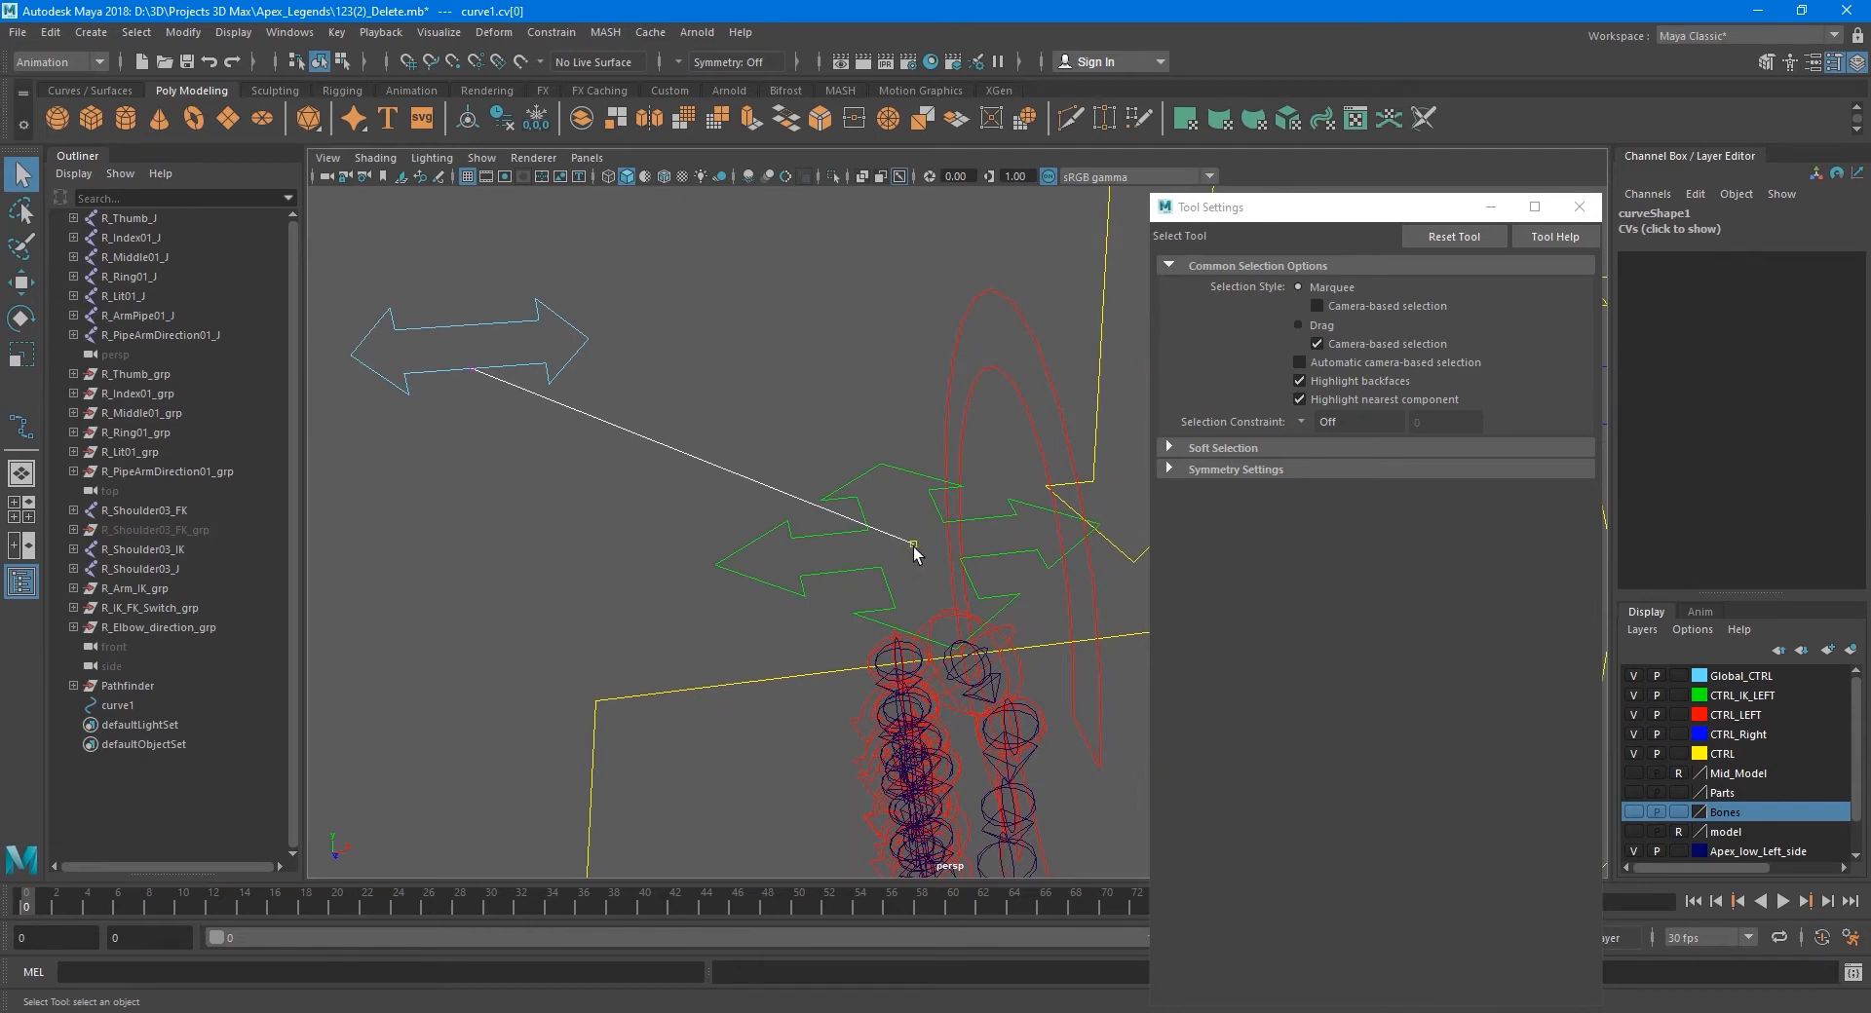
left_click_drag(915, 544, 923, 596, "alt")
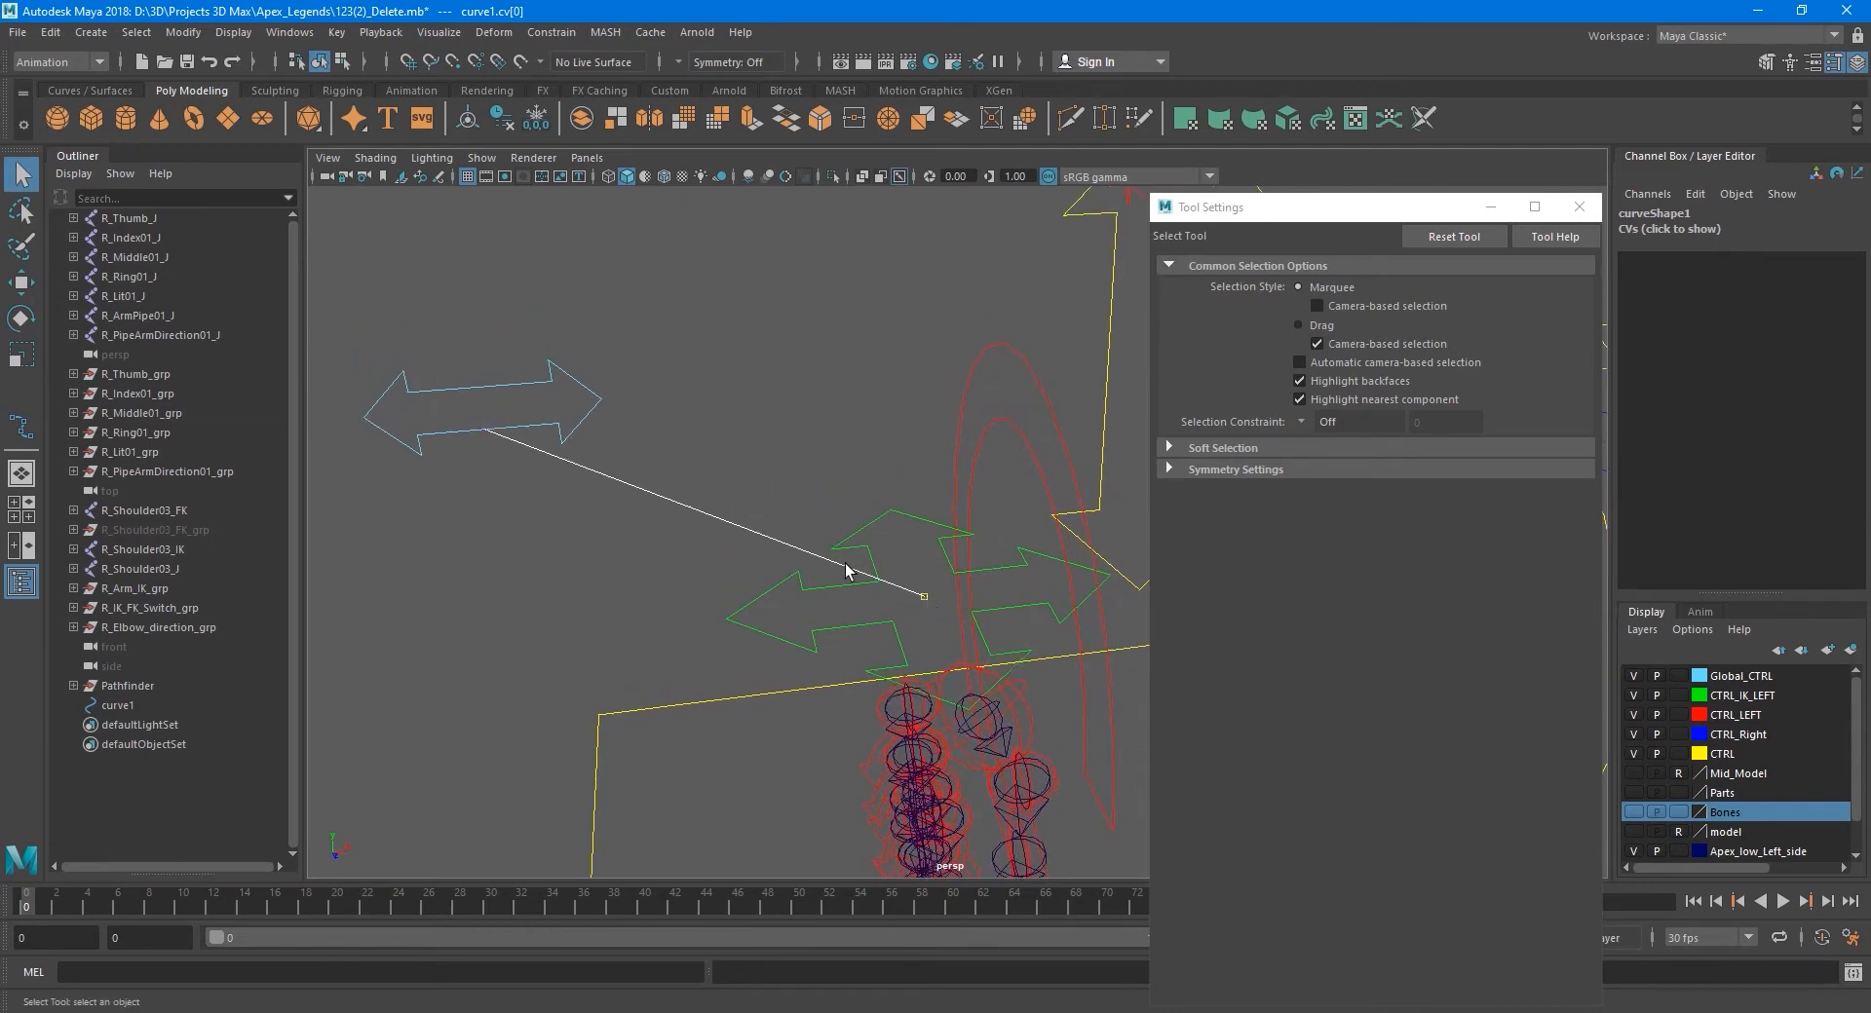
left_click(99, 62)
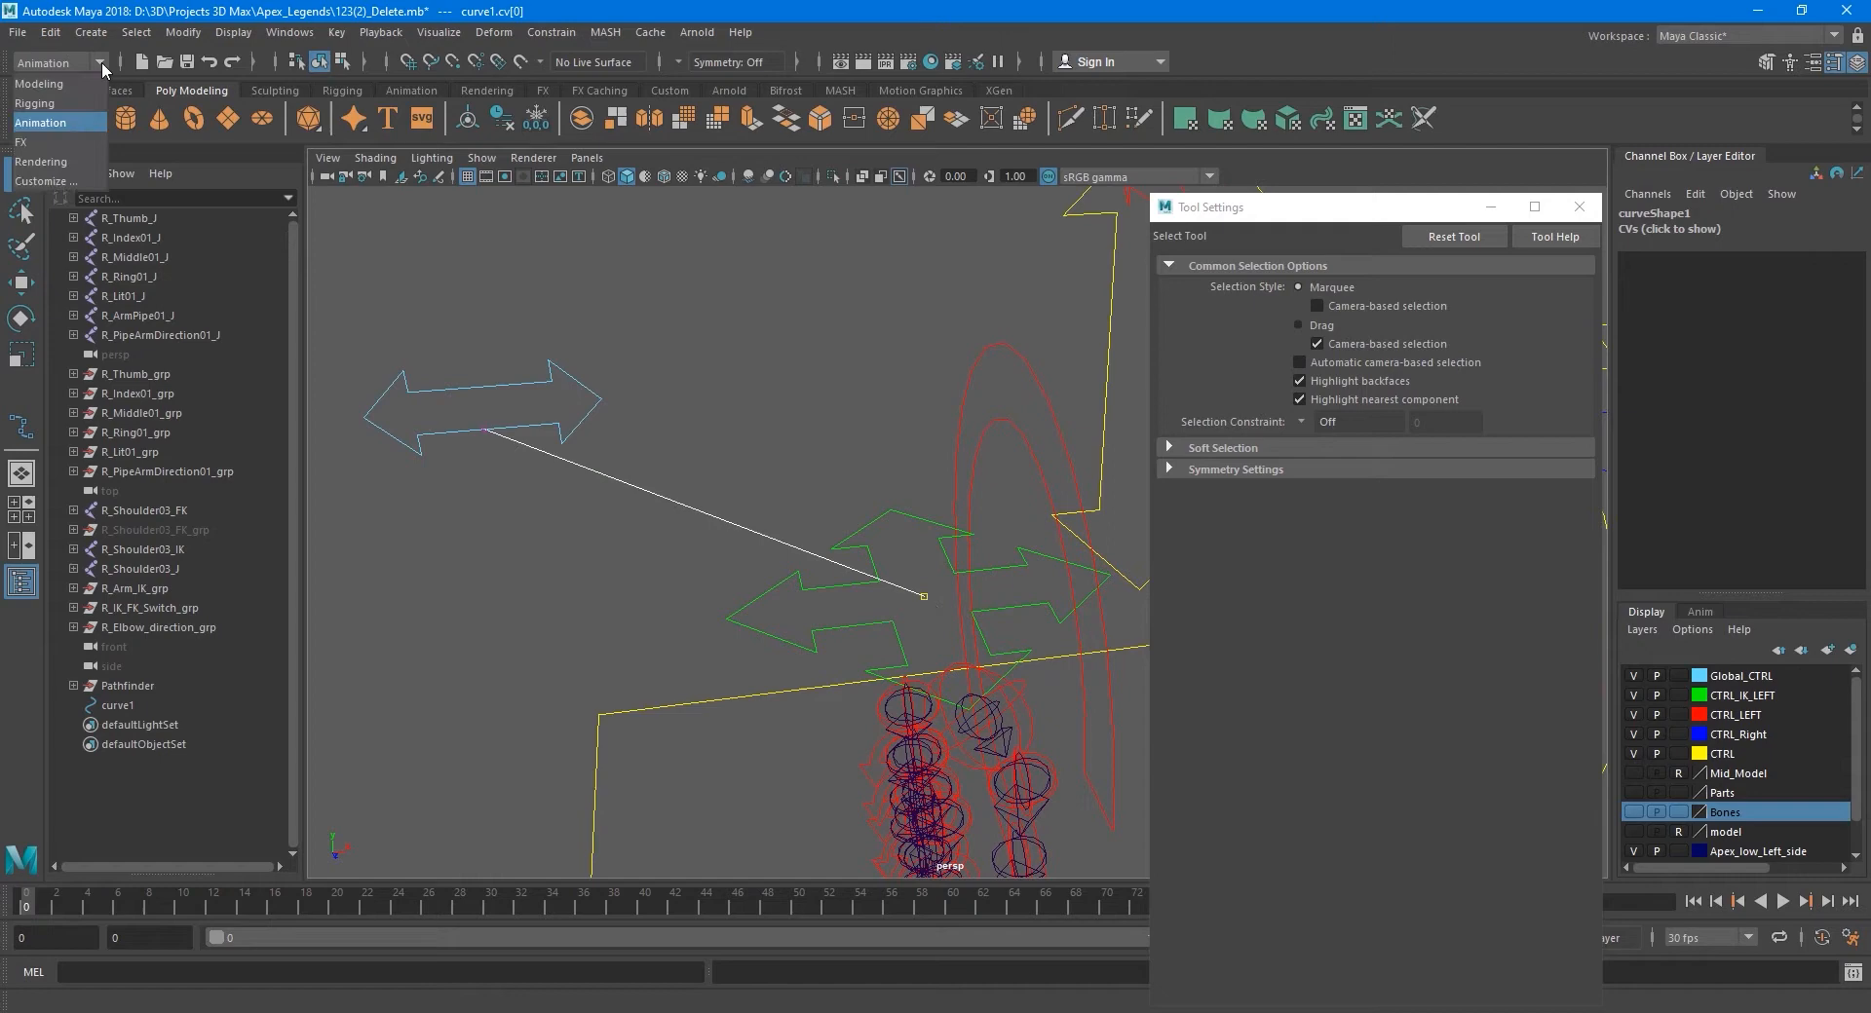
left_click(70, 124)
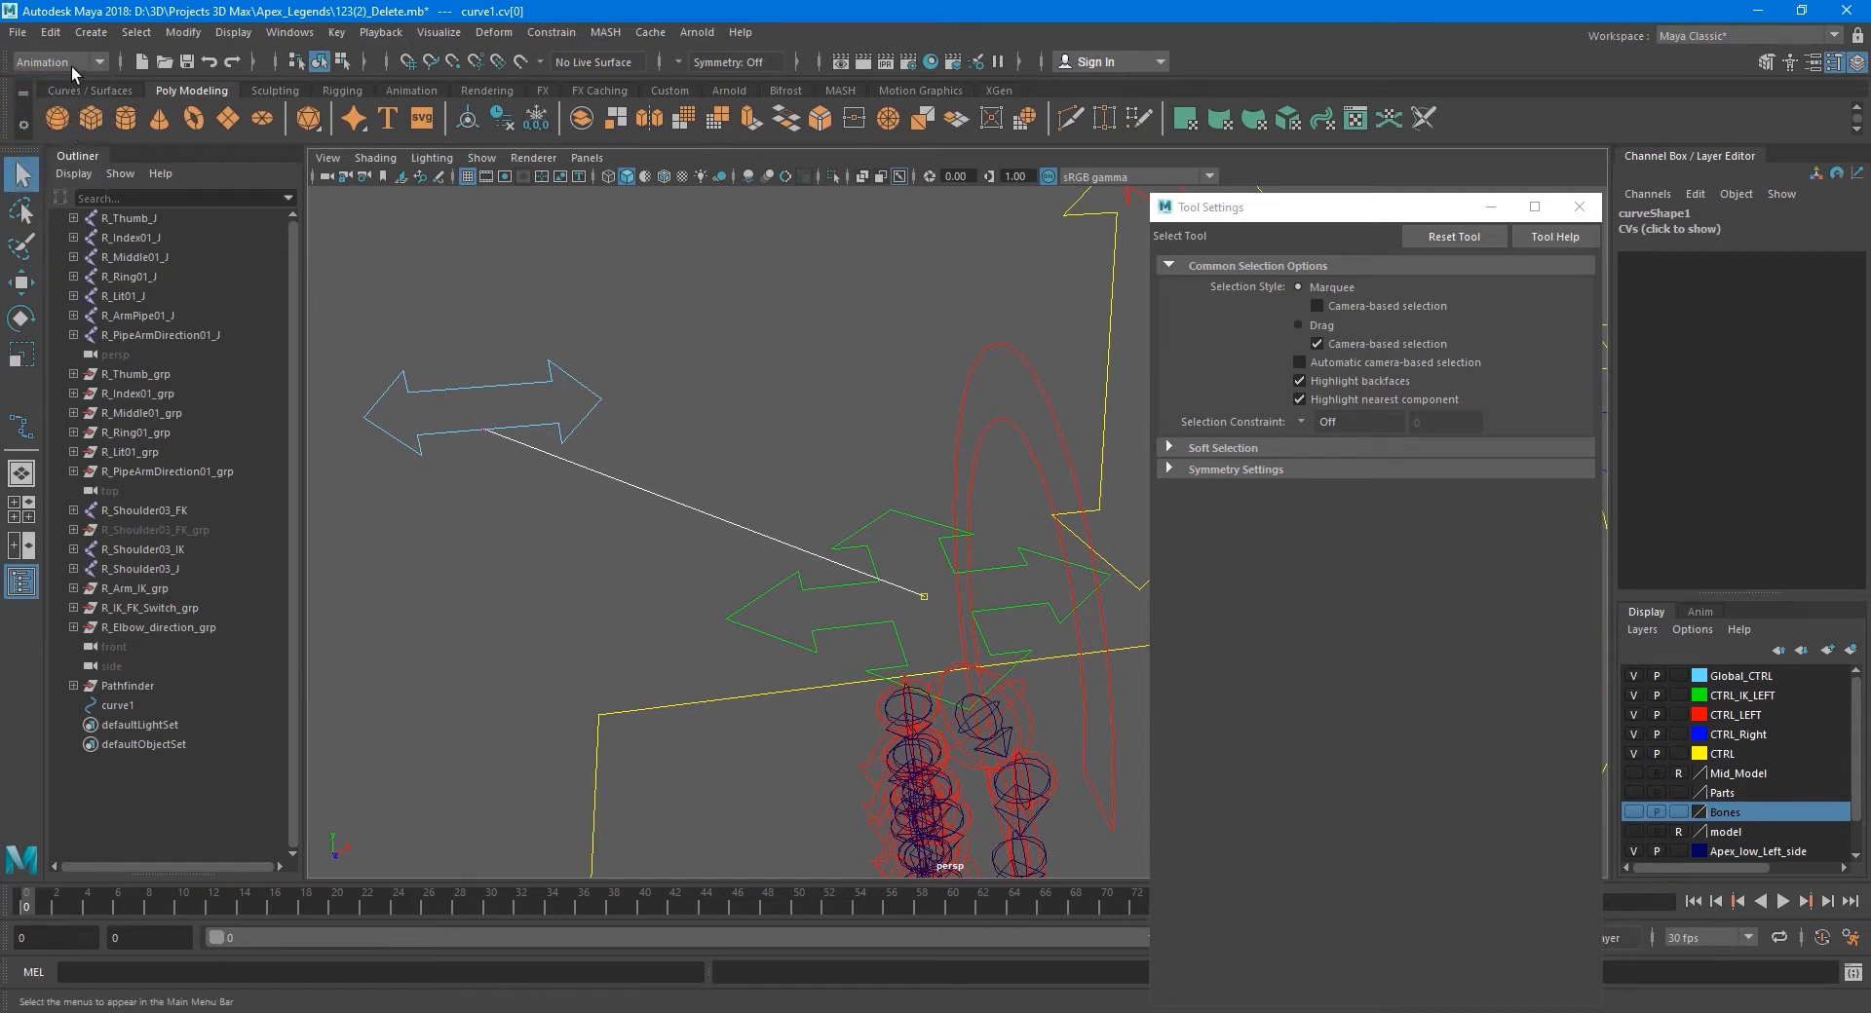
left_click(496, 35)
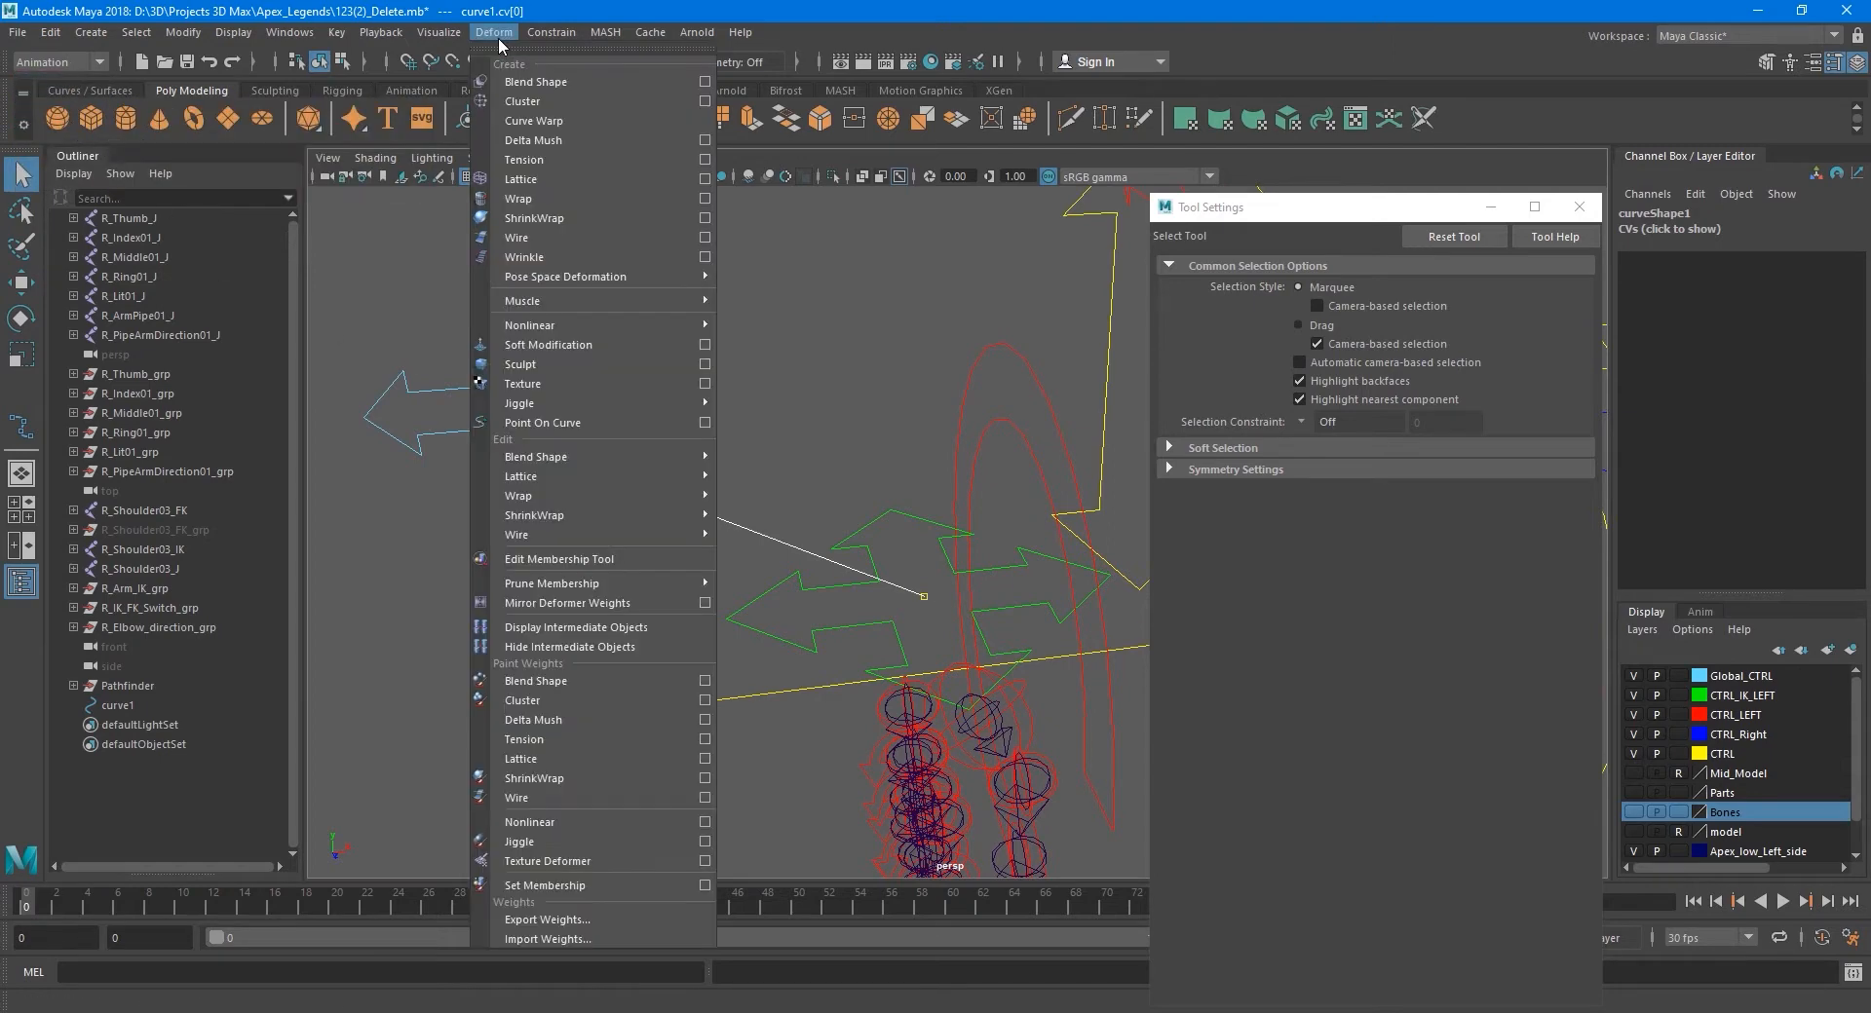
left_click(526, 101)
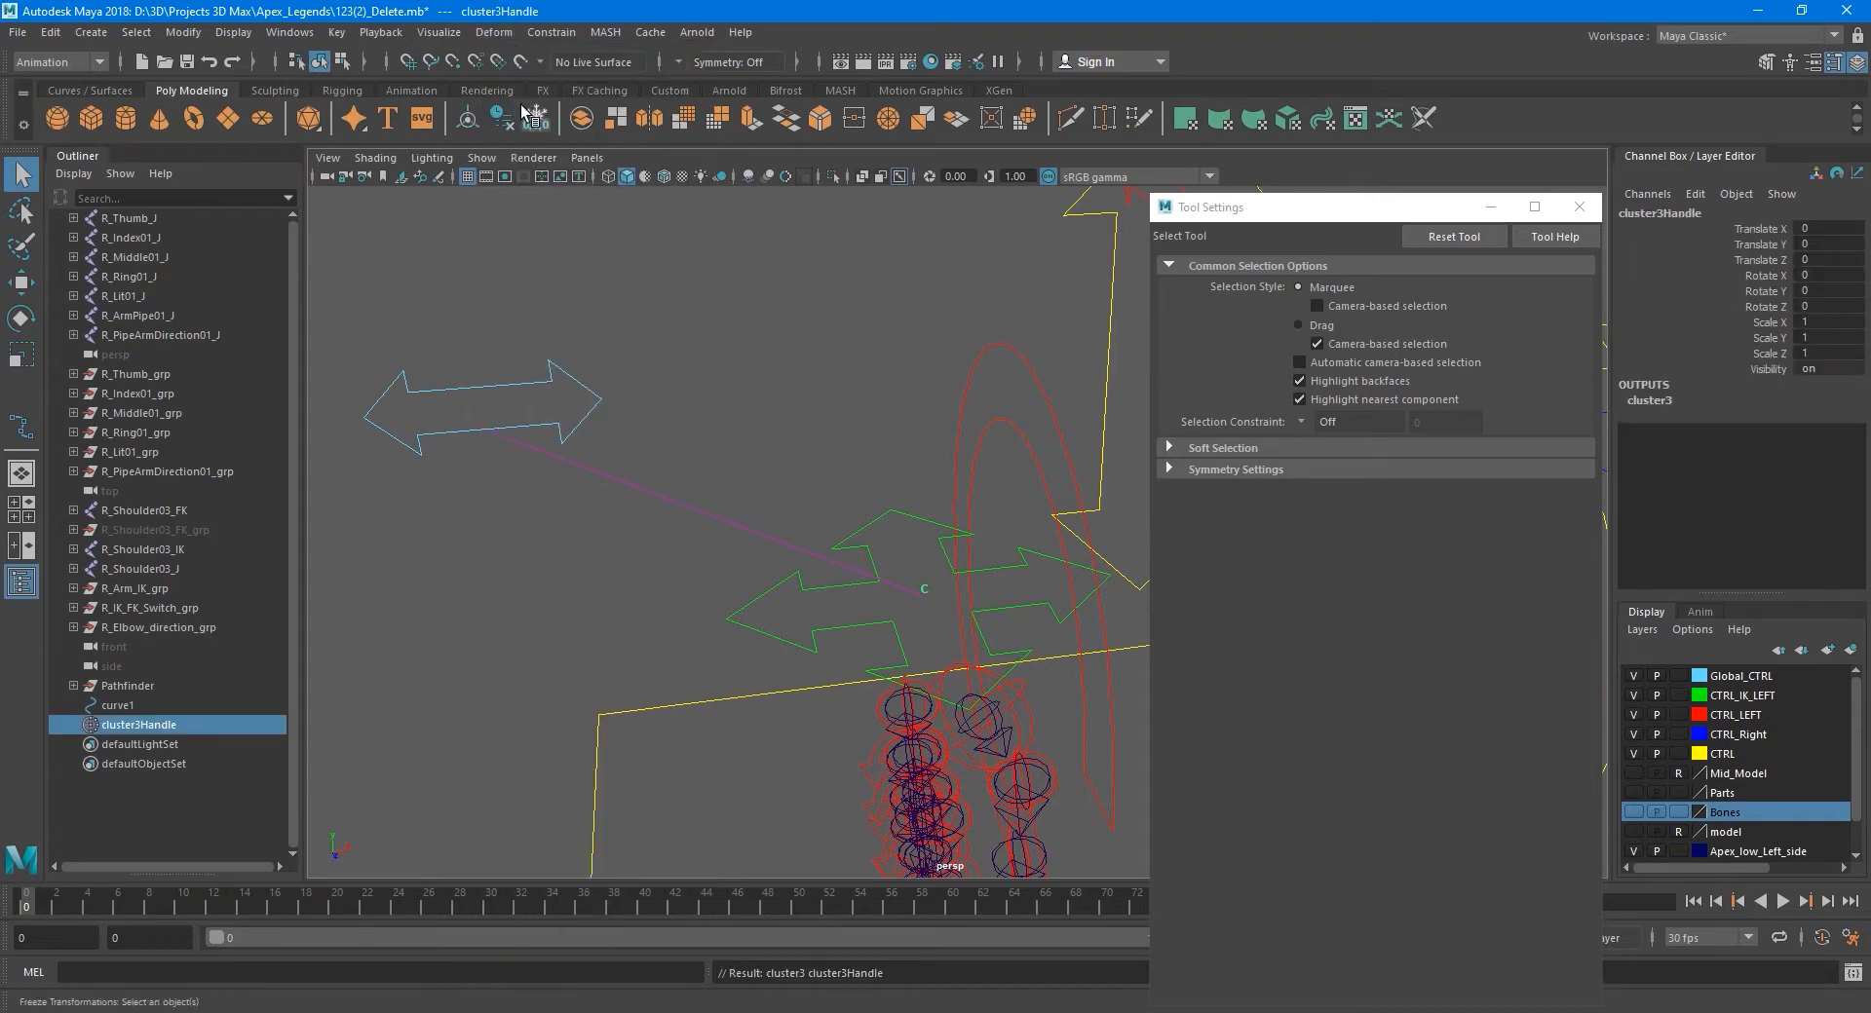
- Close the Tool Settings window, try moving cluster3Handle to test how it pulls the curve, and undo the move
left_click(150, 707)
left_click(155, 727)
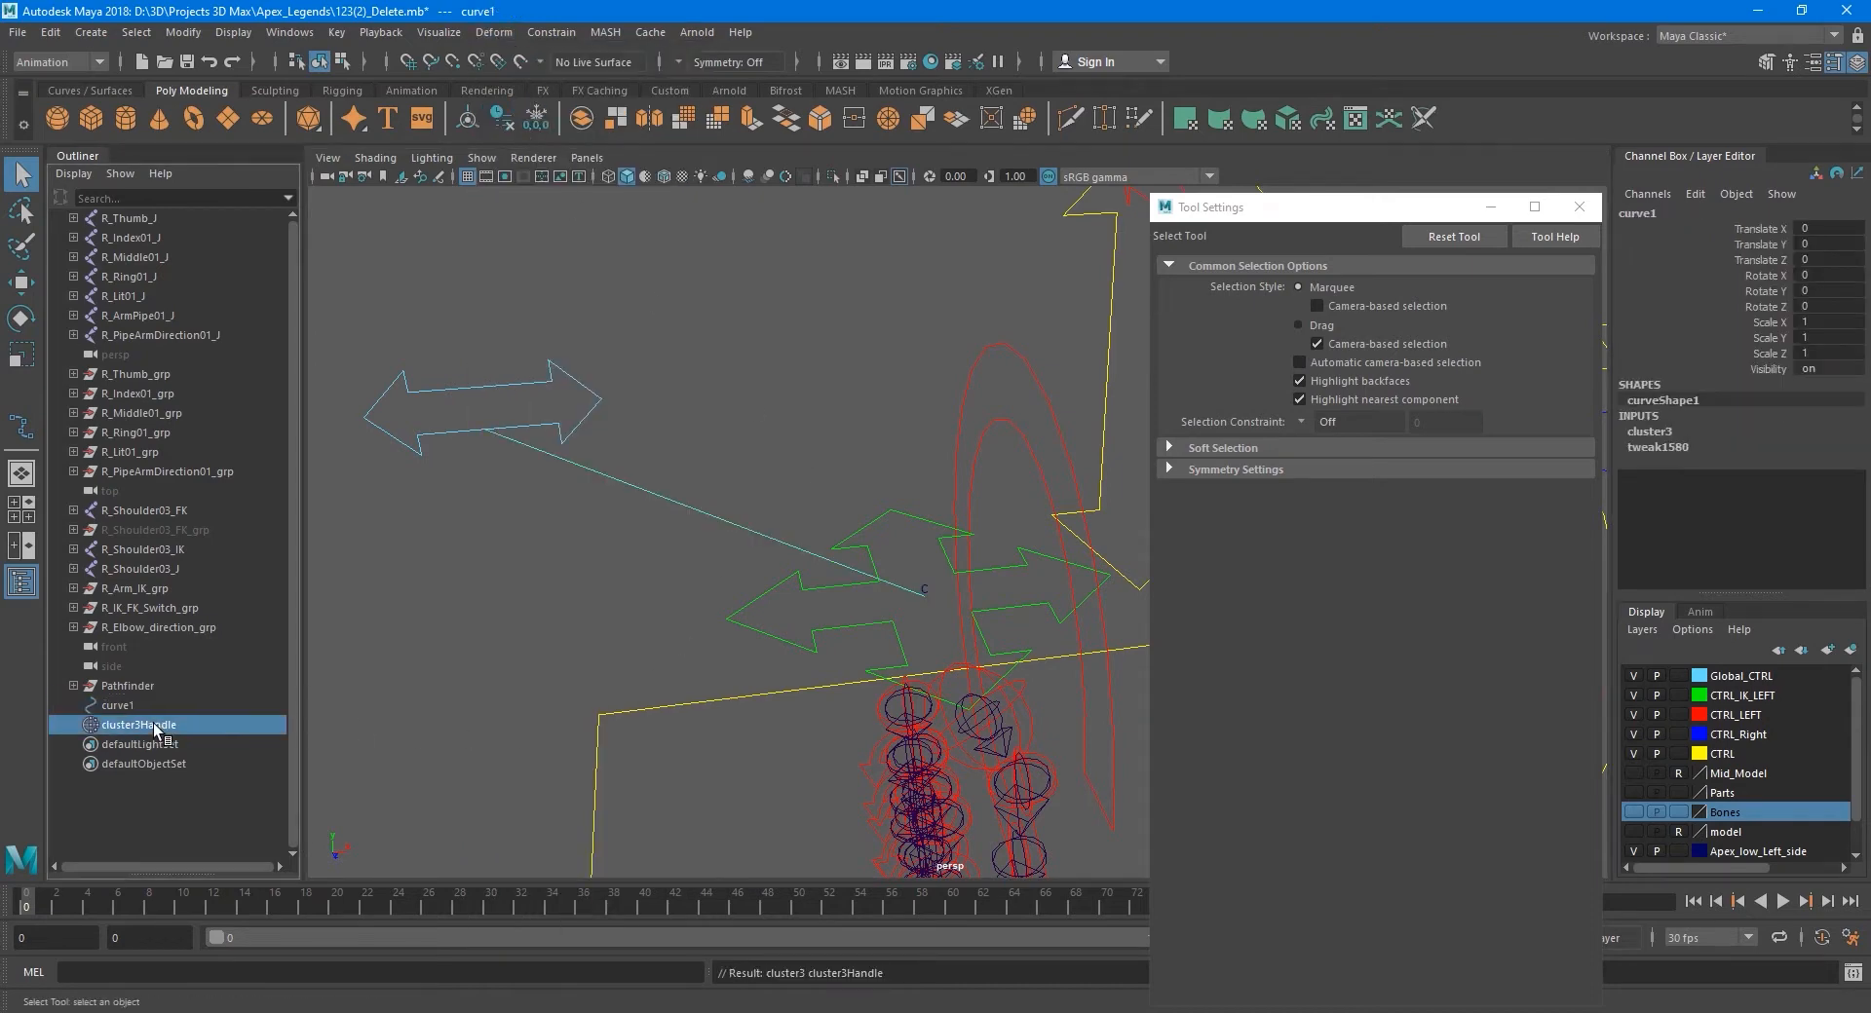
left_click(1579, 206)
key("w")
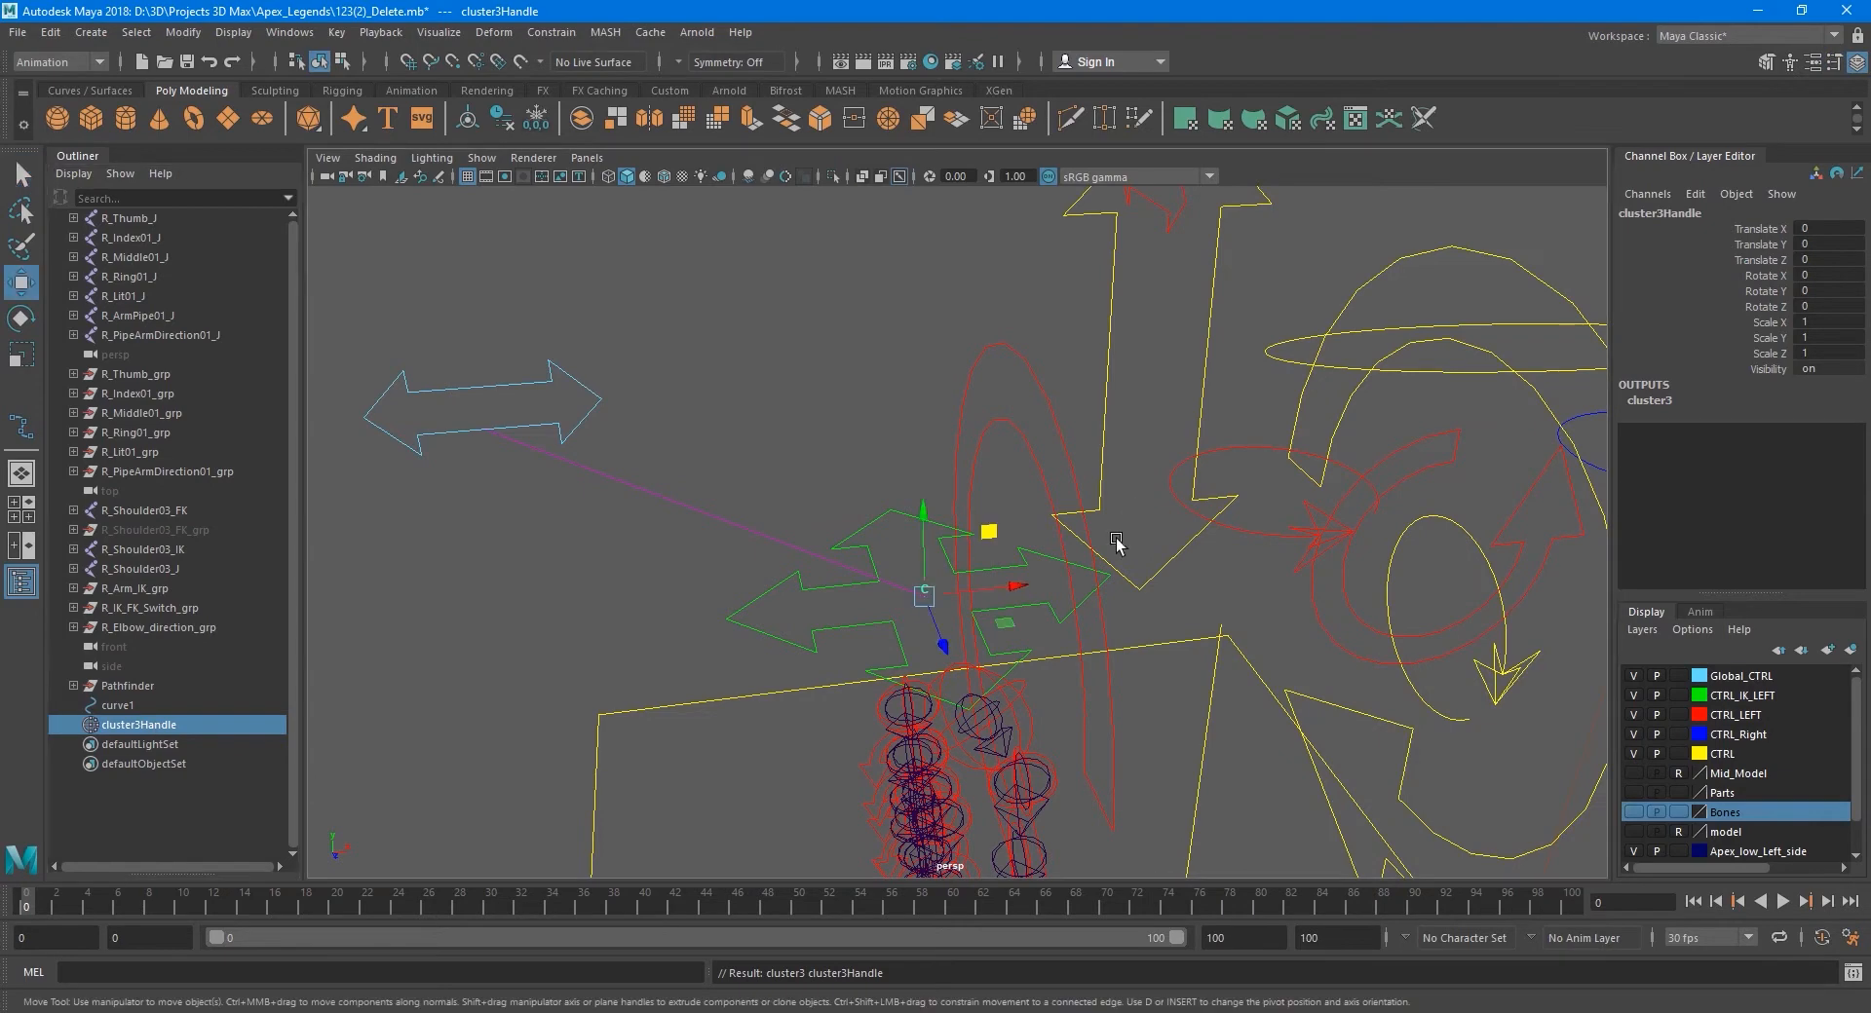
scroll(965, 612, "up", 5)
middle_click_drag(964, 612, 1150, 626, "alt")
left_click_drag(1041, 446, 844, 357)
key("ctrl+z")
key("q")
- Show the model layer and examine how the connecting curve meets the right wrist
left_click_drag(1027, 485, 867, 600, "alt")
left_click(1633, 832)
left_click_drag(999, 683, 886, 718, "alt")
middle_click_drag(1013, 726, 876, 726, "alt")
scroll(876, 726, "up", 4)
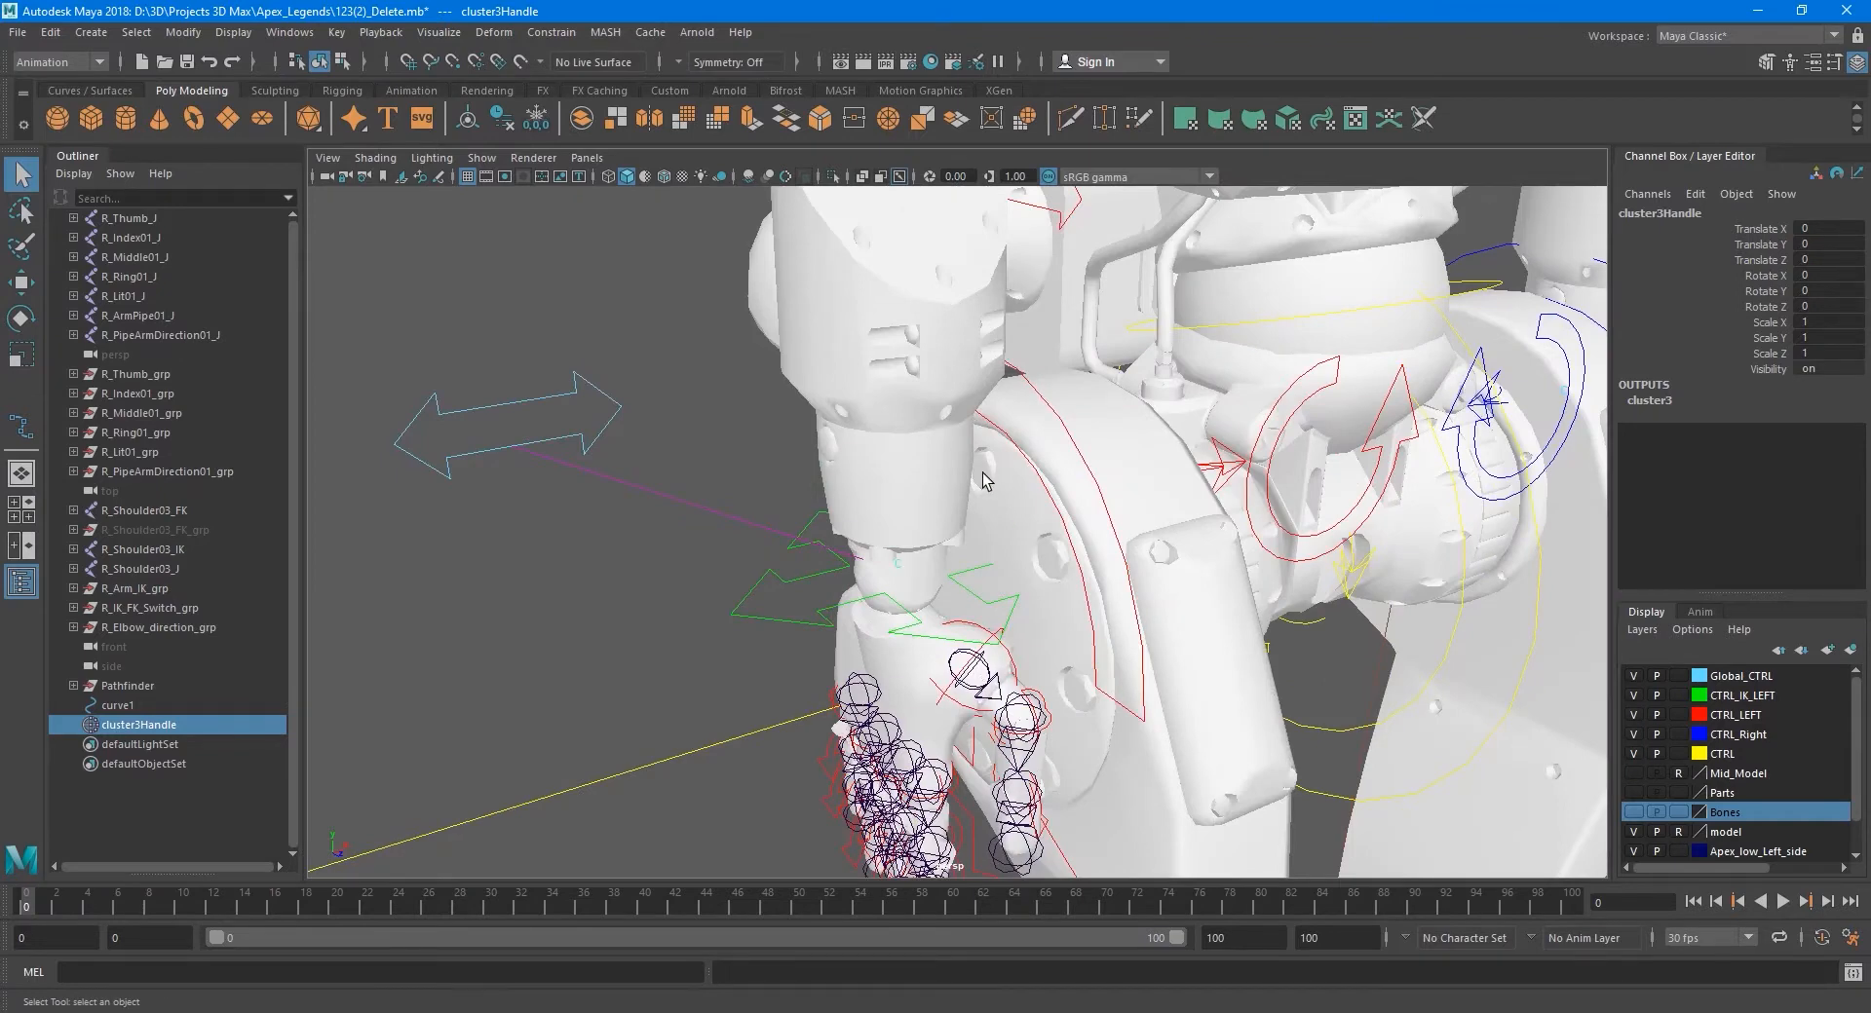
middle_click_drag(708, 609, 773, 604, "alt")
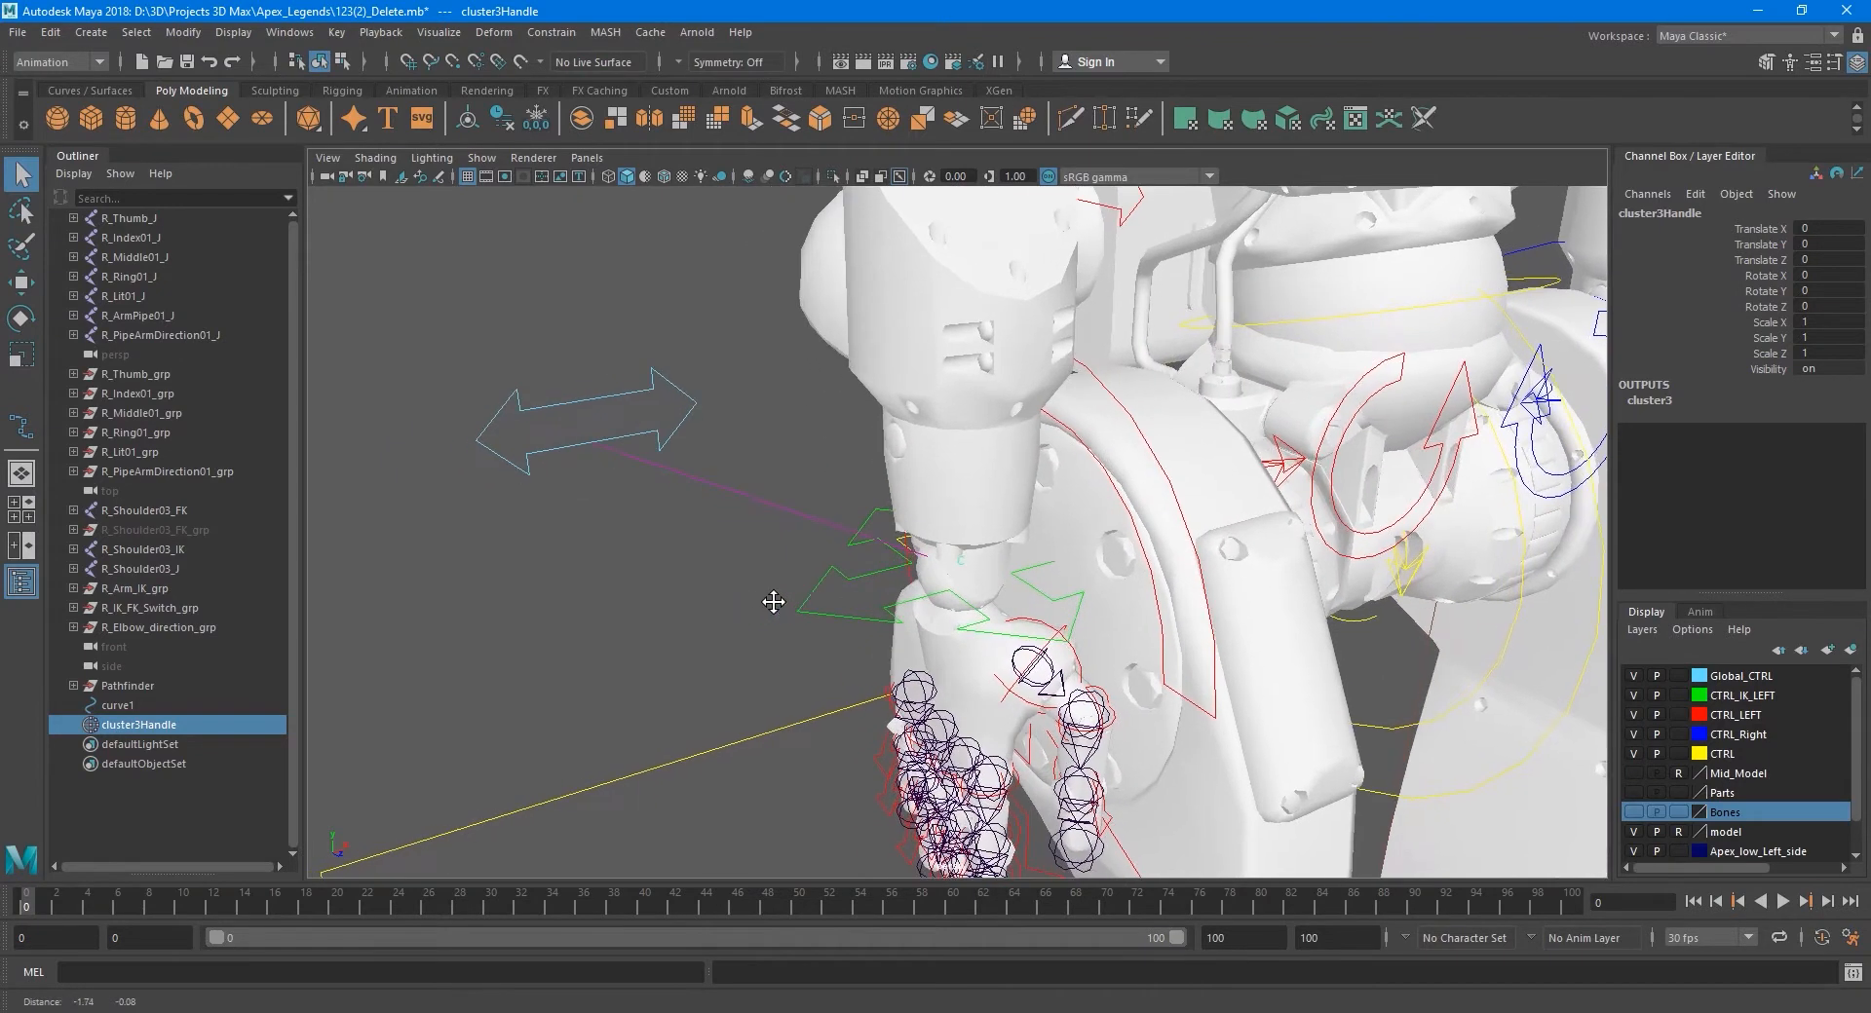
- Copy the name of the R_IK_FK_Switch control and rename curve1 as R_IK_FK_Switch_viz
left_click(150, 702)
key("f")
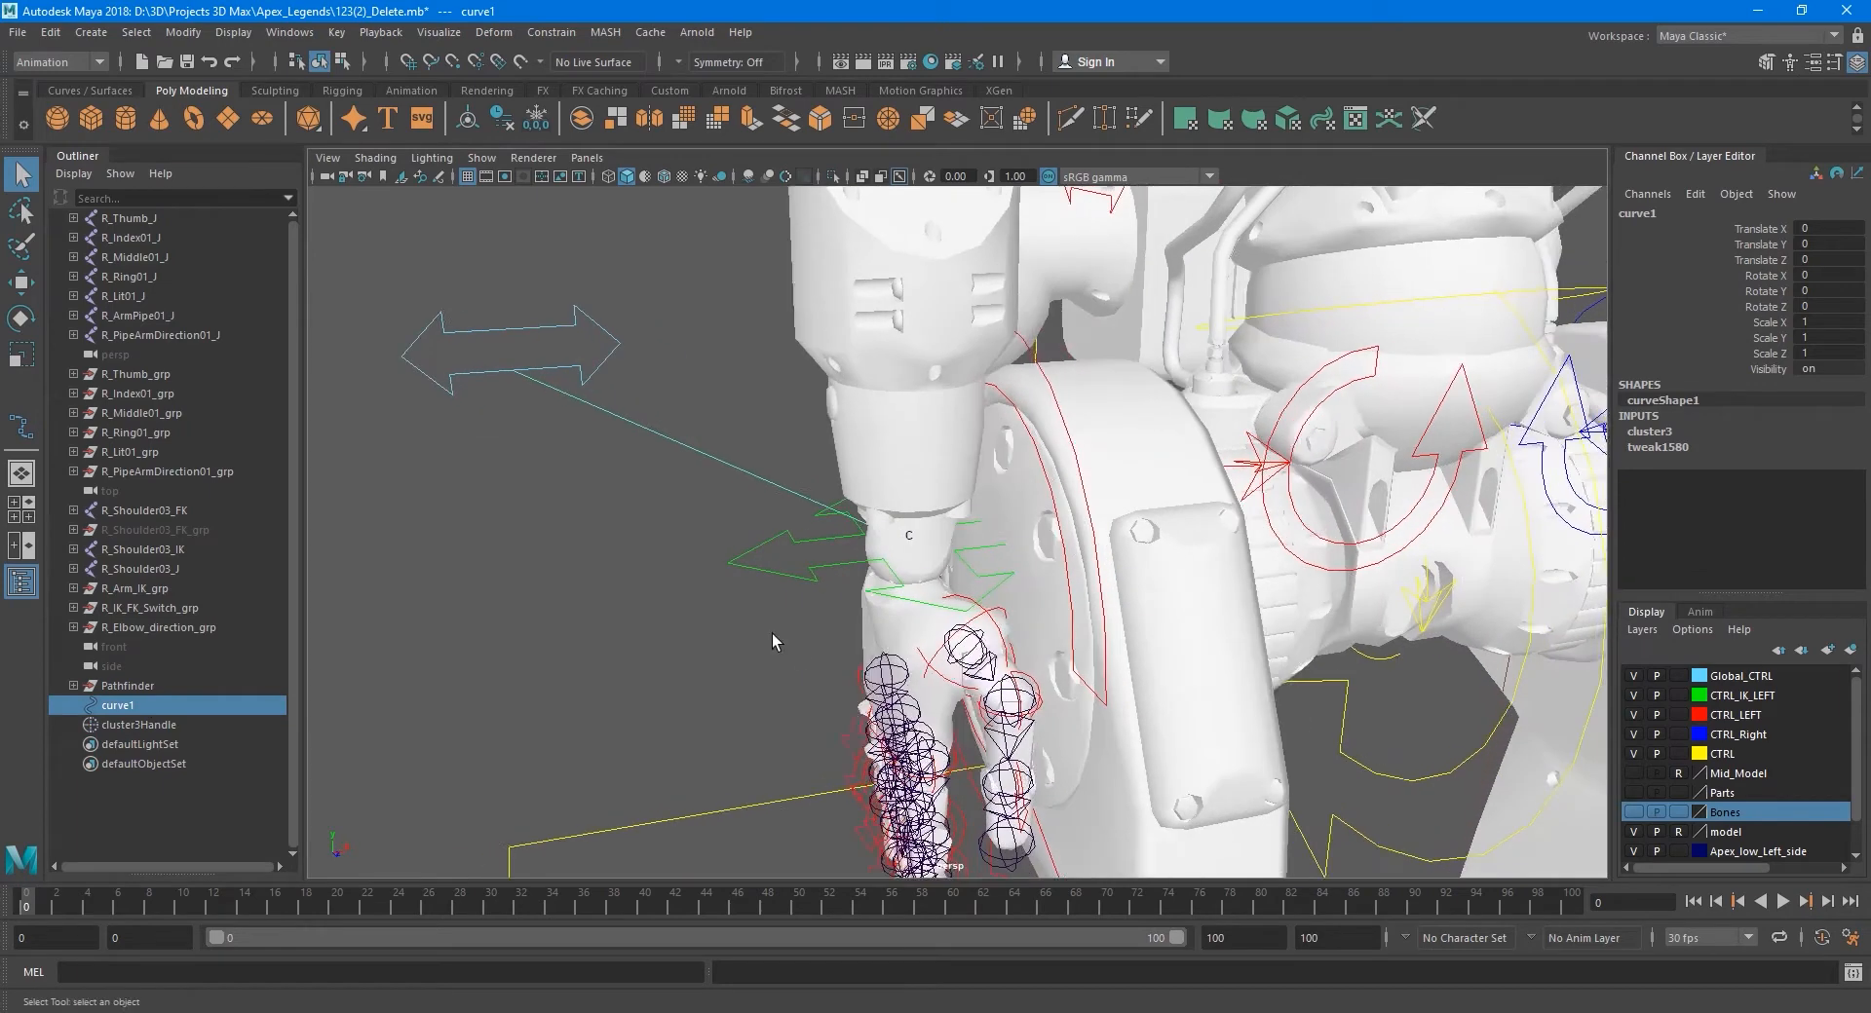
left_click(723, 374)
left_click(733, 396)
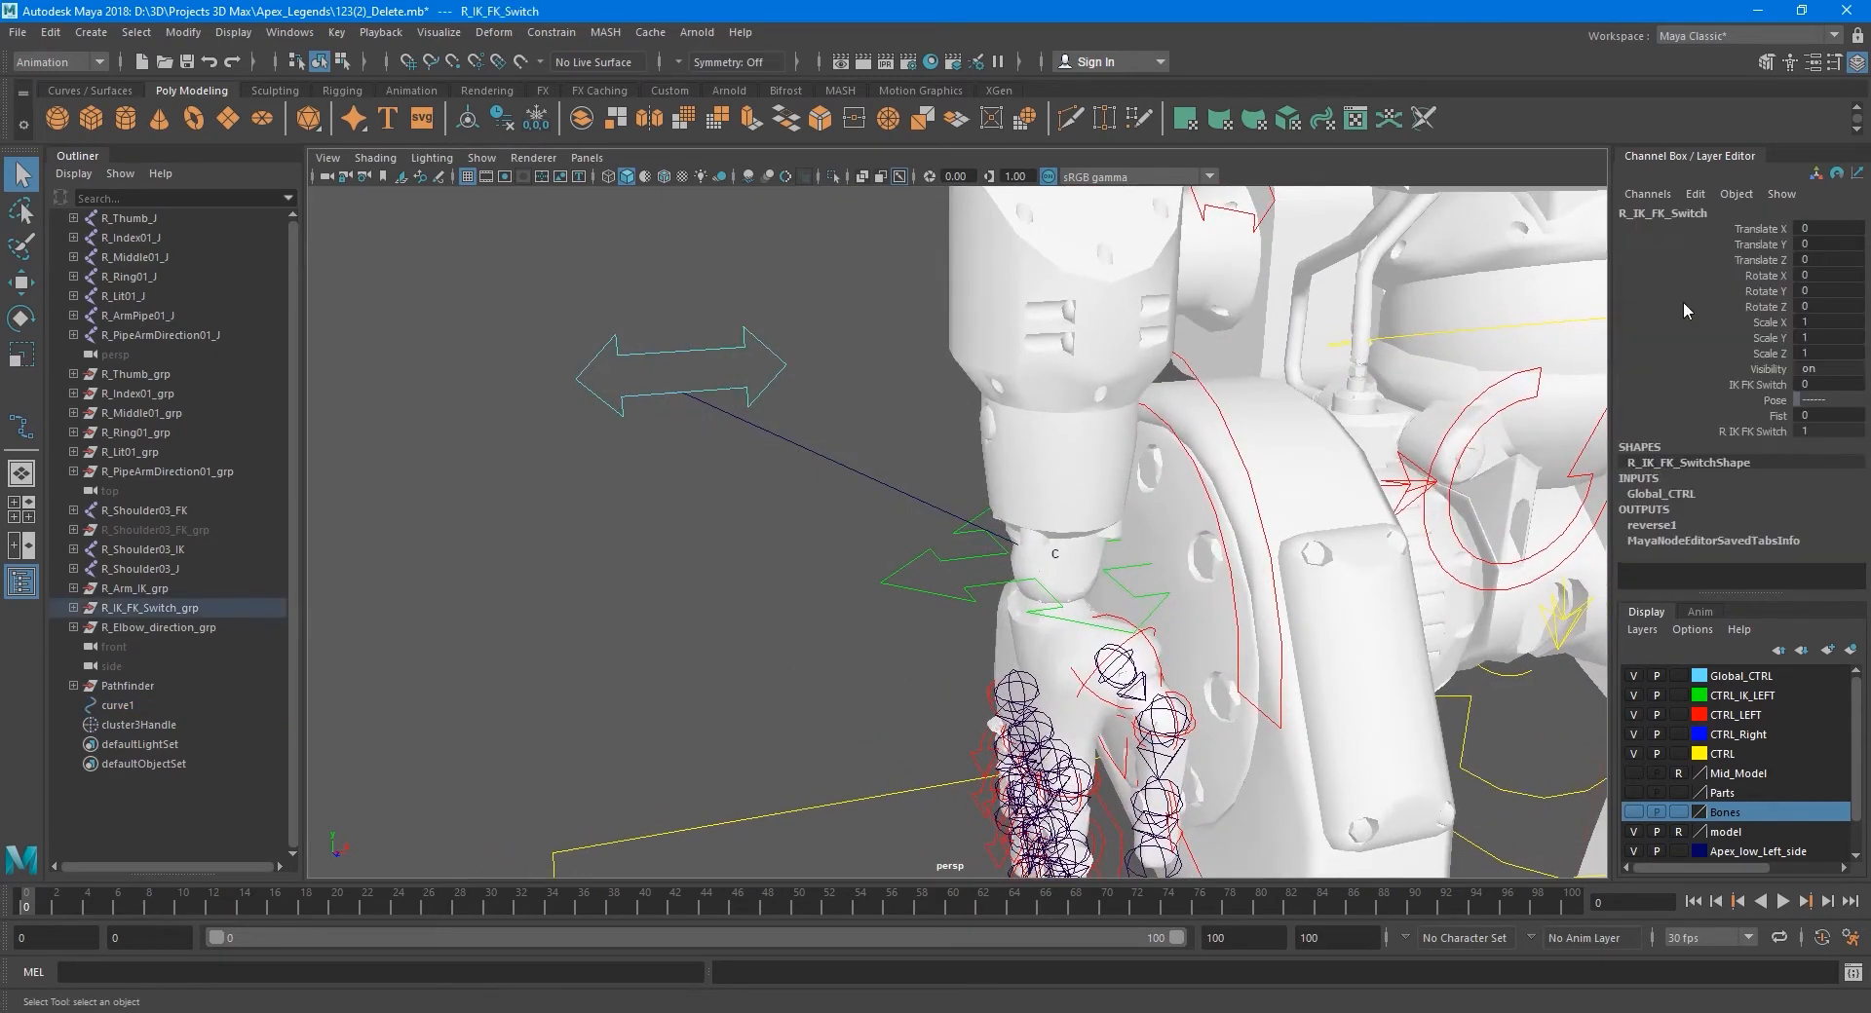
left_click(1703, 216)
key("ctrl+c")
middle_click_drag(1118, 469, 1127, 464, "alt")
left_click(865, 473)
middle_click_drag(836, 500, 840, 520, "alt")
key("ctrl+v")
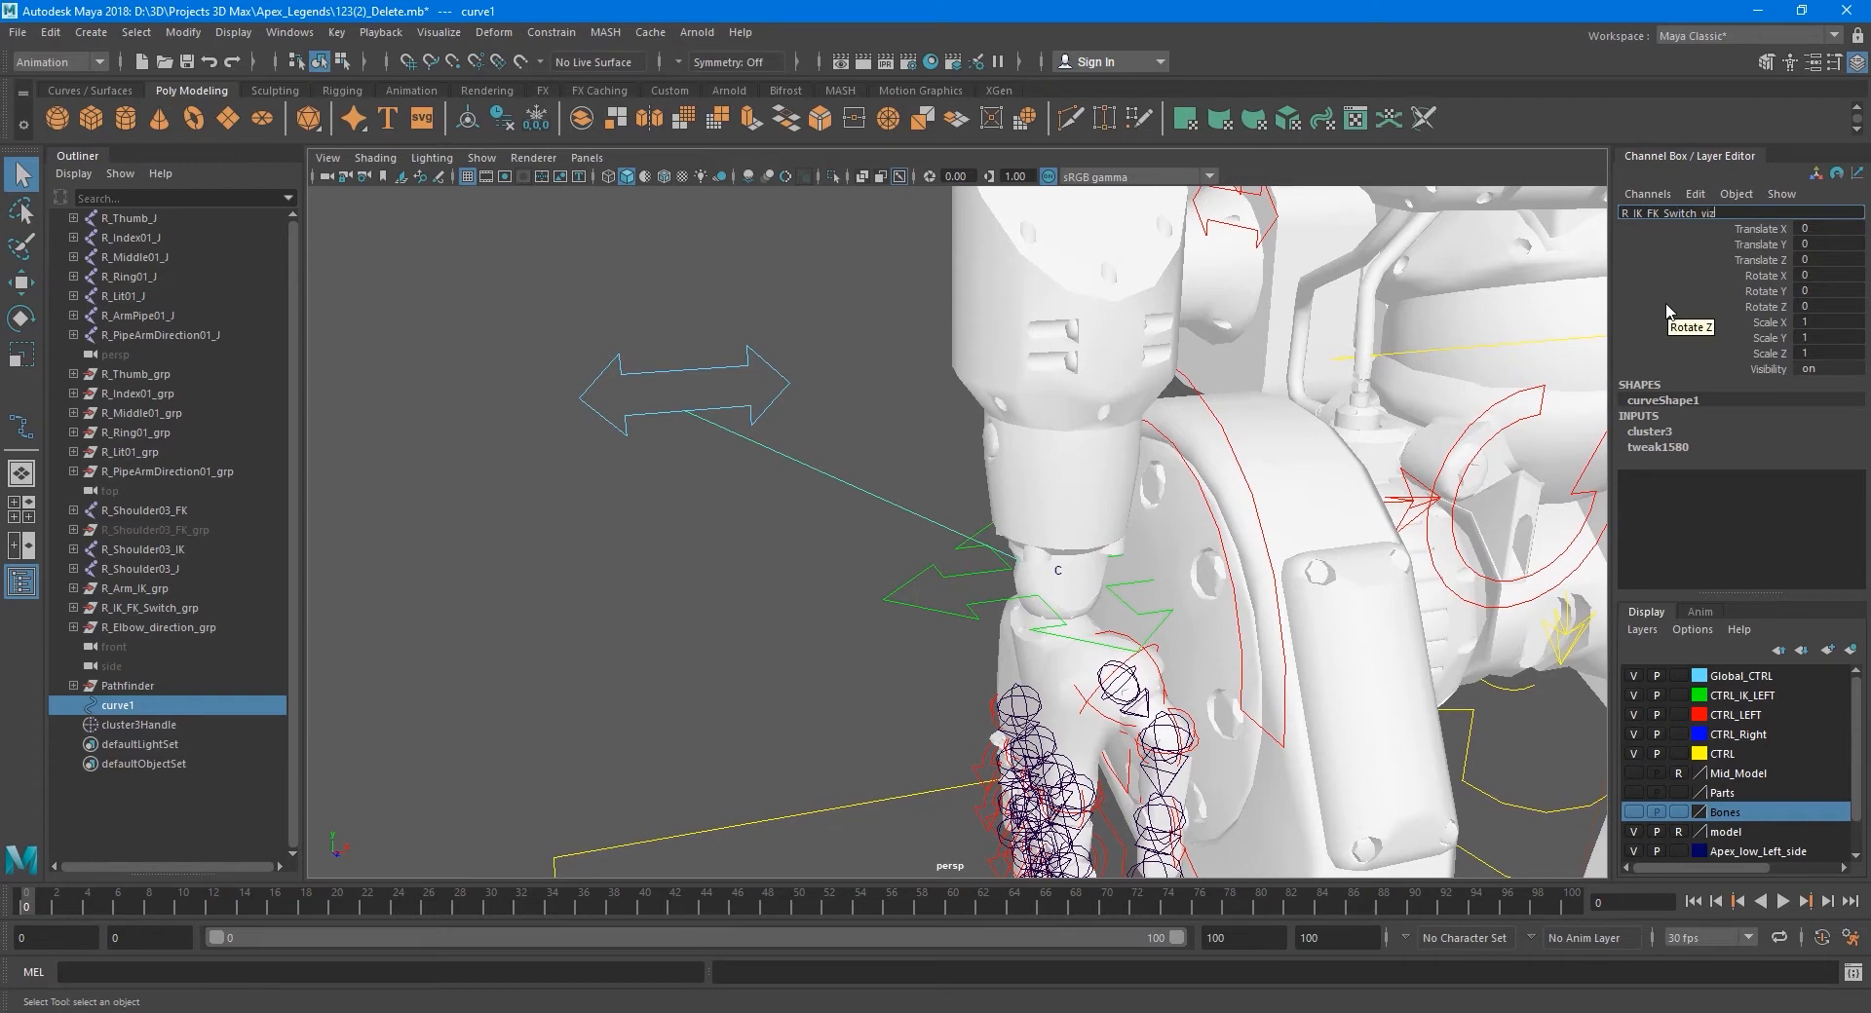
type("_viz")
key("Return")
middle_click_drag(955, 563, 840, 621, "alt")
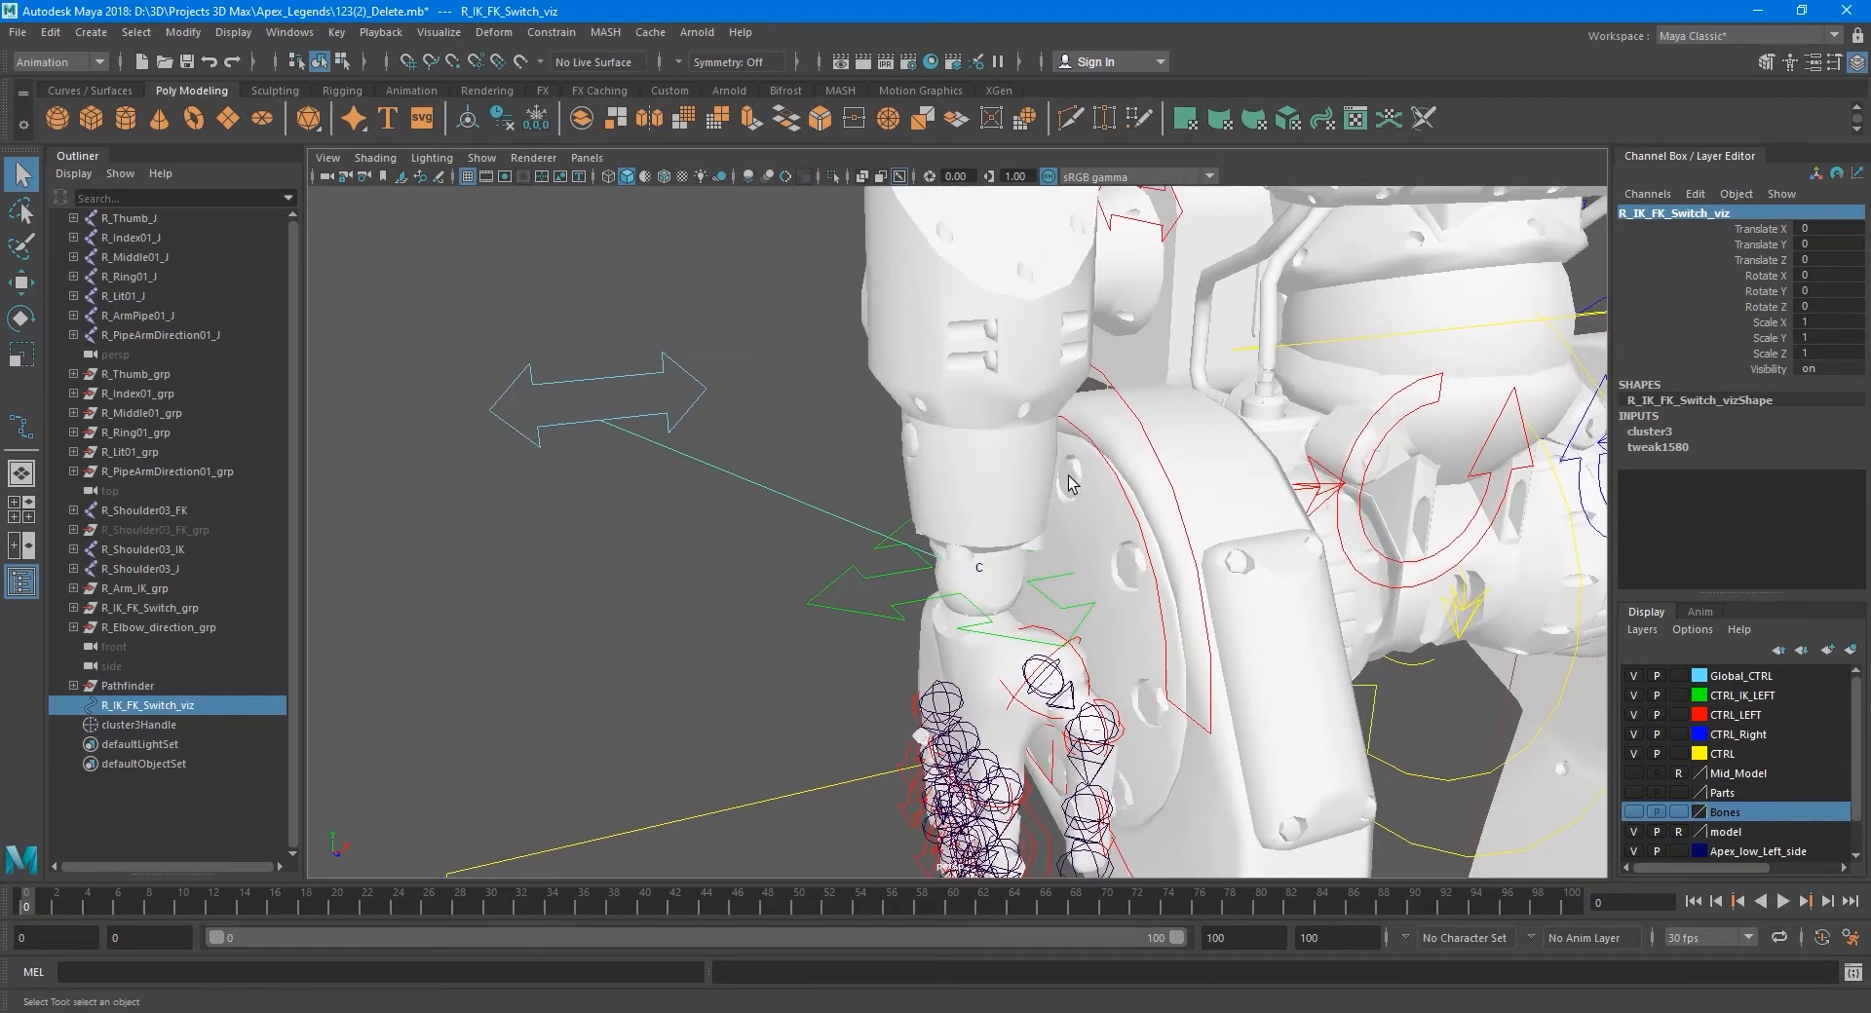
- Select cluster3Handle and hide the model layer around the right wrist
middle_click_drag(1079, 644, 991, 653, "alt")
left_click_drag(937, 627, 925, 631, "alt")
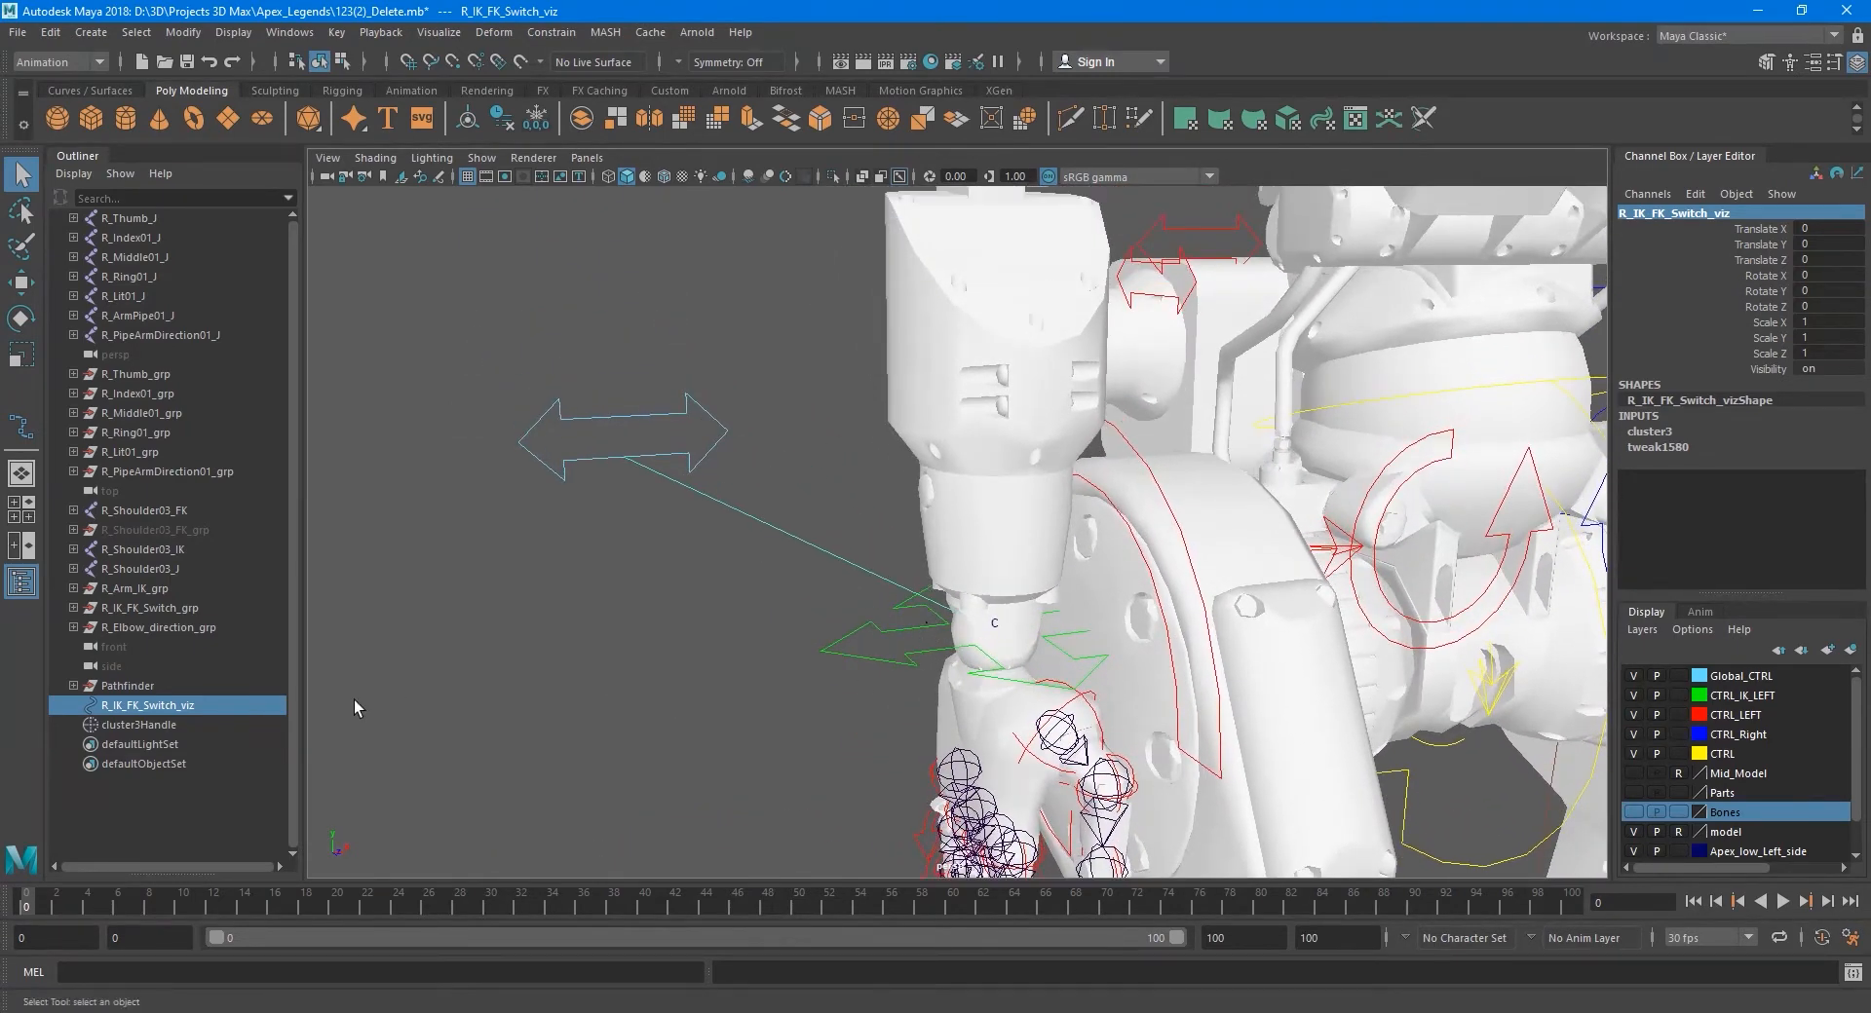
left_click(160, 724)
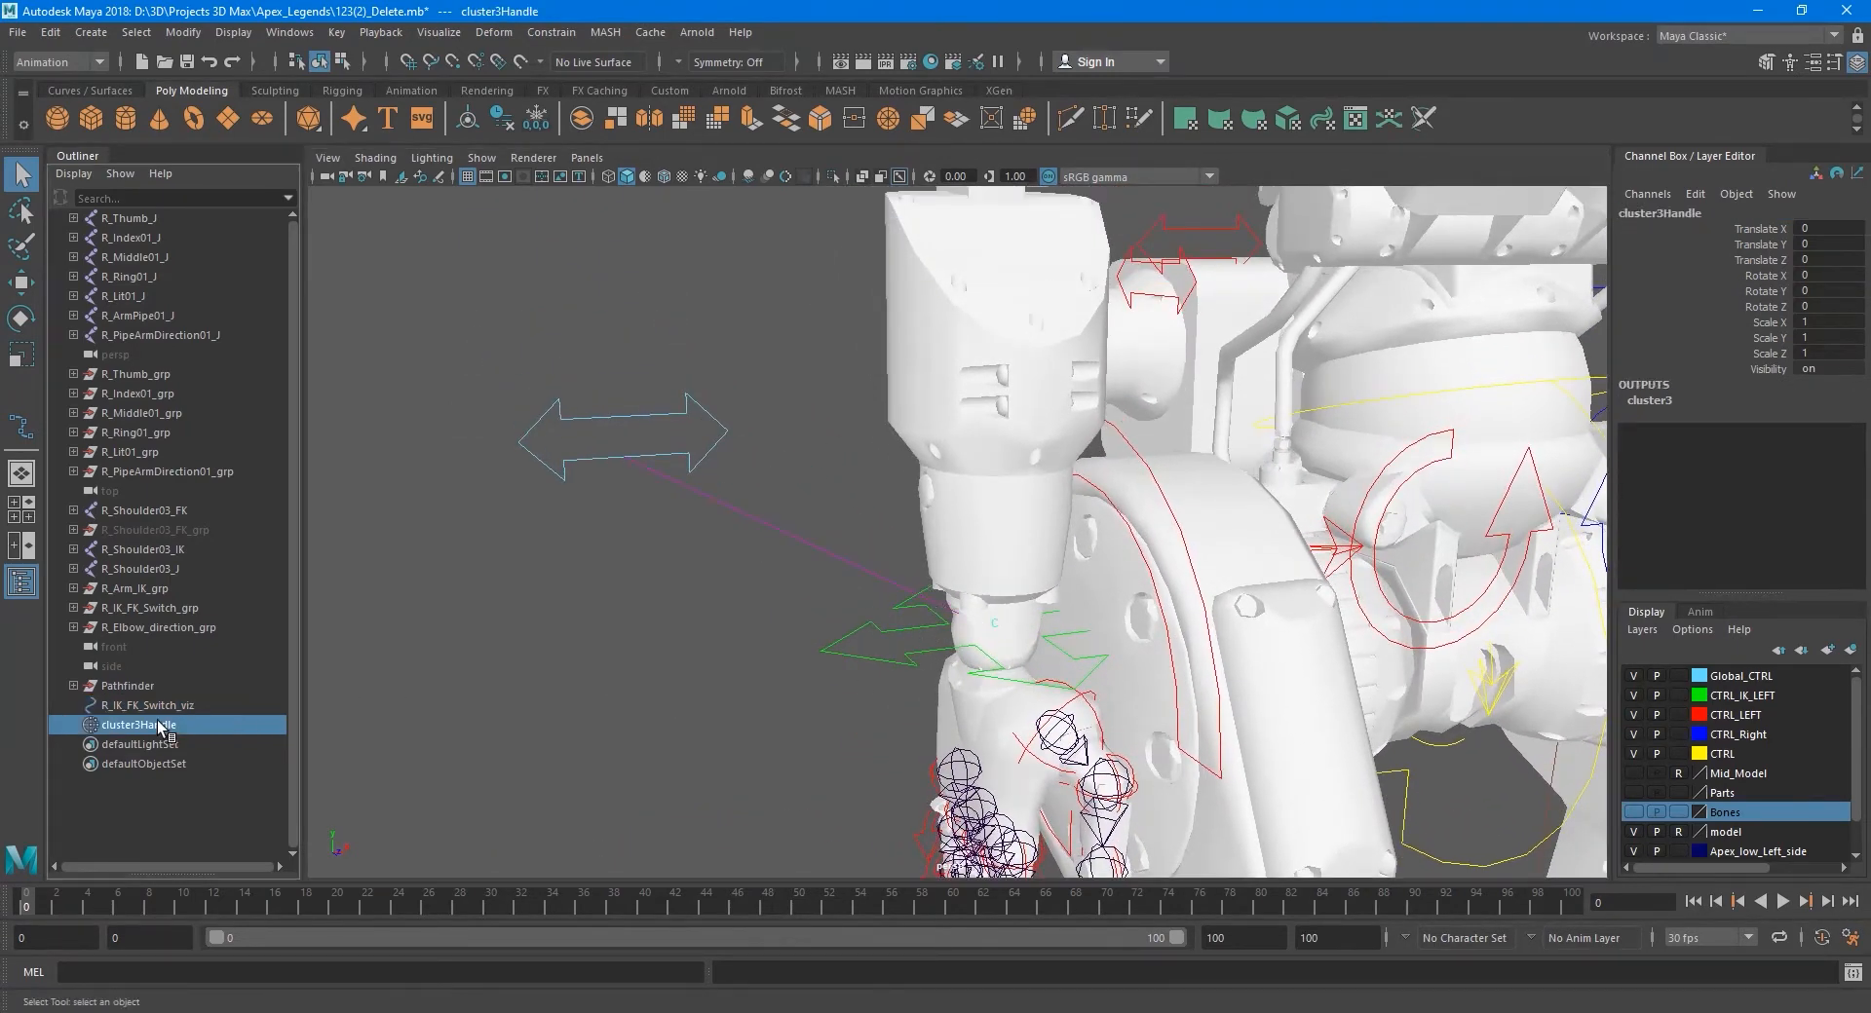
left_click(1633, 833)
middle_click_drag(962, 660, 1010, 601, "alt")
scroll(1010, 600, "up", 3)
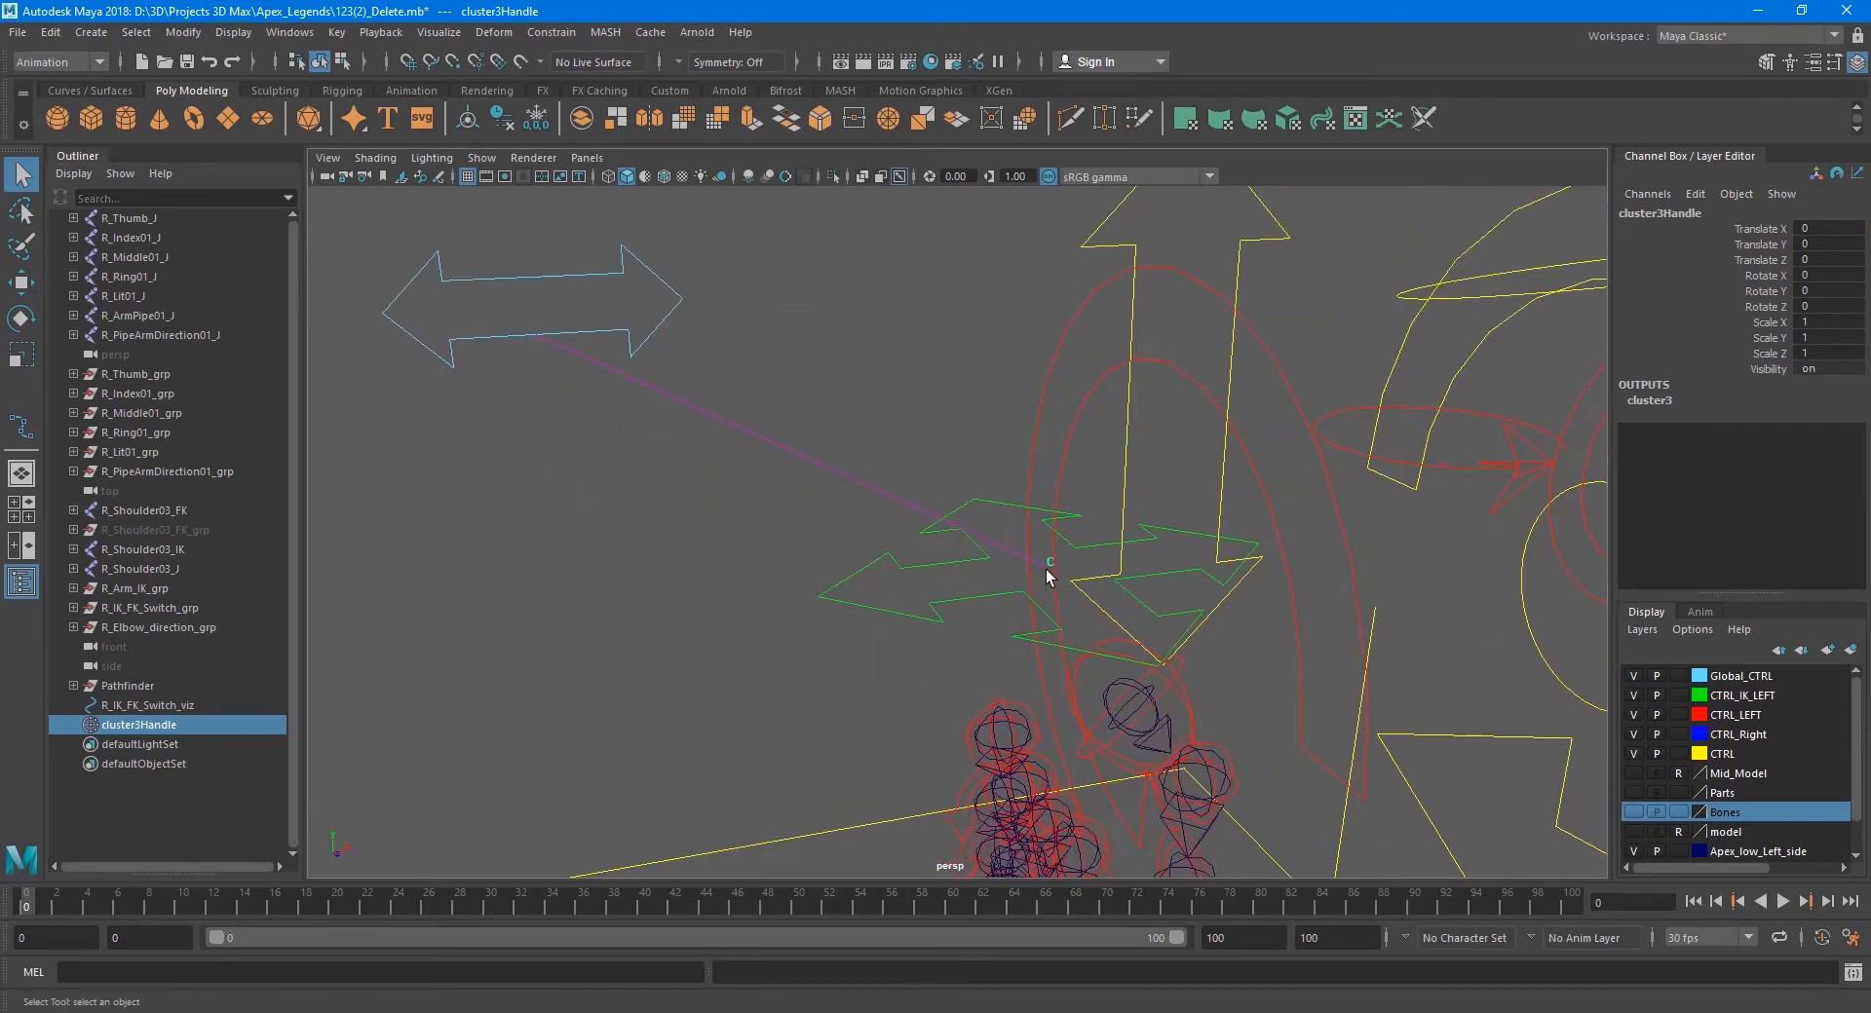
- Test-move the wrist cluster handle once more and restore its position
key("w")
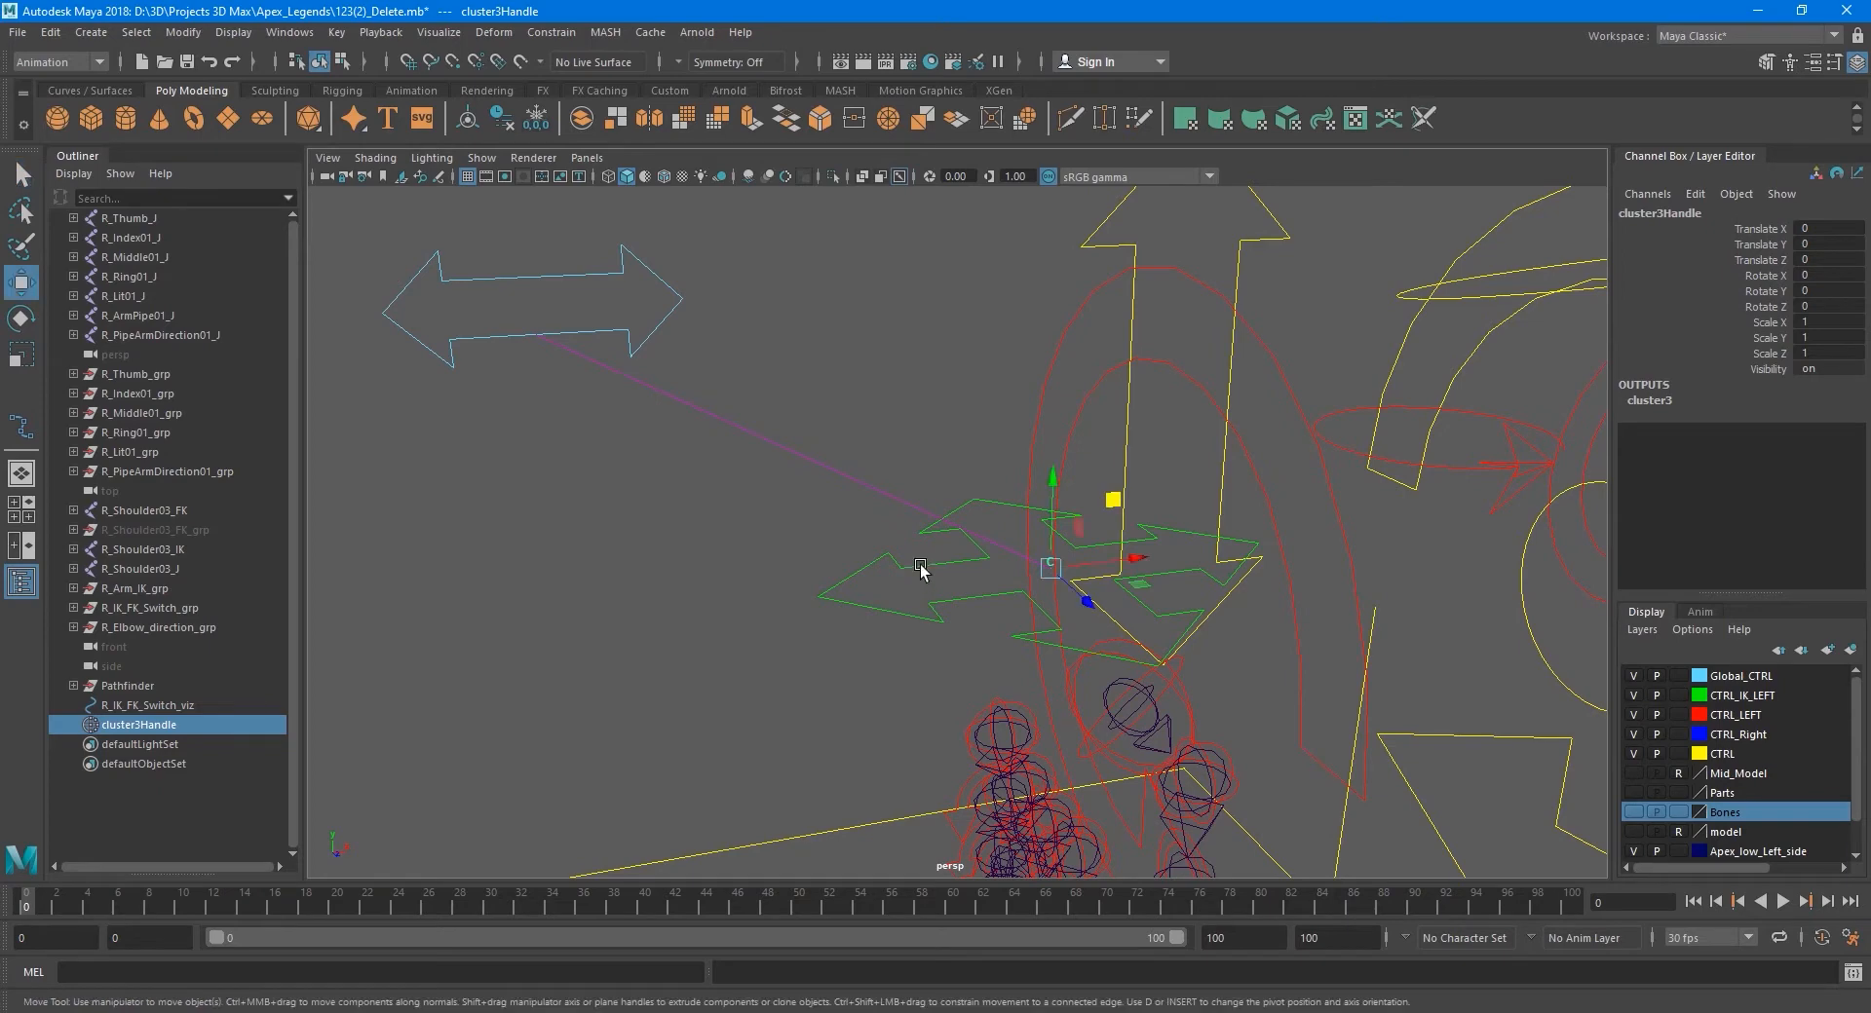
left_click_drag(1112, 497, 1062, 436)
key("q")
middle_click_drag(1152, 592, 1107, 597, "alt")
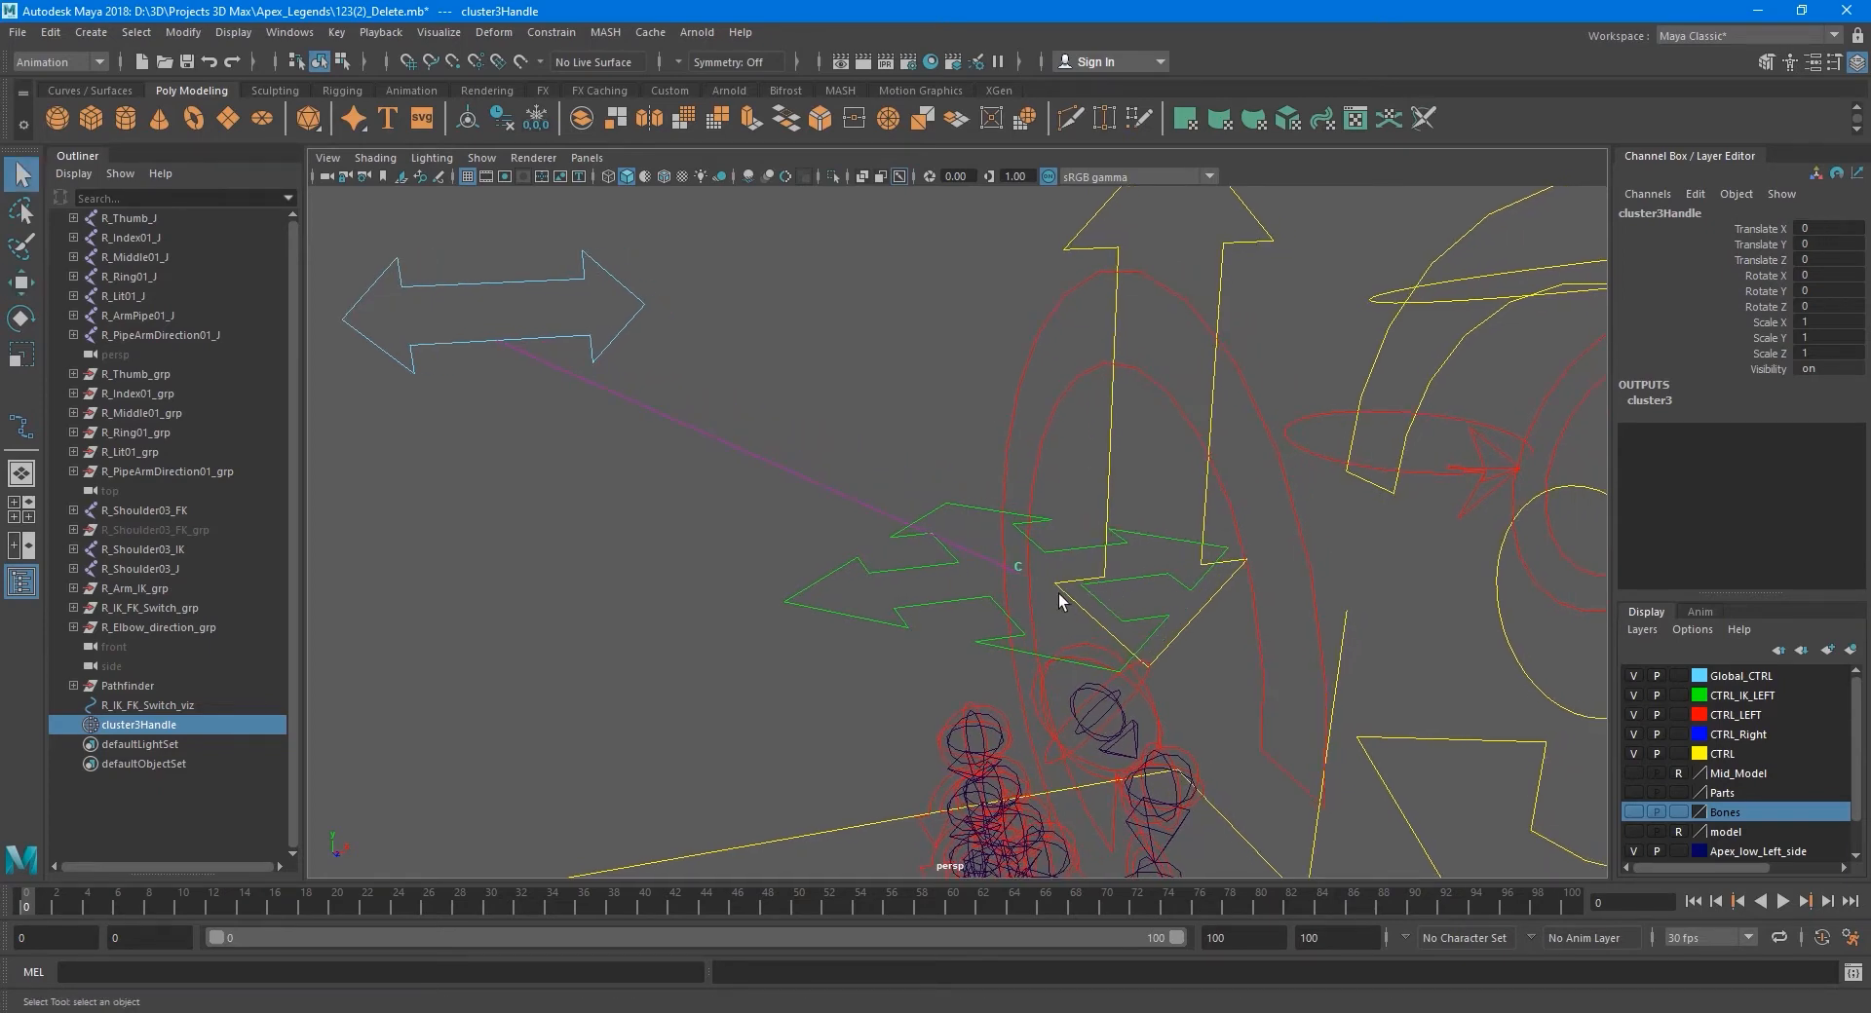
- Show the Bones layer, expand the R_Shoulder03_J hierarchy, and select R_Wrist_J followed by cluster3Handle
left_click(1633, 813)
left_click_drag(1304, 755, 928, 646, "alt")
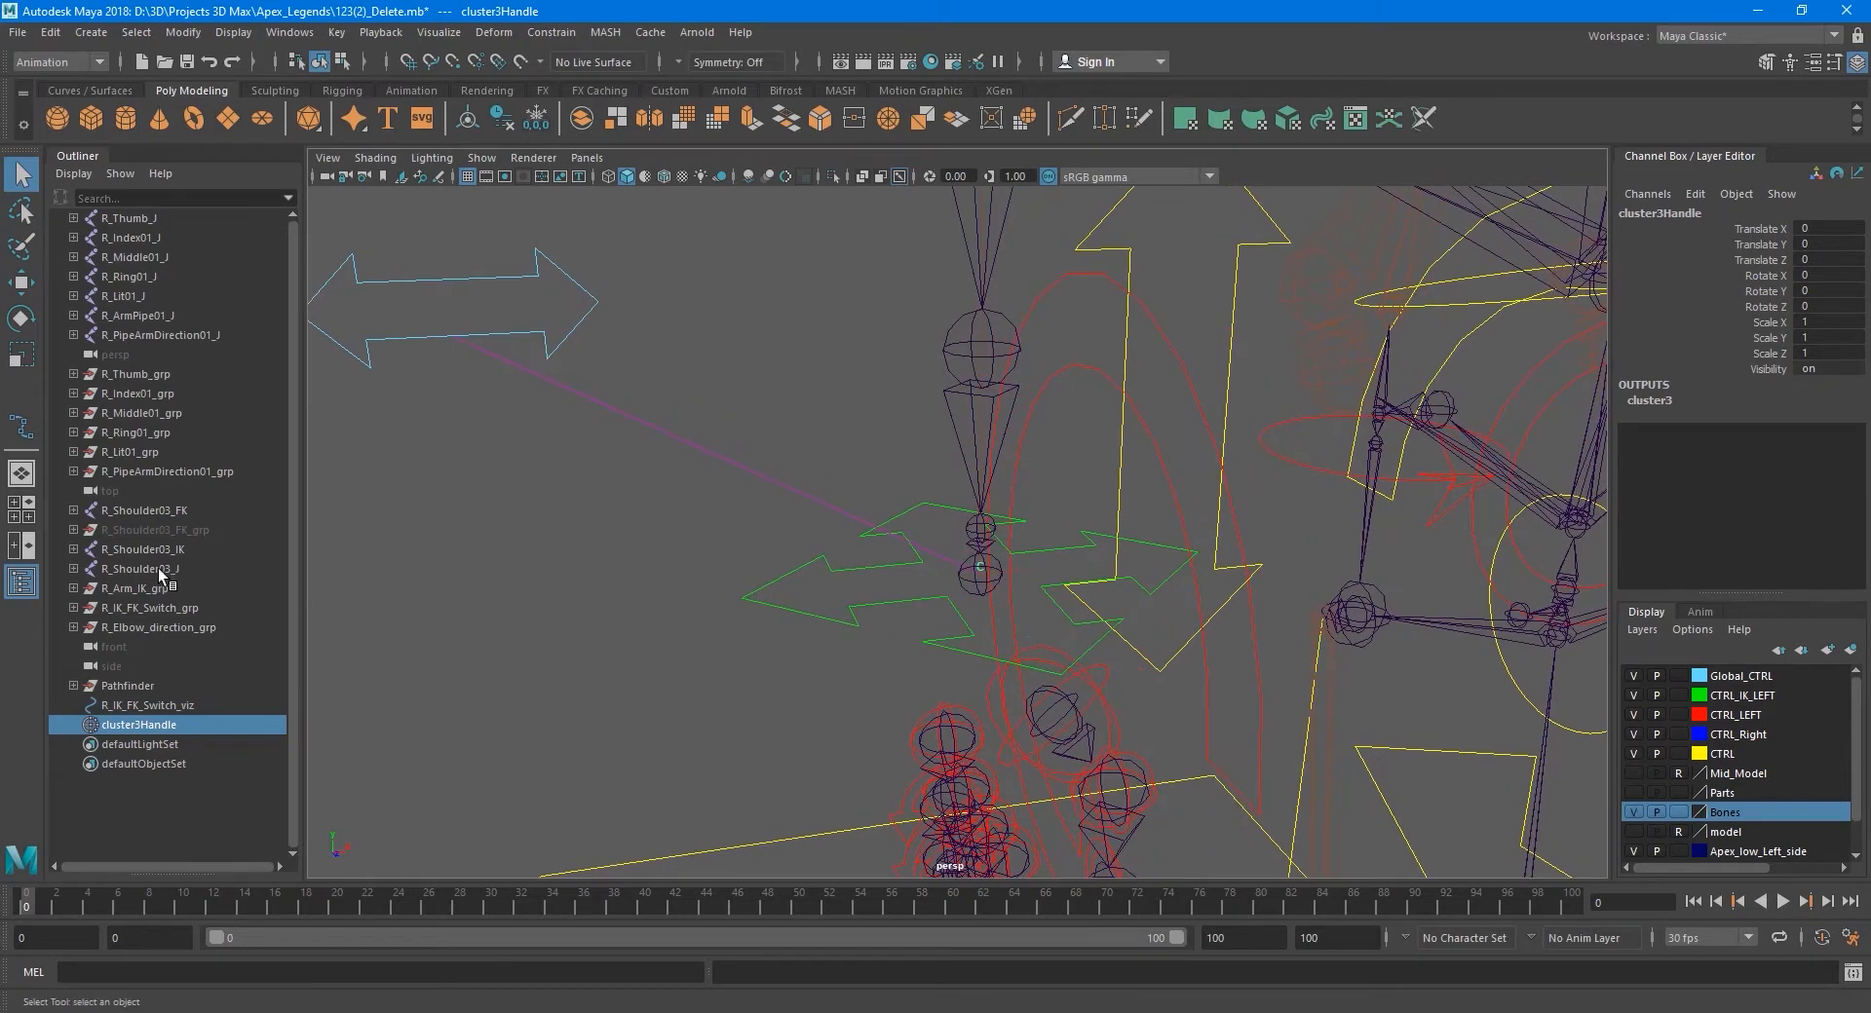
left_click(73, 569)
scroll(196, 556, "down", 3)
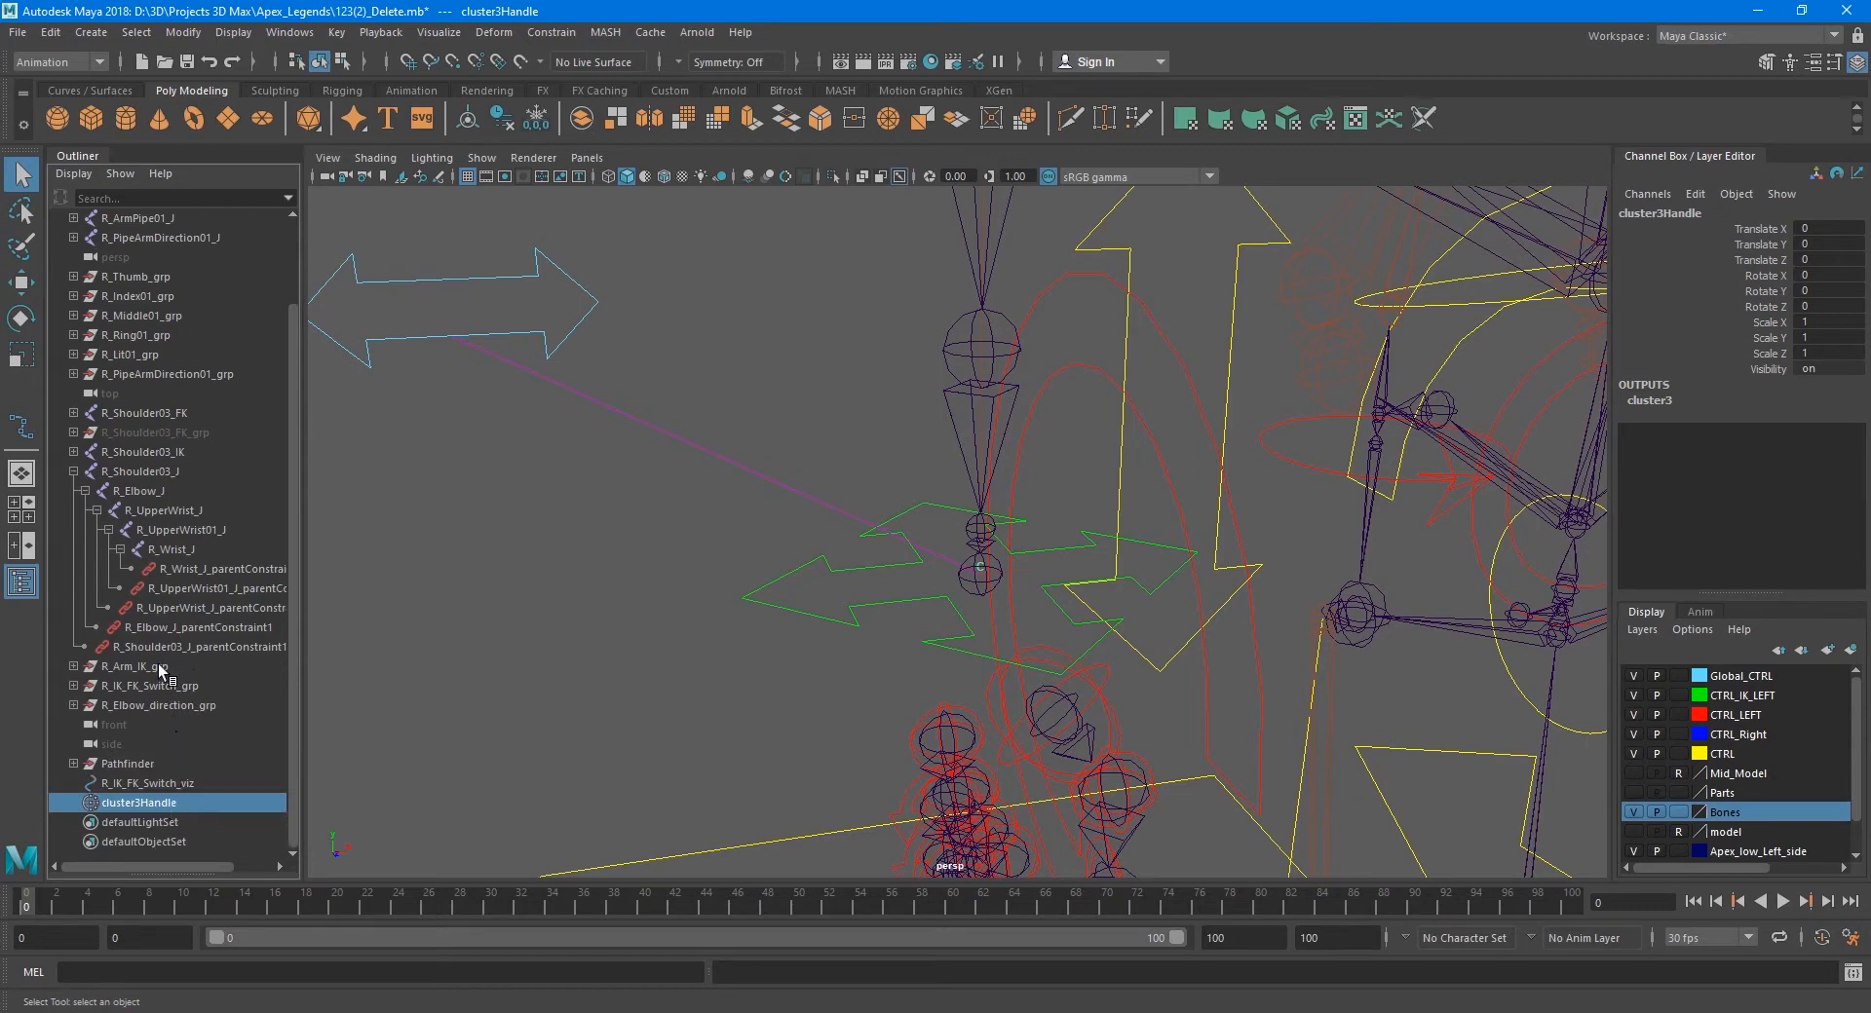
left_click(183, 552)
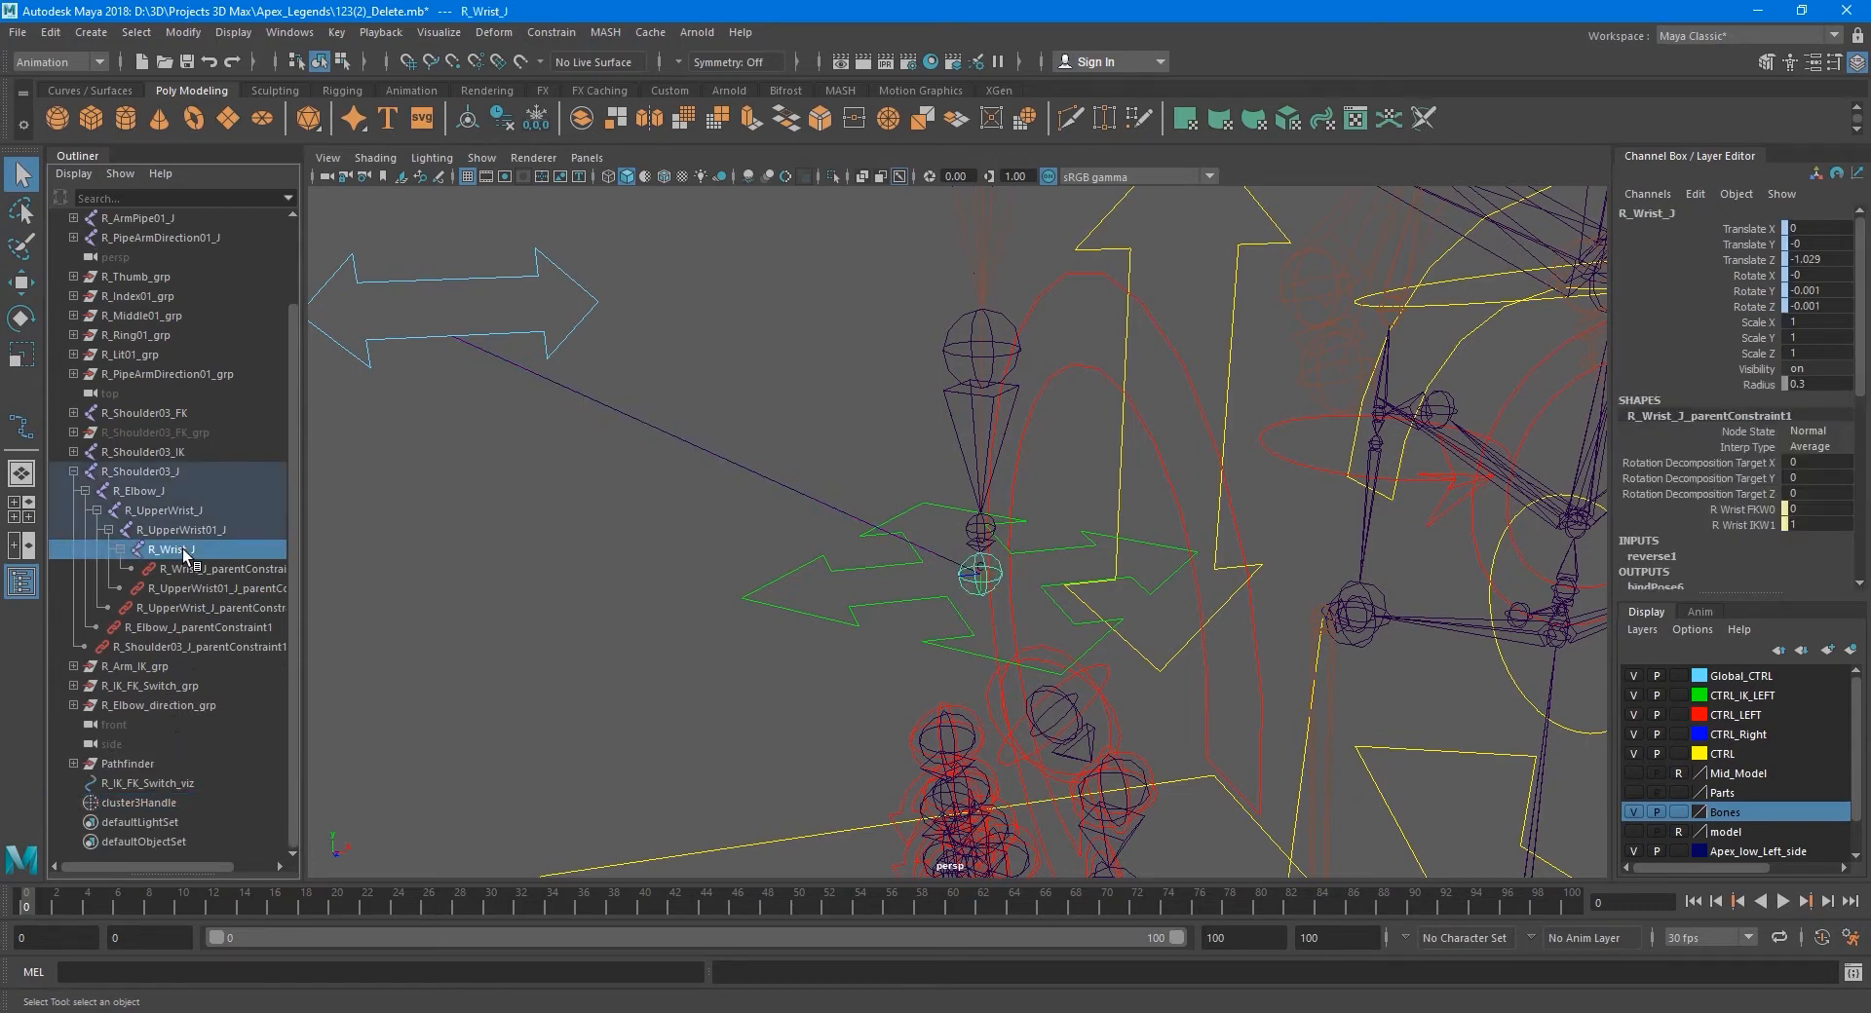
left_click(175, 801, "ctrl")
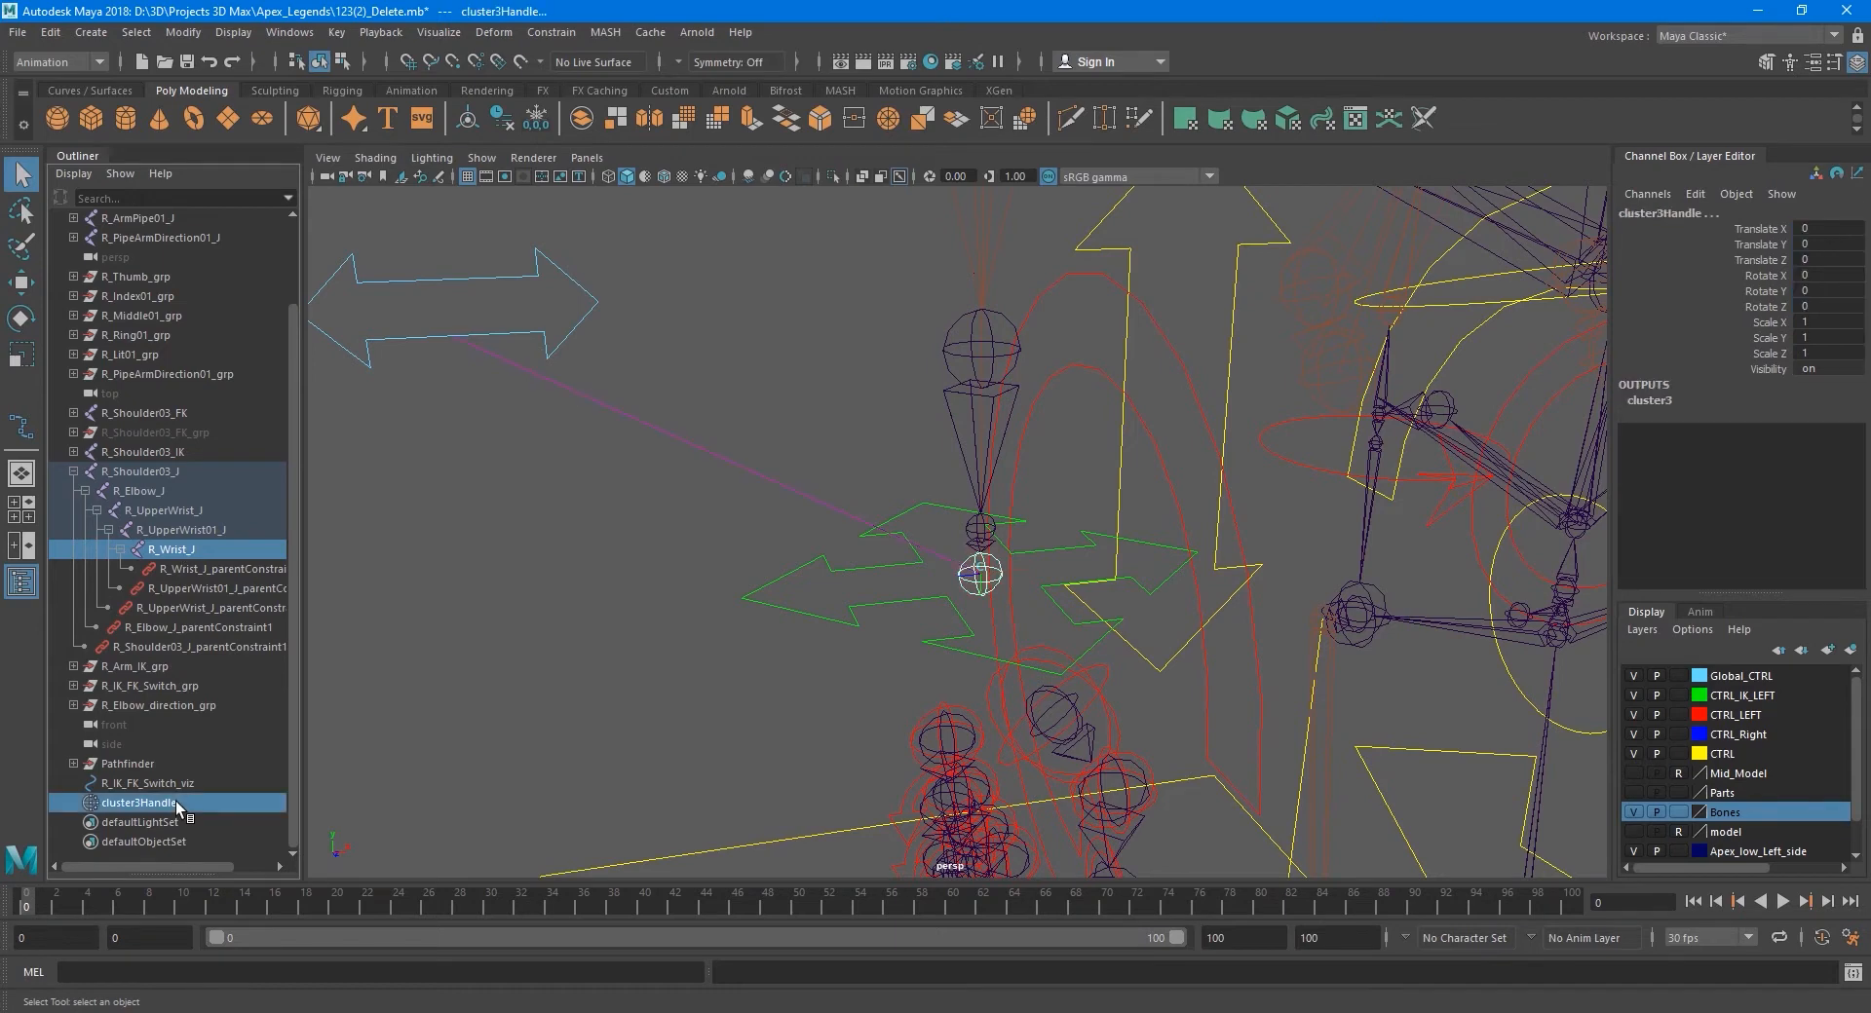
- Parent-constrain cluster3Handle to R_Wrist_J with Maintain offset enabled, and switch the visible layer from Bones to model
left_click(558, 32)
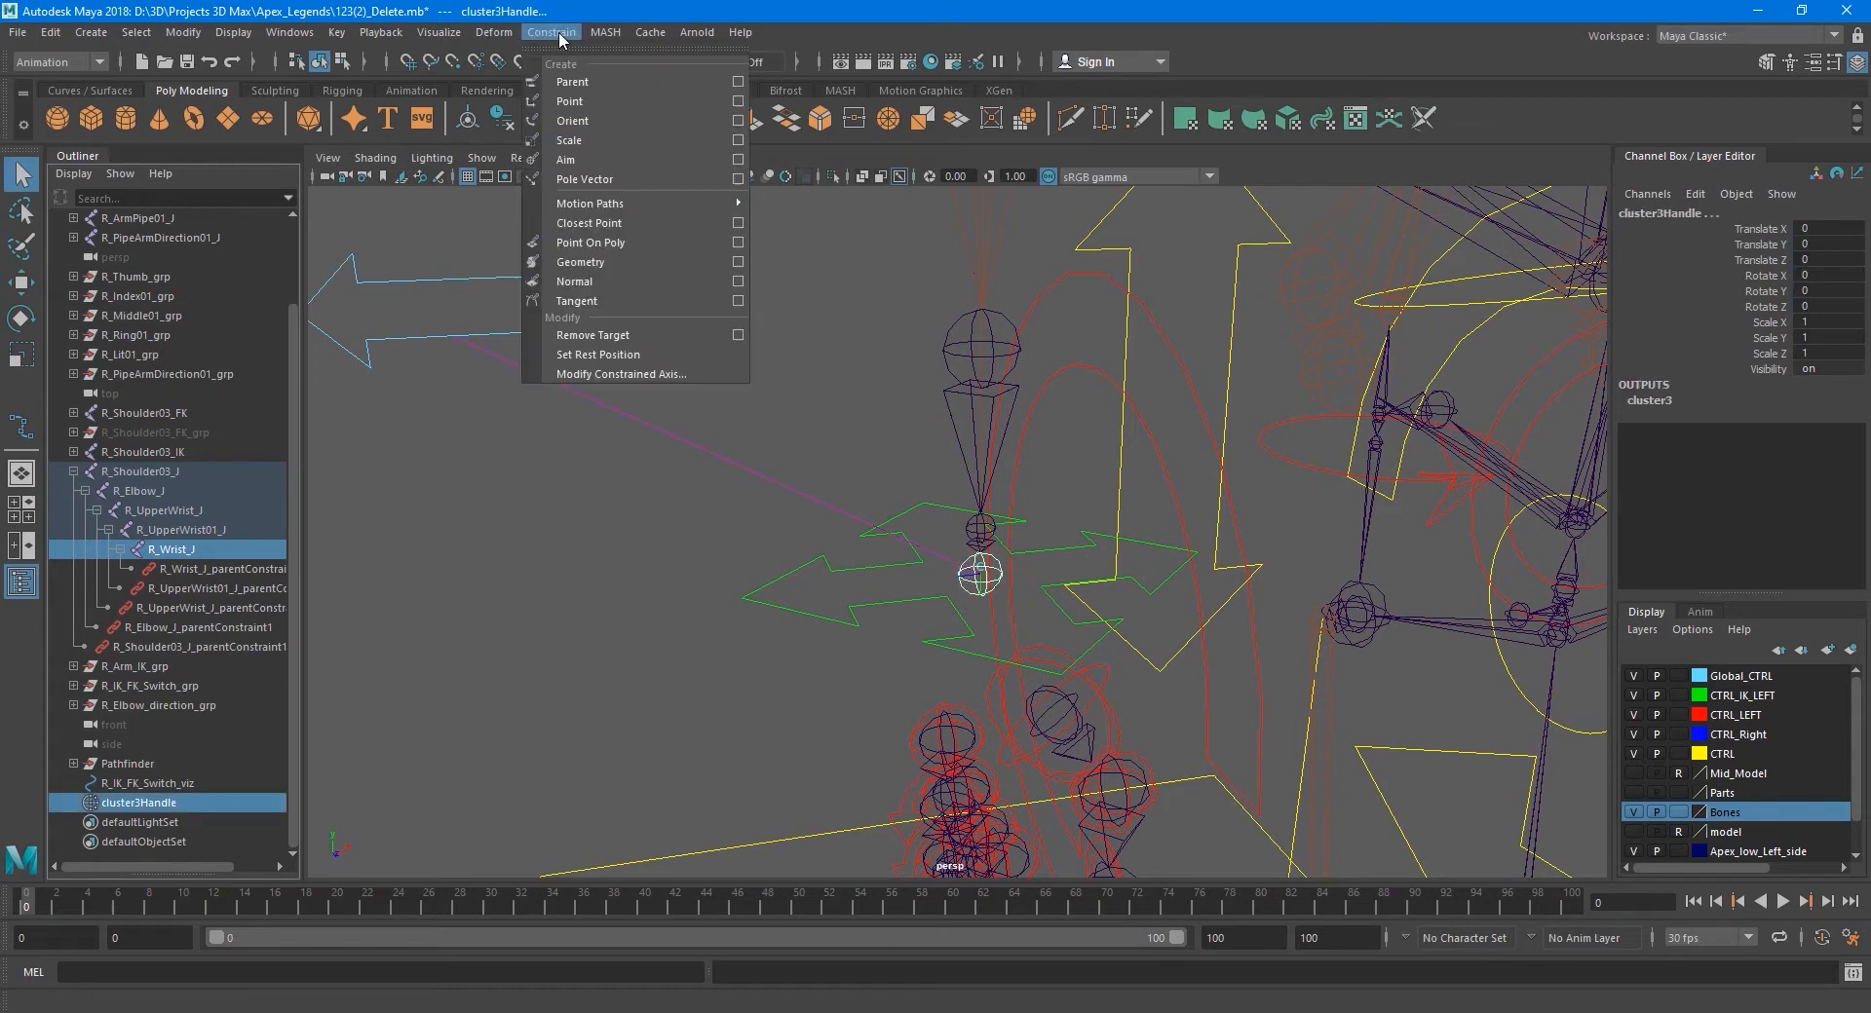
left_click(739, 83)
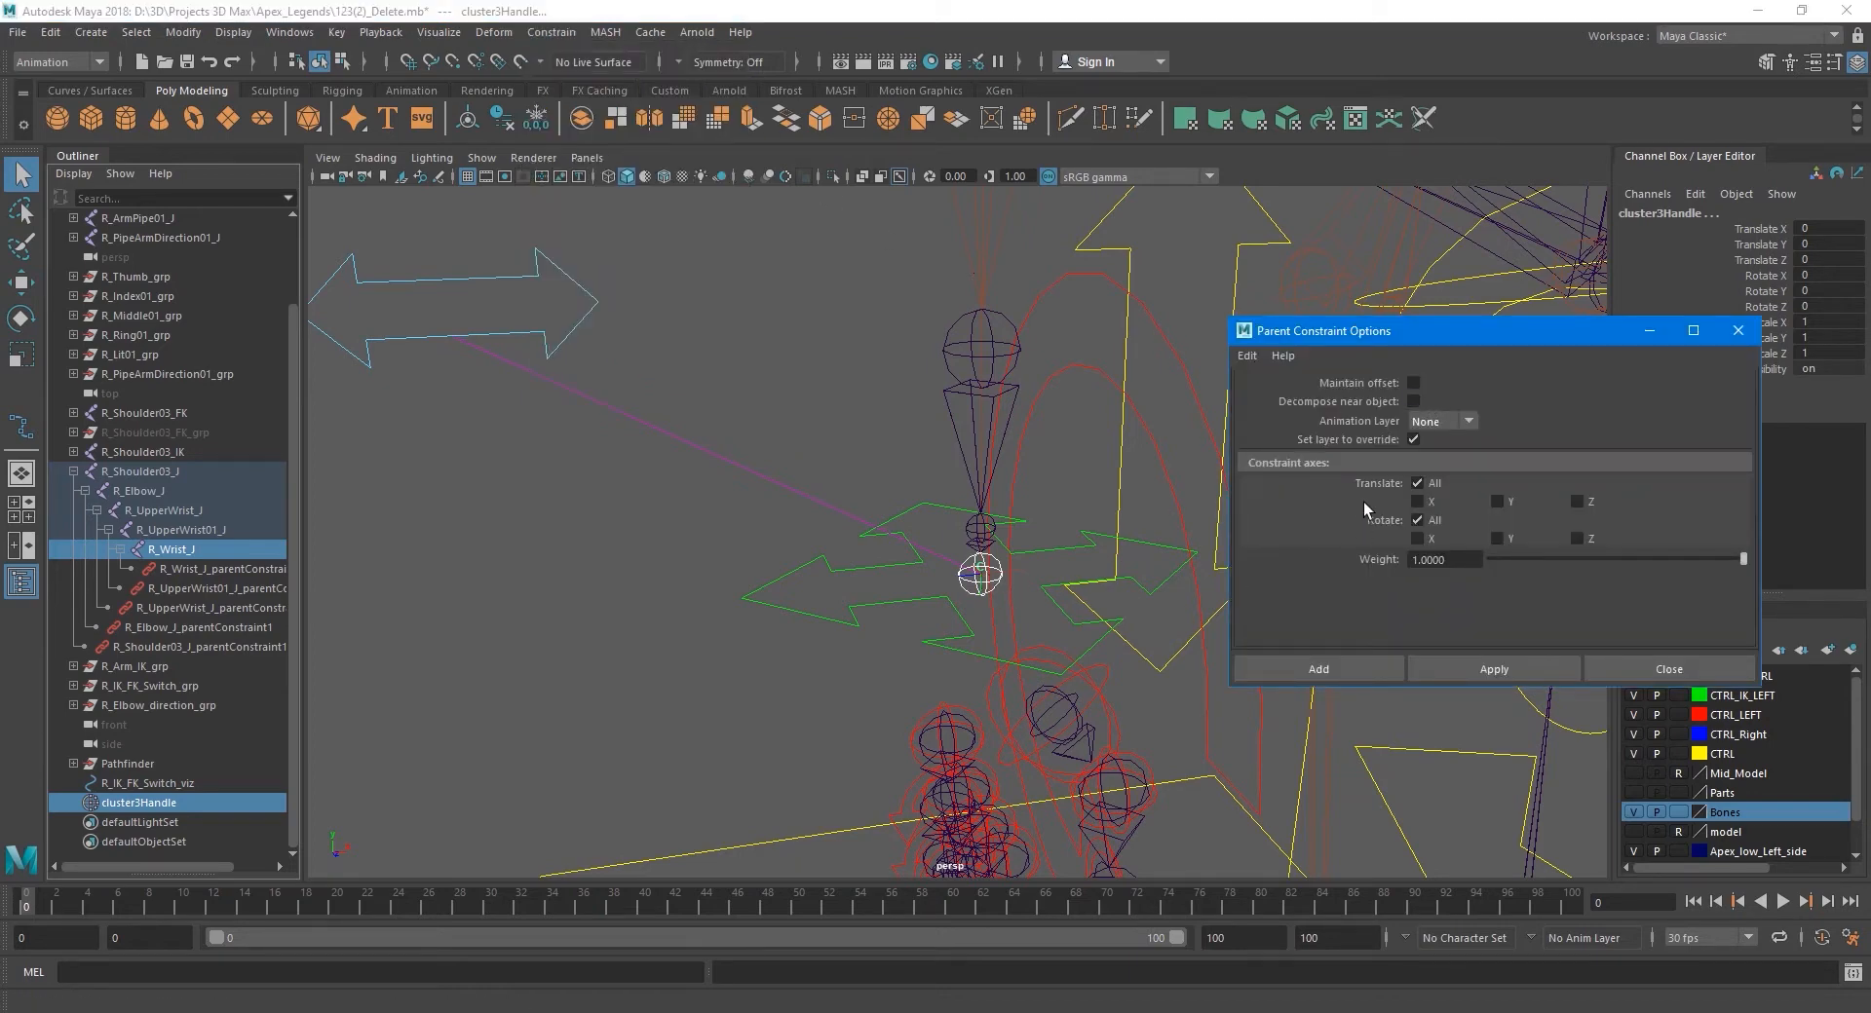
left_click(1413, 382)
middle_click_drag(992, 576, 978, 591, "alt")
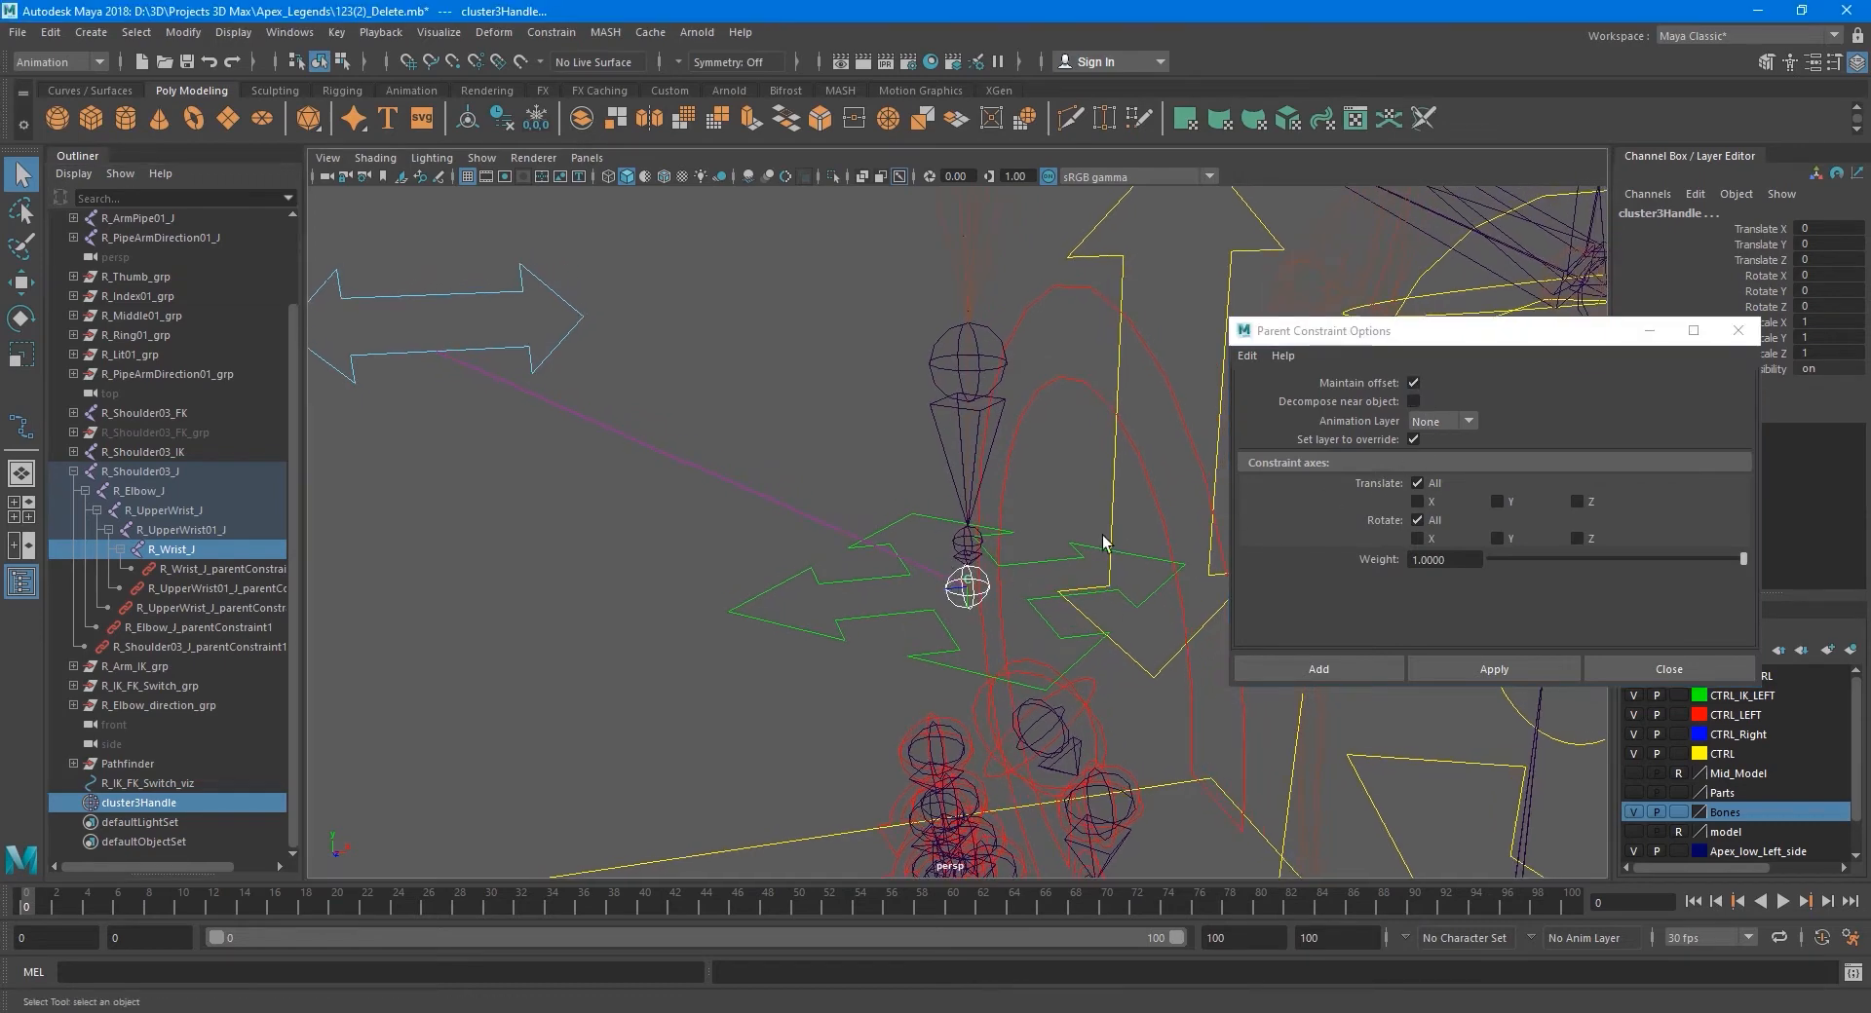
left_click(1363, 670)
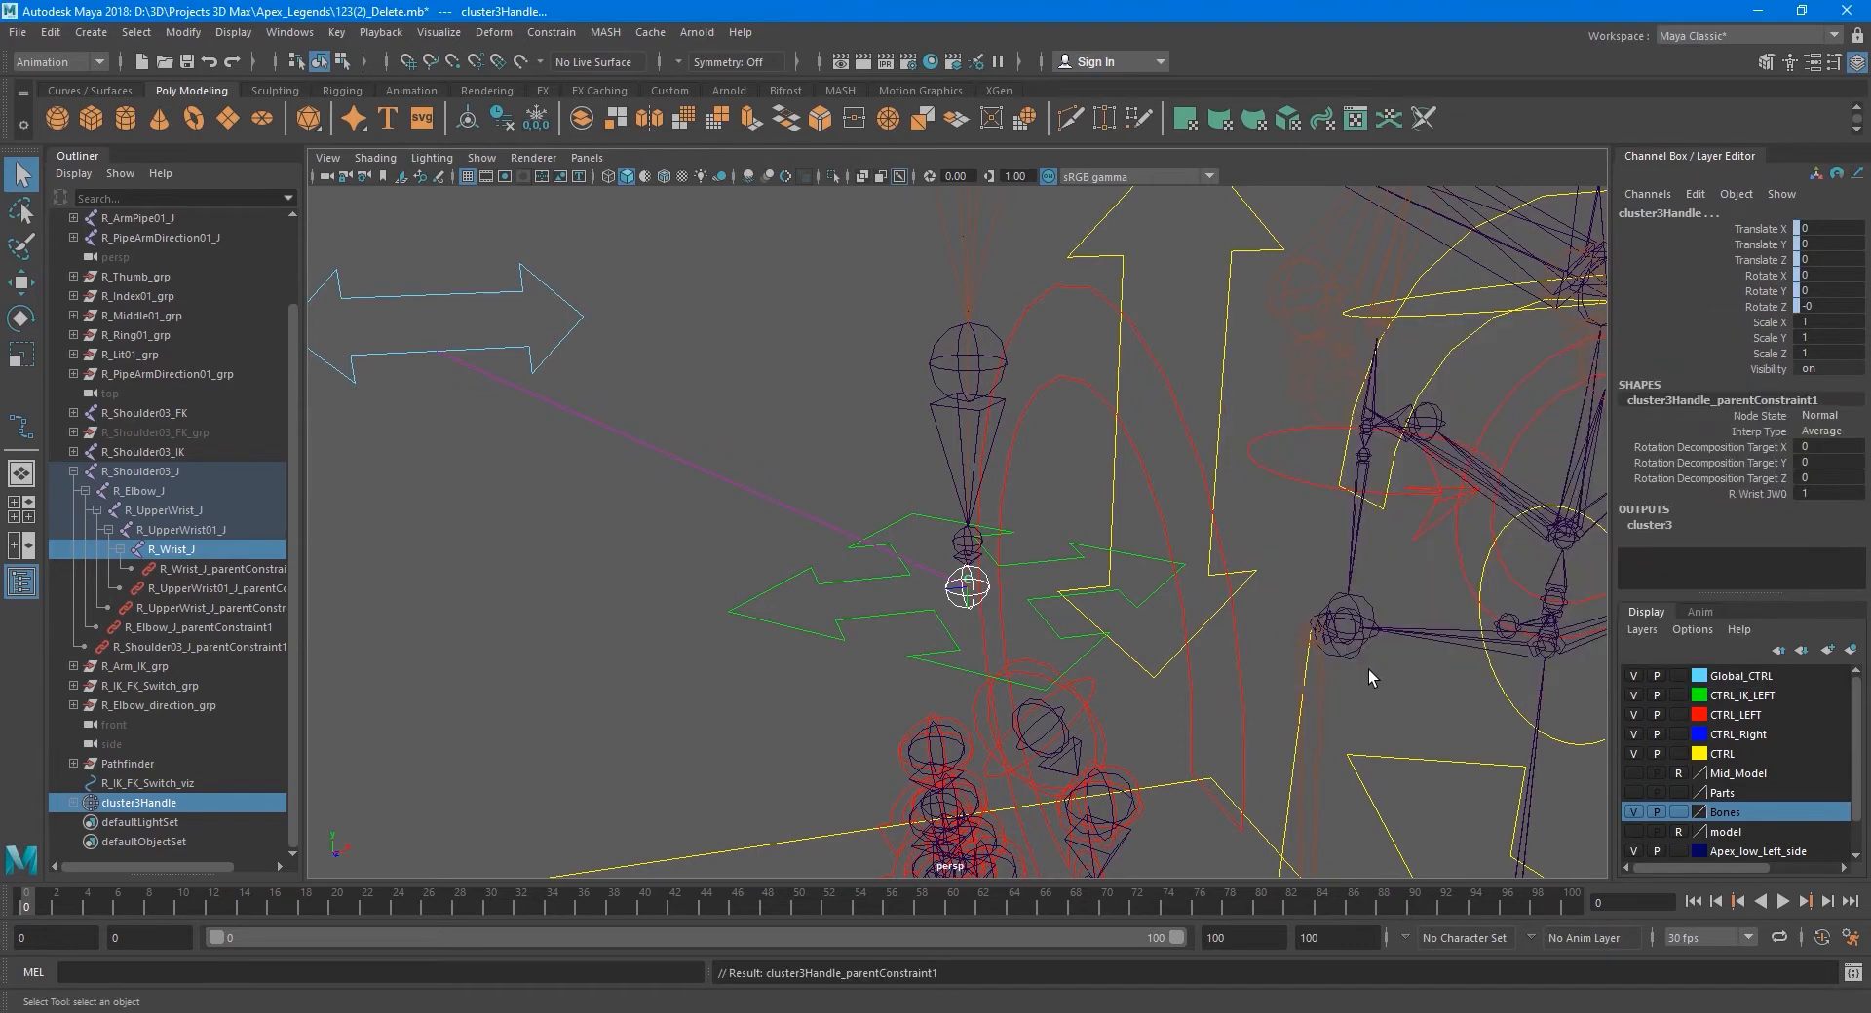
middle_click_drag(992, 680, 978, 653, "alt")
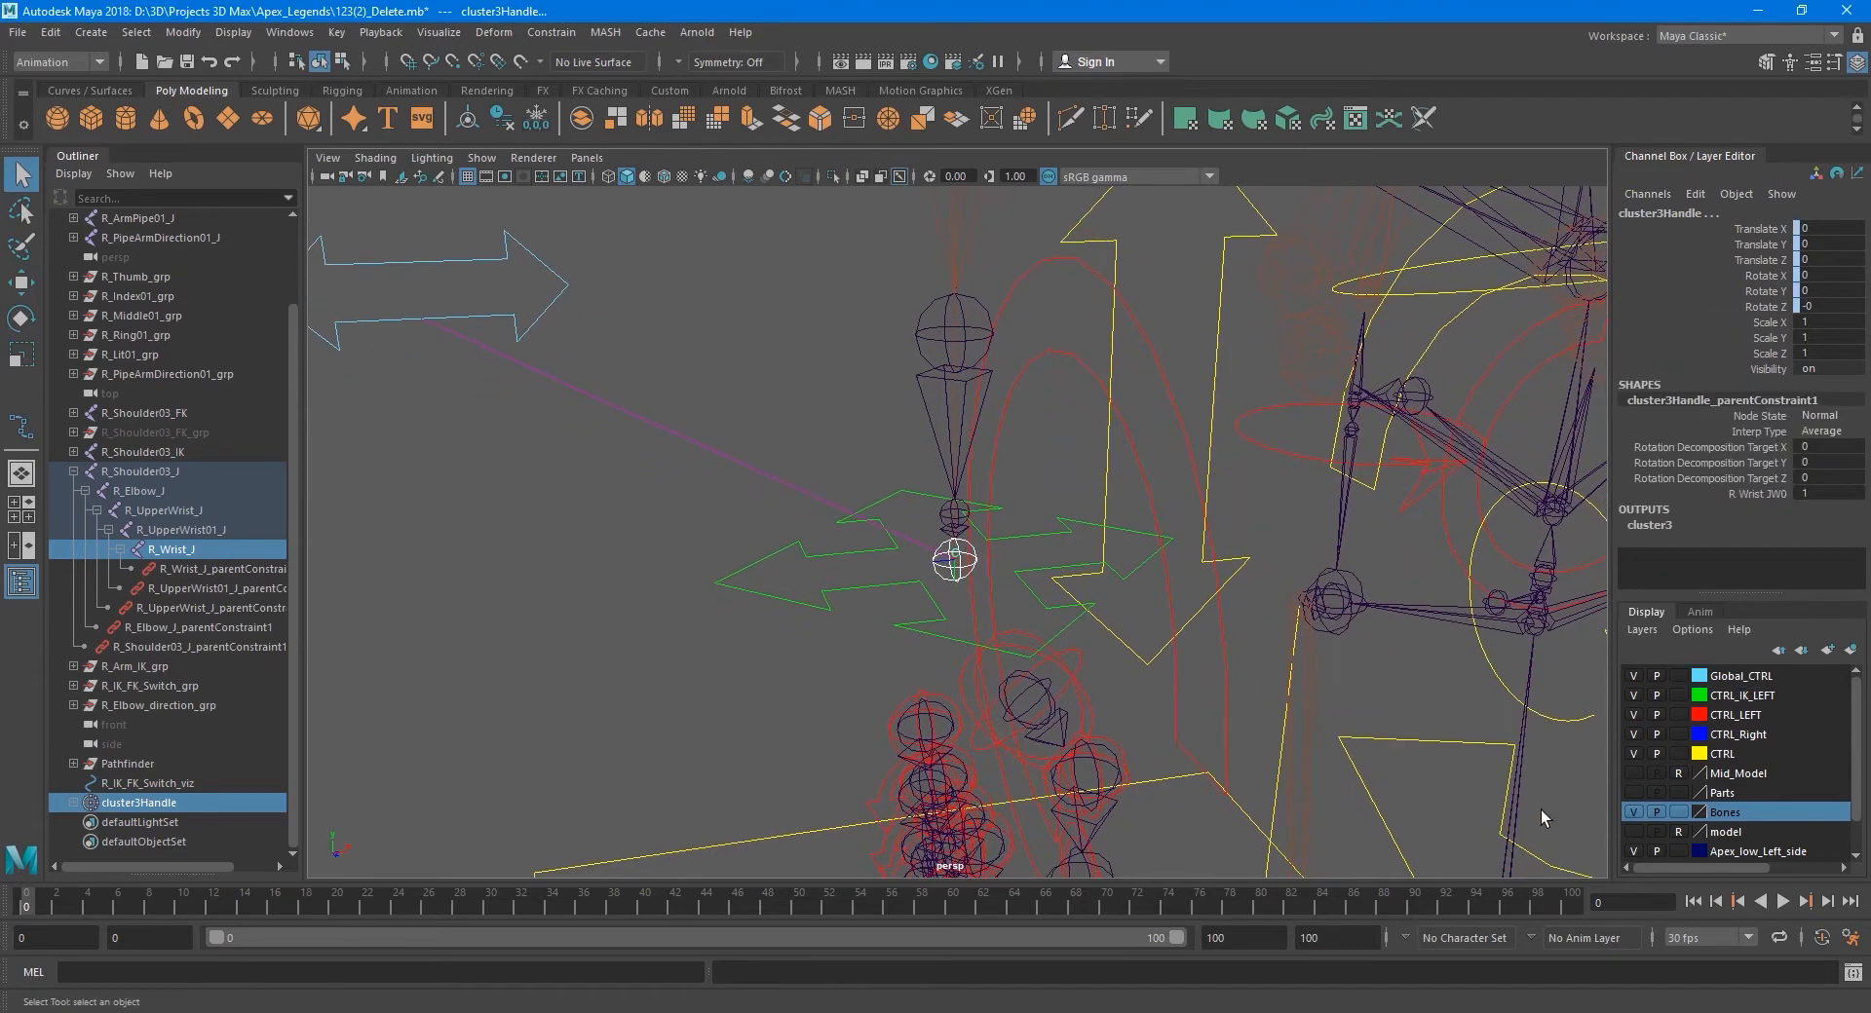
left_click(1633, 832)
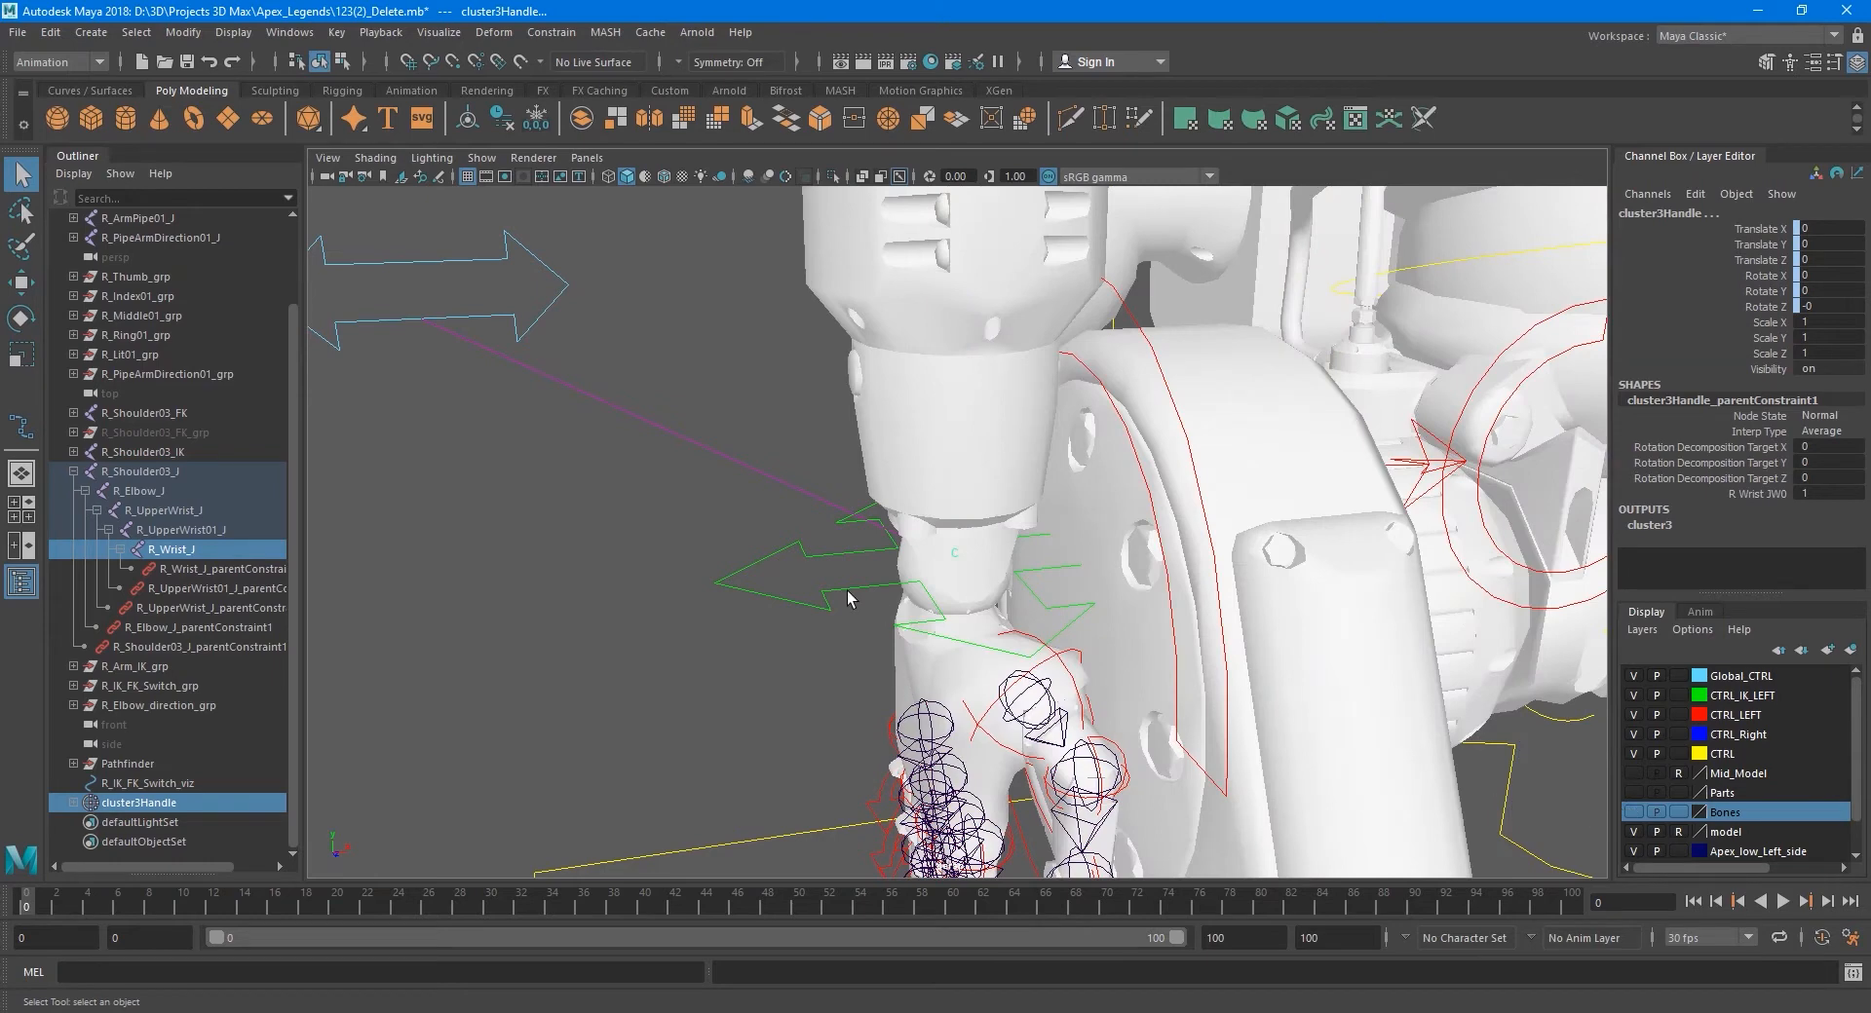
- Select R_Arm_IK_CTRL at the right wrist, test-move it and restore its position
left_click(847, 591)
scroll(847, 592, "down", 3)
key("w")
left_click_drag(847, 591, 674, 435, "alt")
key("ctrl+z")
key("q")
middle_click_drag(798, 516, 1096, 577, "alt")
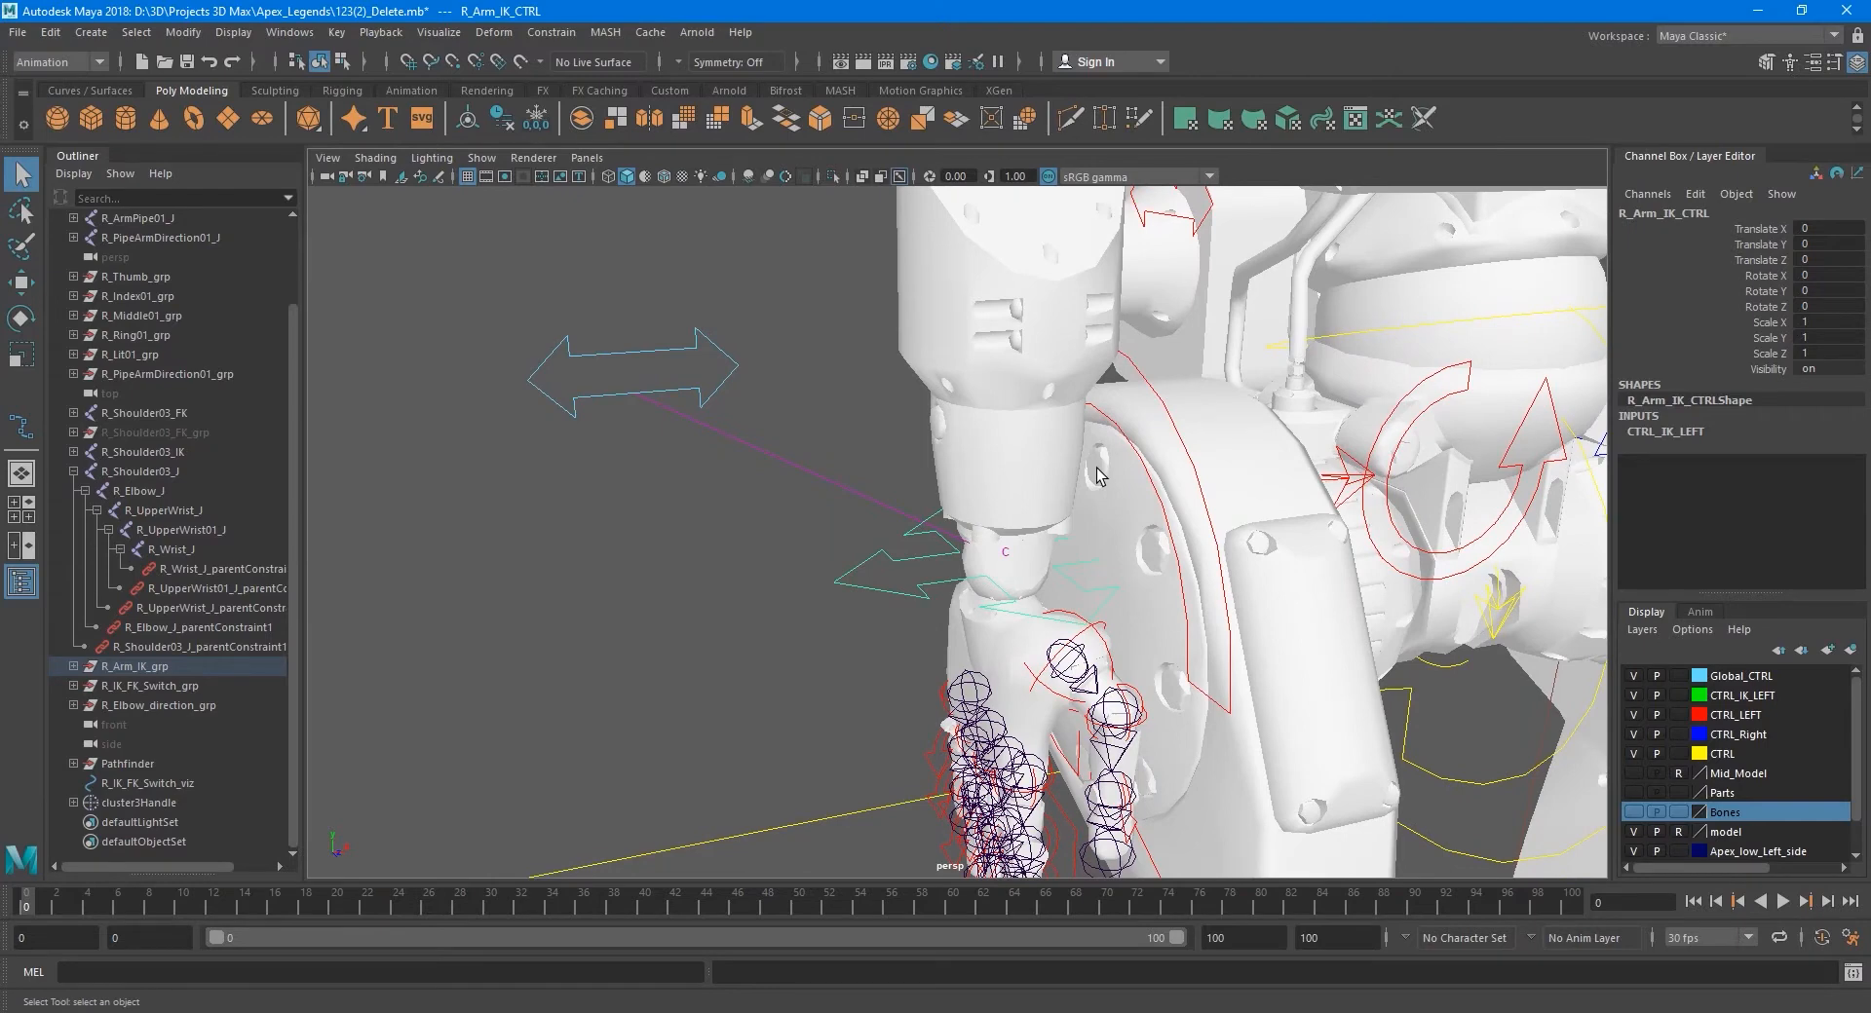
middle_click_drag(1077, 667, 797, 590, "alt")
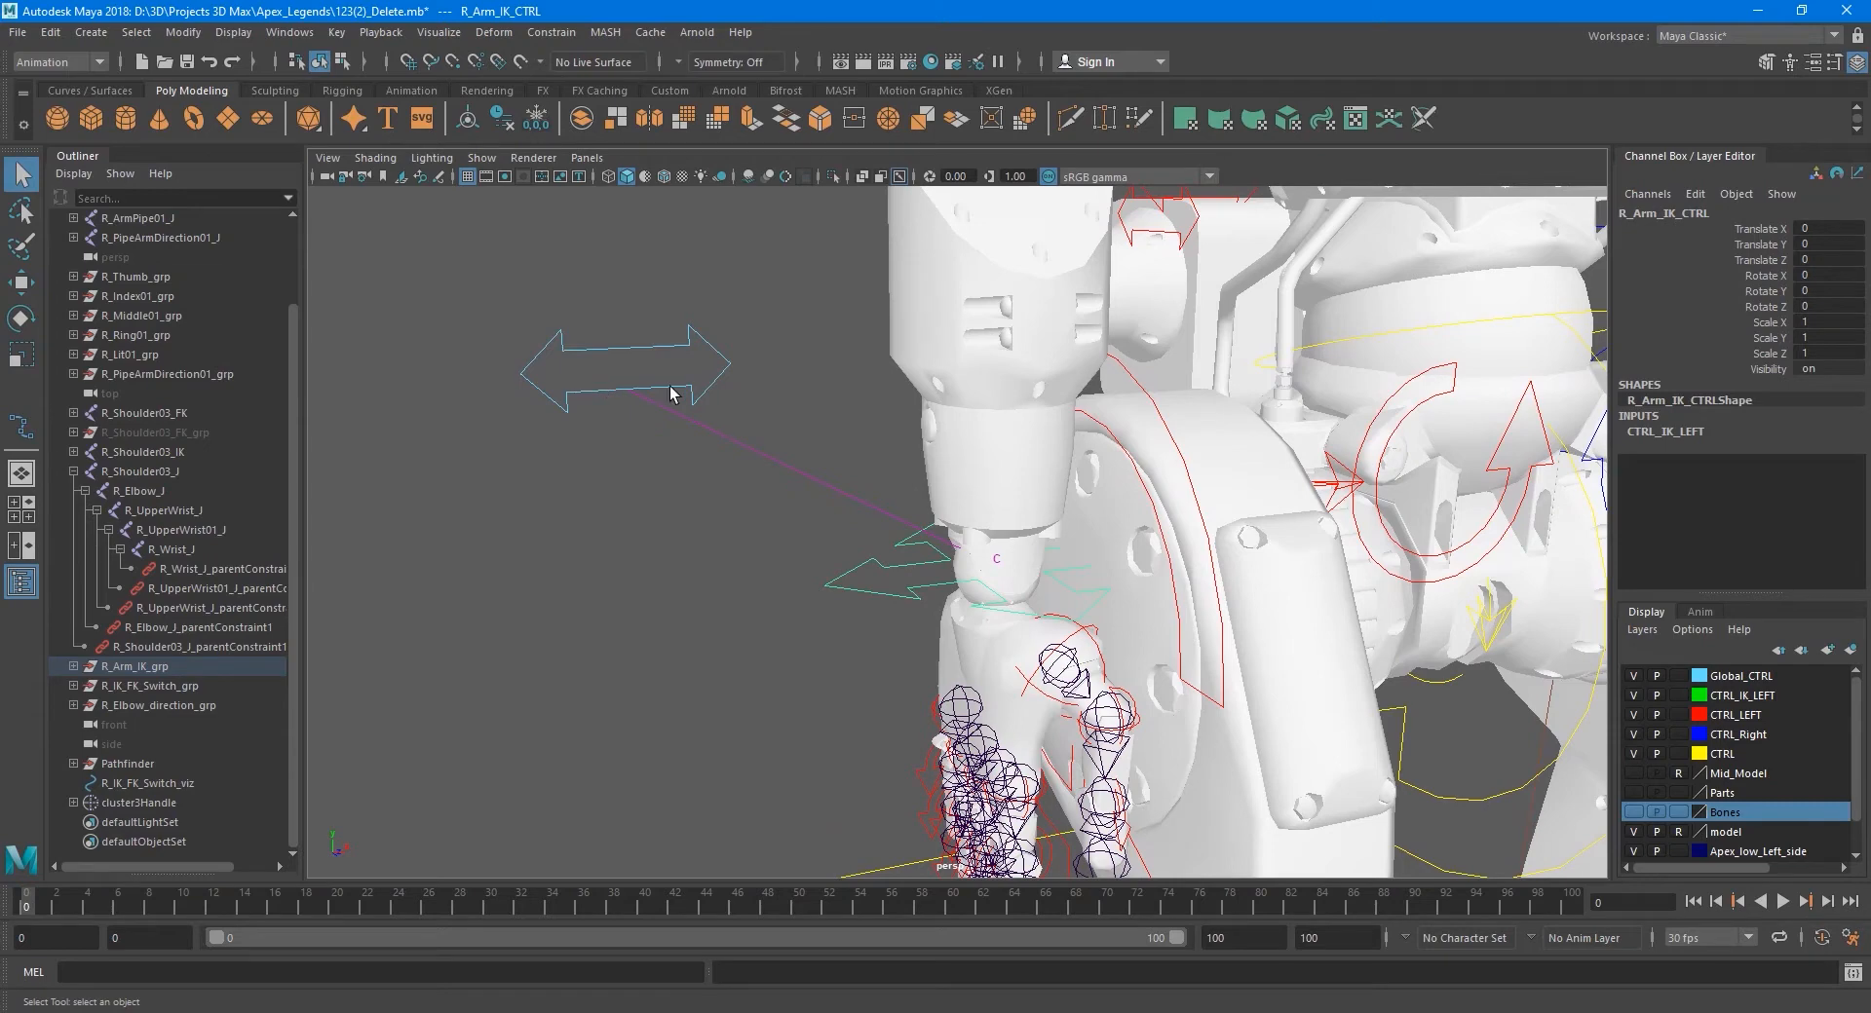
- Point-constrain the R_IK_FK_Switch arrow control to R_Arm_IK_CTRL on all axes with Maintain offset enabled
middle_click_drag(746, 411, 751, 422, "alt")
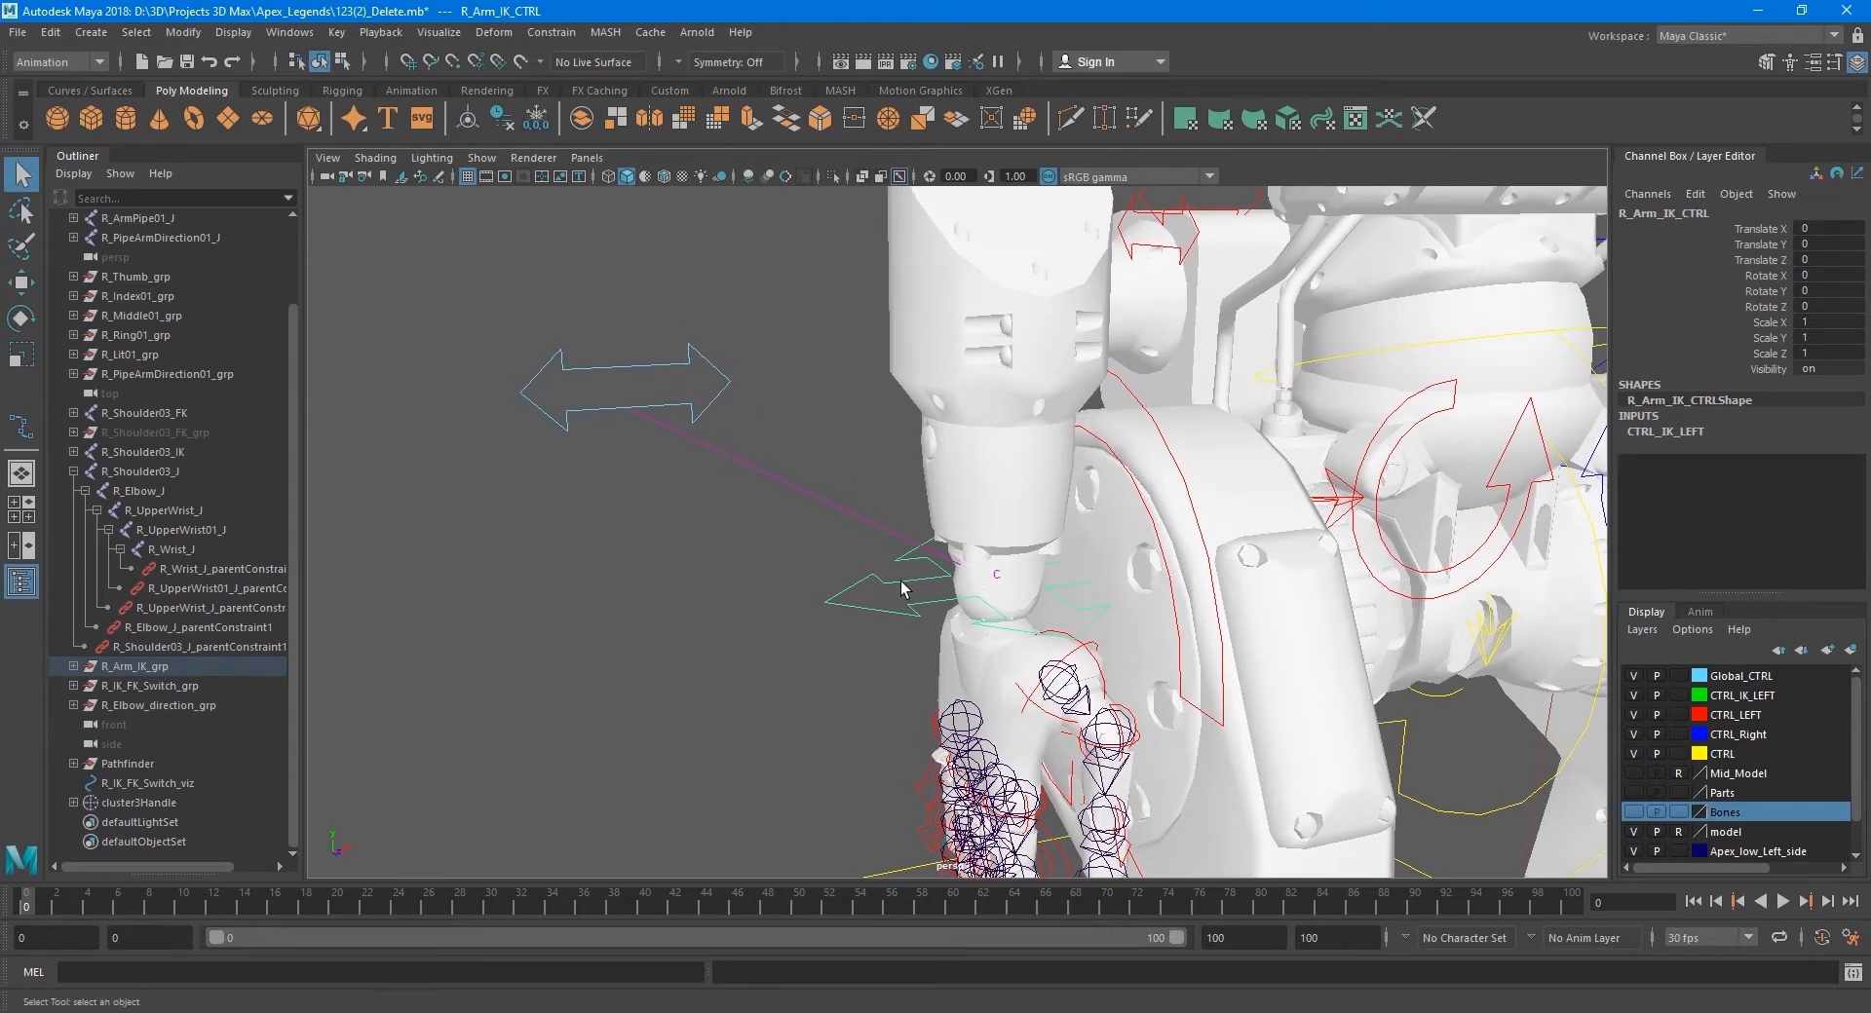
middle_click_drag(902, 588, 902, 613, "alt")
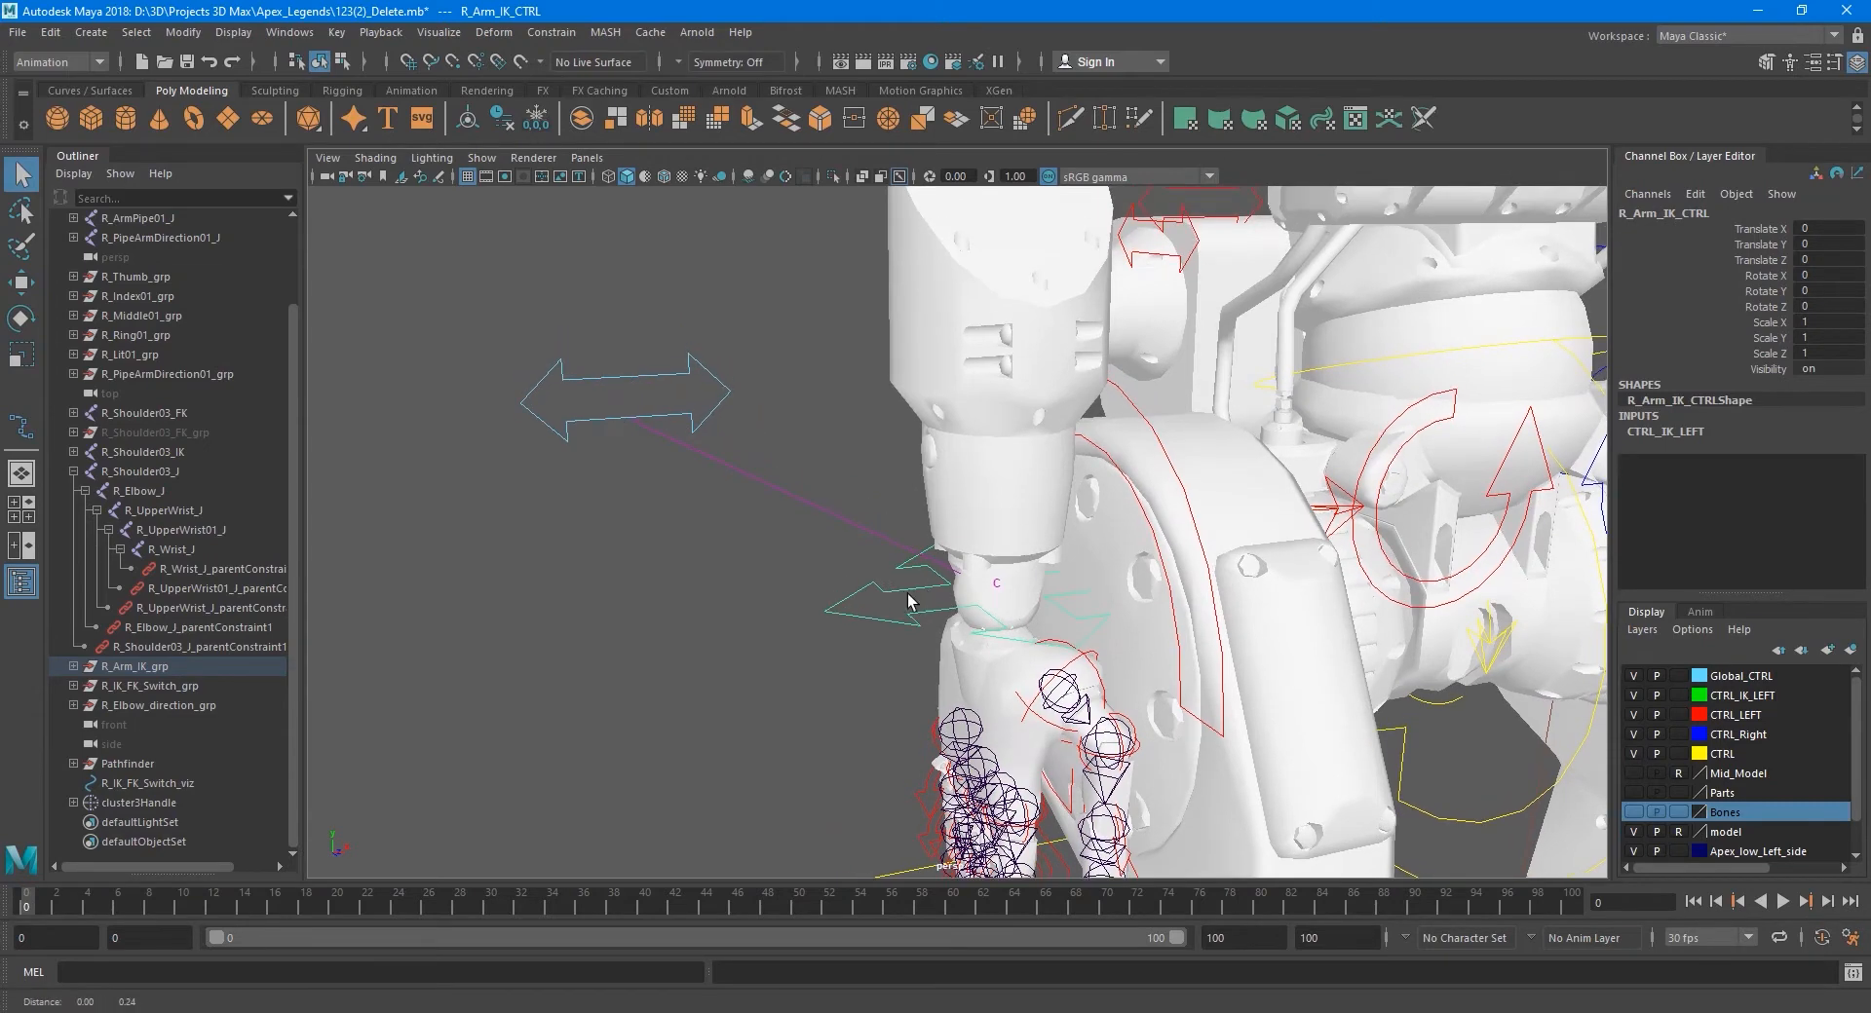
left_click(721, 409)
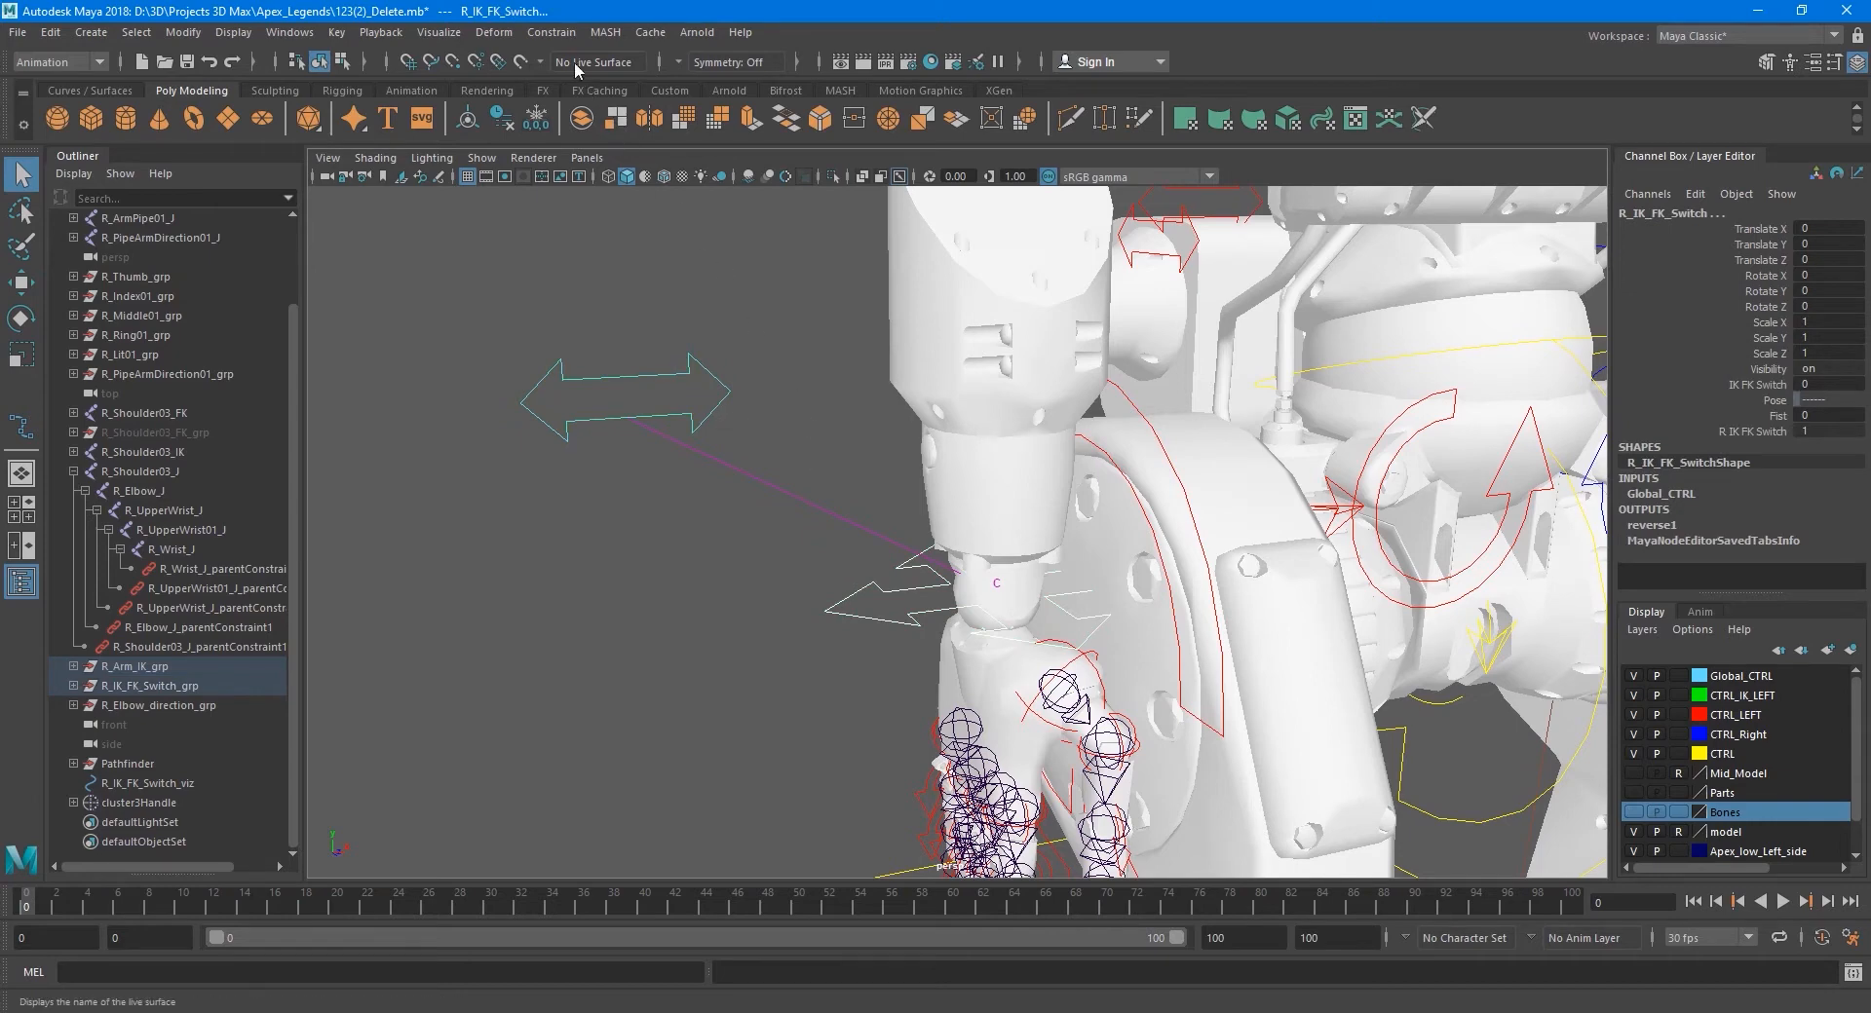
left_click(551, 33)
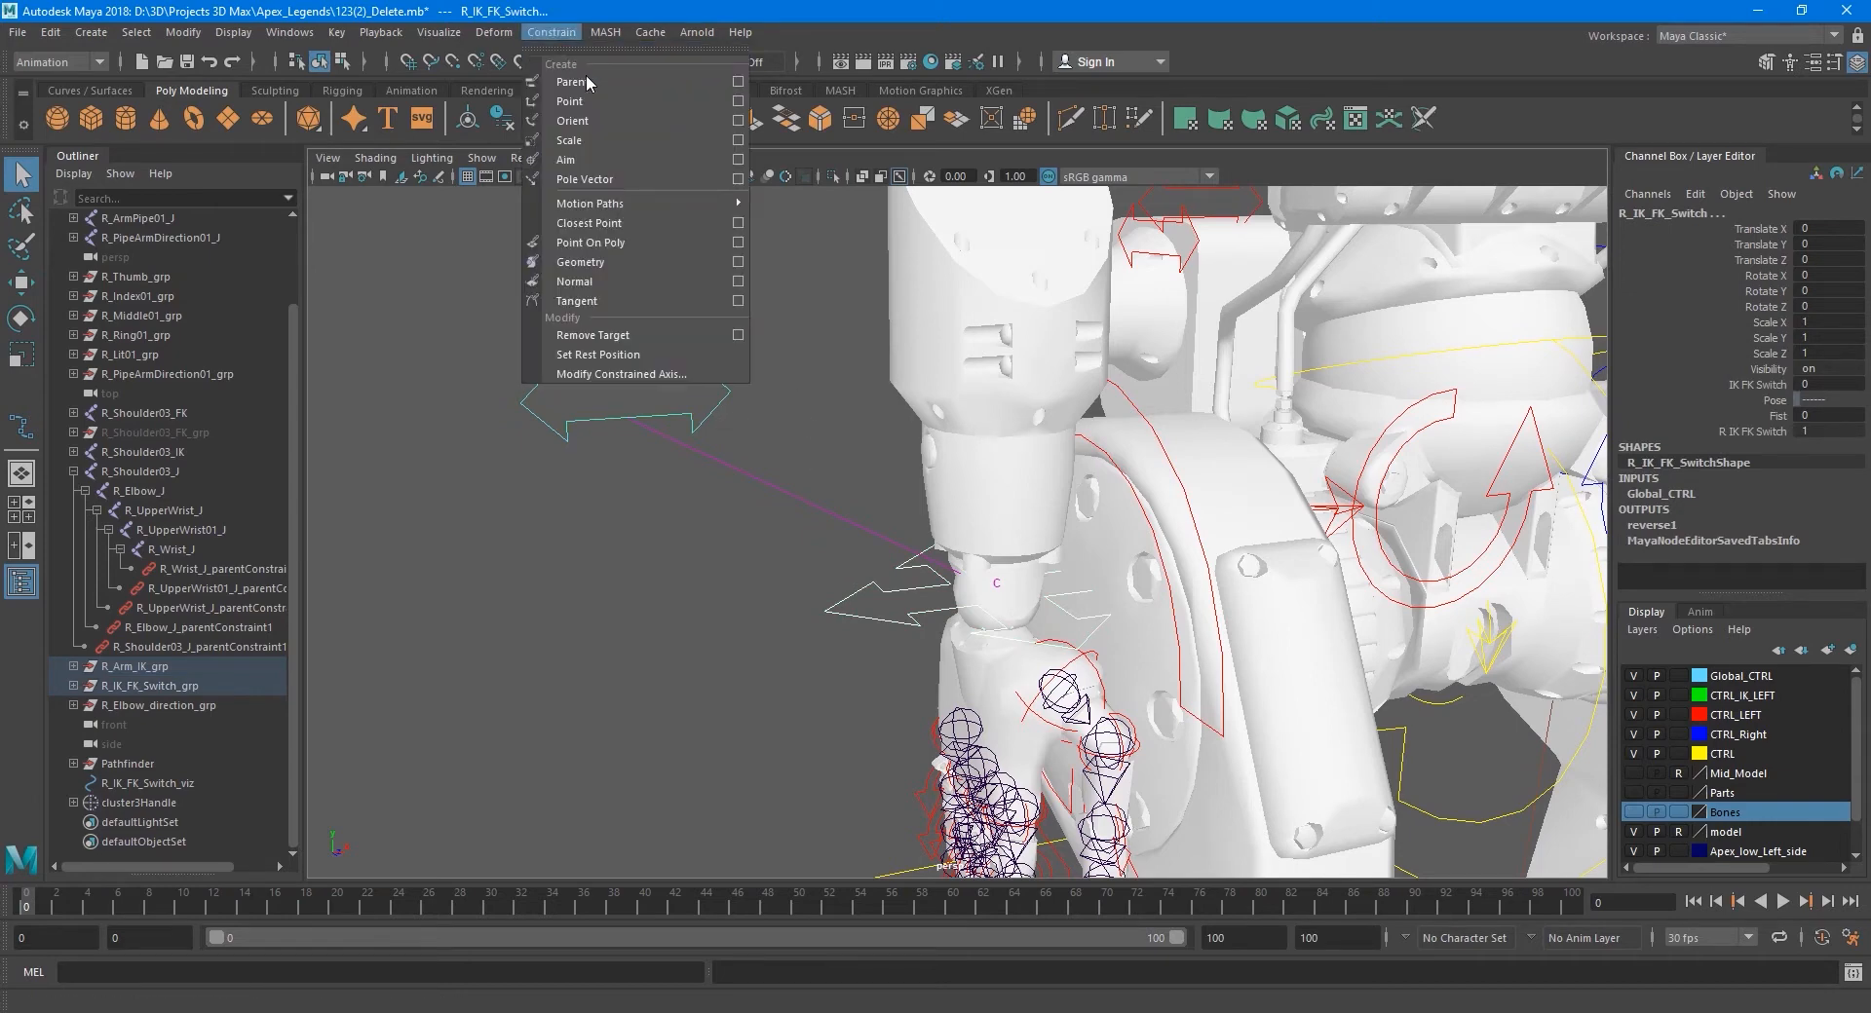
left_click(738, 102)
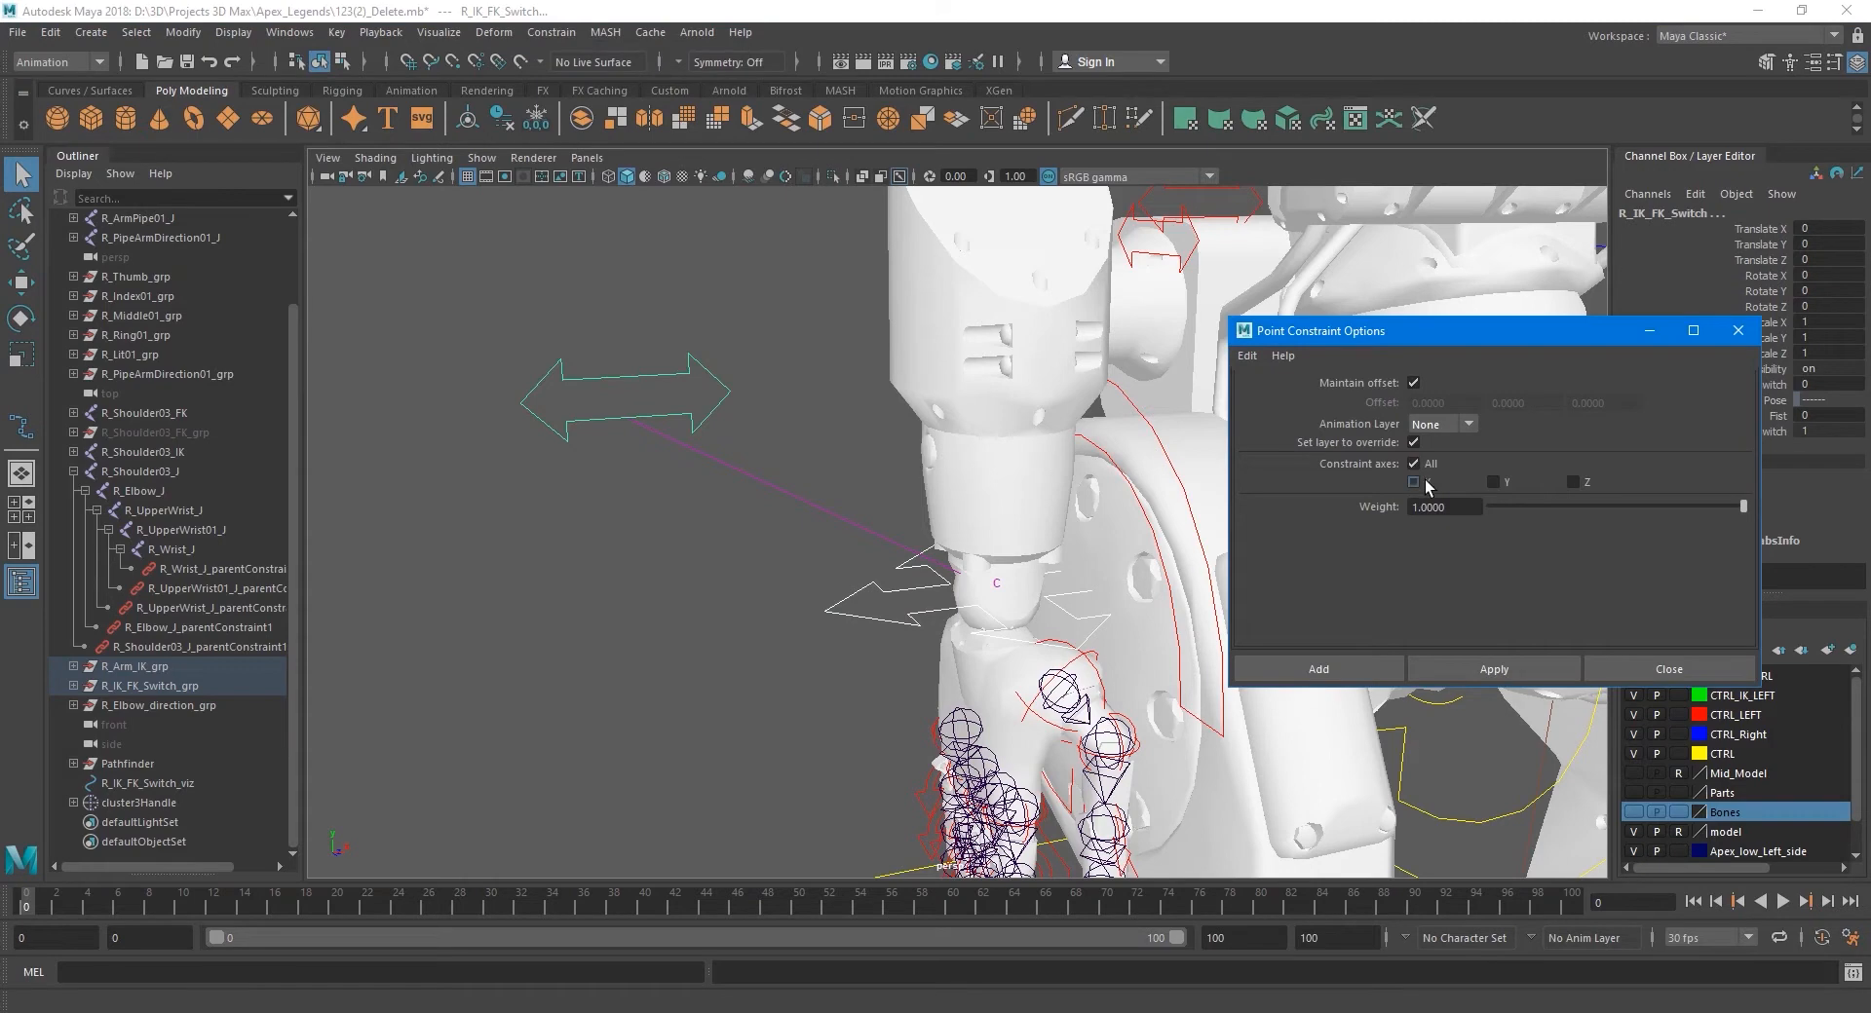
left_click(1516, 665)
left_click(1614, 670)
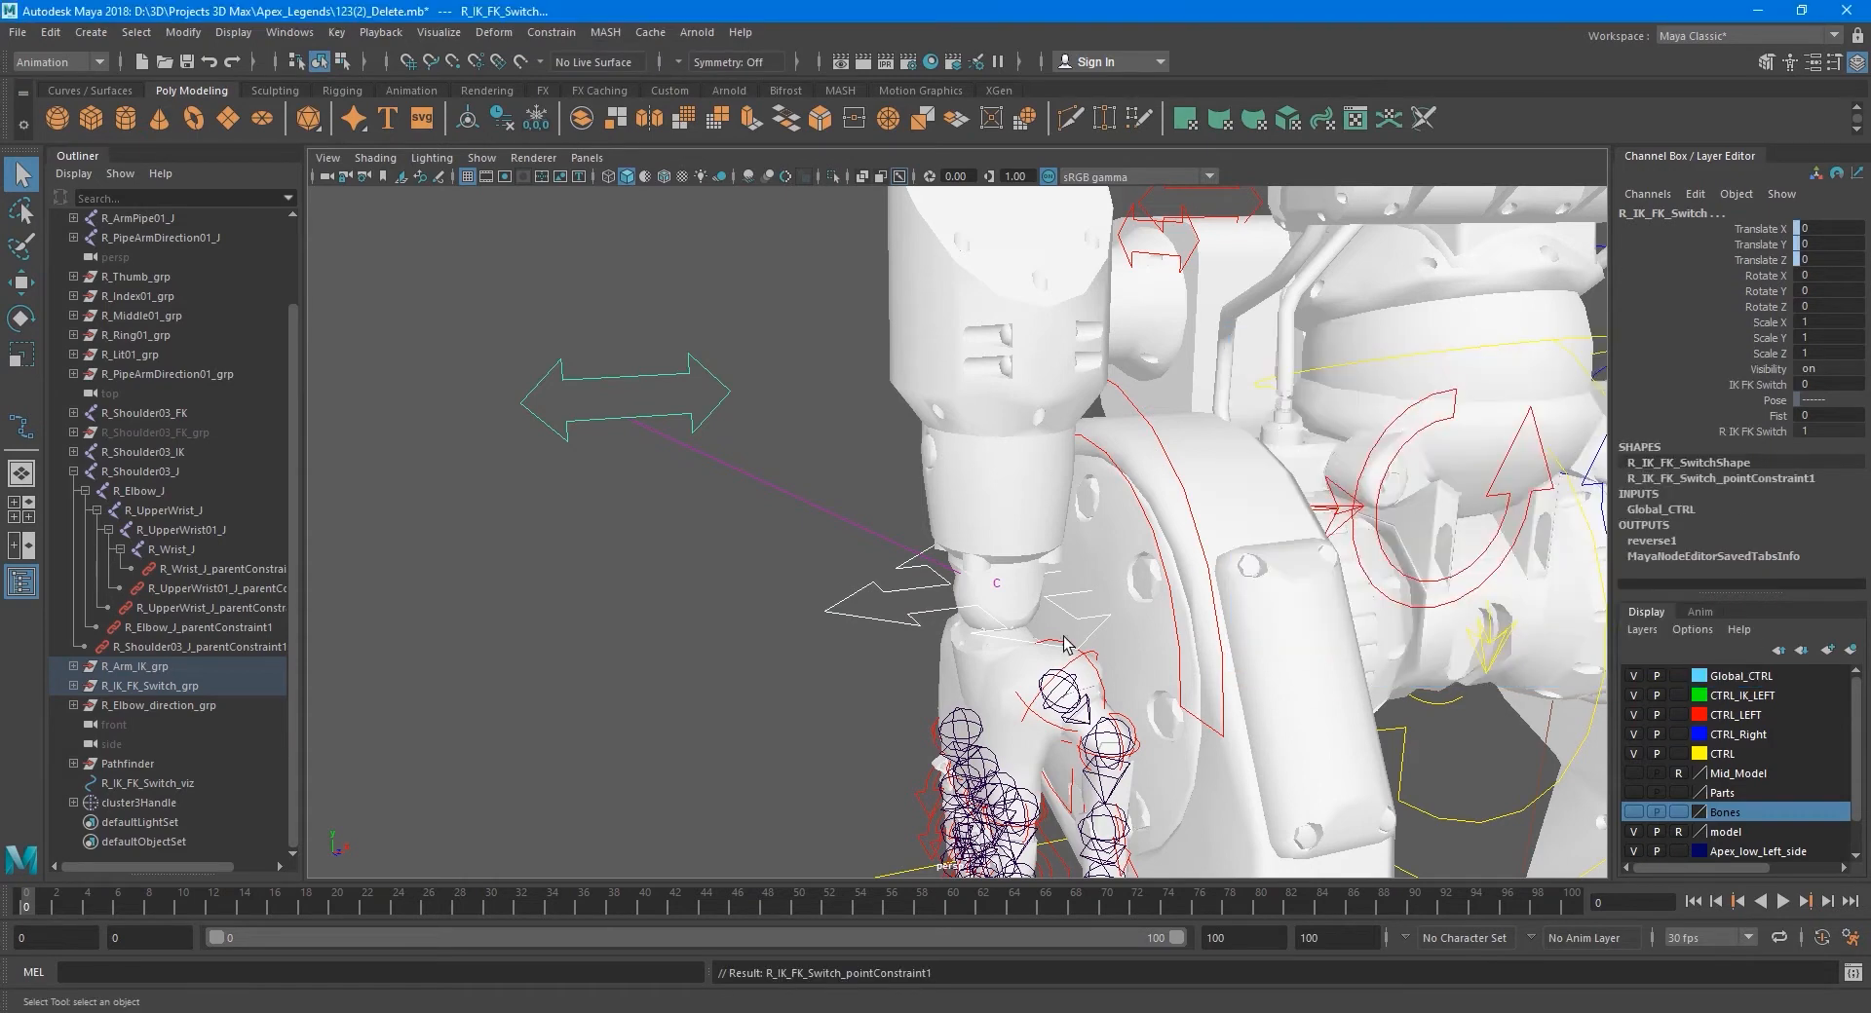
- Test-move and test-rotate R_Arm_IK_CTRL to check that the switch control follows, restoring its pose
left_click(919, 612)
scroll(921, 614, "down", 4)
key("w")
left_click_drag(921, 614, 798, 593, "alt")
key("ctrl+z")
key("e")
mouse_move(927, 631)
left_mouse_down()
mouse_move(921, 616)
mouse_move(967, 628)
mouse_move(951, 620)
left_mouse_up()
key("q")
scroll(951, 621, "up", 3)
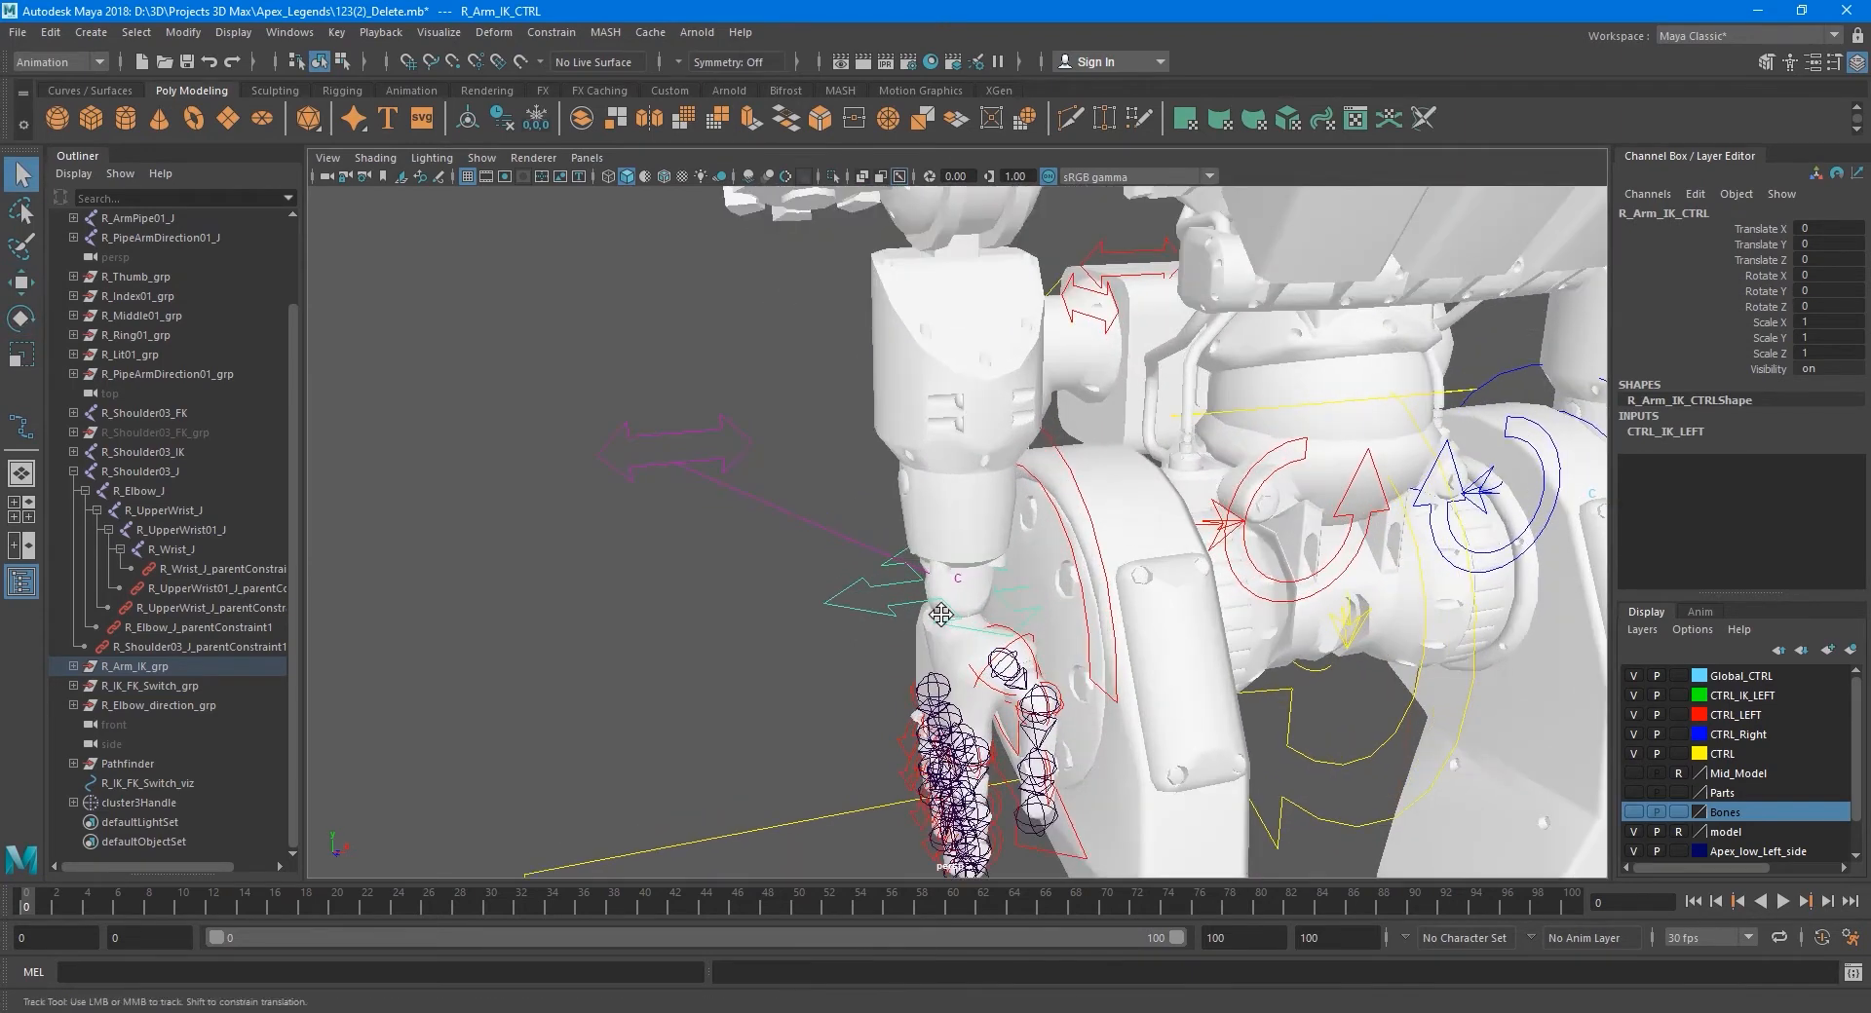
- Move R_Arm_IK_CTRL away from the body once more and undo the move
middle_click_drag(944, 617, 920, 589, "alt")
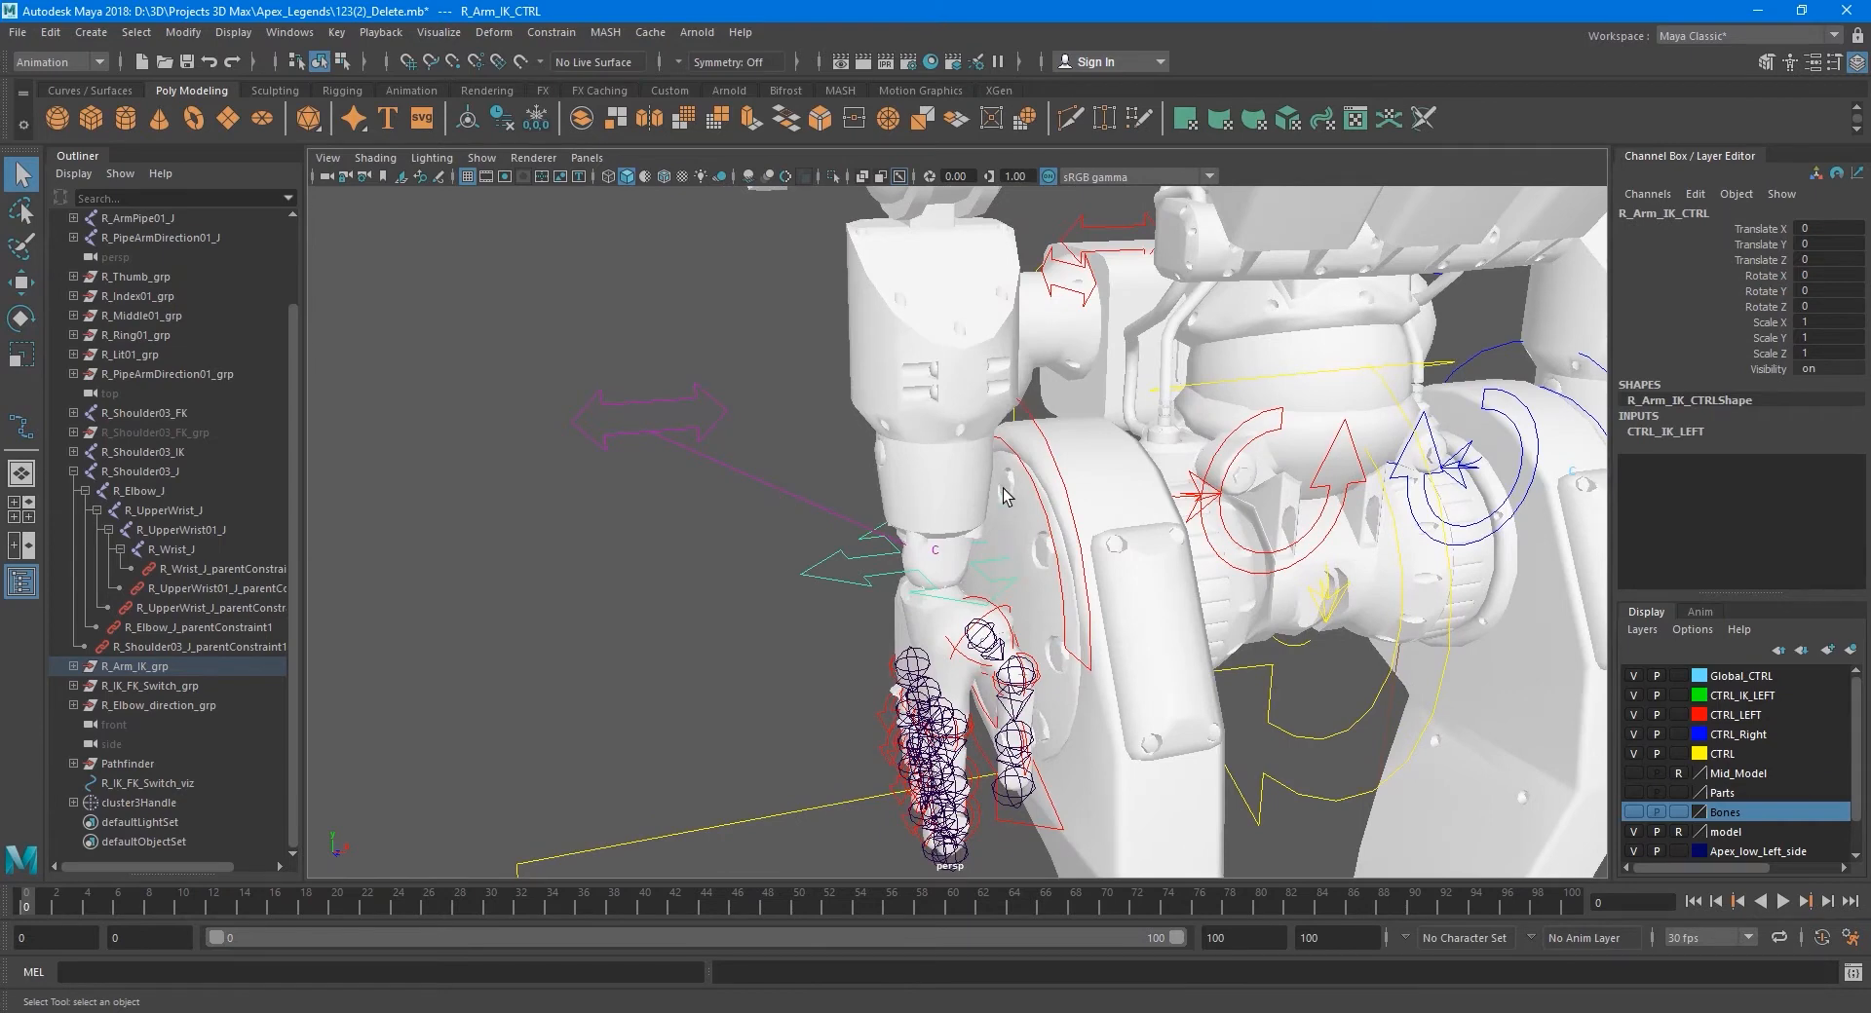
middle_click_drag(975, 533, 1023, 537, "alt")
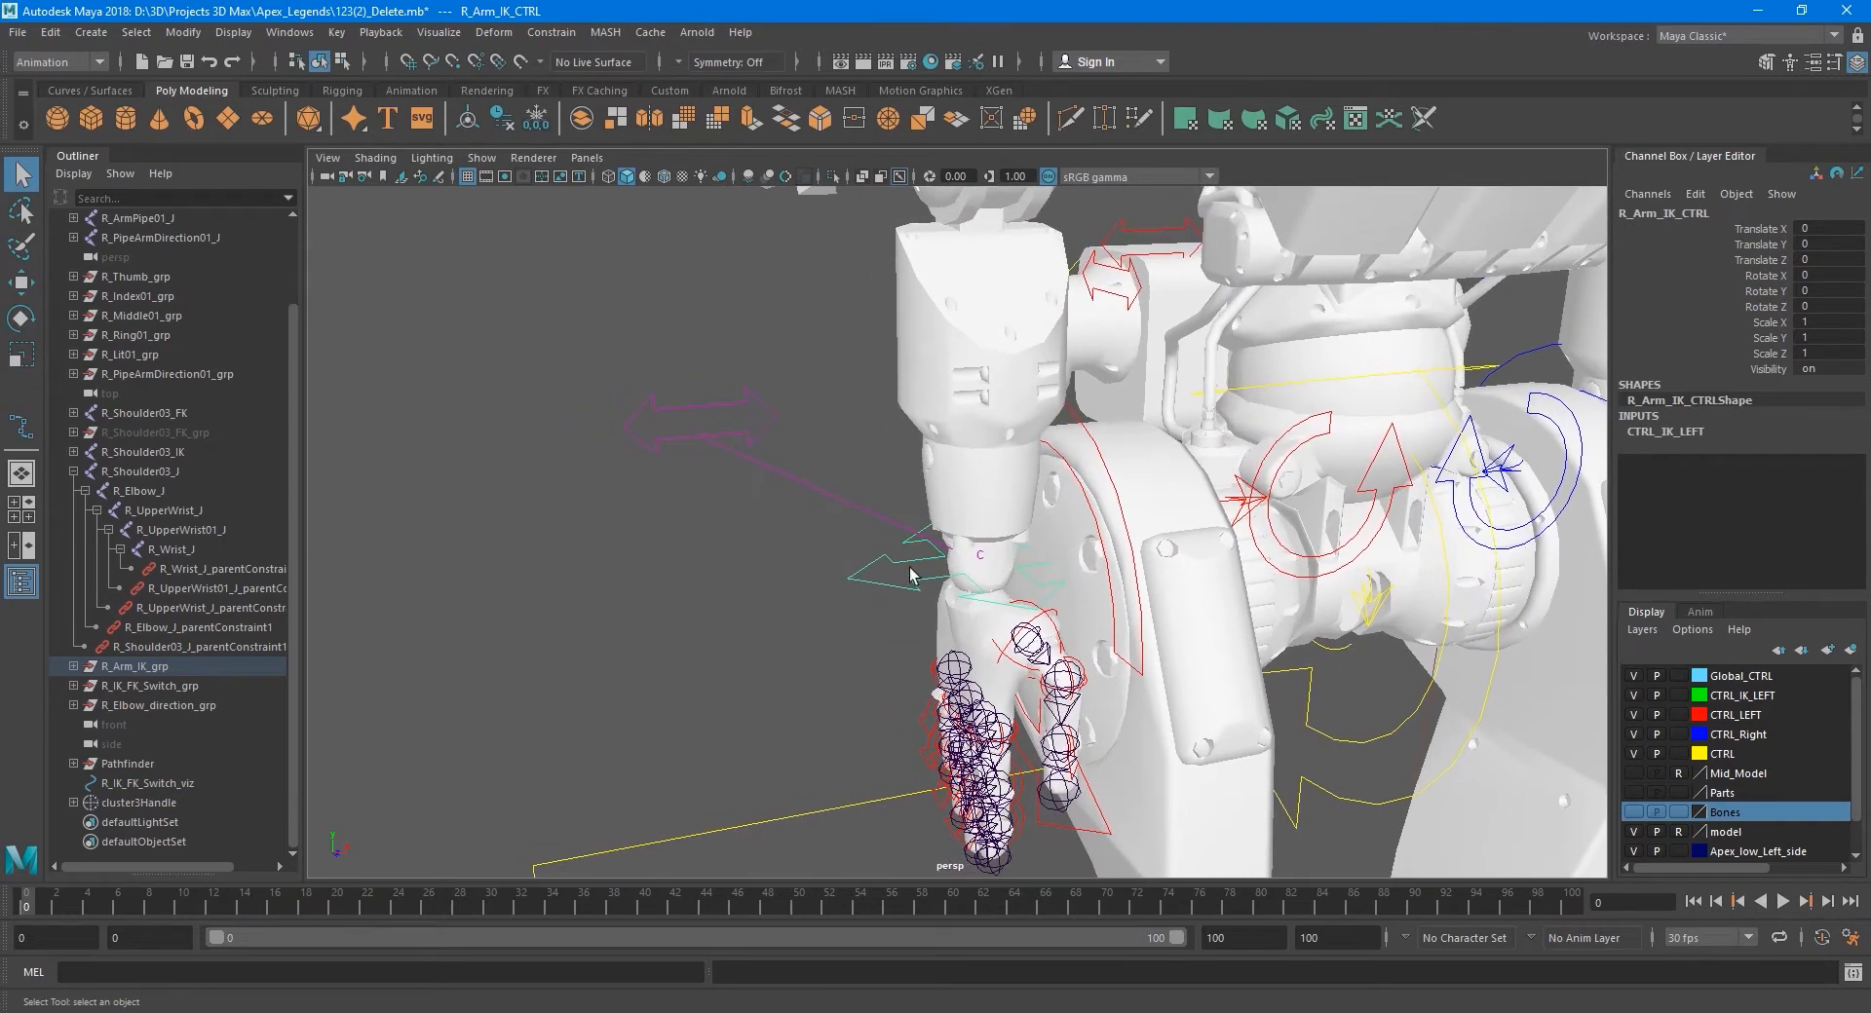
key("w")
left_click_drag(921, 612, 731, 505, "alt")
key("ctrl+z")
key("q")
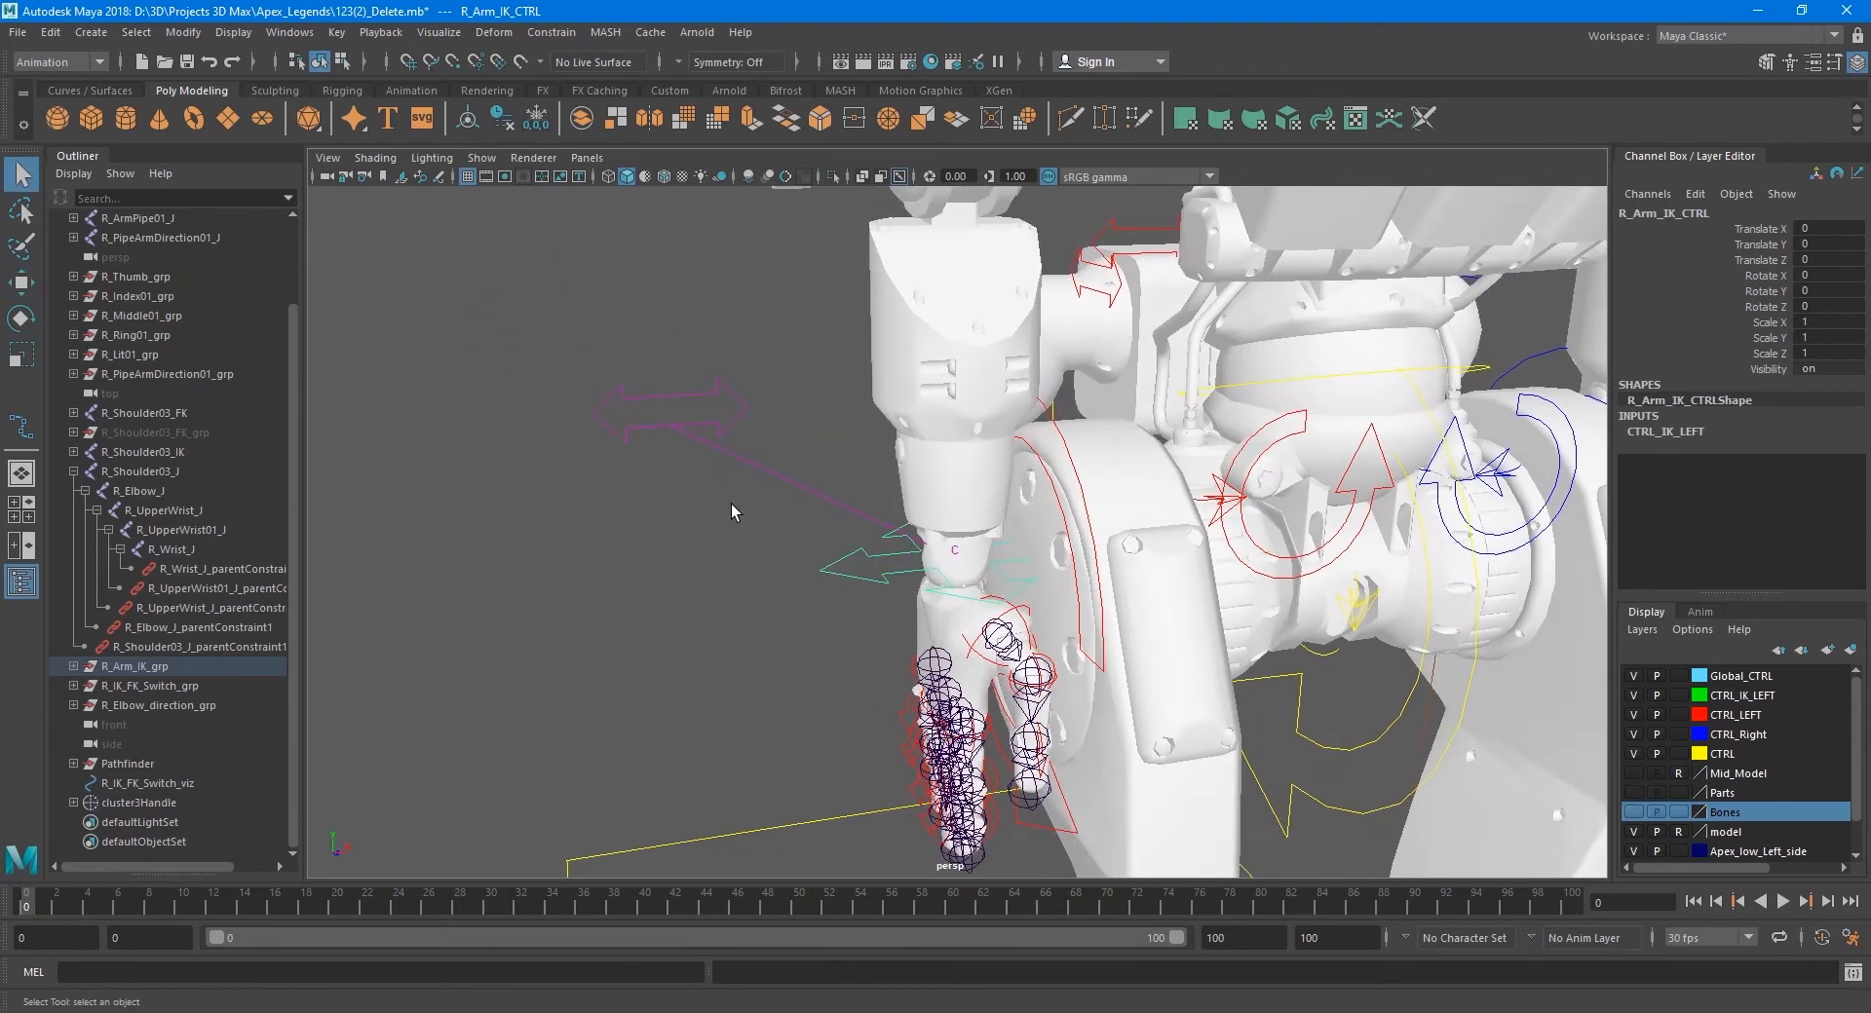
- Create a cluster on the R_IK_FK_Switch_viz curve's control vertex at the switch arrow
left_click(680, 435)
middle_click_drag(766, 495, 951, 569, "alt")
scroll(829, 517, "up", 5)
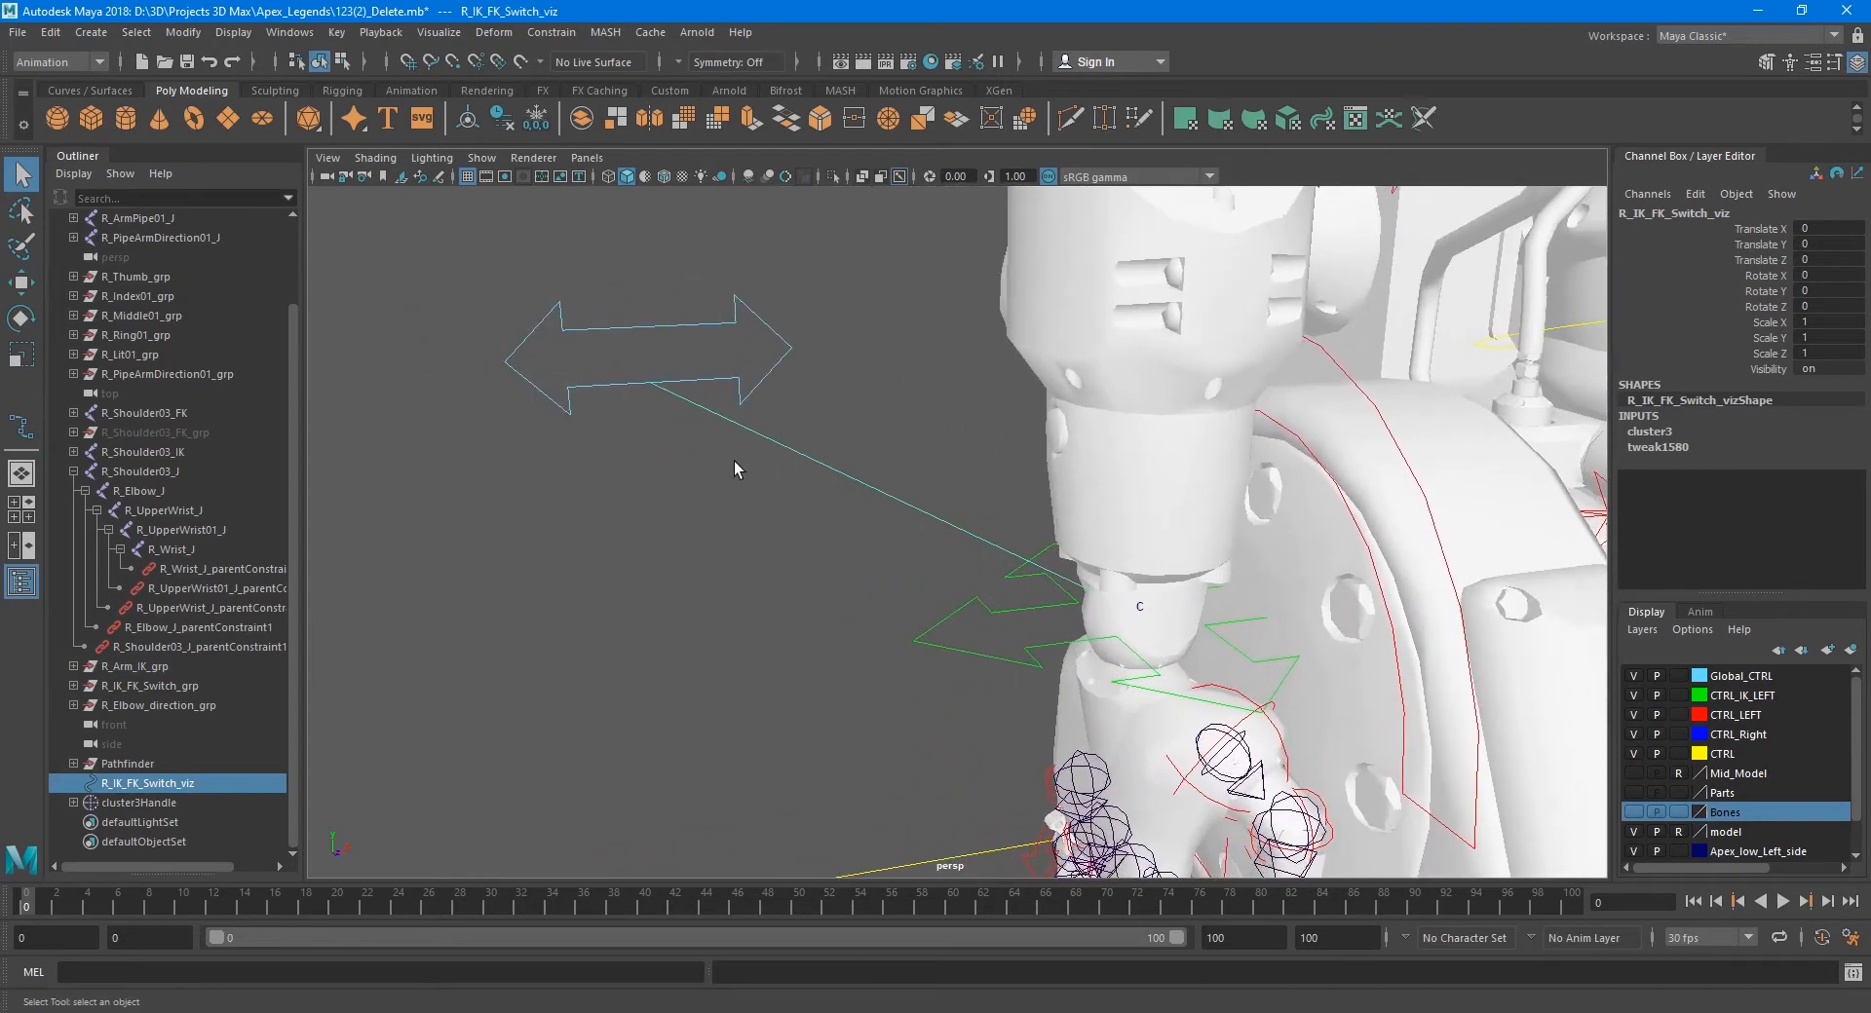
middle_click_drag(716, 431, 852, 497, "alt")
right_click_drag(851, 493, 733, 488)
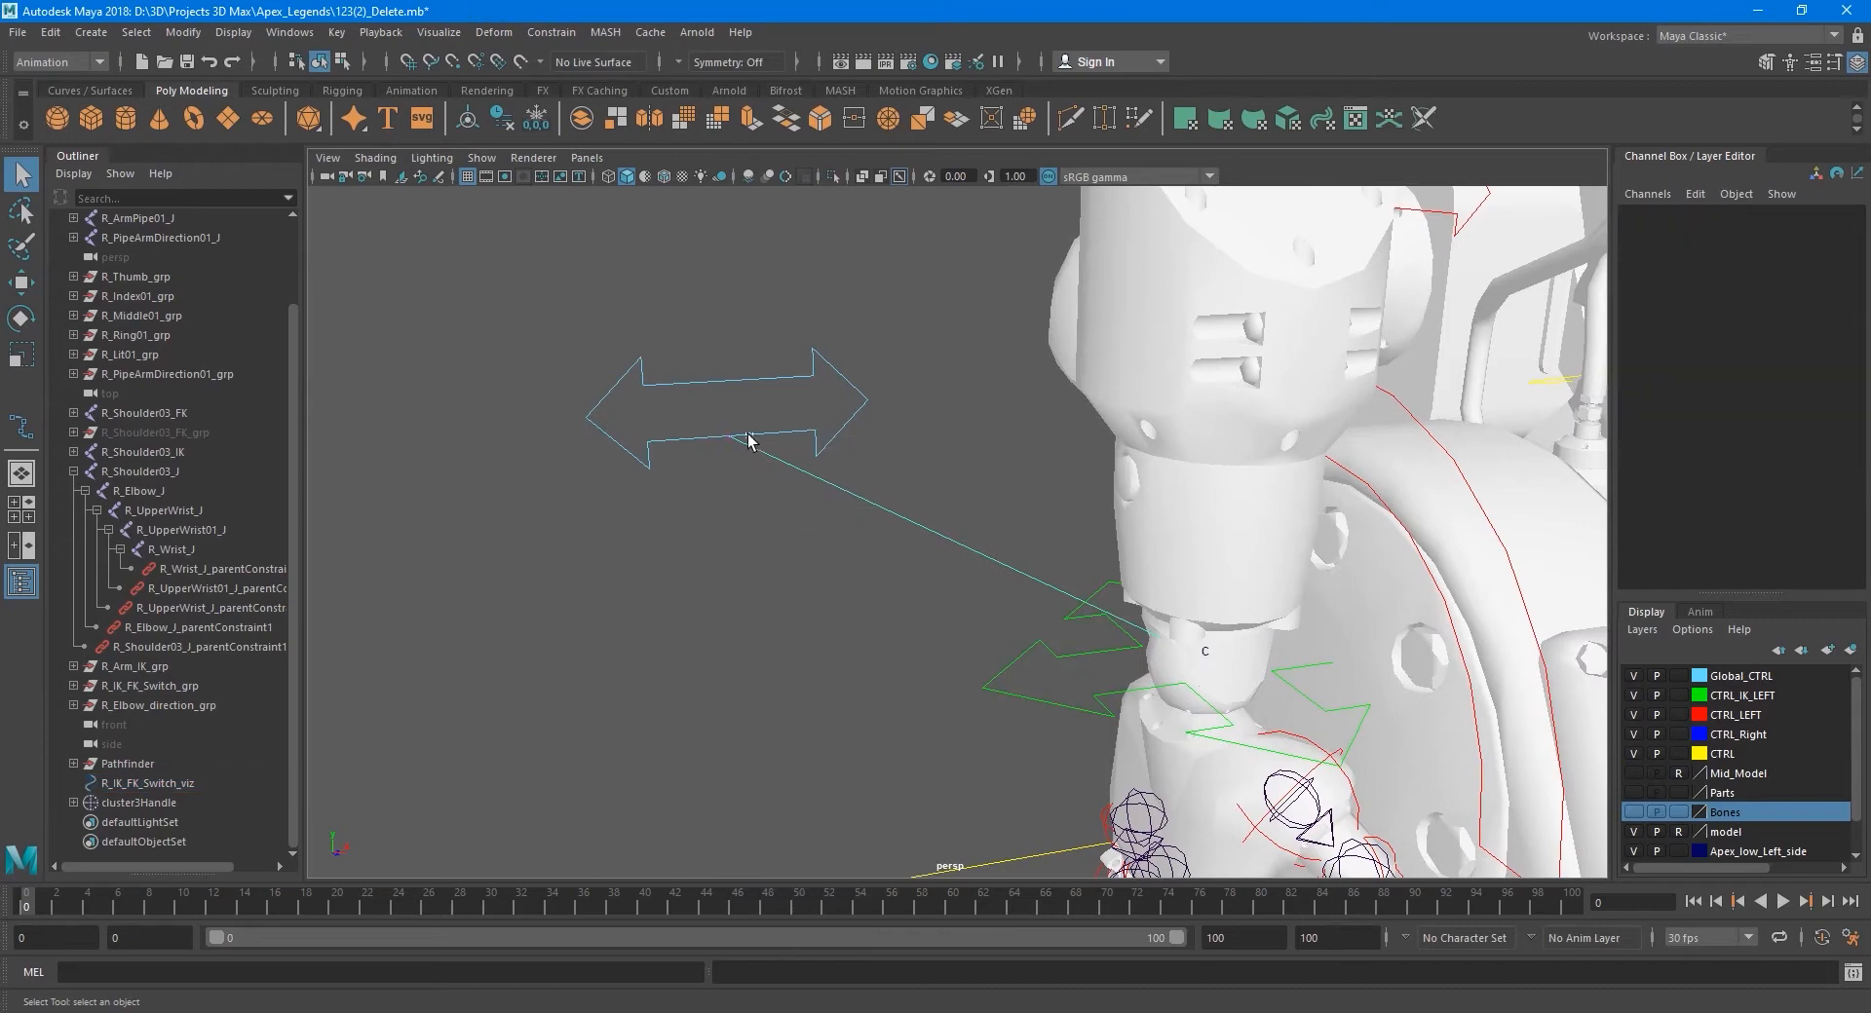
left_click_drag(752, 432, 711, 479)
middle_click_drag(744, 447, 756, 502, "alt")
scroll(751, 490, "up", 4)
scroll(770, 505, "down", 3)
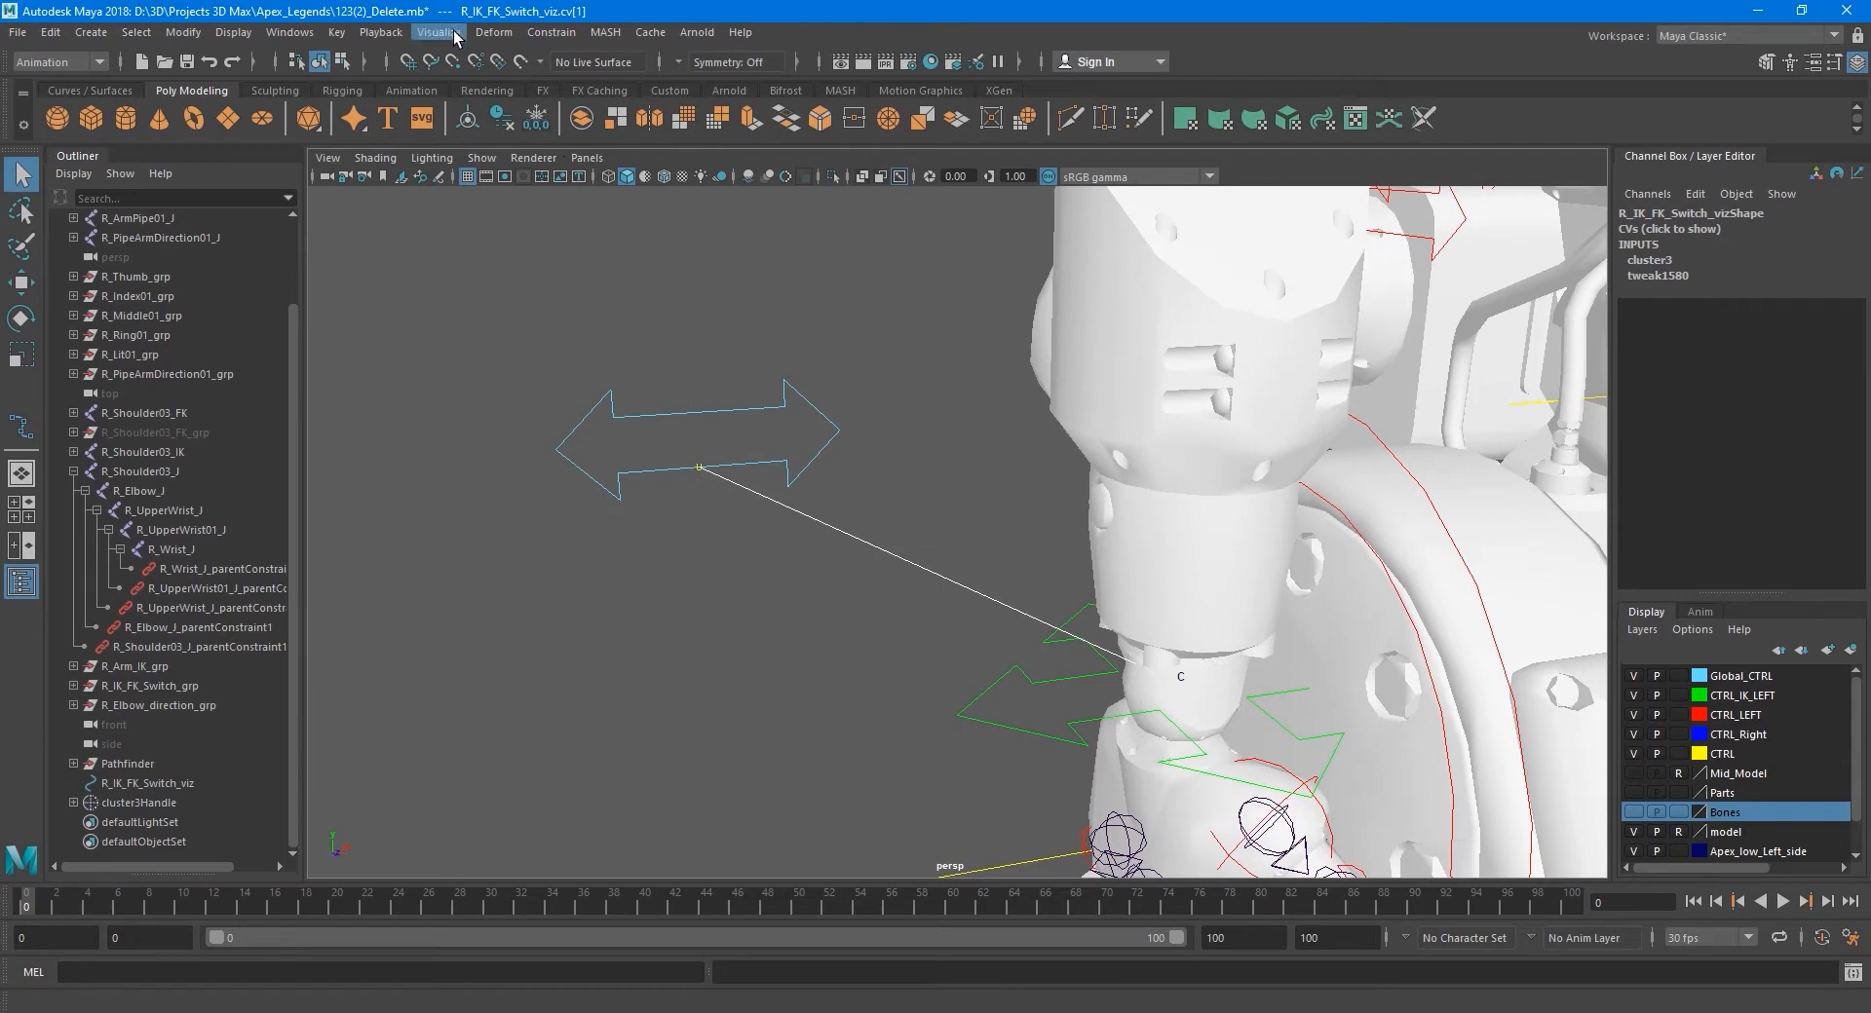
left_click(489, 35)
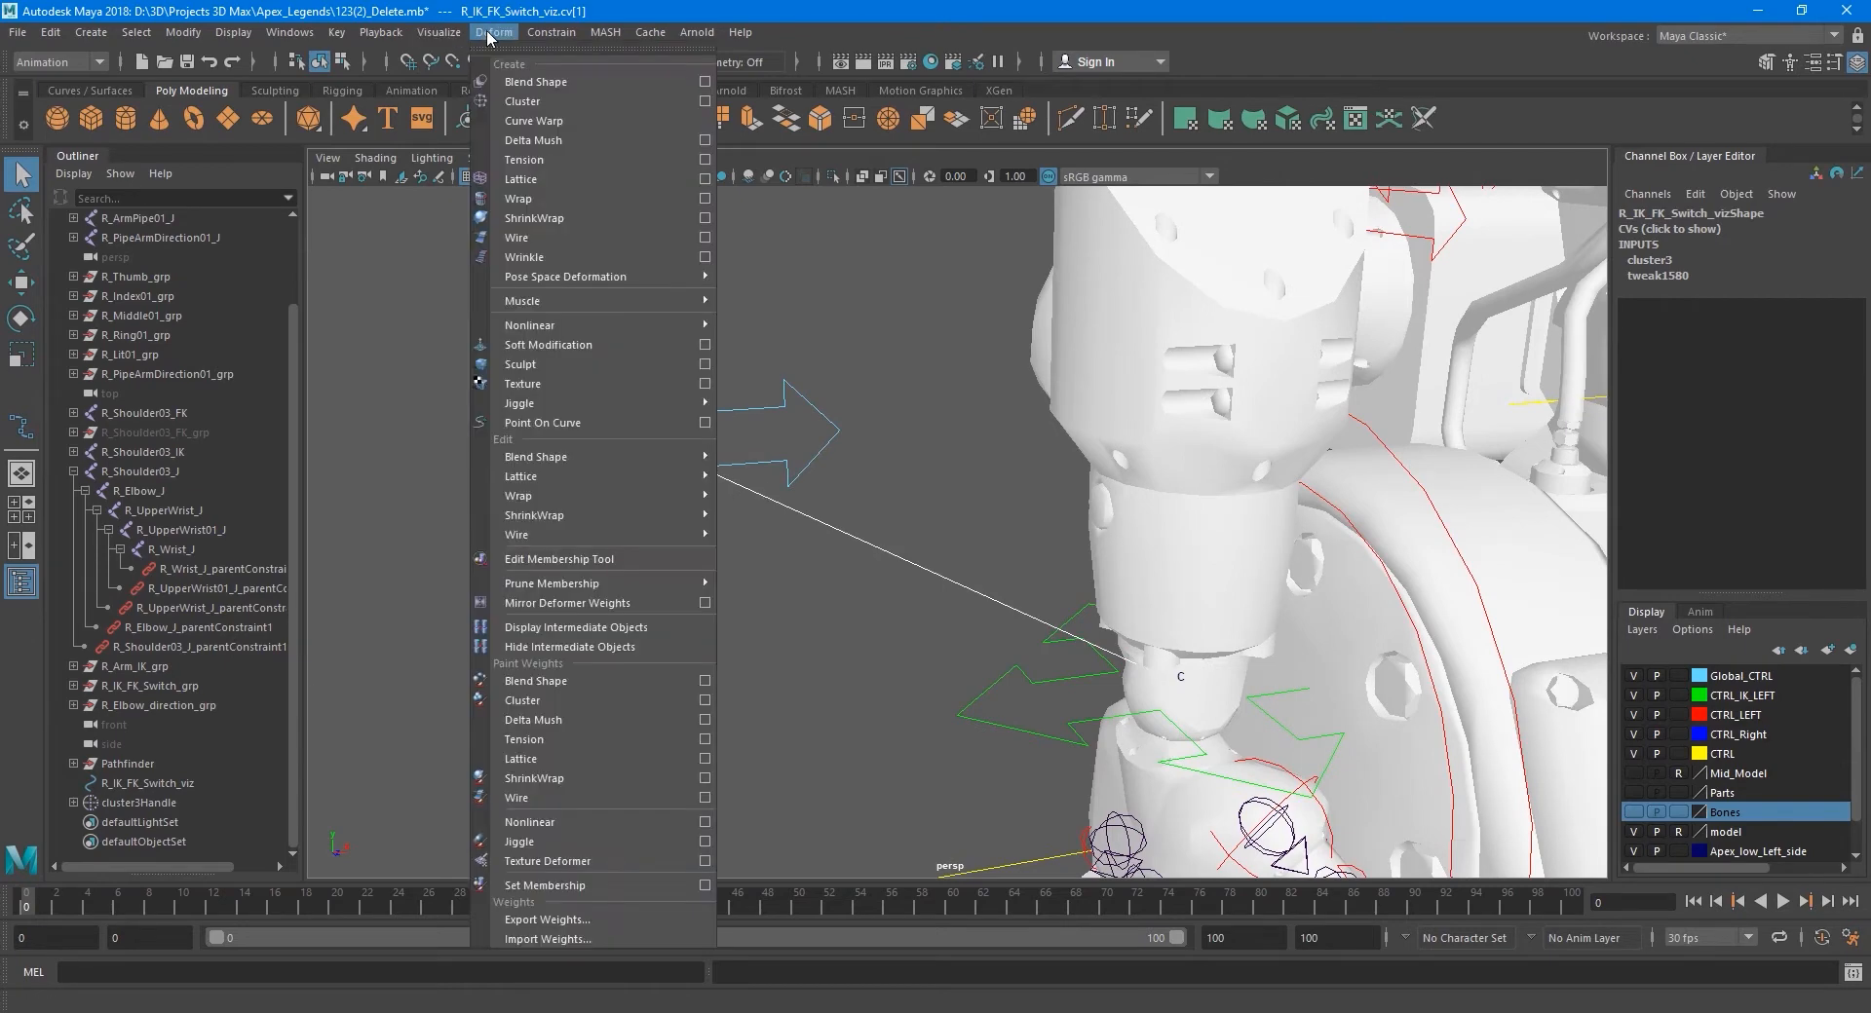
left_click(540, 103)
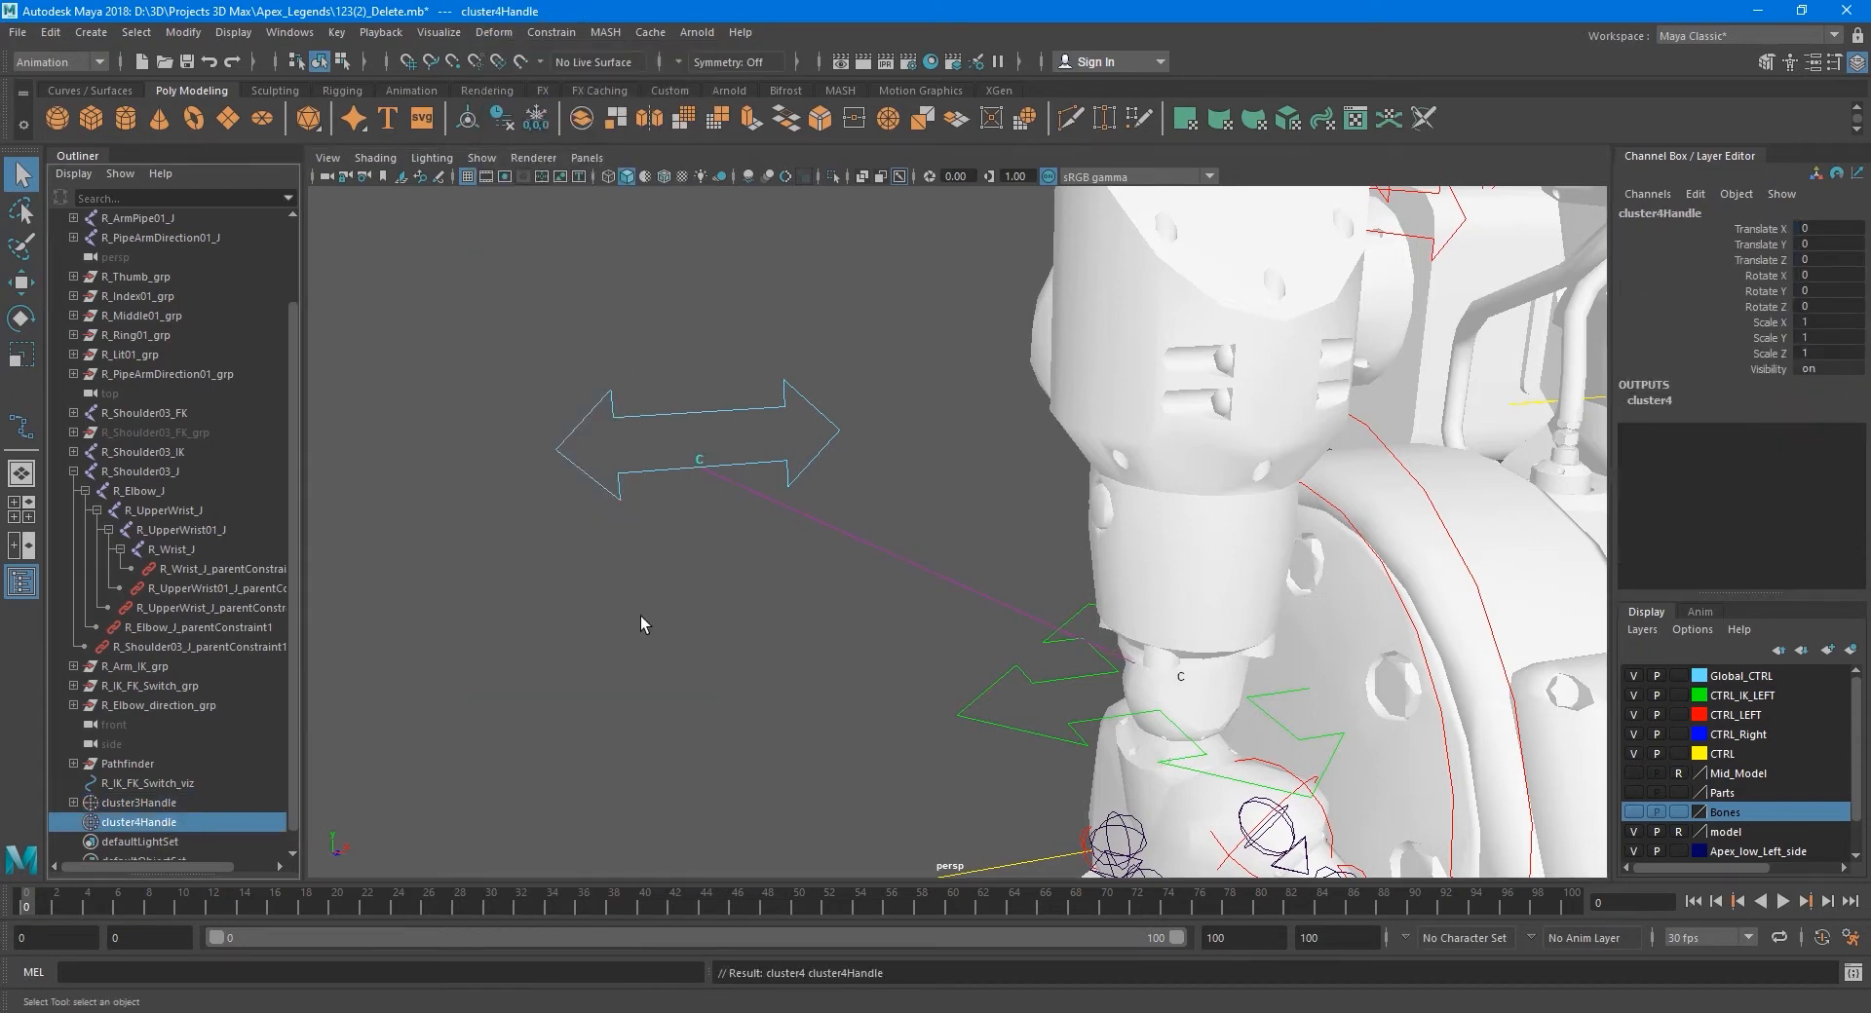
- Test-move cluster4Handle at the switch arrow and undo the move
key("w")
left_click_drag(761, 399, 829, 346)
key("ctrl+z")
key("q")
left_click_drag(1127, 663, 1083, 639, "alt")
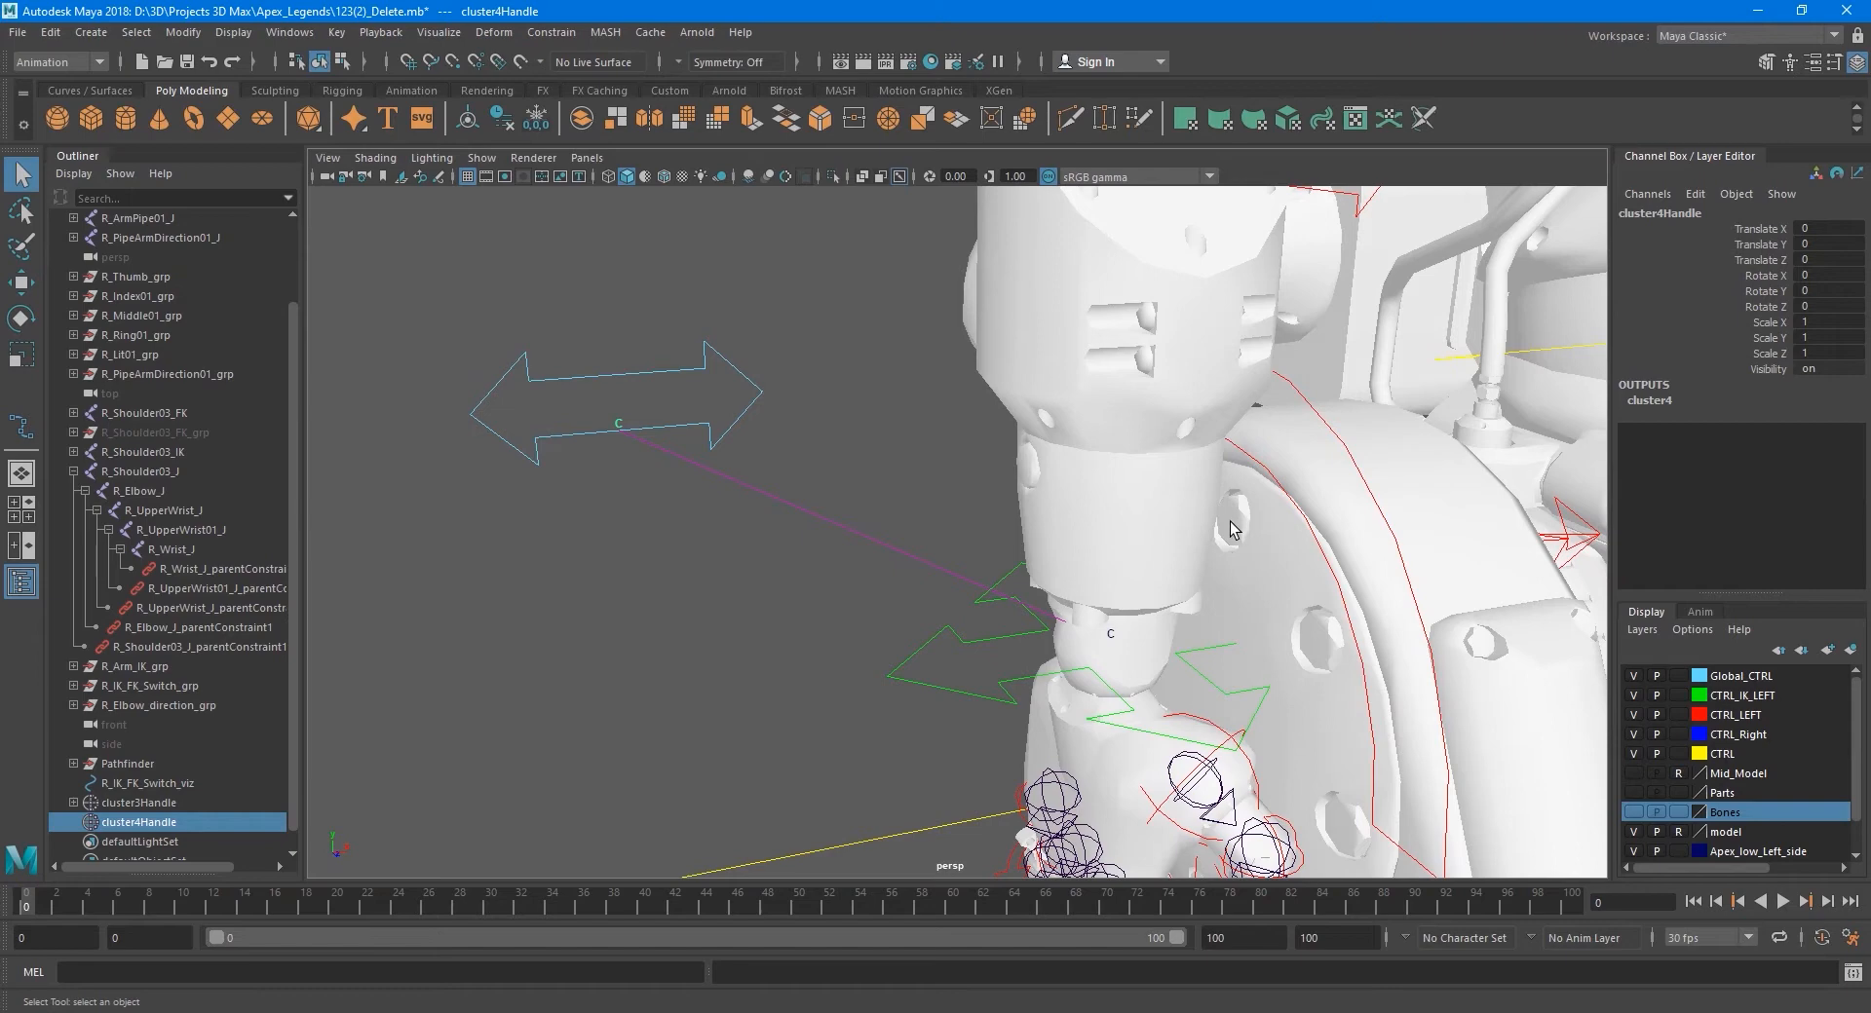
left_click_drag(828, 588, 828, 599, "alt")
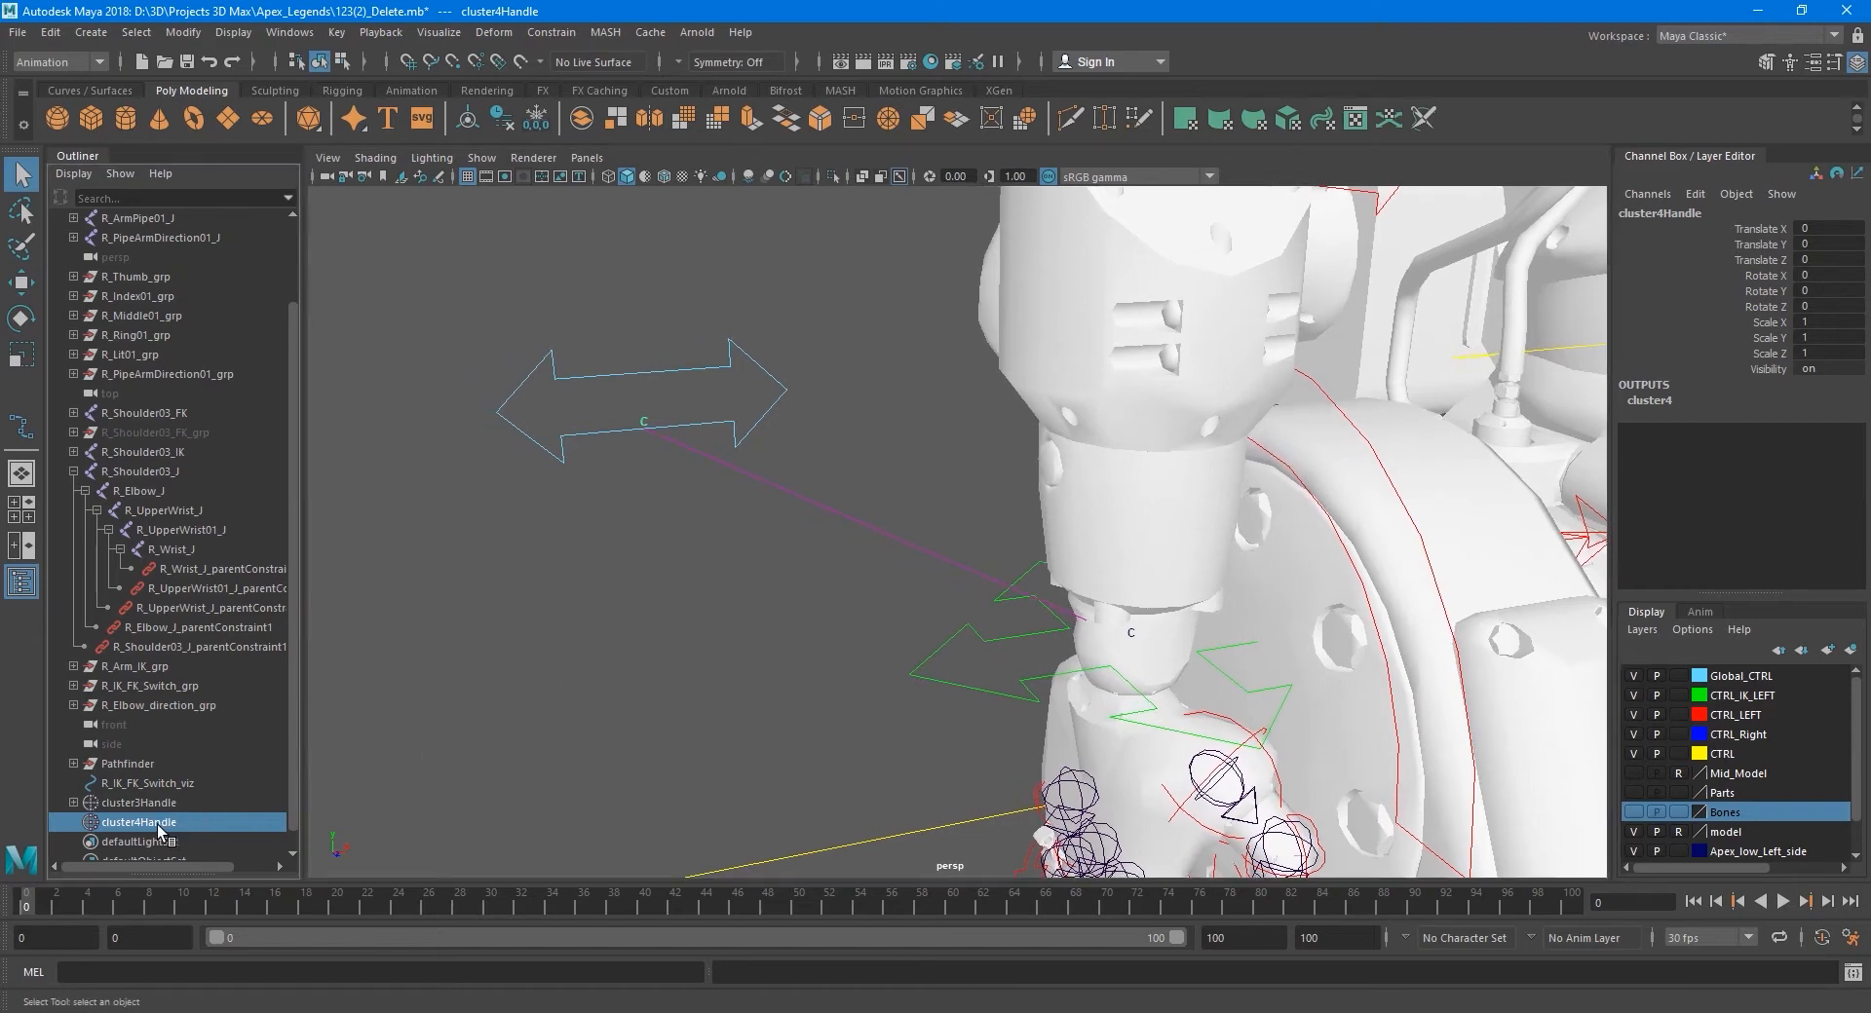
- Expand R_IK_FK_Switch_grp and parent cluster4Handle under the R_IK_FK_Switch control
left_click(589, 443)
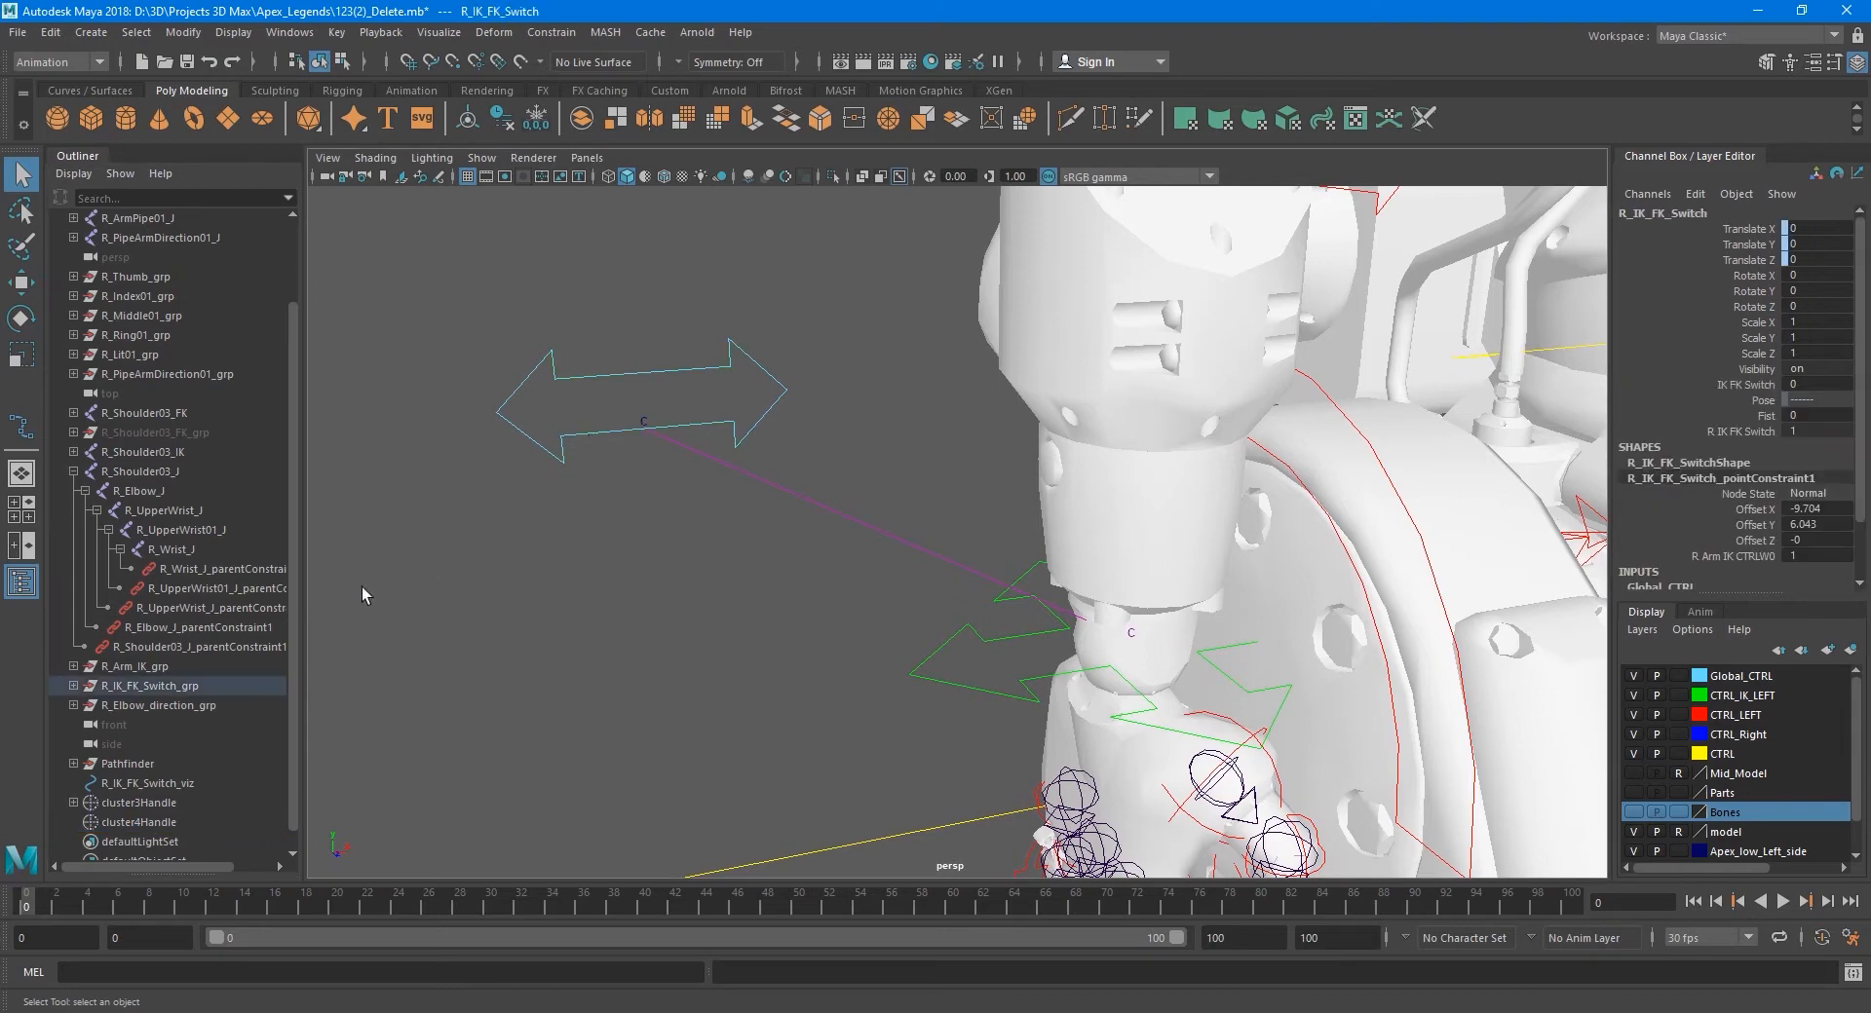
left_click(74, 686)
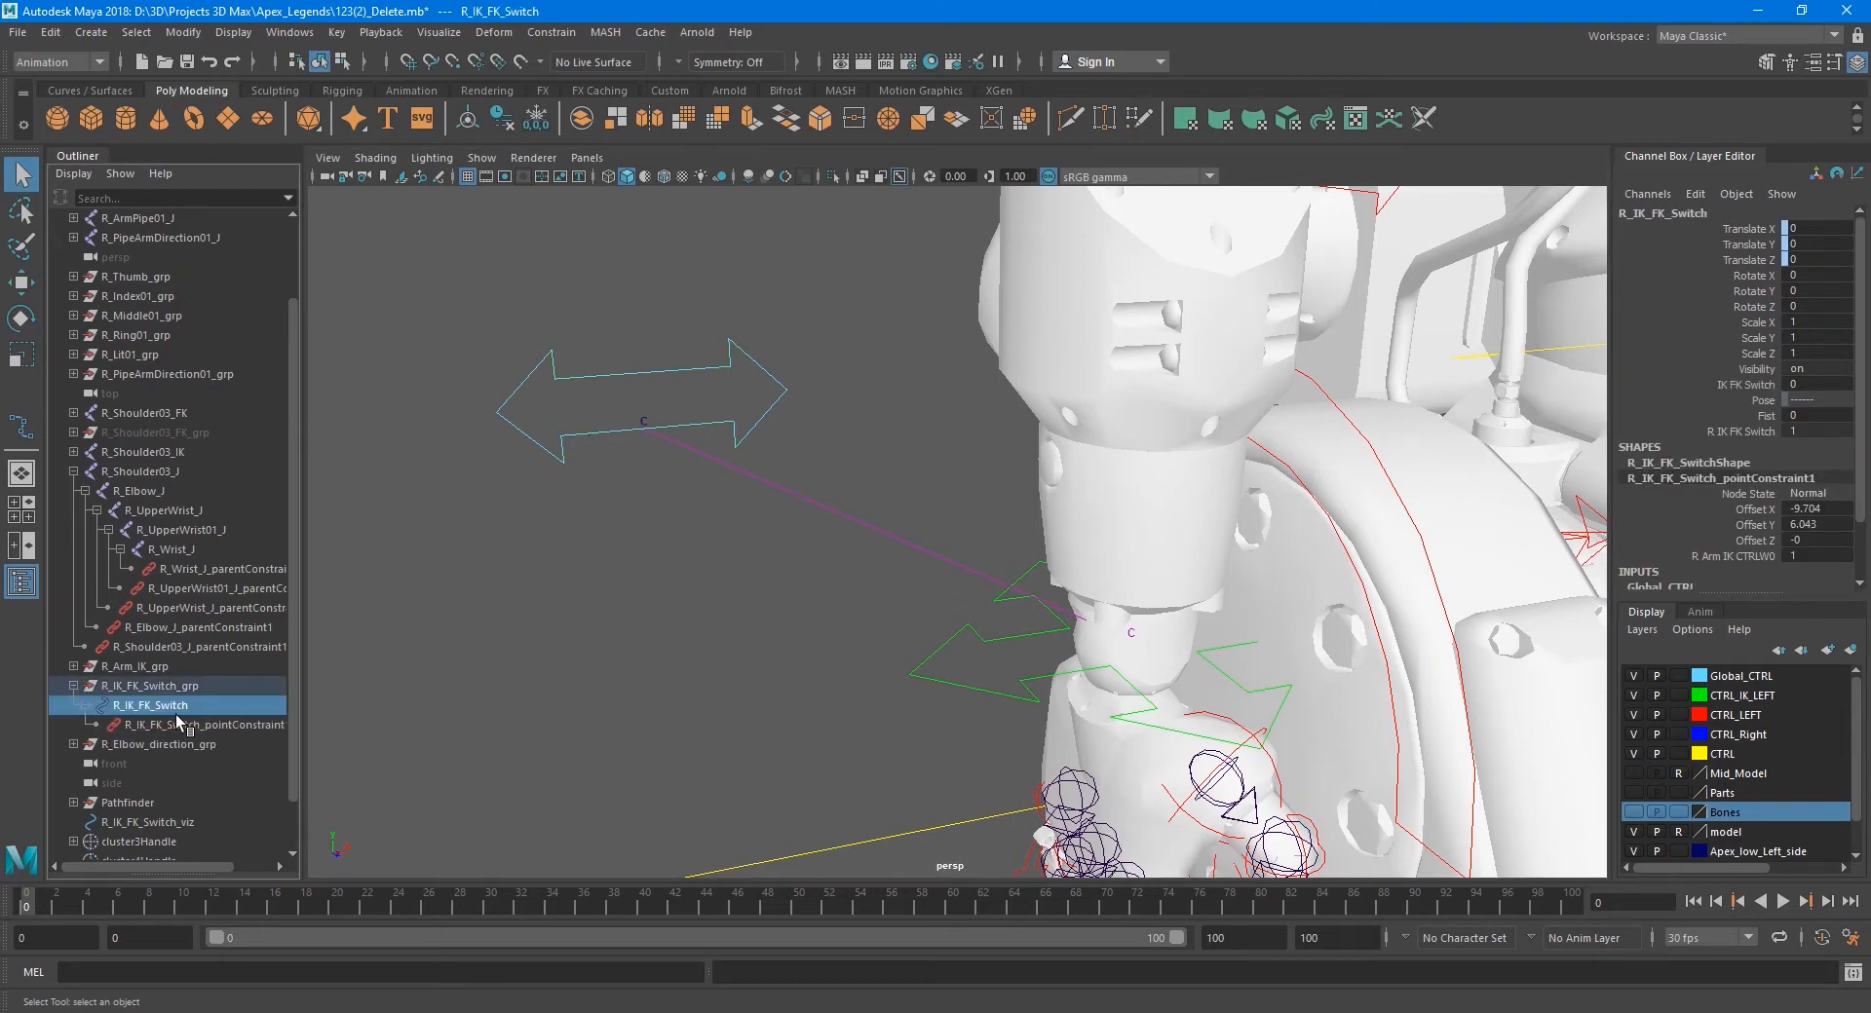
scroll(177, 721, "down", 1)
left_click(157, 803)
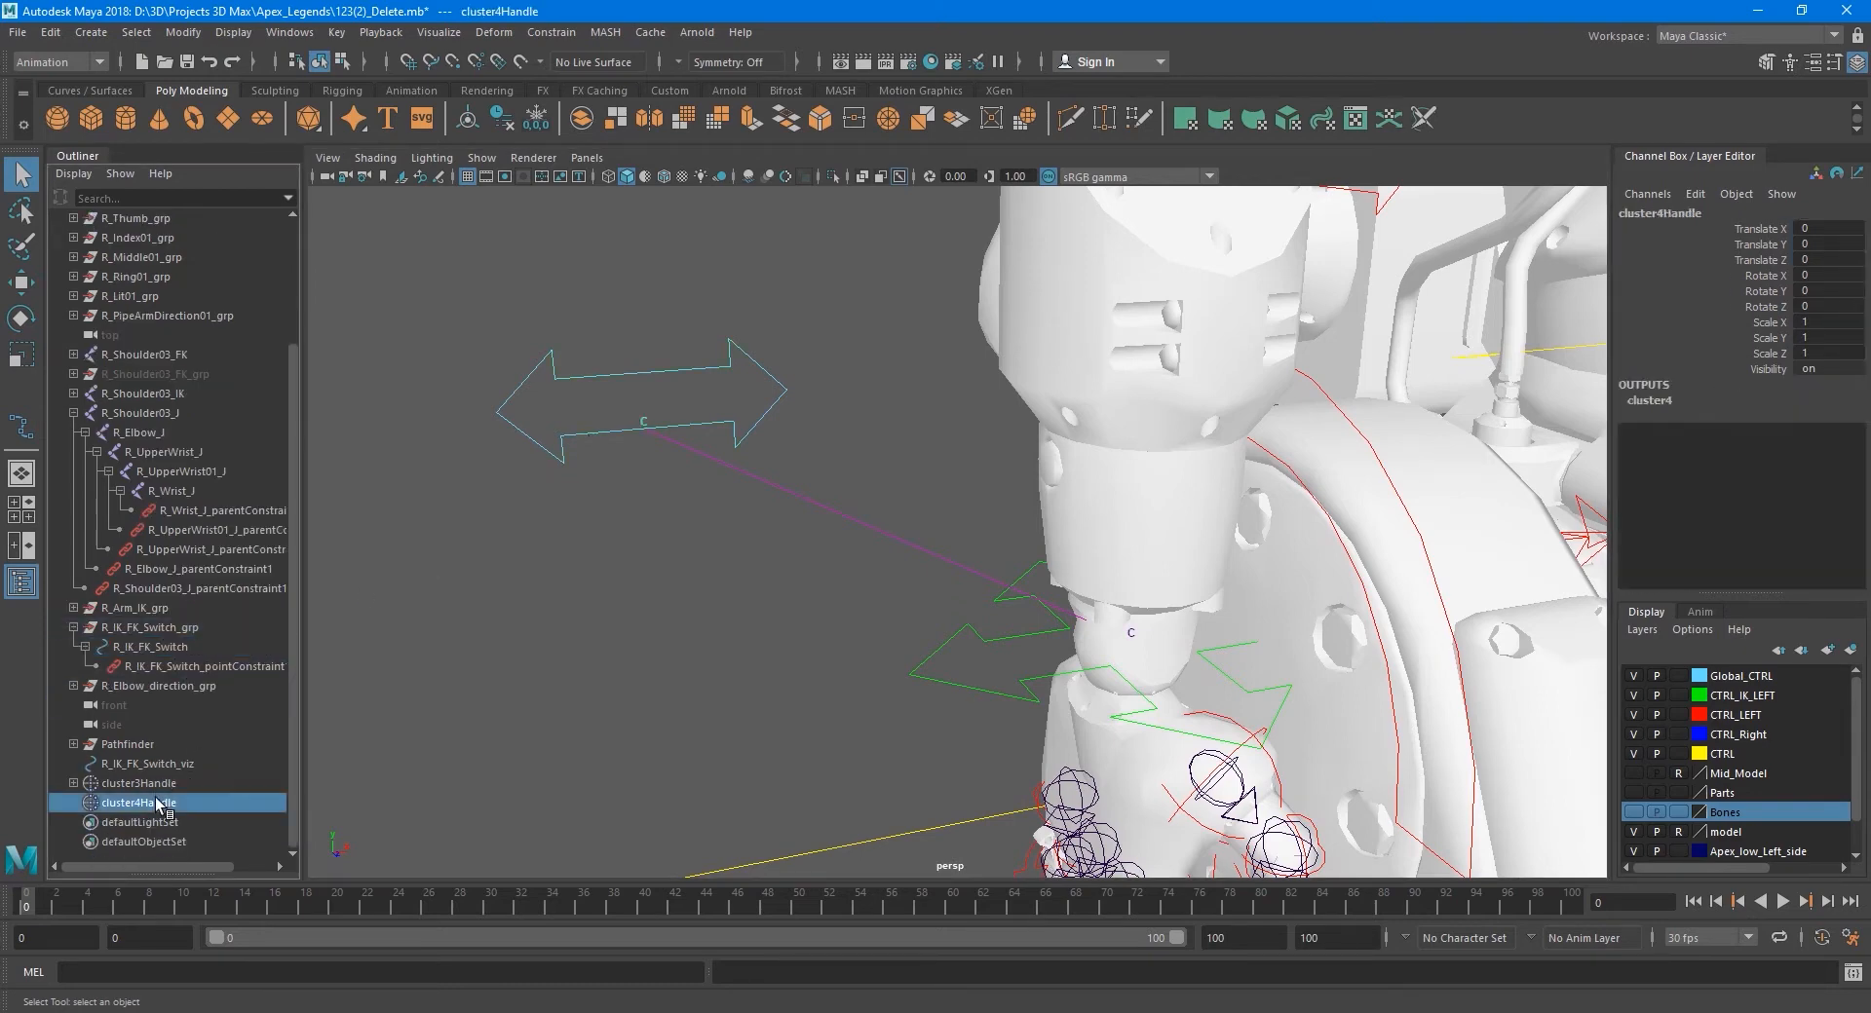
left_click(133, 631)
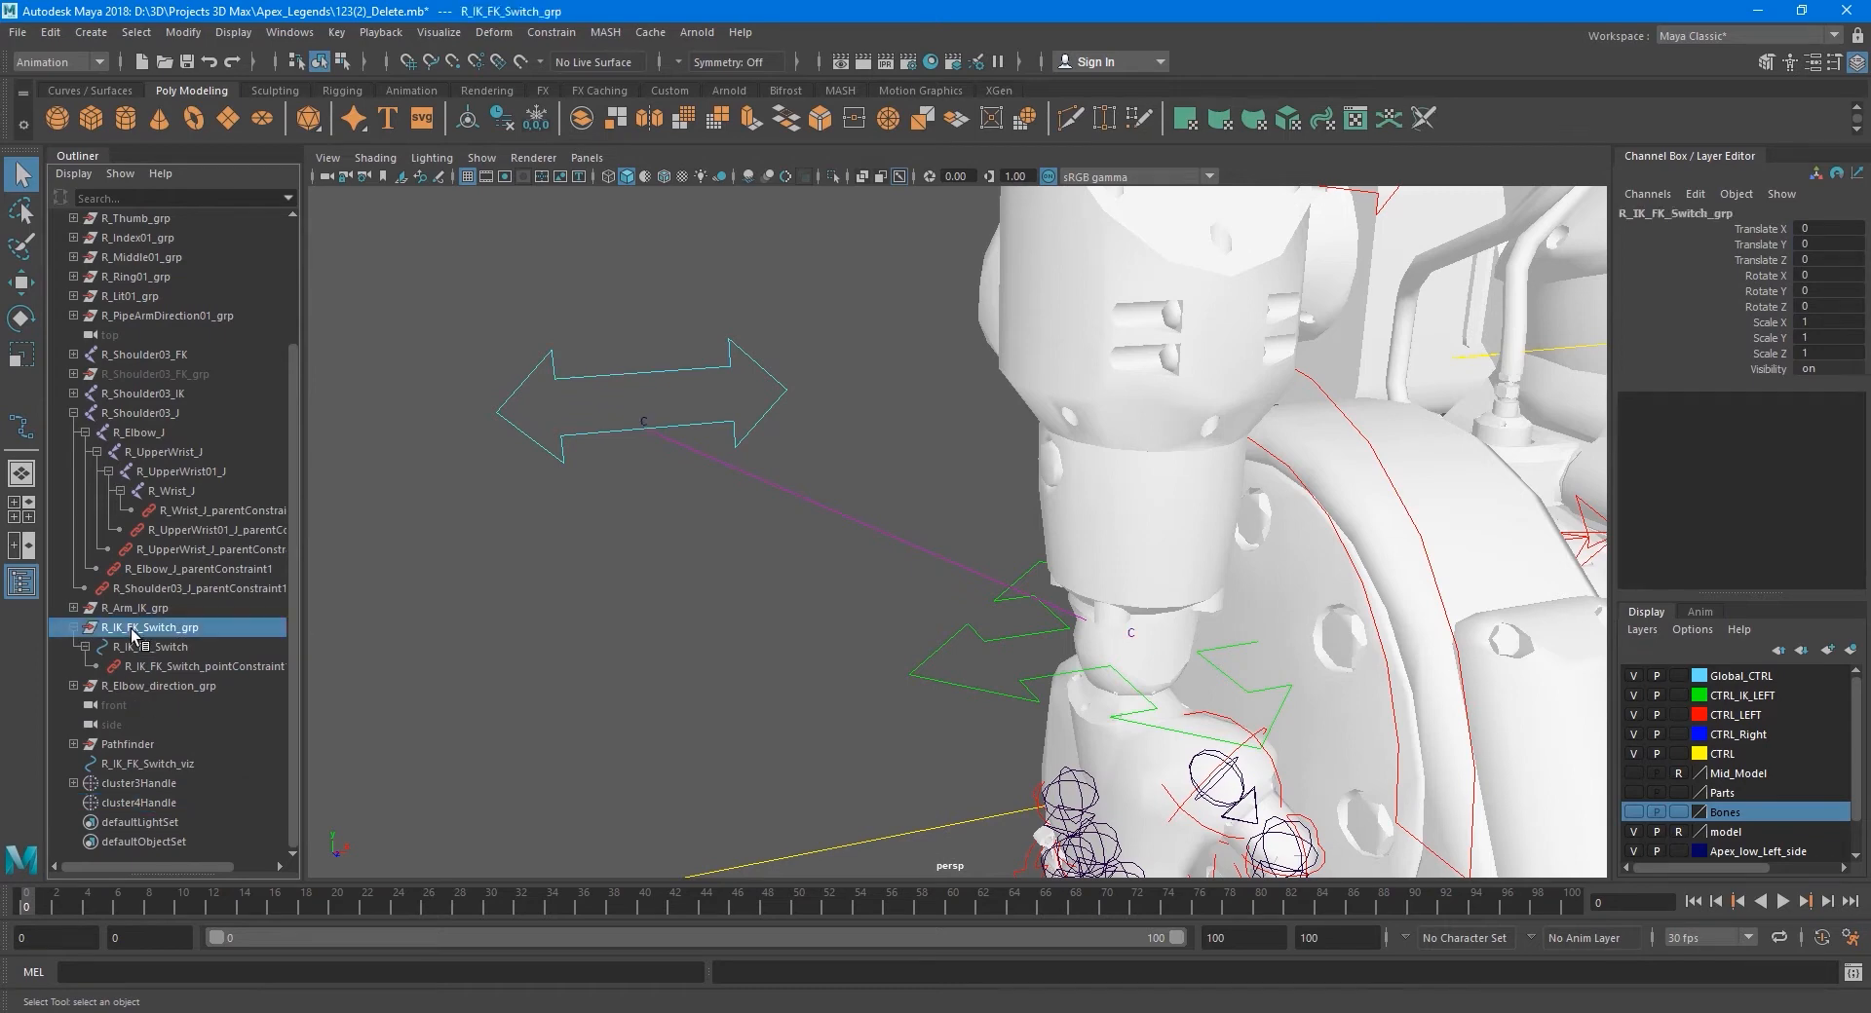
left_click(156, 805)
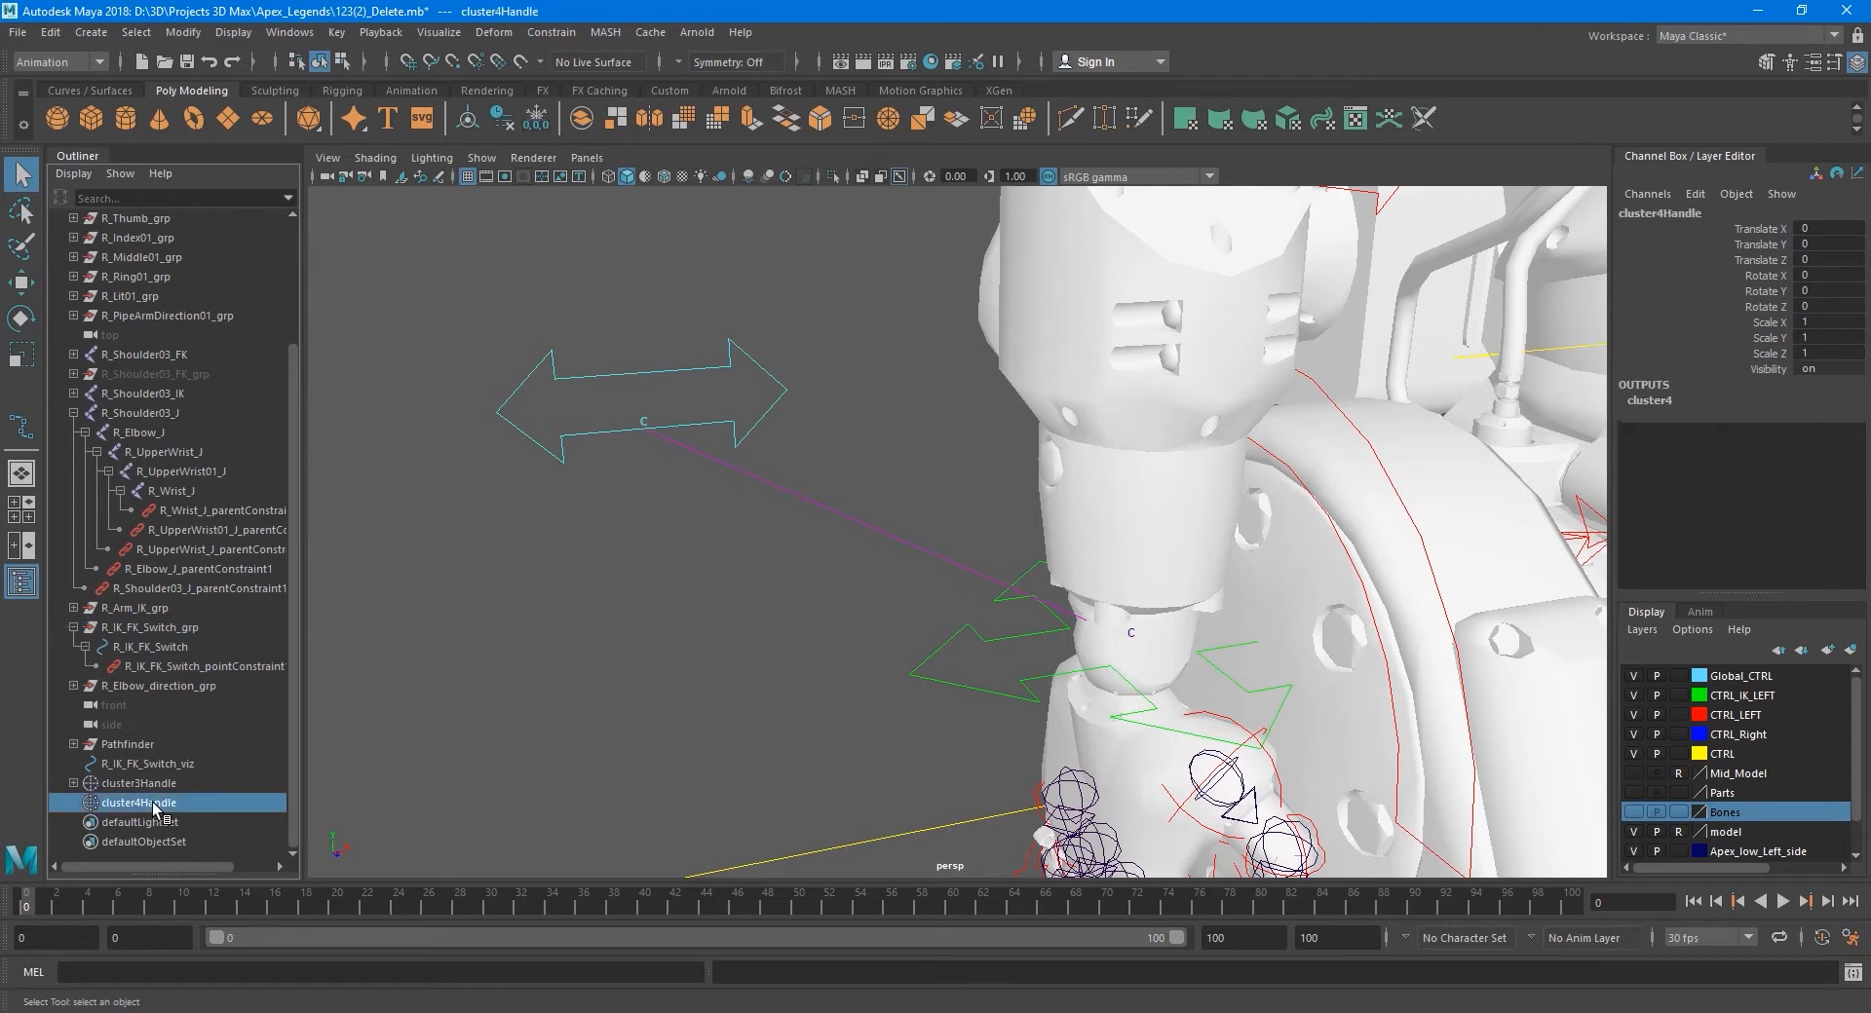
left_click_drag(199, 651, 198, 635)
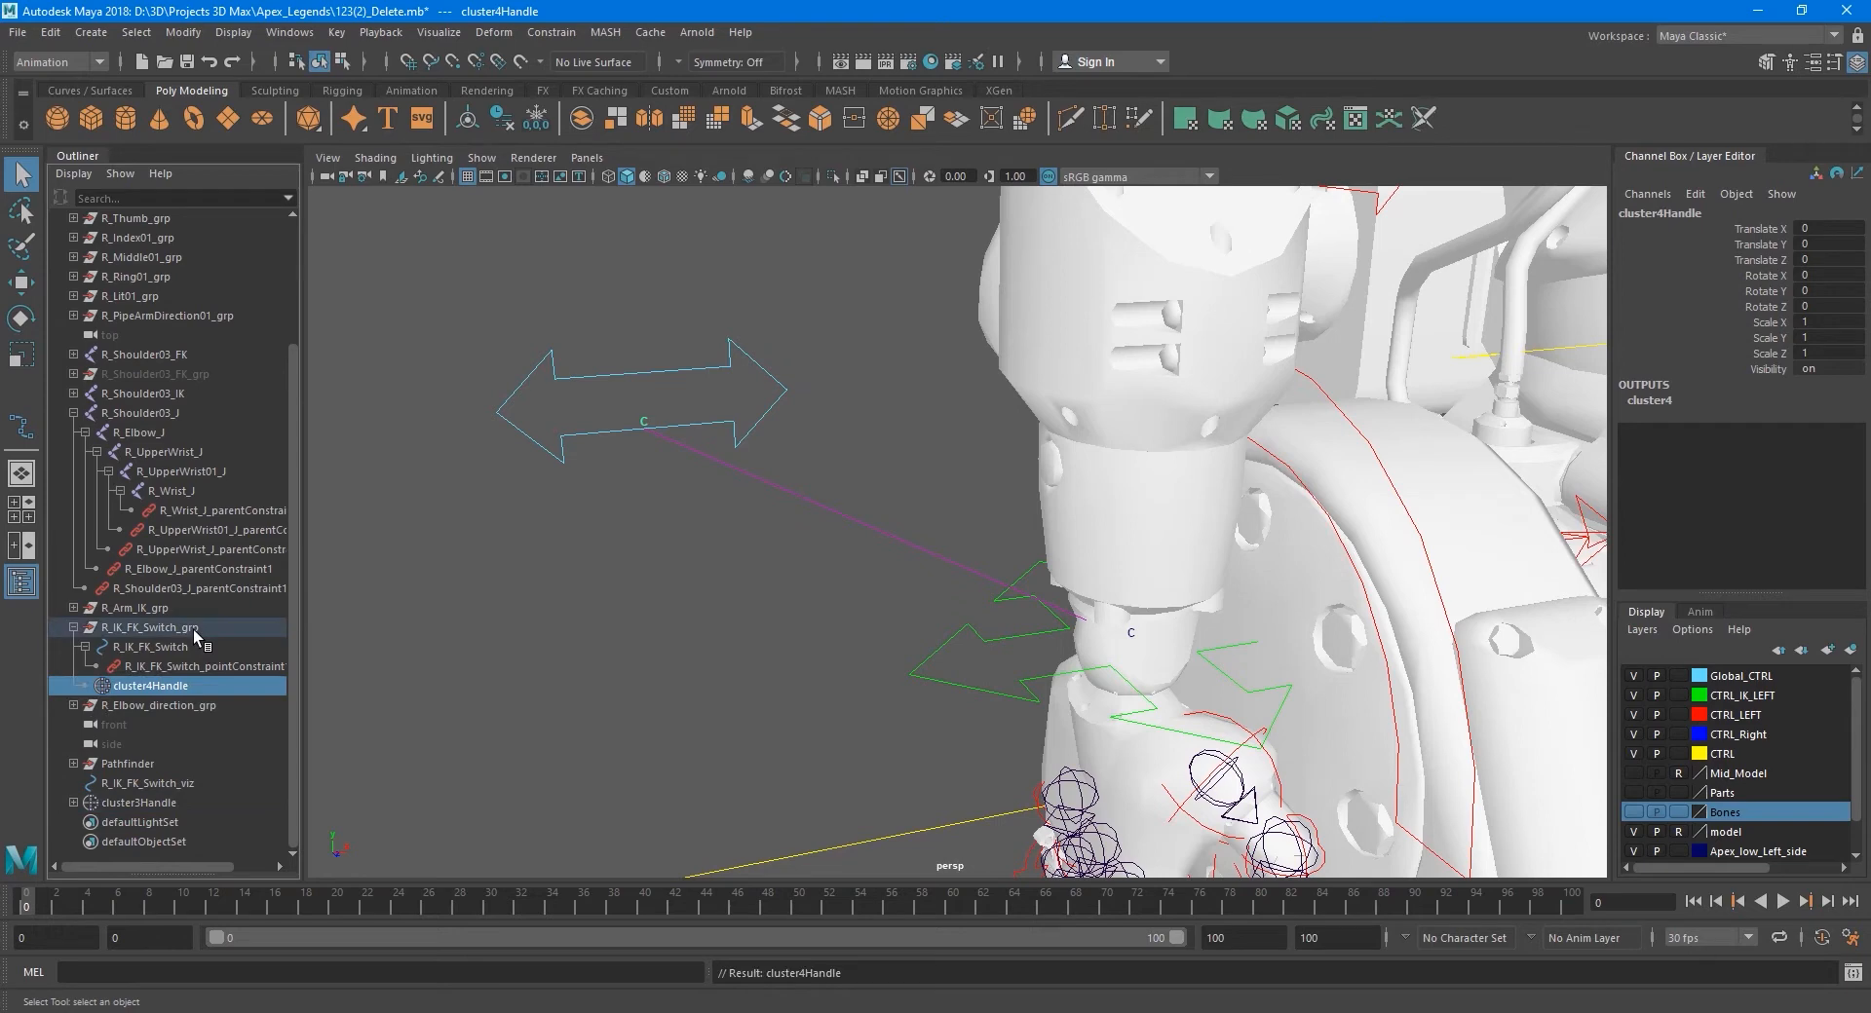
left_click_drag(152, 689, 171, 655)
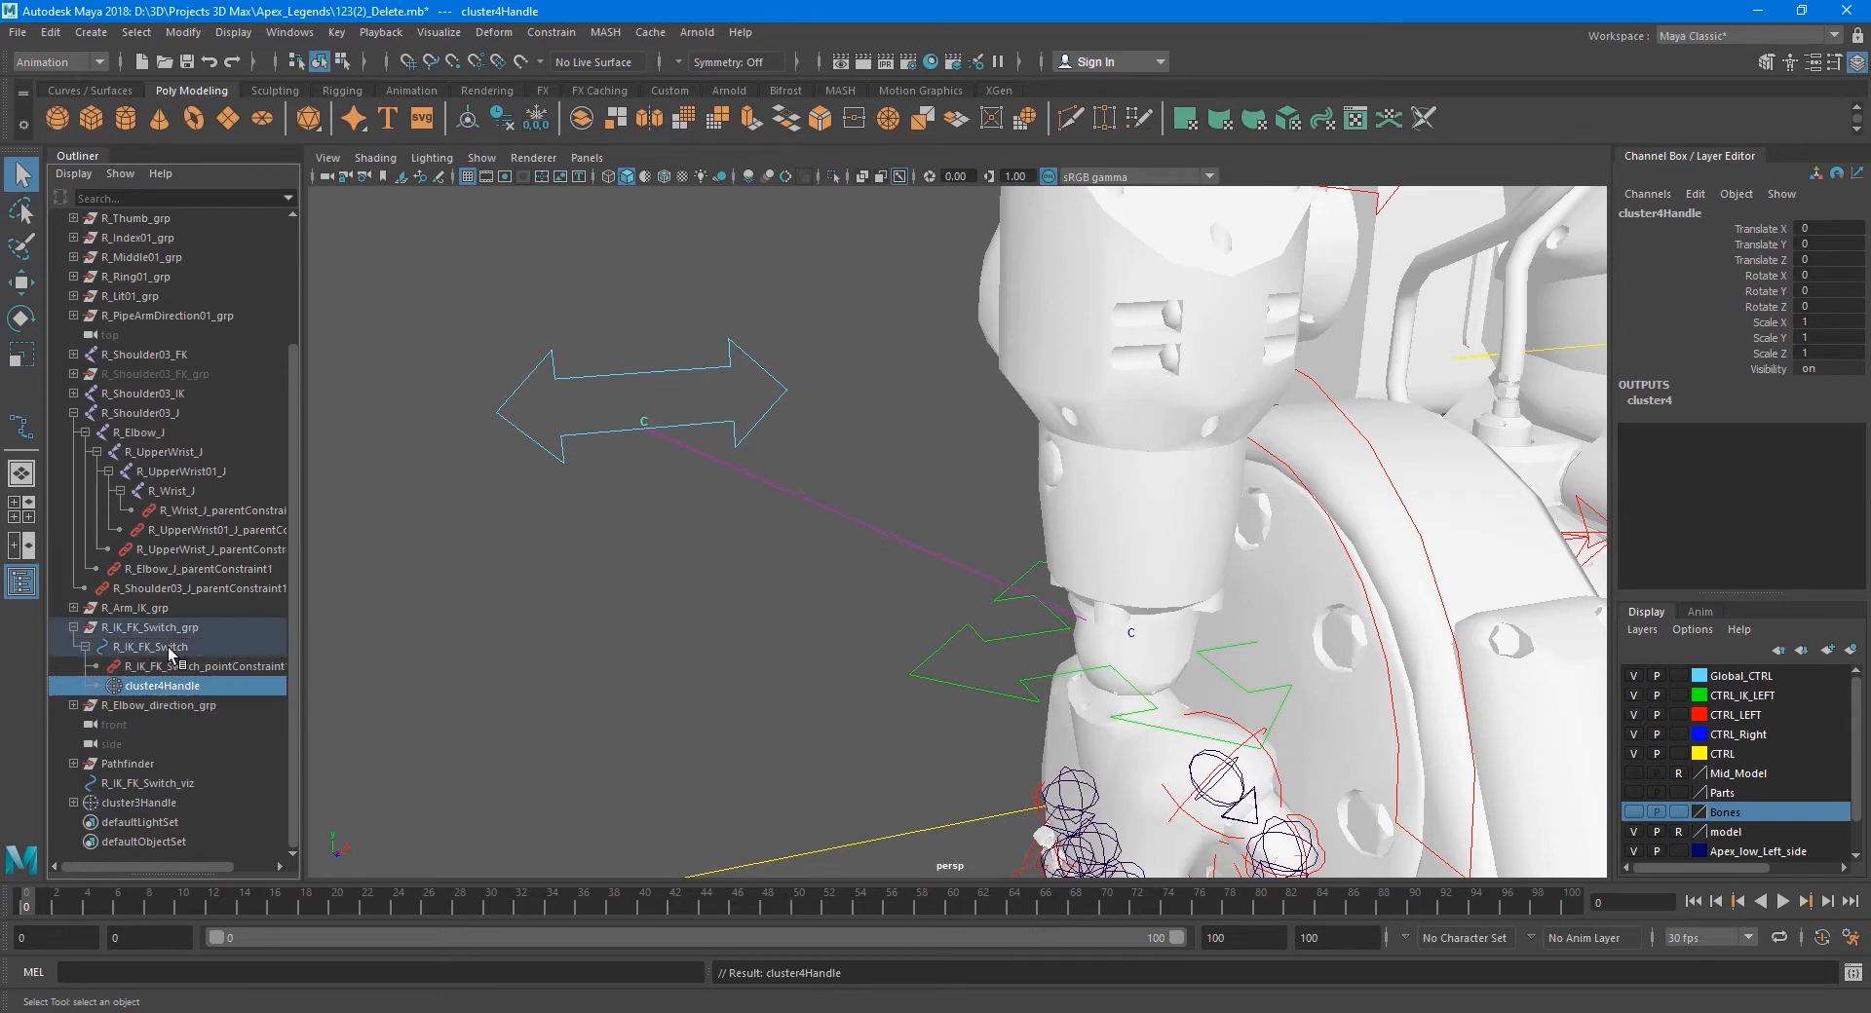
- Test-move R_Arm_IK_CTRL to check that the switch control and connecting curve follow the wrist, and undo the move
left_click(202, 647)
scroll(585, 585, "down", 5)
mouse_move(867, 613)
left_mouse_down("alt")
mouse_move(818, 605)
mouse_move(850, 601)
left_mouse_up("alt")
right_click_drag(851, 597, 925, 595, "alt")
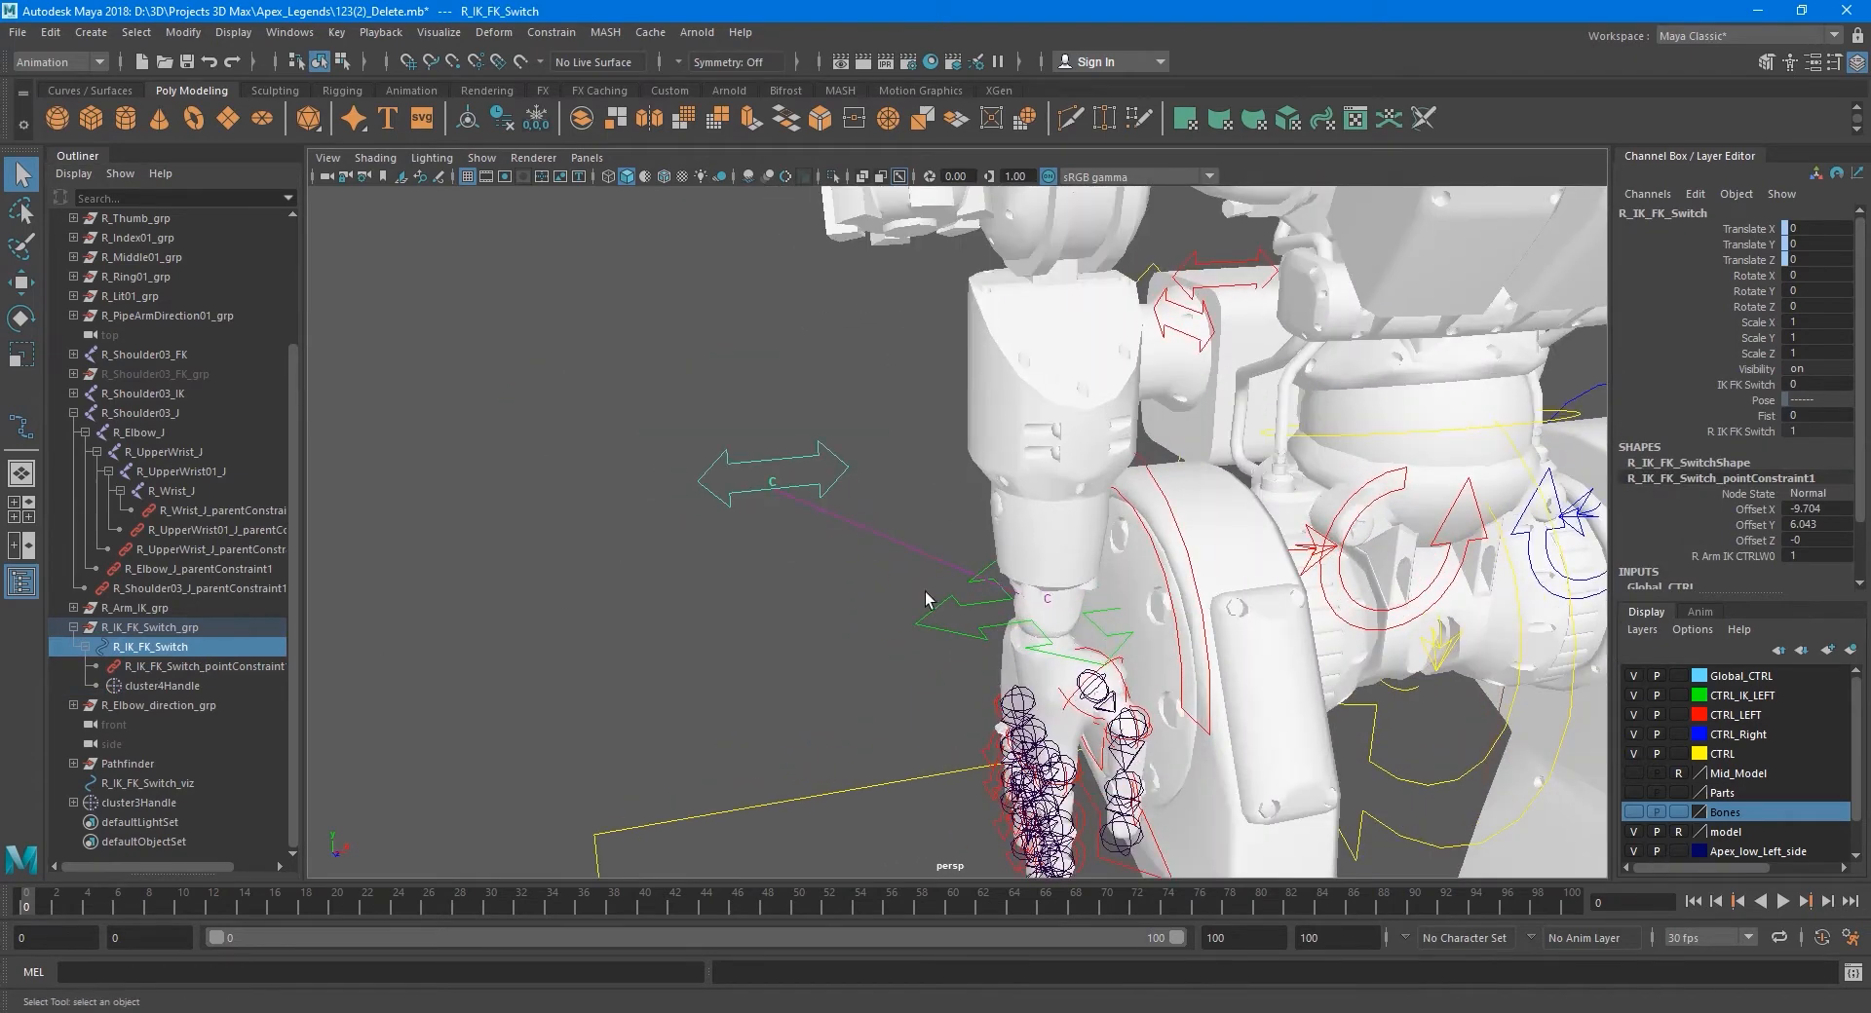
left_click(992, 635)
key("w")
left_click_drag(983, 604, 869, 481)
key("ctrl+z")
key("ctrl+z")
key("ctrl+z")
key("ctrl+z")
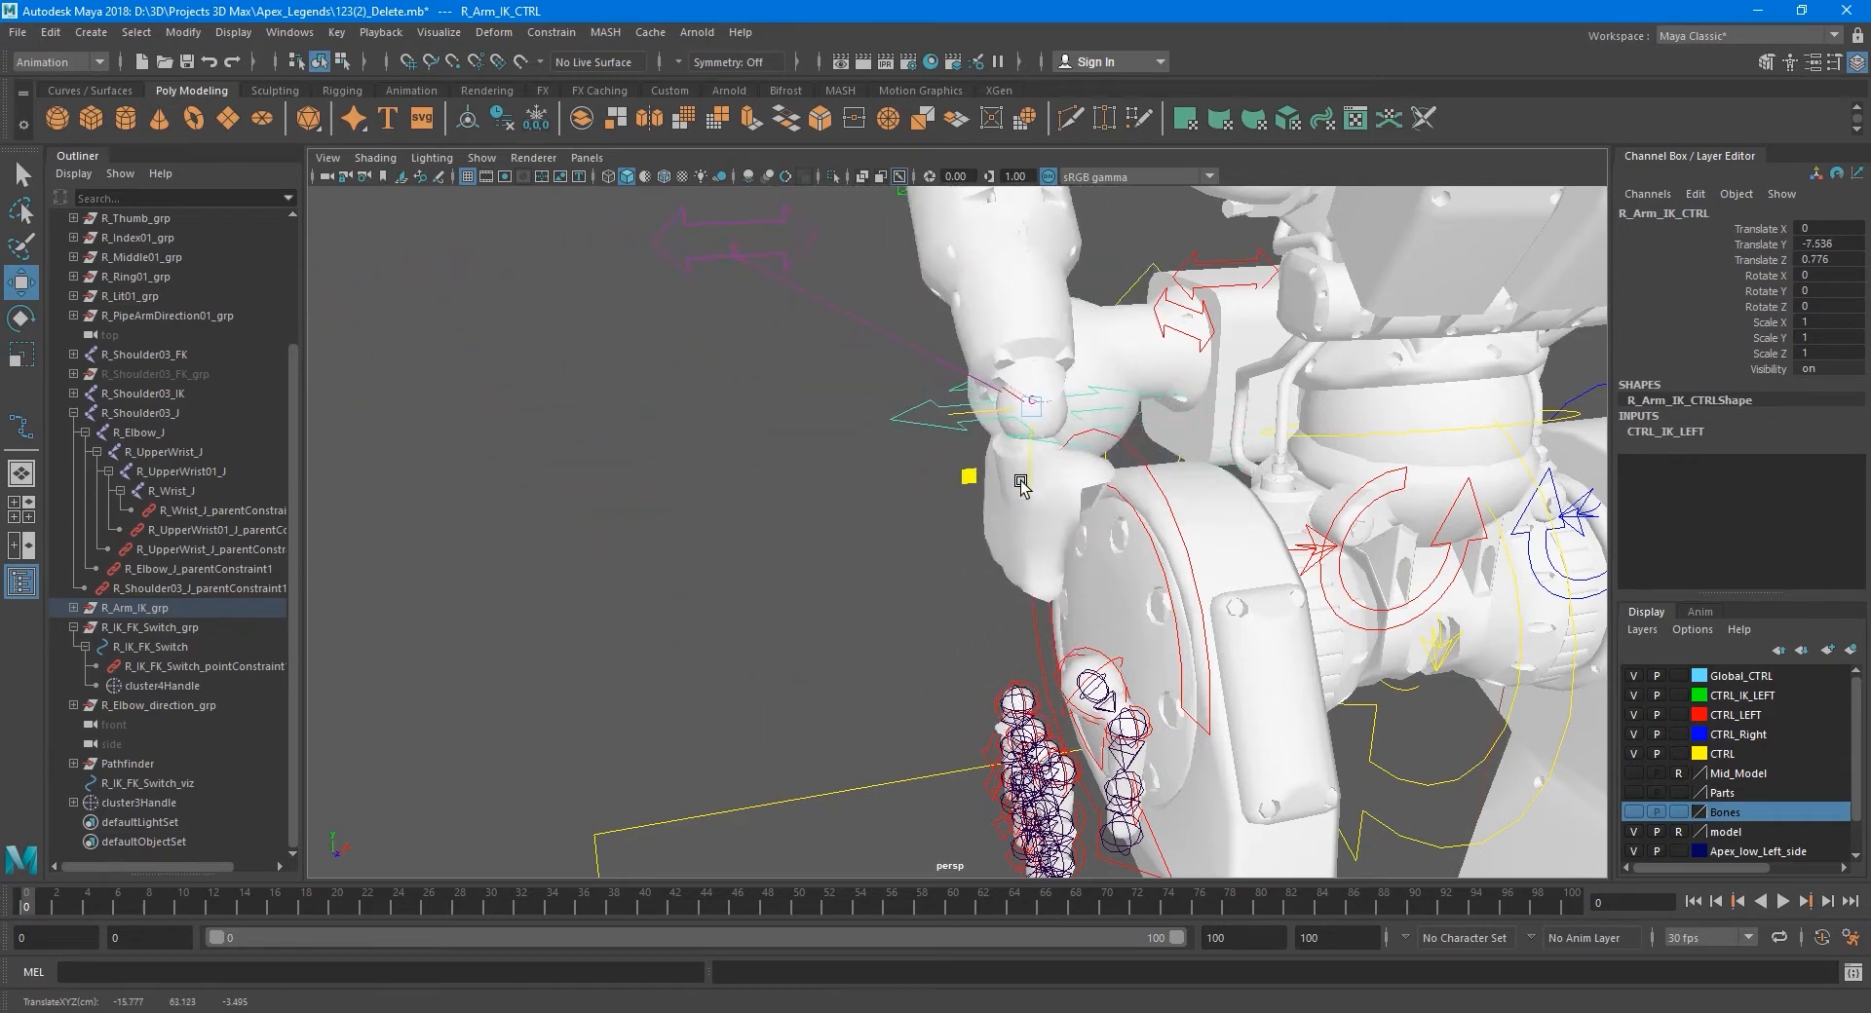
key("q")
mouse_move(1041, 621)
left_mouse_down("alt")
mouse_move(944, 597)
mouse_move(1029, 628)
left_mouse_up("alt")
scroll(1029, 628, "up", 4)
middle_click_drag(1144, 665, 1154, 622, "alt")
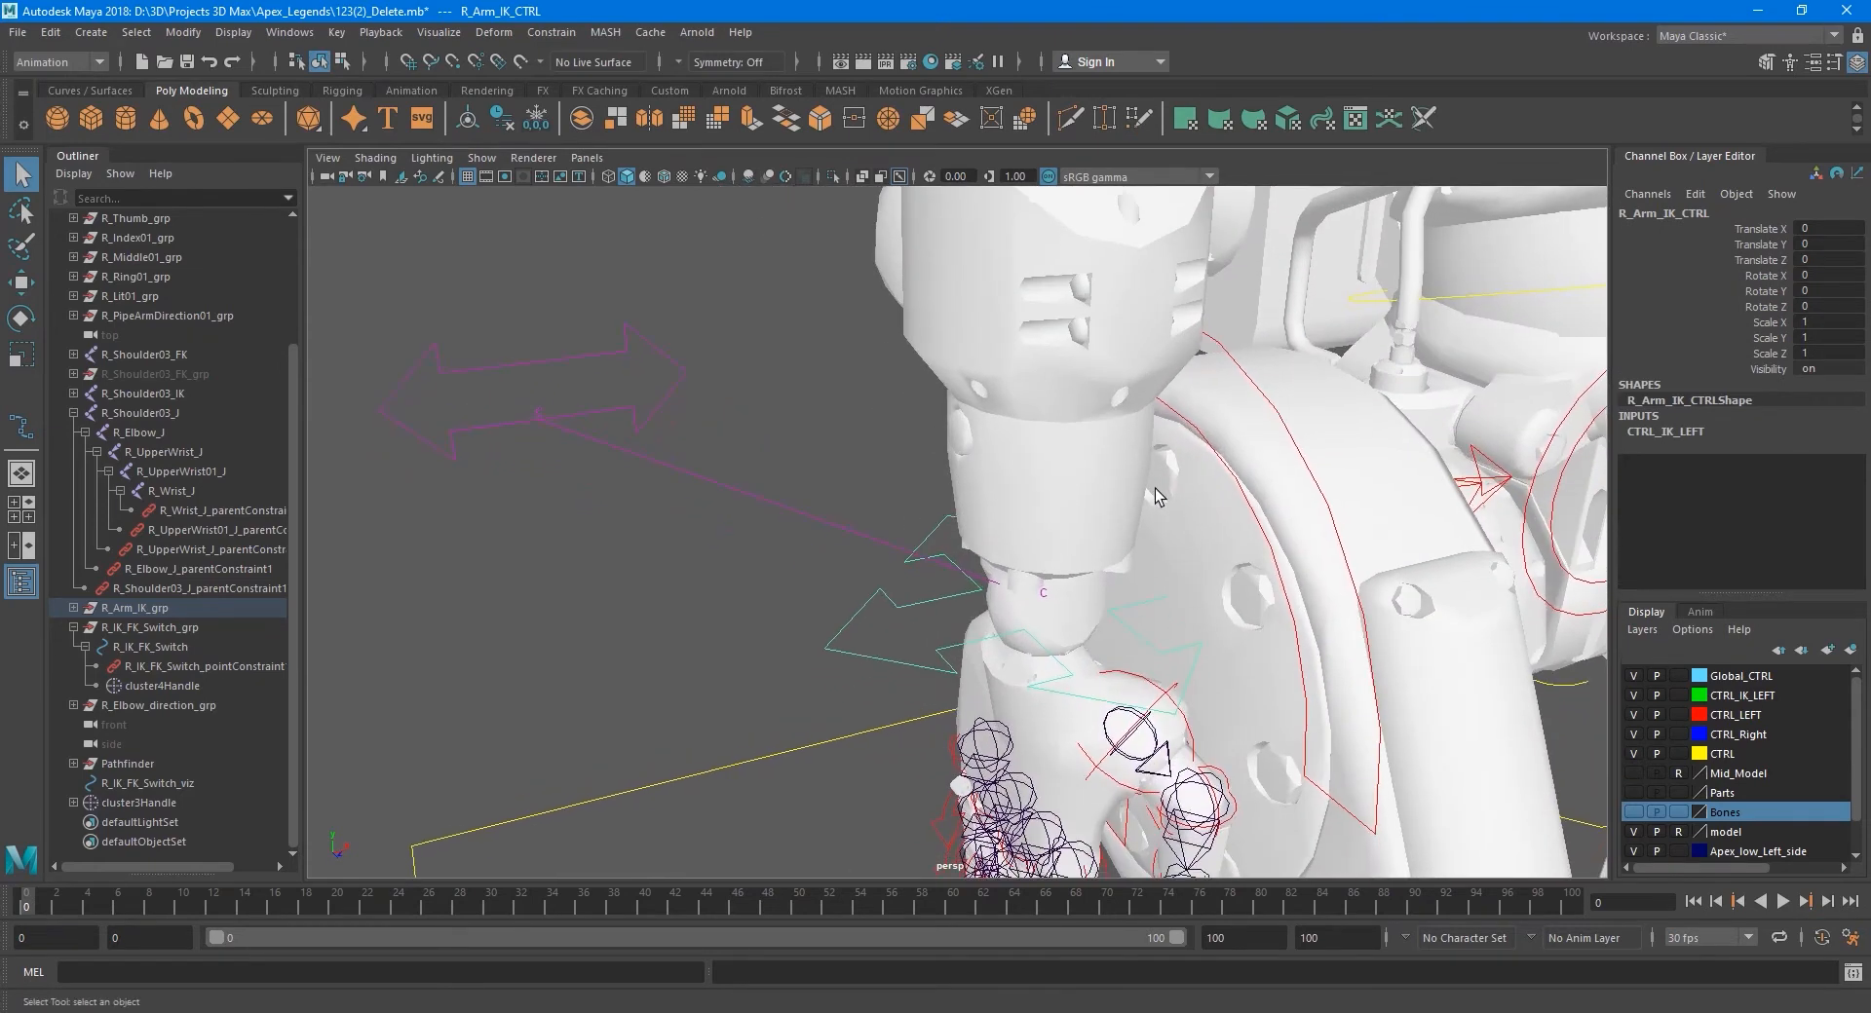
- Unparent cluster4Handle from the R_IK_FK_Switch control to the top level of the scene
middle_click_drag(643, 655, 655, 641, "alt")
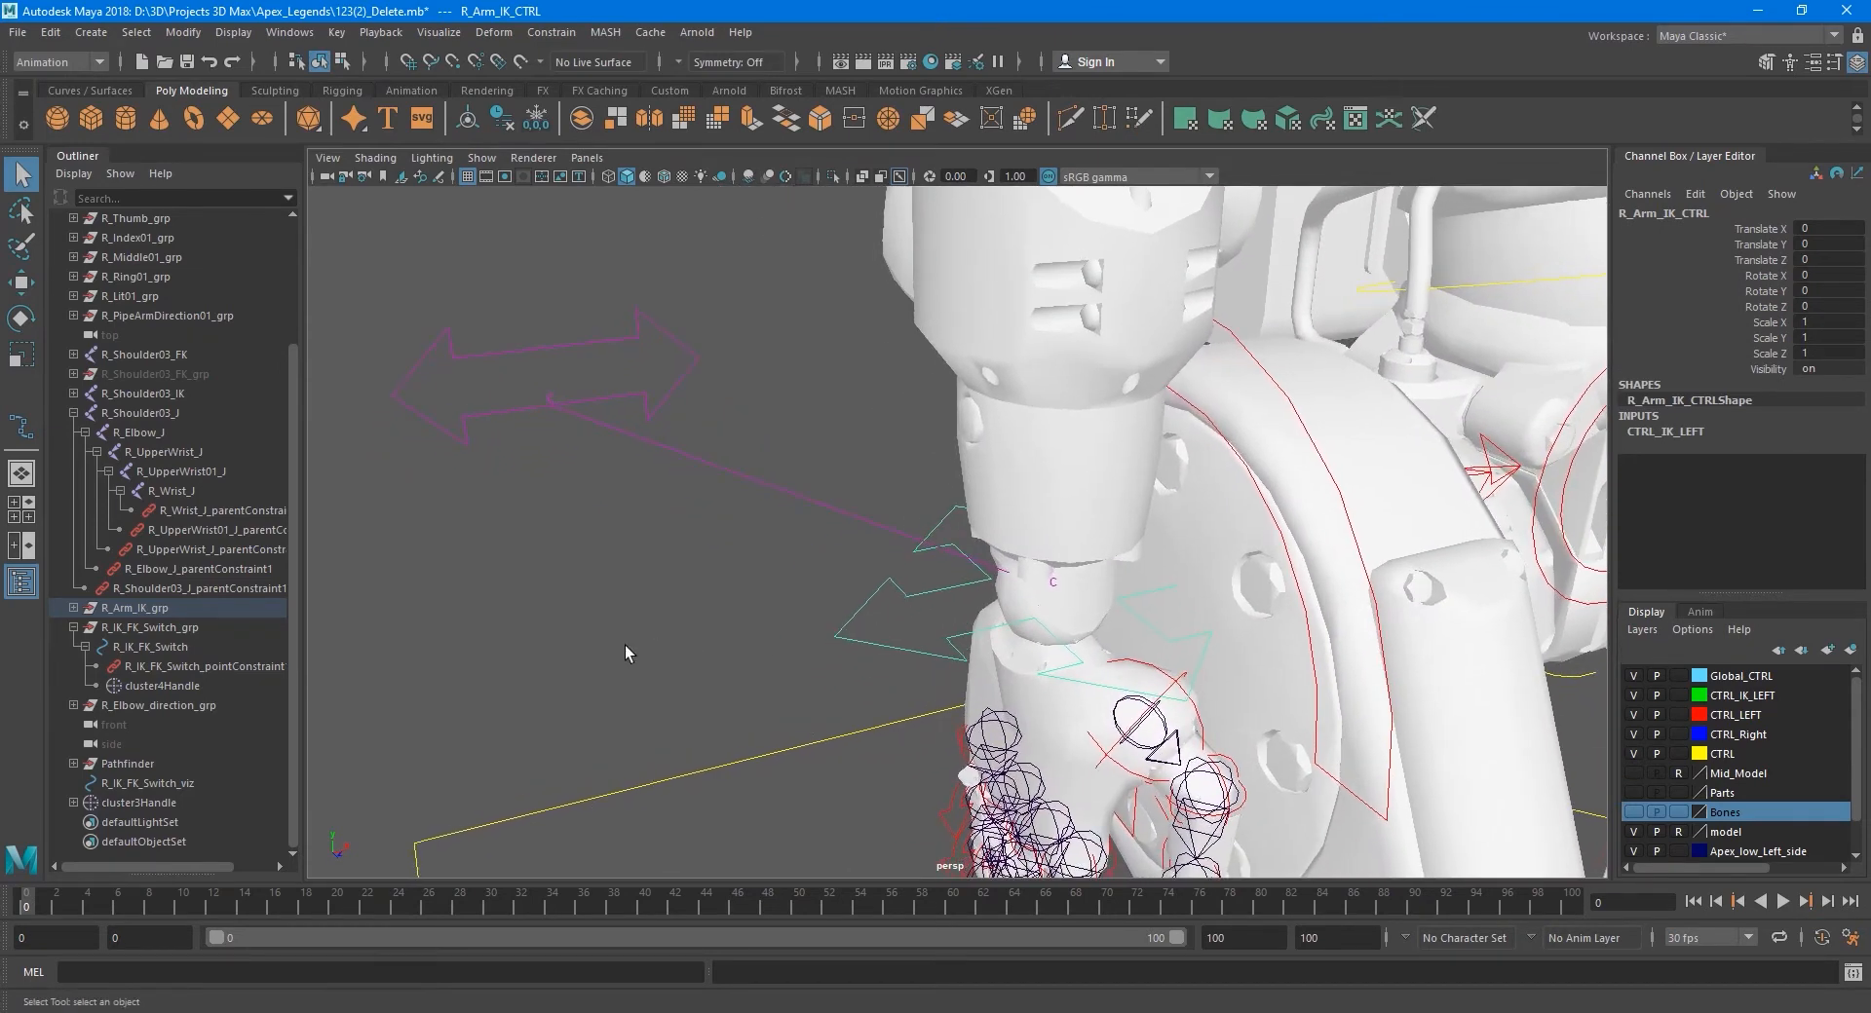
left_click(156, 688)
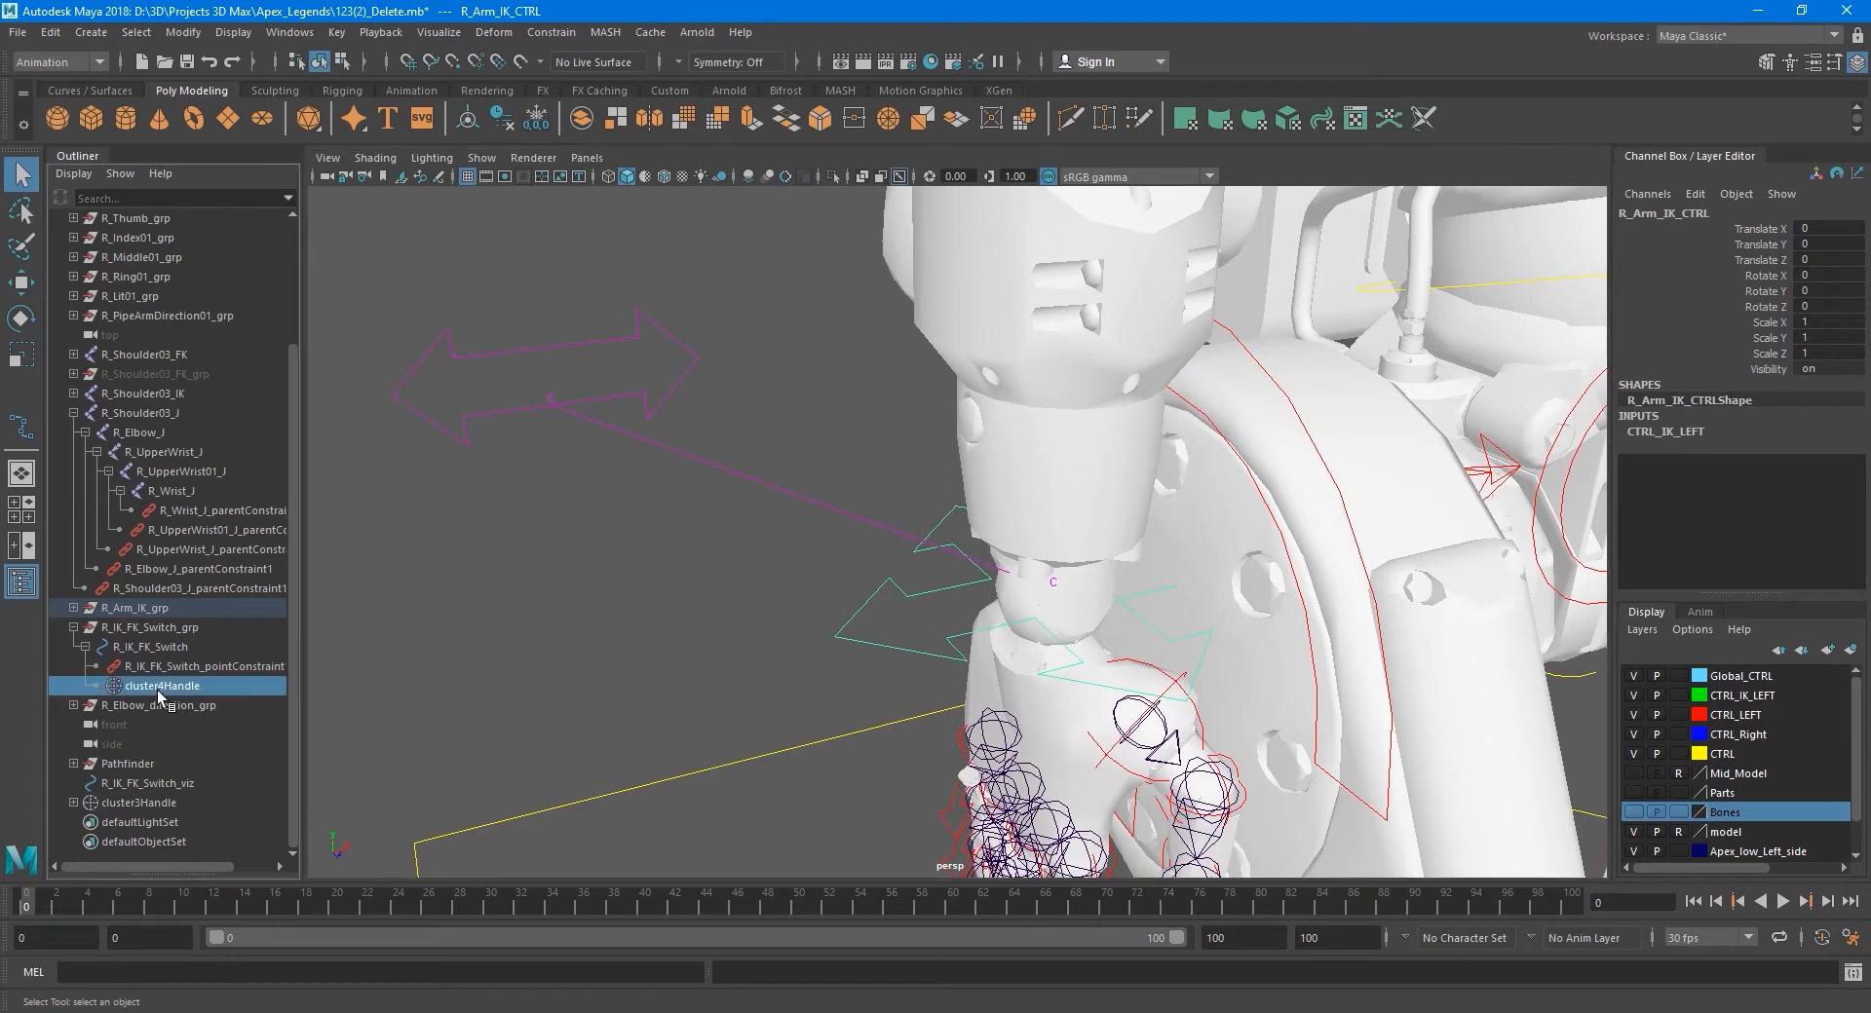
left_click_drag(158, 693, 136, 813)
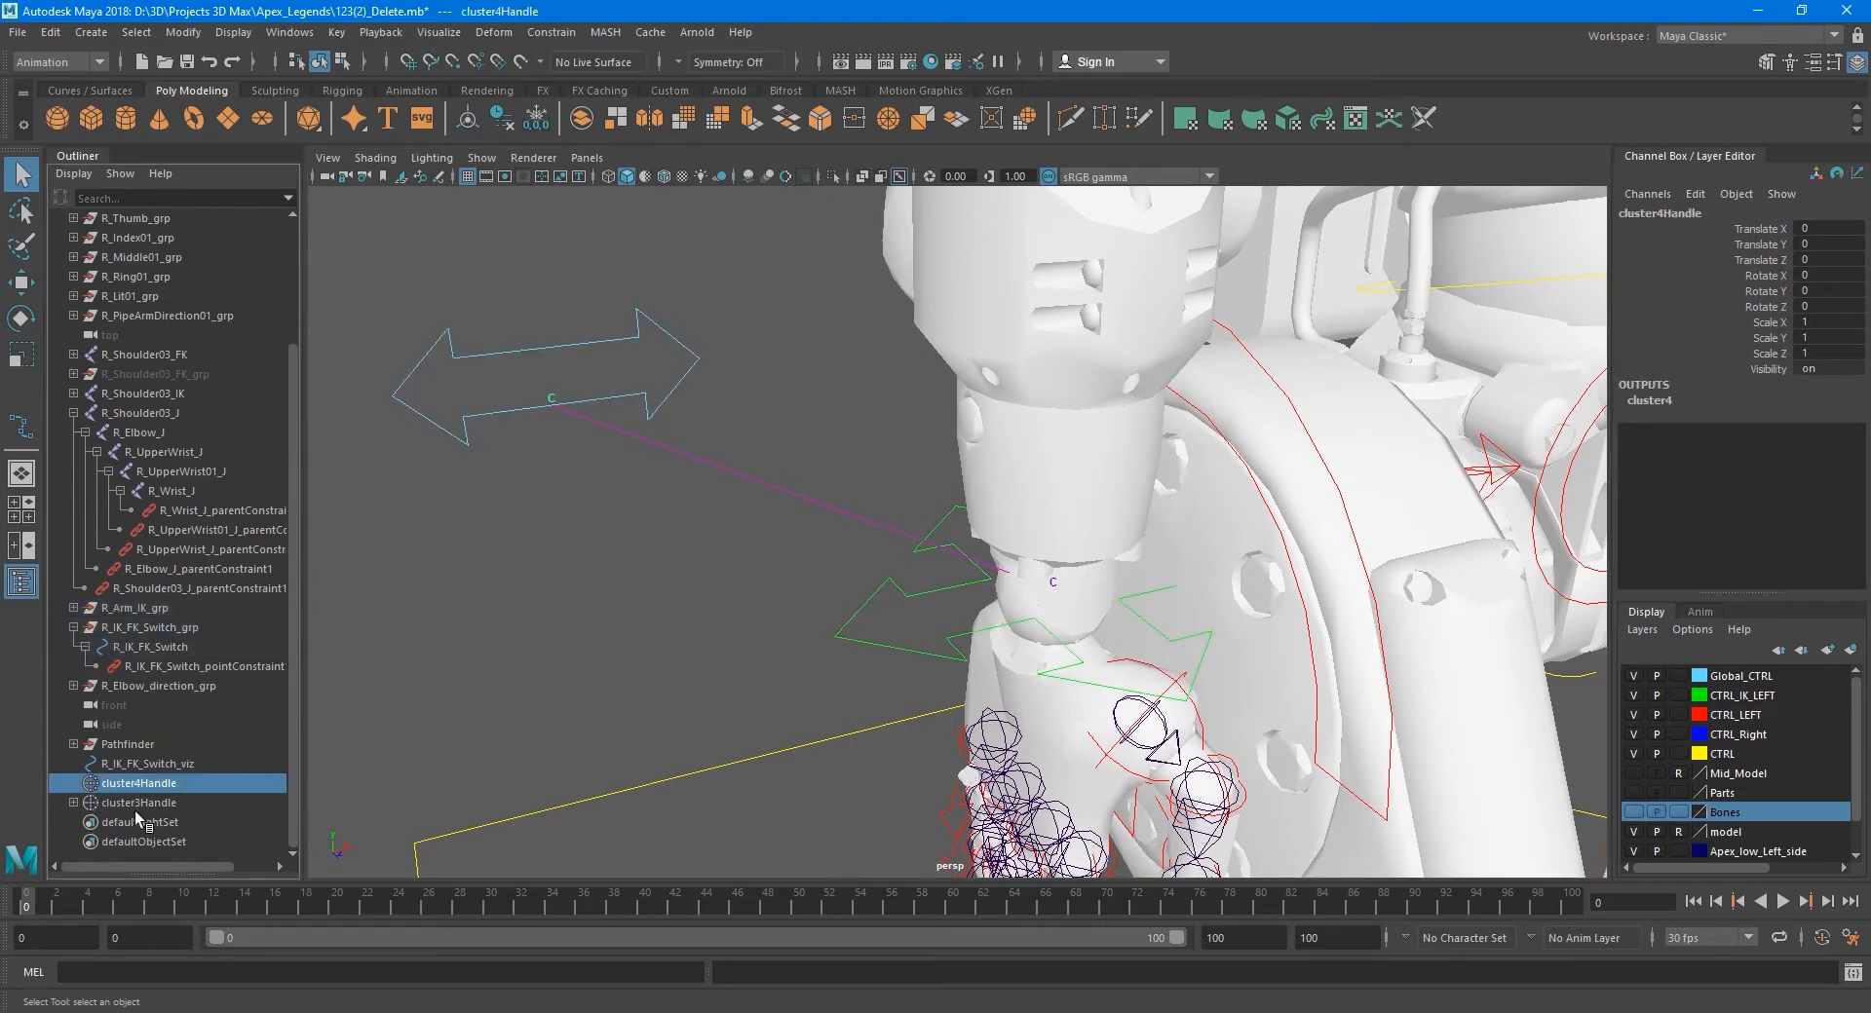
- Delete the point constraint under the R_IK_FK_Switch control
left_click(148, 669)
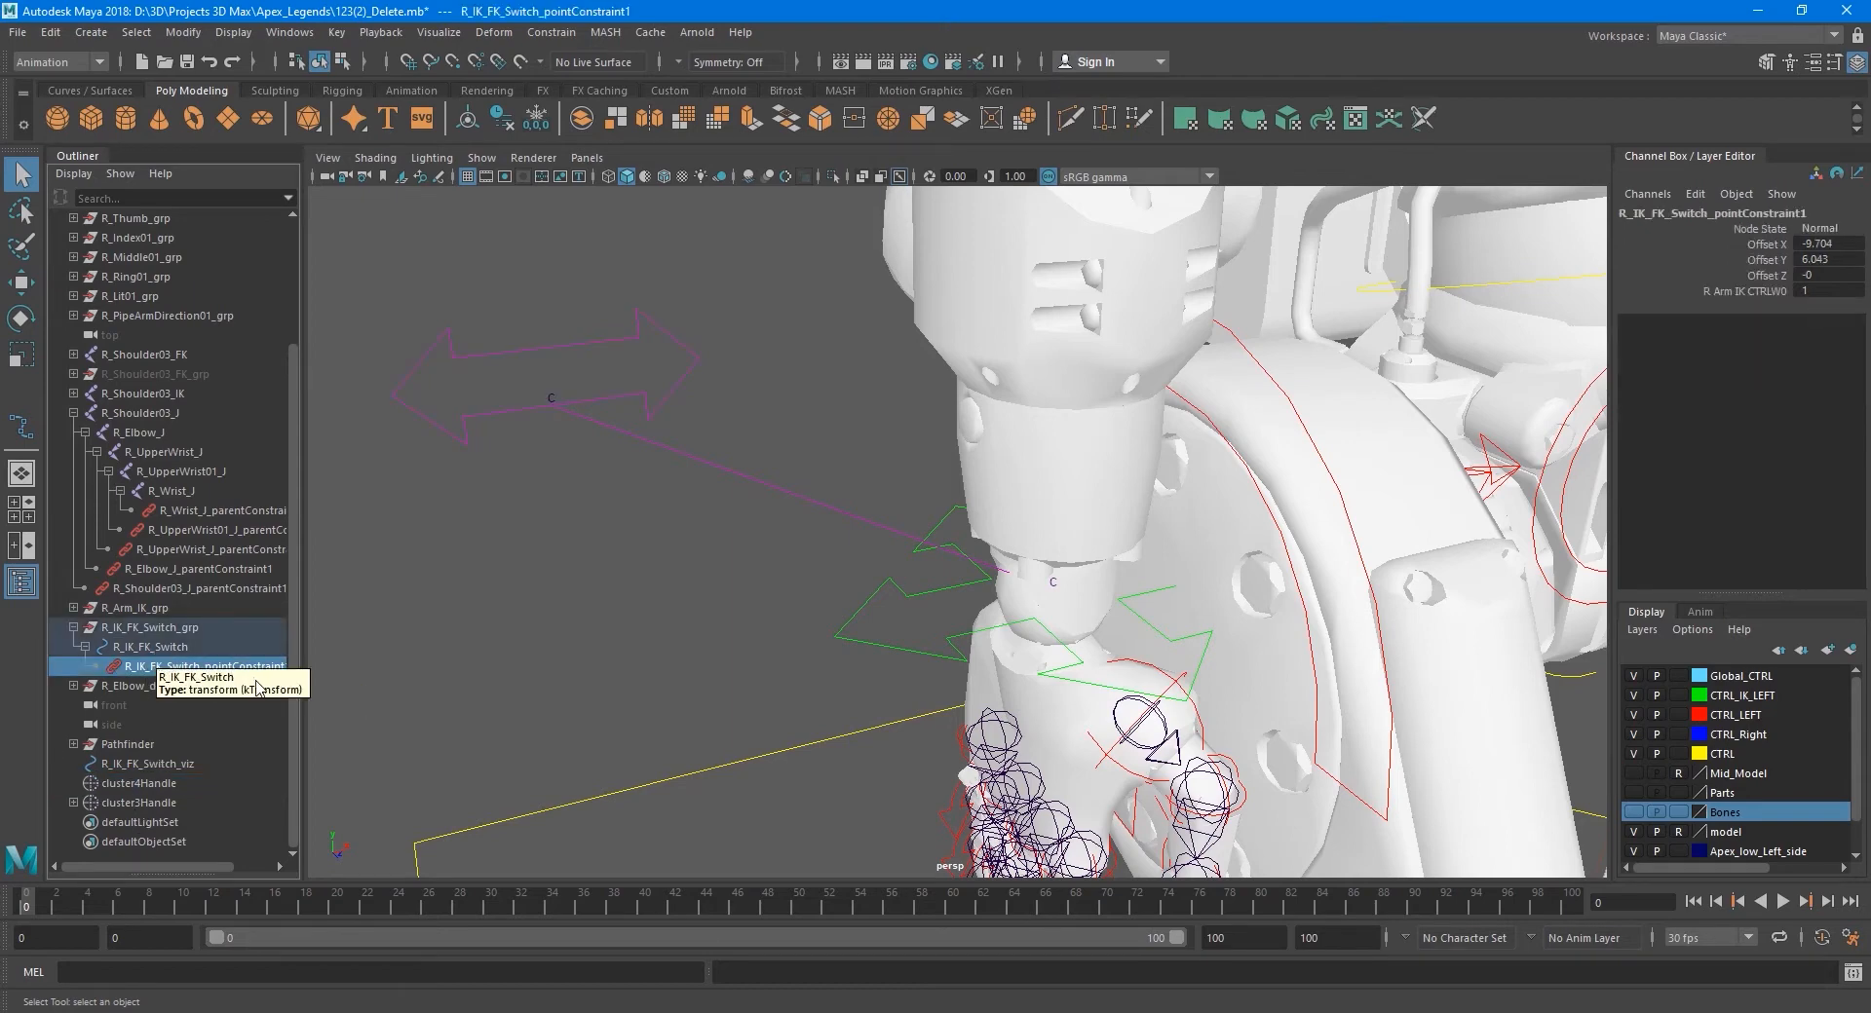
left_click(148, 650)
middle_click_drag(540, 573, 544, 612, "alt")
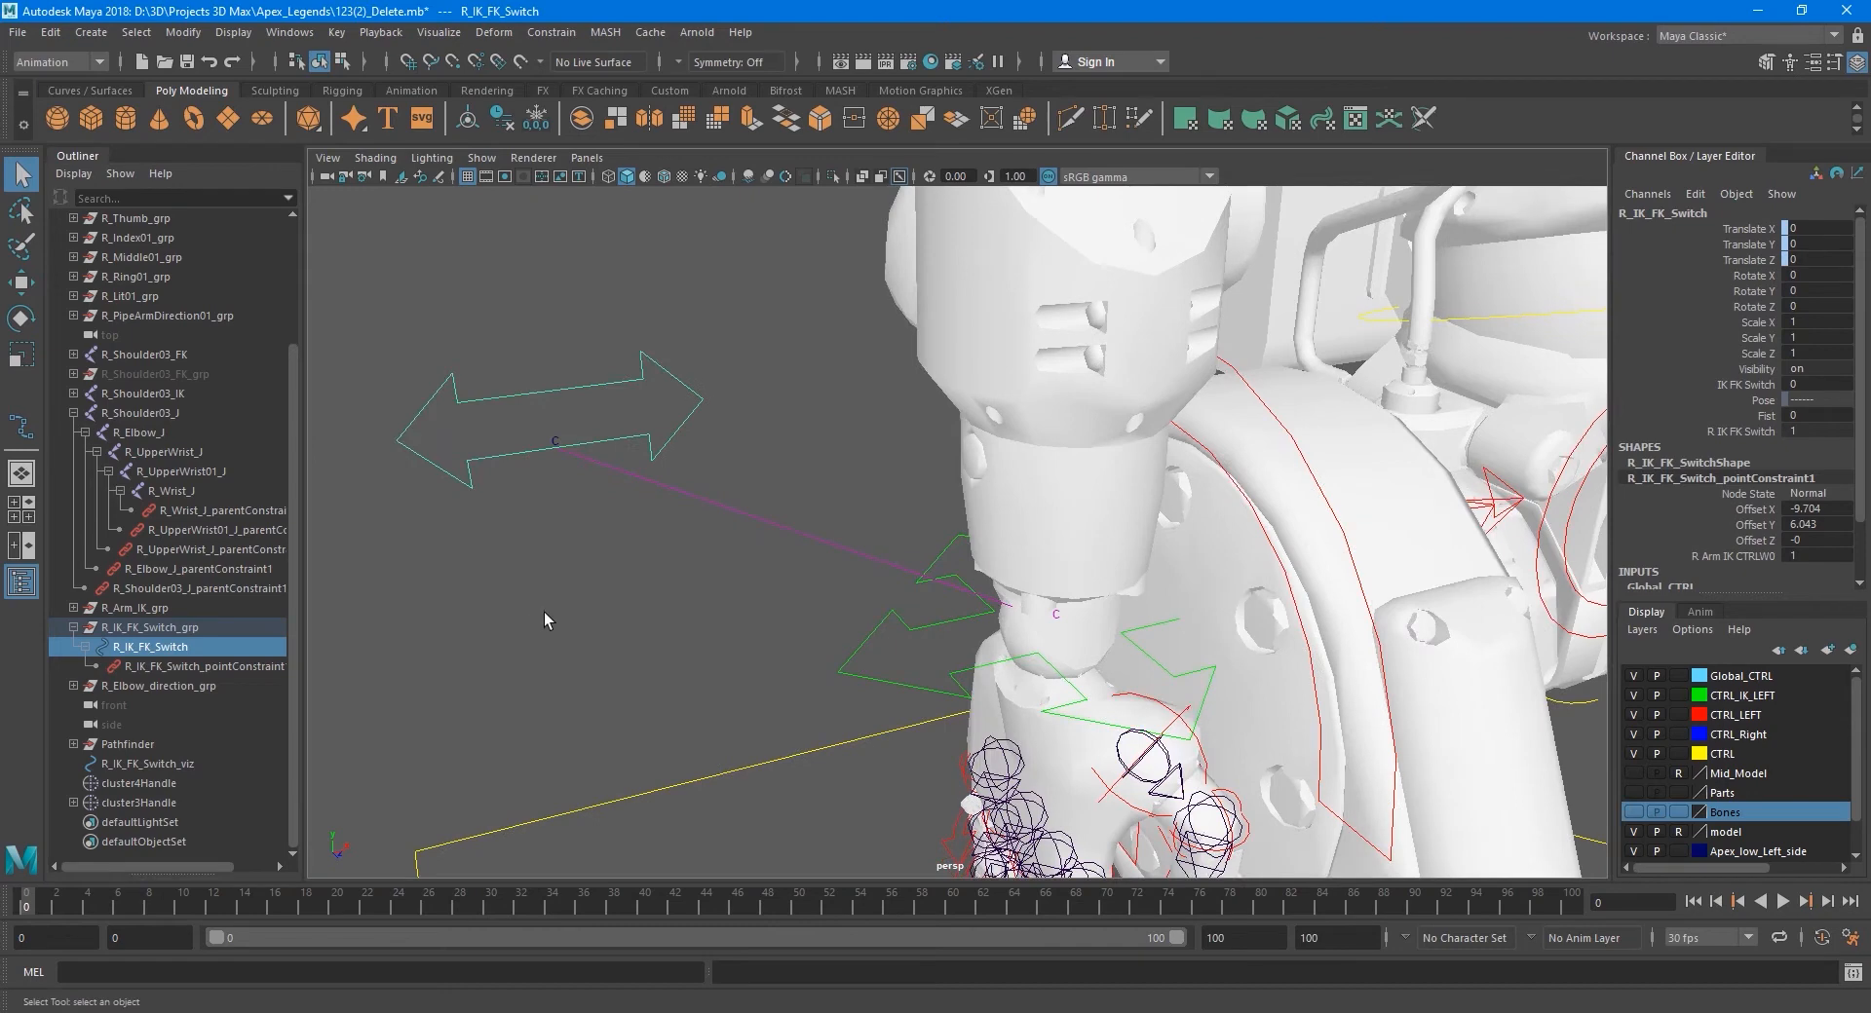
left_click(183, 667)
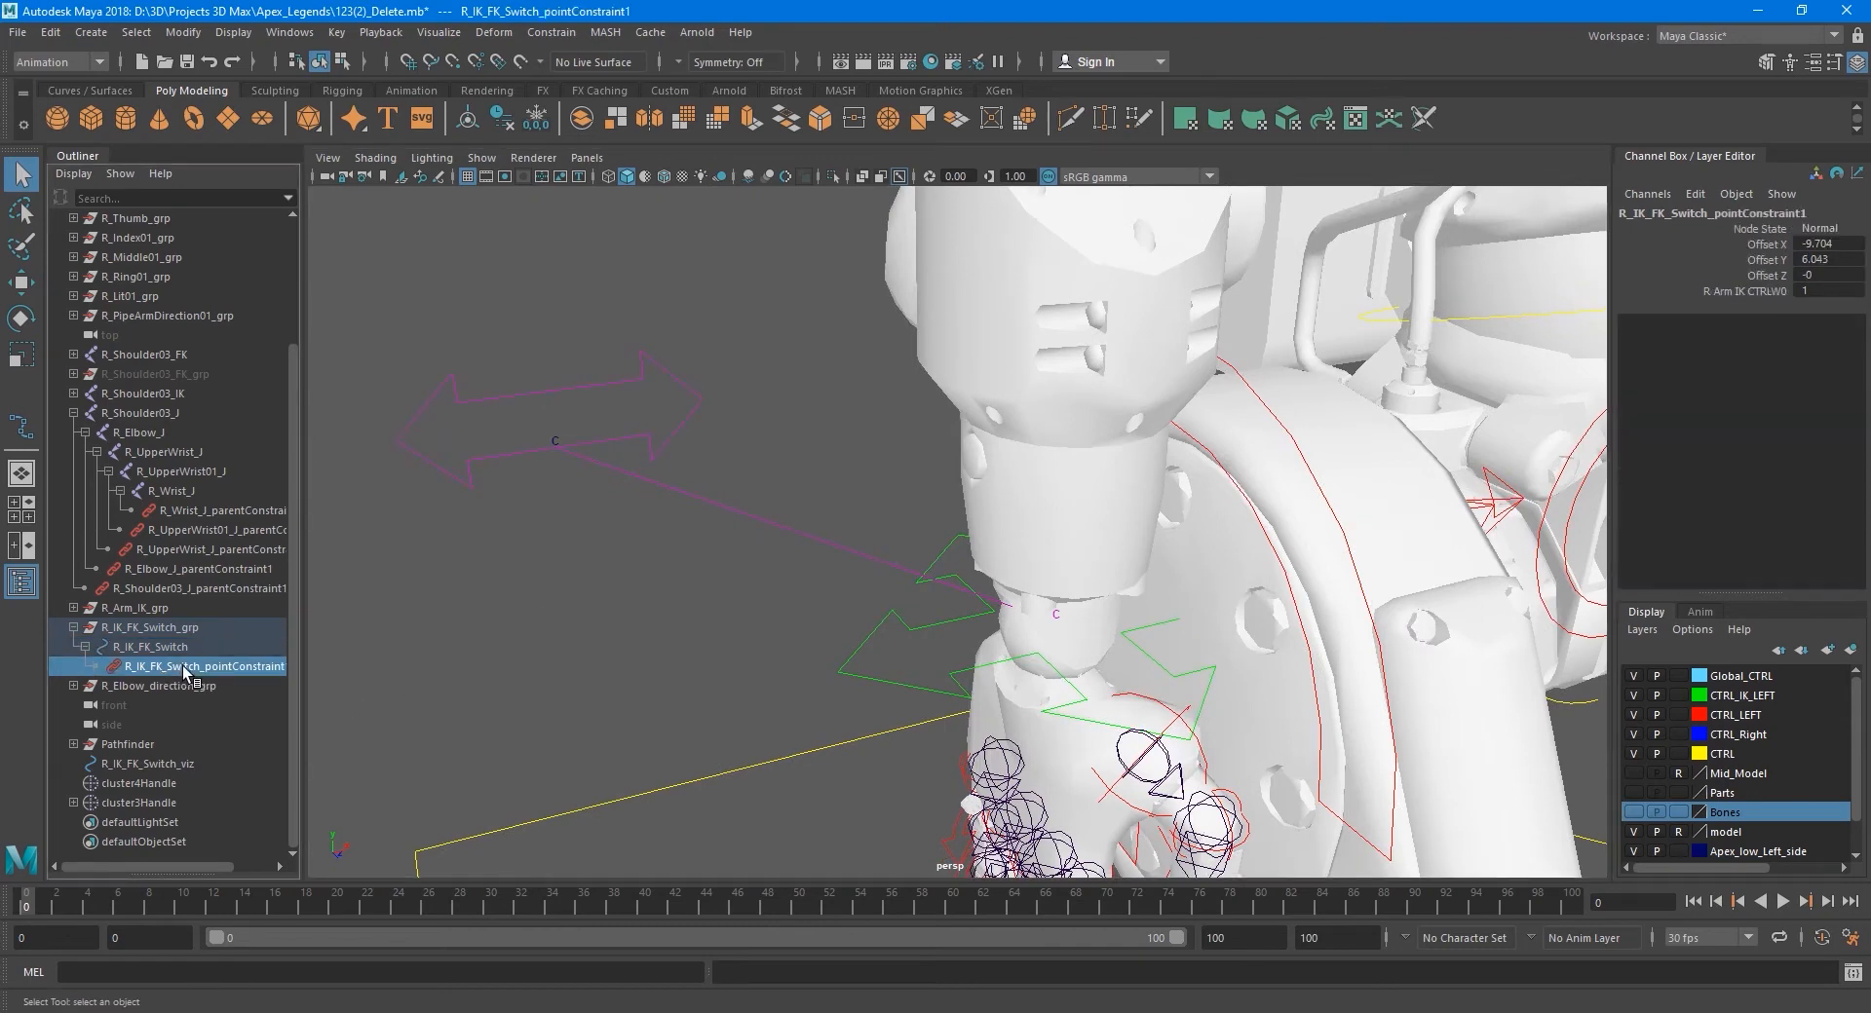
key("Delete")
- Point-constrain R_IK_FK_Switch_grp to R_Arm_IK_CTRL on all axes with the offset maintained
left_click(174, 665)
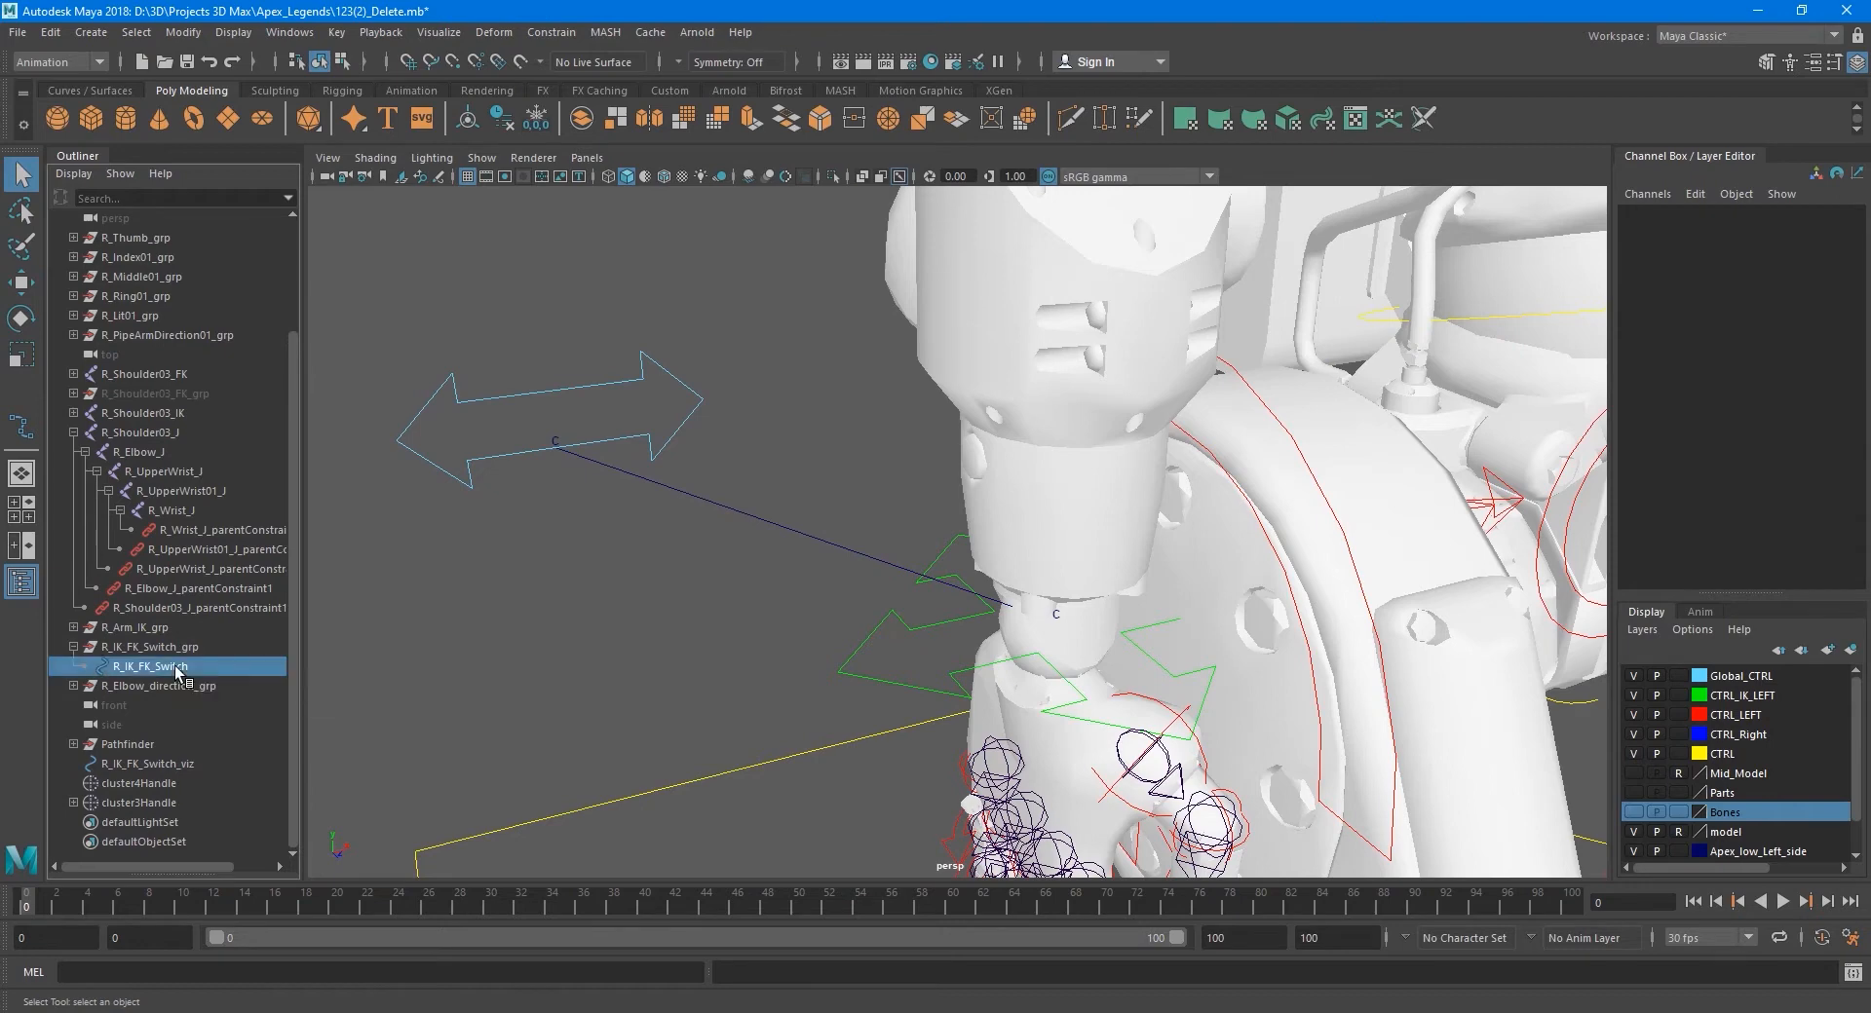
left_click(162, 649)
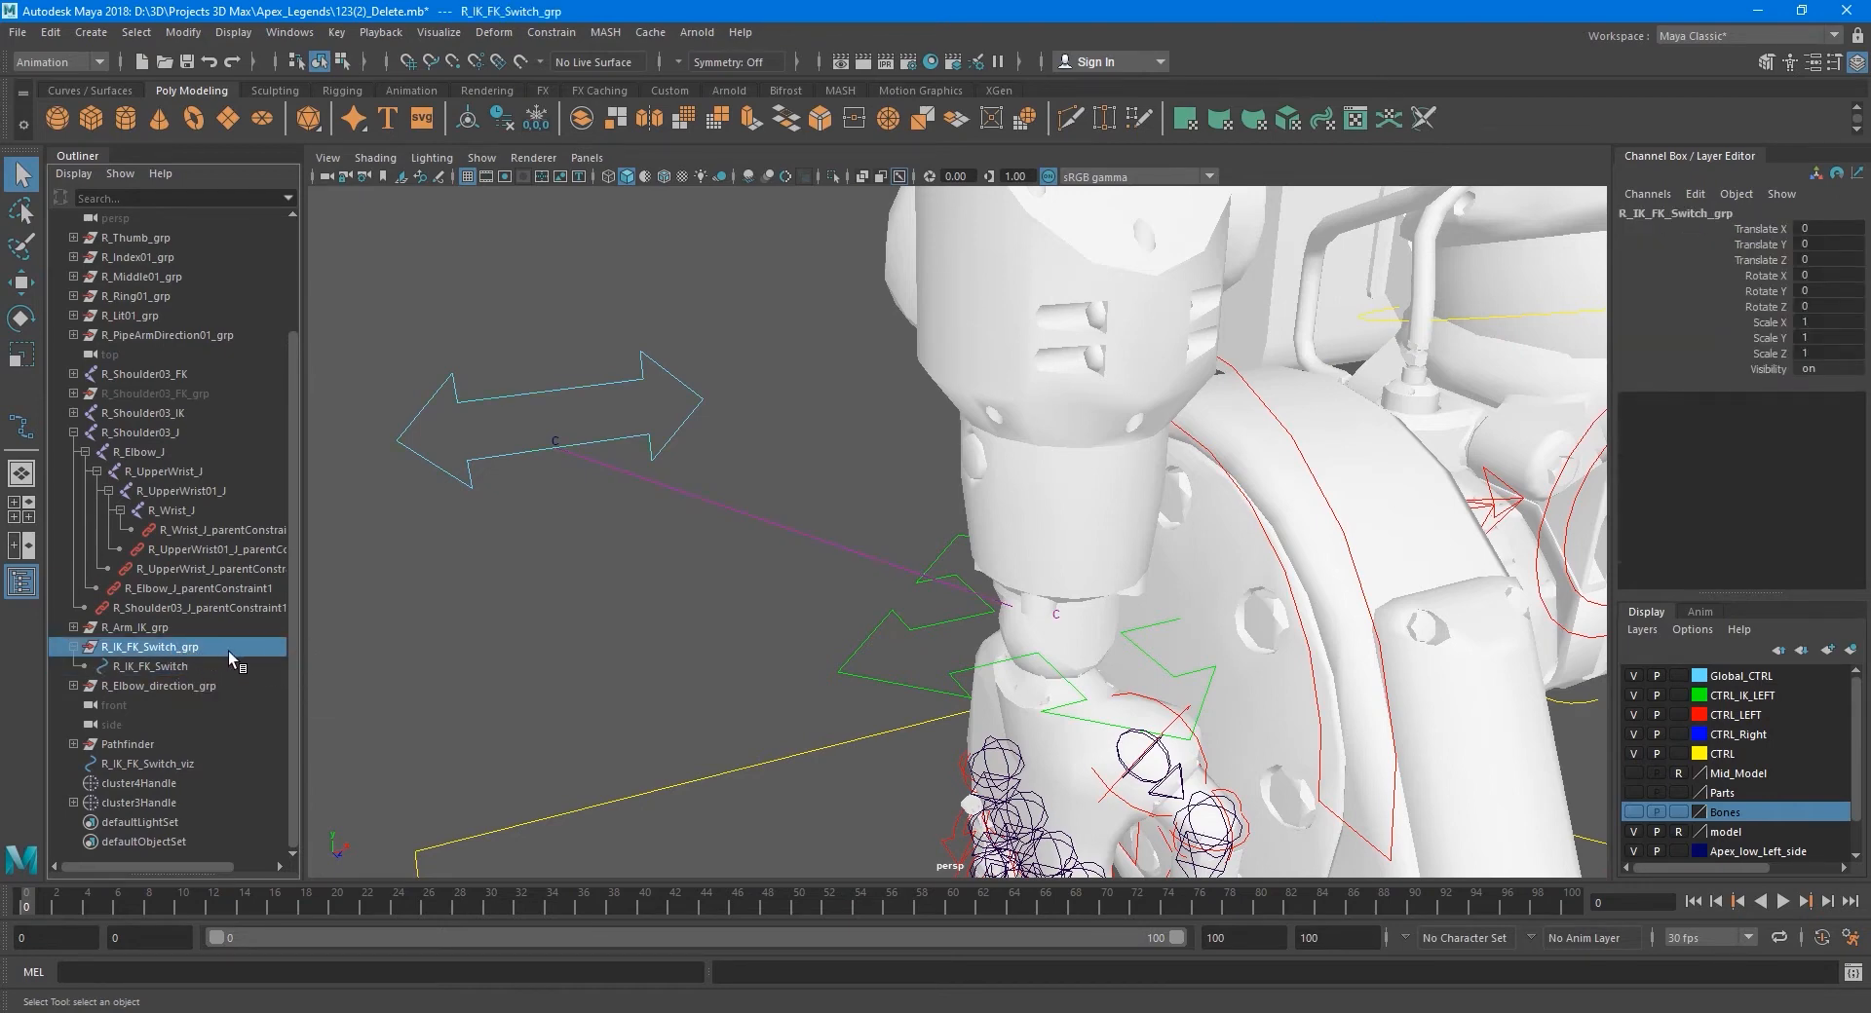
left_click(850, 679)
left_click_drag(831, 683, 819, 684, "alt")
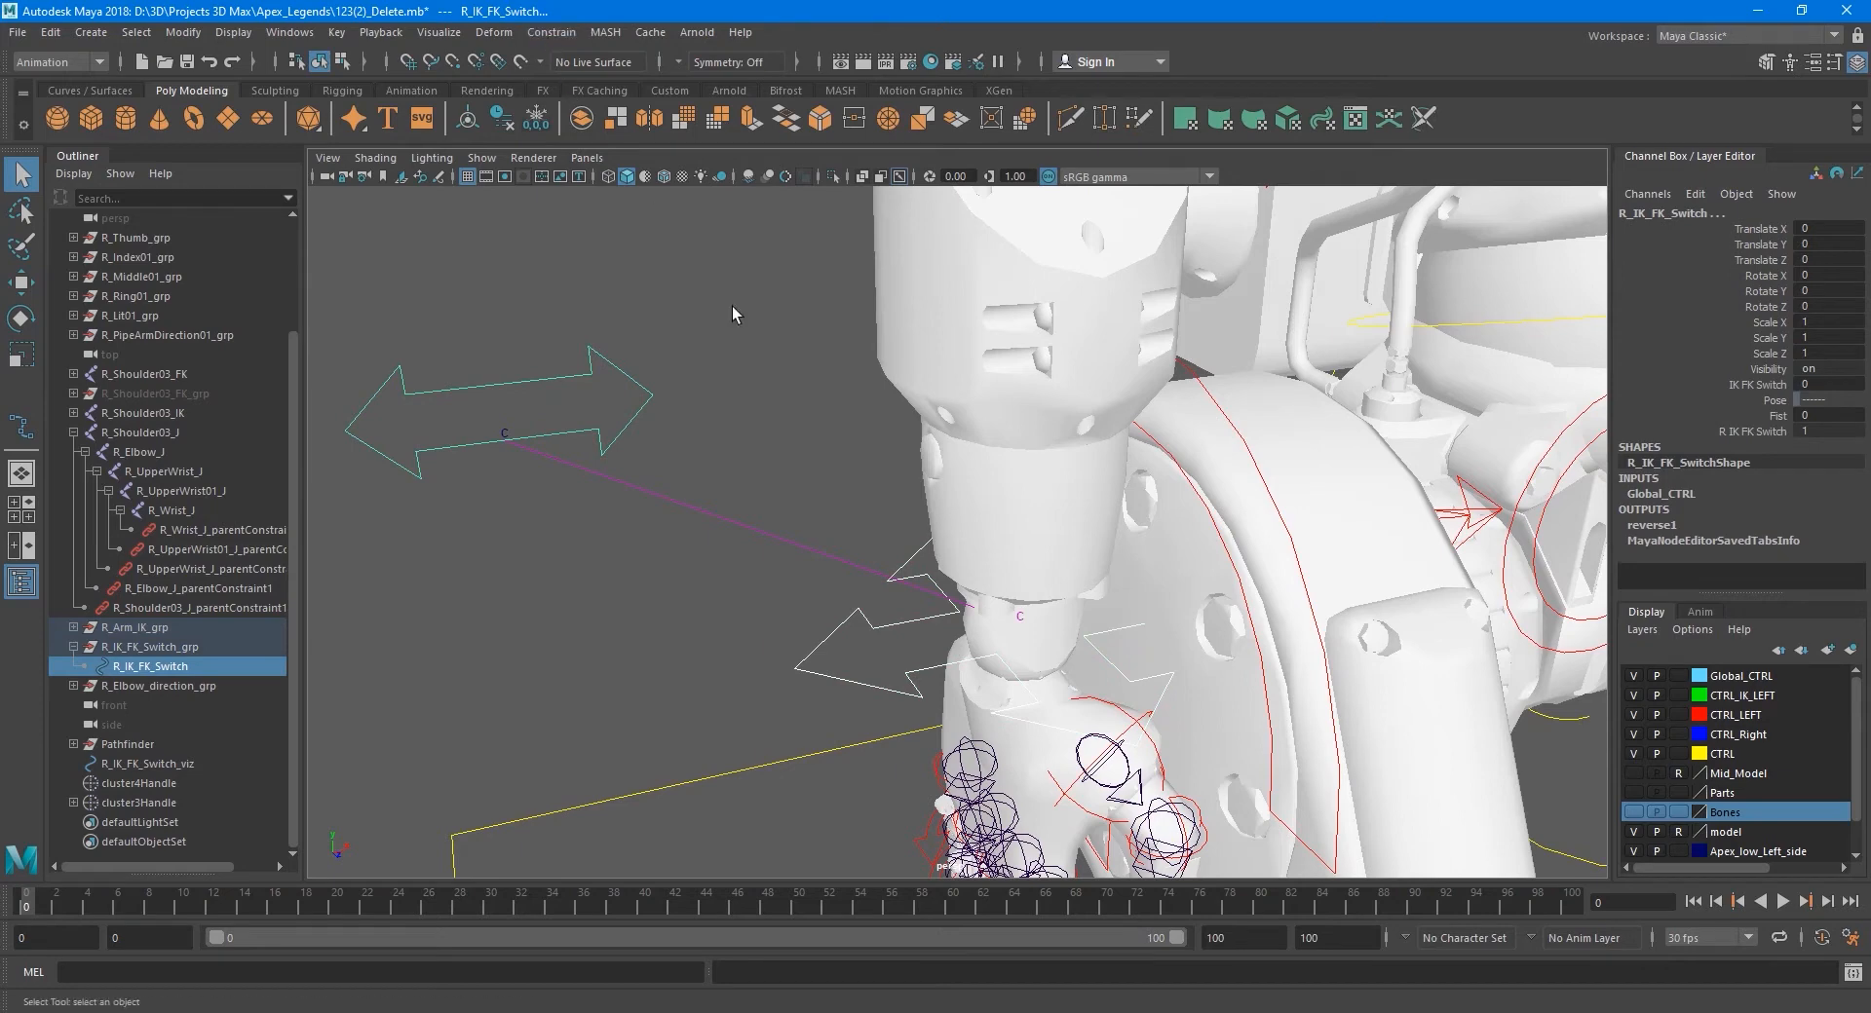
left_click(832, 684)
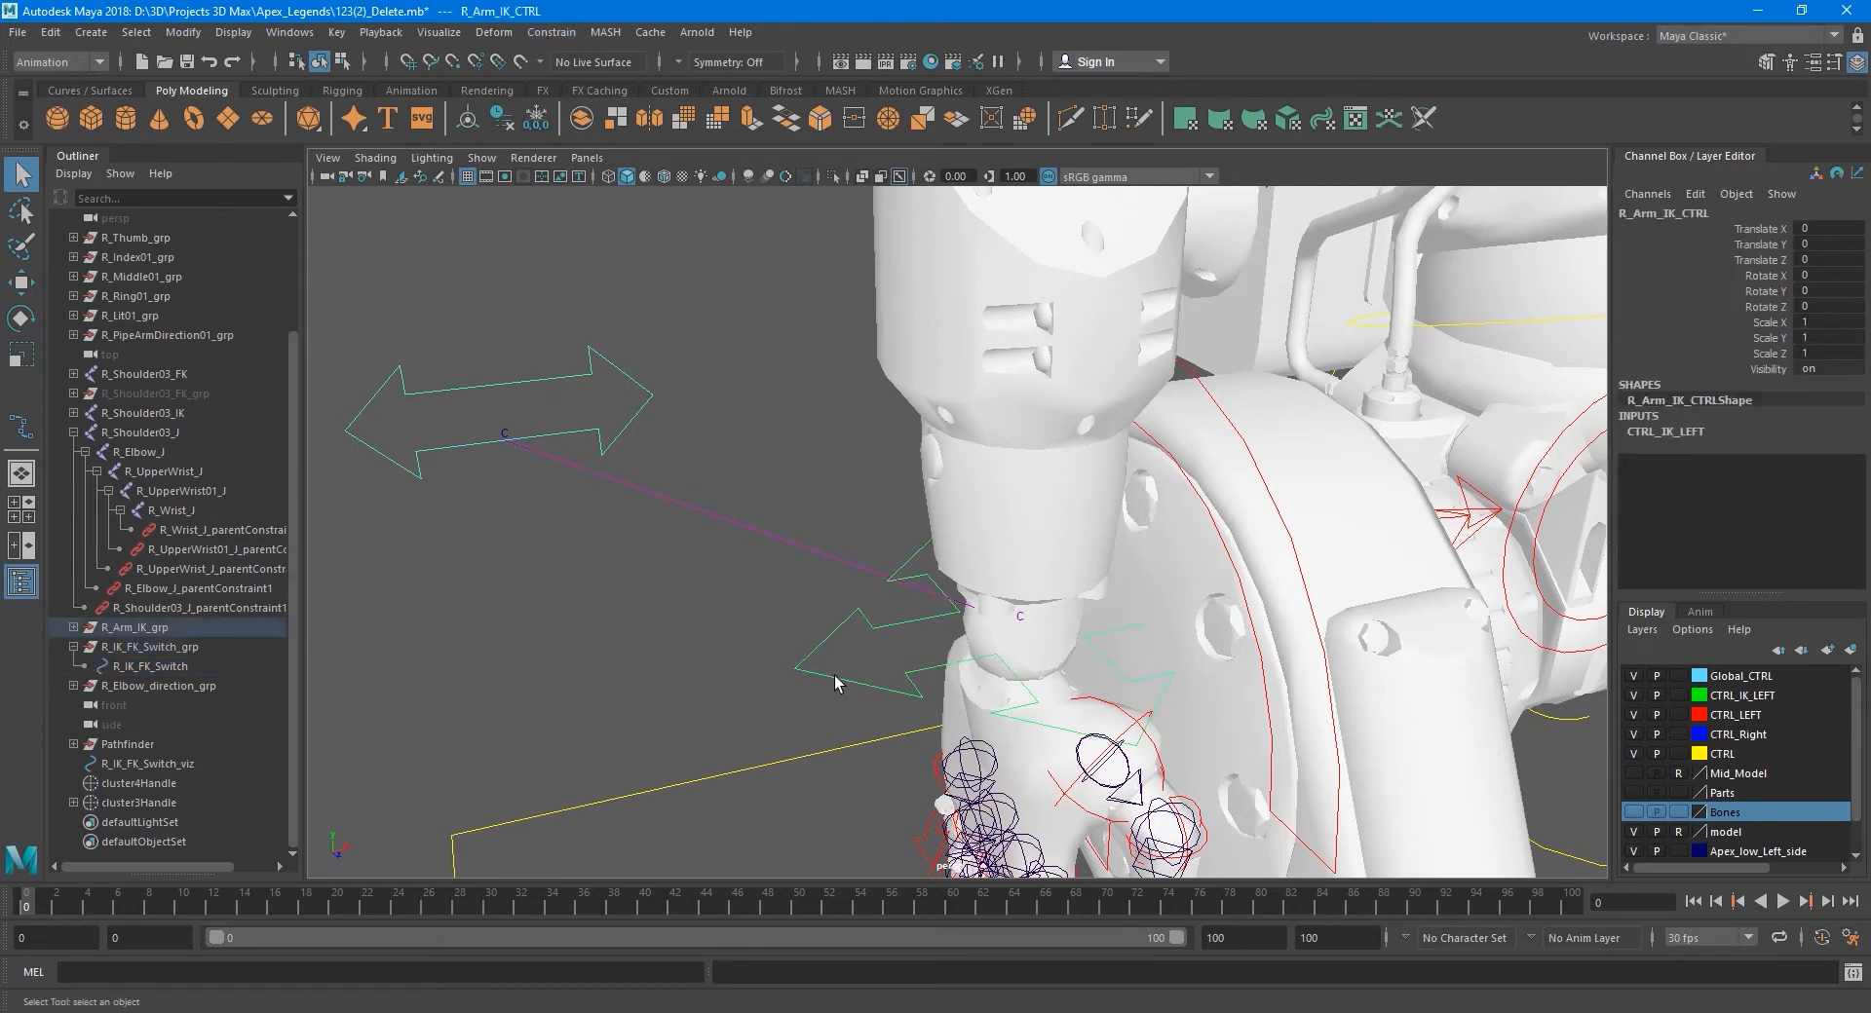
left_click(161, 646)
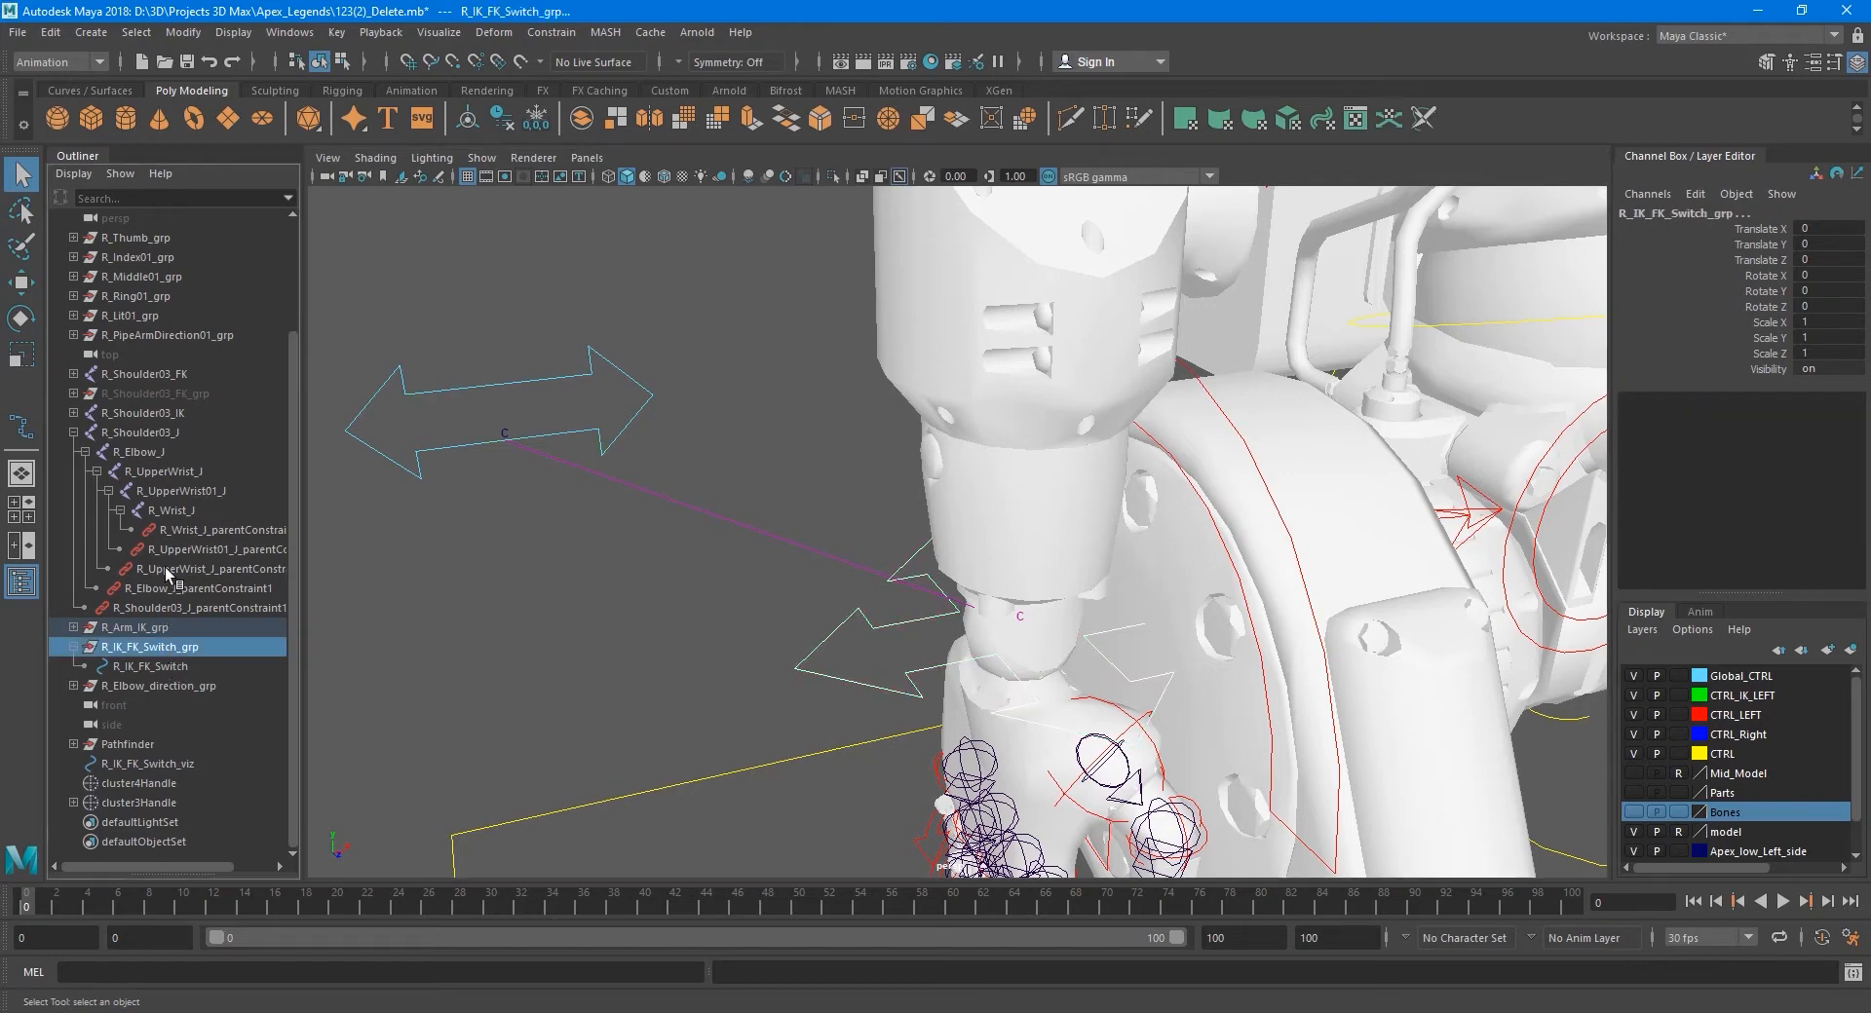
left_click_drag(837, 609, 862, 614, "alt")
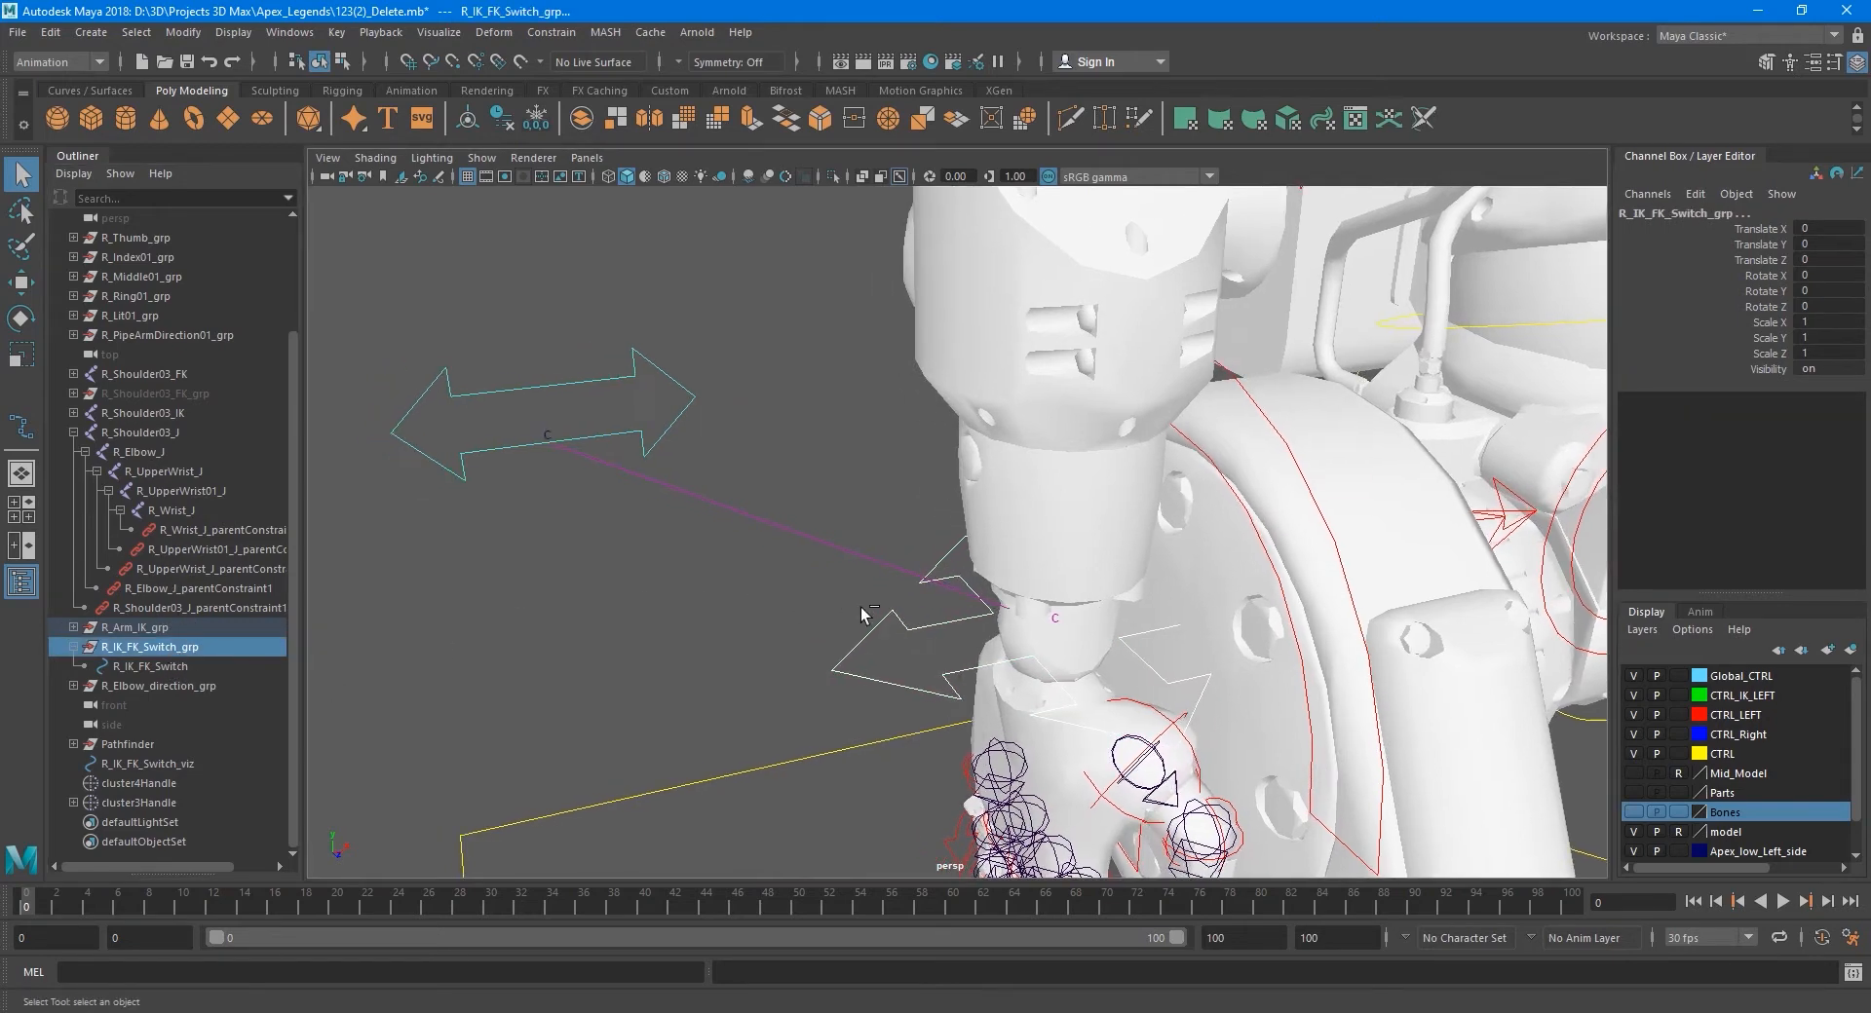
left_click(551, 32)
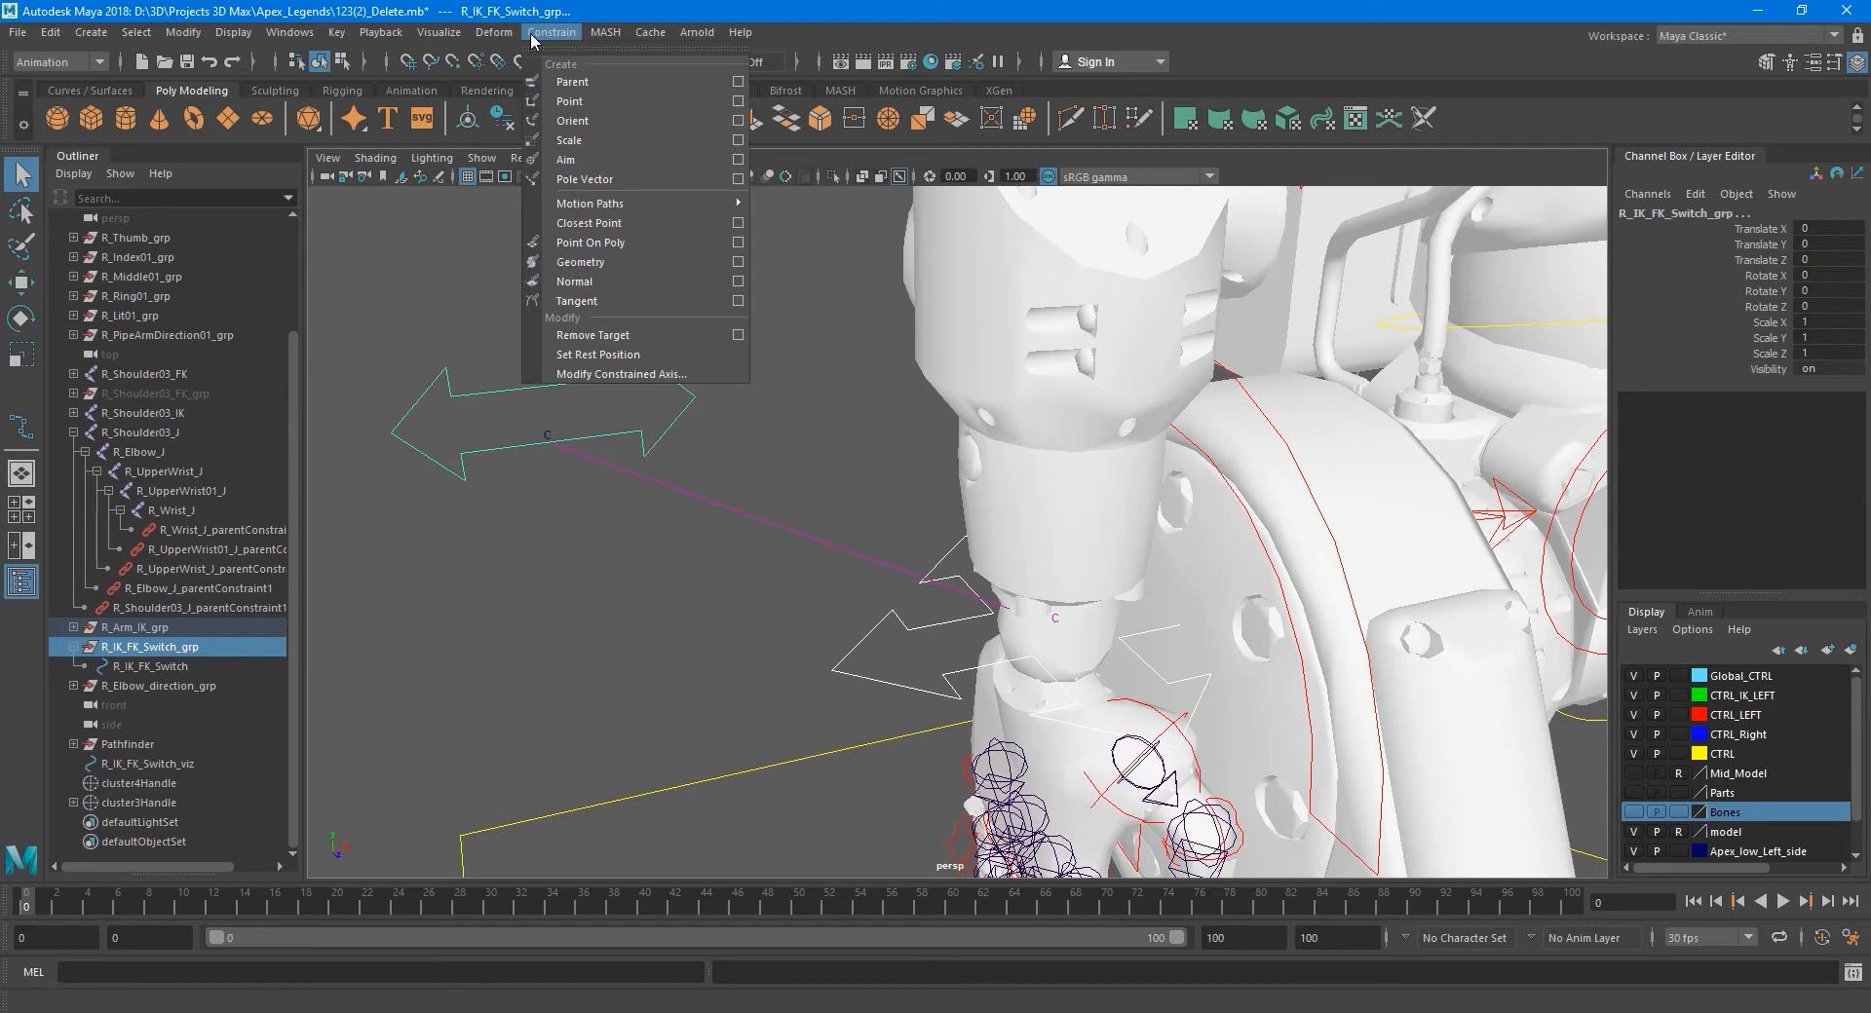
left_click(738, 101)
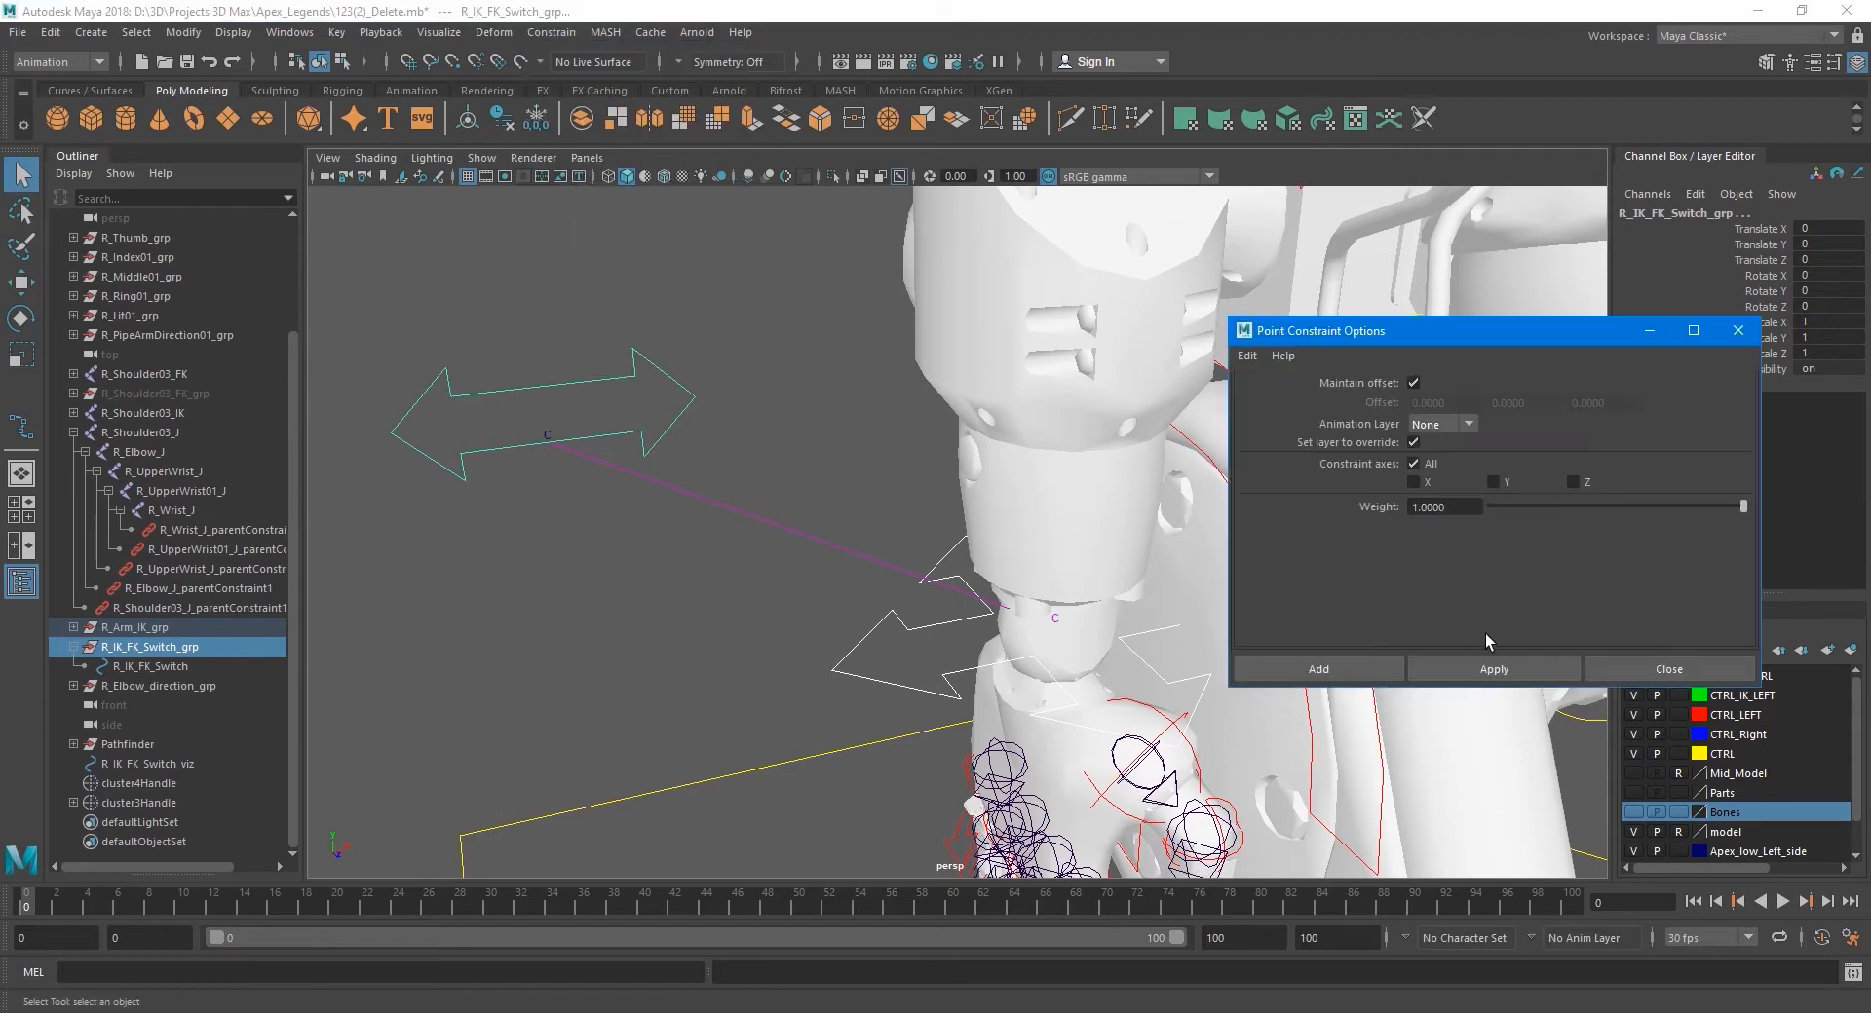
left_click(1352, 674)
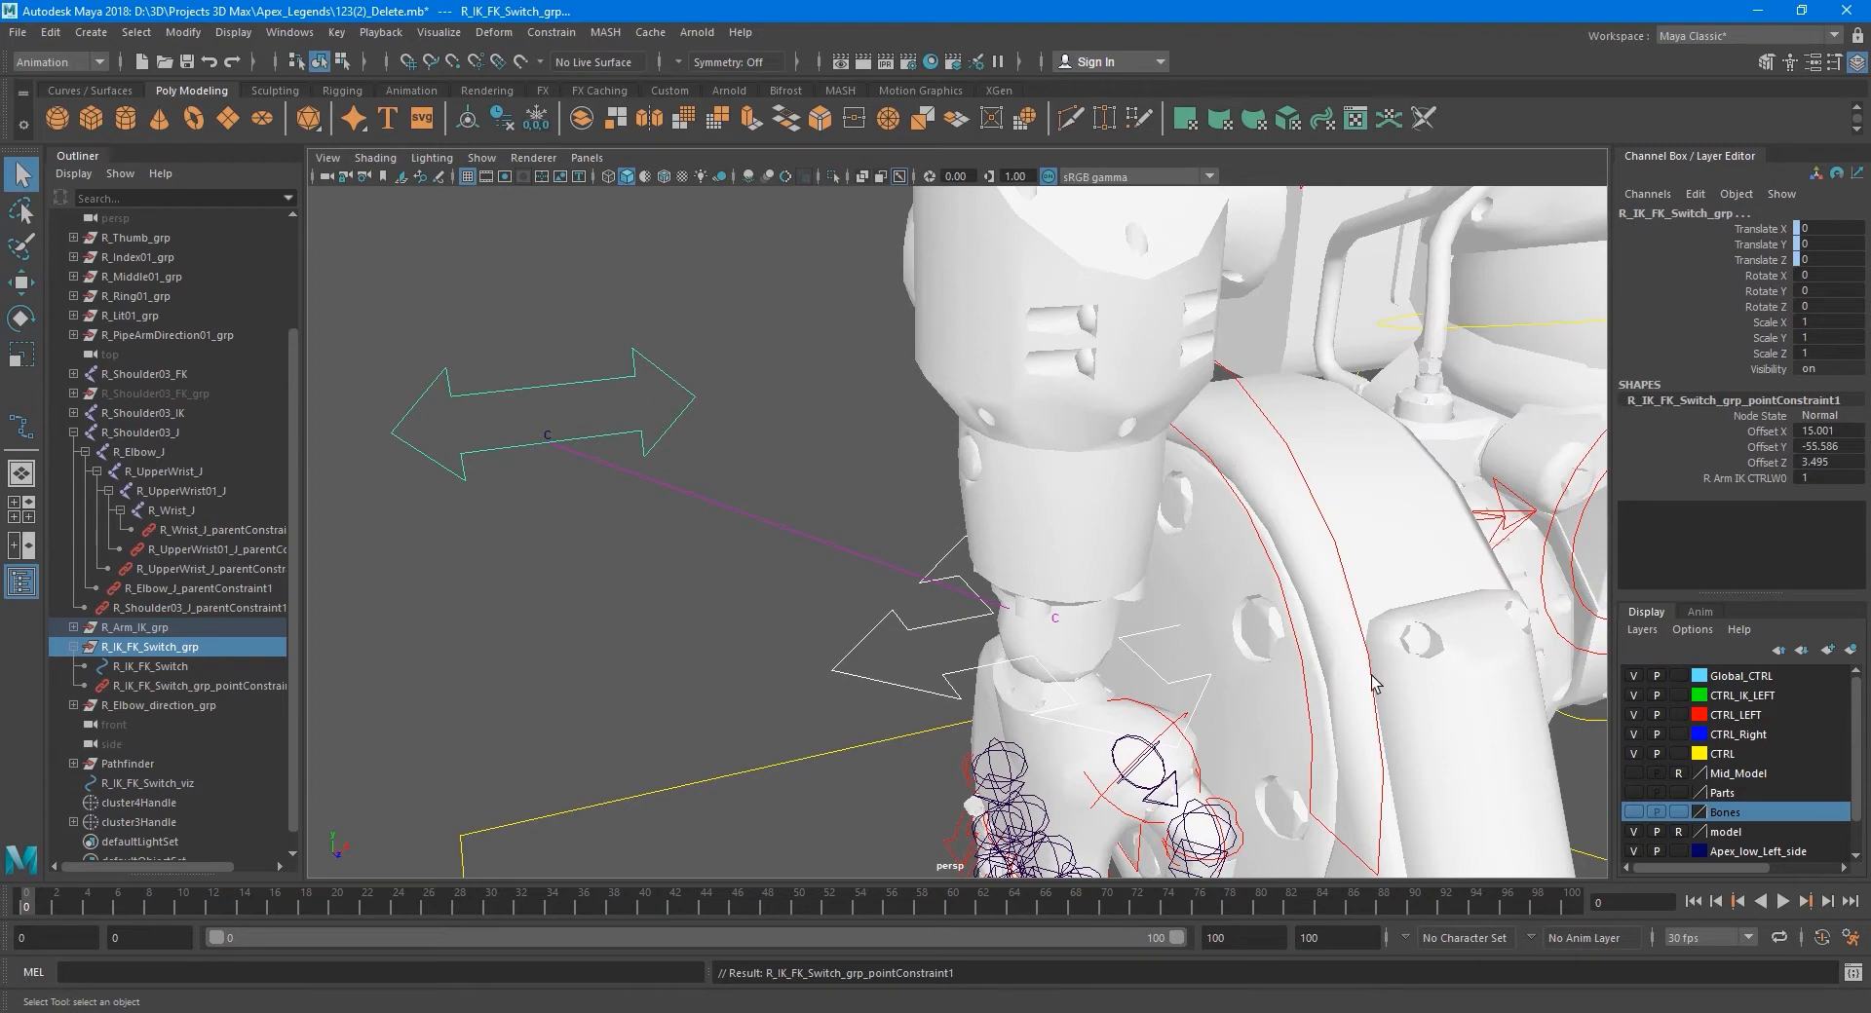
- Test-move and test-rotate R_Arm_IK_CTRL to check the switch group's constraint, and undo both transforms
left_click(944, 684)
left_click_drag(943, 684, 834, 556, "alt")
key("w")
key("ctrl+z")
key("q")
key("e")
mouse_move(974, 570)
left_mouse_down()
mouse_move(979, 585)
mouse_move(986, 565)
left_mouse_up()
key("ctrl+z")
key("q")
middle_click_drag(844, 612, 868, 622, "alt")
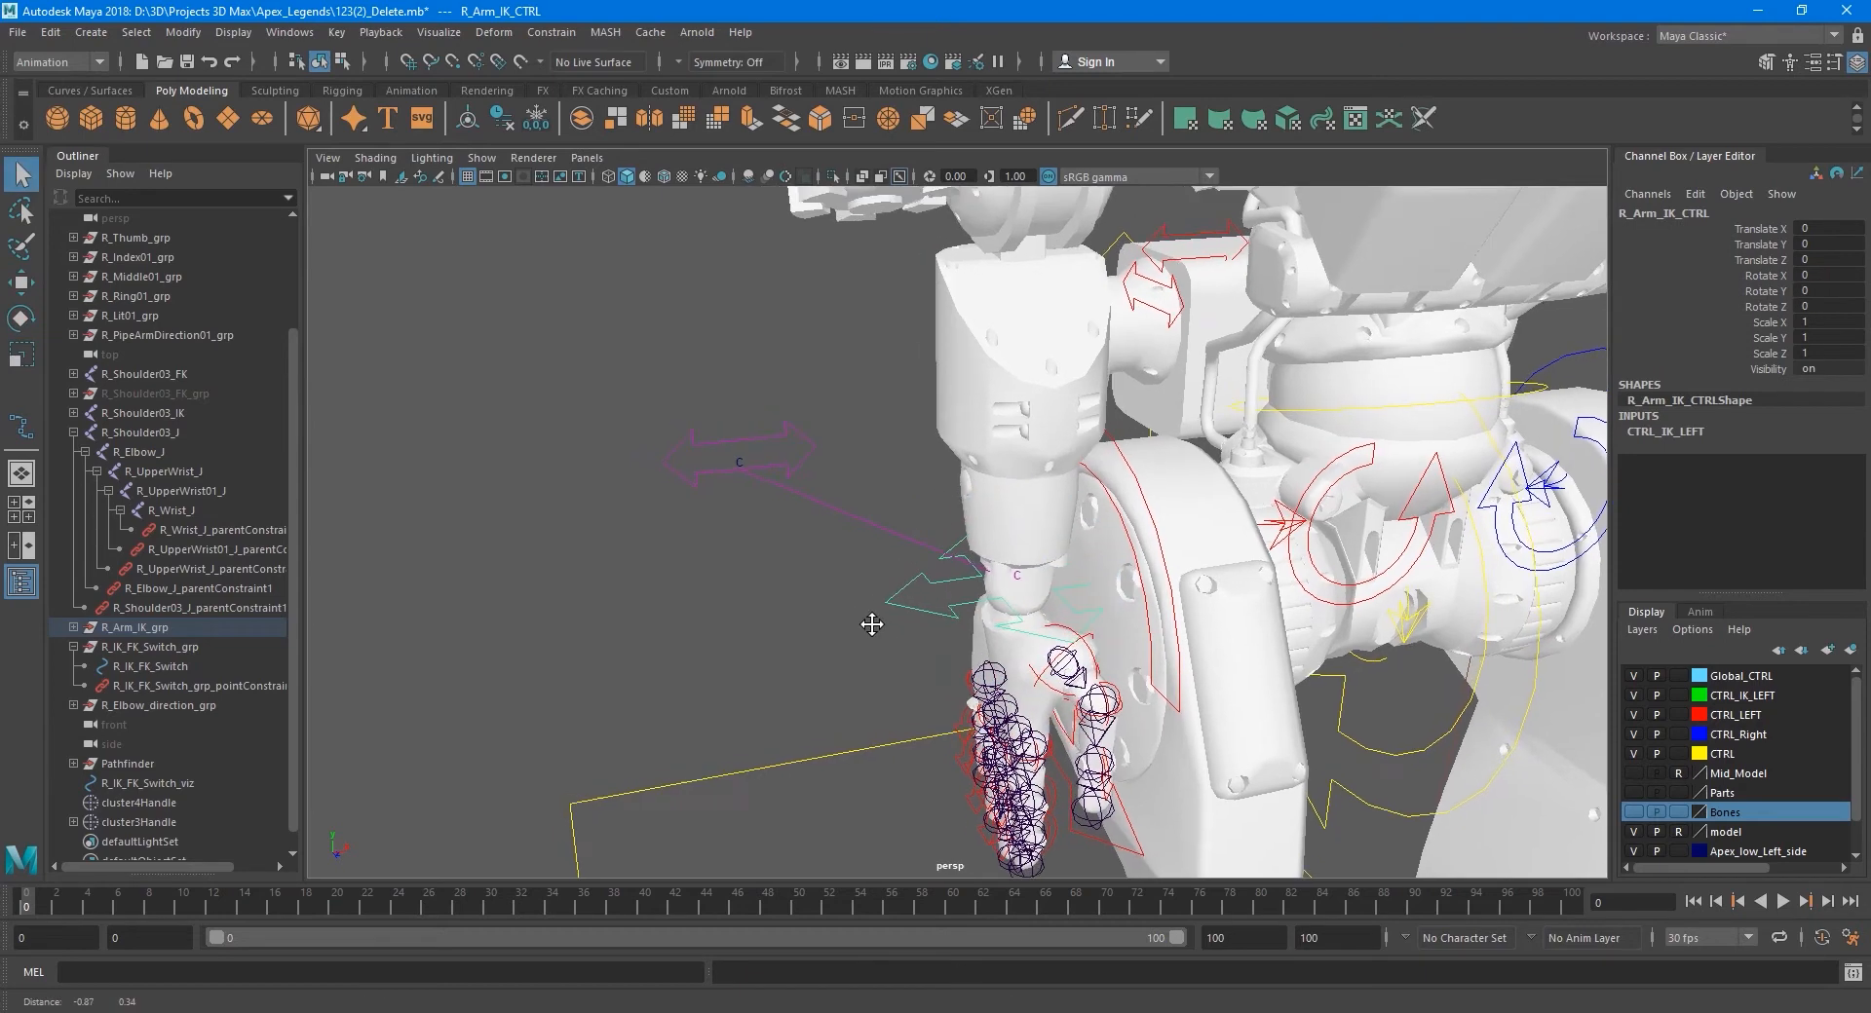
- Parent cluster4Handle under R_IK_FK_Switch_grp
left_click(150, 803)
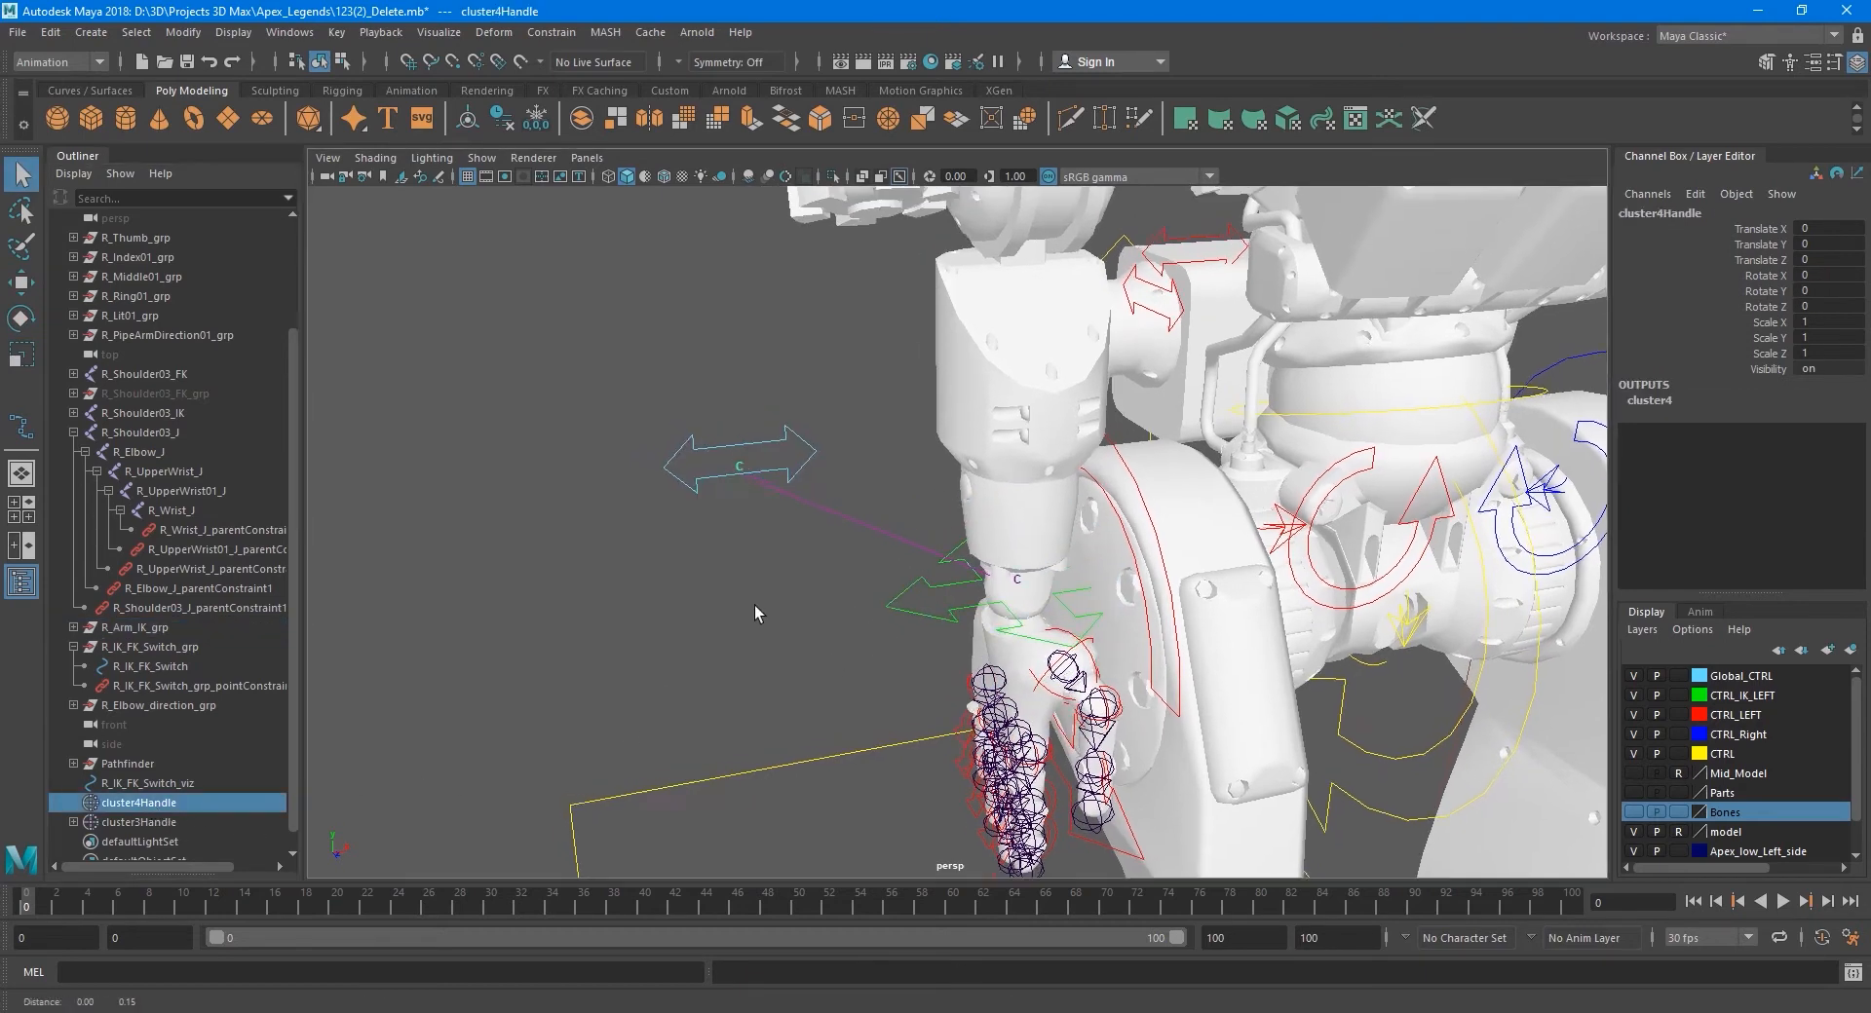
right_click_drag(755, 605, 801, 628, "alt")
middle_click_drag(188, 799, 157, 655)
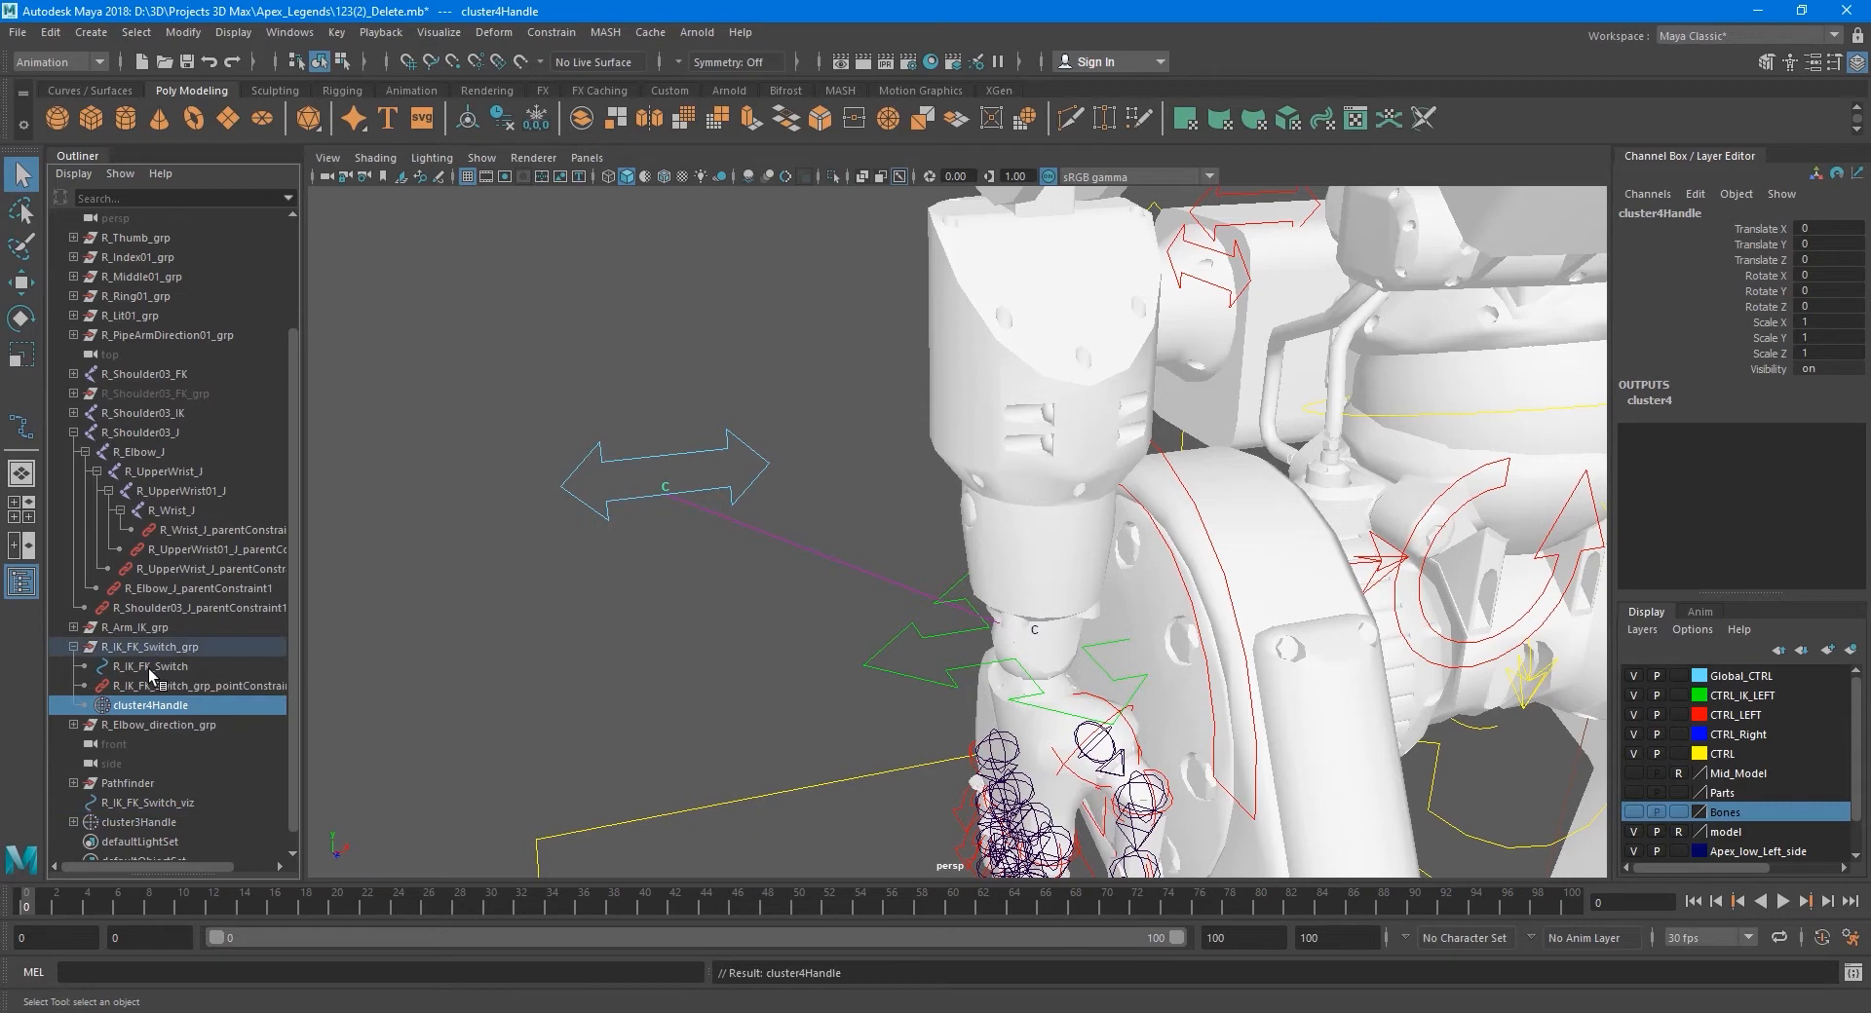
- Test-move R_Arm_IK_CTRL to check that the regrouped cluster carries the connecting curve along, and undo the move
left_click(882, 647)
left_click_drag(905, 640, 820, 552, "alt")
key("w")
key("ctrl+z")
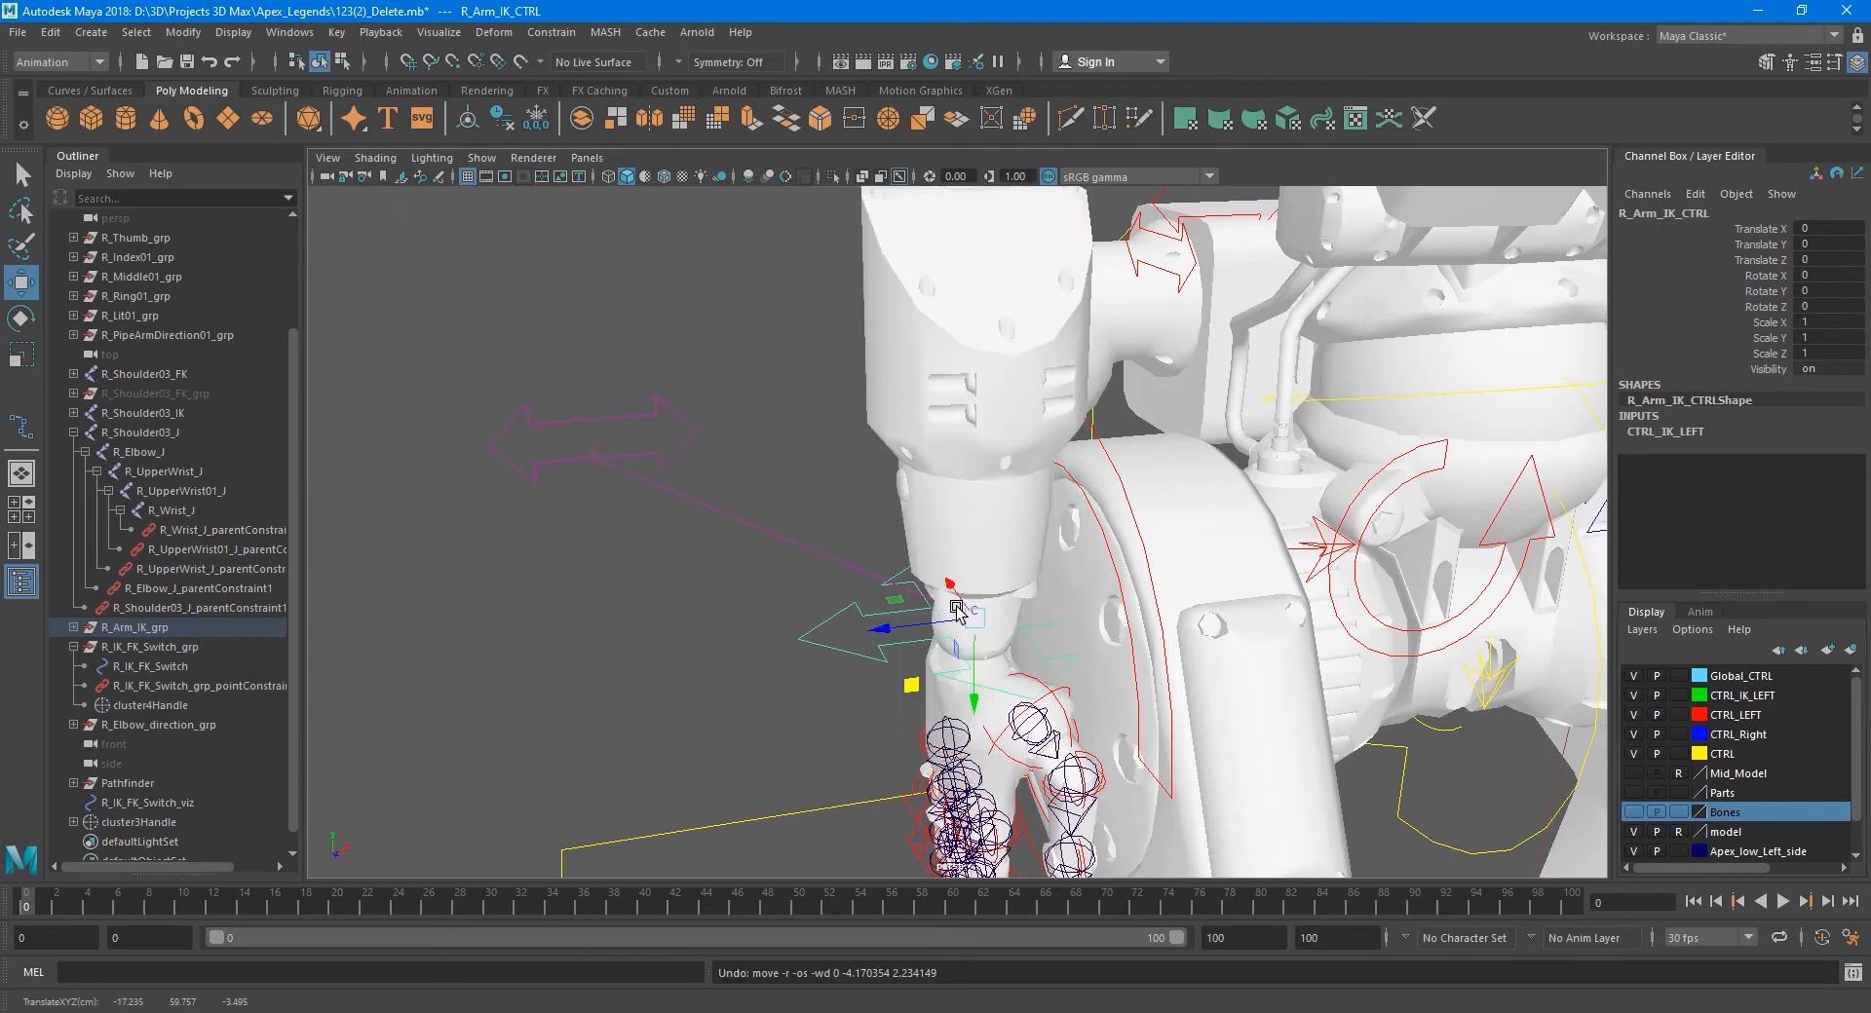
key("q")
left_click_drag(1004, 648, 952, 648, "alt")
scroll(952, 648, "up", 2)
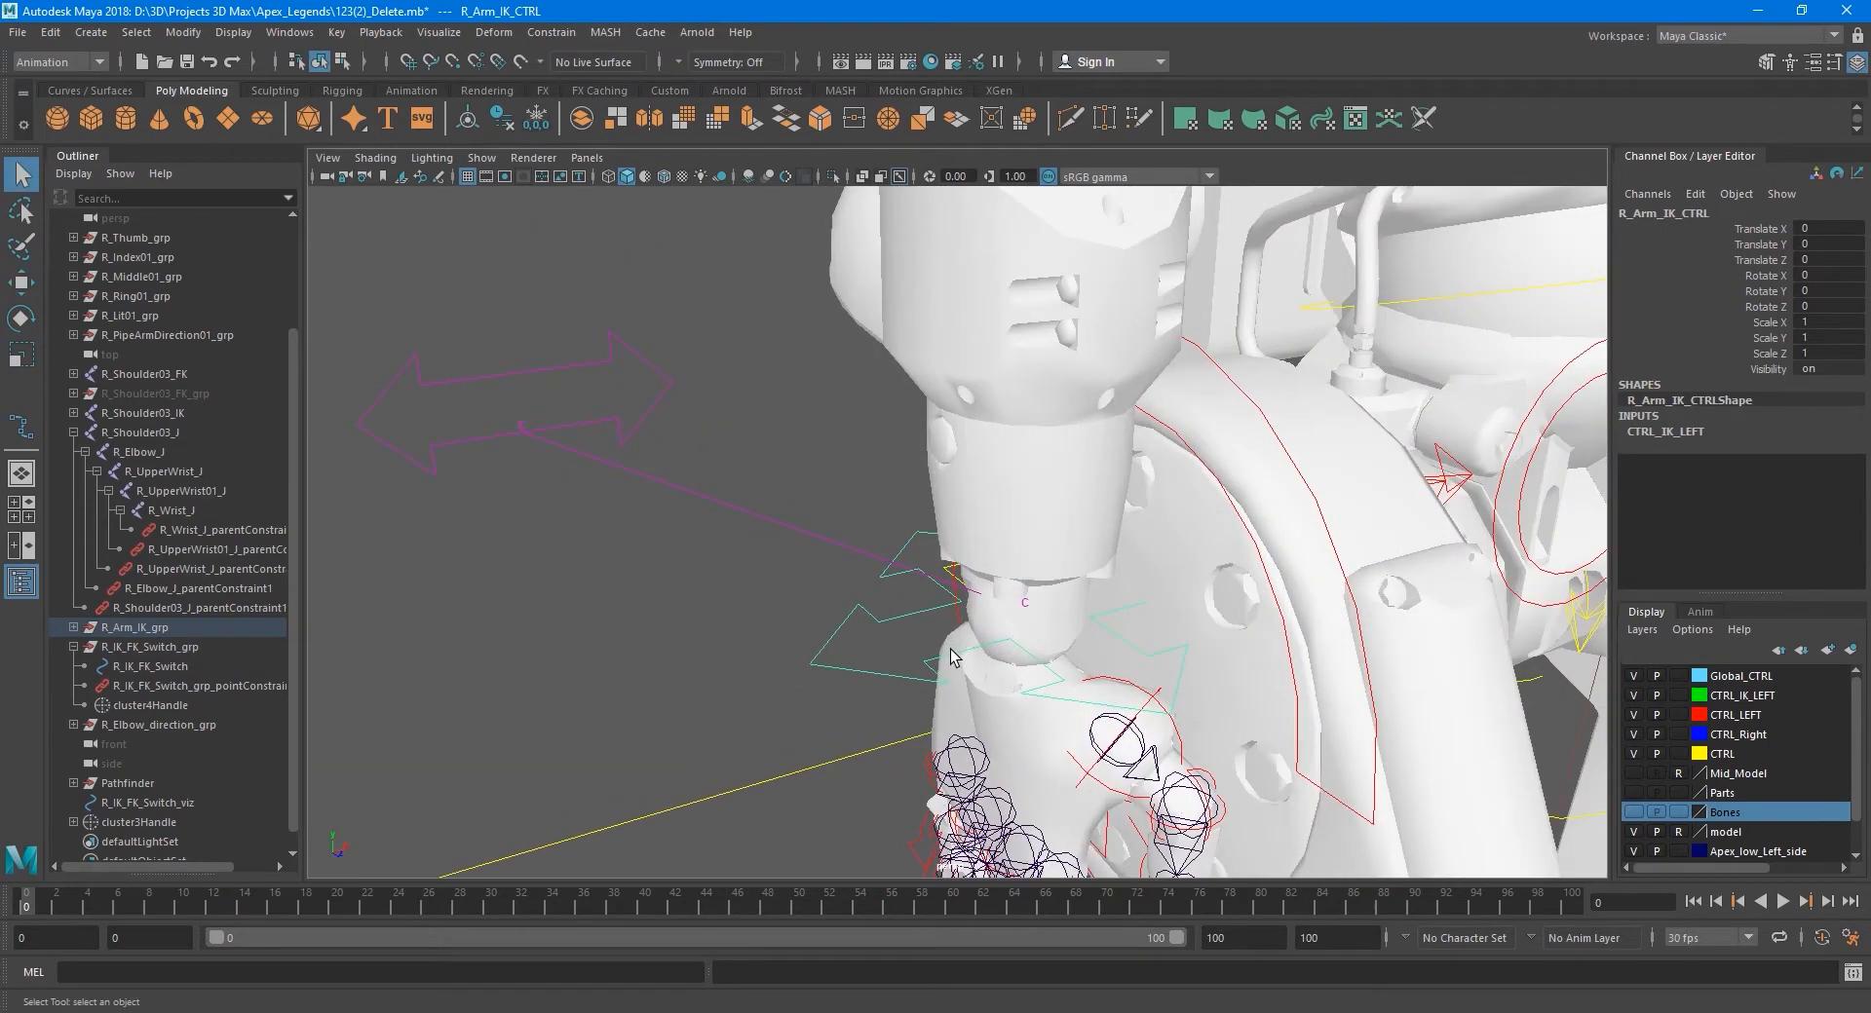
- Examine the opposite arm's IK label and its IK_FK_Switch control, including the IK FK Switch attribute
left_click_drag(1094, 616, 1117, 616, "alt")
left_click_drag(1085, 545, 1148, 520, "alt")
left_click_drag(818, 612, 1094, 526, "alt")
scroll(838, 616, "down", 3)
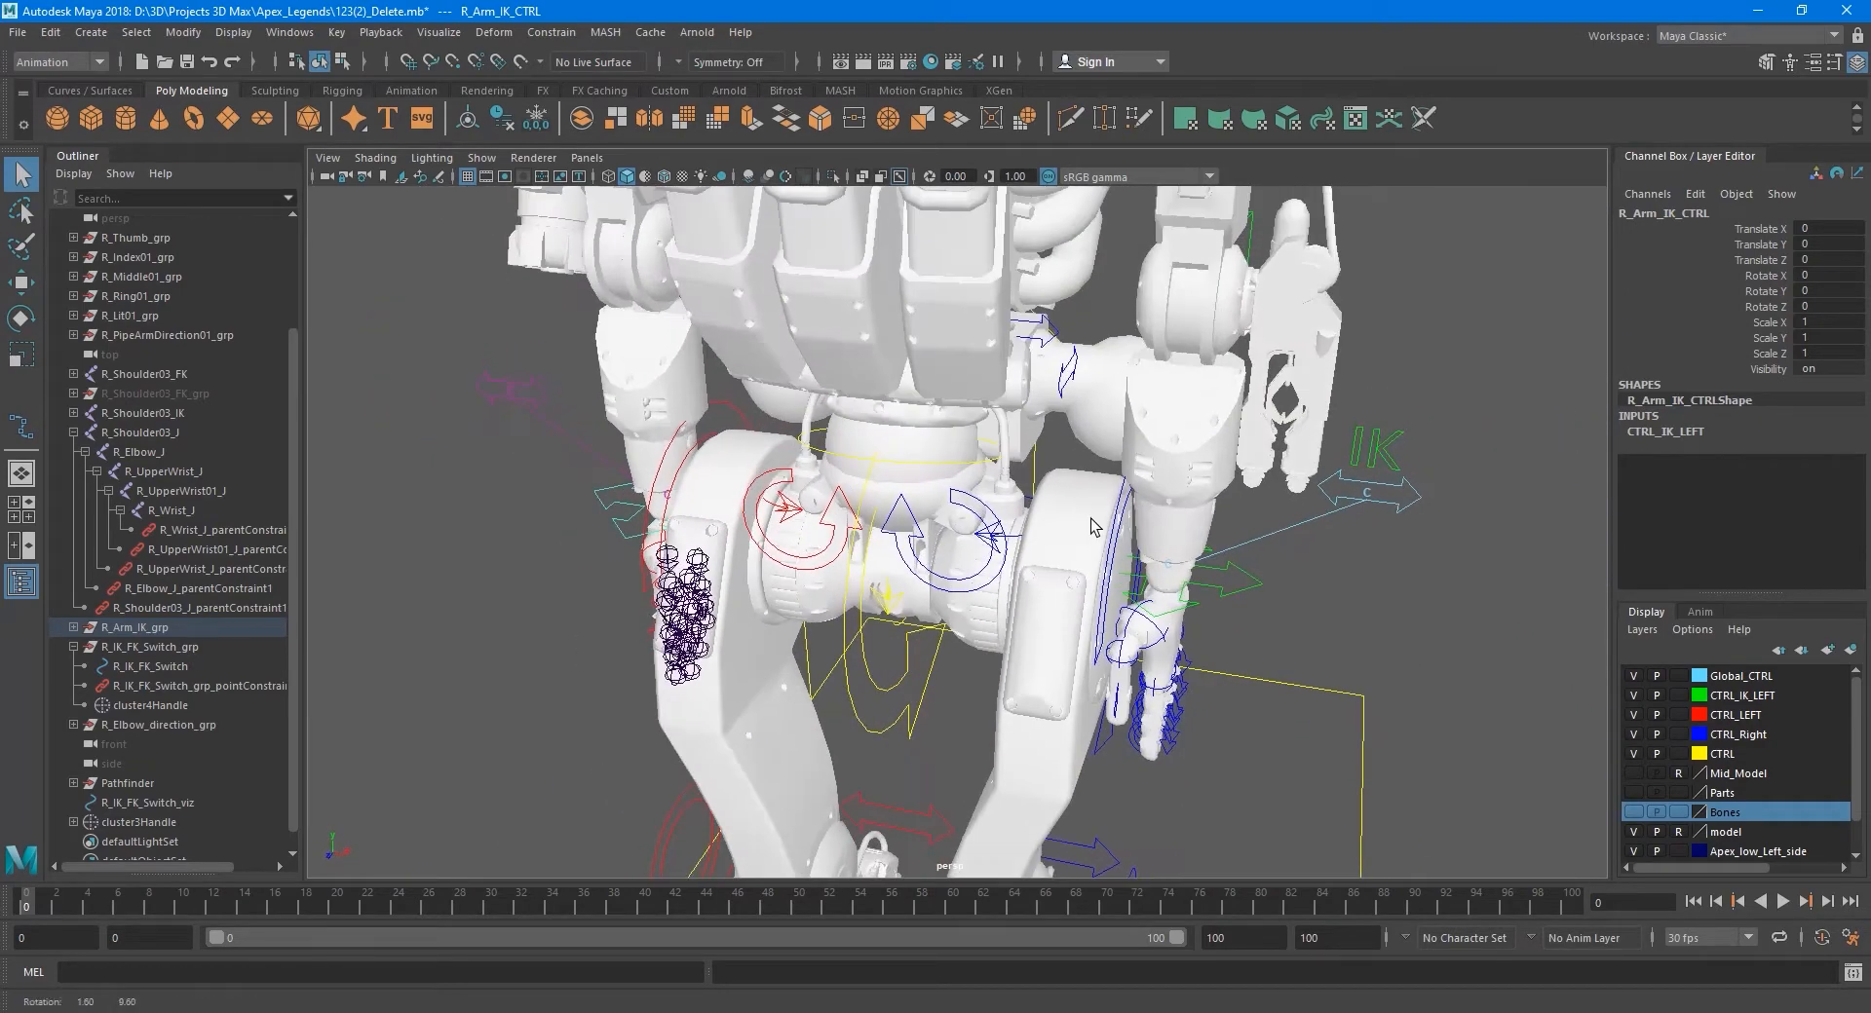
left_click(1380, 450)
left_click(1404, 497)
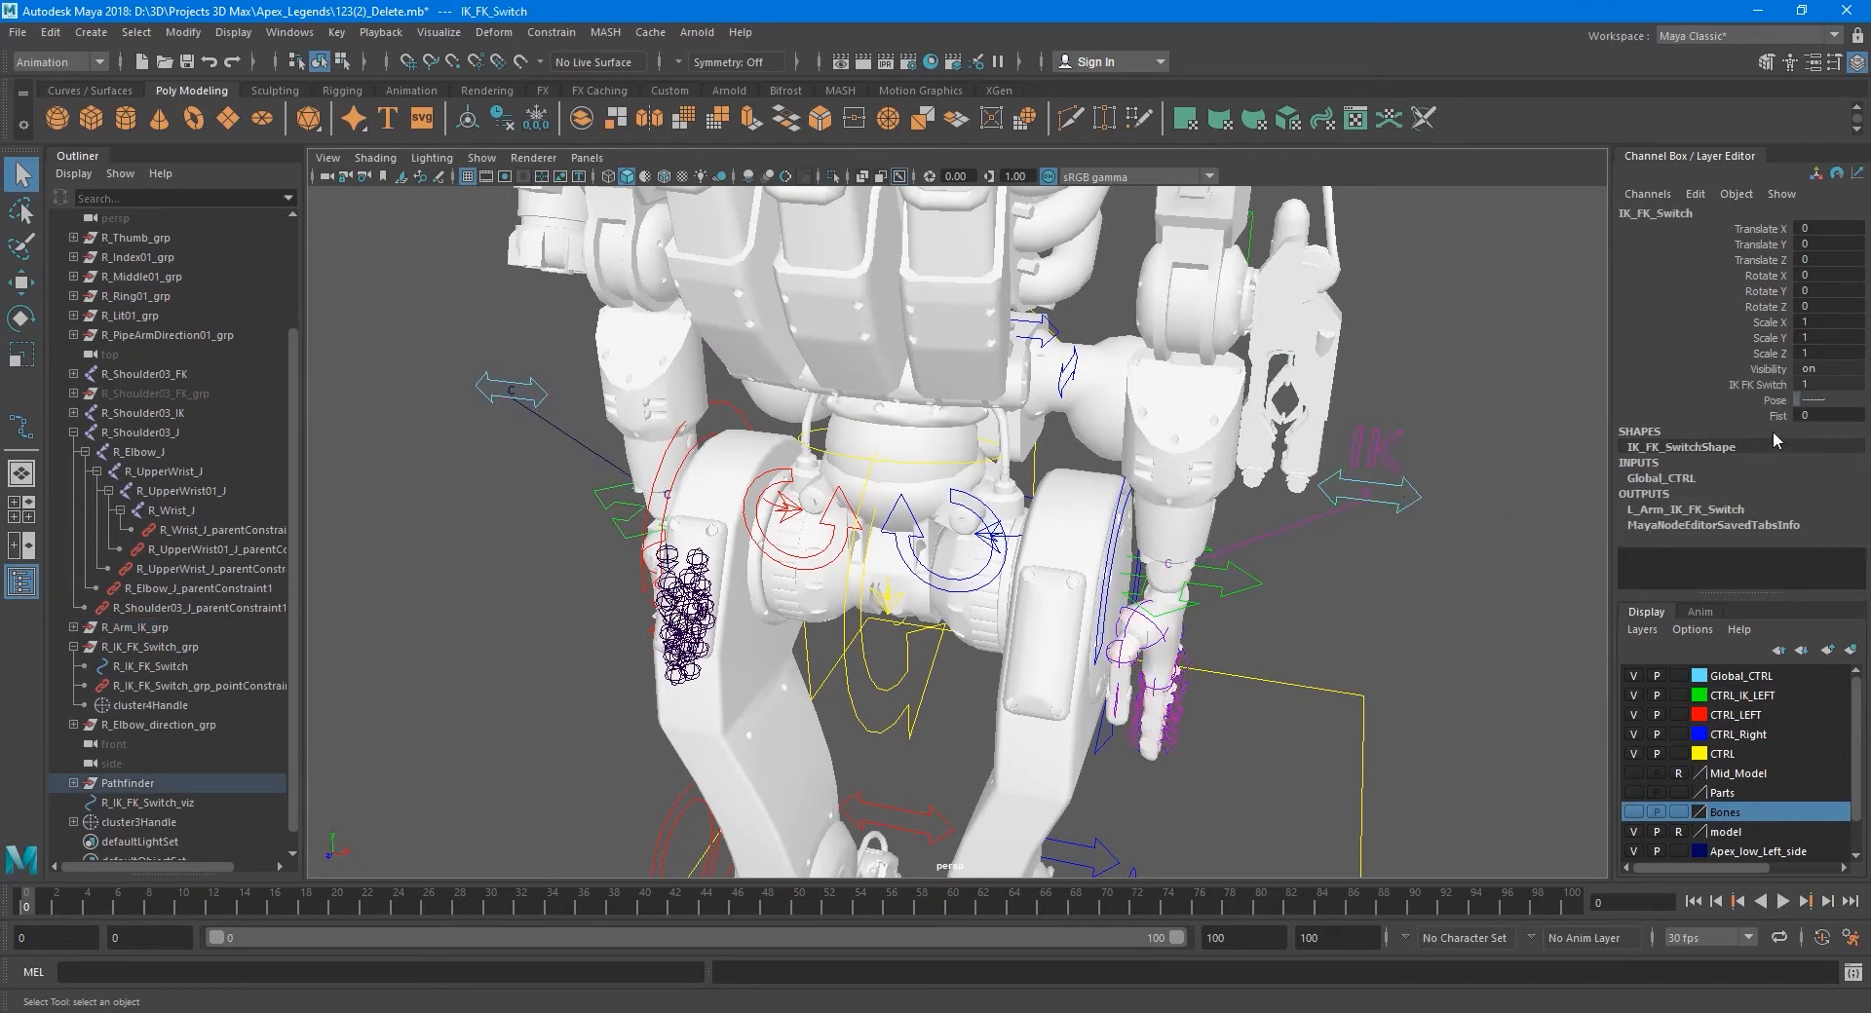
left_click(1749, 386)
mouse_move(1461, 441)
middle_mouse_down()
mouse_move(1553, 452)
mouse_move(1286, 439)
mouse_move(1475, 458)
middle_mouse_up()
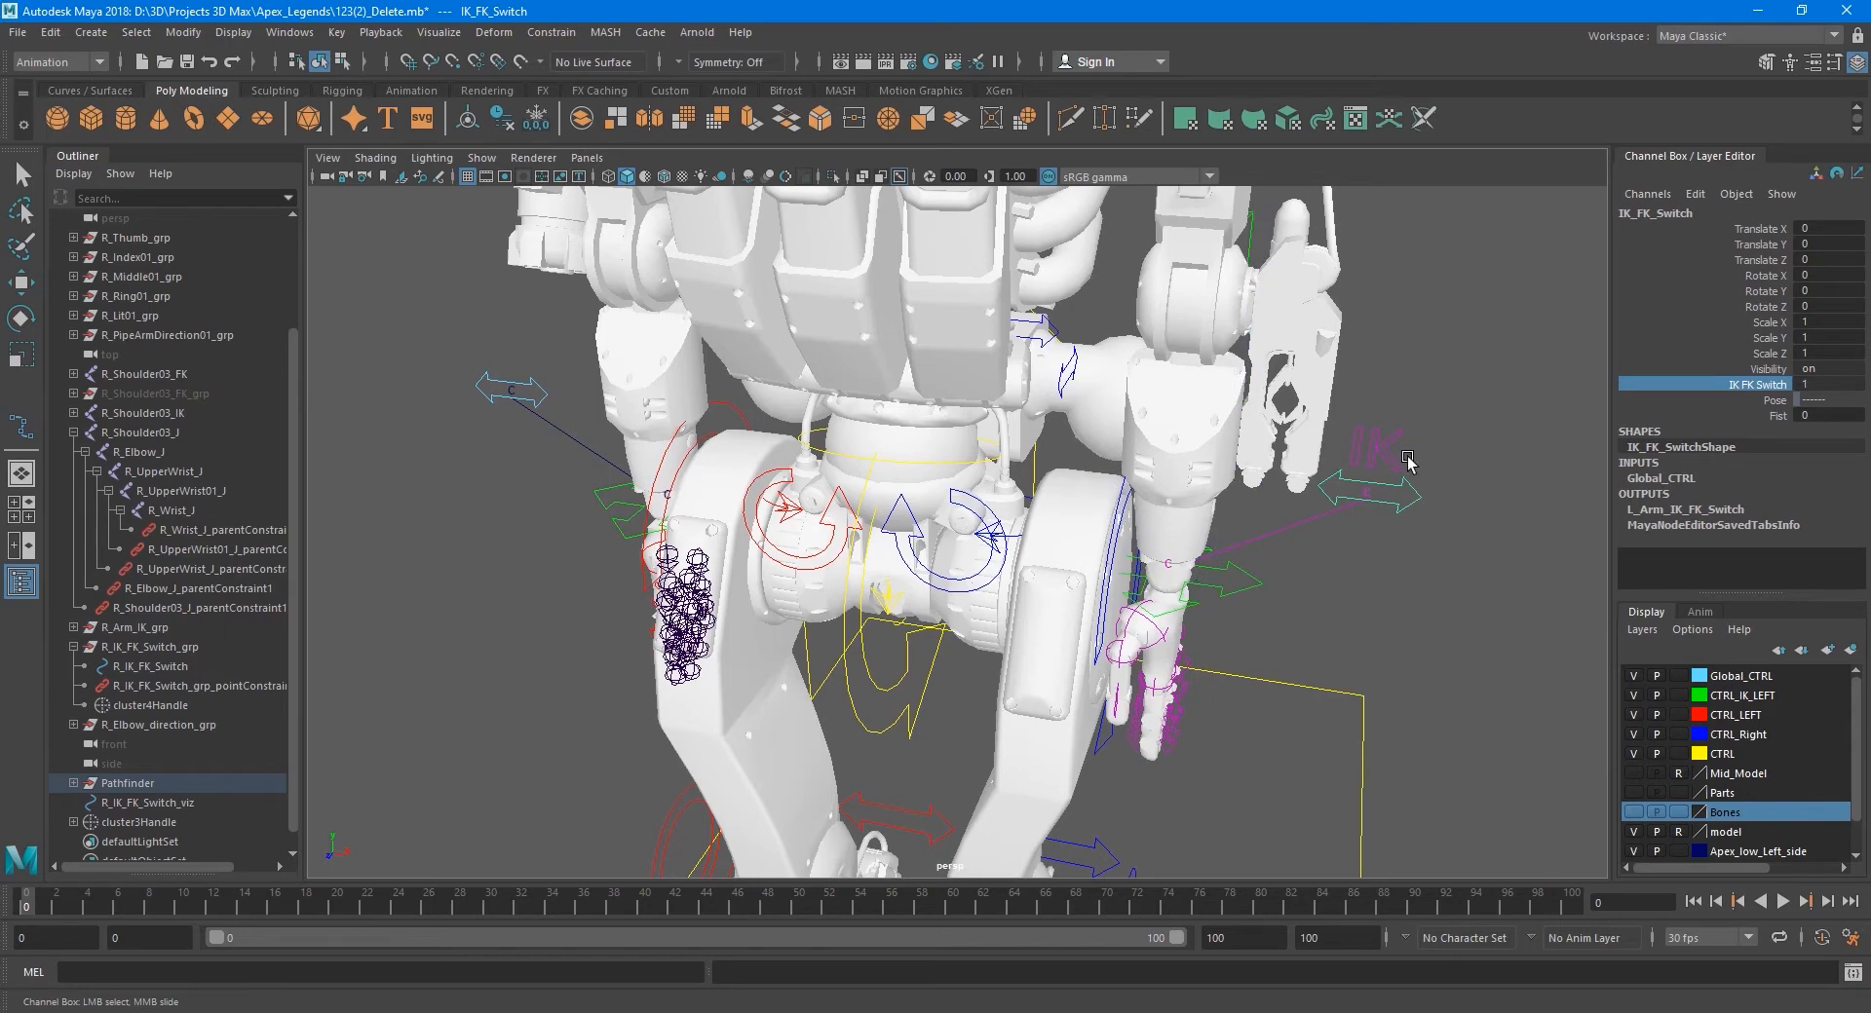
left_click(1447, 521)
- Create a 3D type object and set its text to "IK"
middle_click_drag(984, 517, 1114, 484, "alt")
middle_click_drag(1013, 644, 1052, 534, "alt")
scroll(1058, 567, "down", 5)
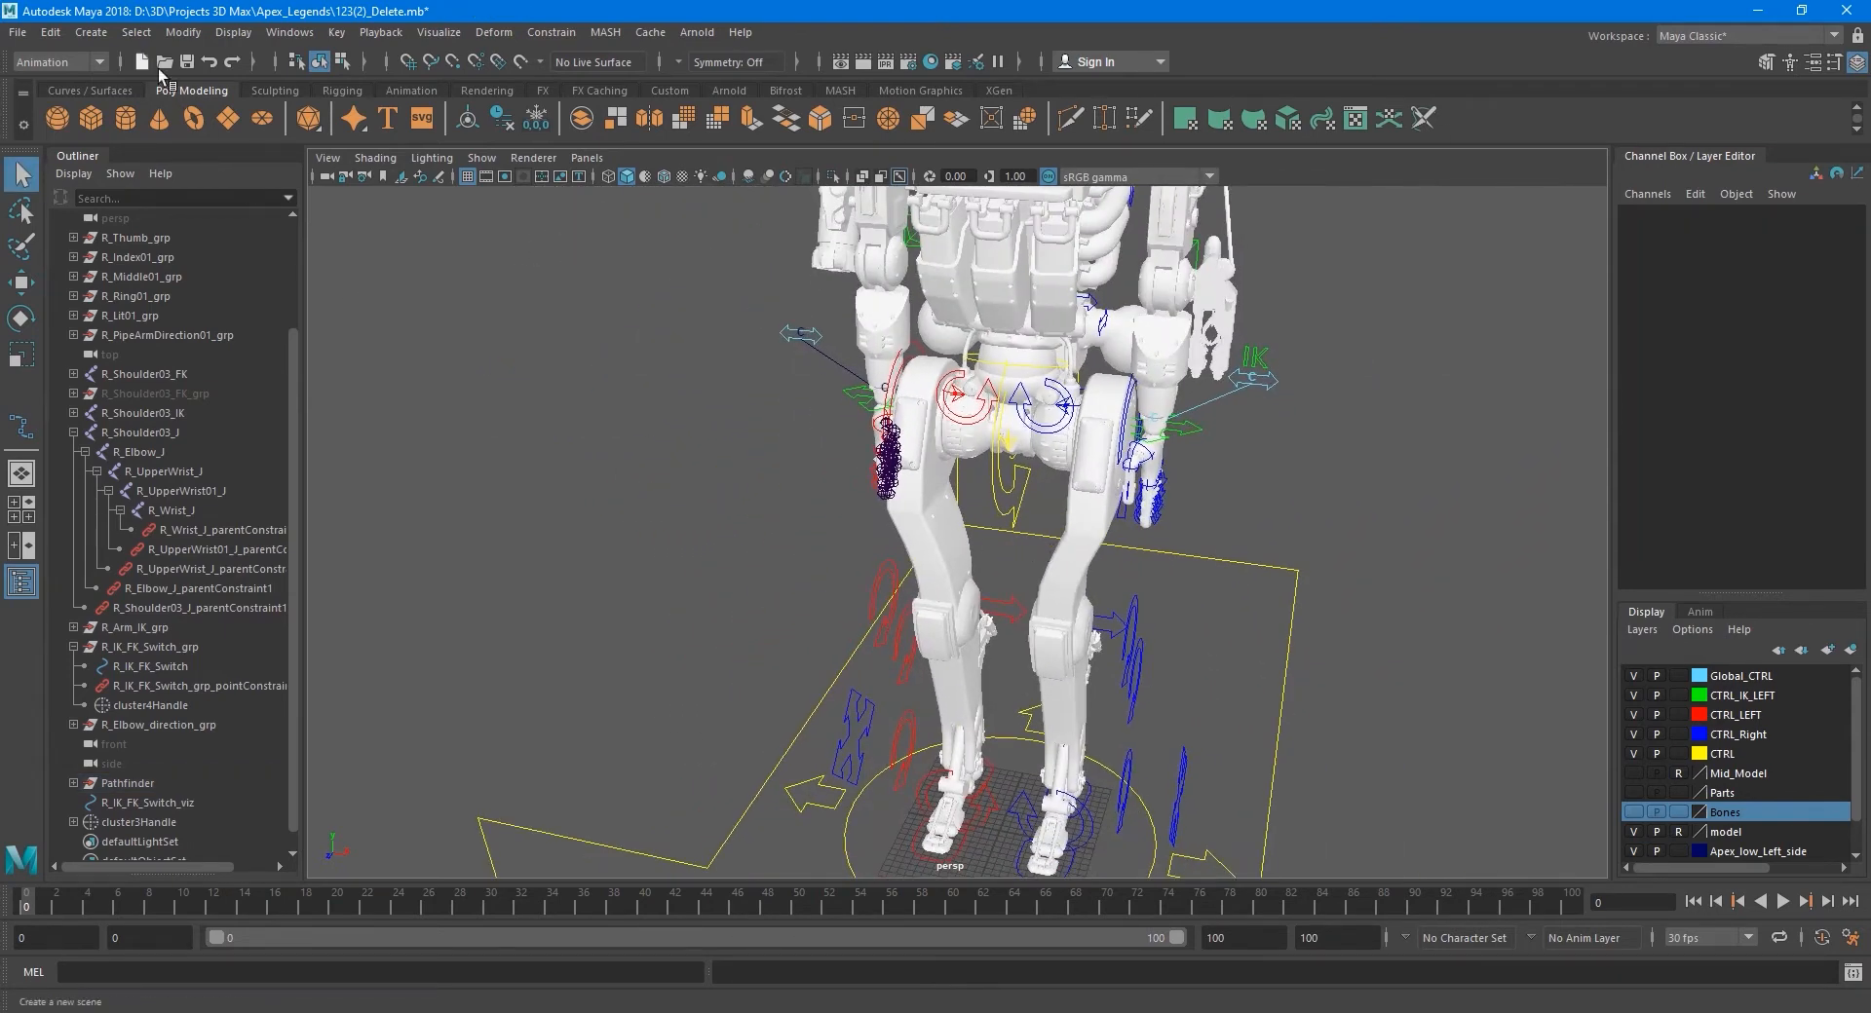
left_click(91, 33)
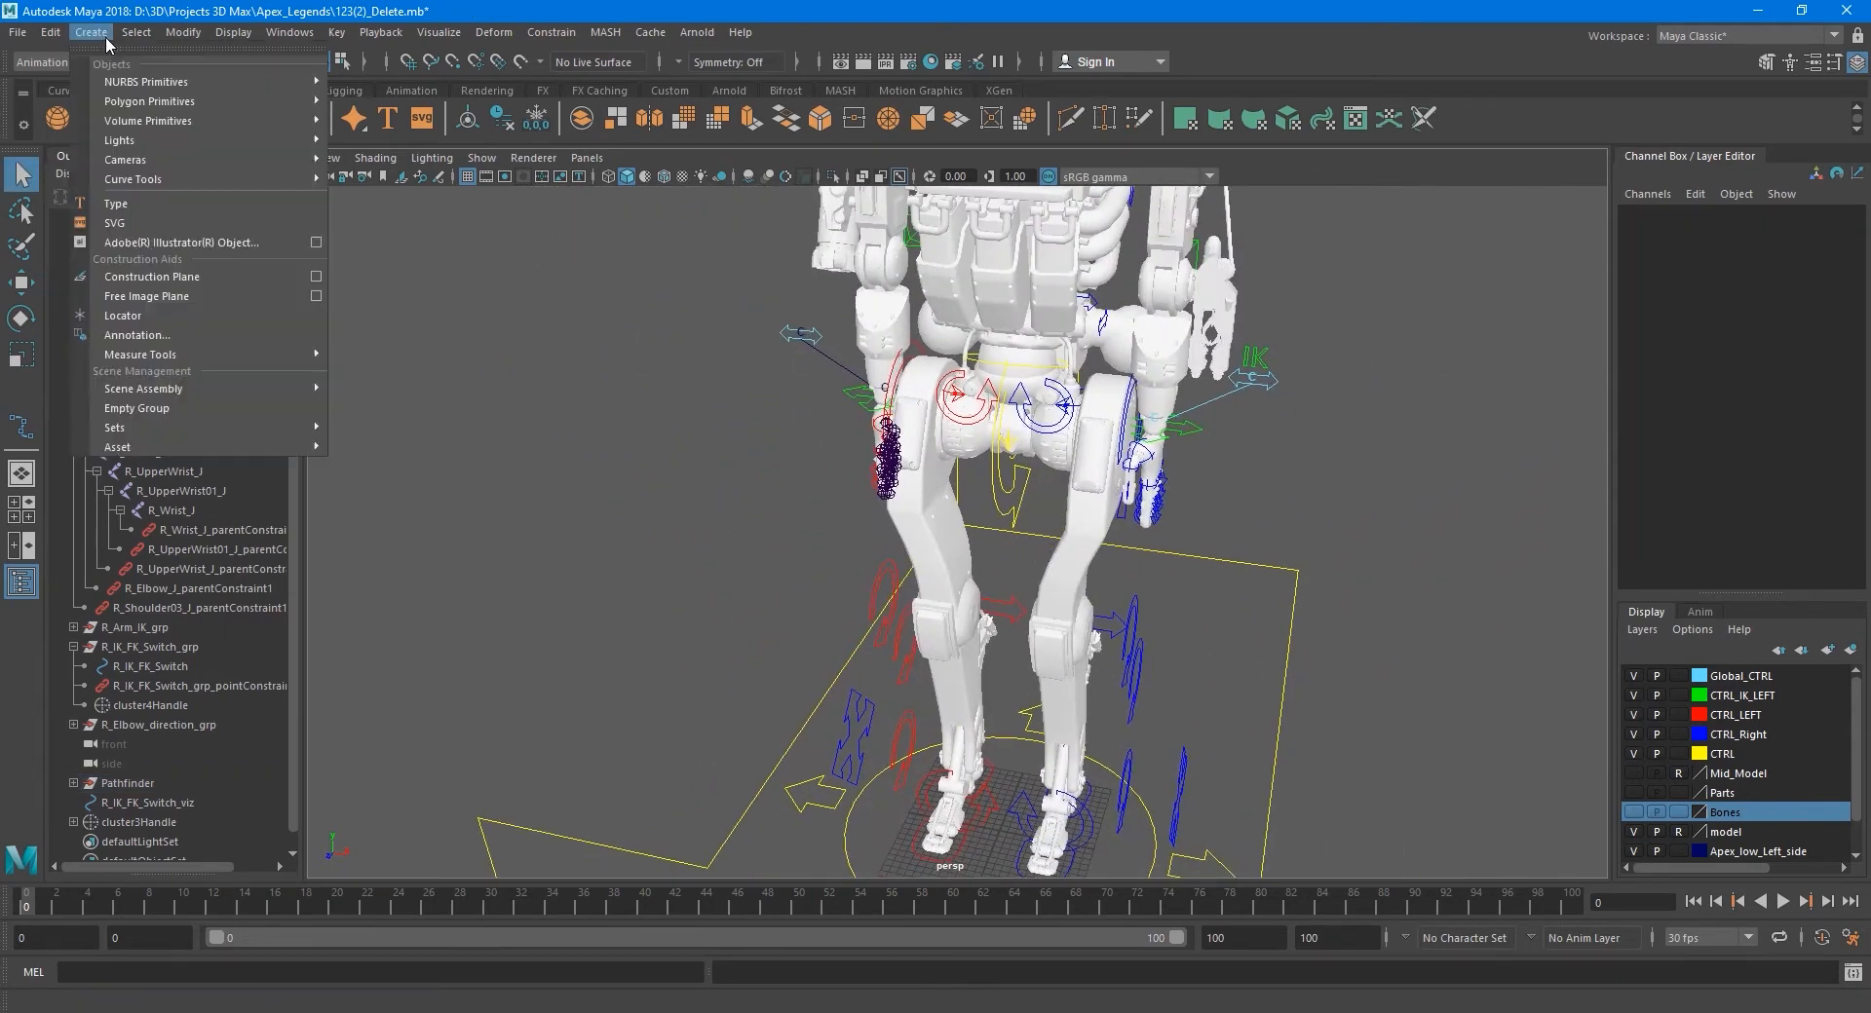
left_click(145, 202)
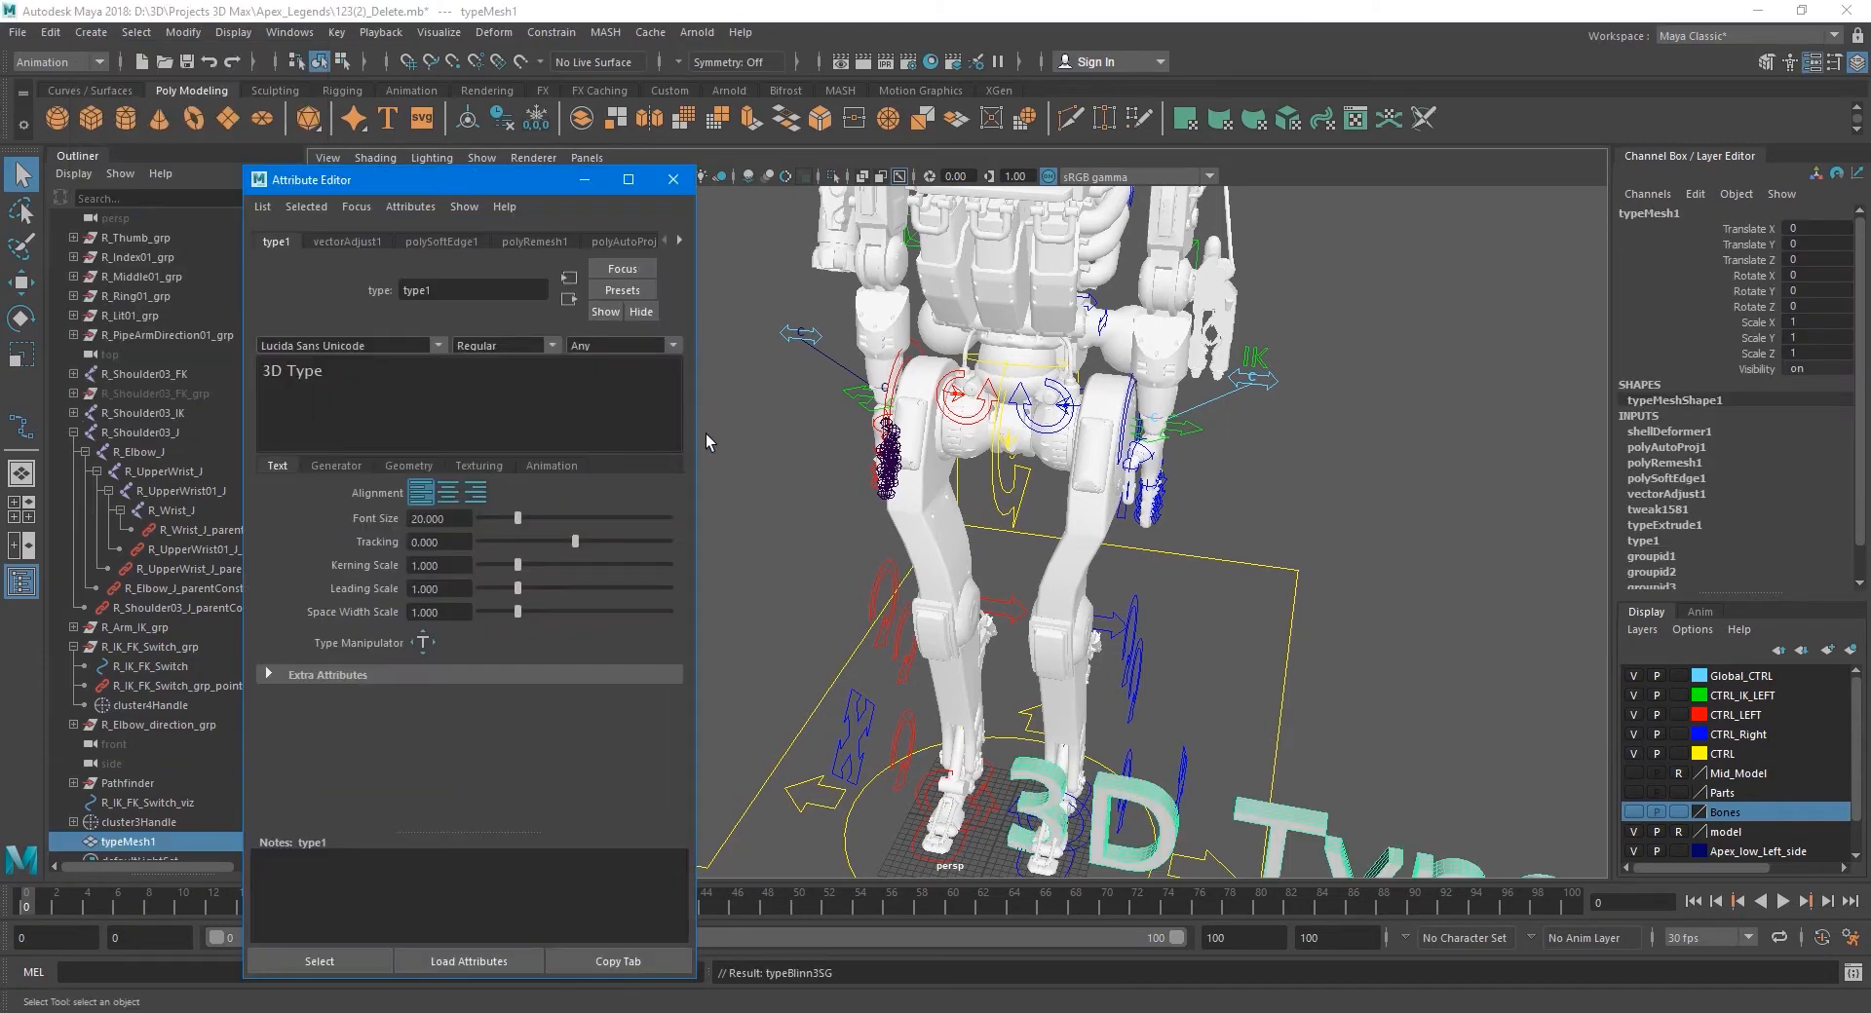
left_click_drag(371, 391, 254, 380)
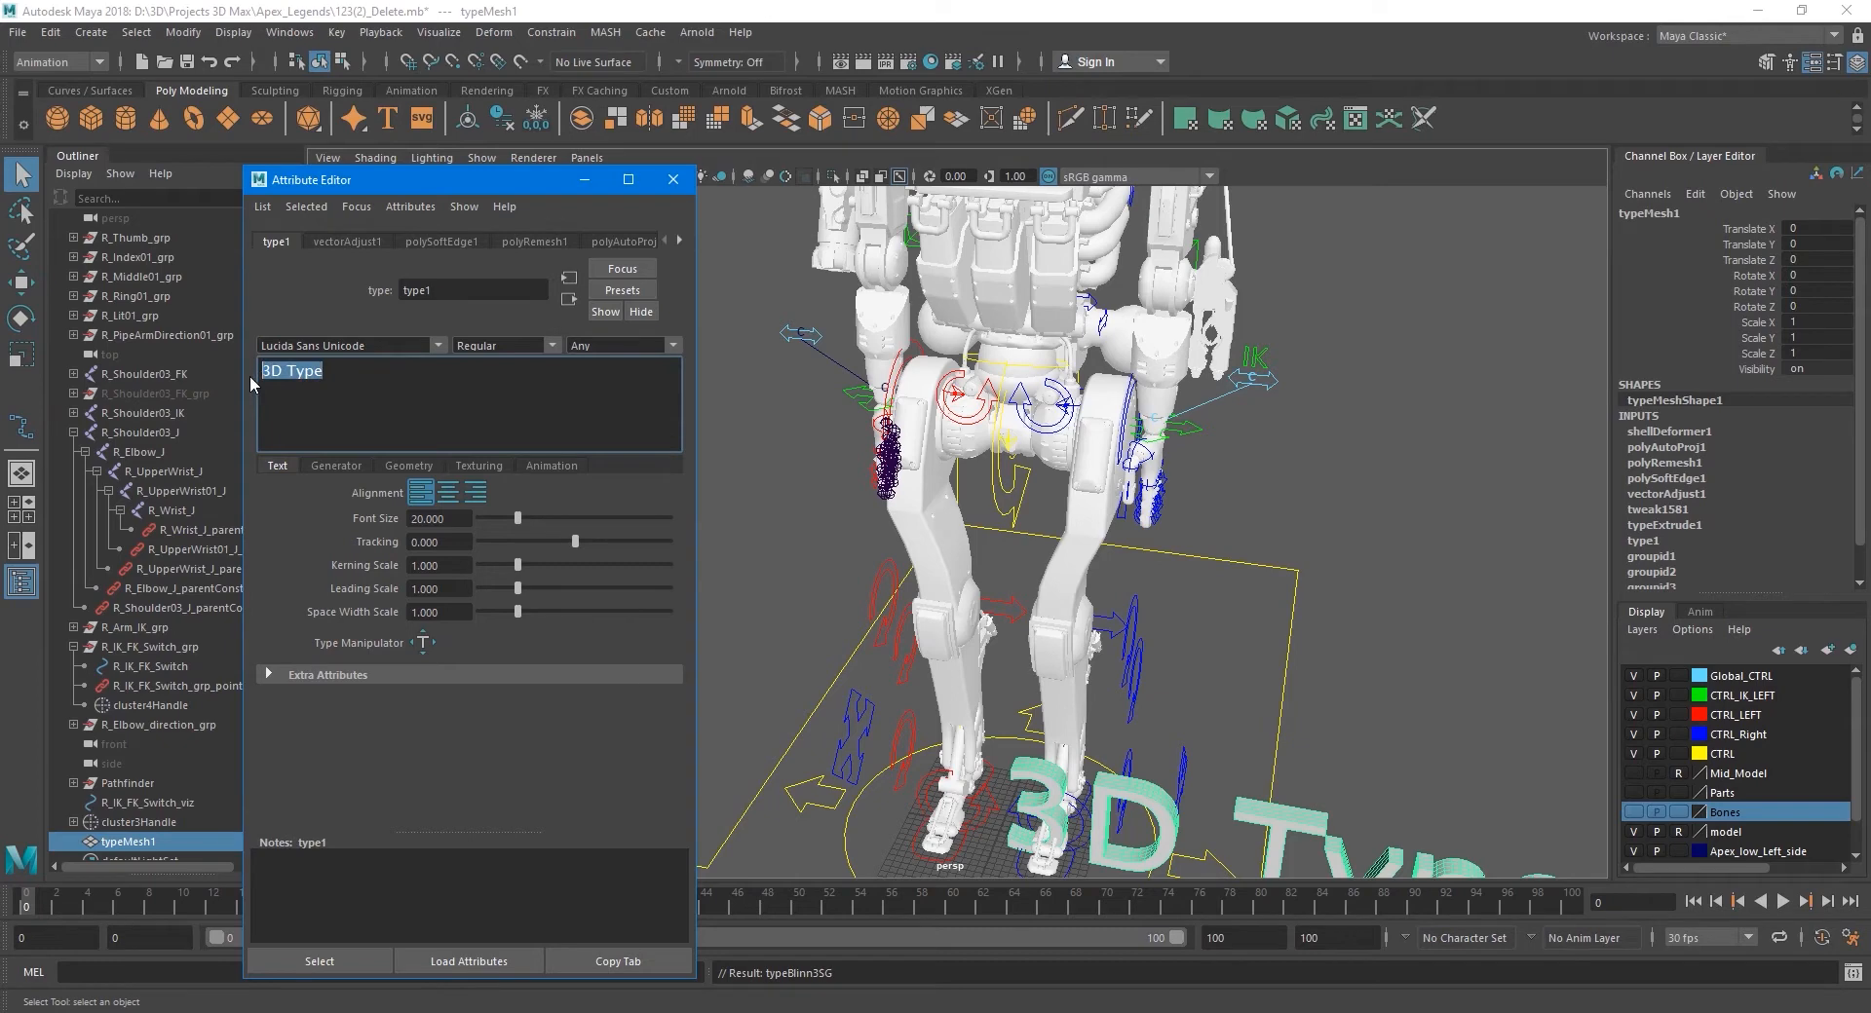
type("IK")
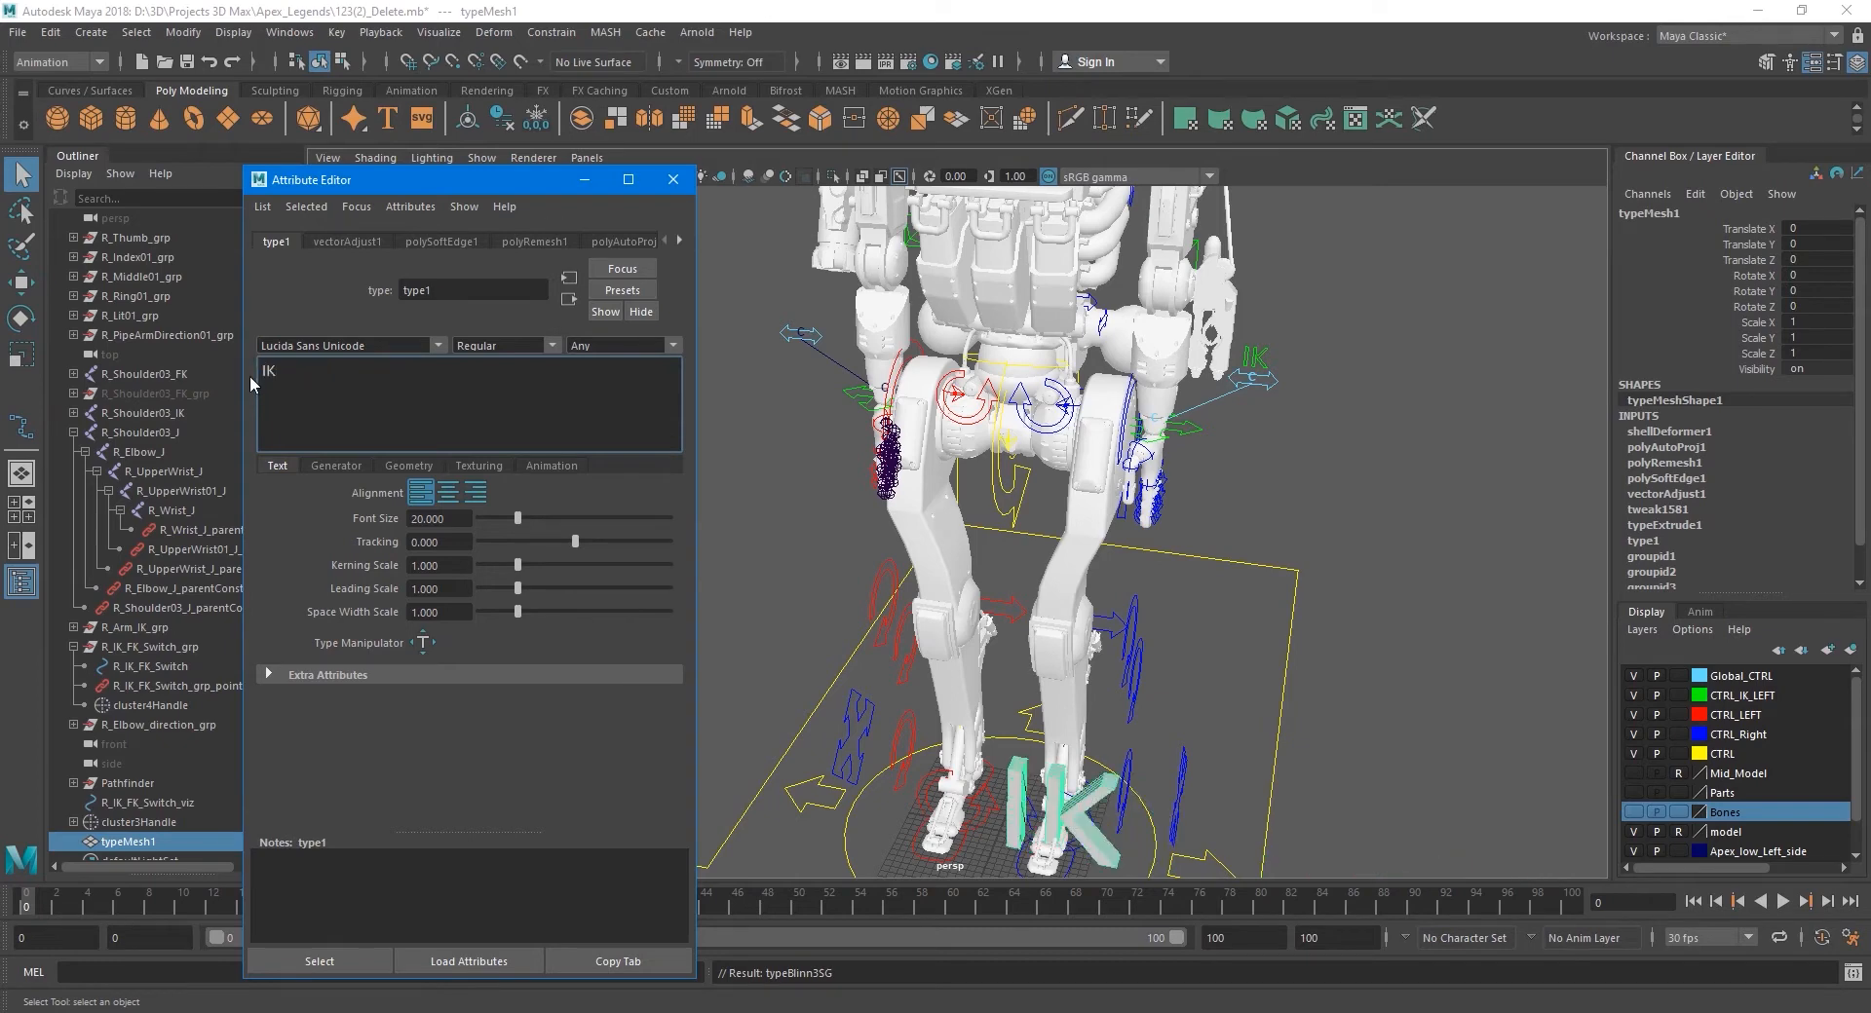
- Create curves from the IK type mesh and expand the resulting curve group to show its curves
left_click_drag(799, 546, 967, 571, "alt")
scroll(968, 571, "up", 2)
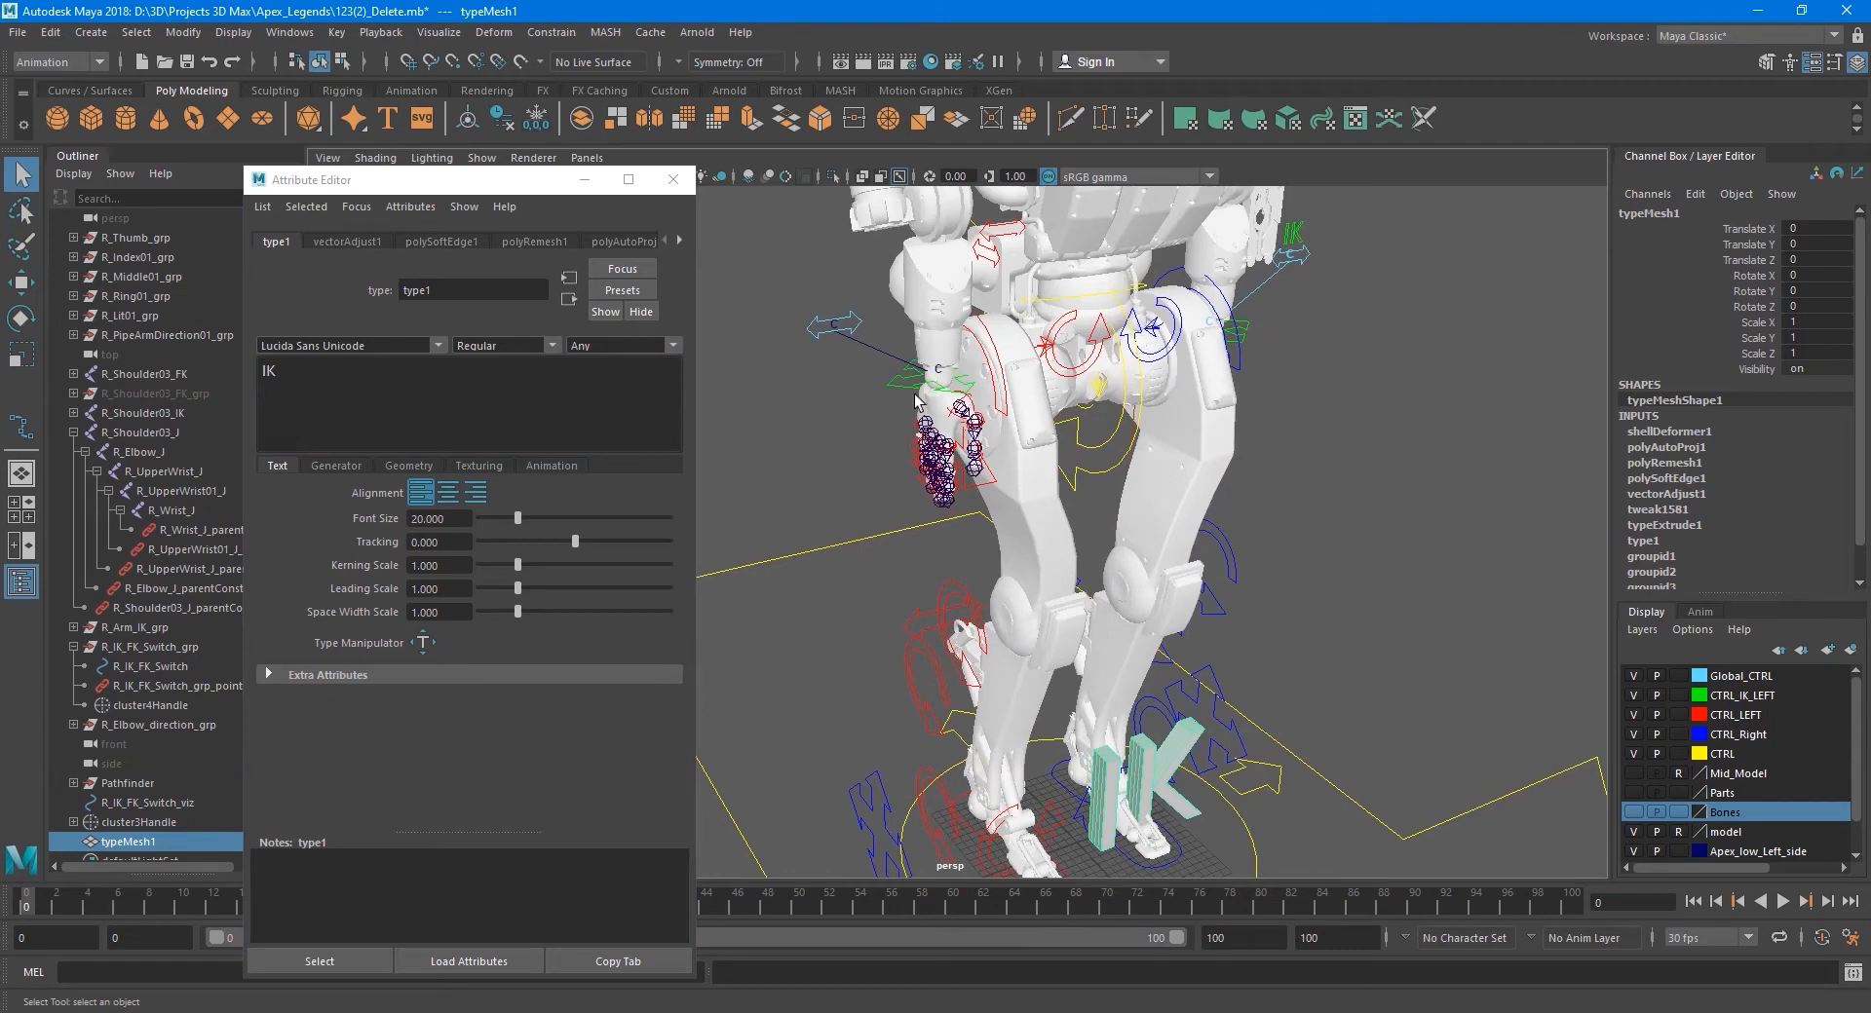
left_click(399, 466)
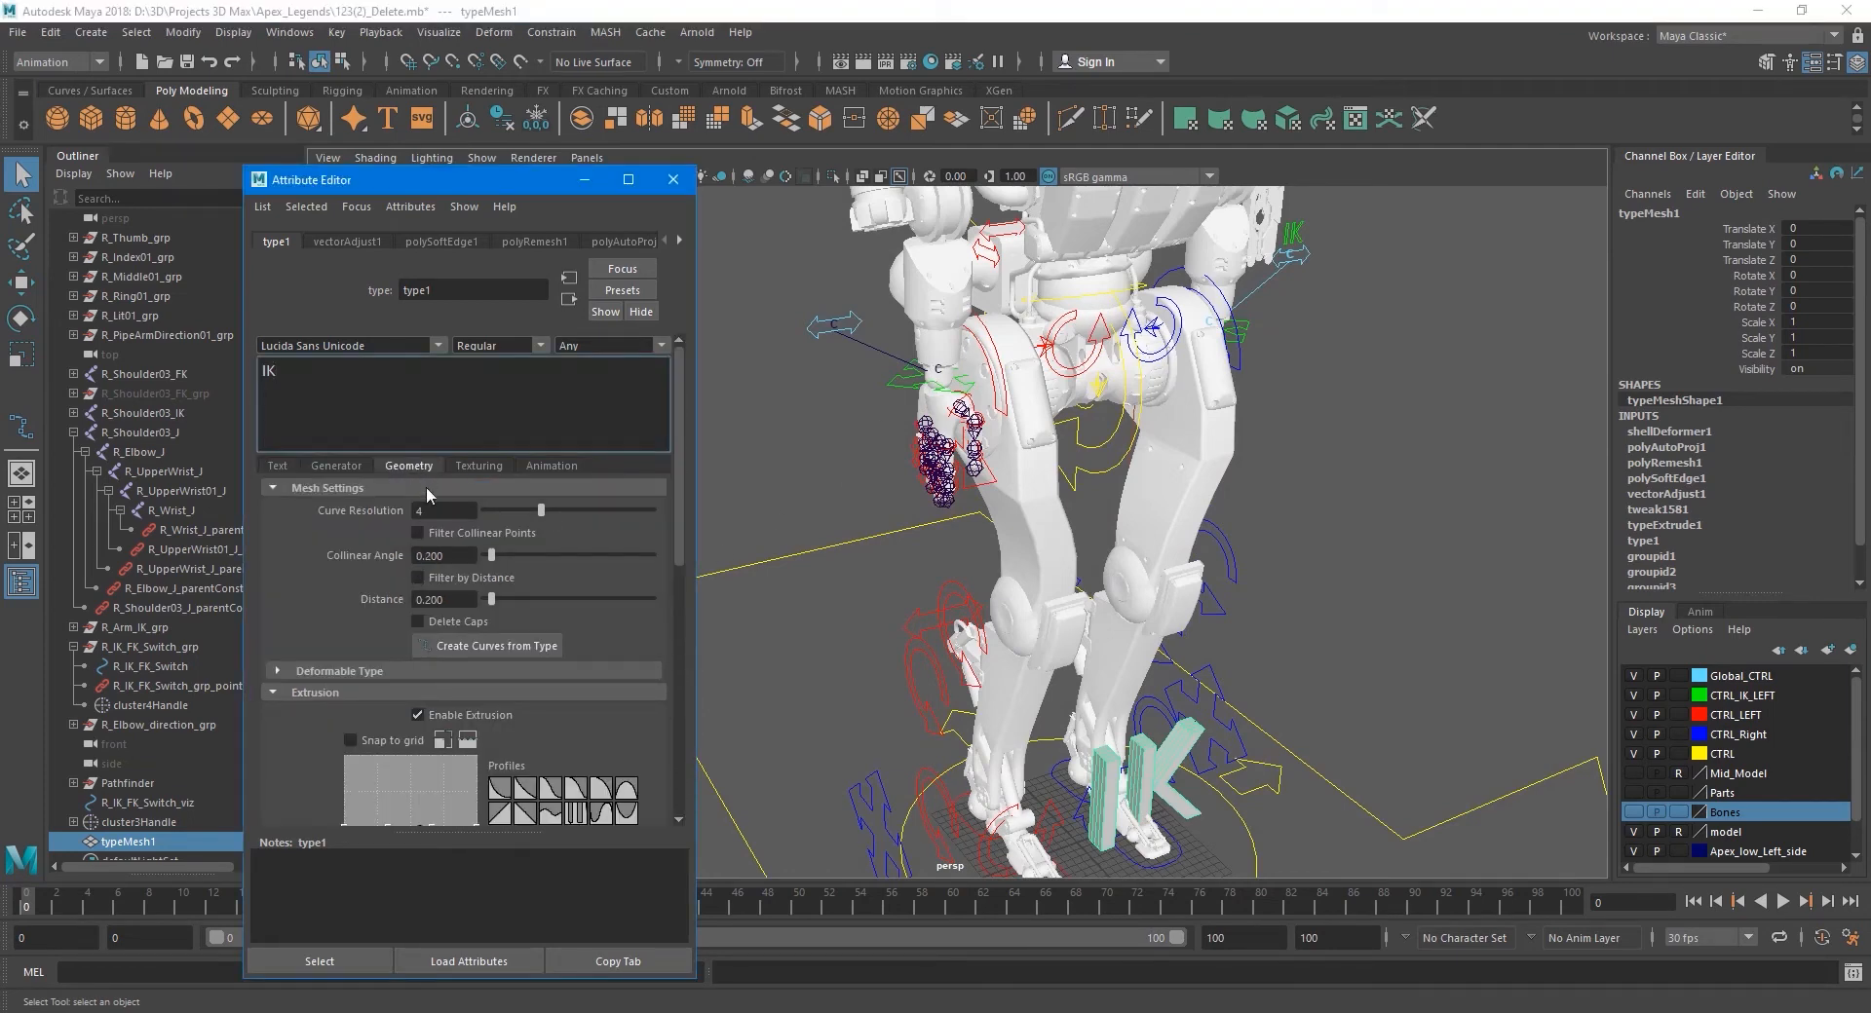
left_click(512, 648)
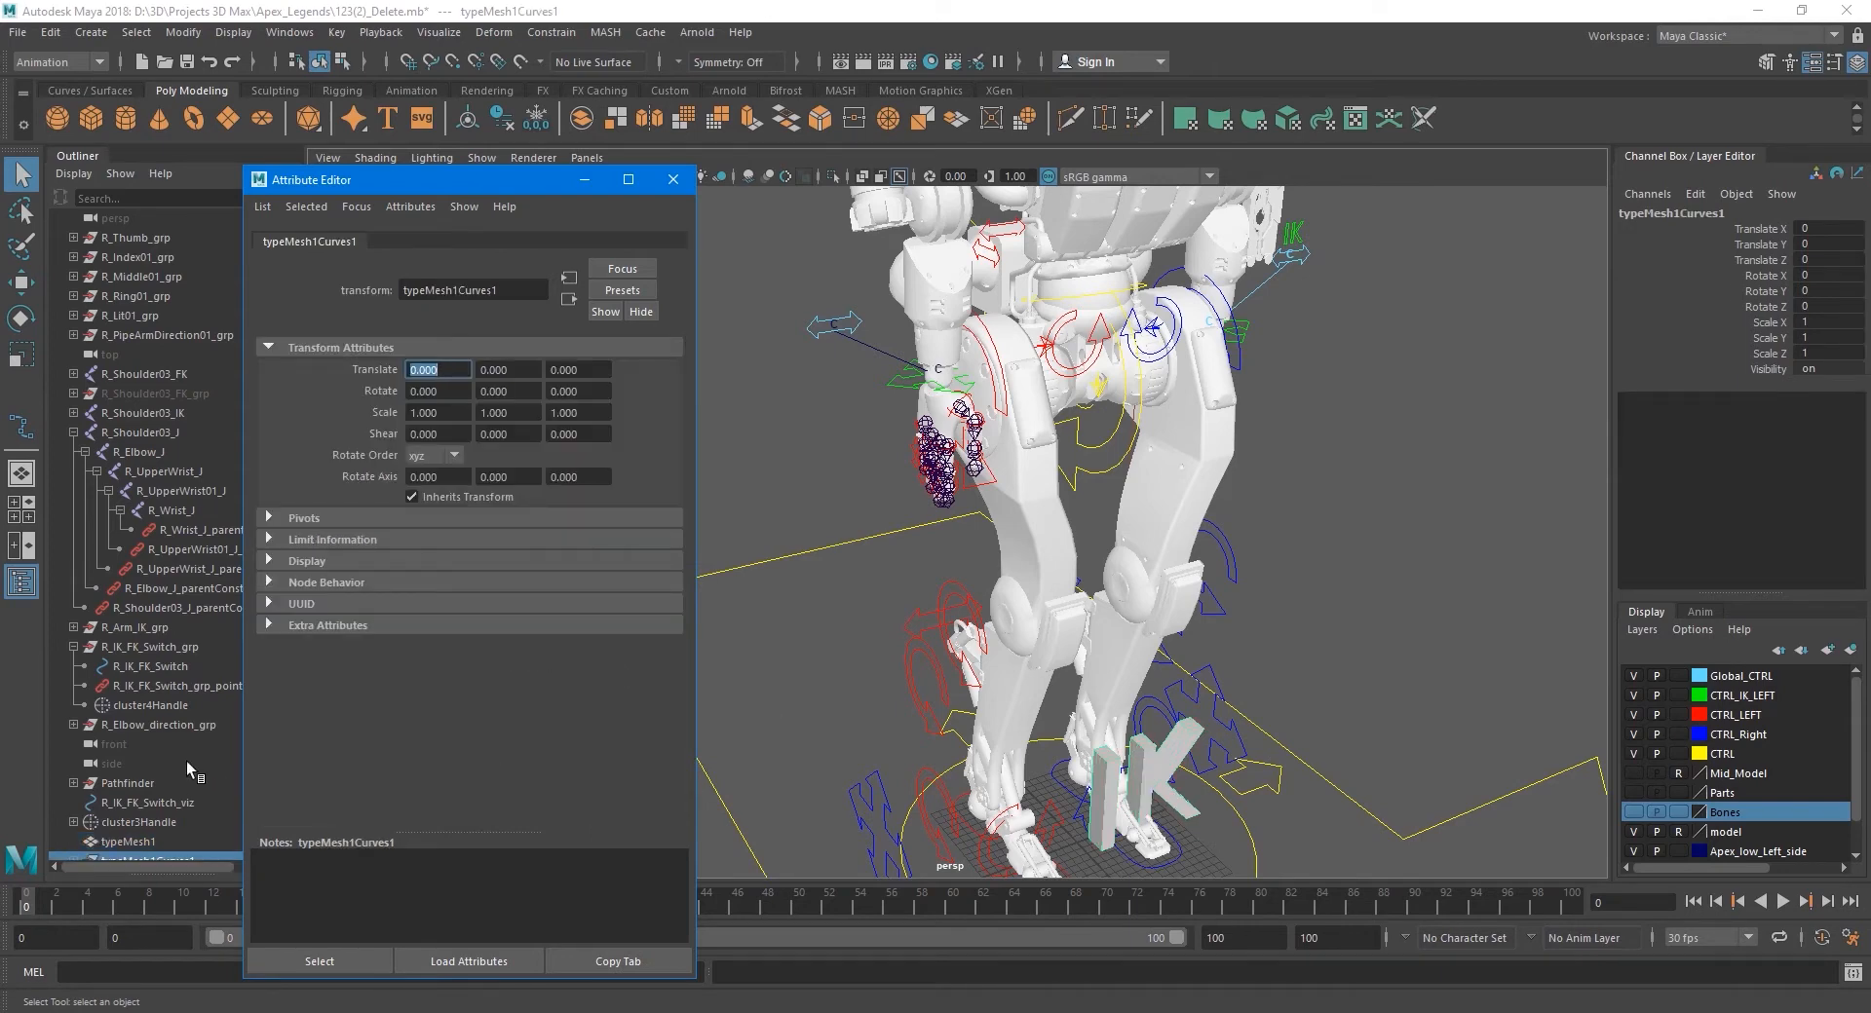
scroll(185, 762, "down", 1)
left_click(72, 803)
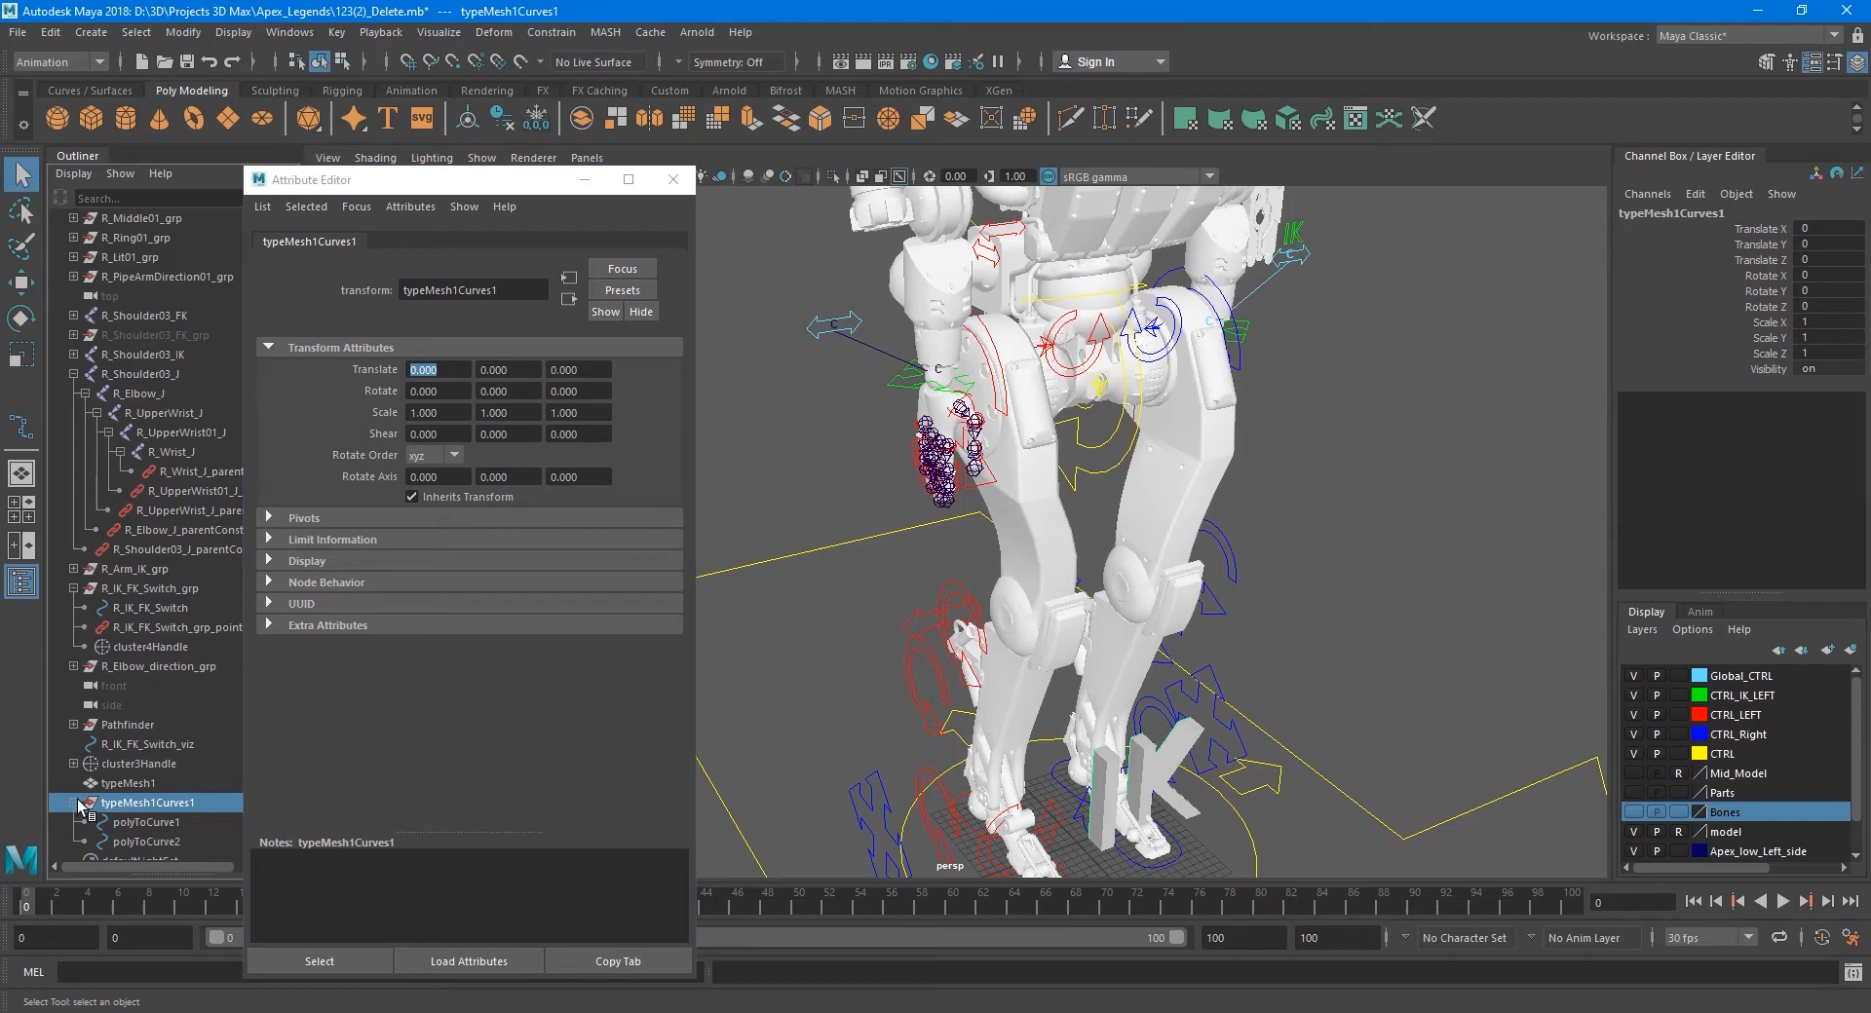
- Delete the IK type mesh, keeping its extracted curves, and close the Attribute Editor
scroll(167, 805, "down", 1)
middle_click_drag(970, 836, 993, 669, "alt")
middle_click_drag(1047, 565, 1005, 587, "alt")
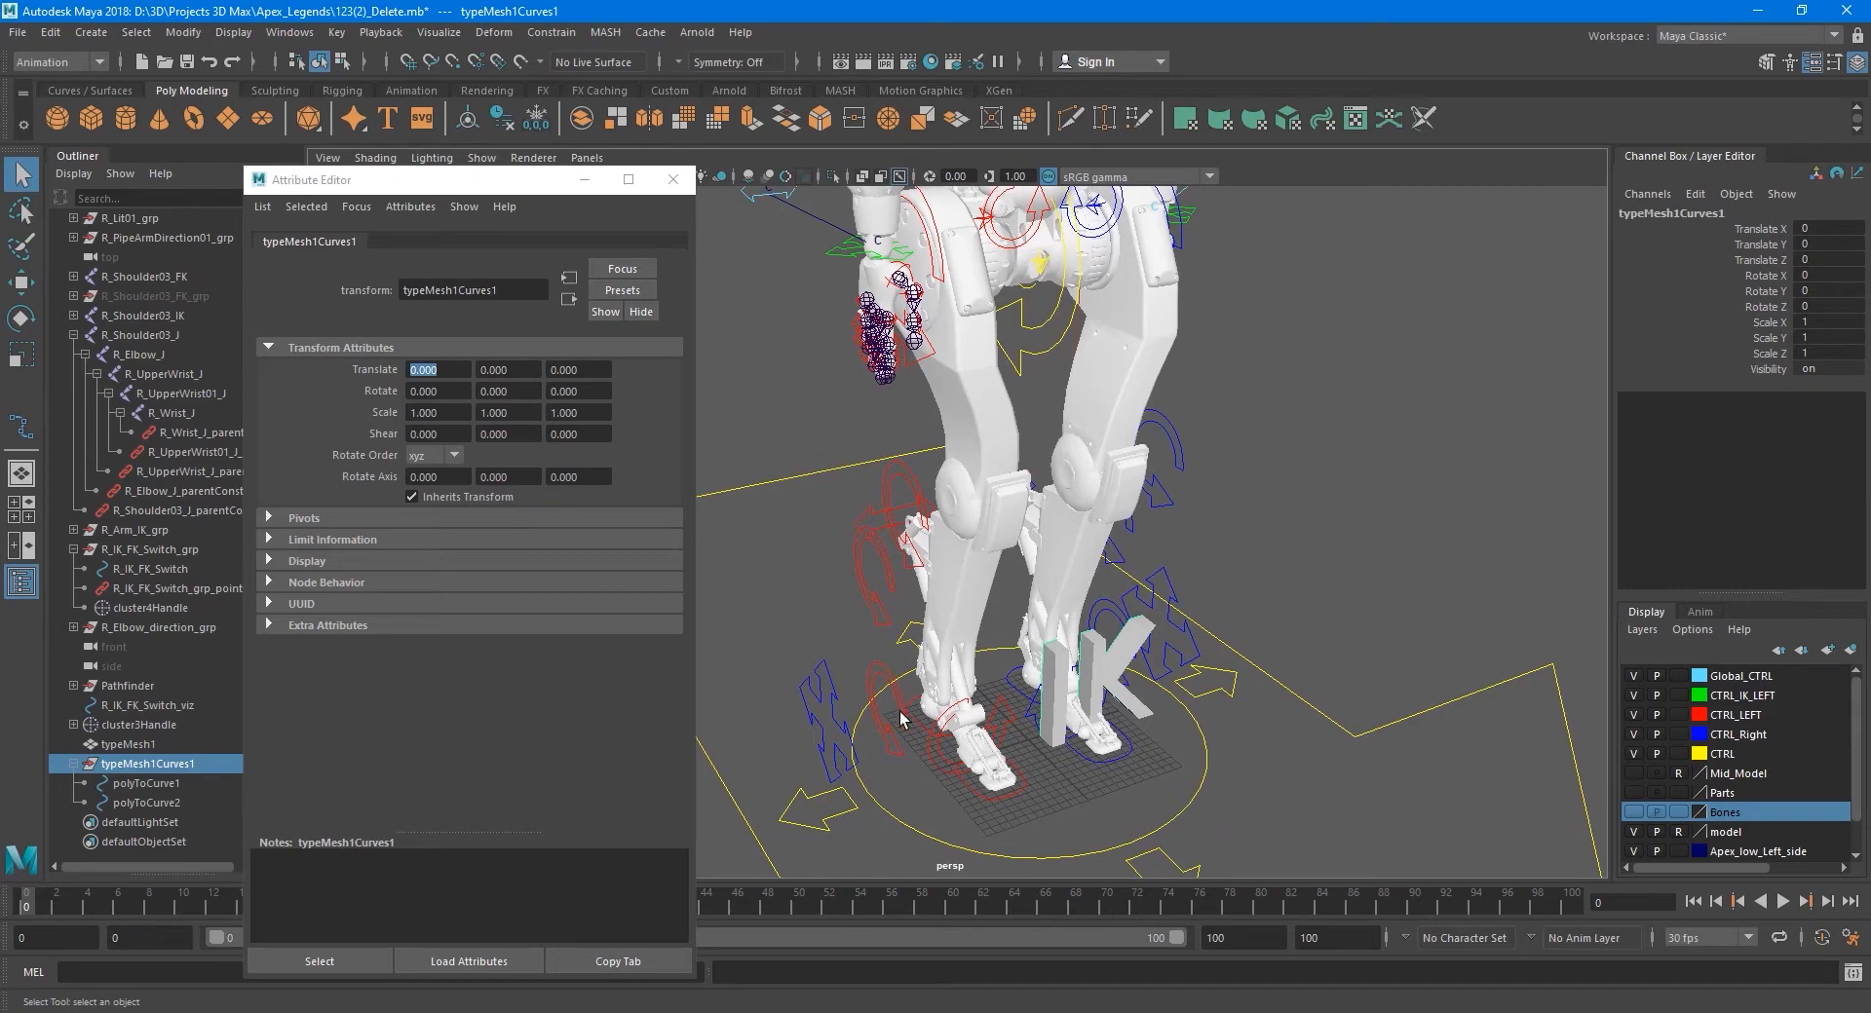
middle_click_drag(890, 730, 886, 734, "alt")
left_click(137, 744)
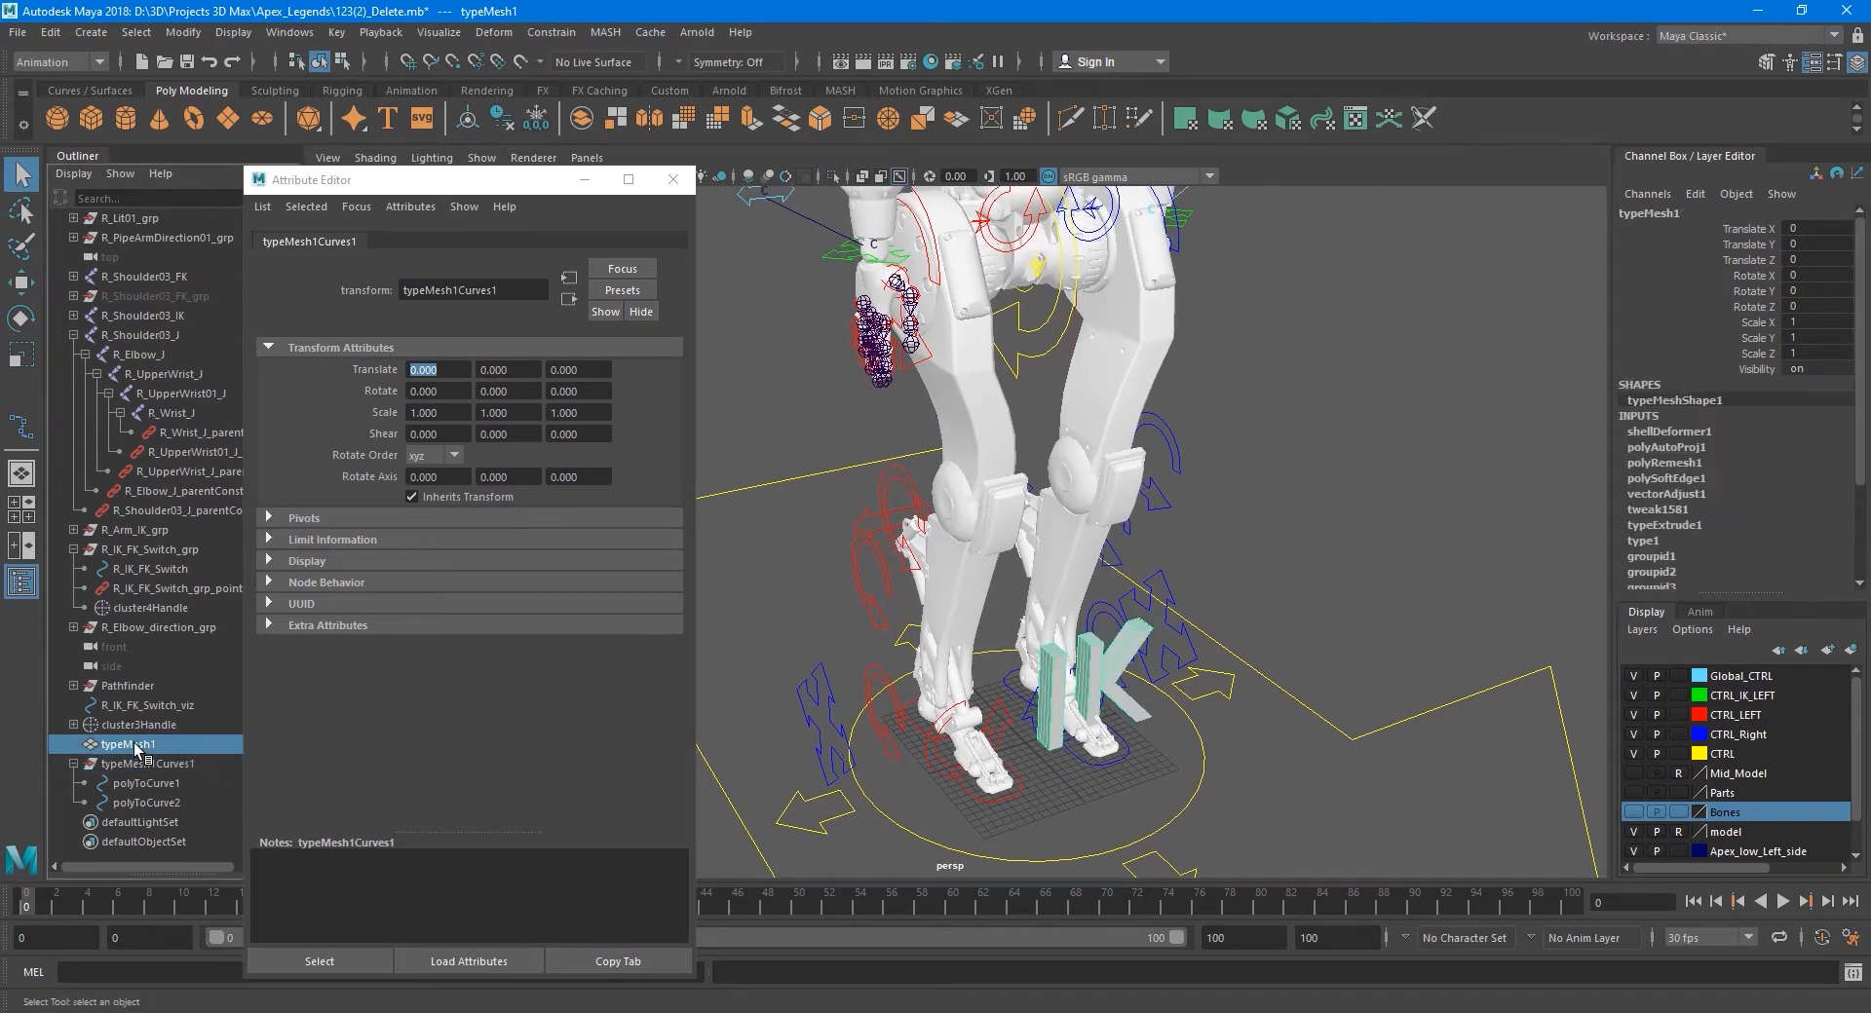
middle_click_drag(963, 684, 992, 678, "alt")
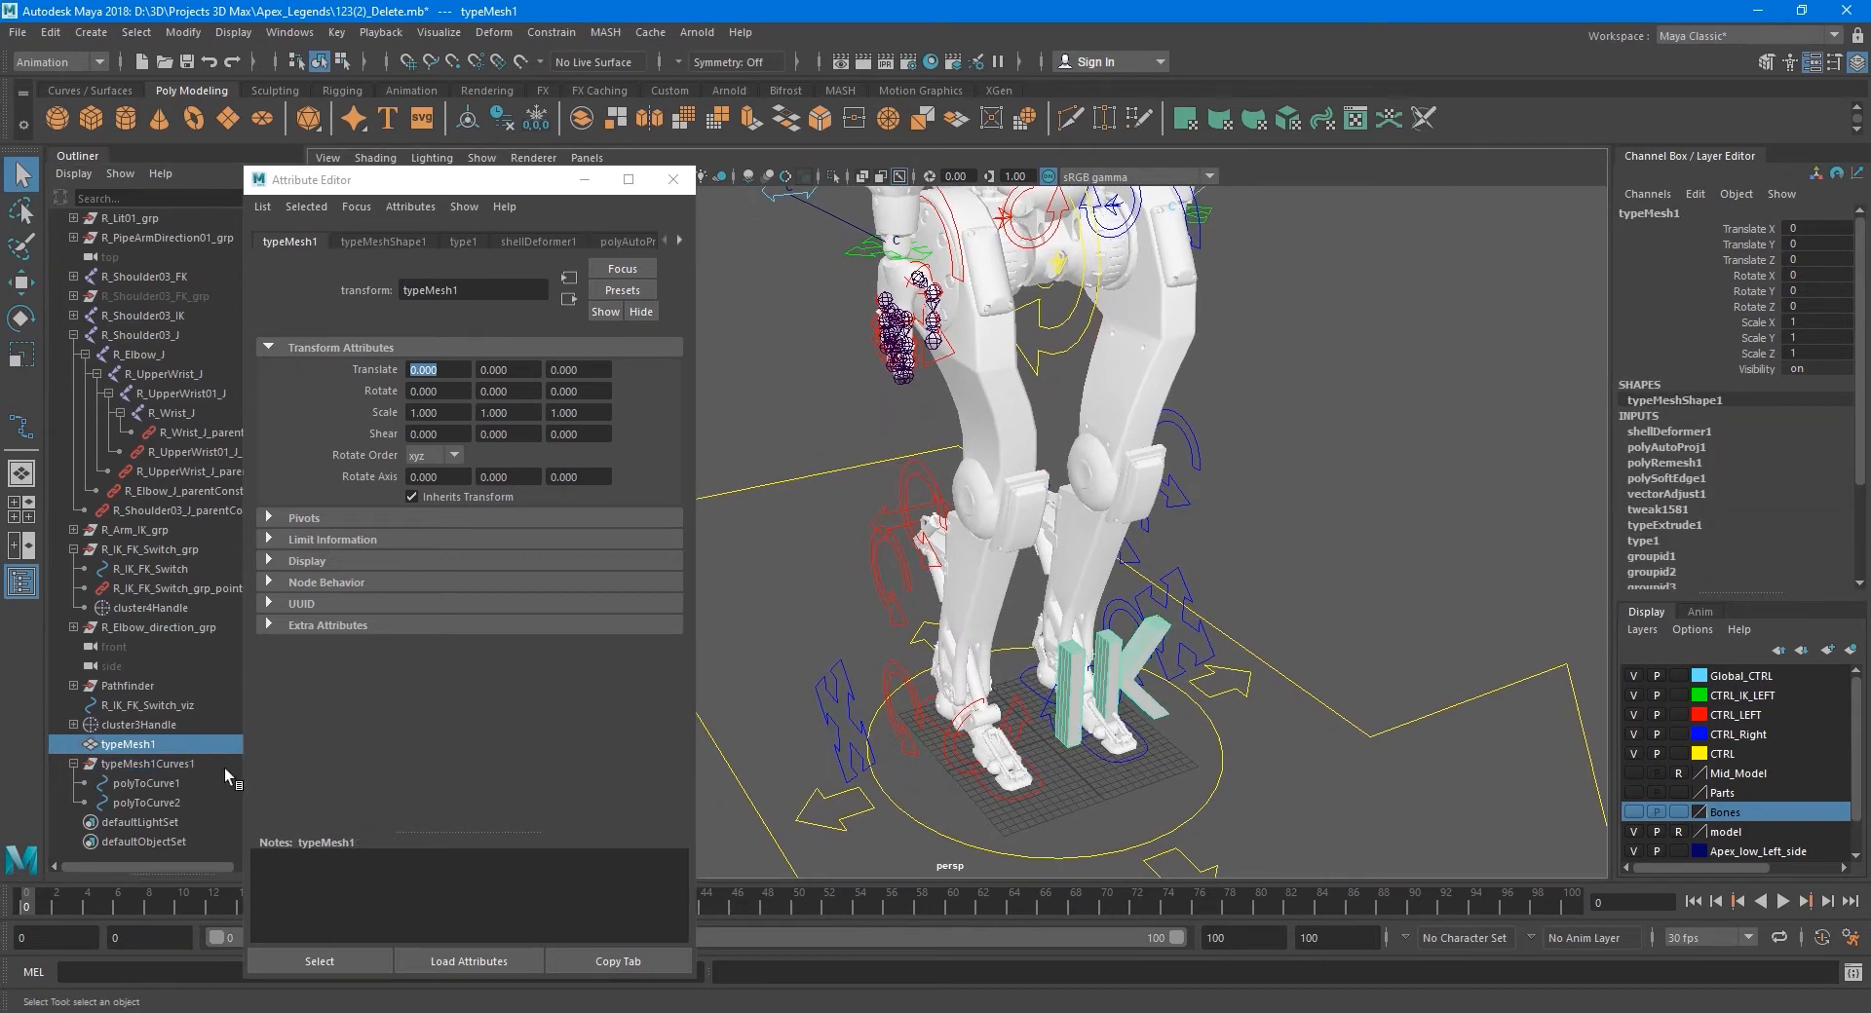
key("Delete")
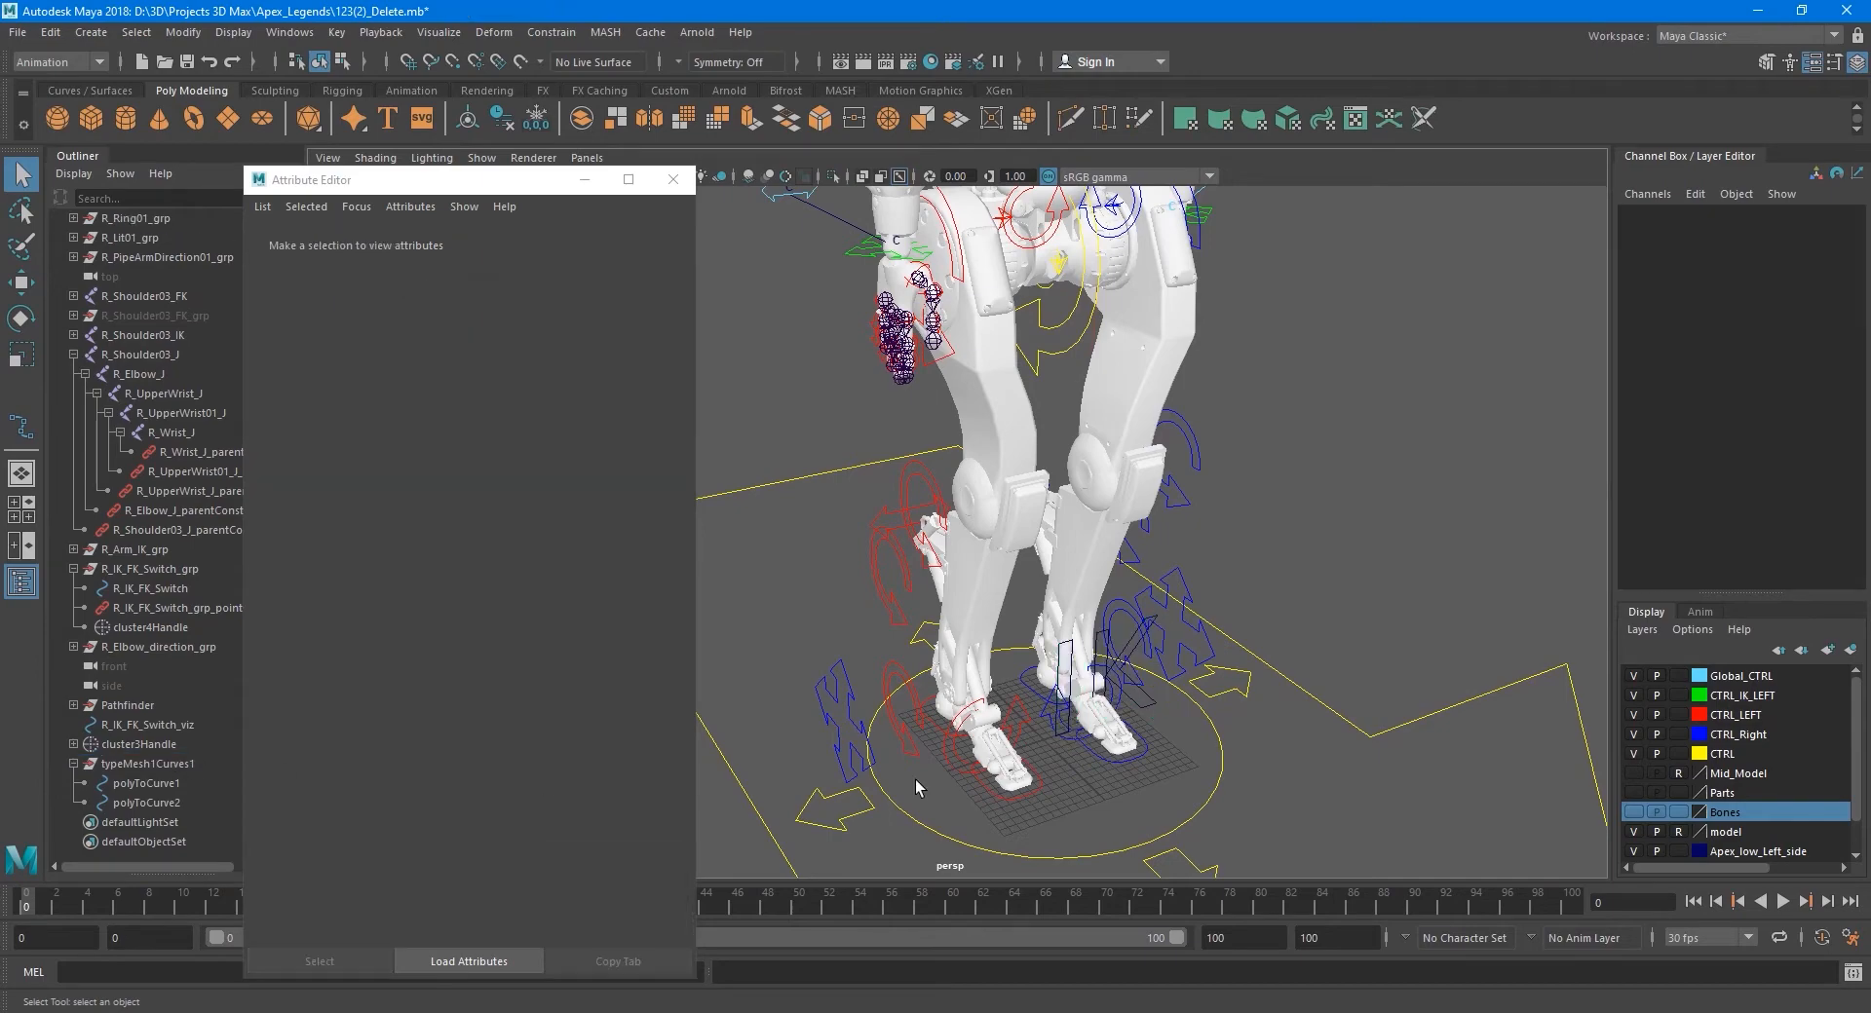
left_click_drag(1010, 741, 1086, 585, "alt")
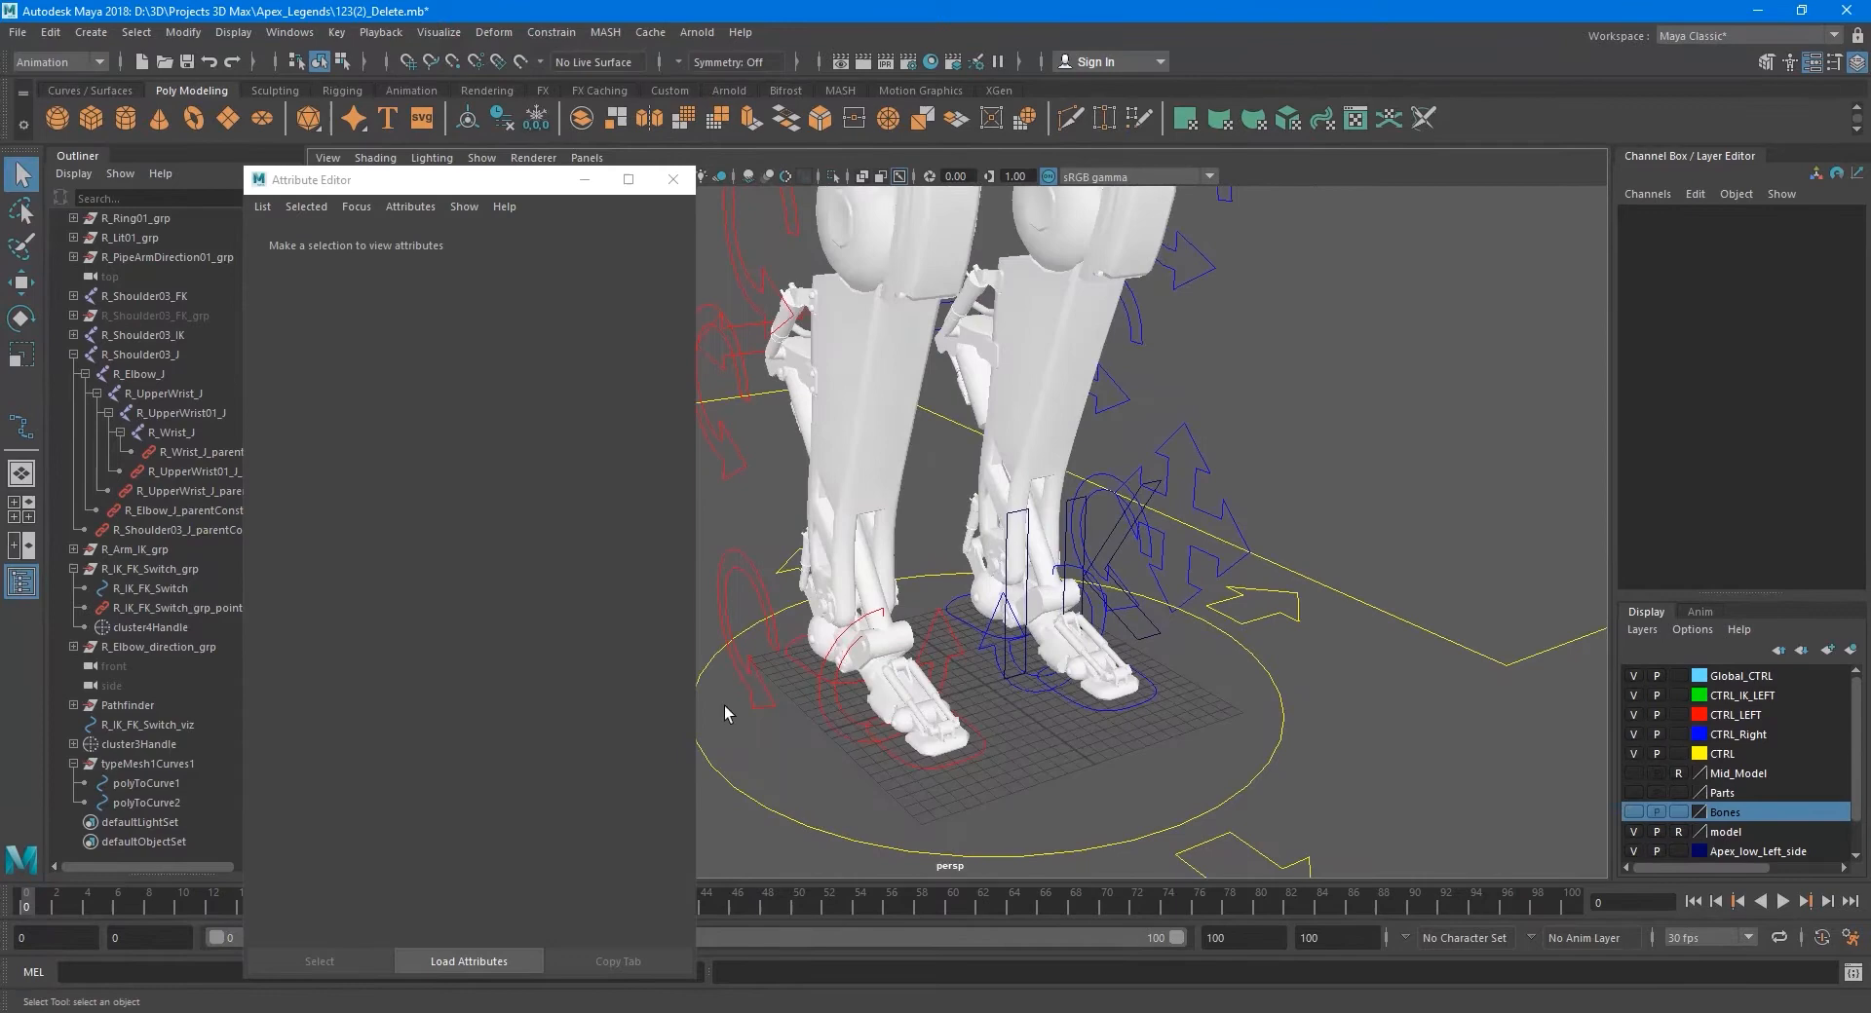
left_click(673, 179)
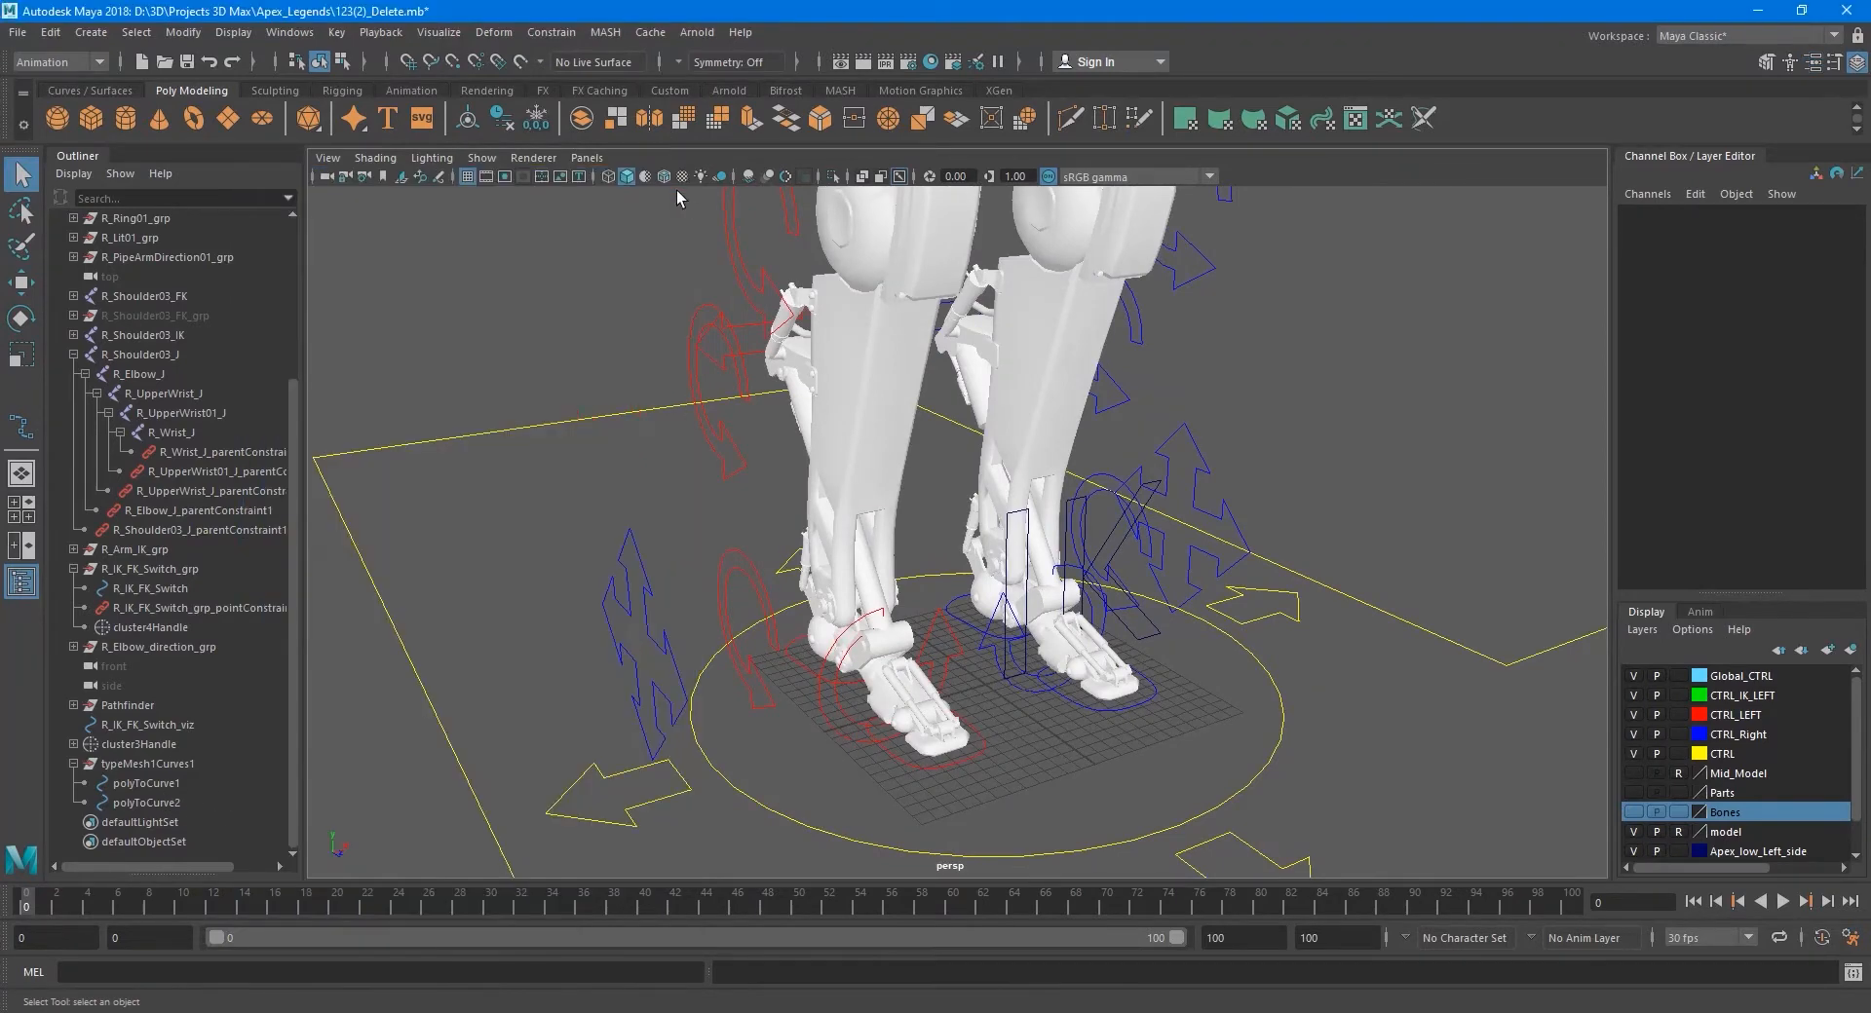
middle_click_drag(993, 591, 944, 666, "alt")
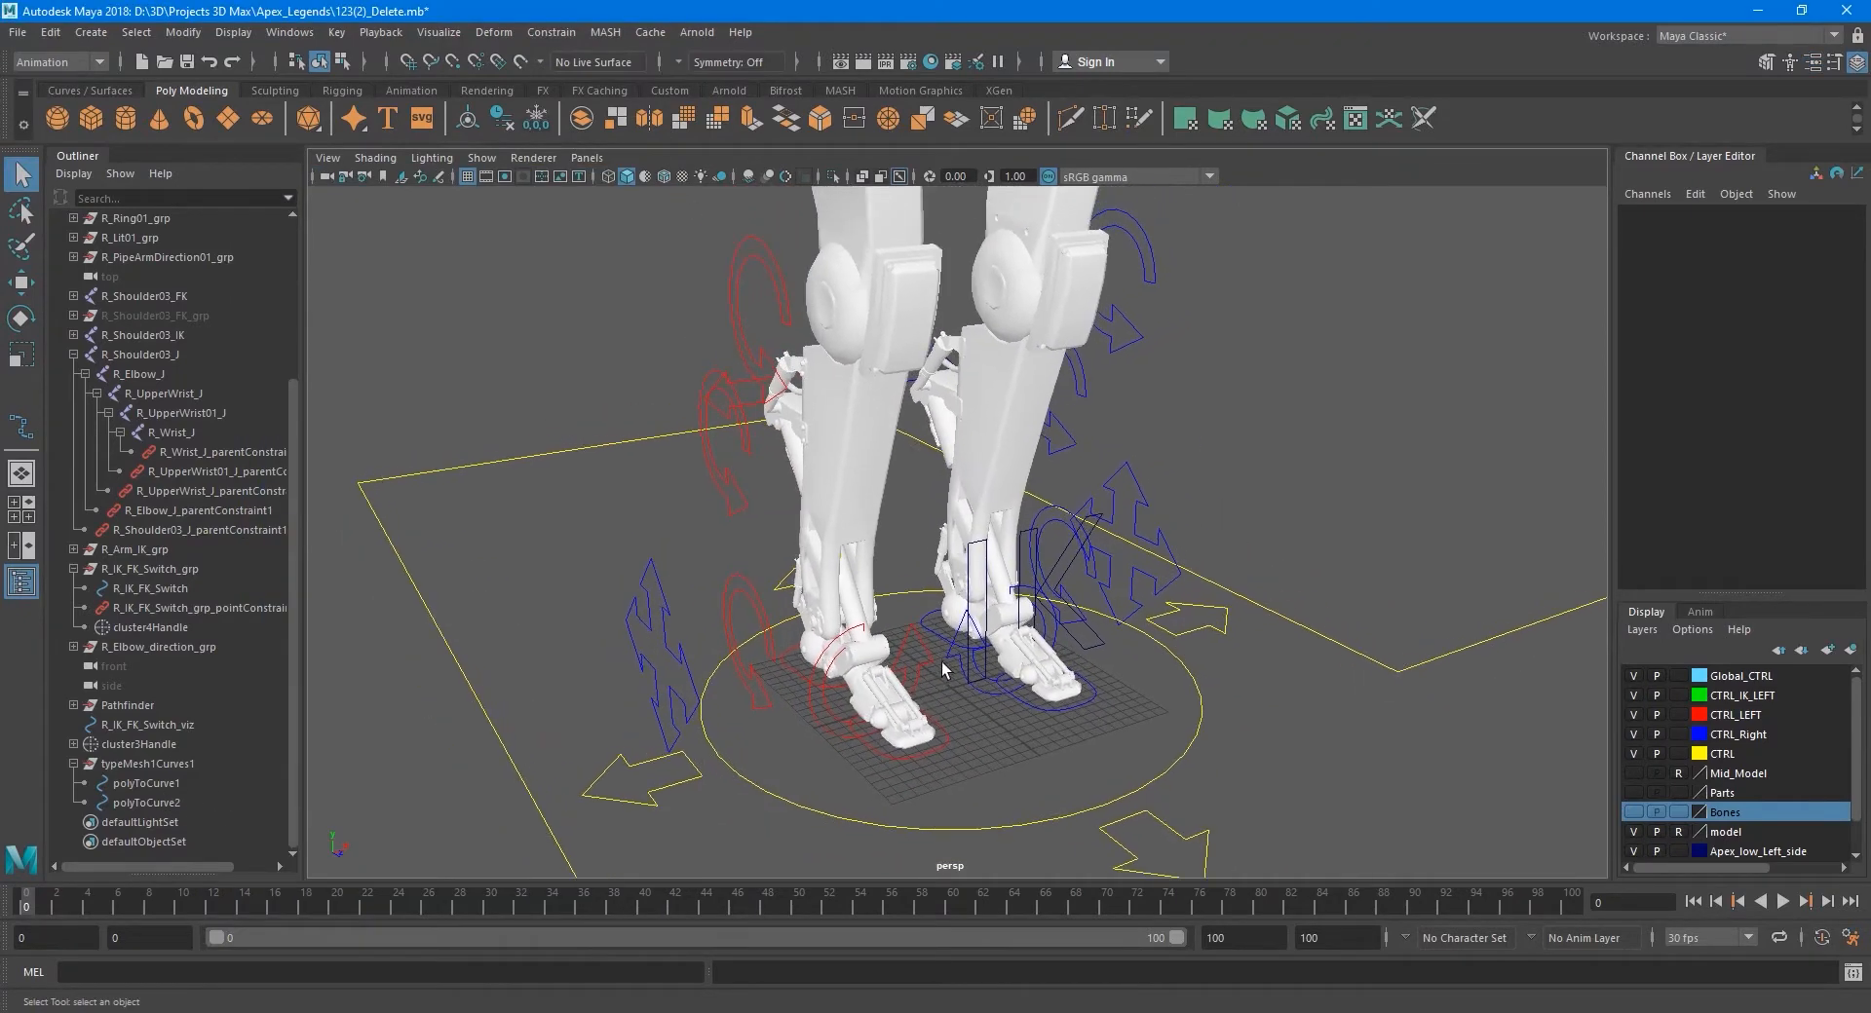
- Create a 3D type object with the text "FK" and create curves from its mesh
left_click(87, 32)
left_click(153, 201)
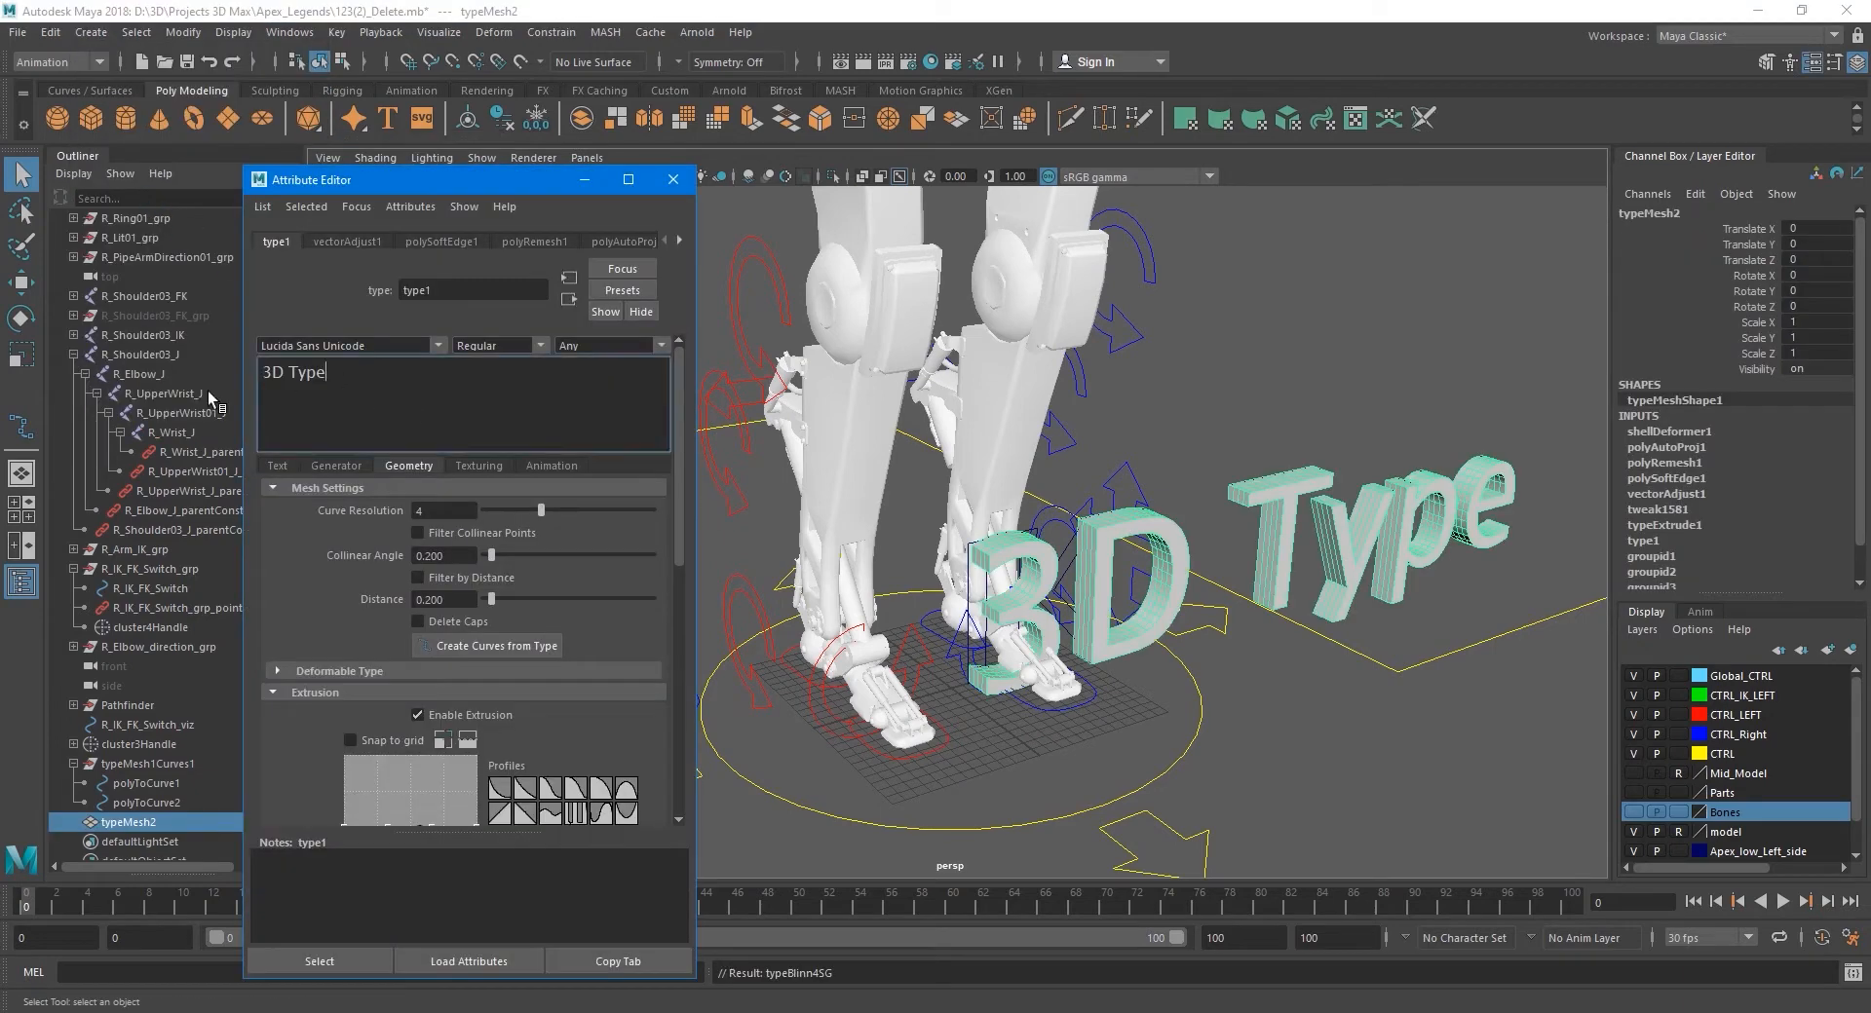
left_click_drag(327, 373, 251, 373)
type("FK")
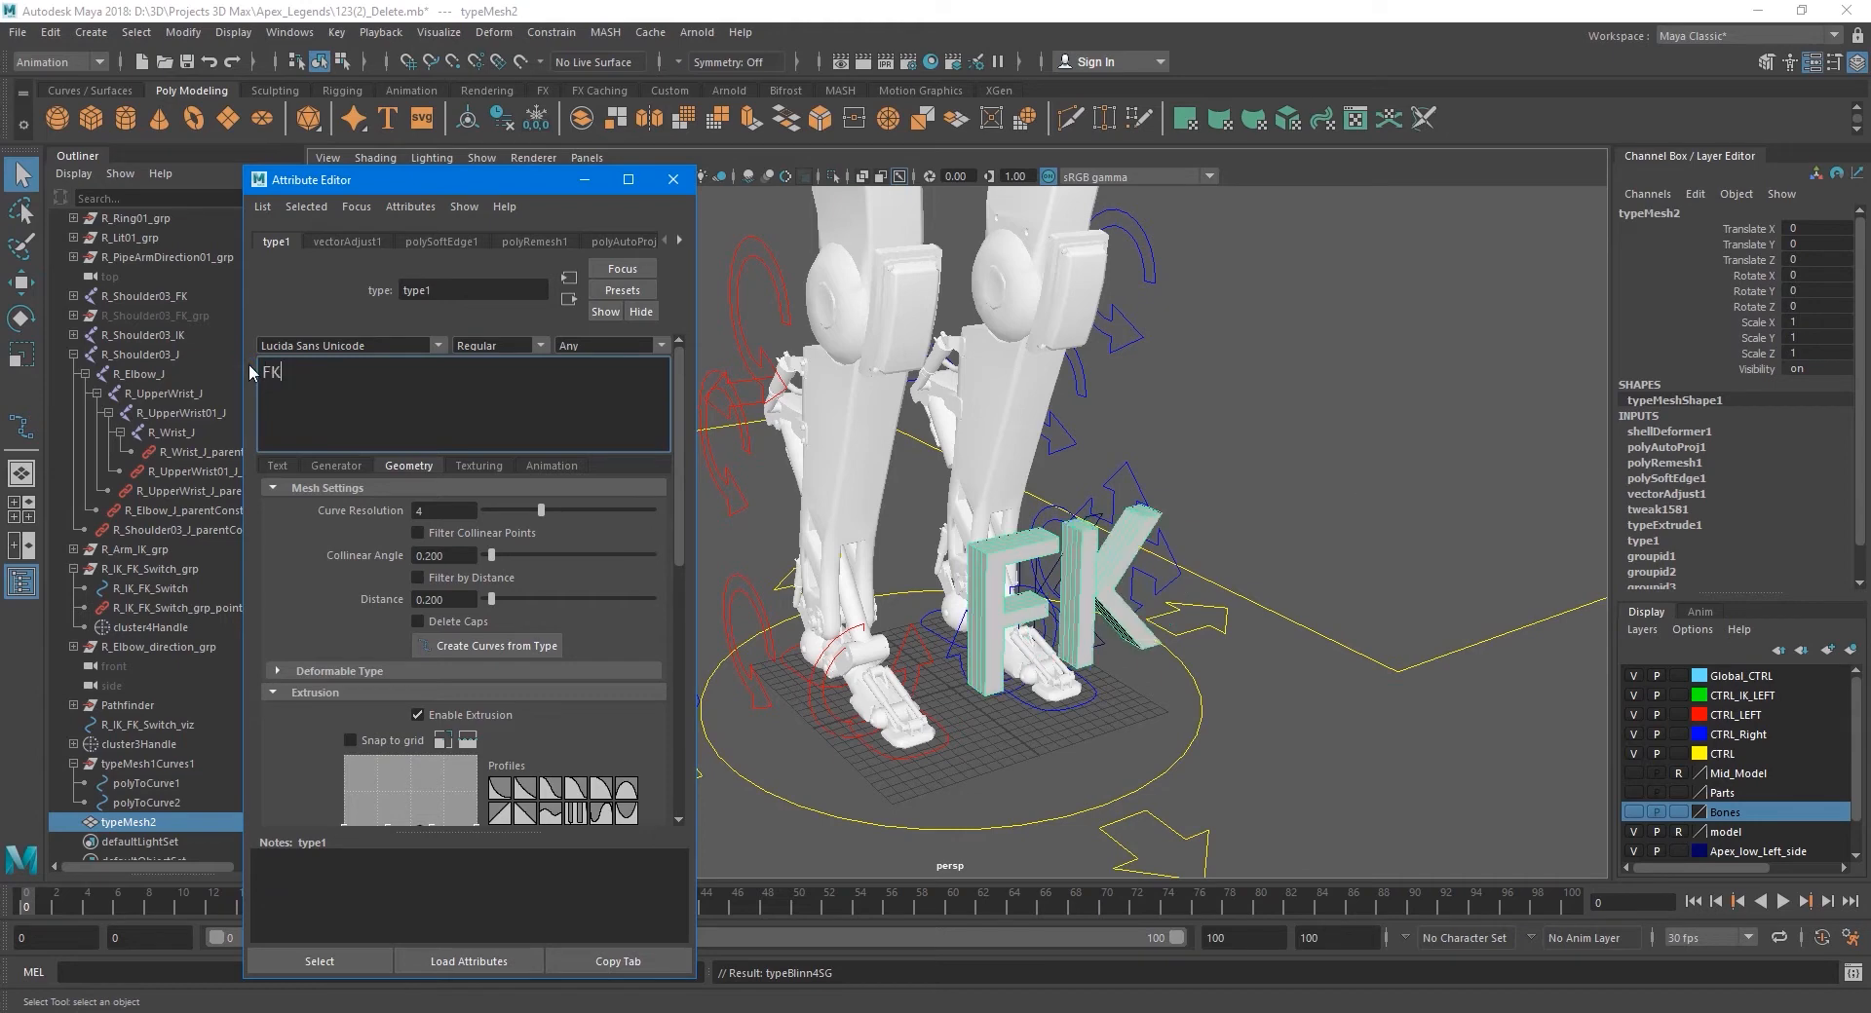
left_click(503, 645)
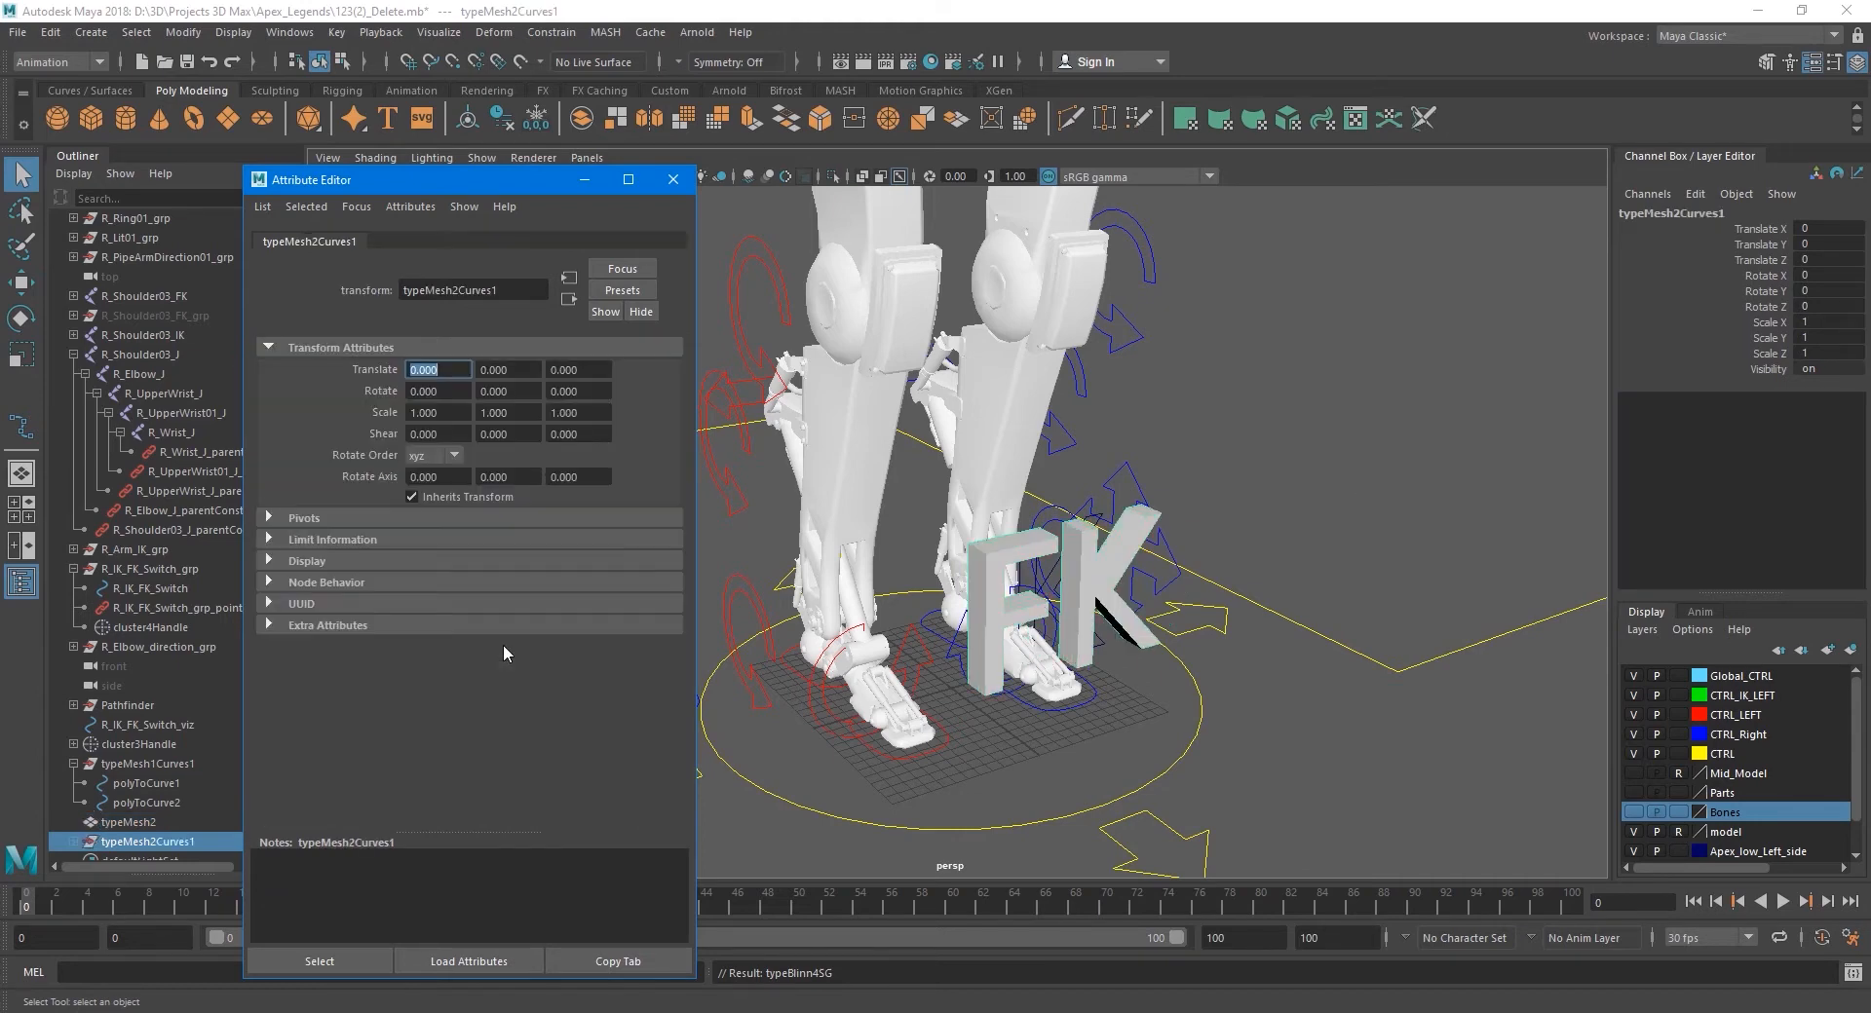
left_click(671, 180)
scroll(207, 640, "down", 1)
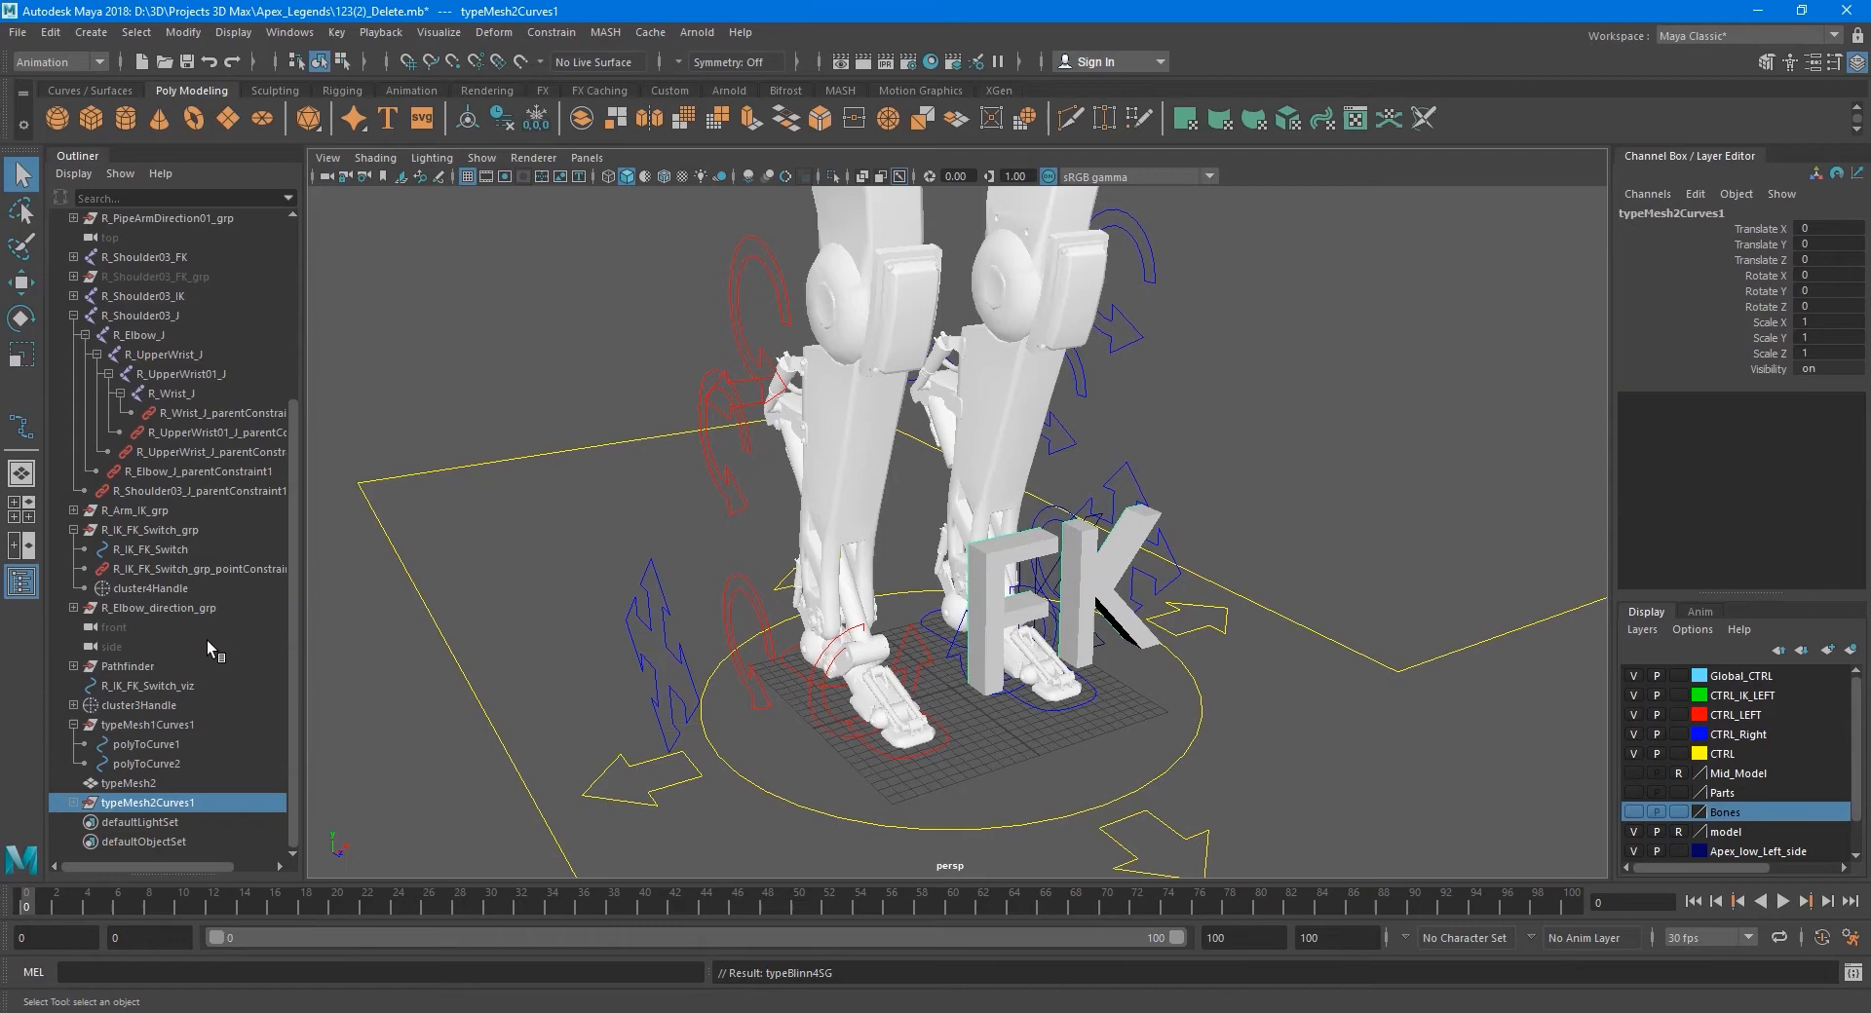
- Expand the FK curve group to show its curves and delete the FK type mesh
left_click(73, 802)
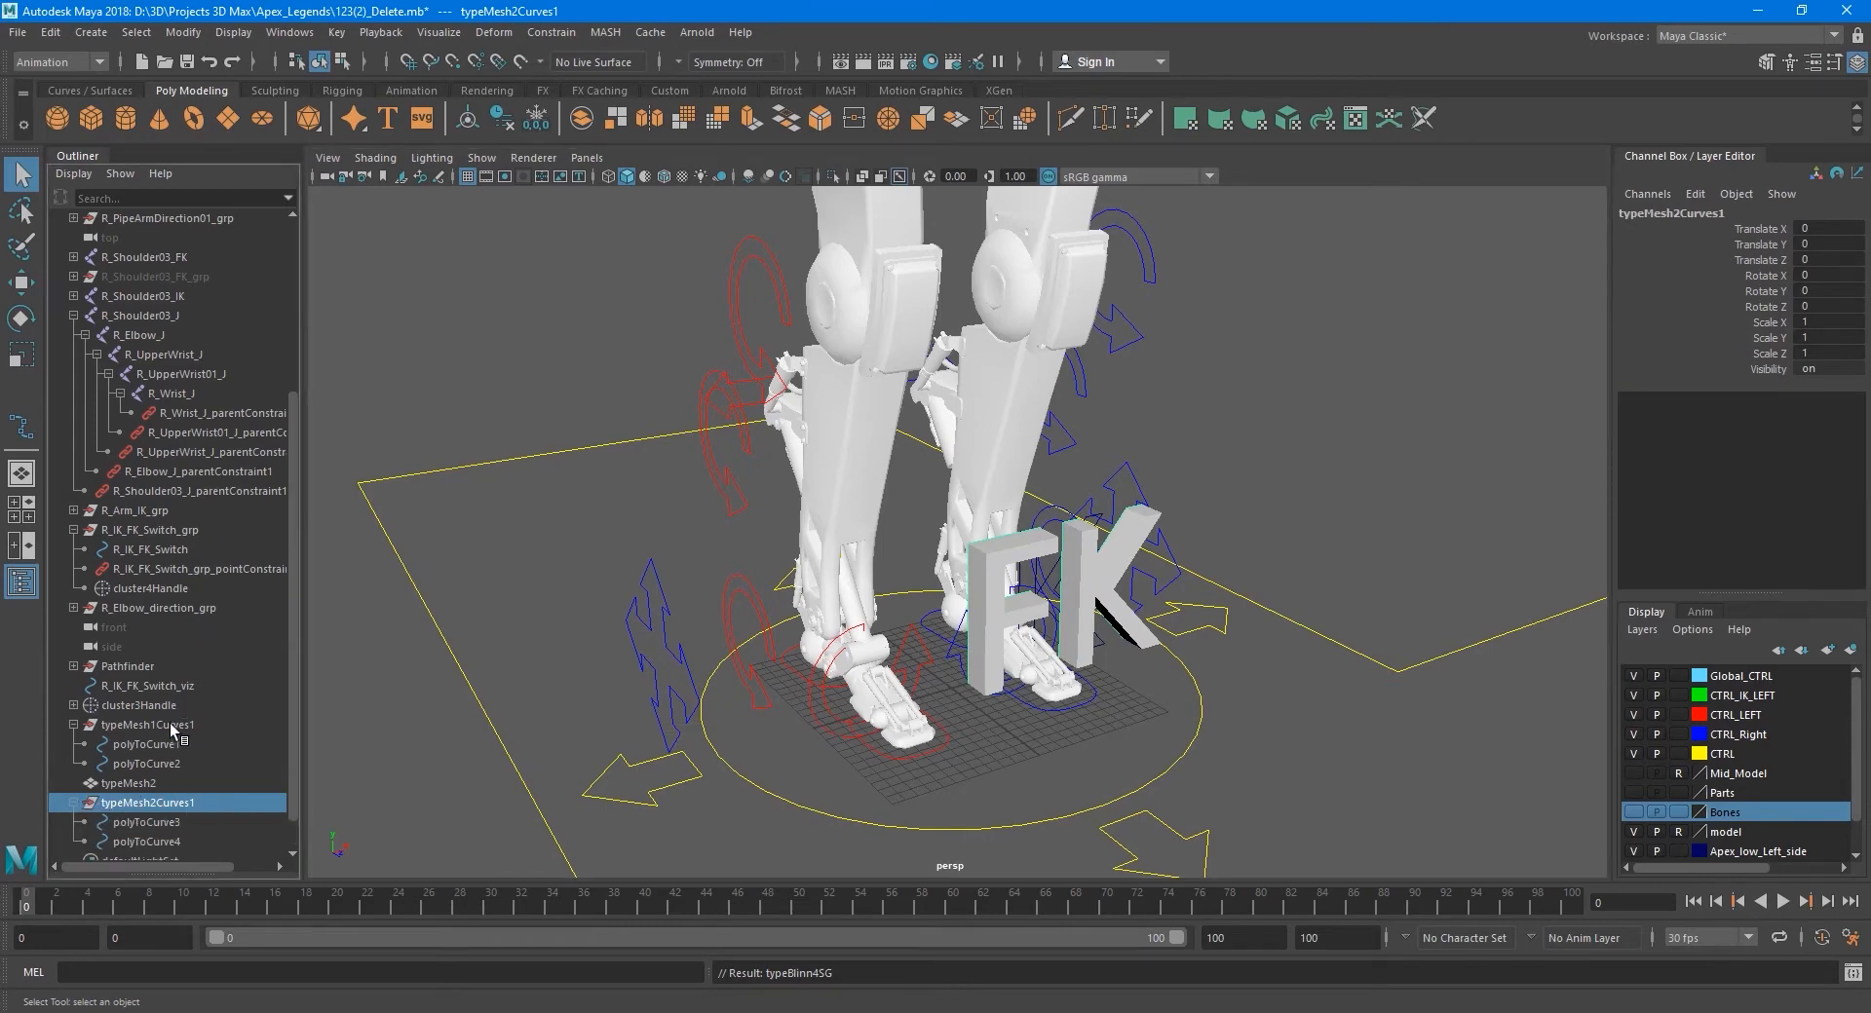
left_click(146, 783)
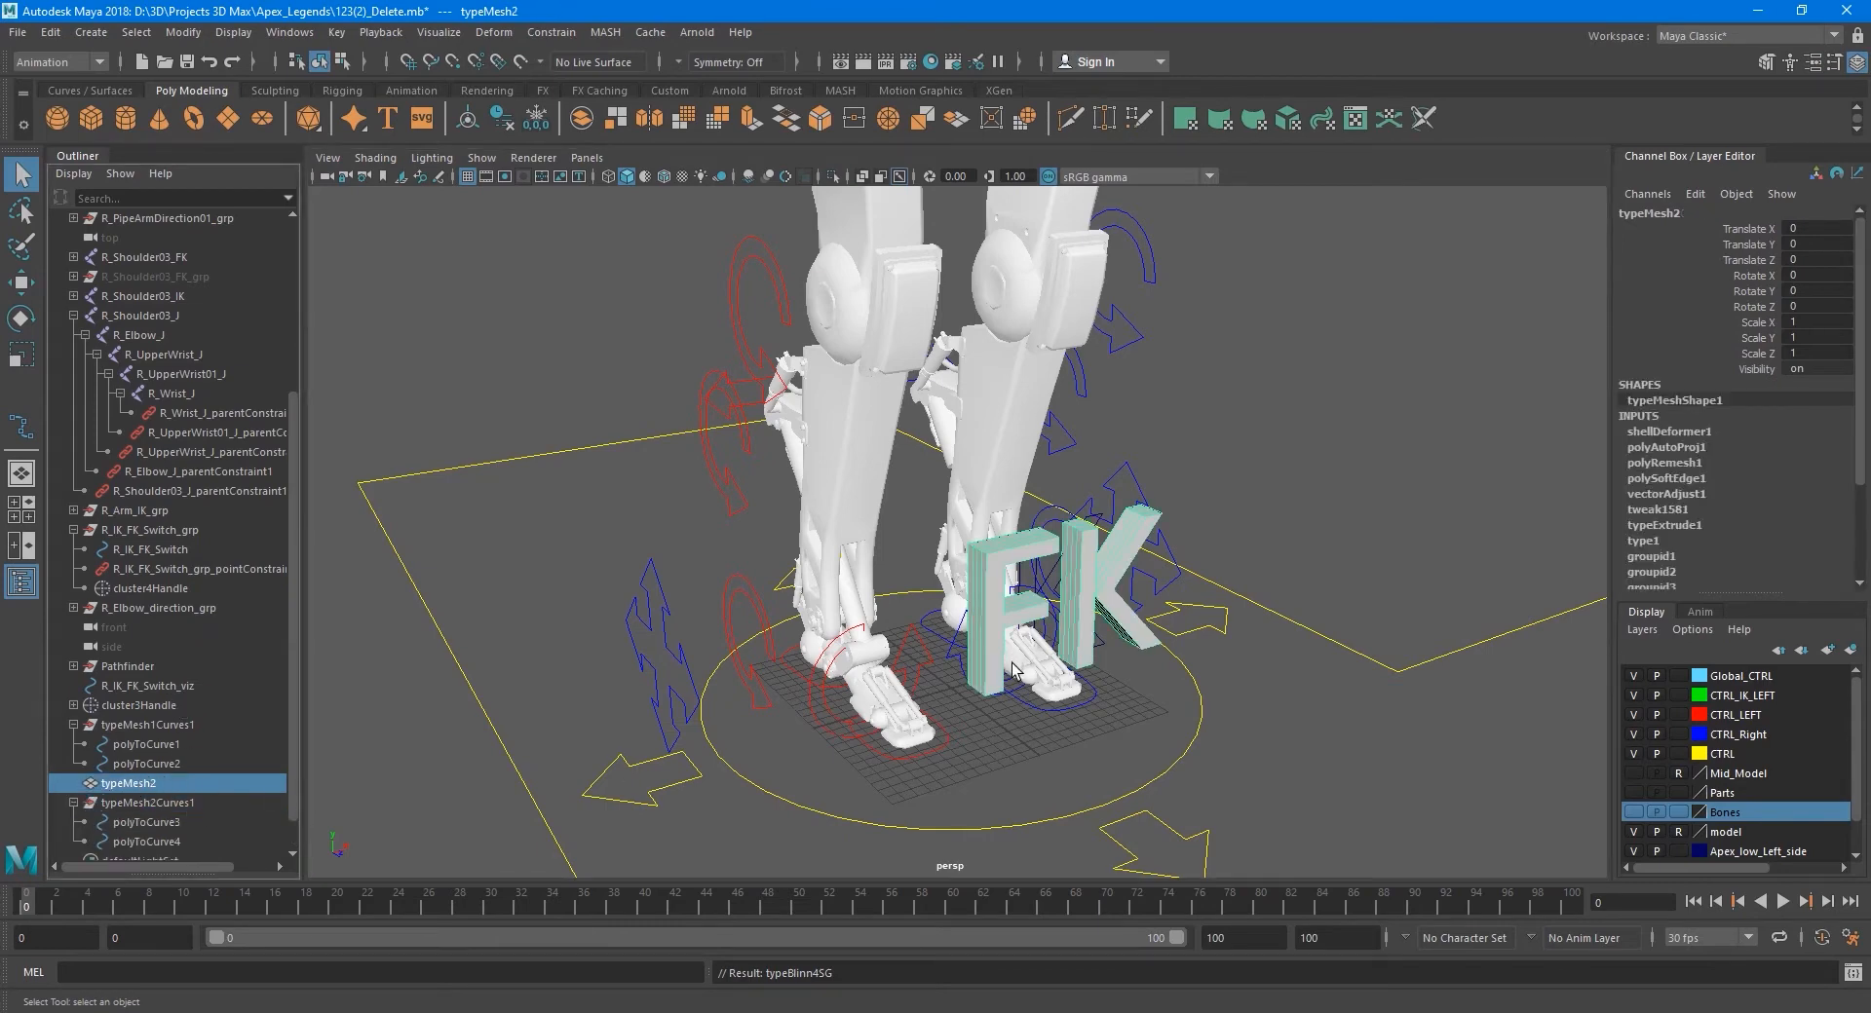
key("Delete")
scroll(1008, 673, "down", 3)
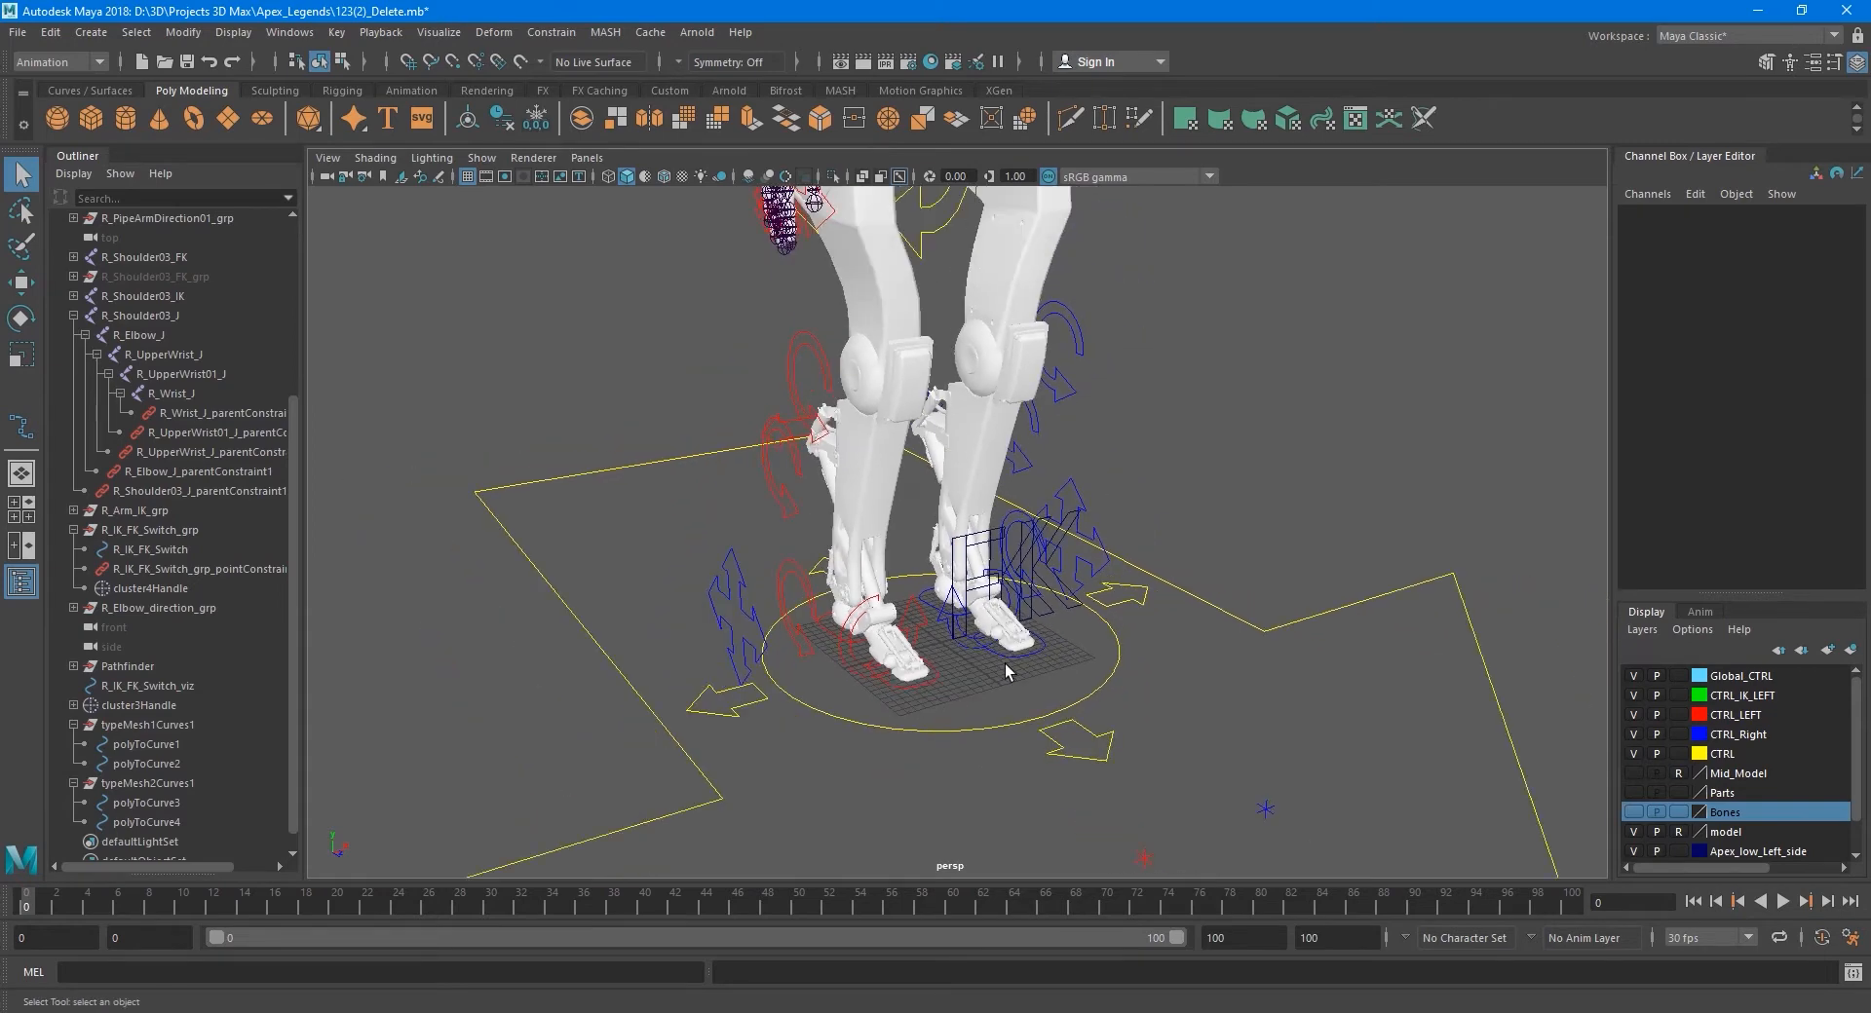
scroll(1008, 672, "down", 2)
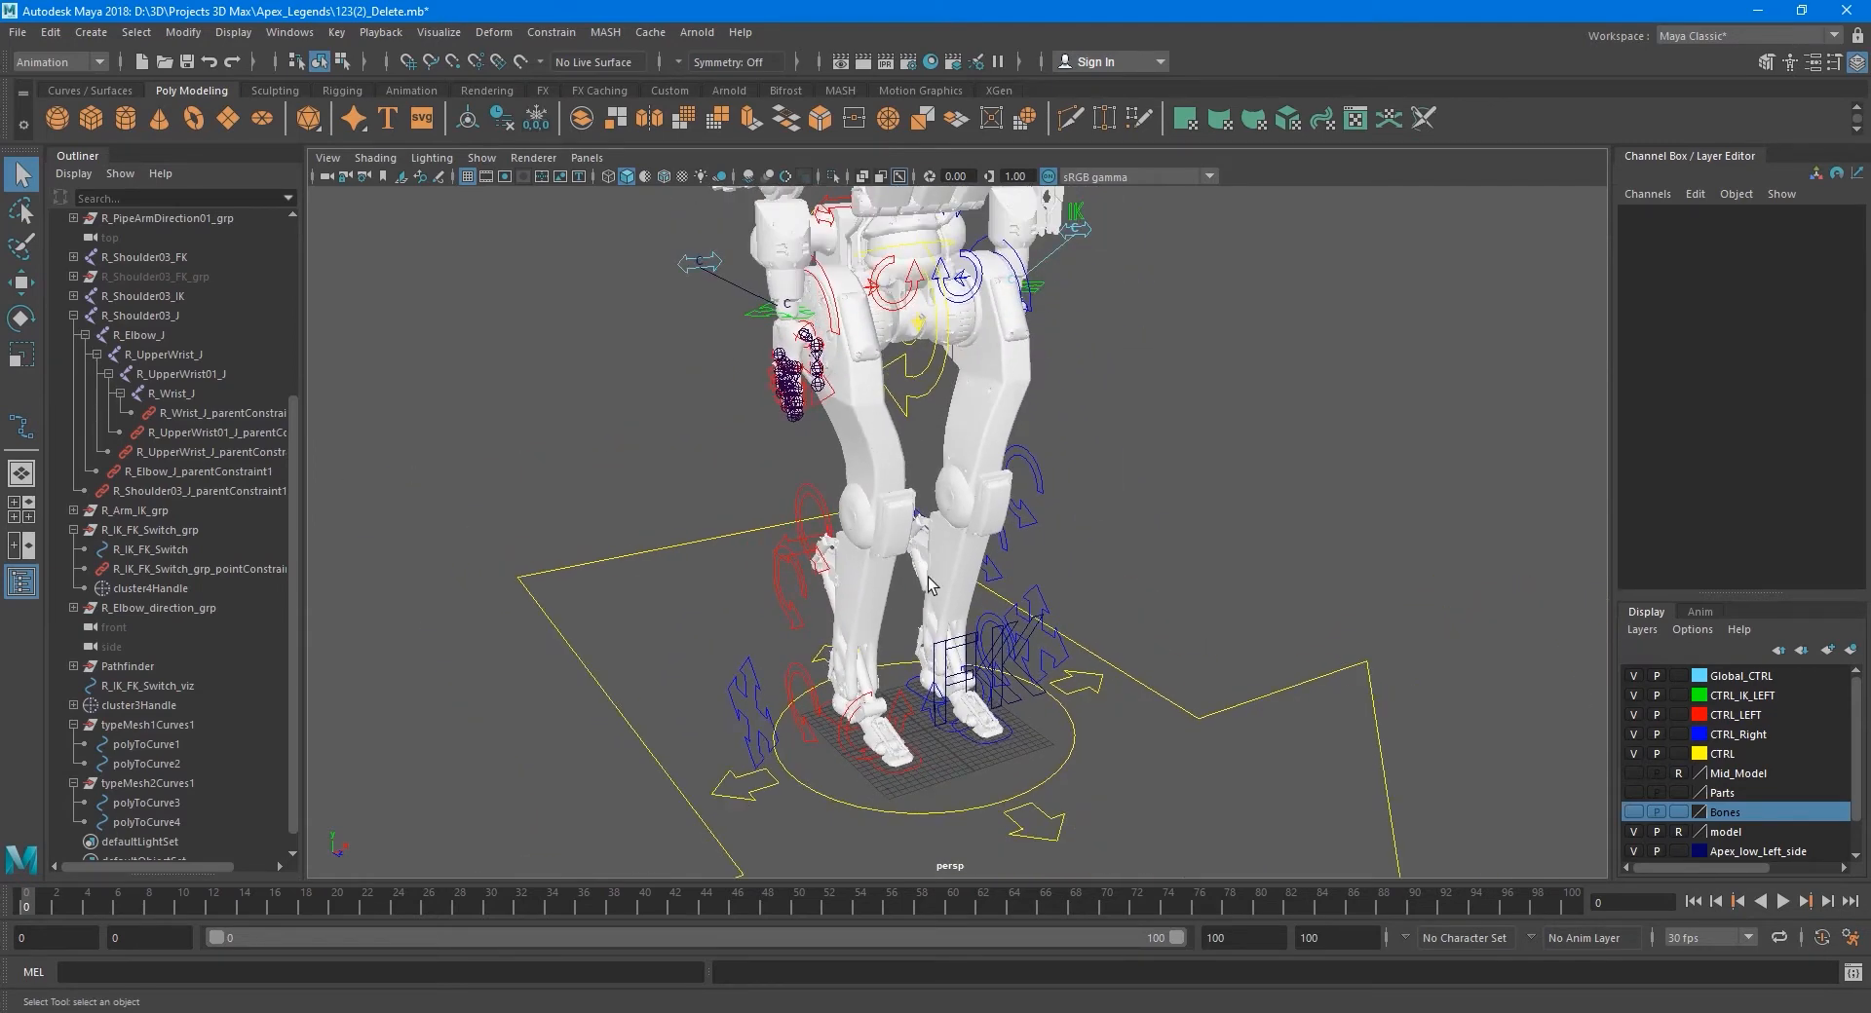
scroll(928, 585, "up", 3)
scroll(198, 734, "down", 1)
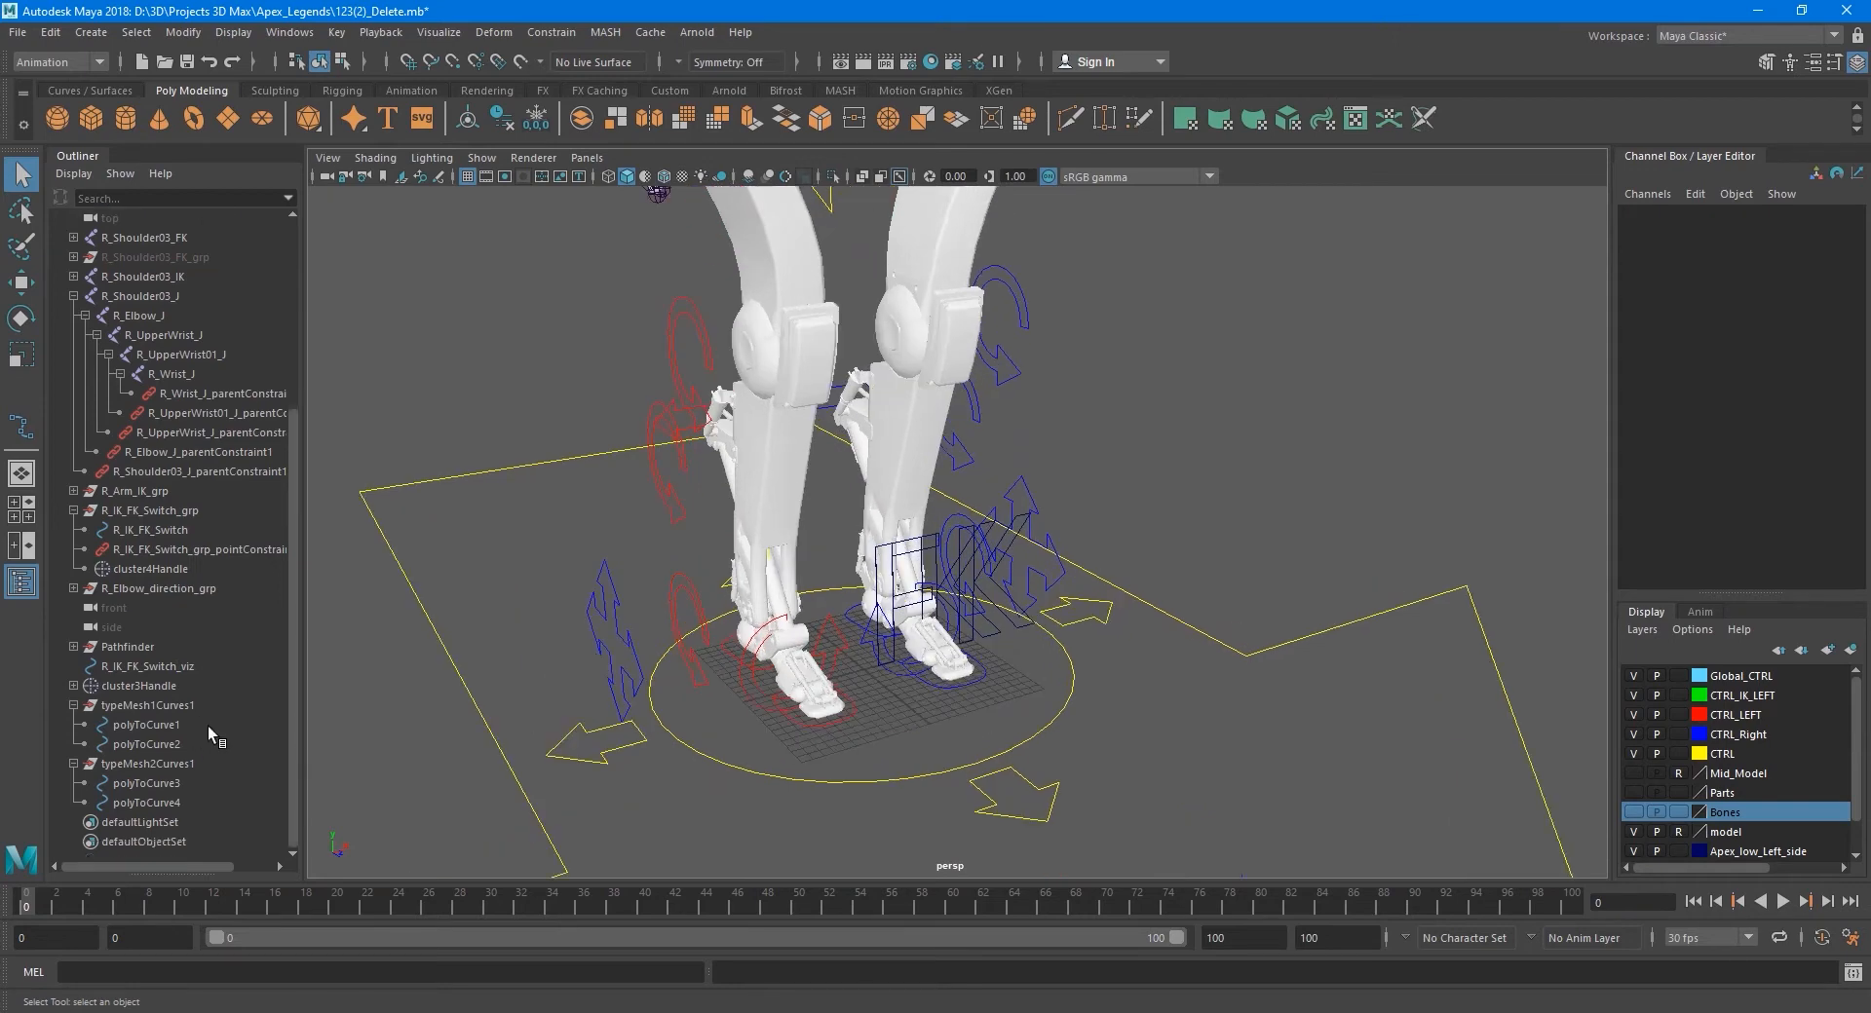
- Rename the IK curve group as R_IK_FK_Text
left_click(133, 711)
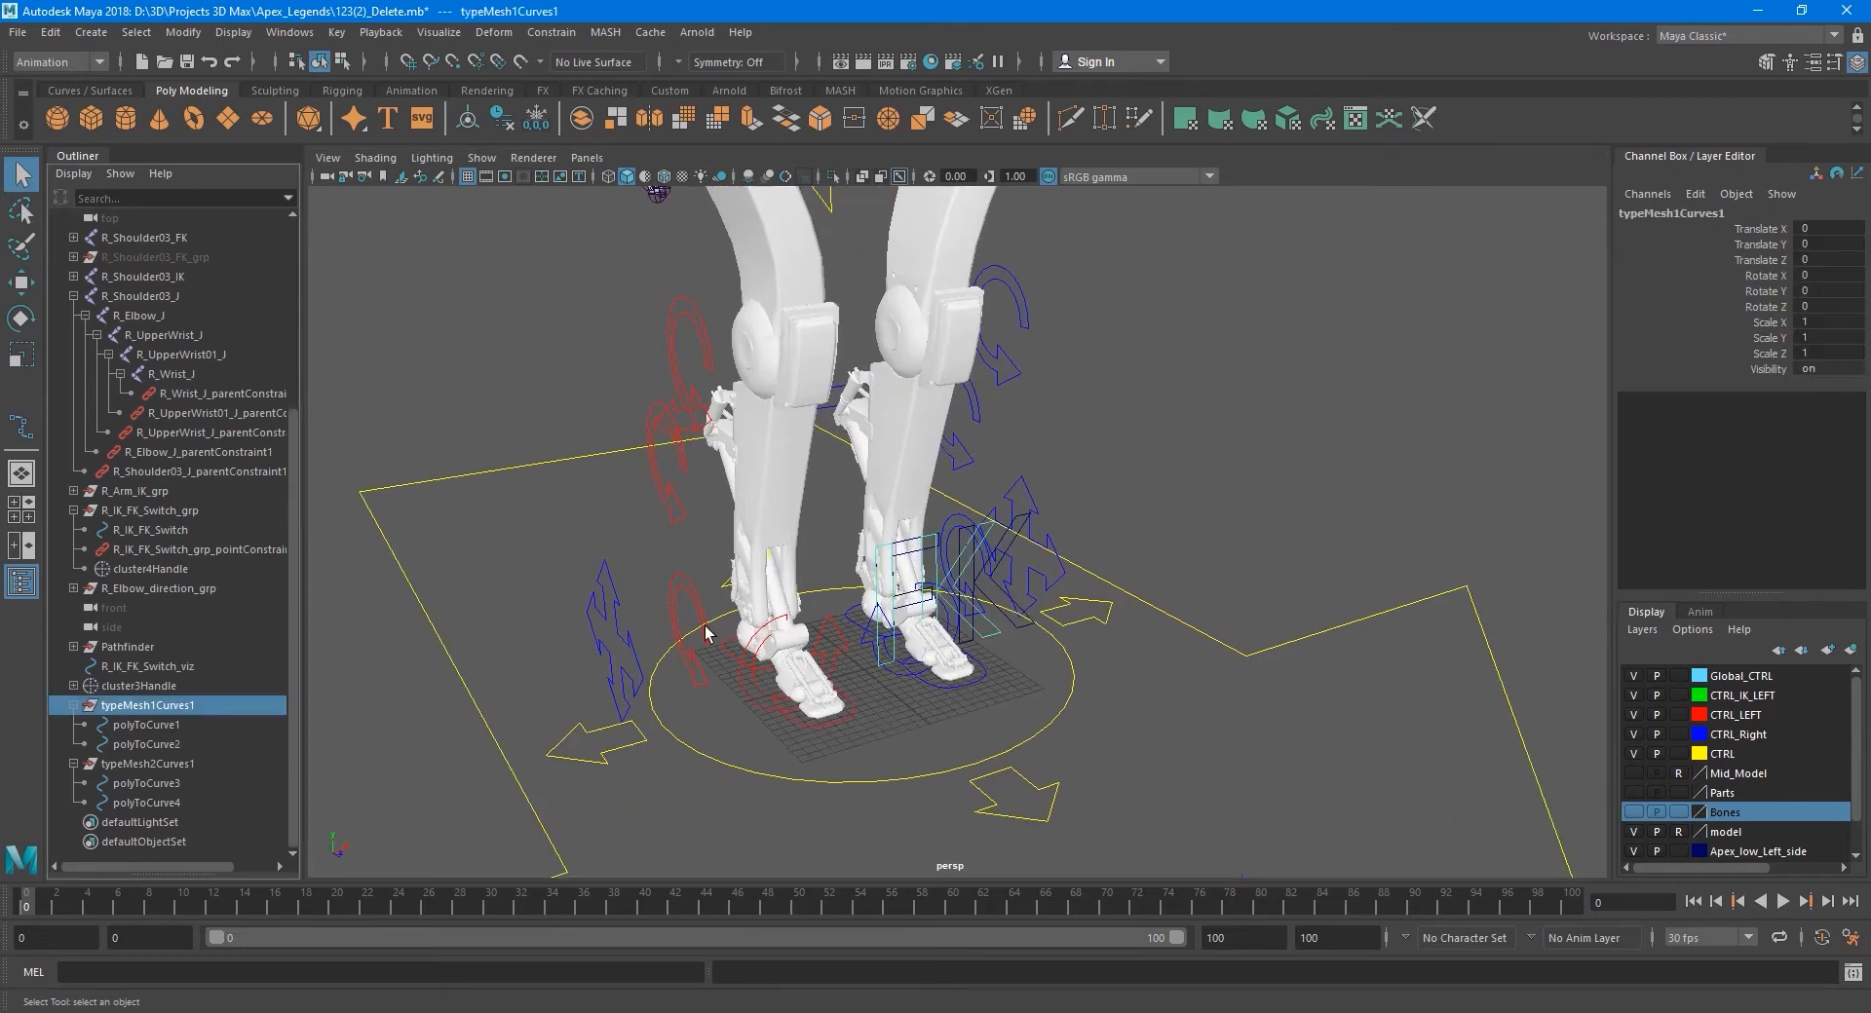
left_click(1677, 213)
type("R_IK_FK_Twist")
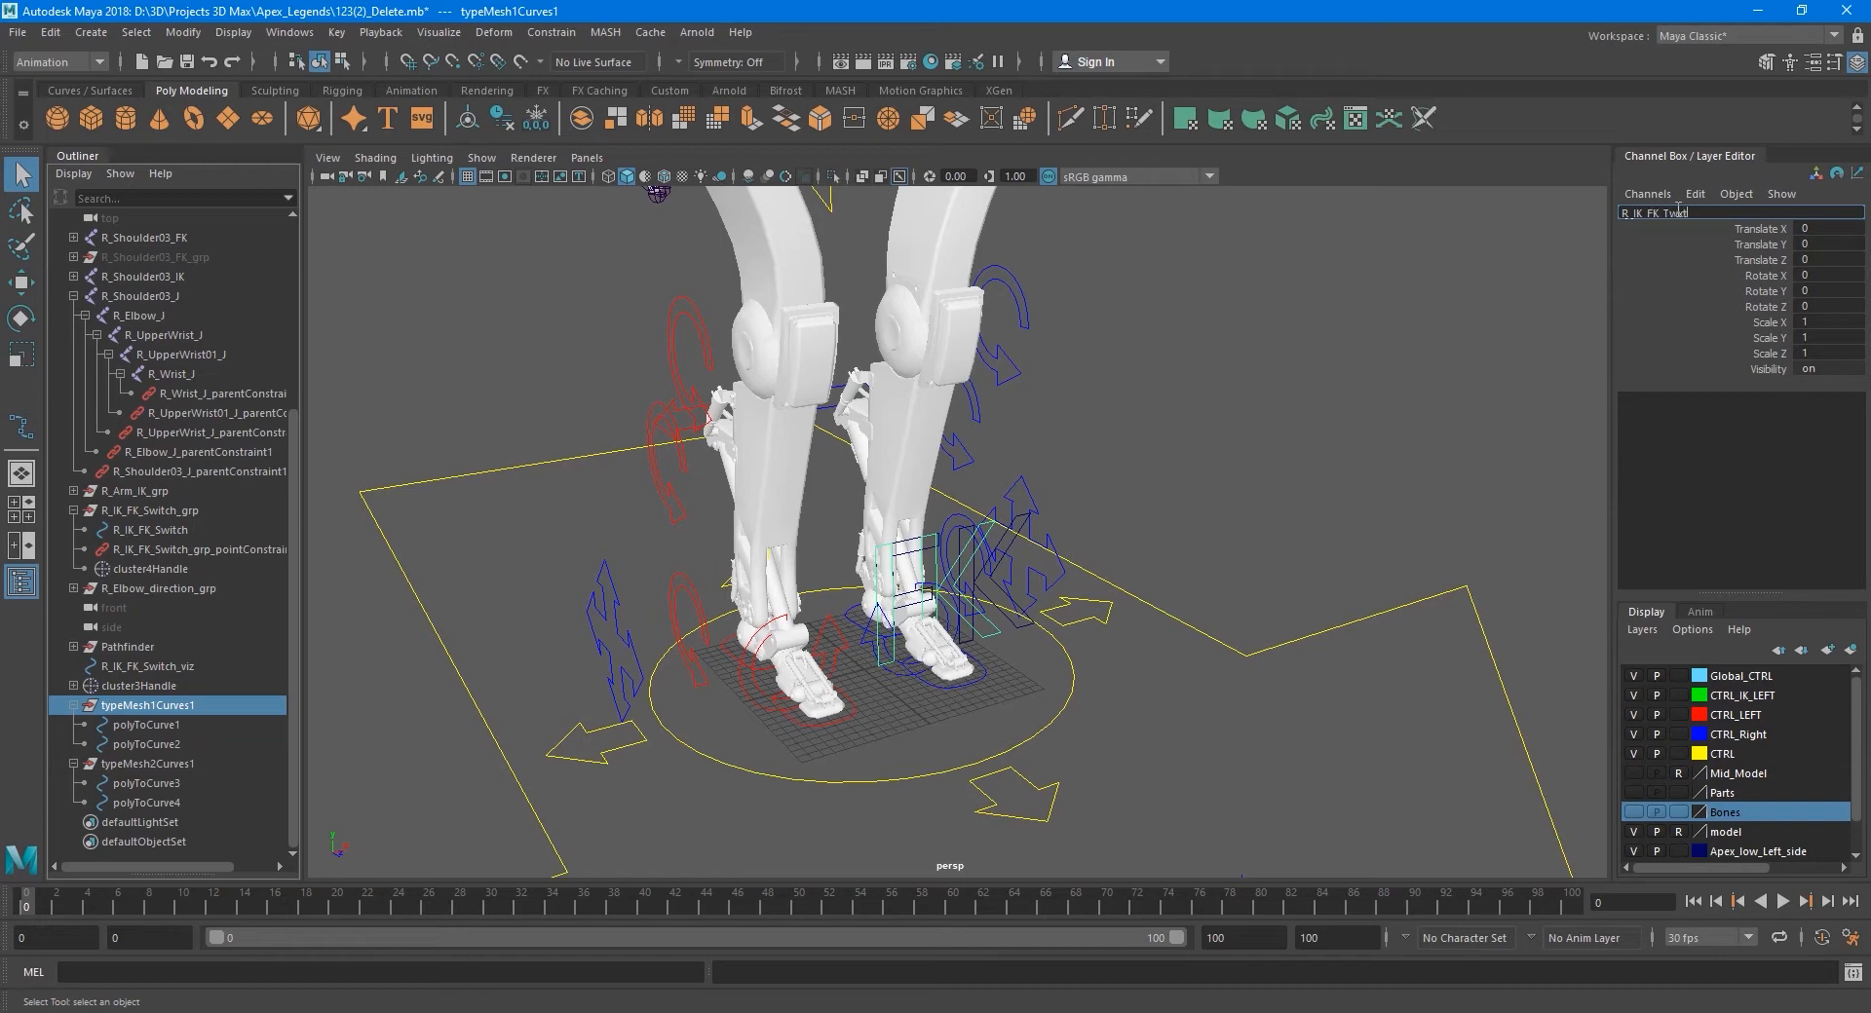
key("BackSpace")
key("BackSpace")
key("BackSpace")
type("ext")
key("Return")
middle_click_drag(926, 620, 923, 604, "alt")
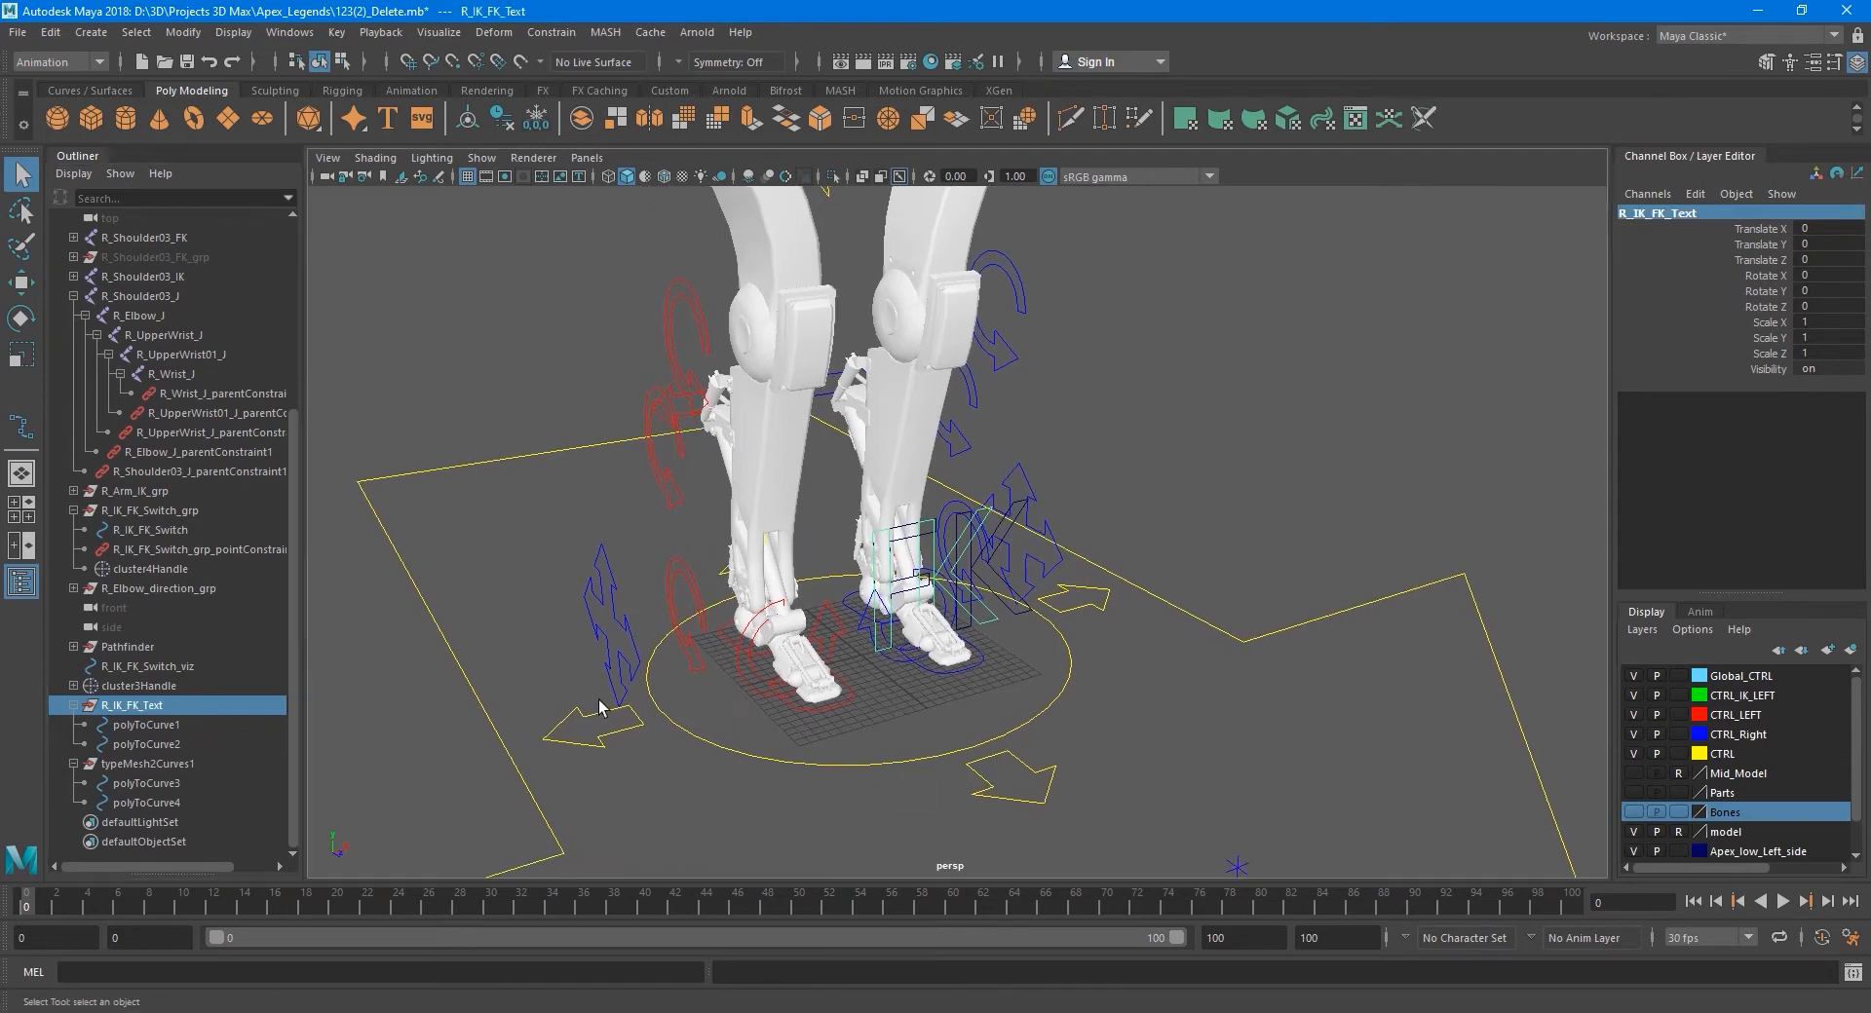
- Rename the letter I curve in the IK text group as R_IK_I
left_click(176, 730)
scroll(911, 577, "up", 5)
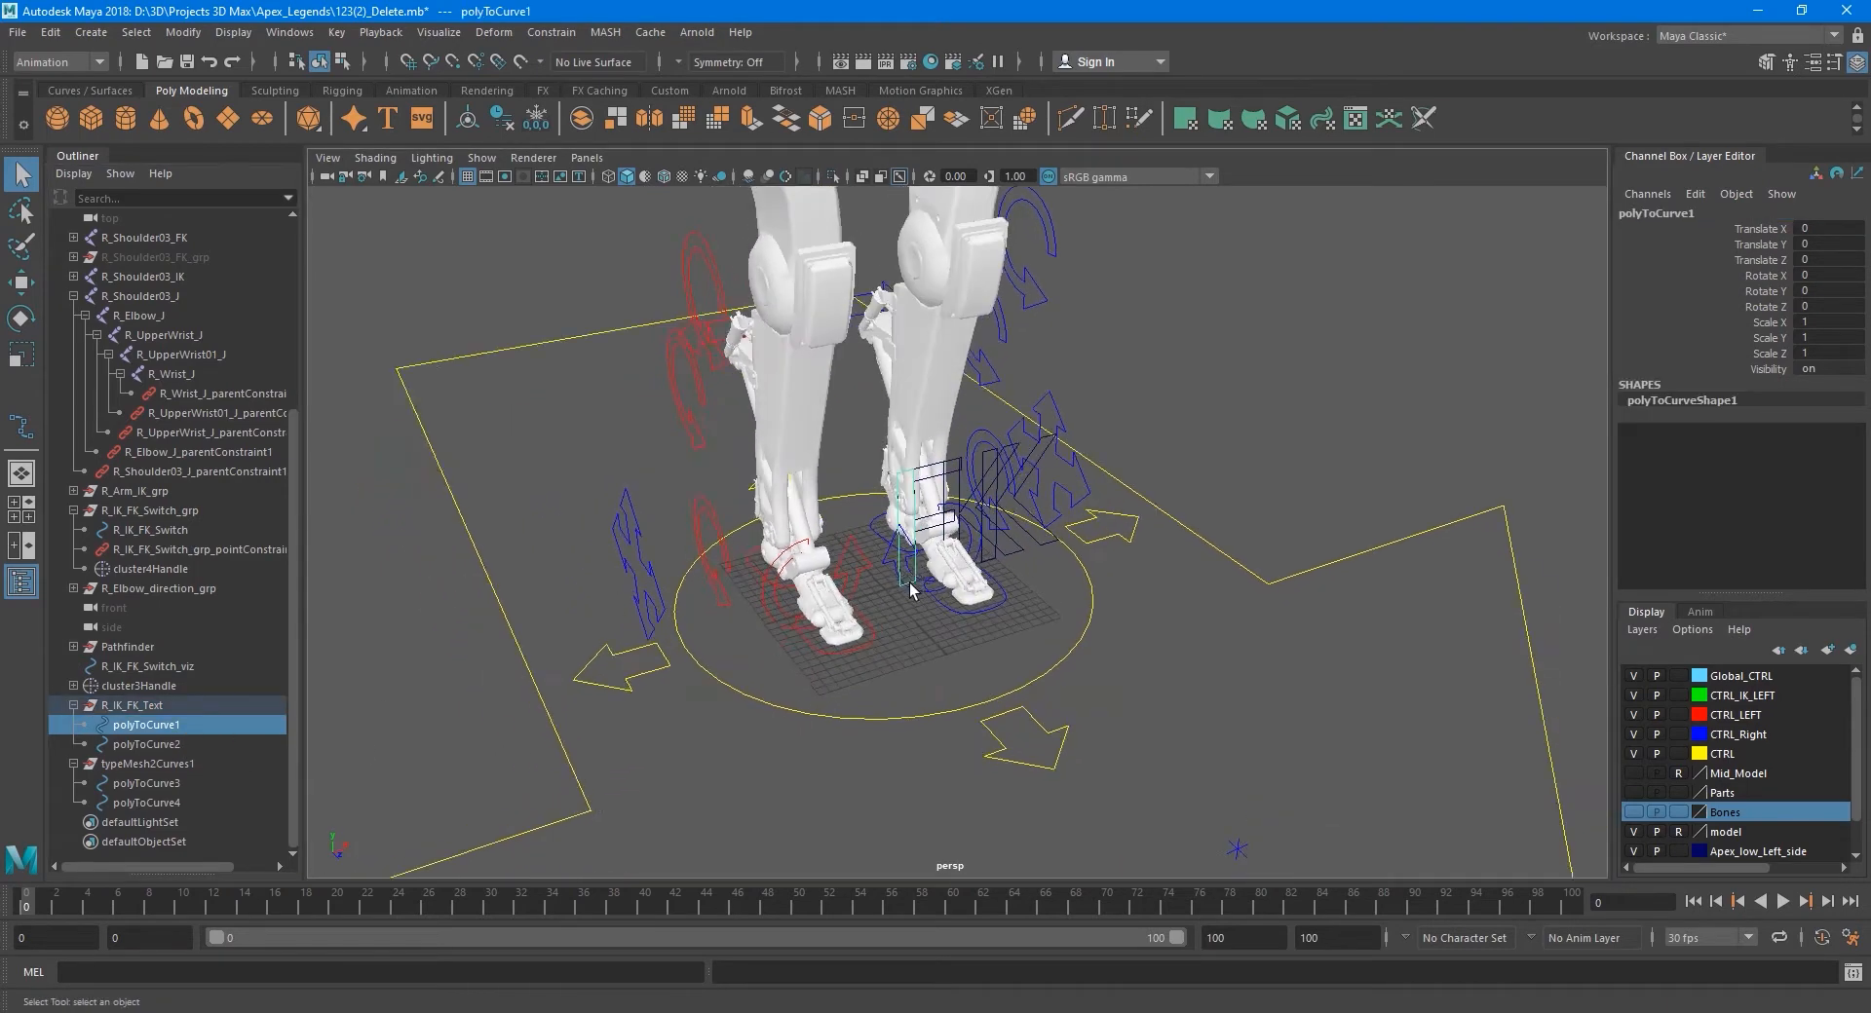
scroll(911, 578, "up", 3)
double_click(1689, 213)
type("R_IK_")
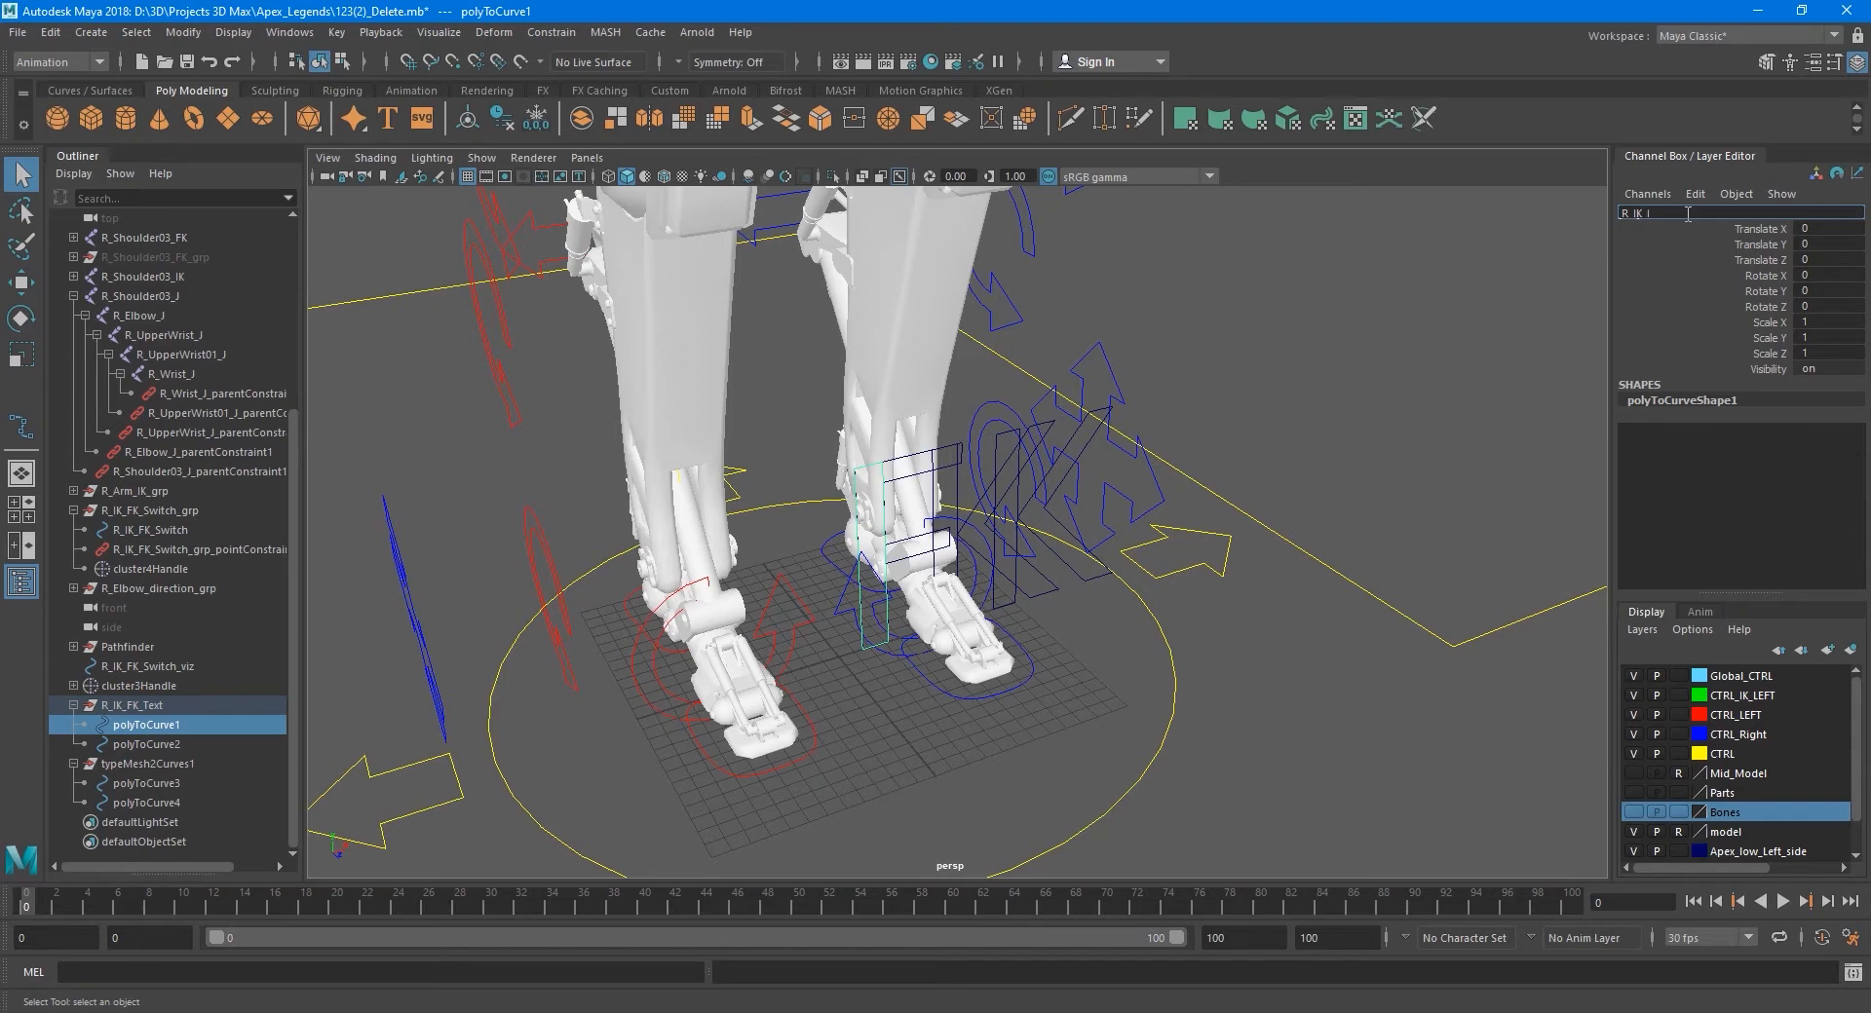
left_click_drag(1699, 217, 1604, 227)
key("ctrl+c")
middle_click_drag(1011, 522, 1024, 501, "alt")
- Rename the letter K curve in the IK text group as R_IK_K
left_click(146, 745)
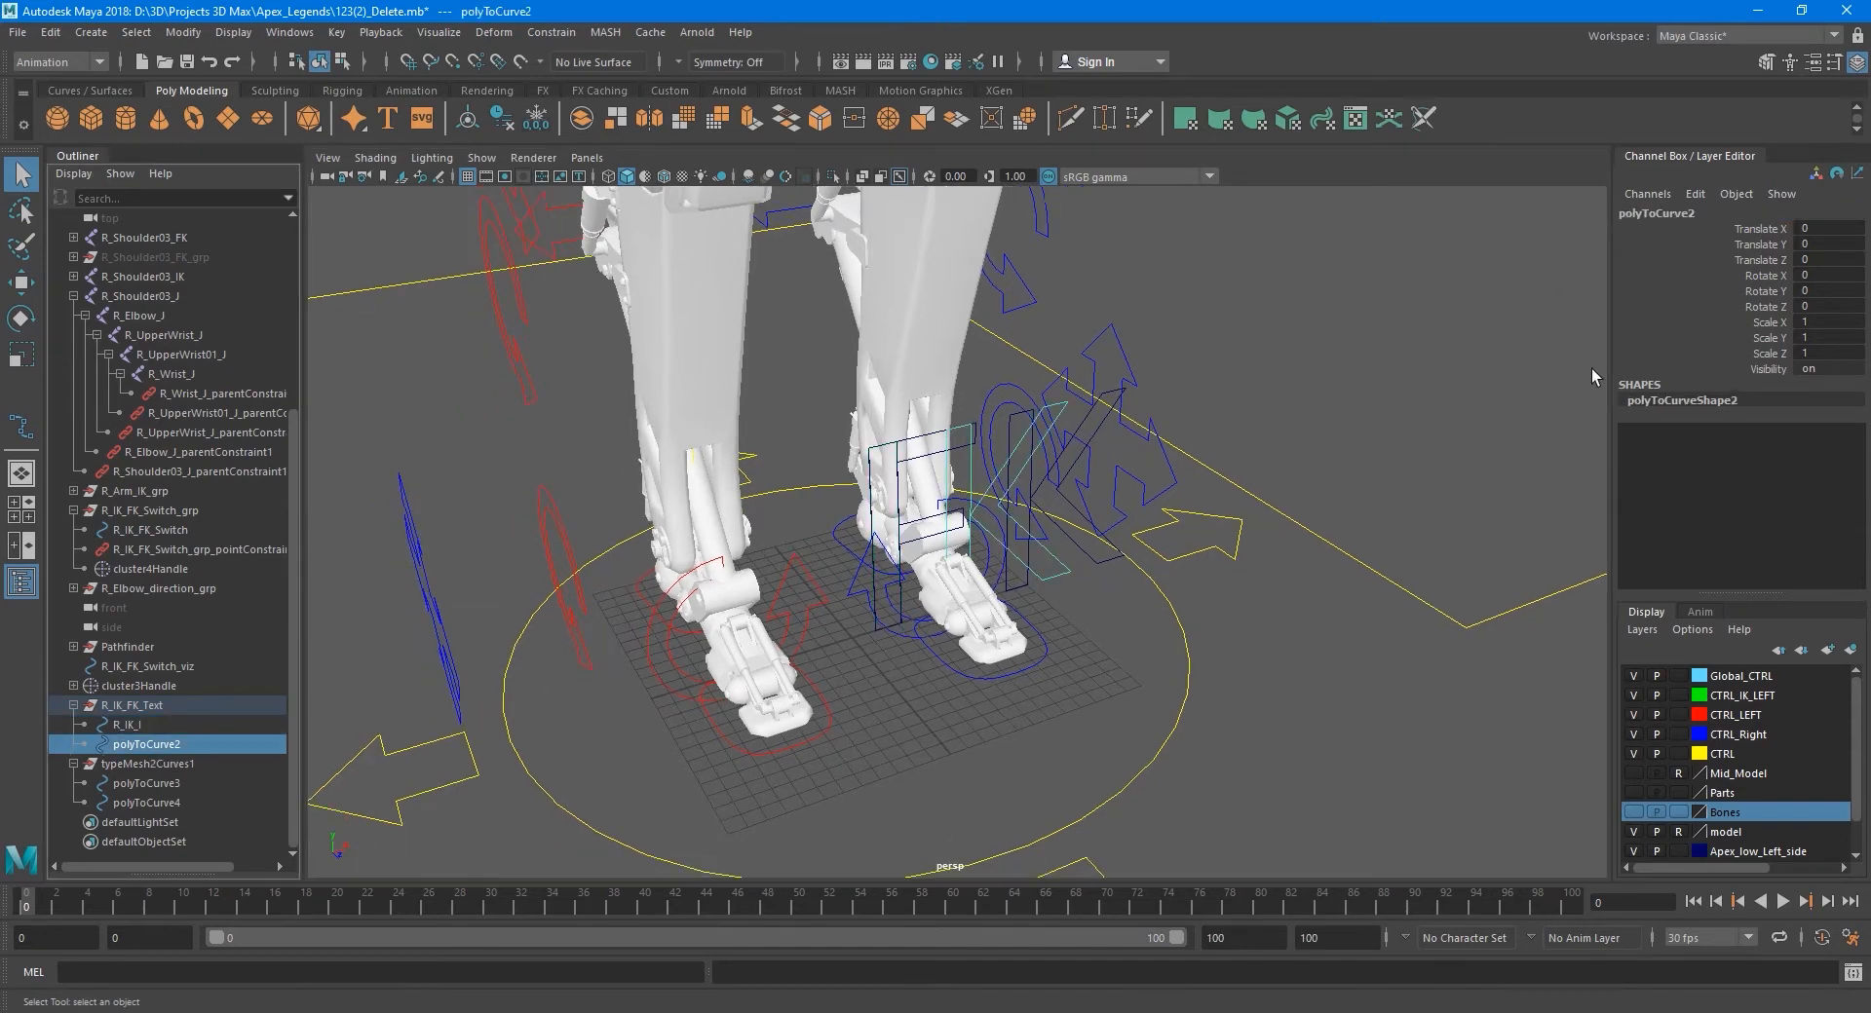
double_click(1687, 214)
key("ctrl+v")
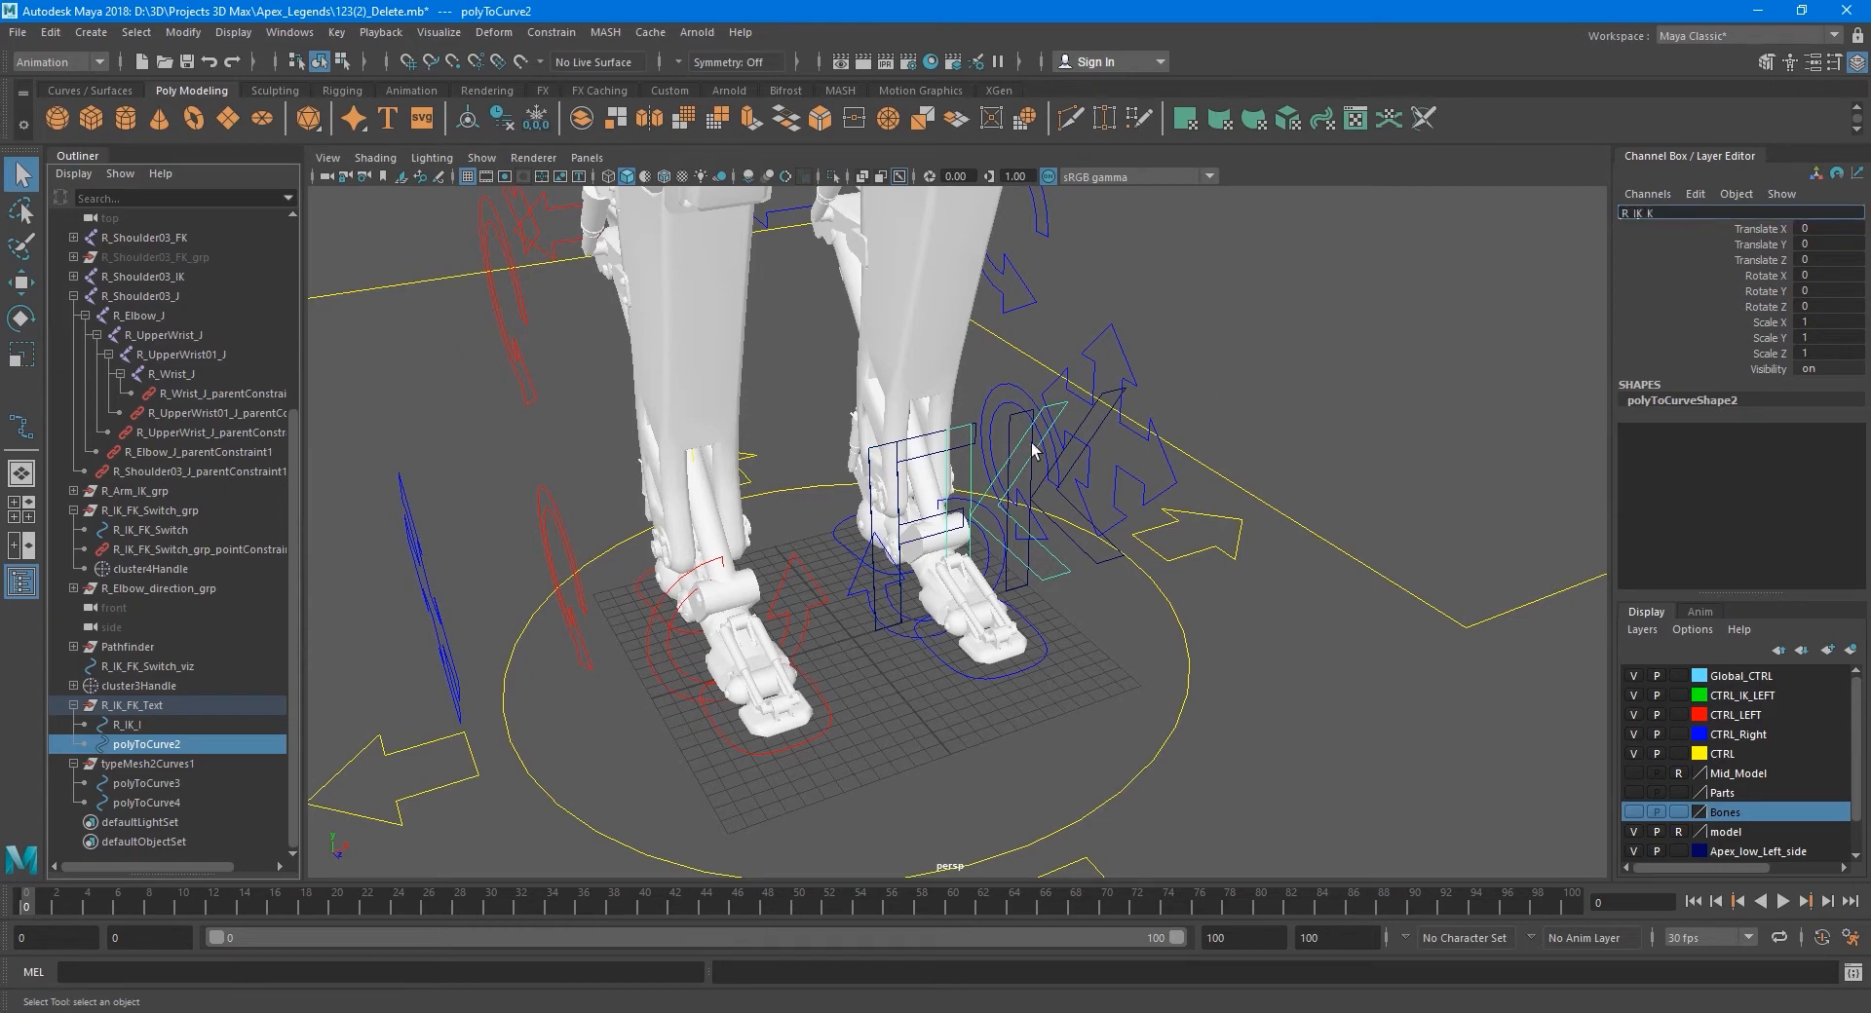
key("Return")
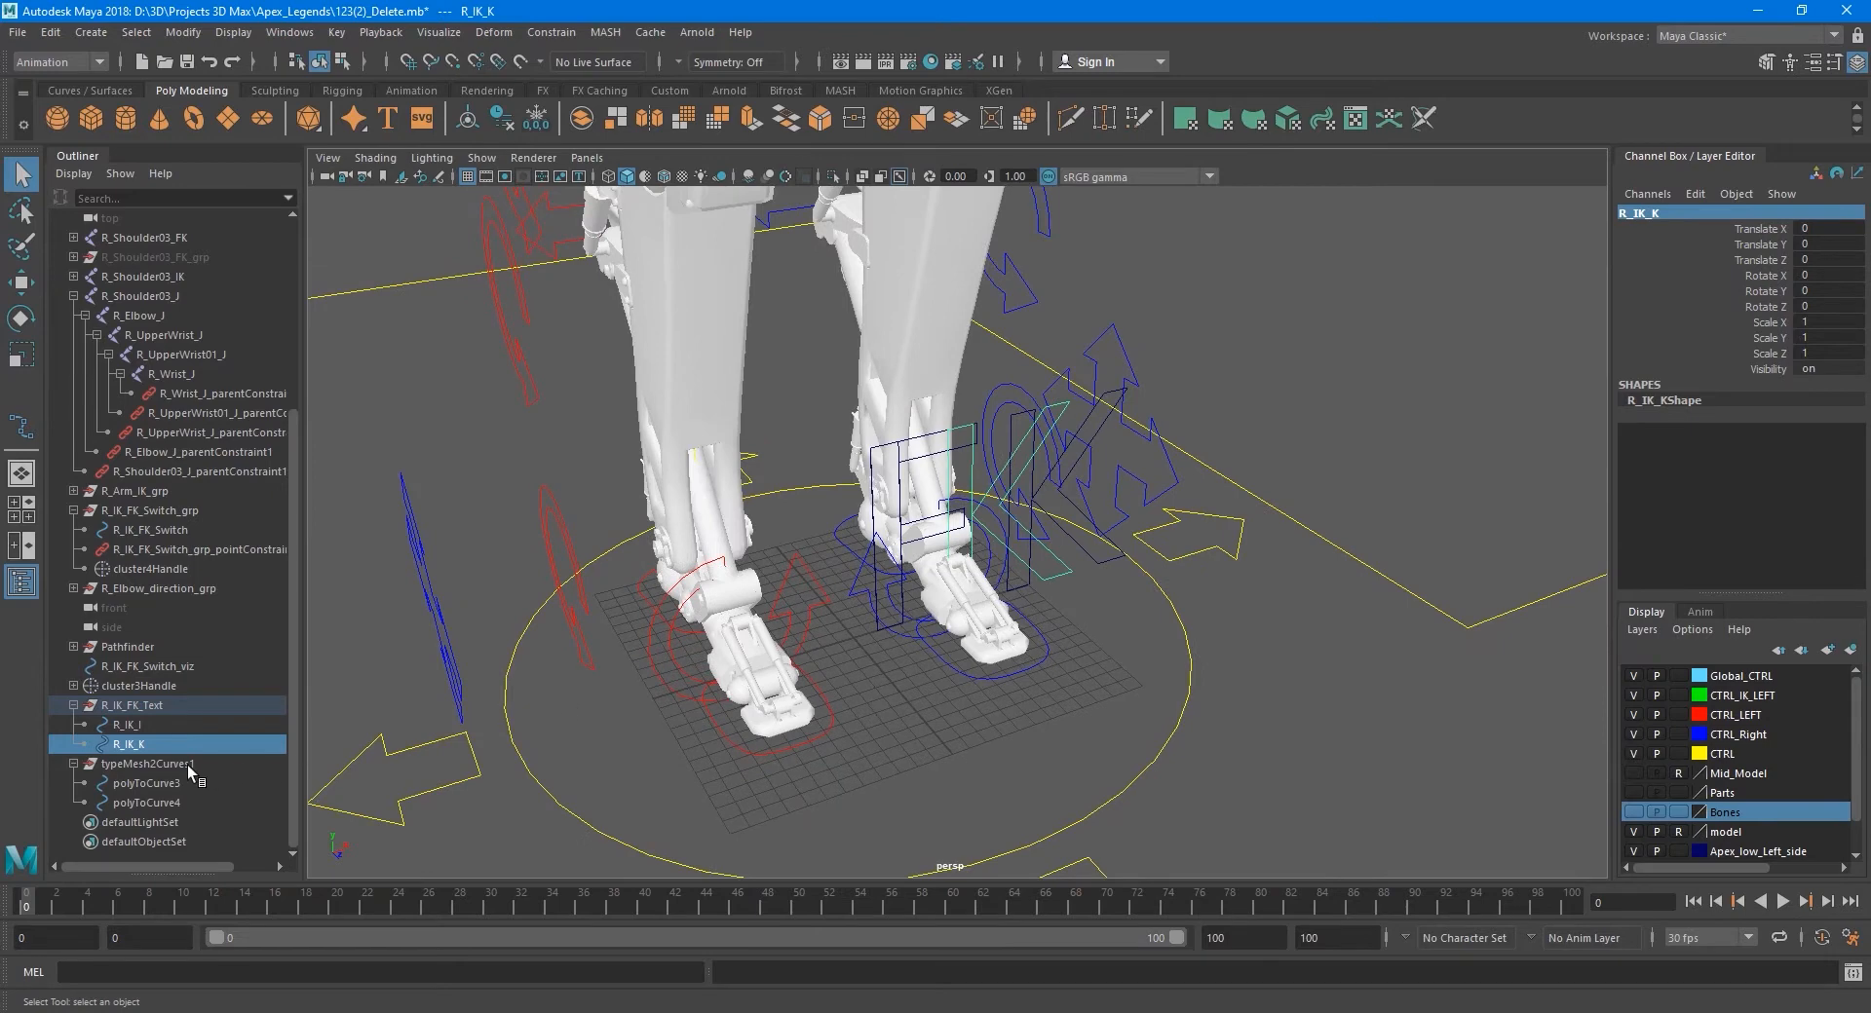
- Rename the FK curve group as R_FK_Text, reusing the IK group's copied name as its base
left_click(148, 705)
left_click(1713, 213)
key("ctrl+c")
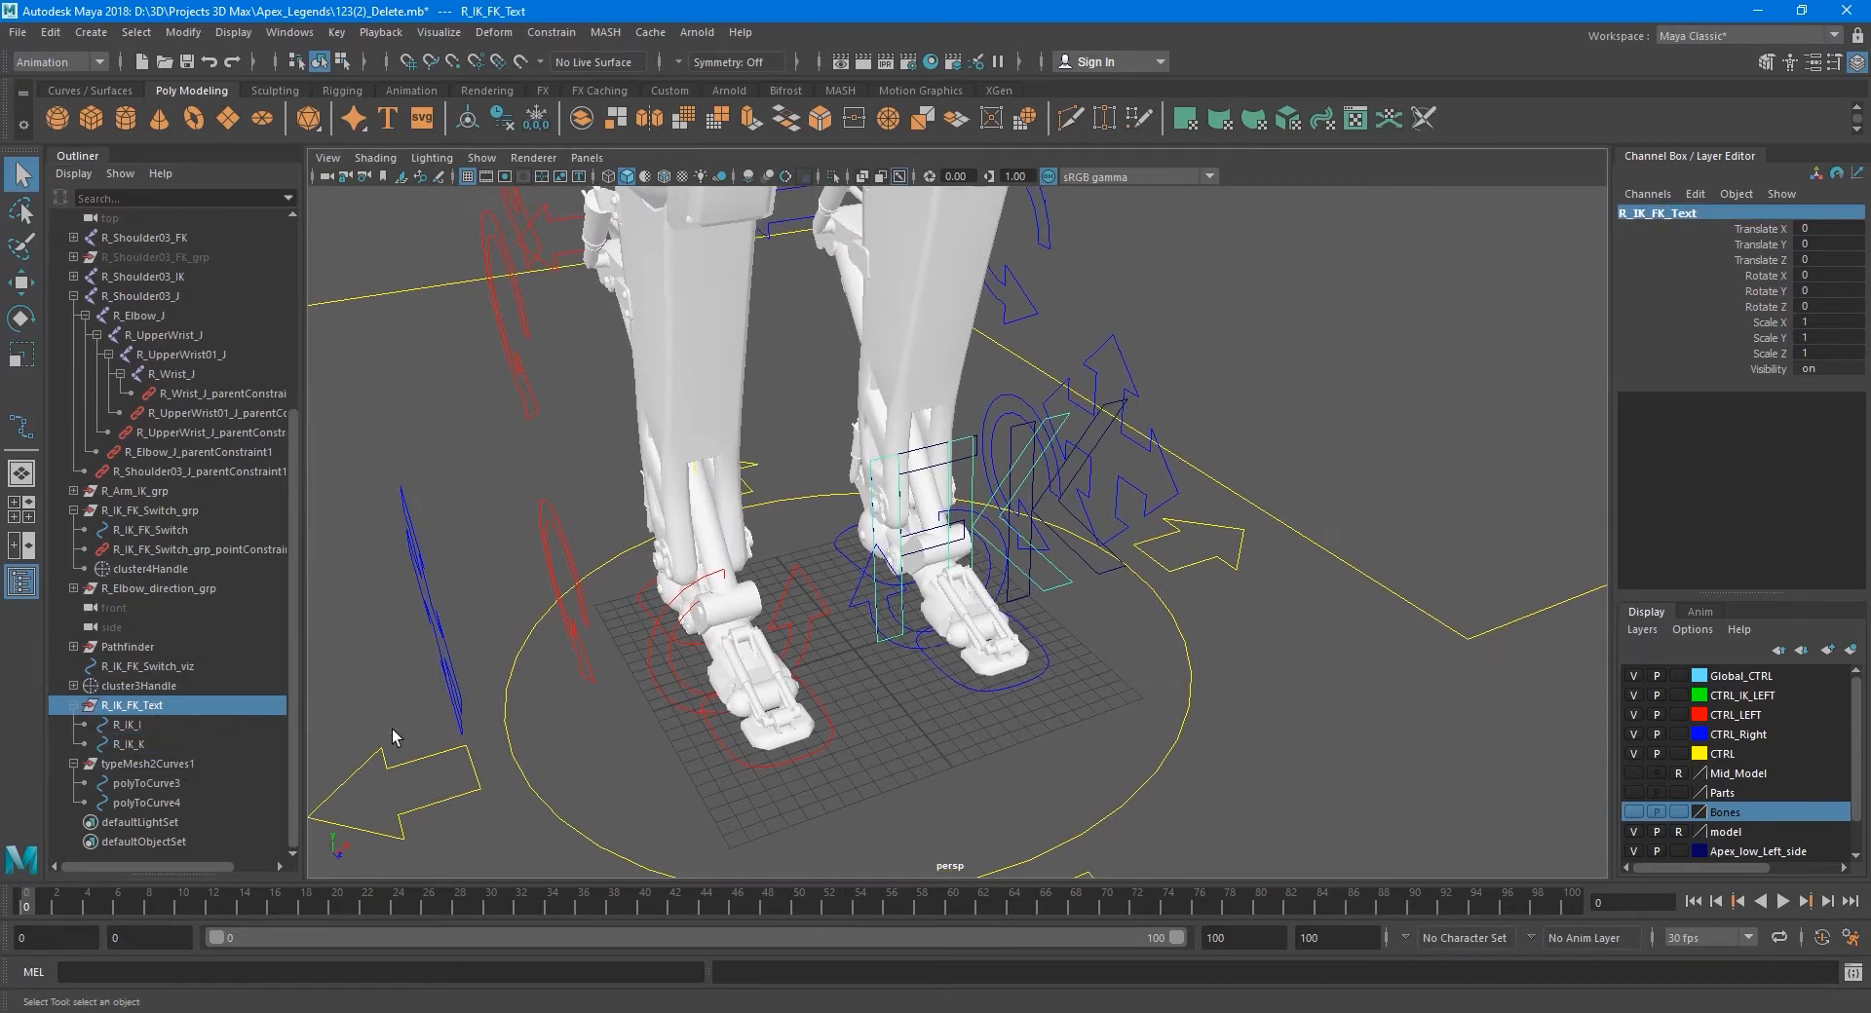
left_click(168, 766)
middle_click_drag(905, 658, 903, 621, "alt")
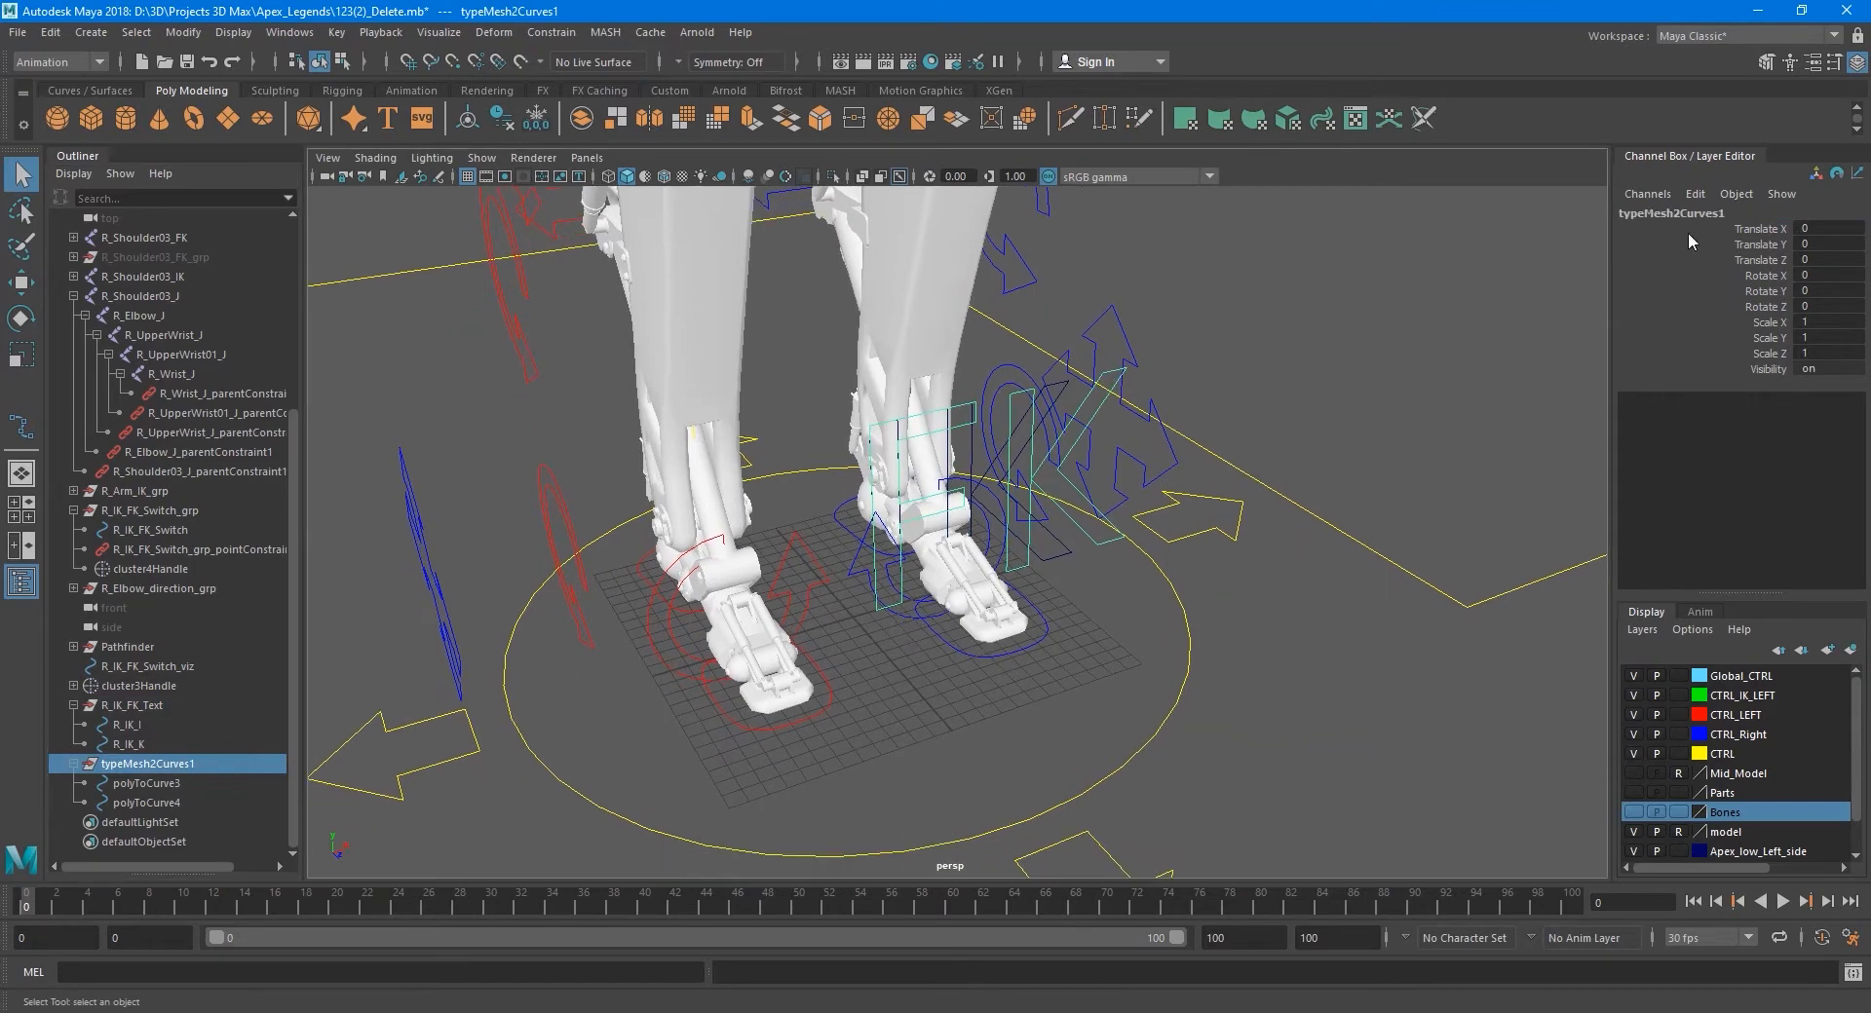
left_click(1697, 215)
key("ctrl+v")
type("F")
key("BackSpace")
key("BackSpace")
key("BackSpace")
middle_click_drag(949, 686, 965, 671, "alt")
- Shorten the IK curve group's name to R_IK_Text
left_click(197, 704)
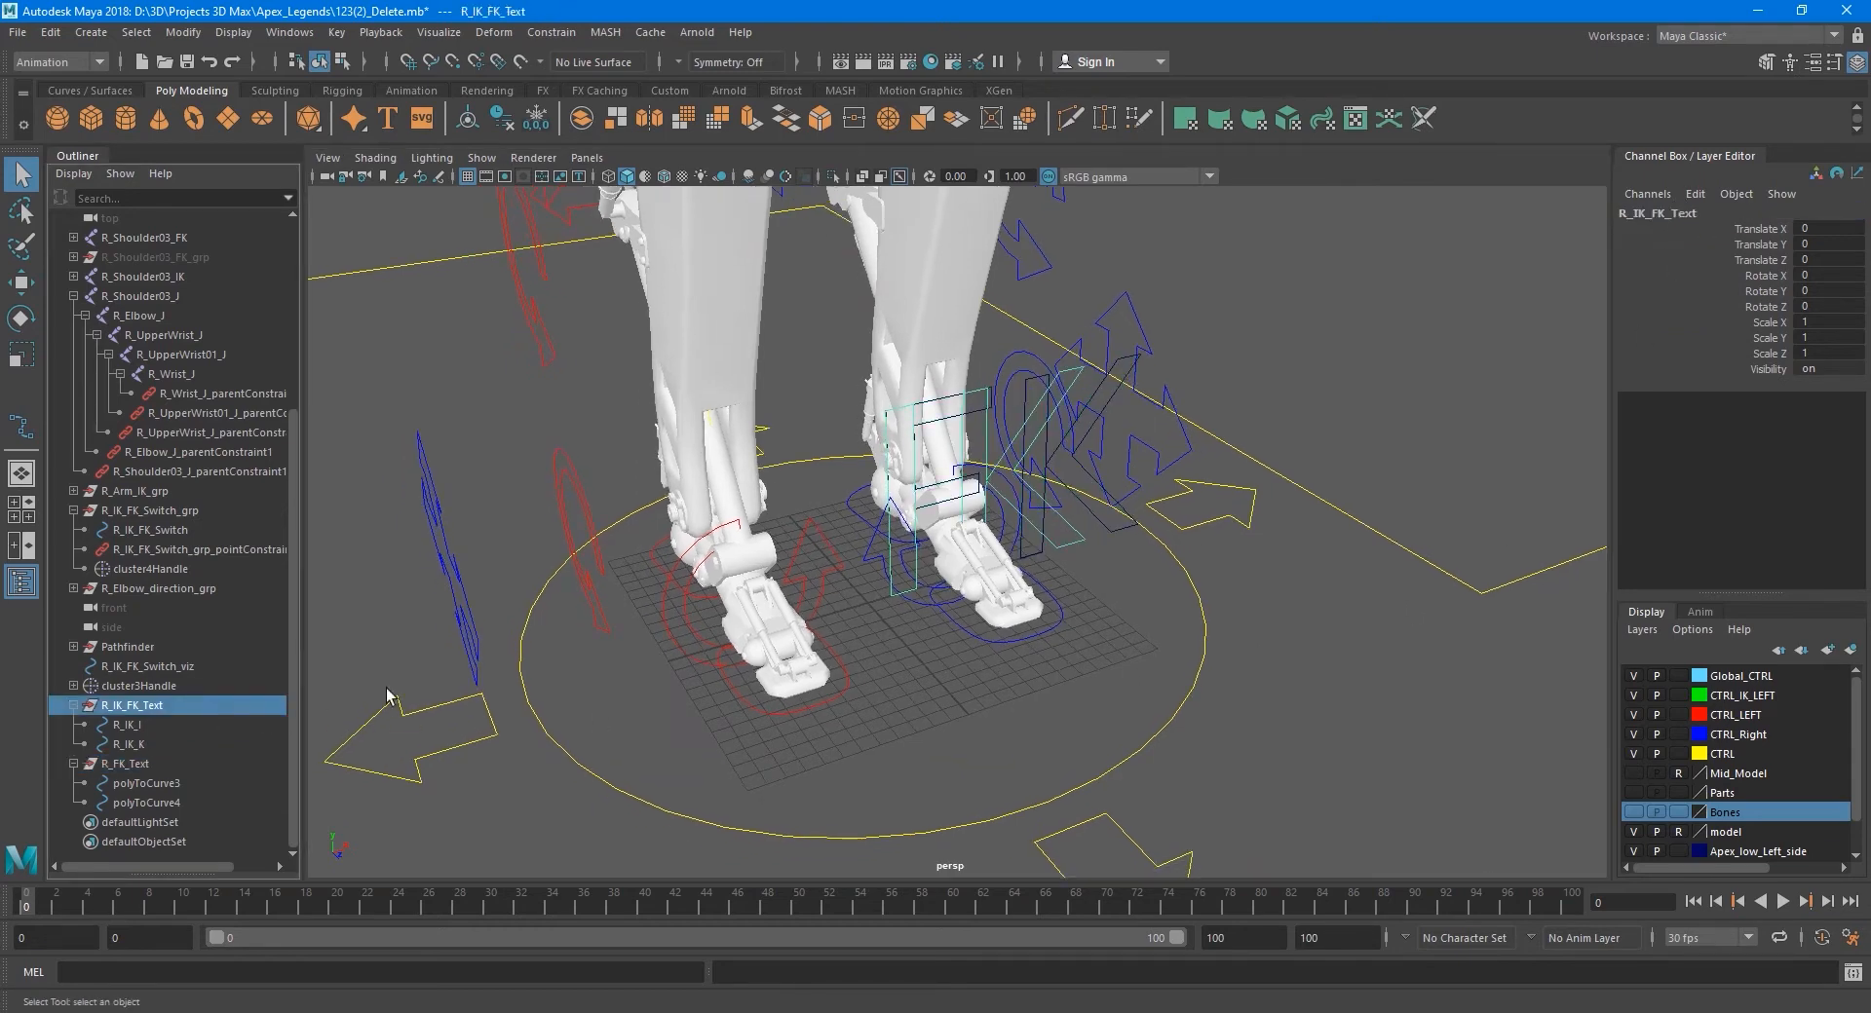
double_click(1662, 214)
key("ctrl+c")
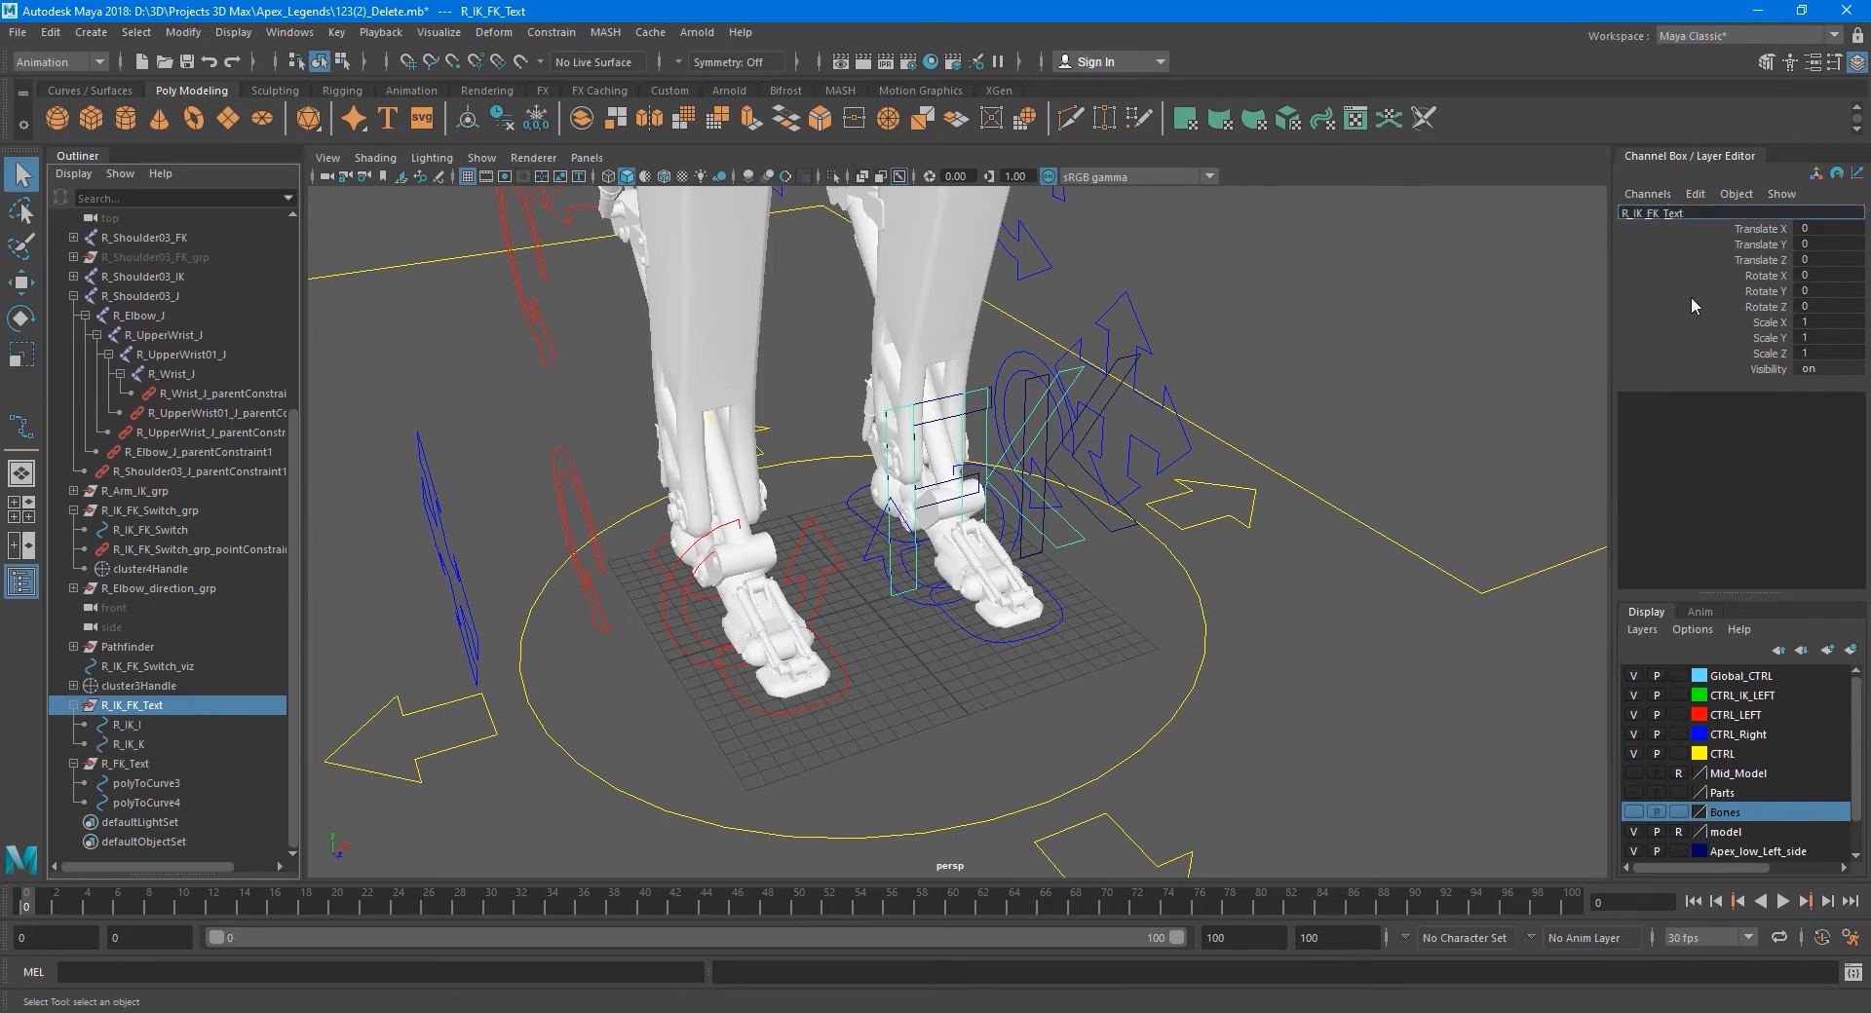
key("BackSpace")
key("BackSpace")
key("BackSpace")
key("Return")
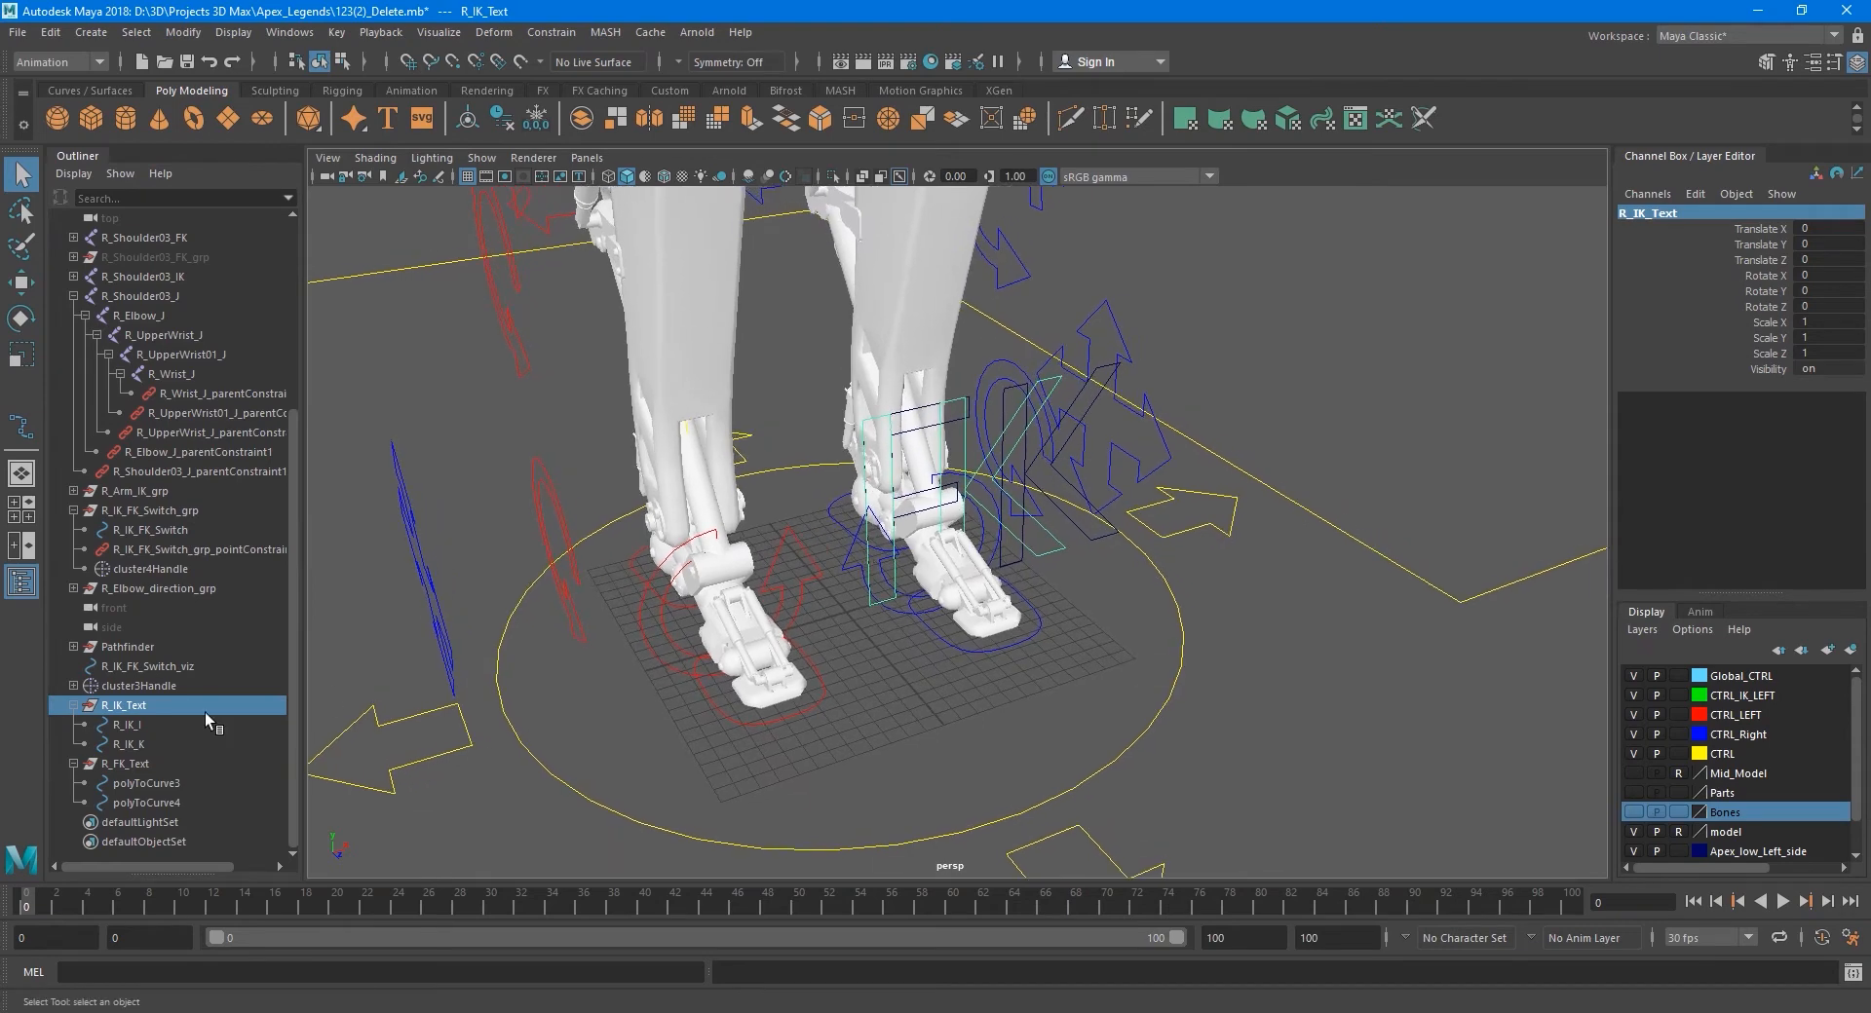
- Rename the letter F curve in the FK text group as R_FK_F
left_click(153, 784)
left_click(1675, 213)
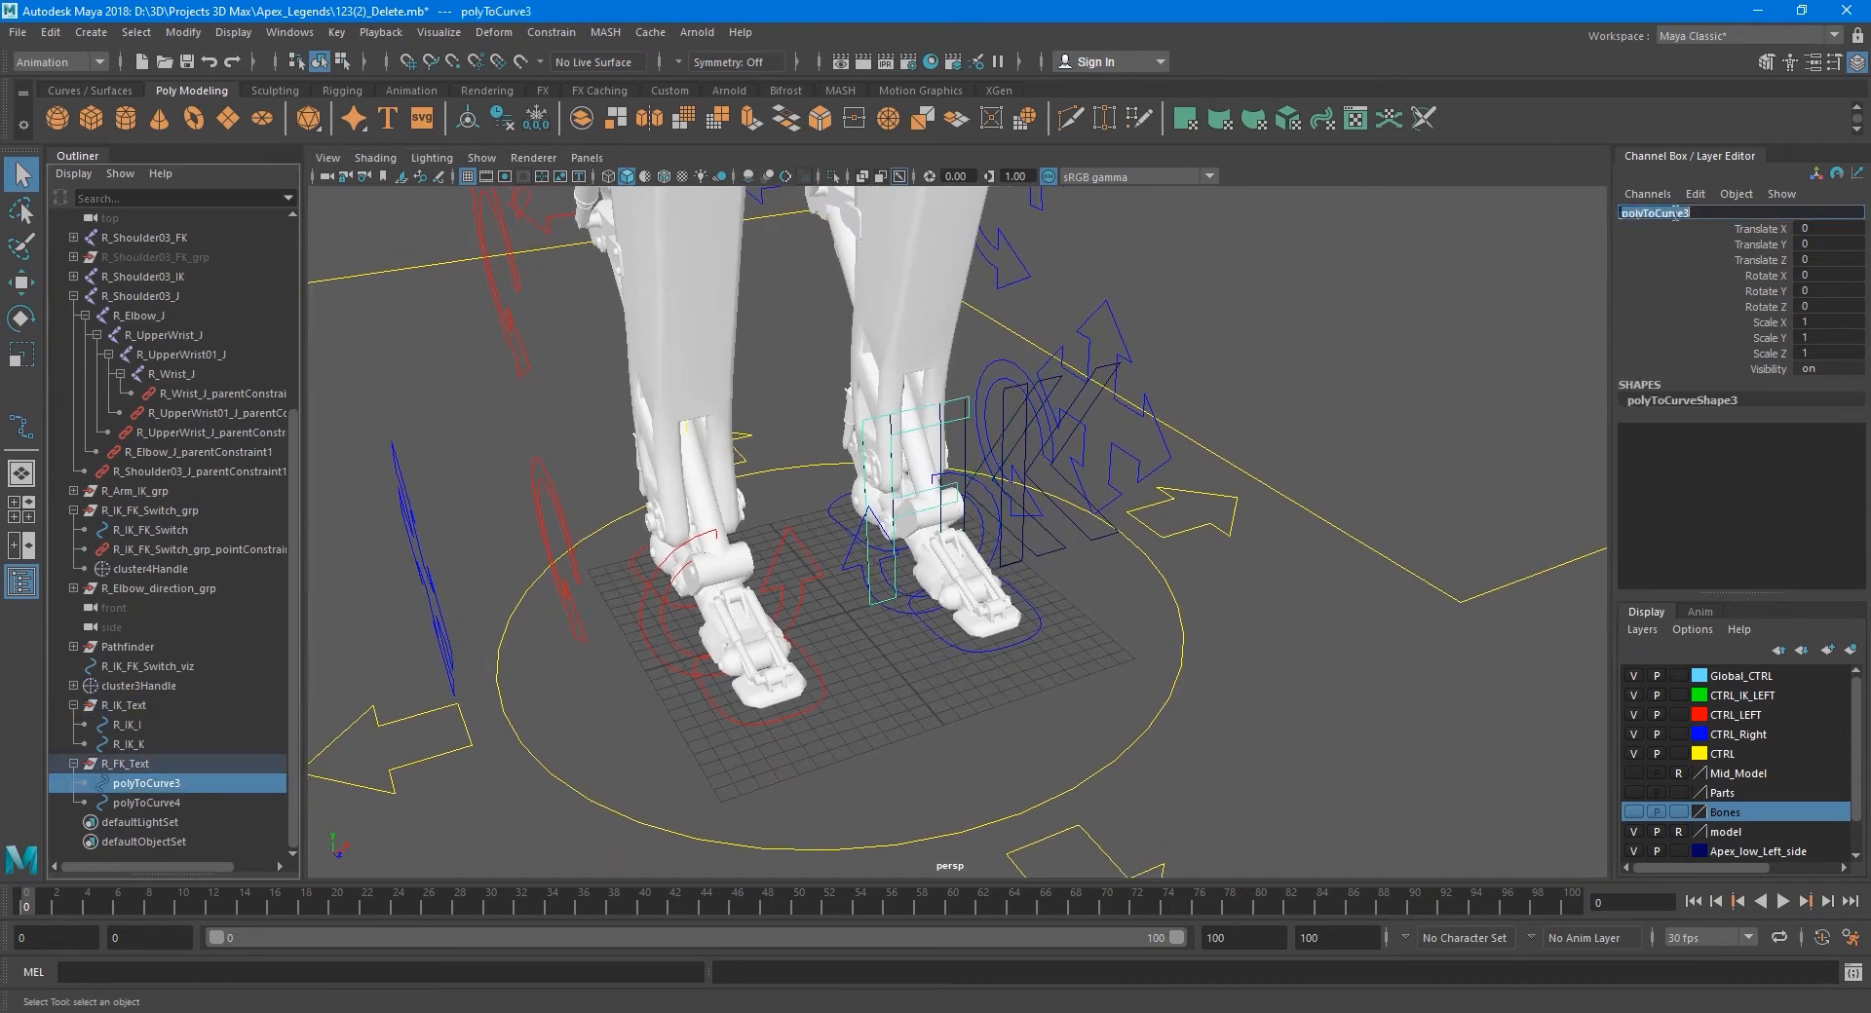
key("ctrl+v")
key("BackSpace")
key("BackSpace")
key("Return")
left_click_drag(1067, 559, 1085, 563, "alt")
- Rename the letter K curve in the FK text group as R_FK_K
left_click(152, 802)
left_click(1696, 211)
type("R_FK_F")
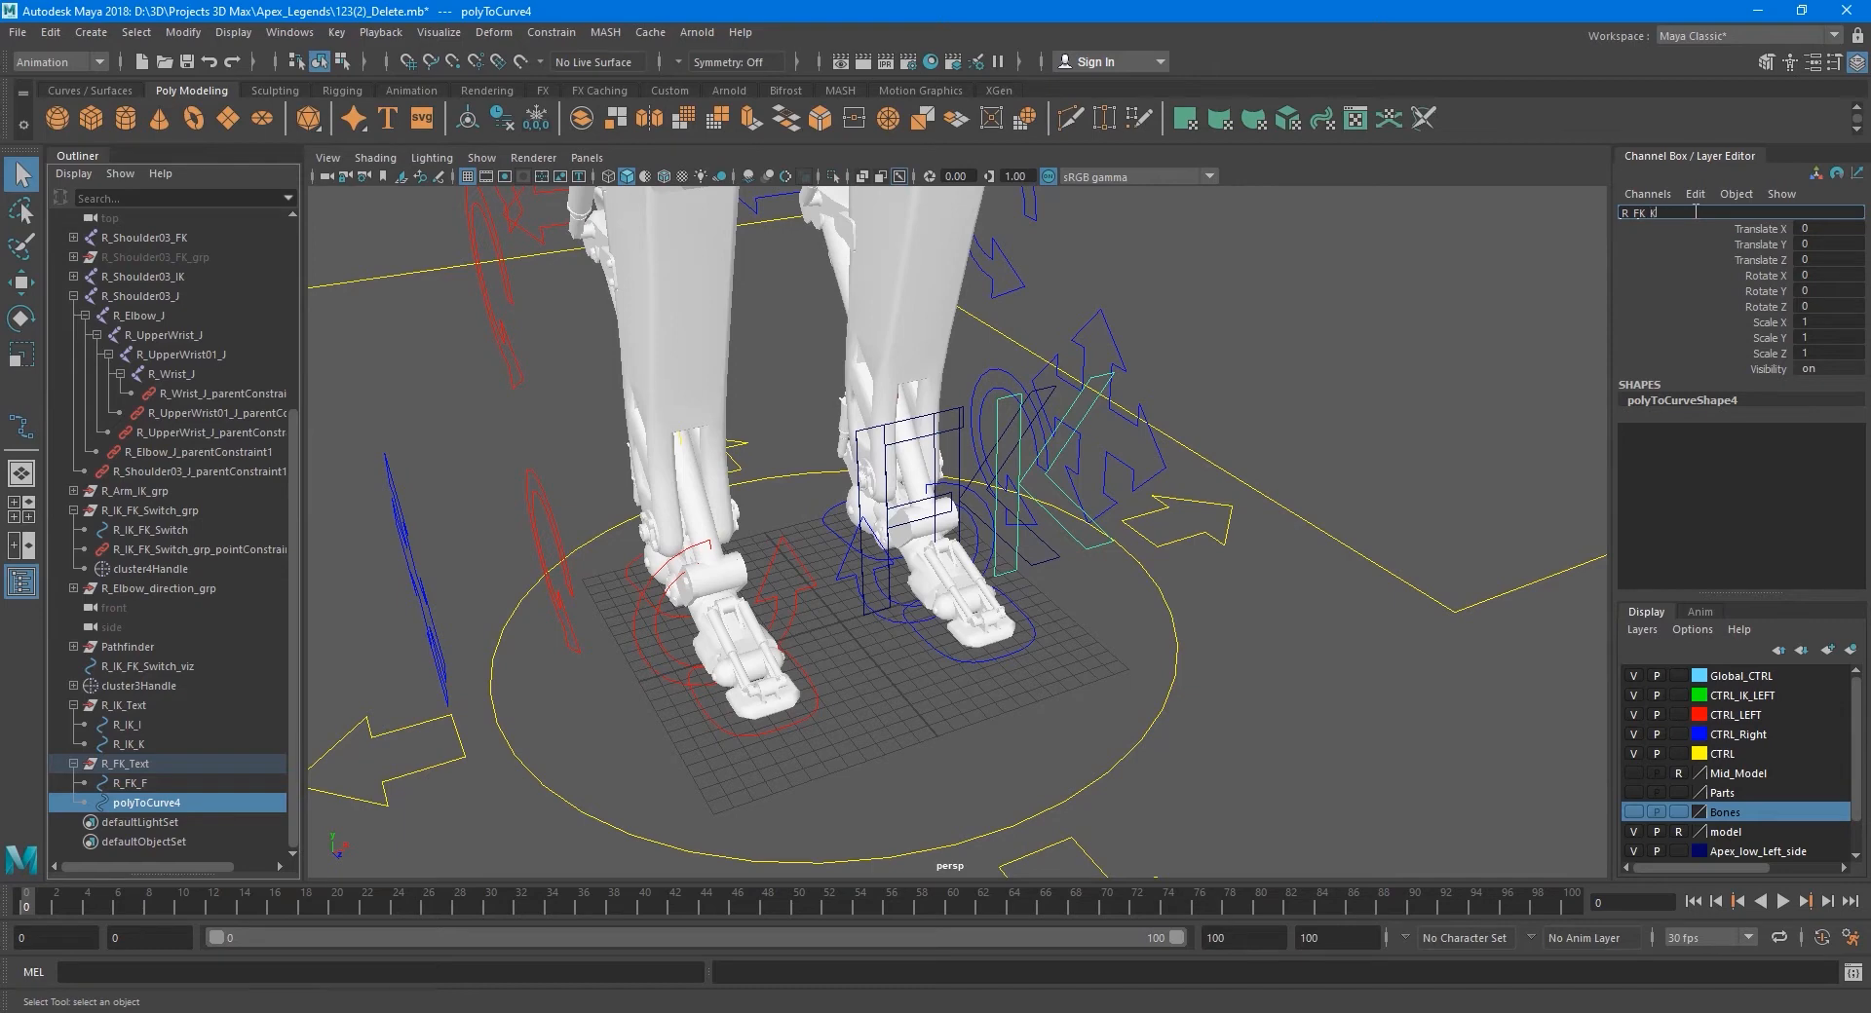
- Center the pivots of the R_IK_Text and R_FK_Text groups
middle_click_drag(1203, 472, 1183, 483, "alt")
right_click_drag(1263, 437, 1002, 578, "alt")
middle_click_drag(1003, 578, 1021, 669, "alt")
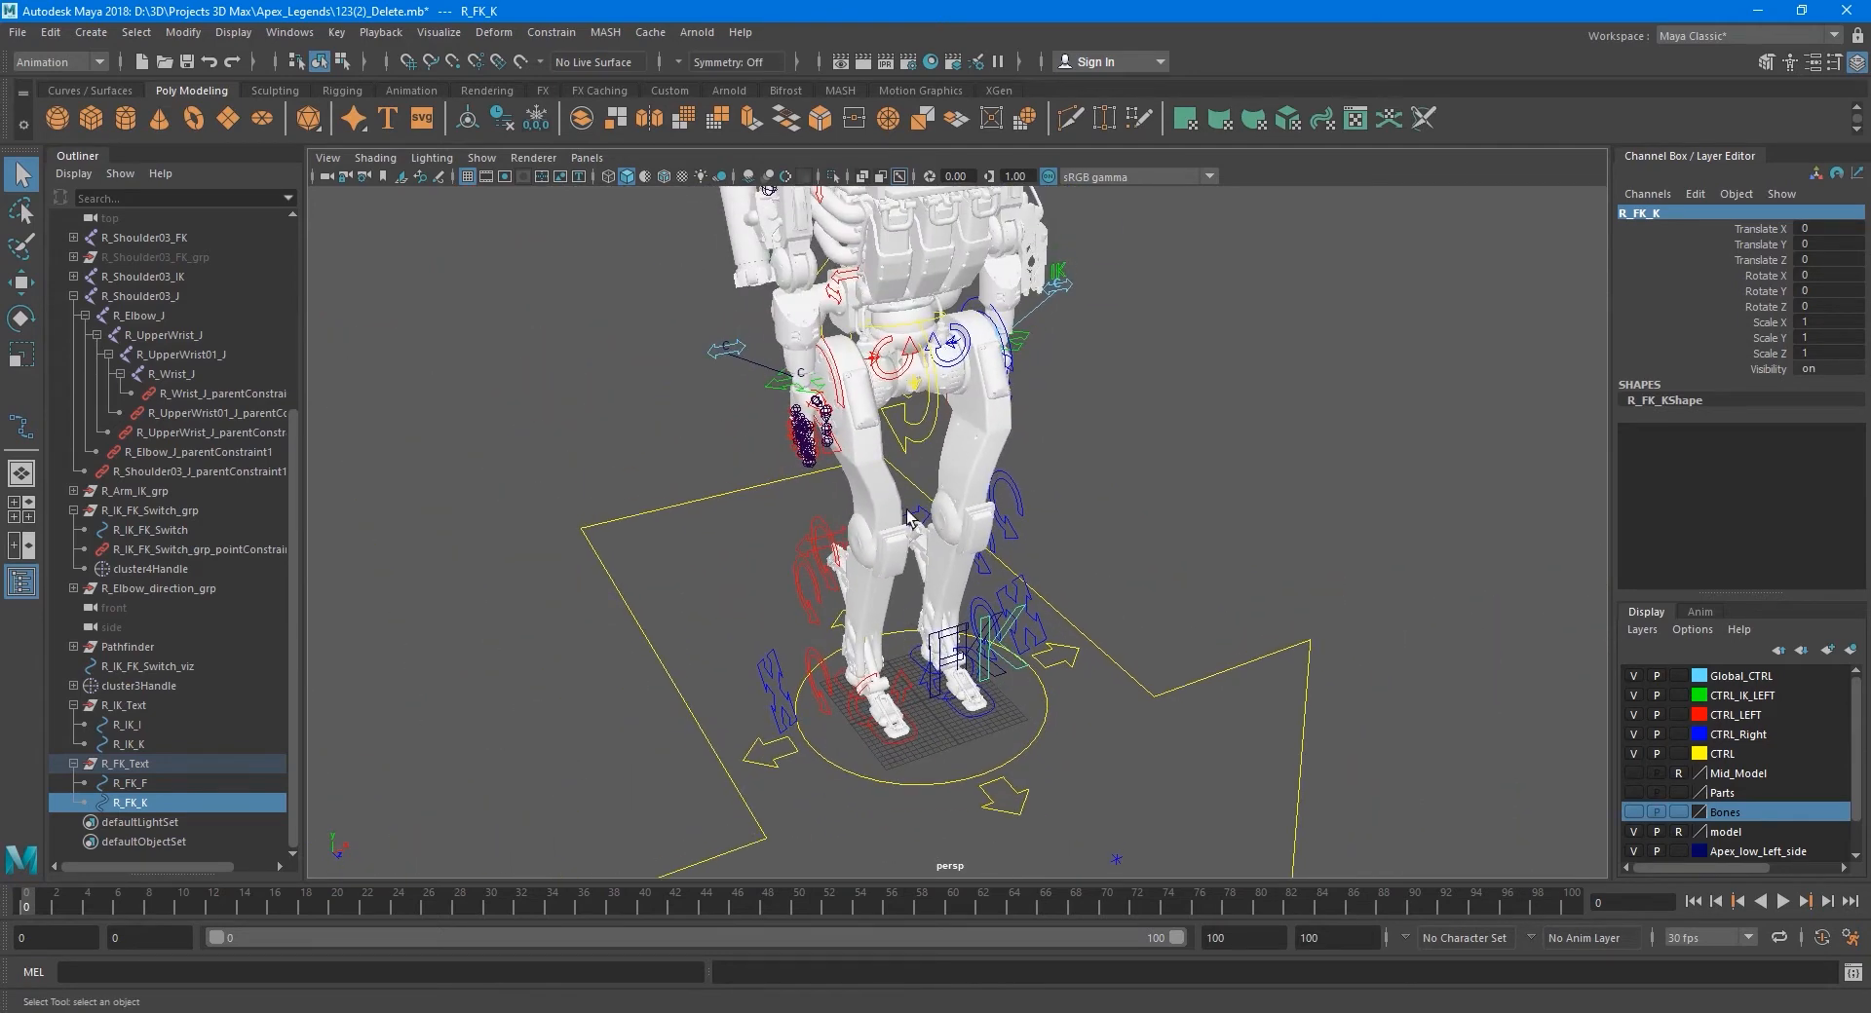
middle_click_drag(925, 520, 934, 484, "alt")
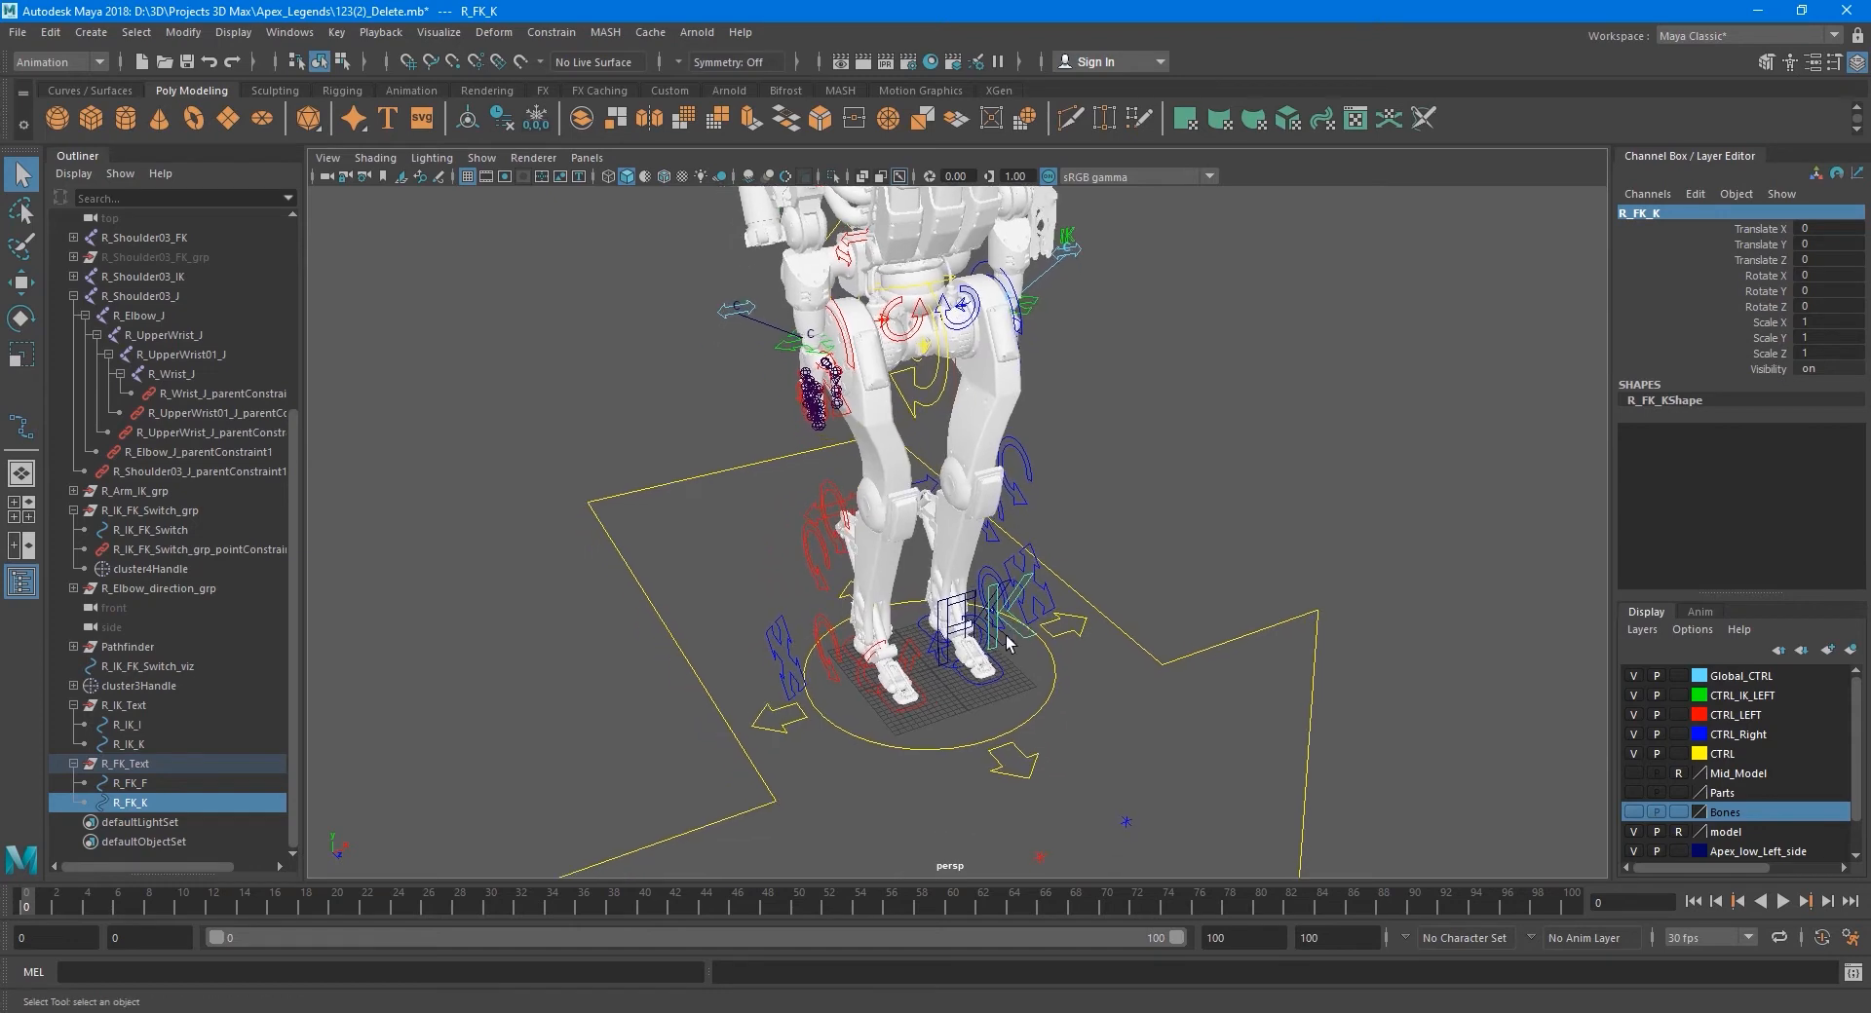
left_click(143, 705)
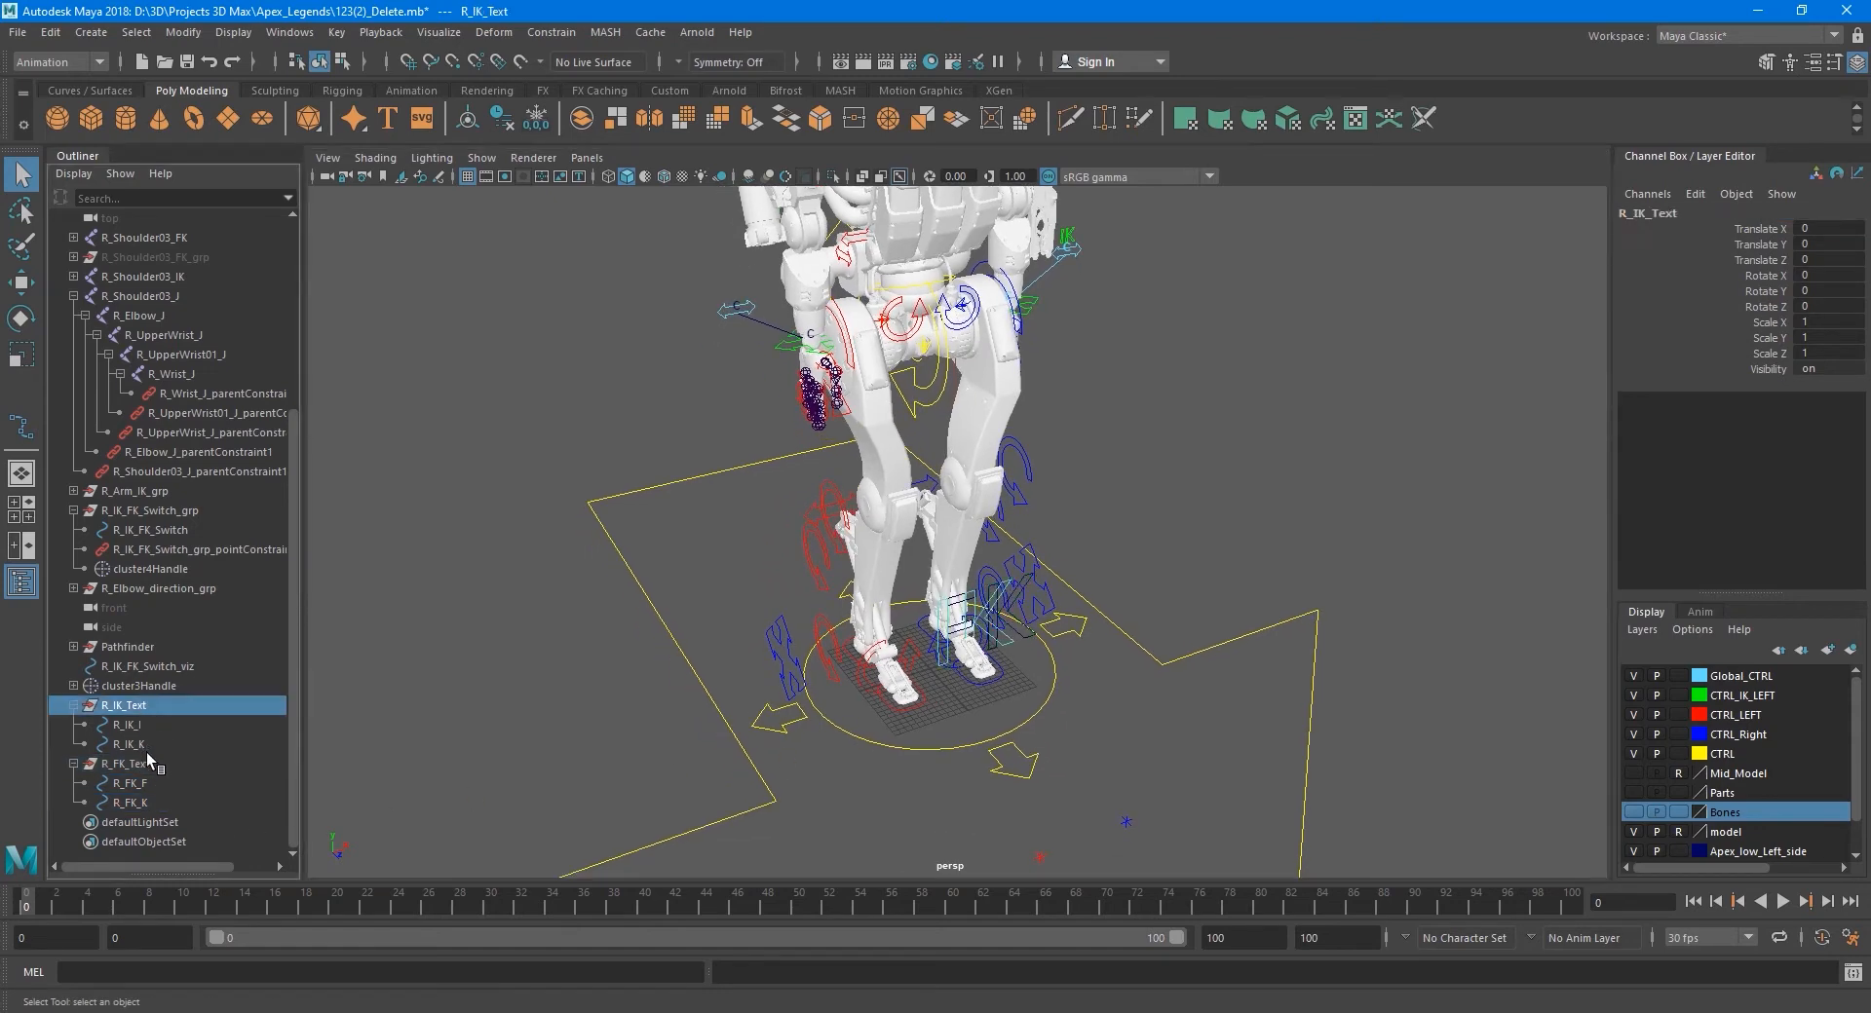
left_click(146, 763, "ctrl")
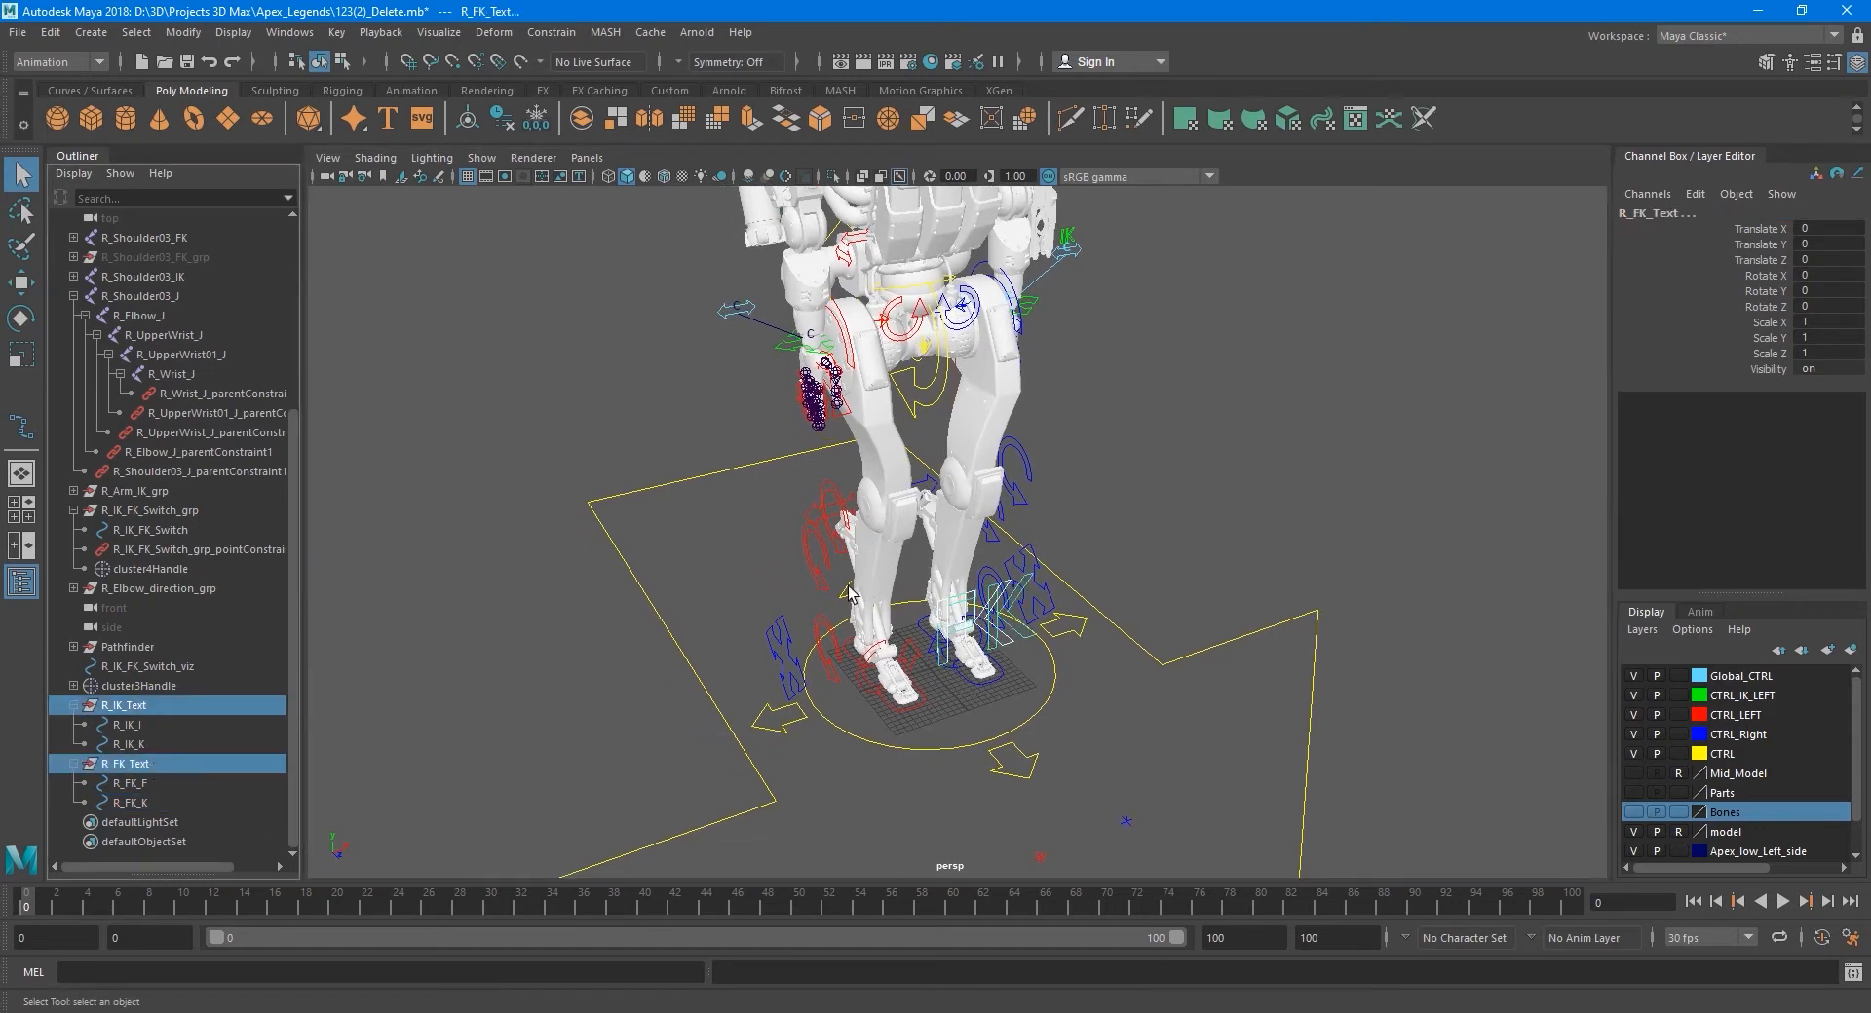
left_click(91, 32)
mouse_move(165, 37)
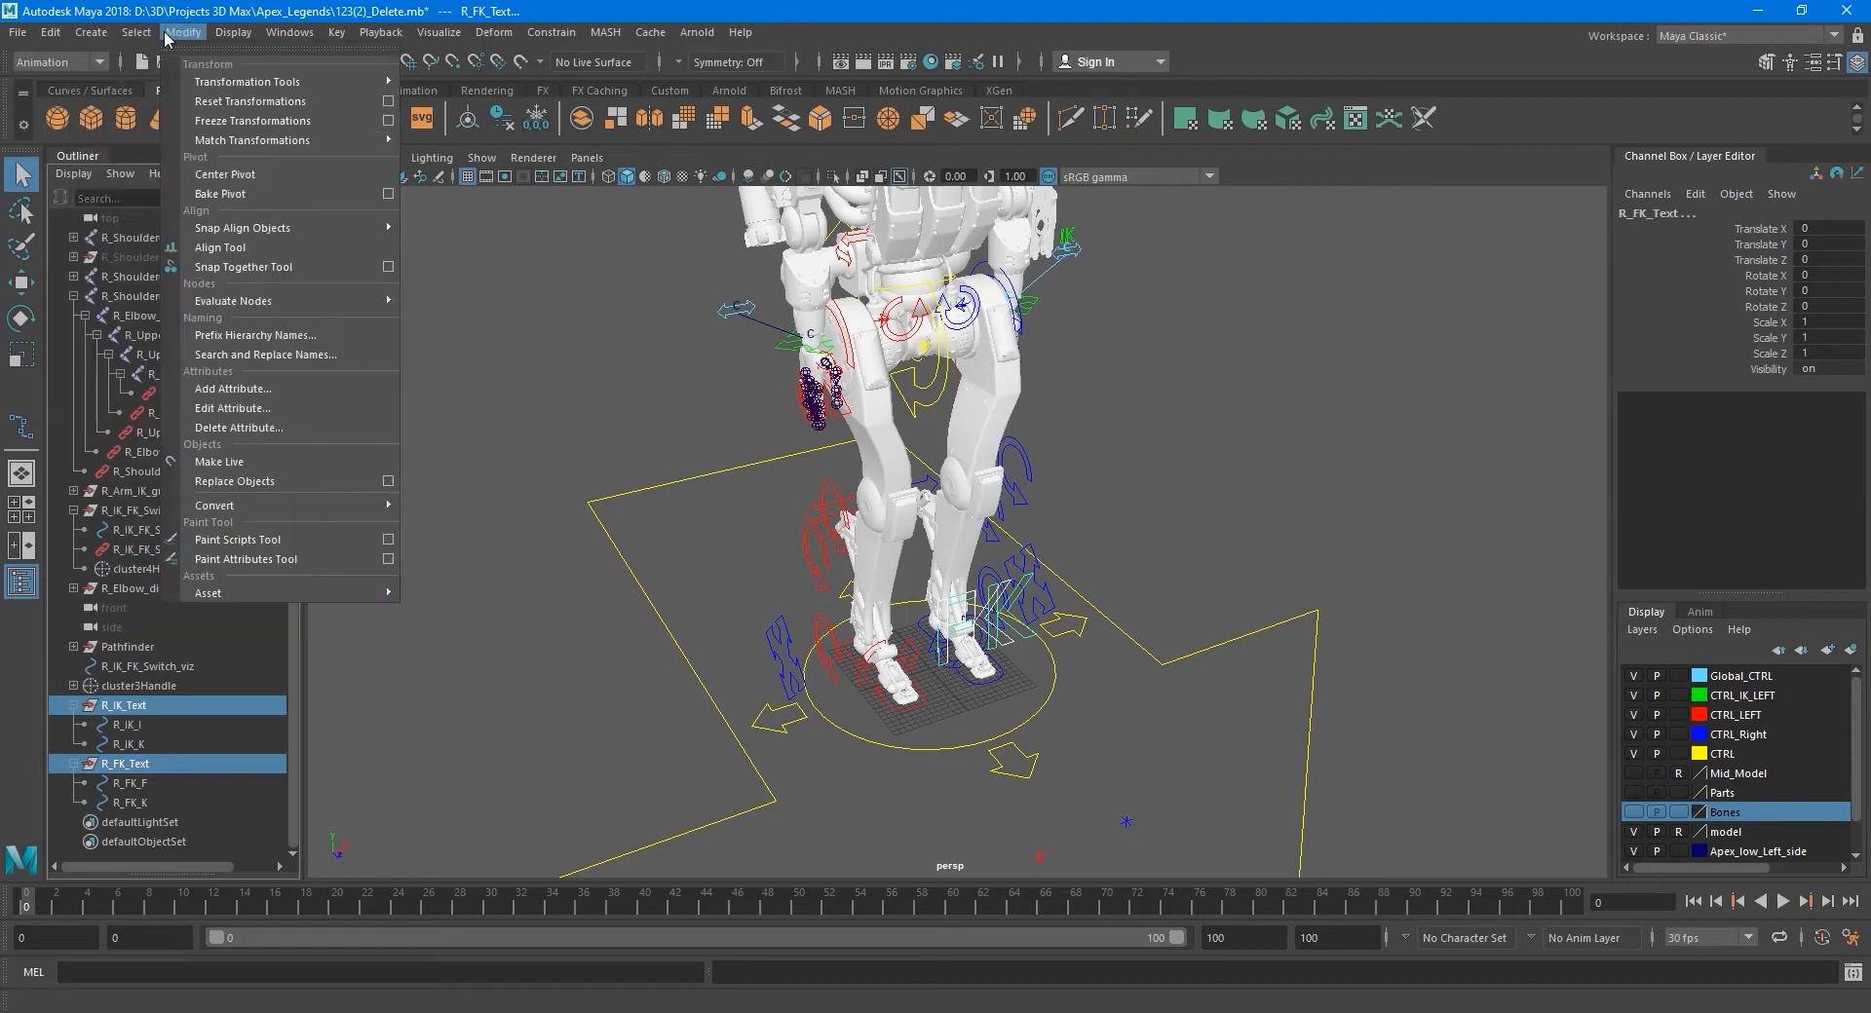
left_click(254, 175)
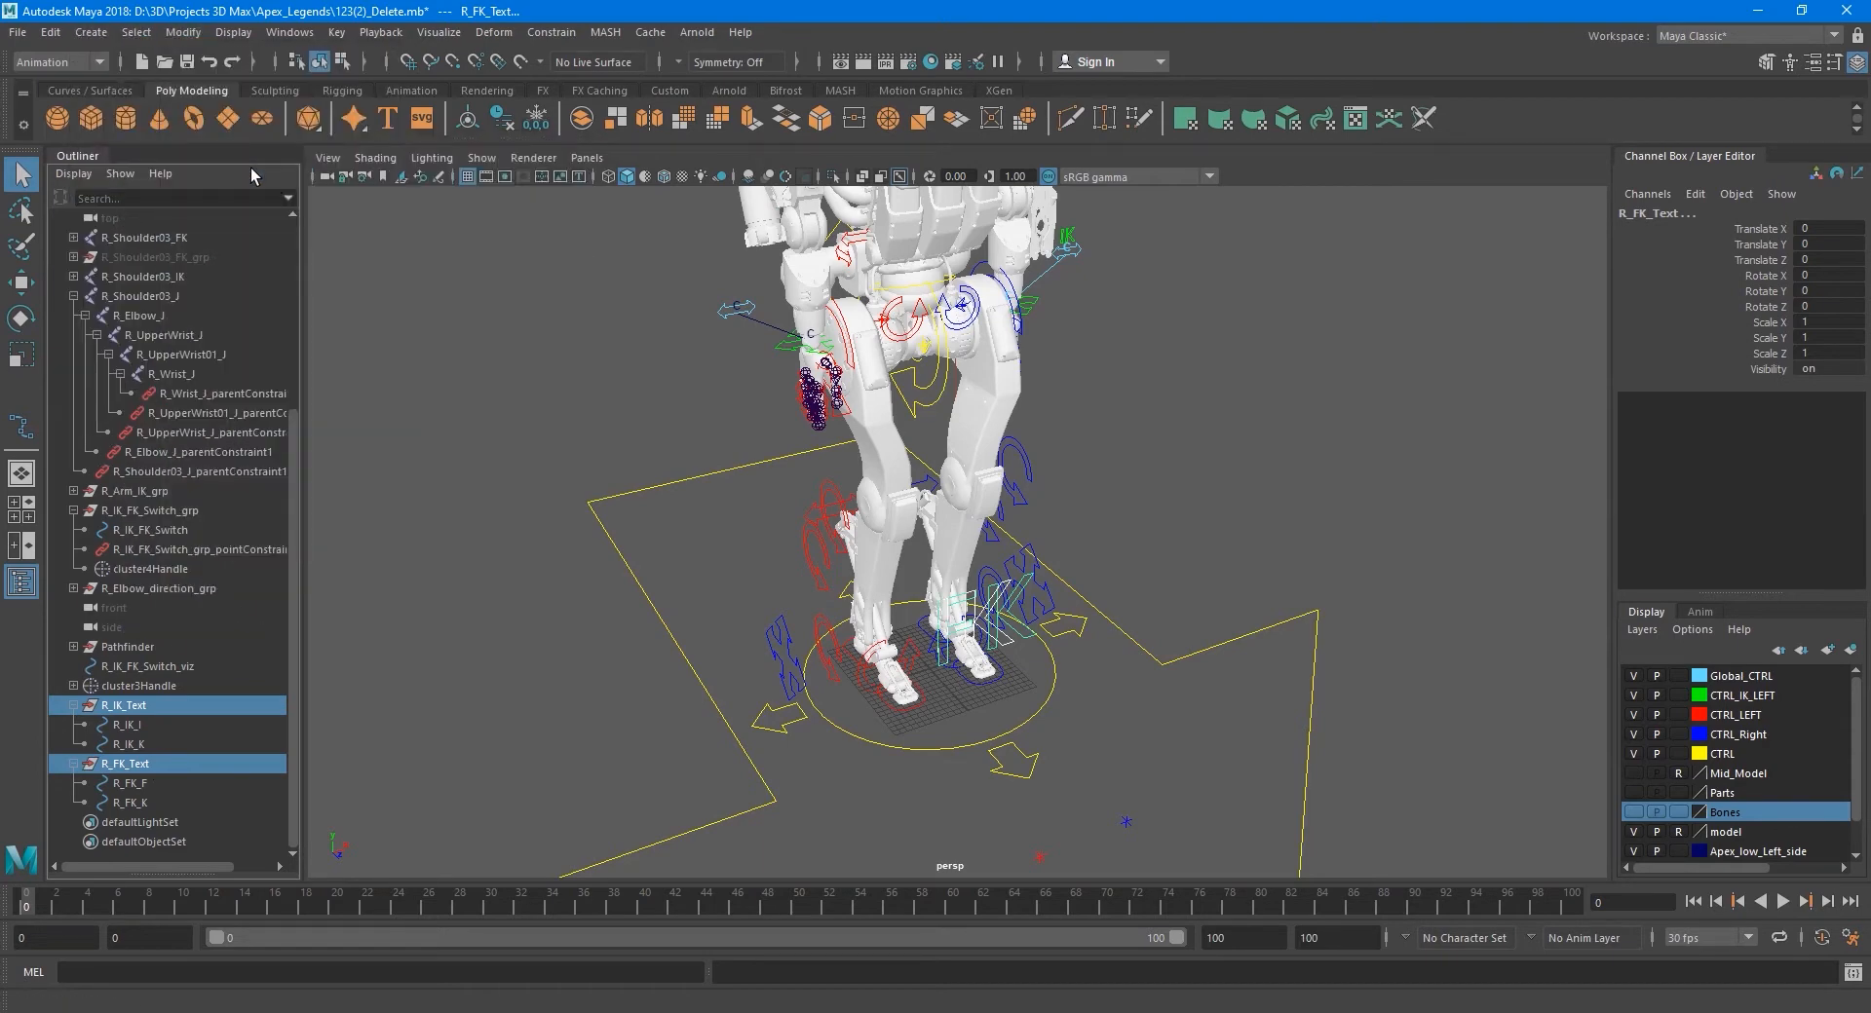
- Scale both text groups down uniformly to about 0.229
key("w")
scroll(1023, 634, "up", 5)
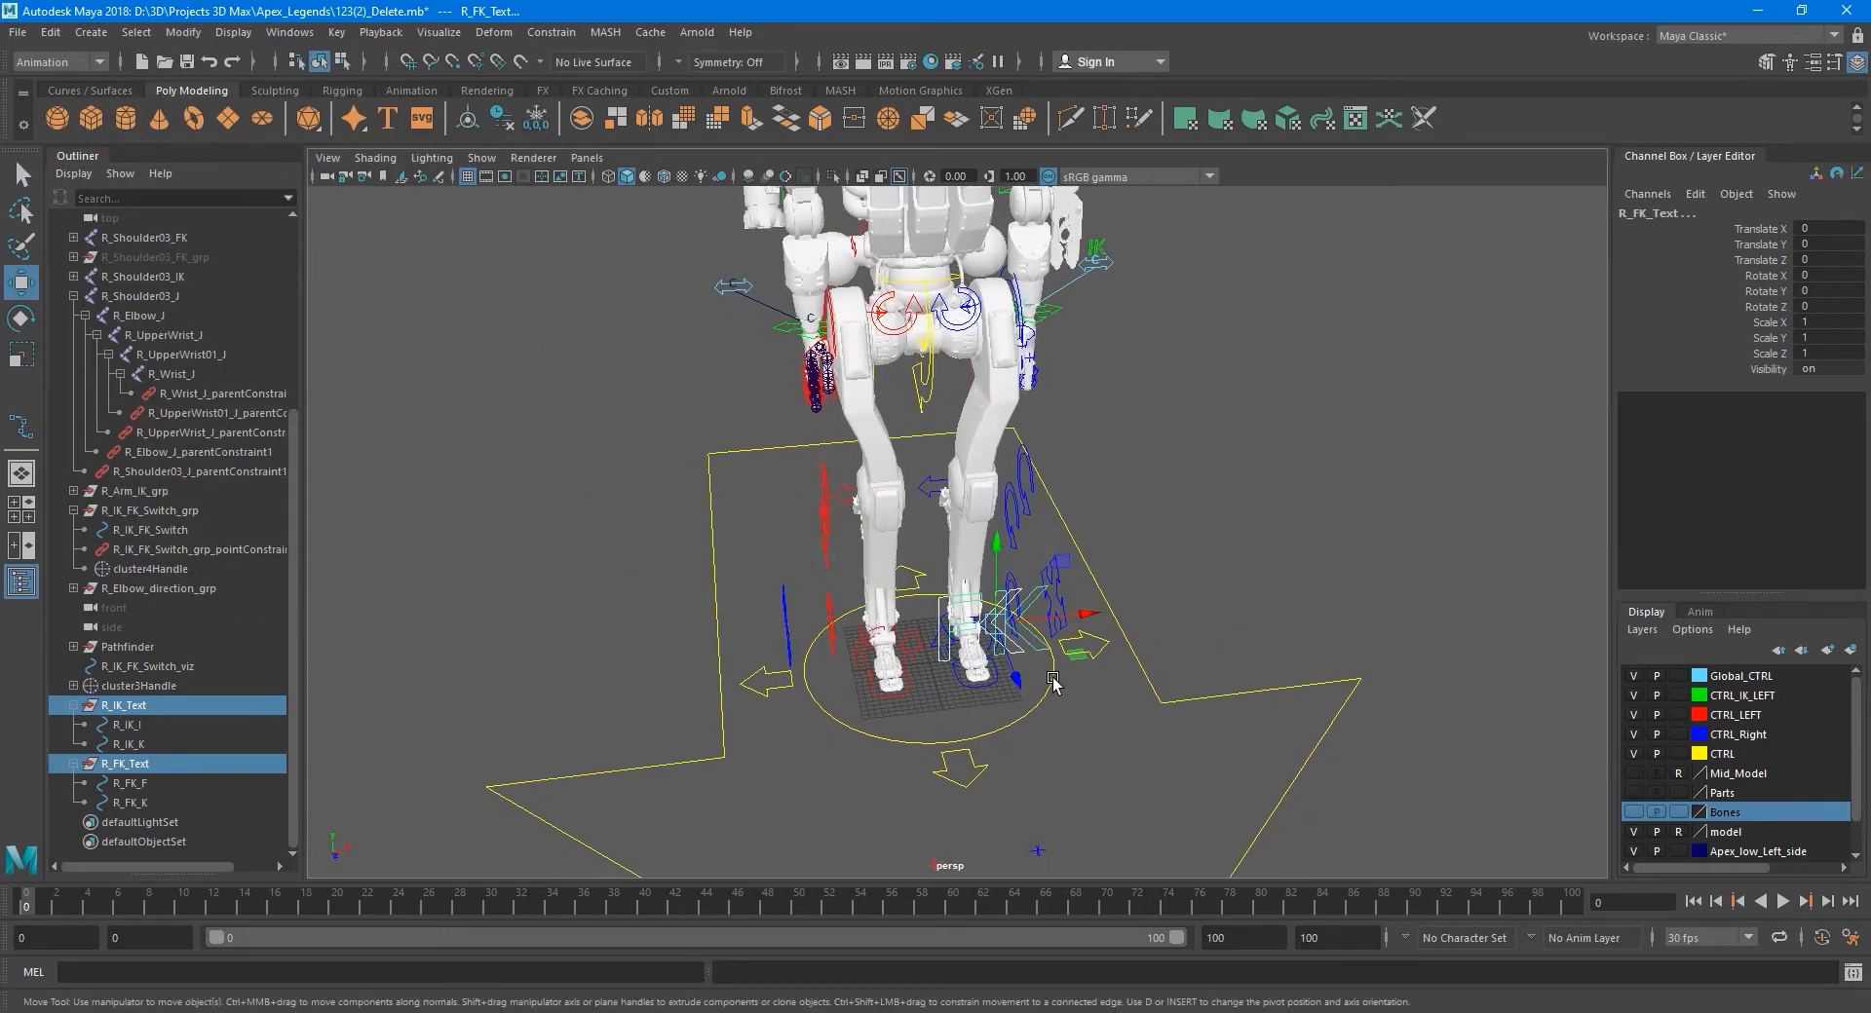
scroll(1045, 643, "down", 6)
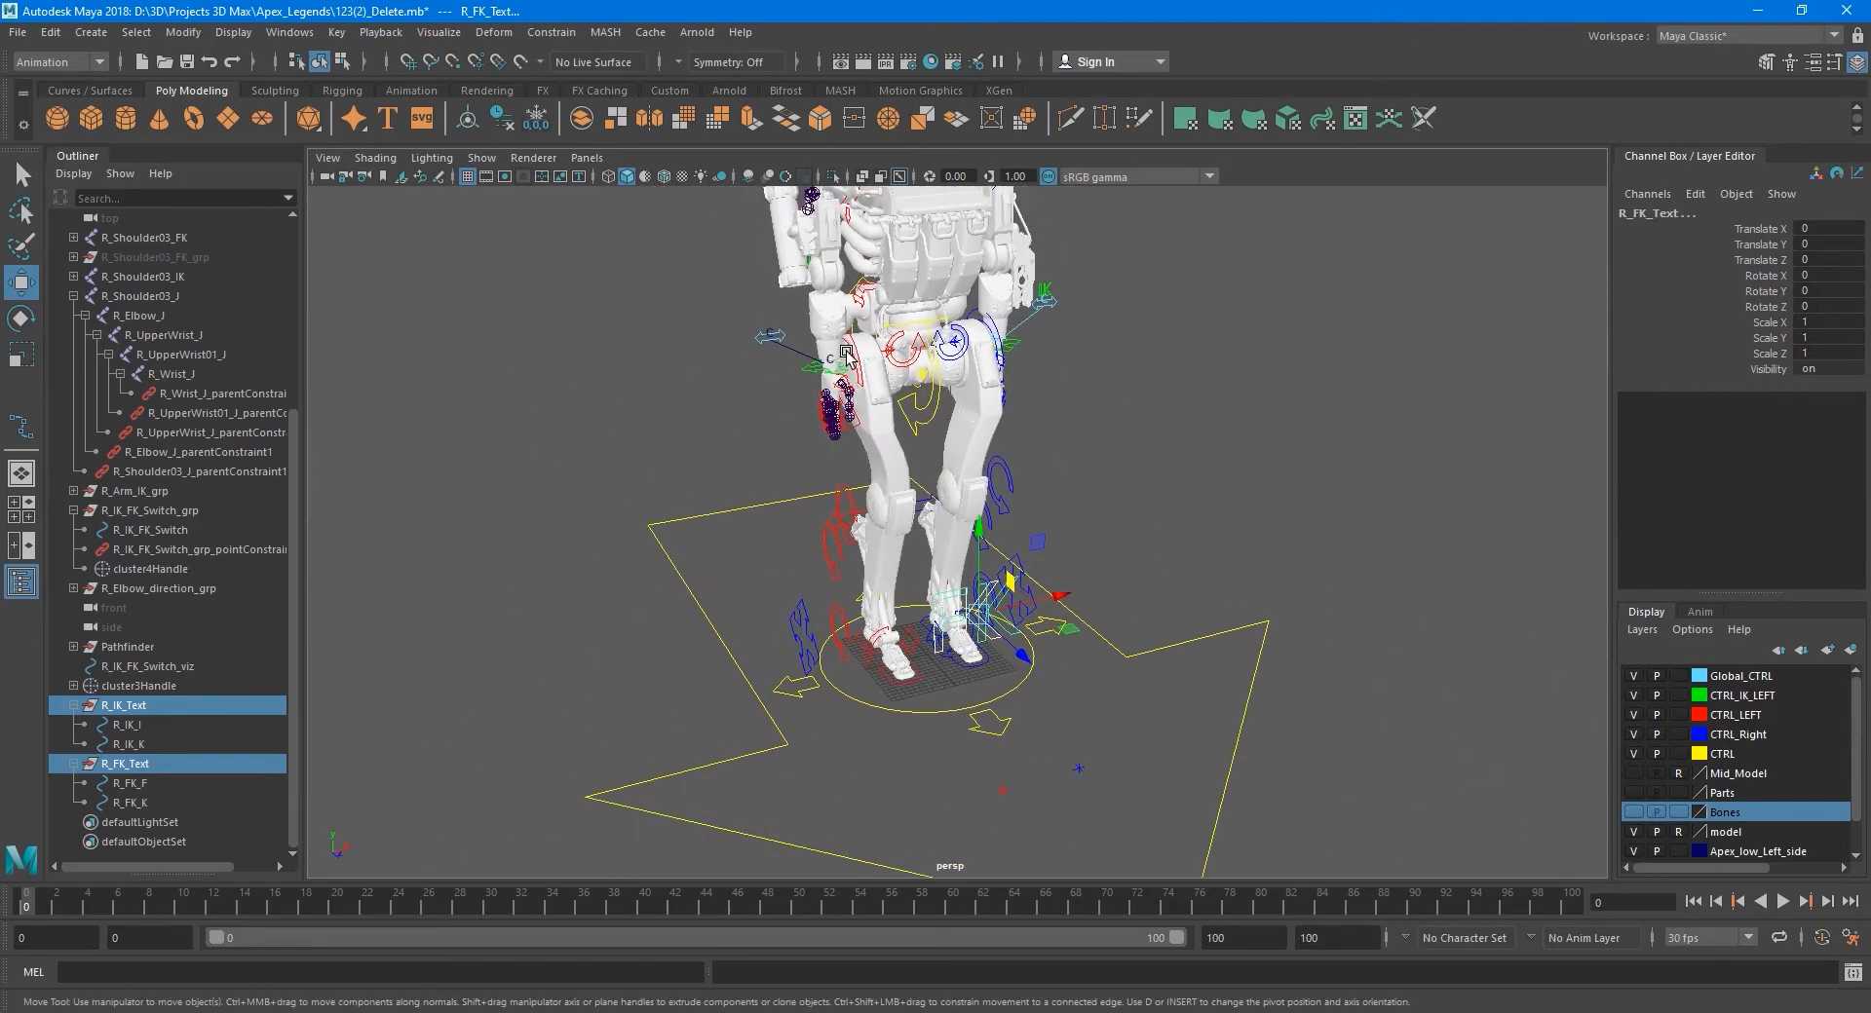
left_click_drag(1043, 624, 1072, 619, "alt")
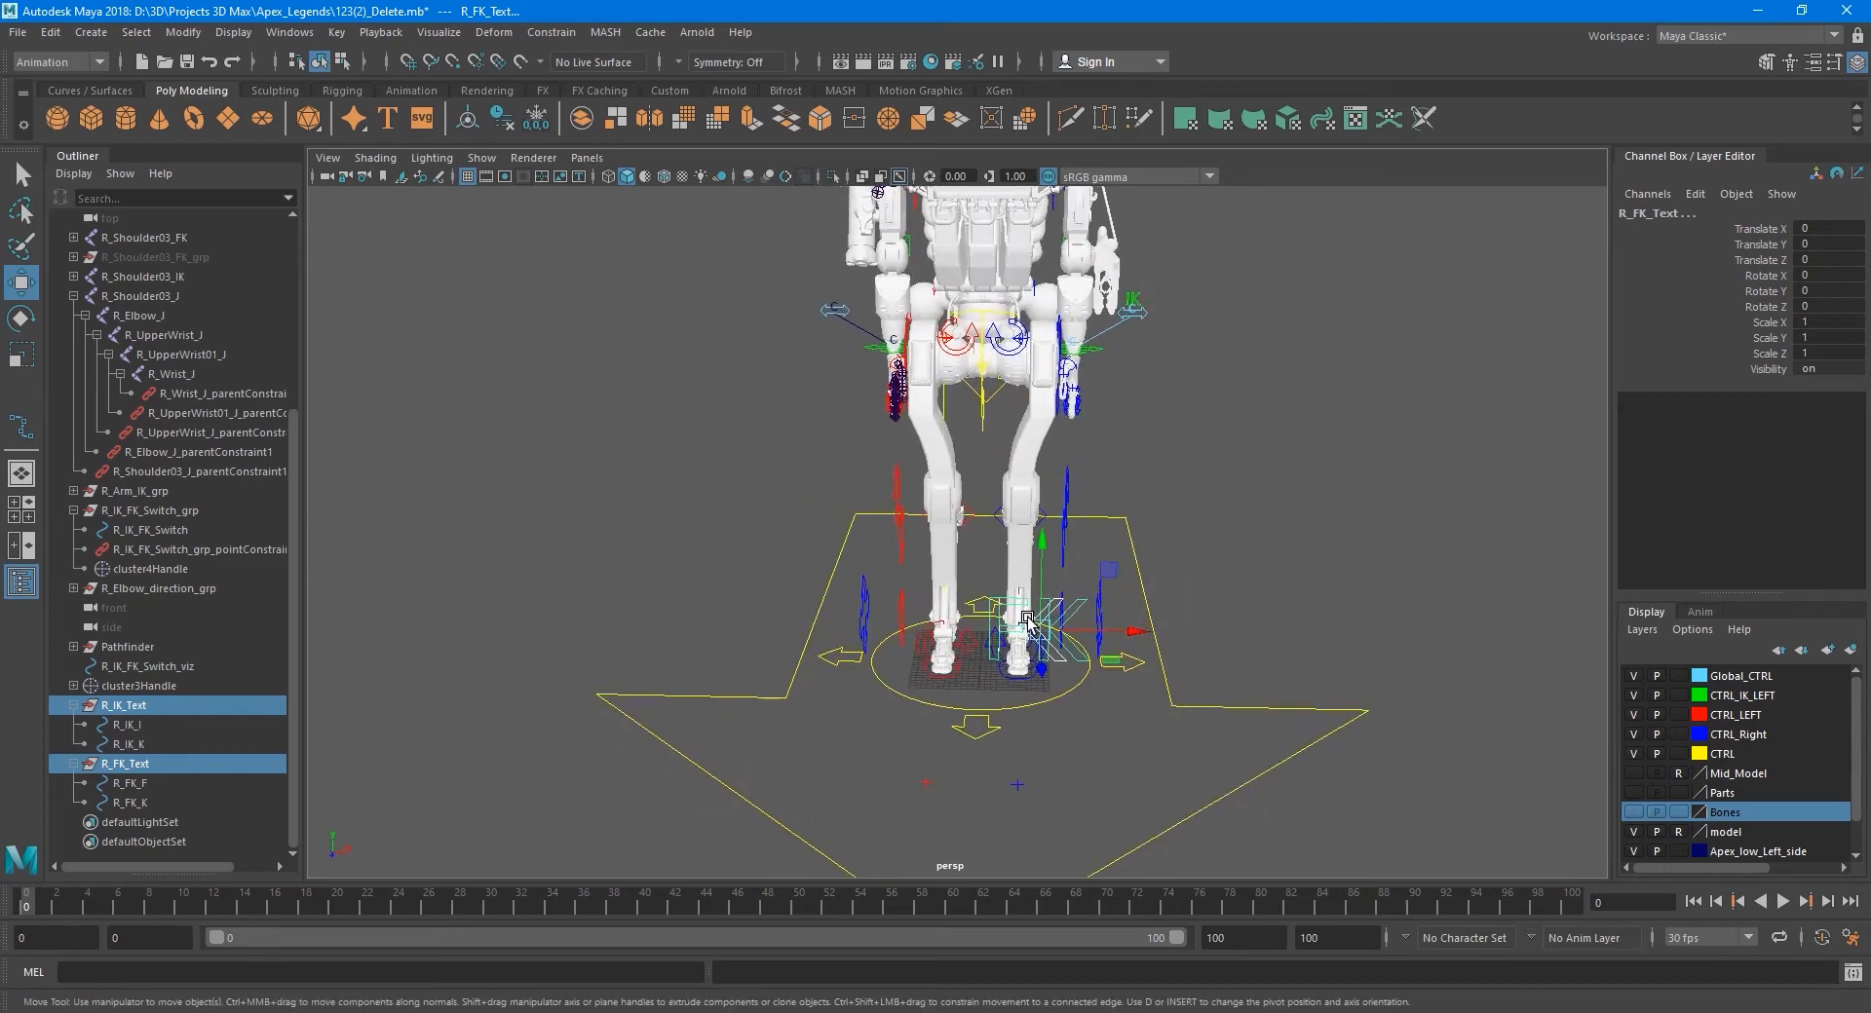
key("r")
left_click_drag(1039, 631, 998, 651)
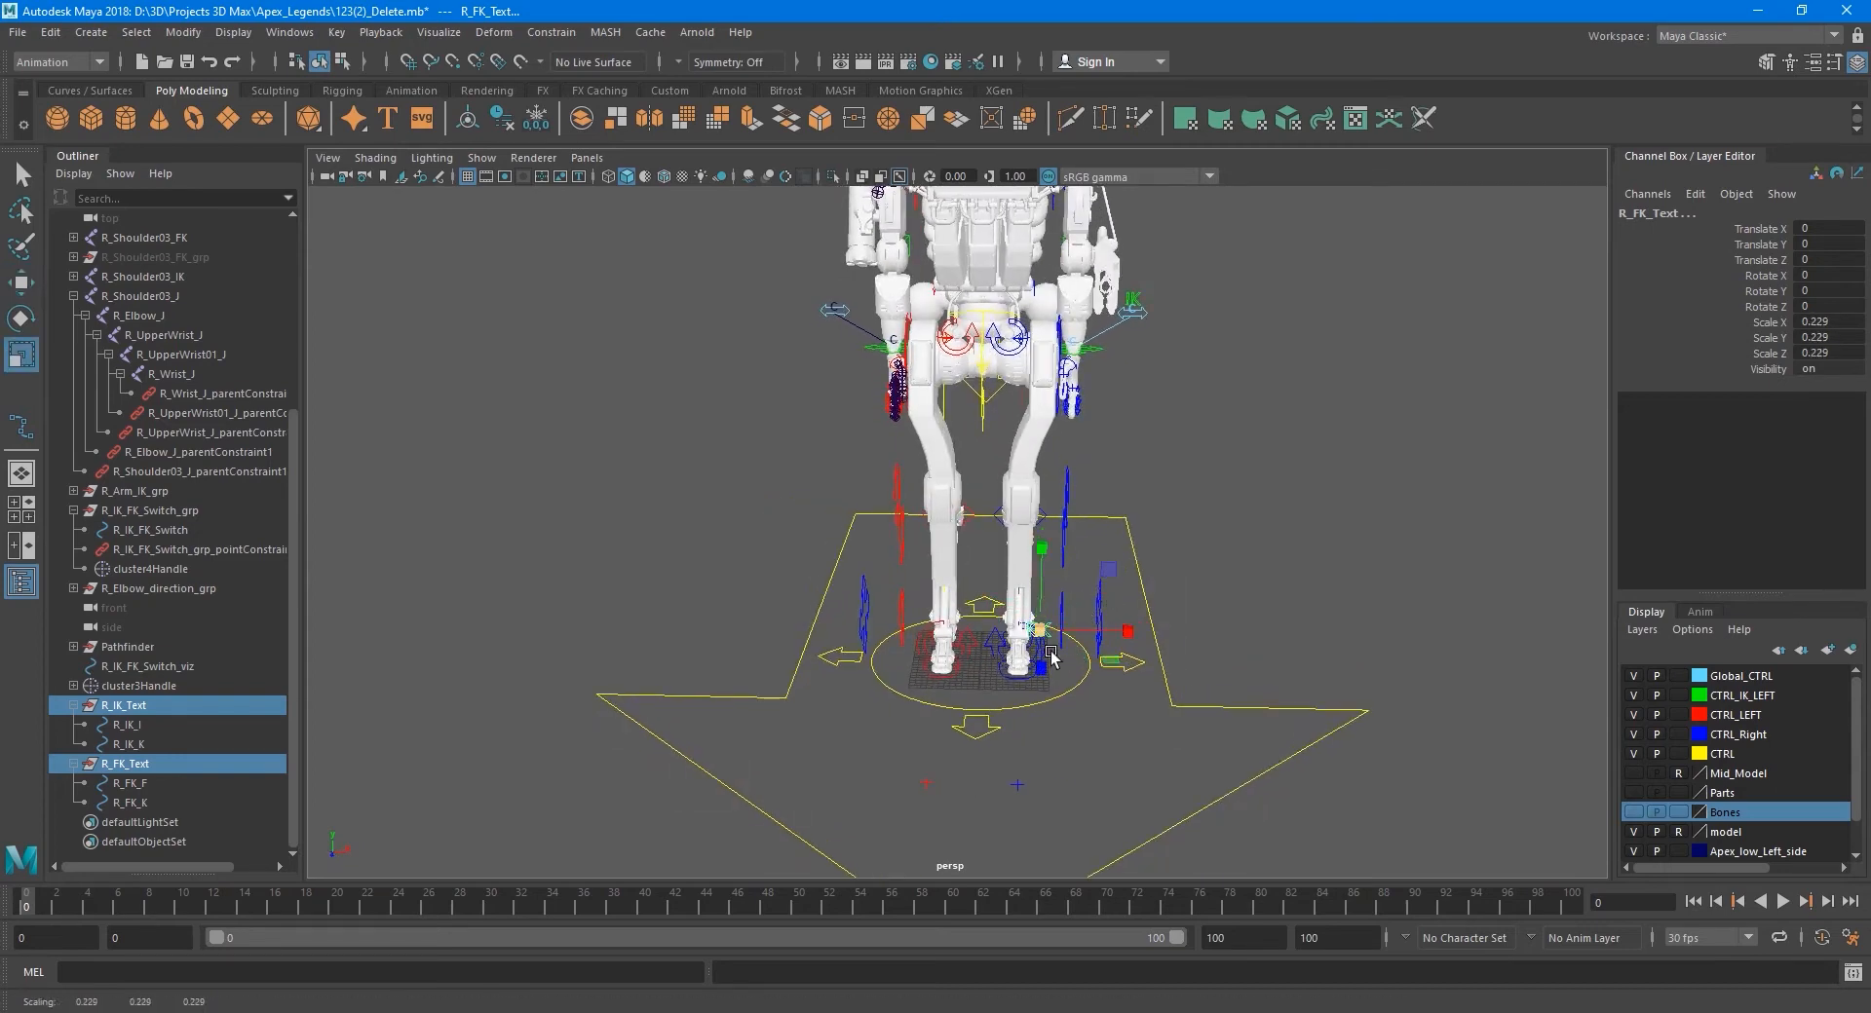
- Move both text groups up beside the other arm's IK label above its switch arrow, with R_FK_Text at about X 16.33, Y 58.324
key("w")
left_click_drag(1099, 583, 1213, 249)
scroll(1202, 342, "up", 8)
middle_click_drag(1176, 293, 826, 744, "alt")
left_click_drag(826, 744, 869, 669, "alt")
scroll(823, 559, "up", 5)
middle_click_drag(822, 559, 1030, 579, "alt")
scroll(1120, 531, "up", 5)
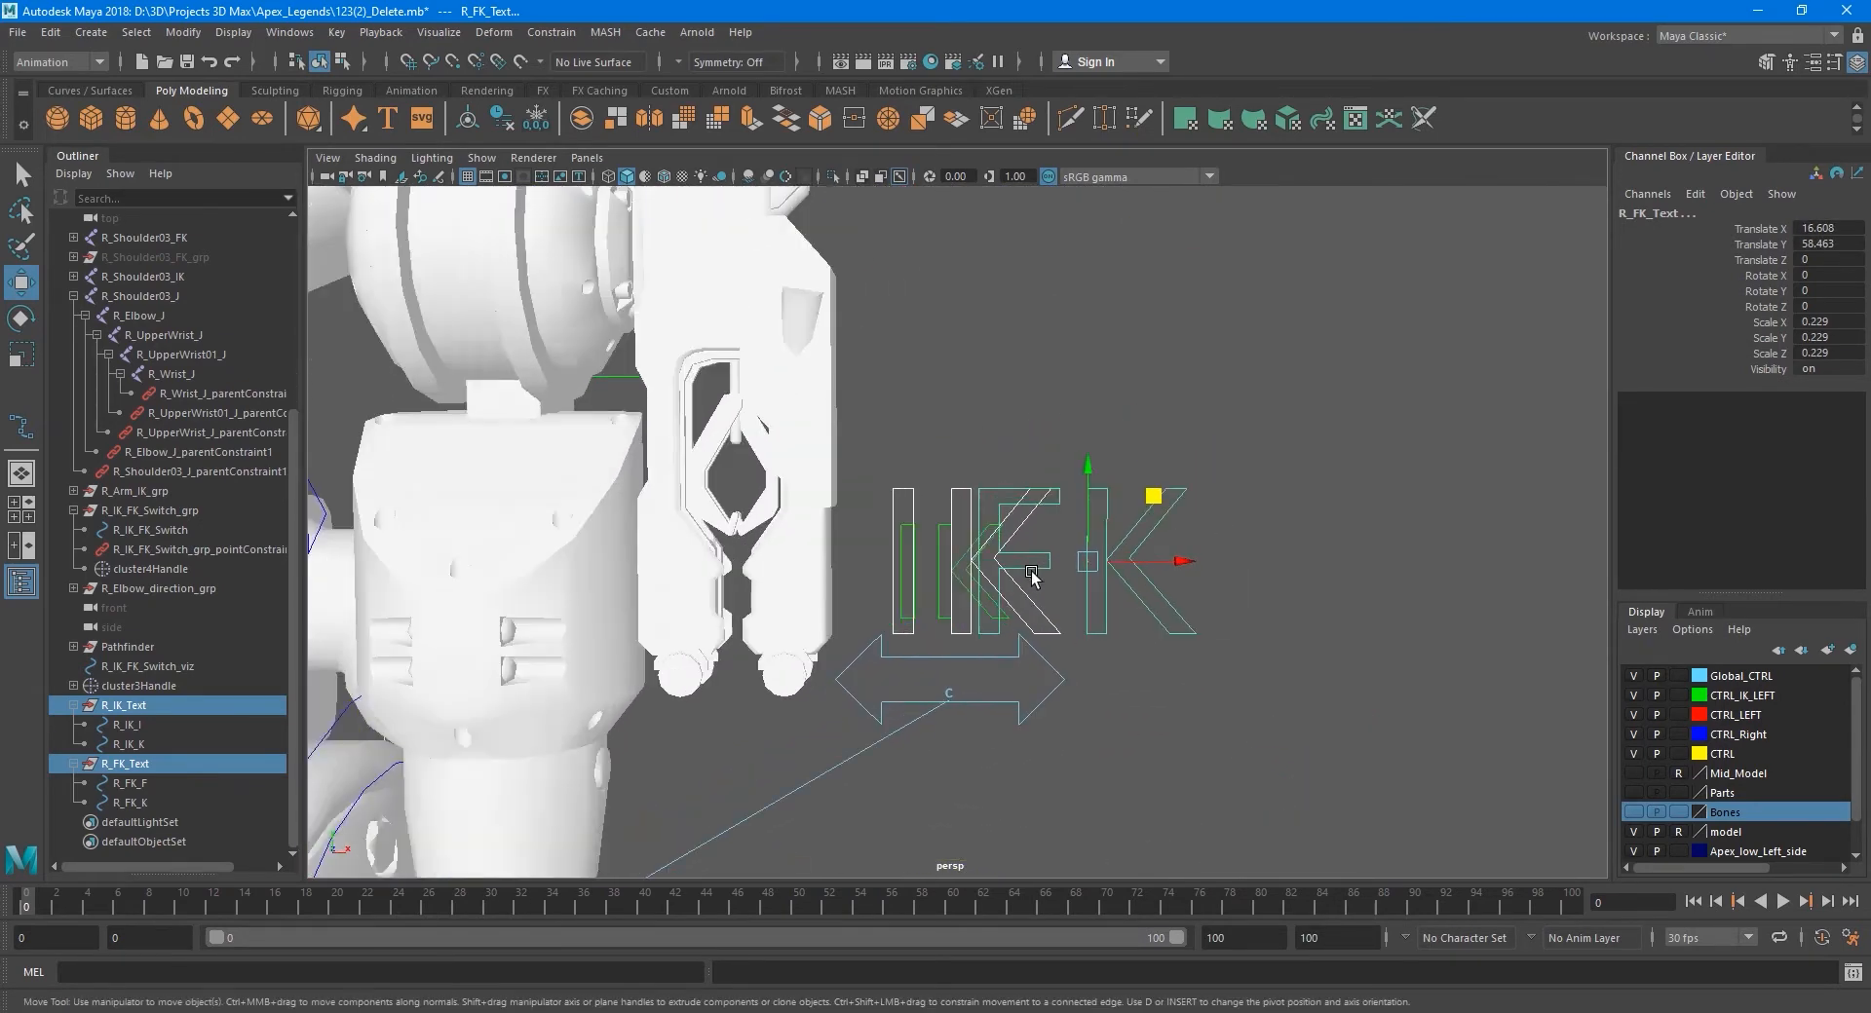
mouse_move(1206, 511)
left_mouse_down()
mouse_move(1116, 527)
mouse_move(1189, 521)
left_mouse_up()
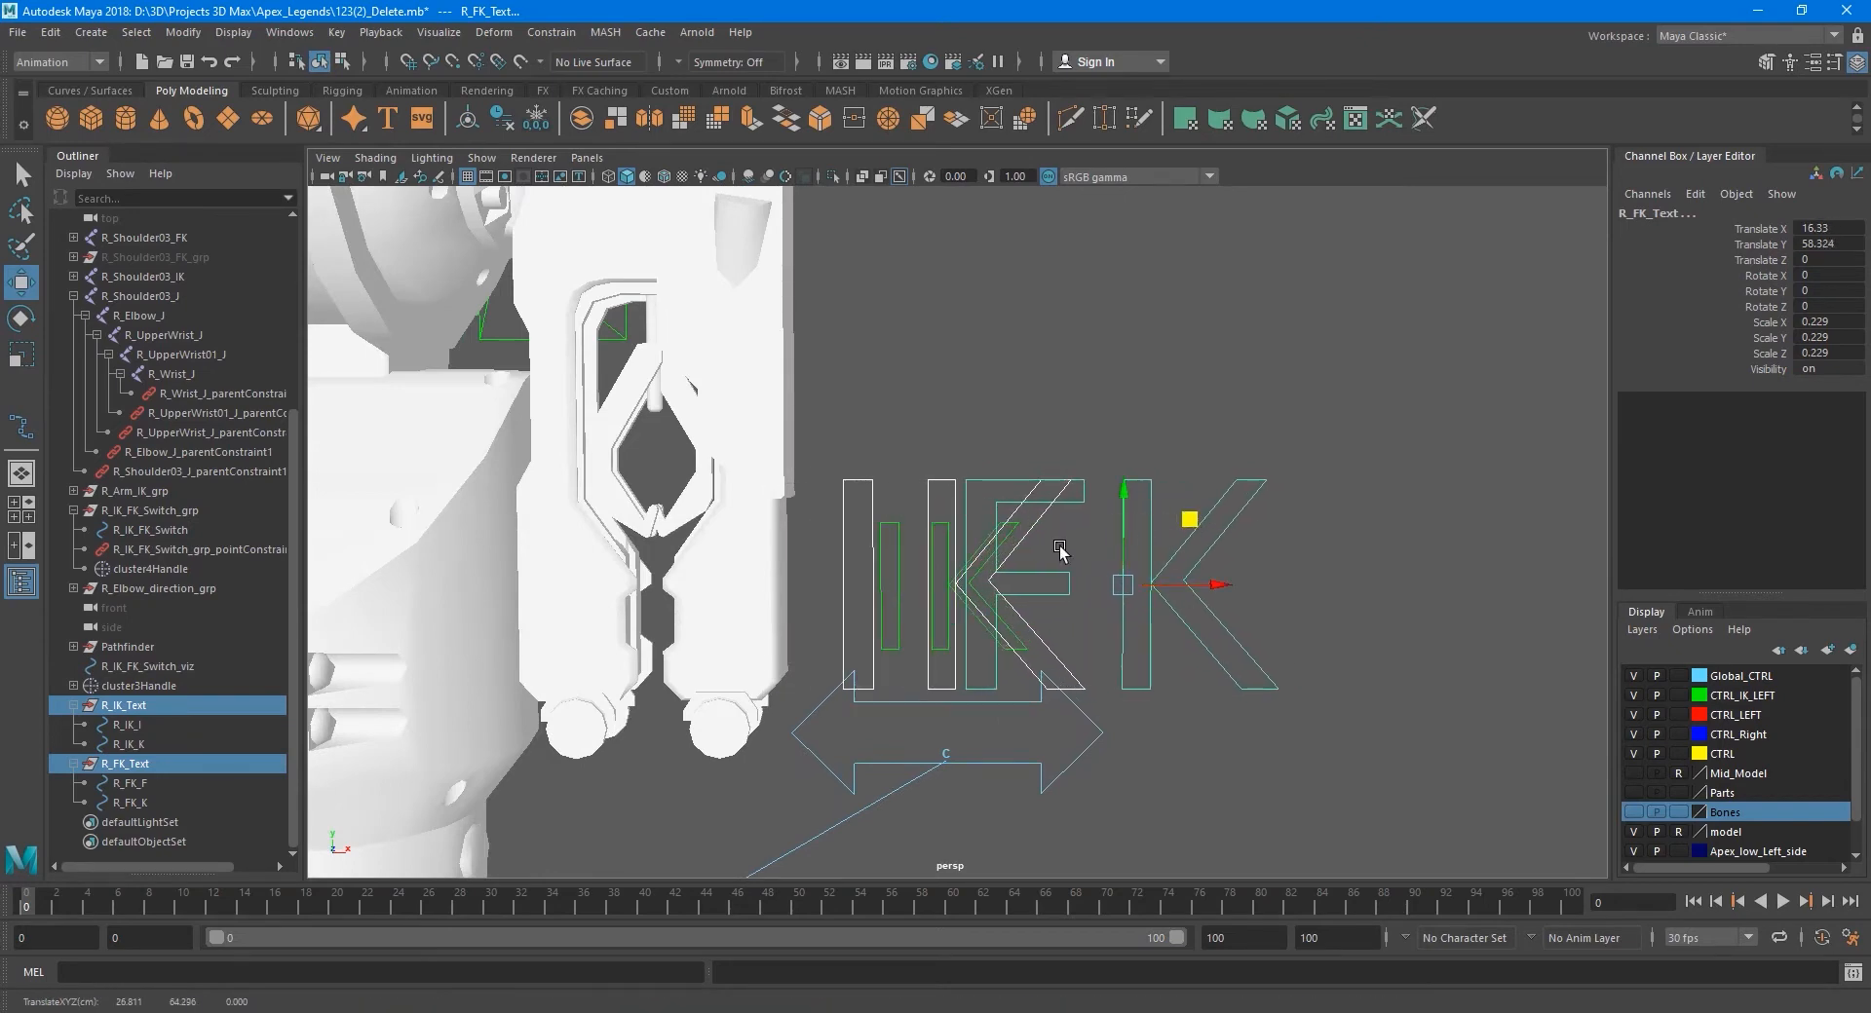
- Scale both text groups to about 0.126 and align the IK text with the existing green IK label to match its size
key("r")
left_click_drag(1132, 587, 1002, 618)
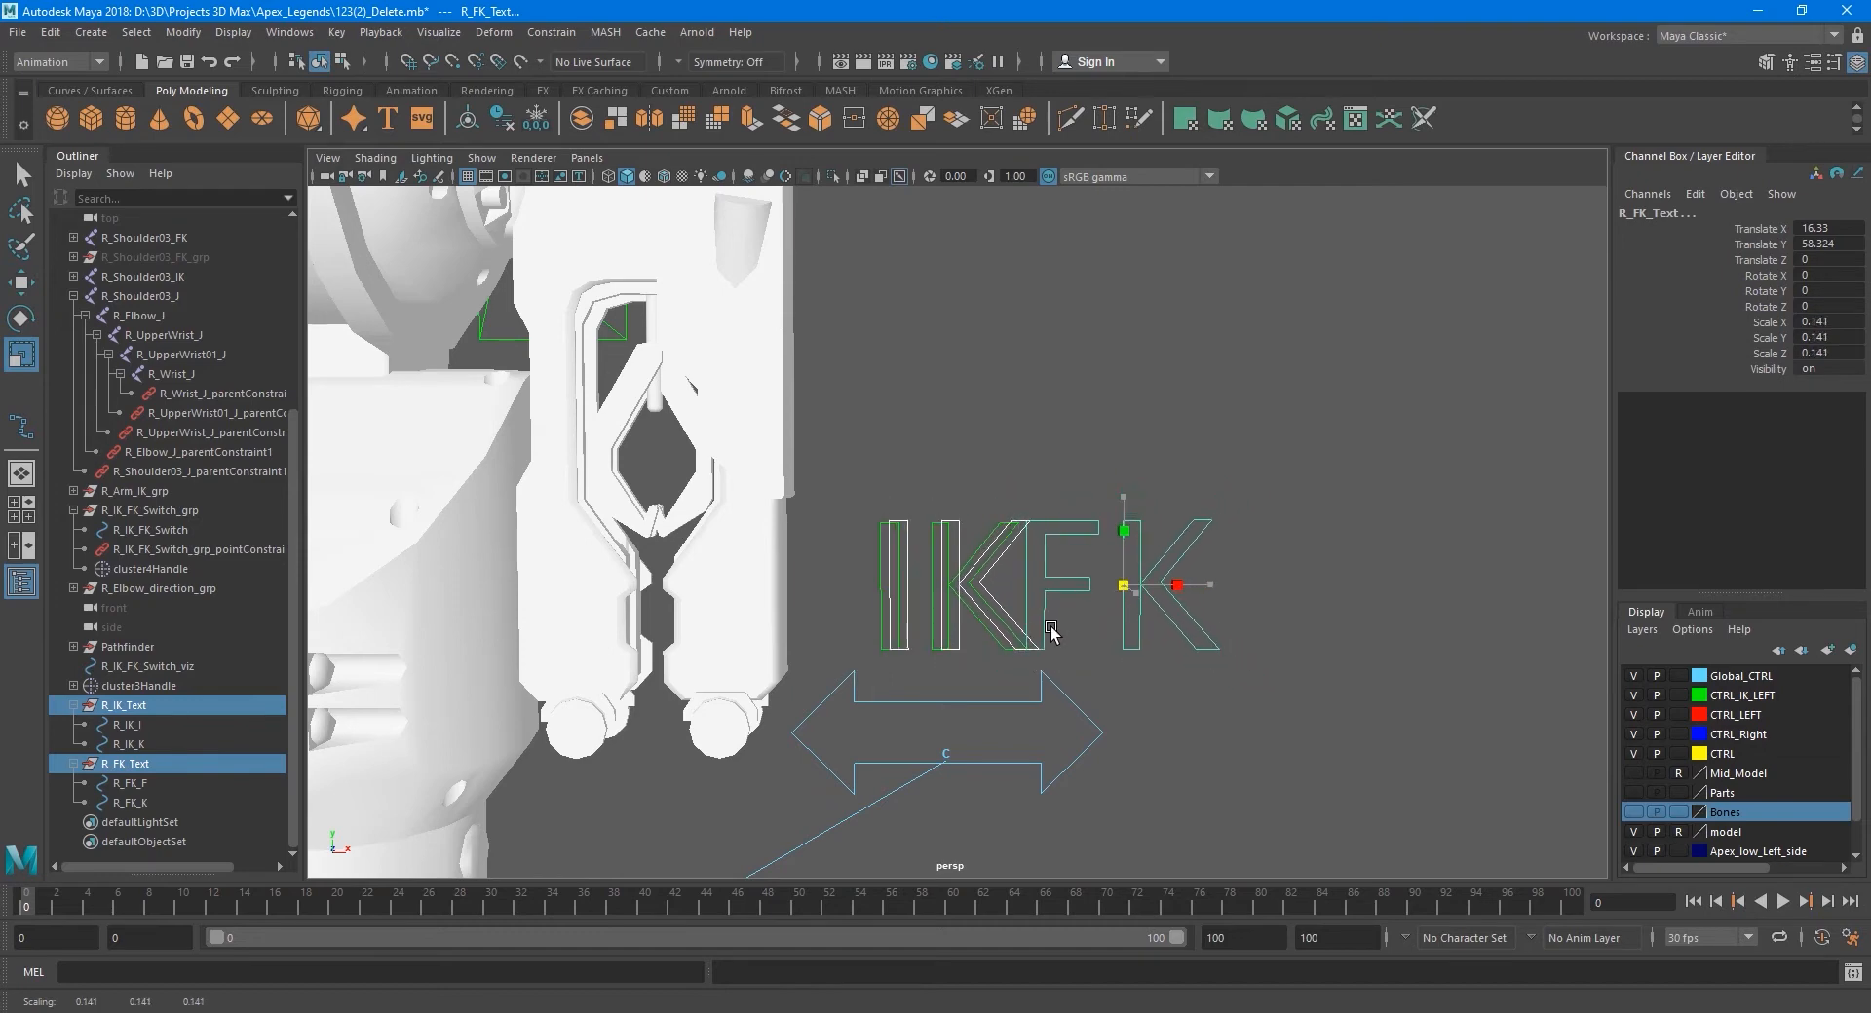
middle_click_drag(977, 634, 1072, 601, "alt")
right_click_drag(1072, 602, 1120, 605, "alt")
key("w")
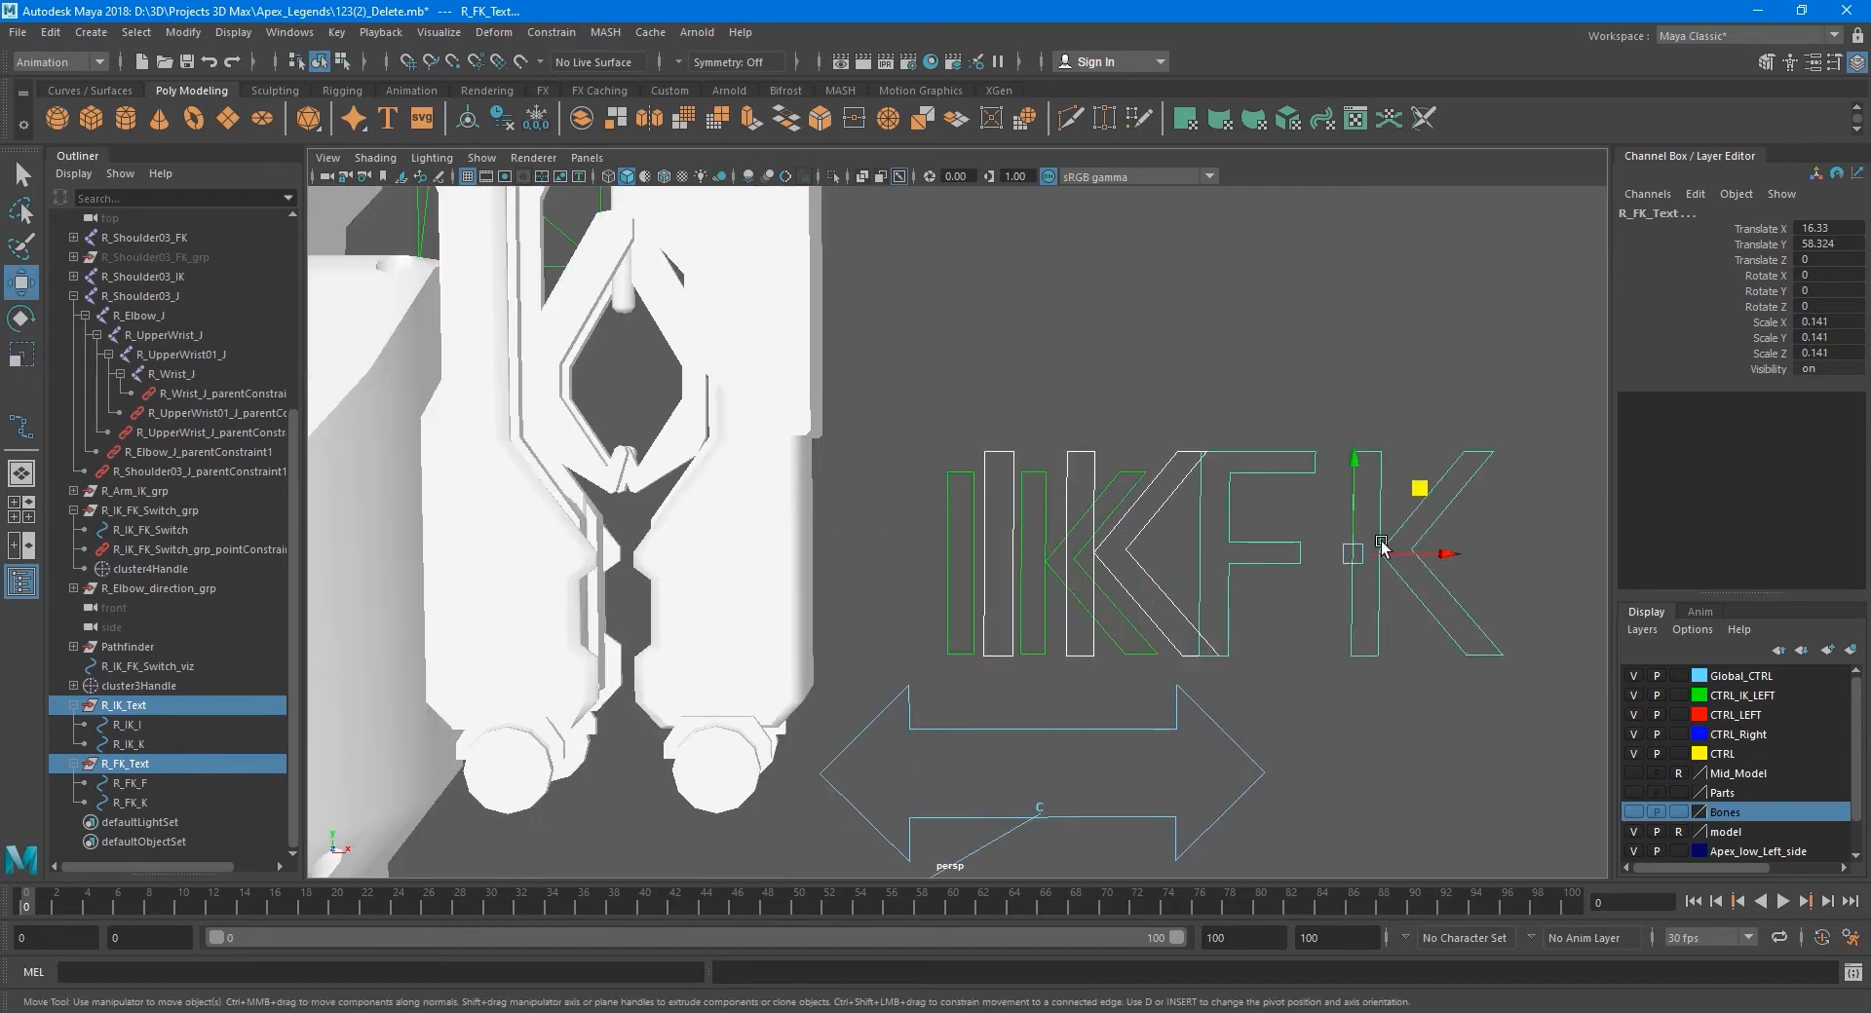
left_click_drag(1419, 492, 1375, 500)
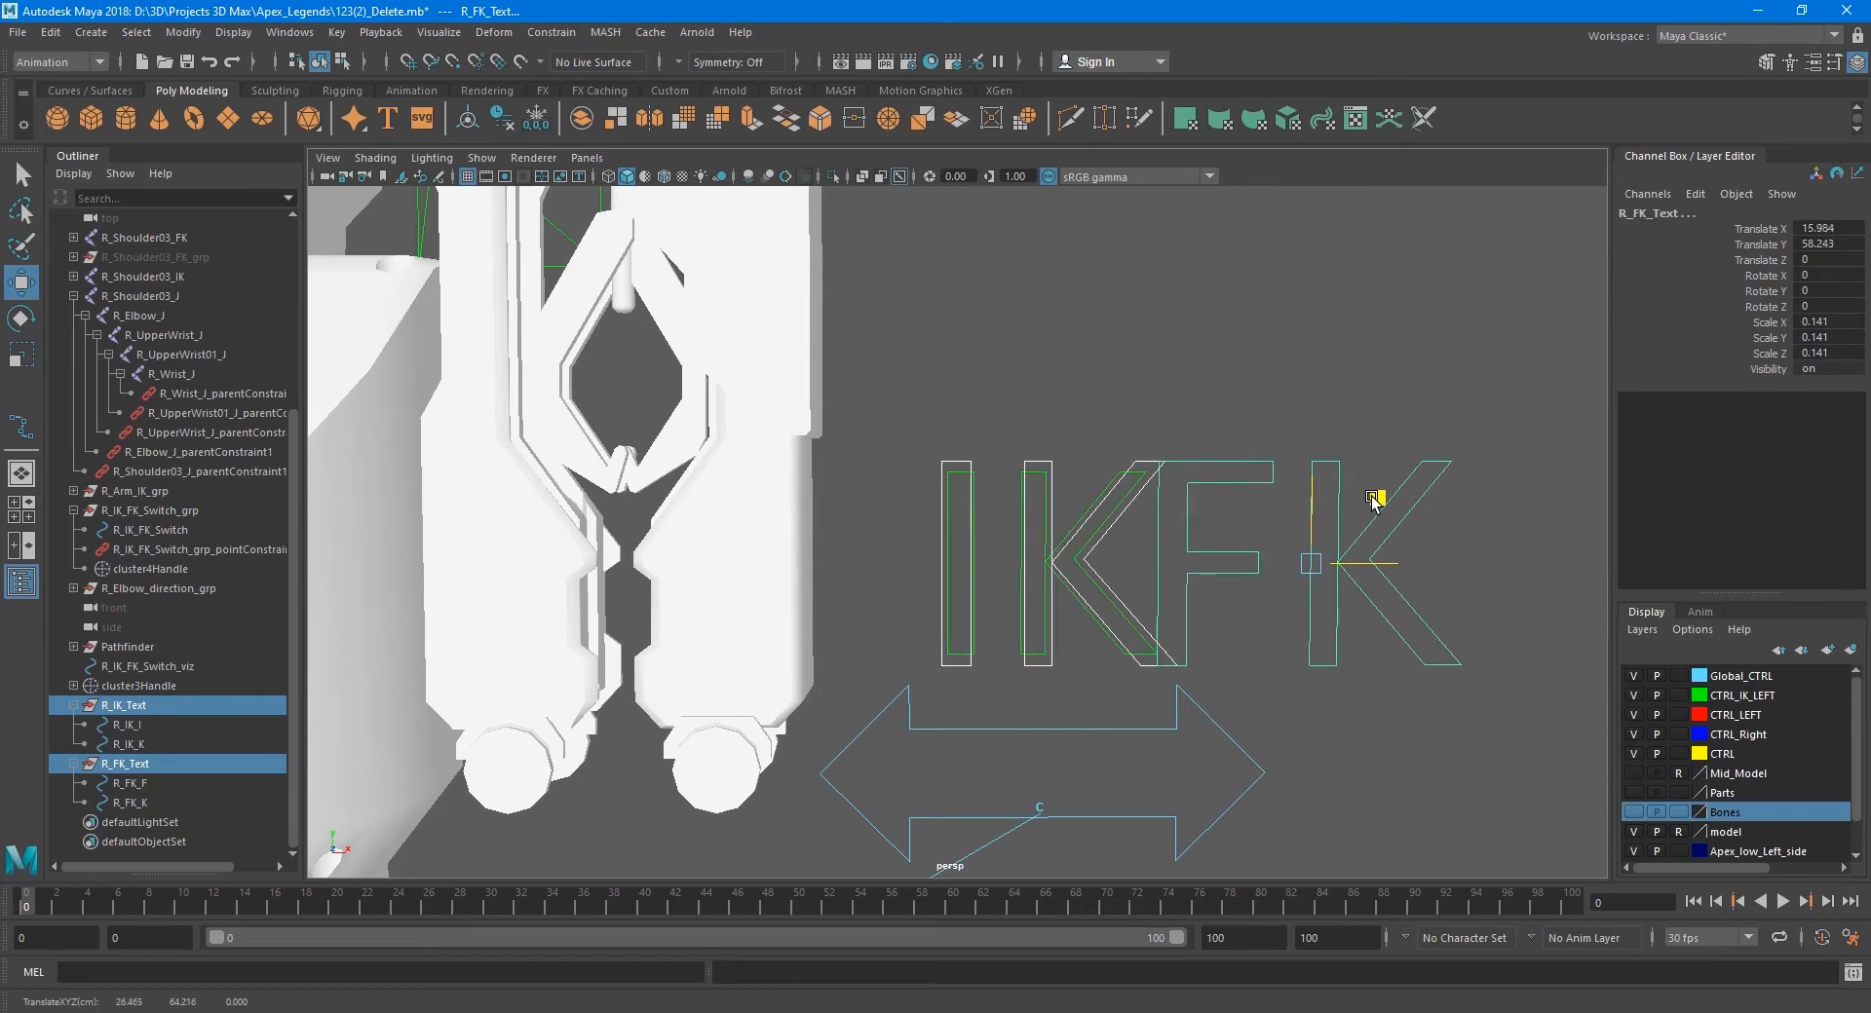
key("r")
left_click_drag(1311, 566, 1299, 575)
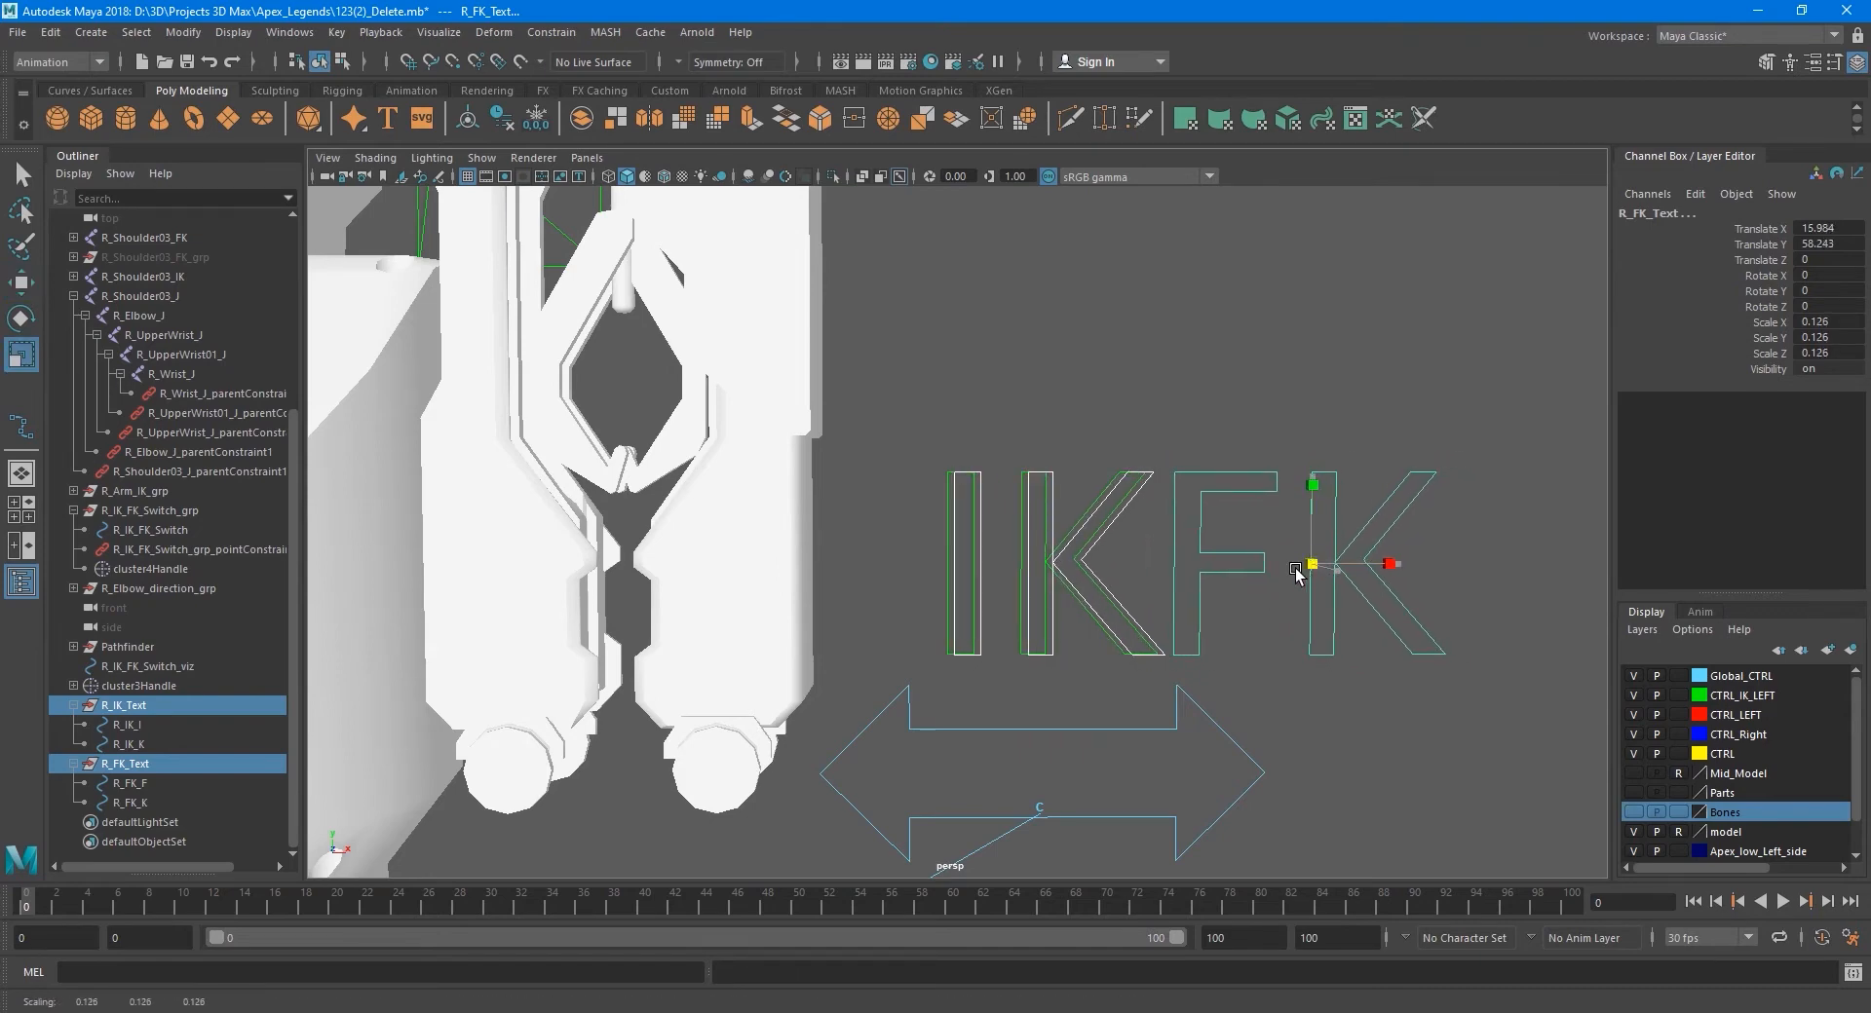
key("w")
left_click_drag(1379, 502, 1364, 504)
- Move both text groups across to the right arm's switch arrow, with R_FK_Text at about X -34.963, Y 58.6
scroll(1331, 502, "down", 6)
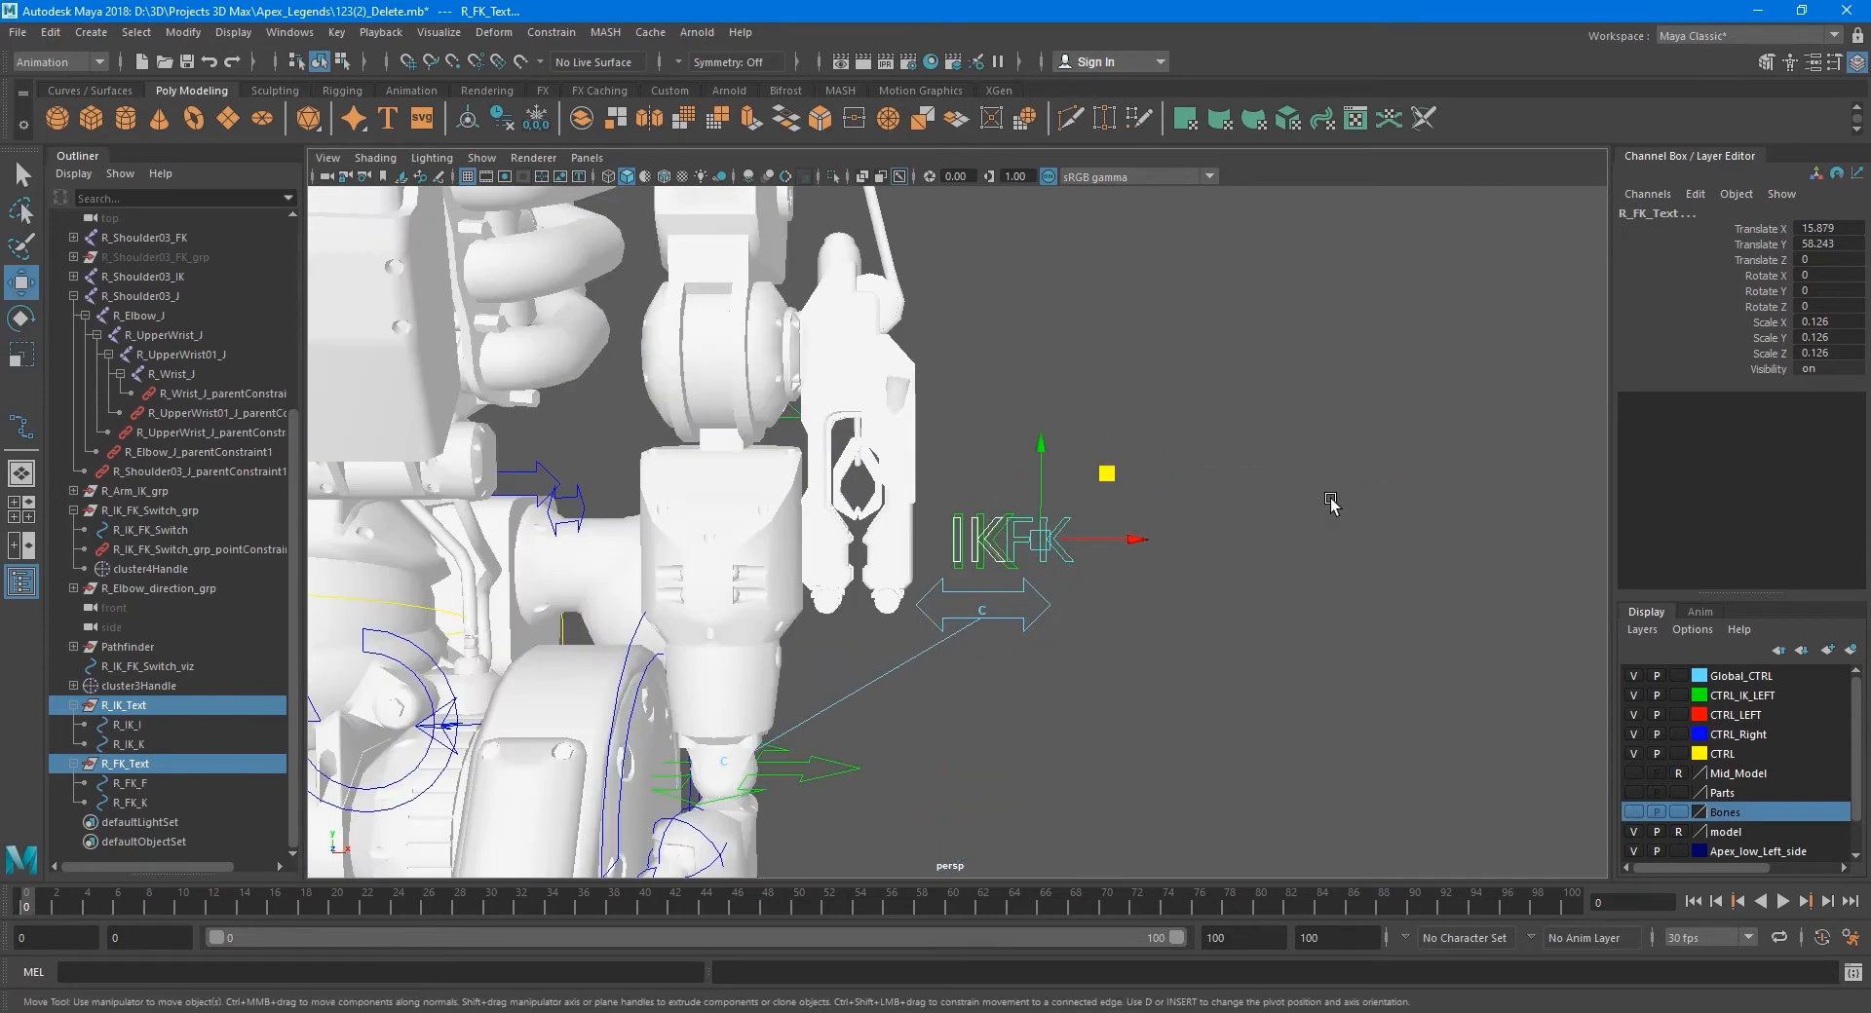
scroll(1331, 502, "down", 6)
left_click_drag(1316, 458, 901, 611)
middle_click_drag(960, 623, 1044, 651, "alt")
left_click_drag(1045, 650, 908, 561, "alt")
scroll(908, 561, "up", 3)
middle_click_drag(882, 457, 912, 505, "alt")
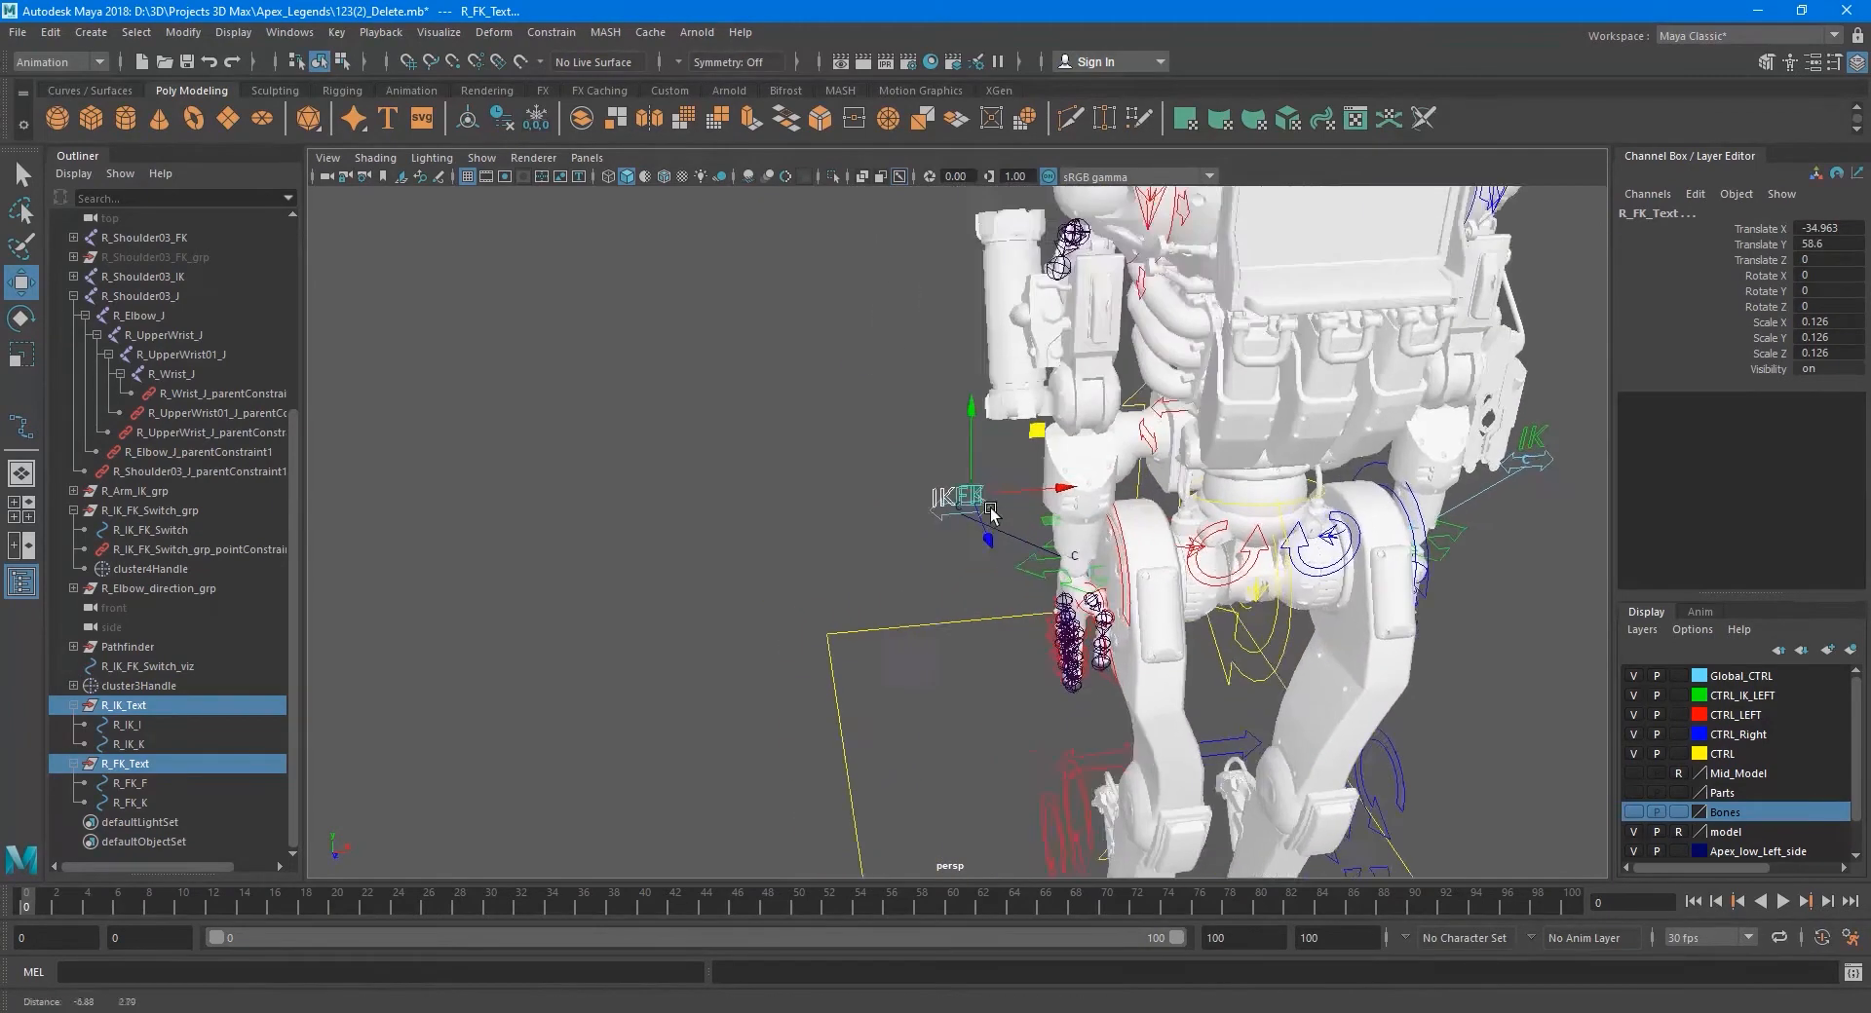
scroll(912, 505, "up", 5)
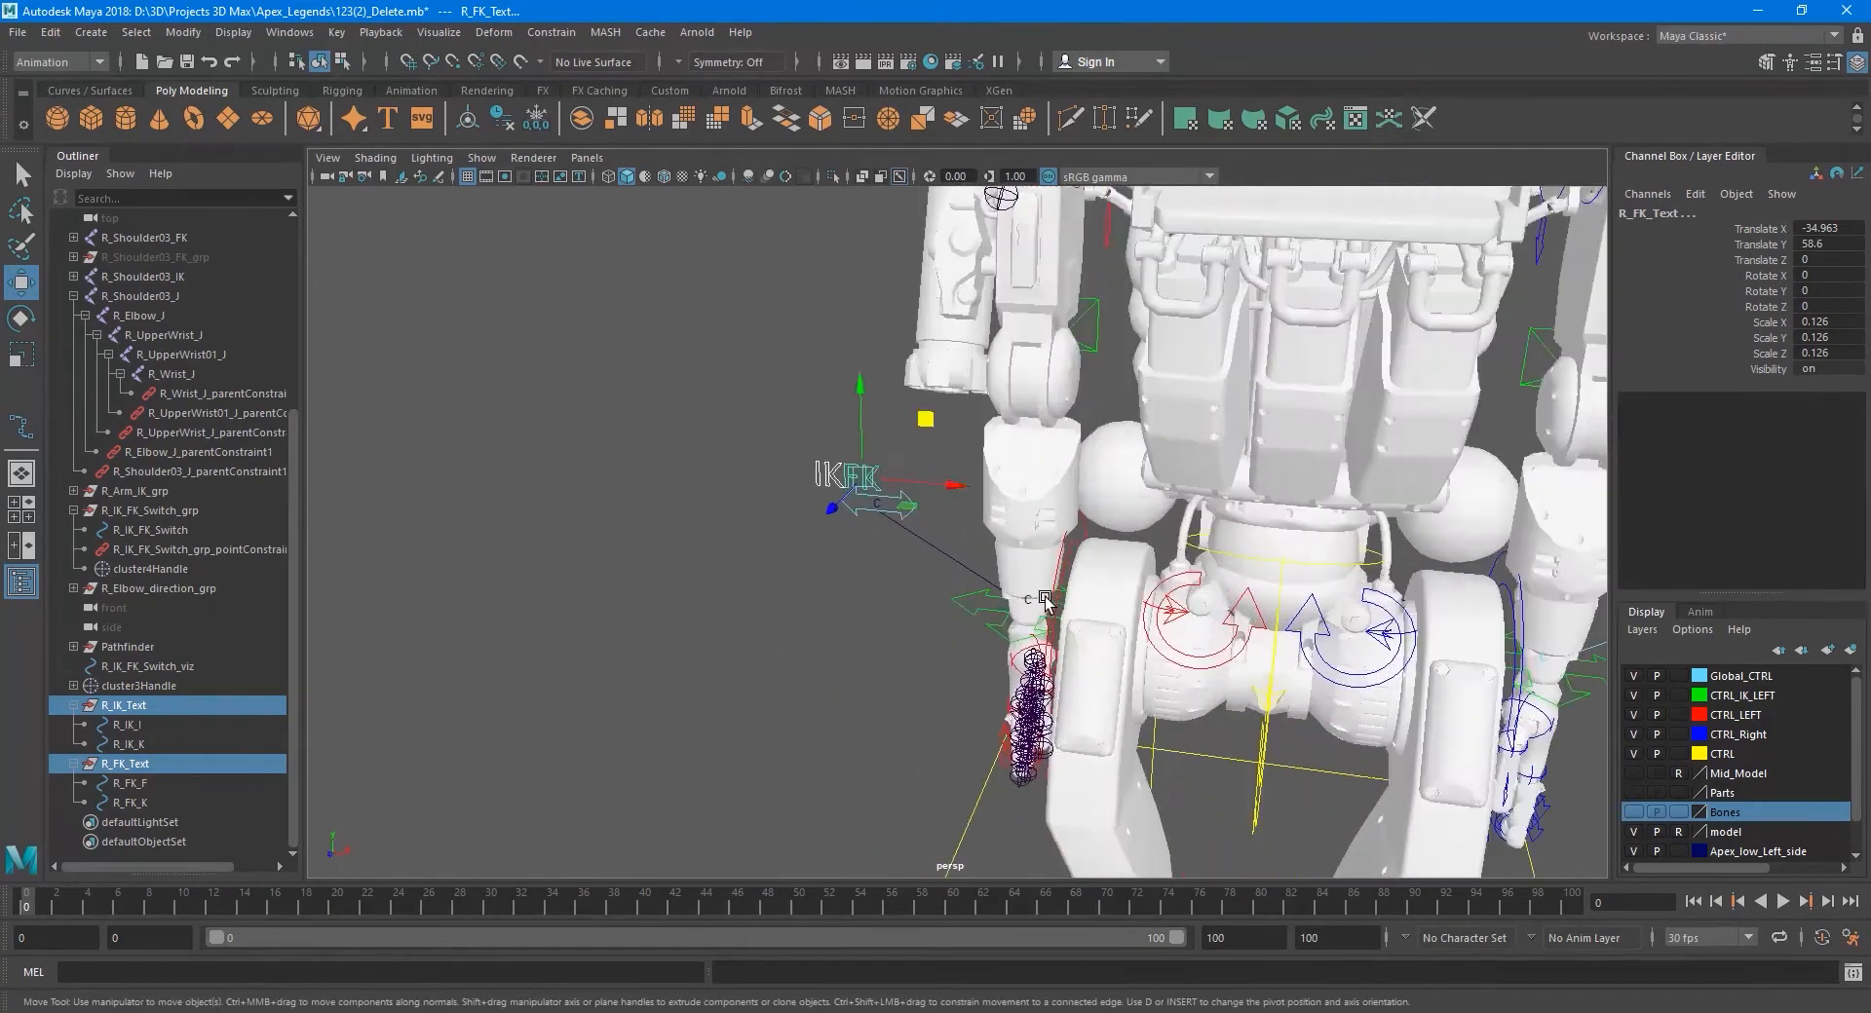
- With the model layer hidden and the Bones layer shown, snap both text groups onto the joint just above the right wrist control
left_click(1634, 832)
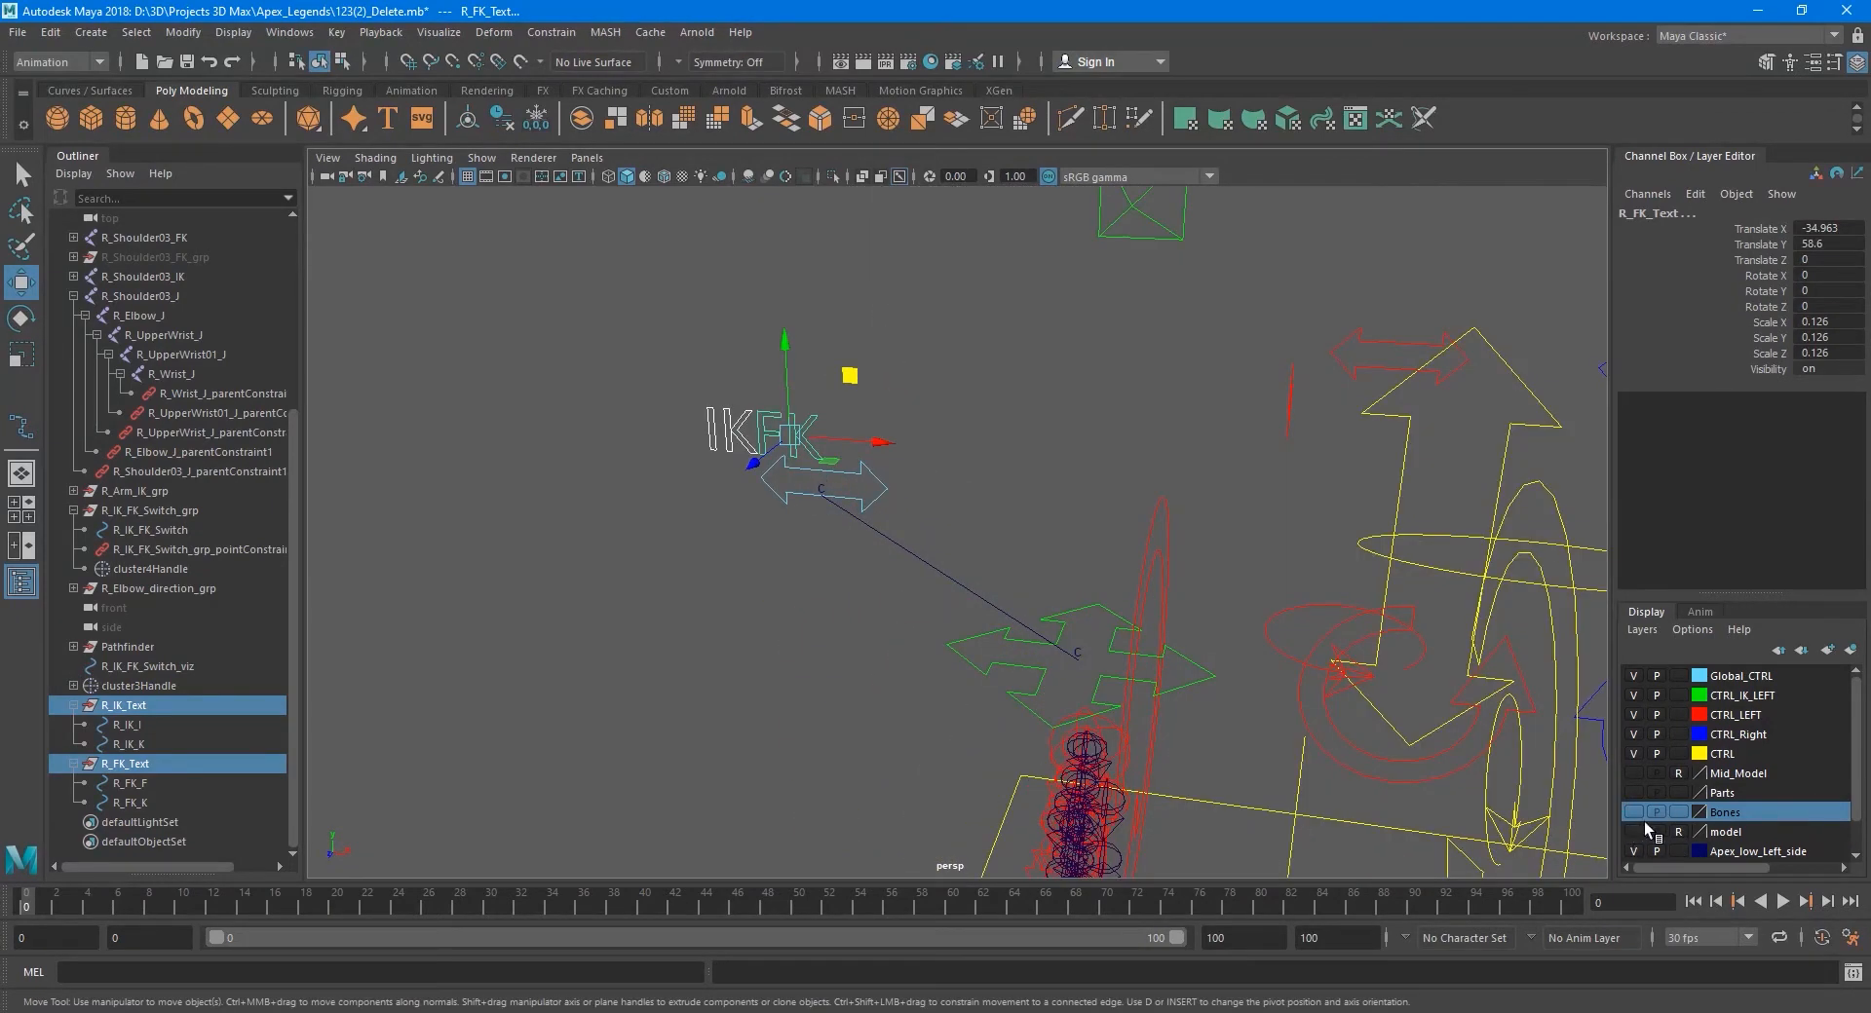
left_click(1633, 812)
middle_click_drag(1078, 647, 831, 573, "alt")
key("v")
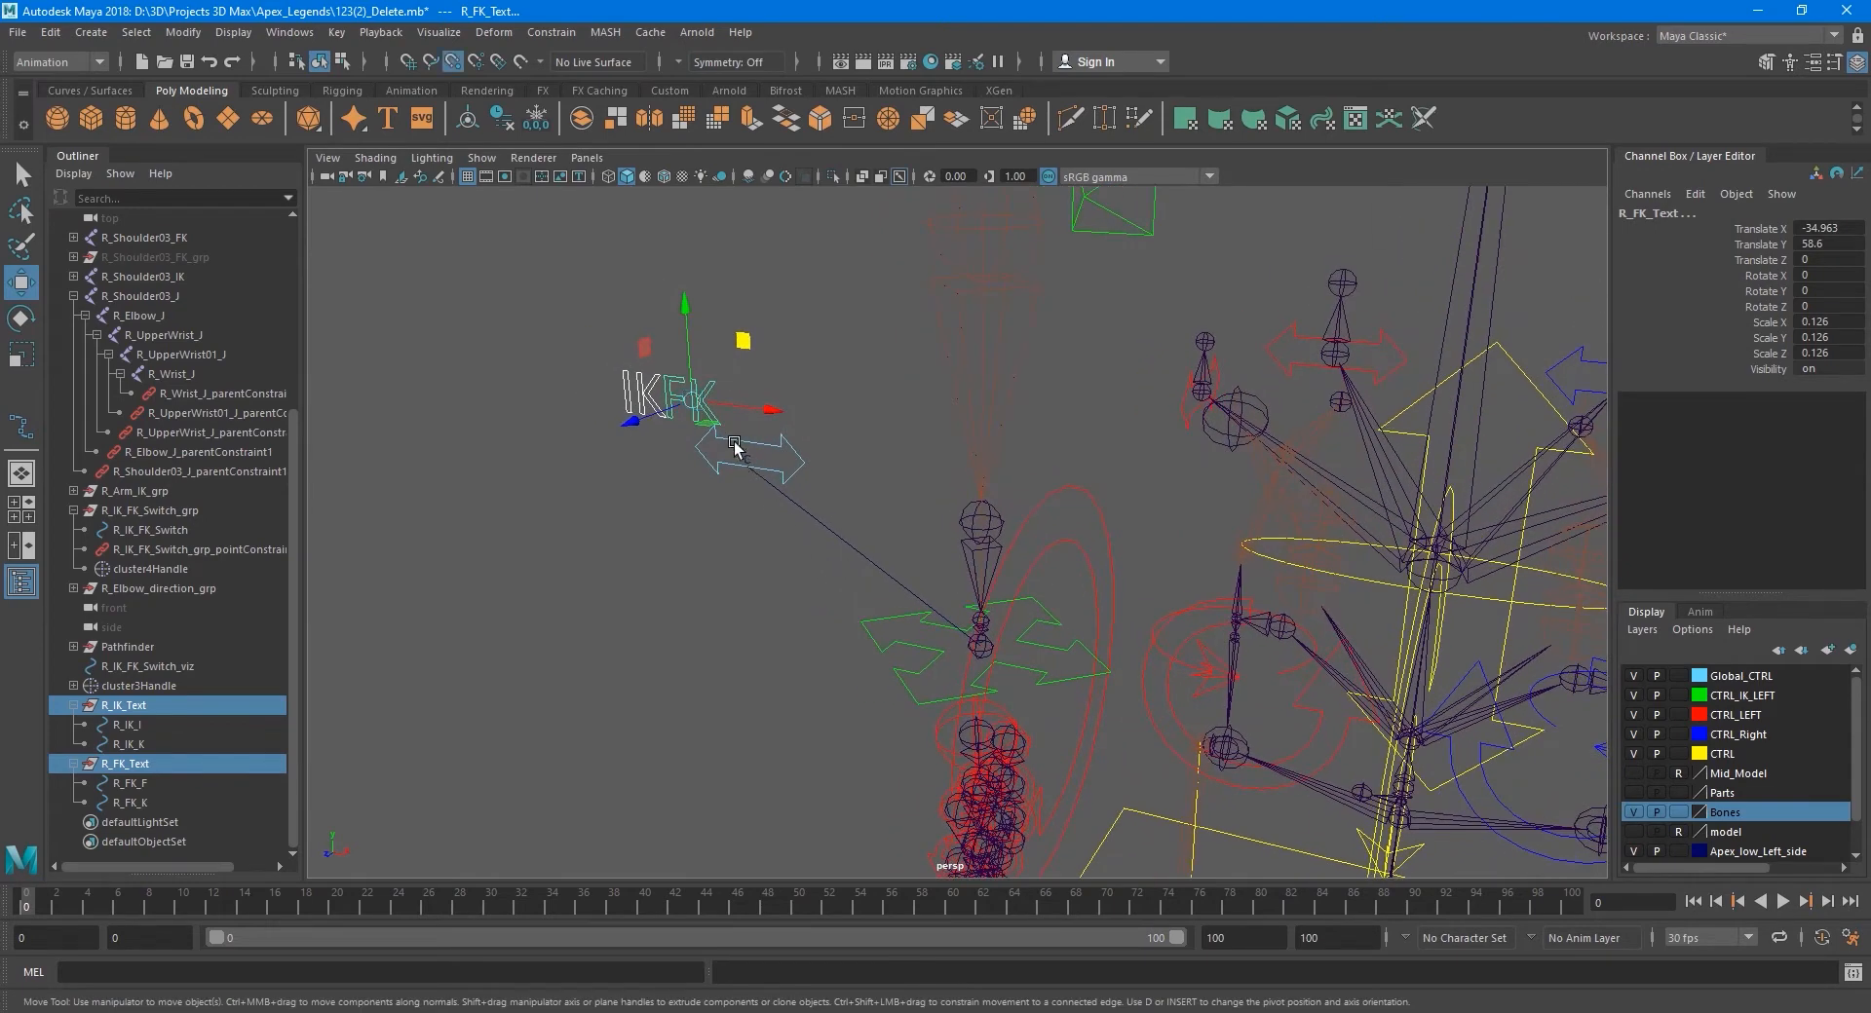
left_click_drag(693, 410, 967, 499)
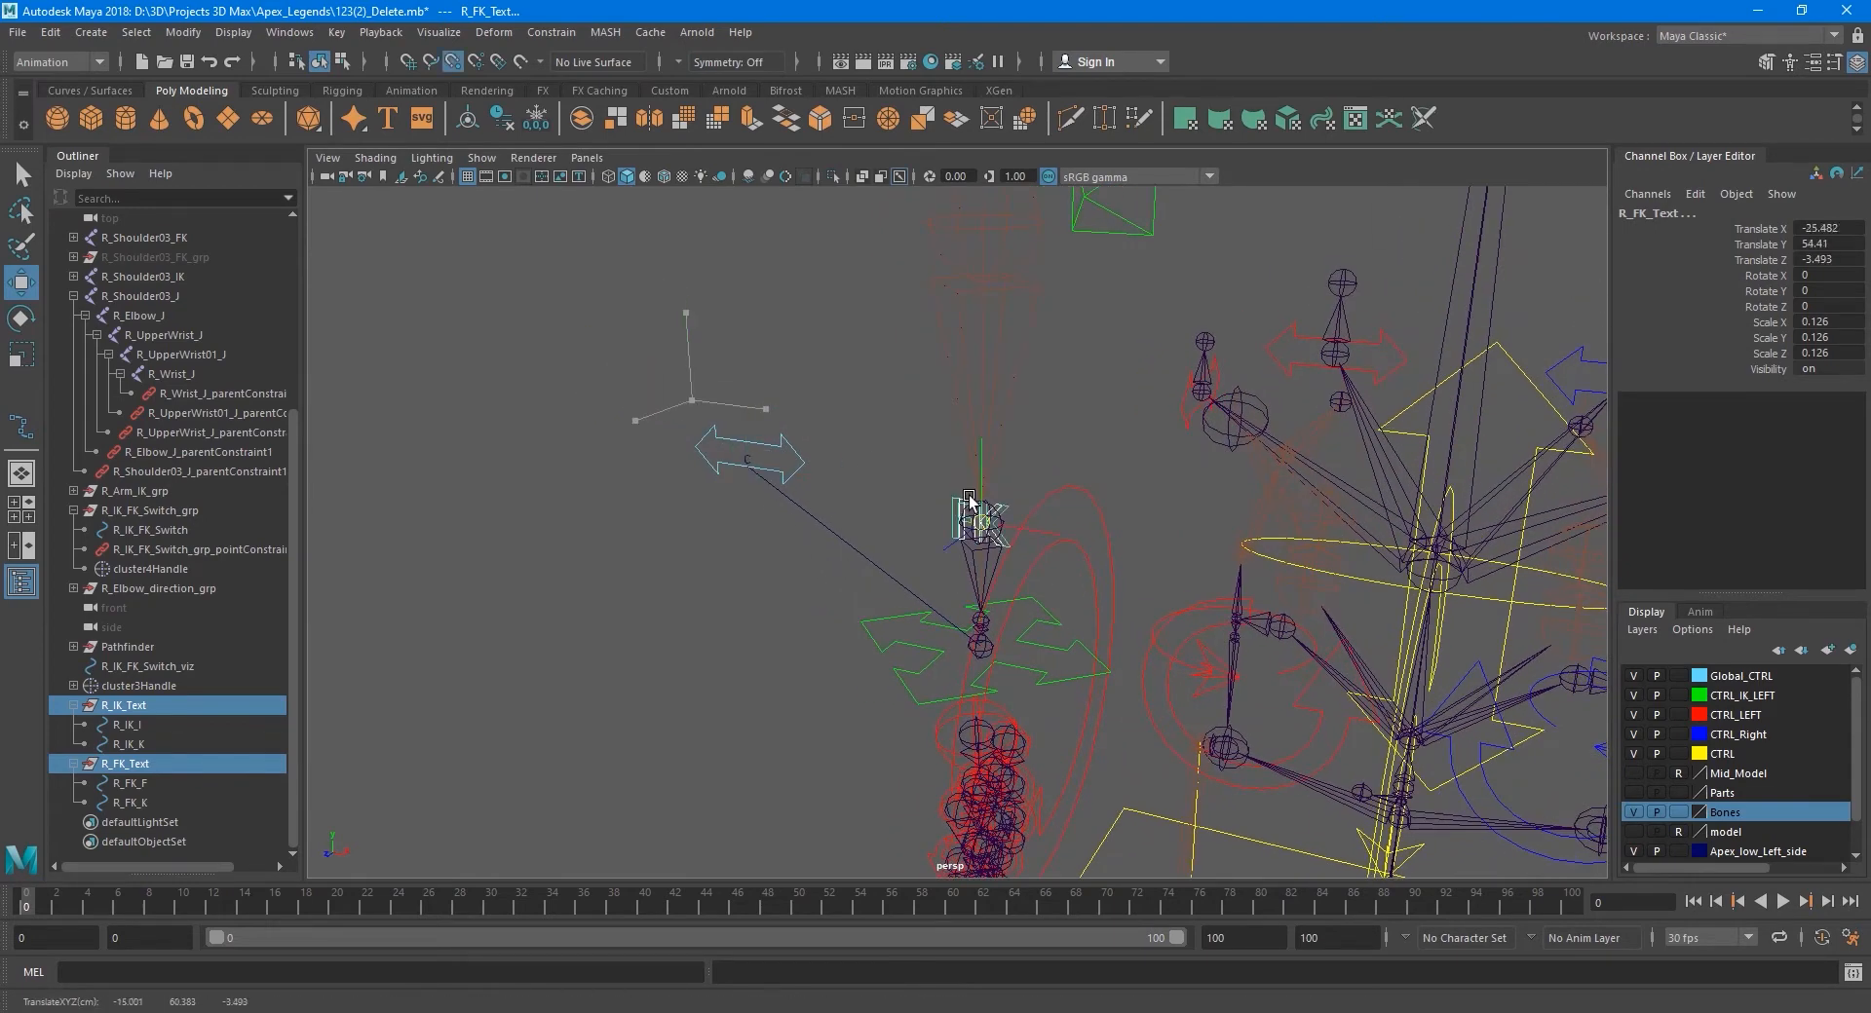
left_click_drag(1036, 634, 1162, 666, "alt")
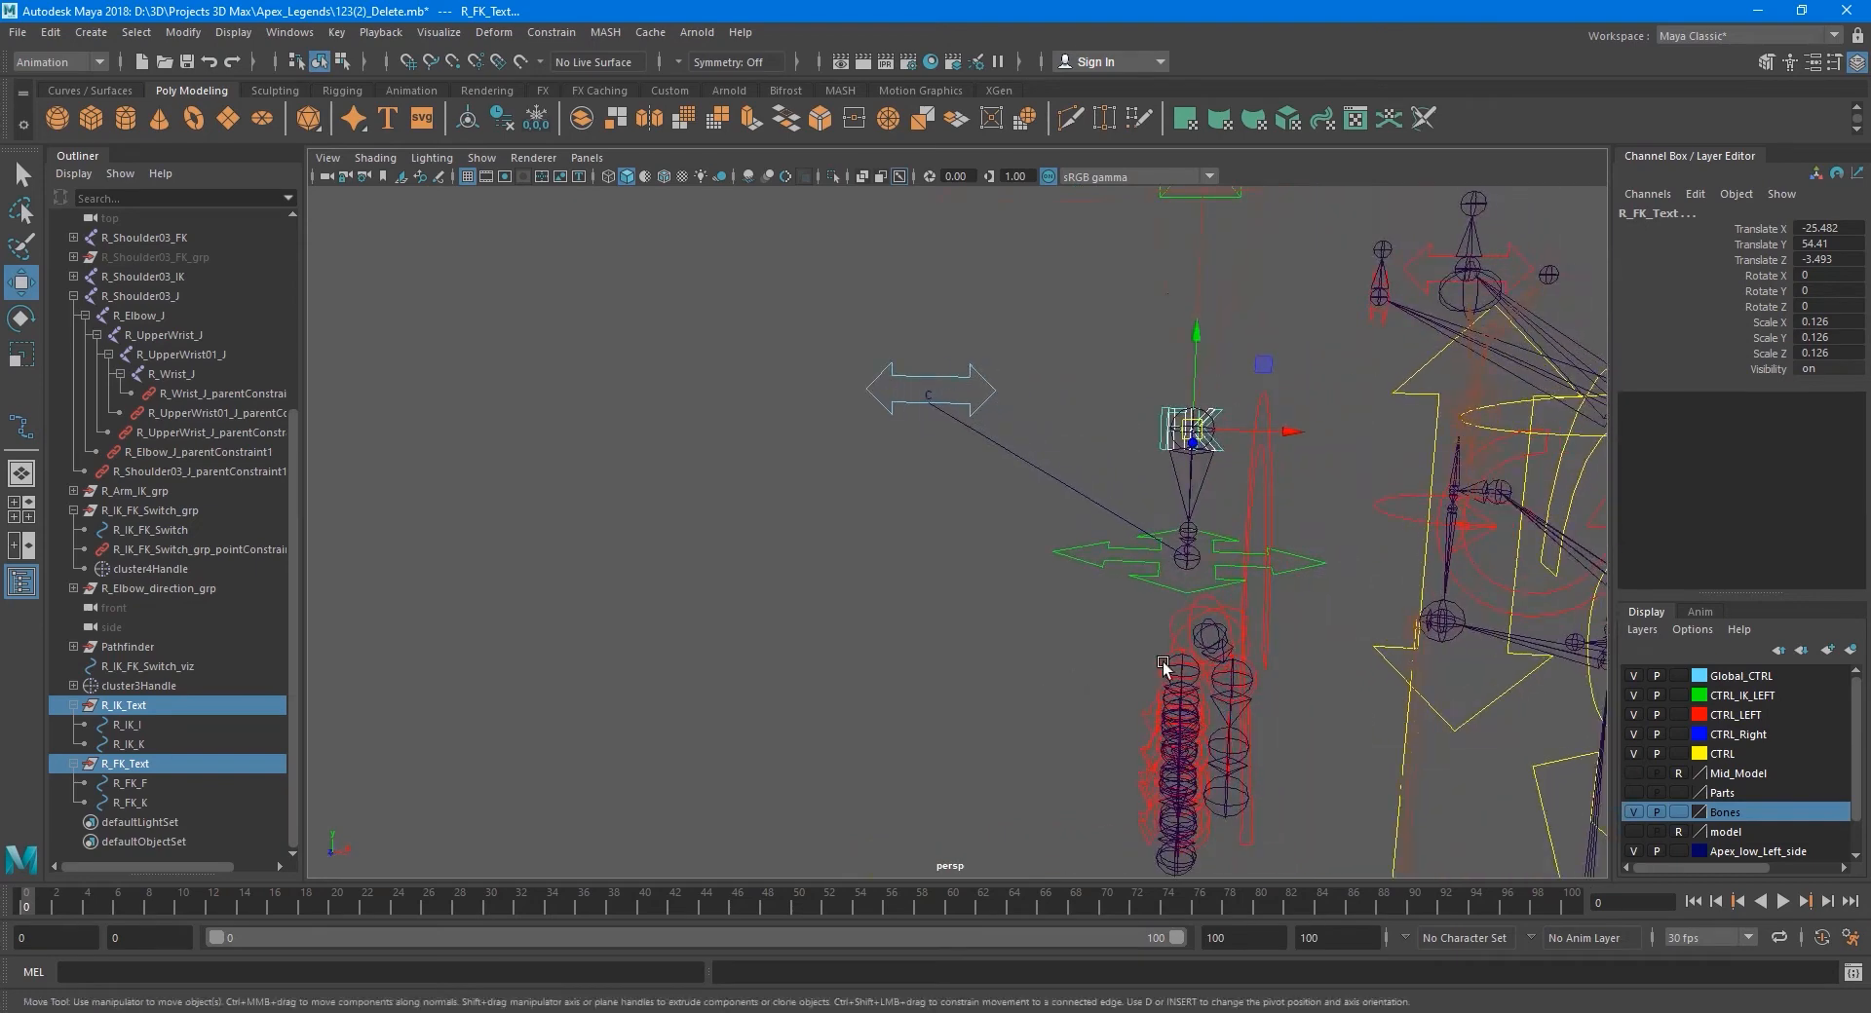
- Move both text groups above the right switch arrow at about X -35.038, Y 57.801, hiding the Bones layer and showing the model layer
left_click(1634, 813)
left_click_drag(1261, 364, 1008, 267)
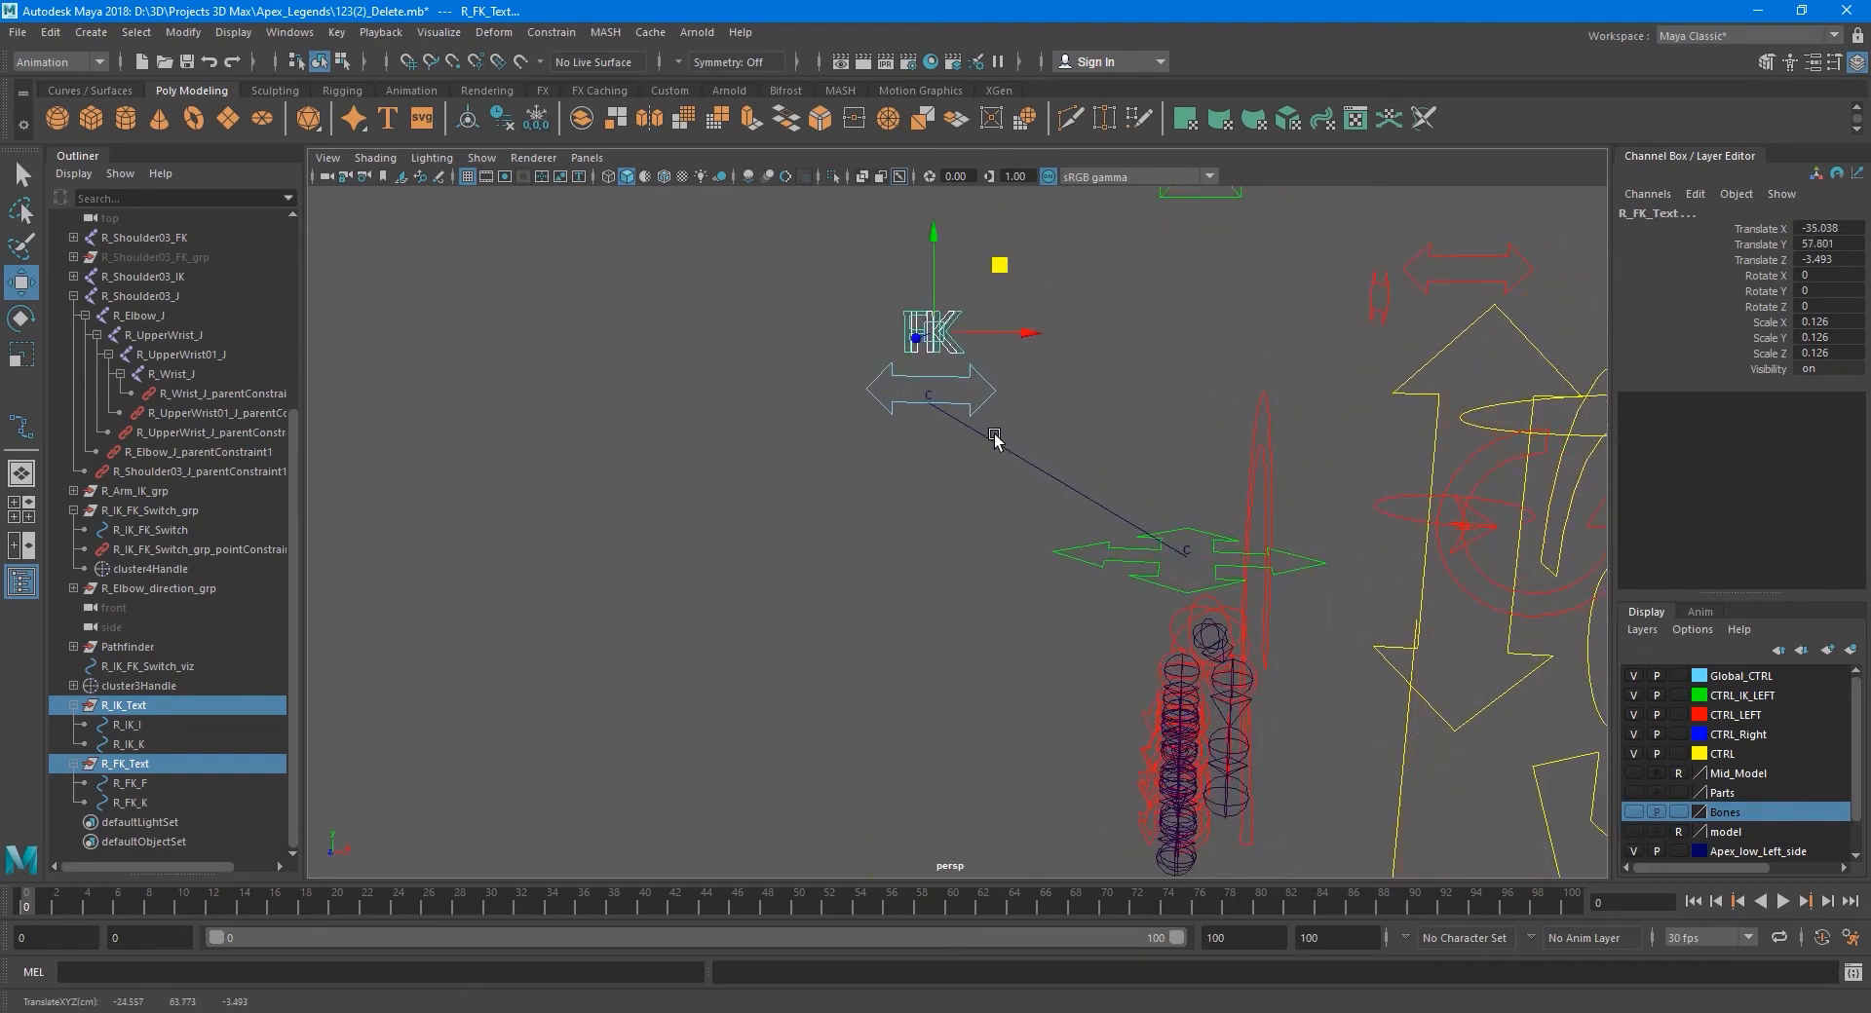
middle_click_drag(1382, 637, 1282, 673, "alt")
scroll(1282, 672, "down", 3)
left_click(1632, 831)
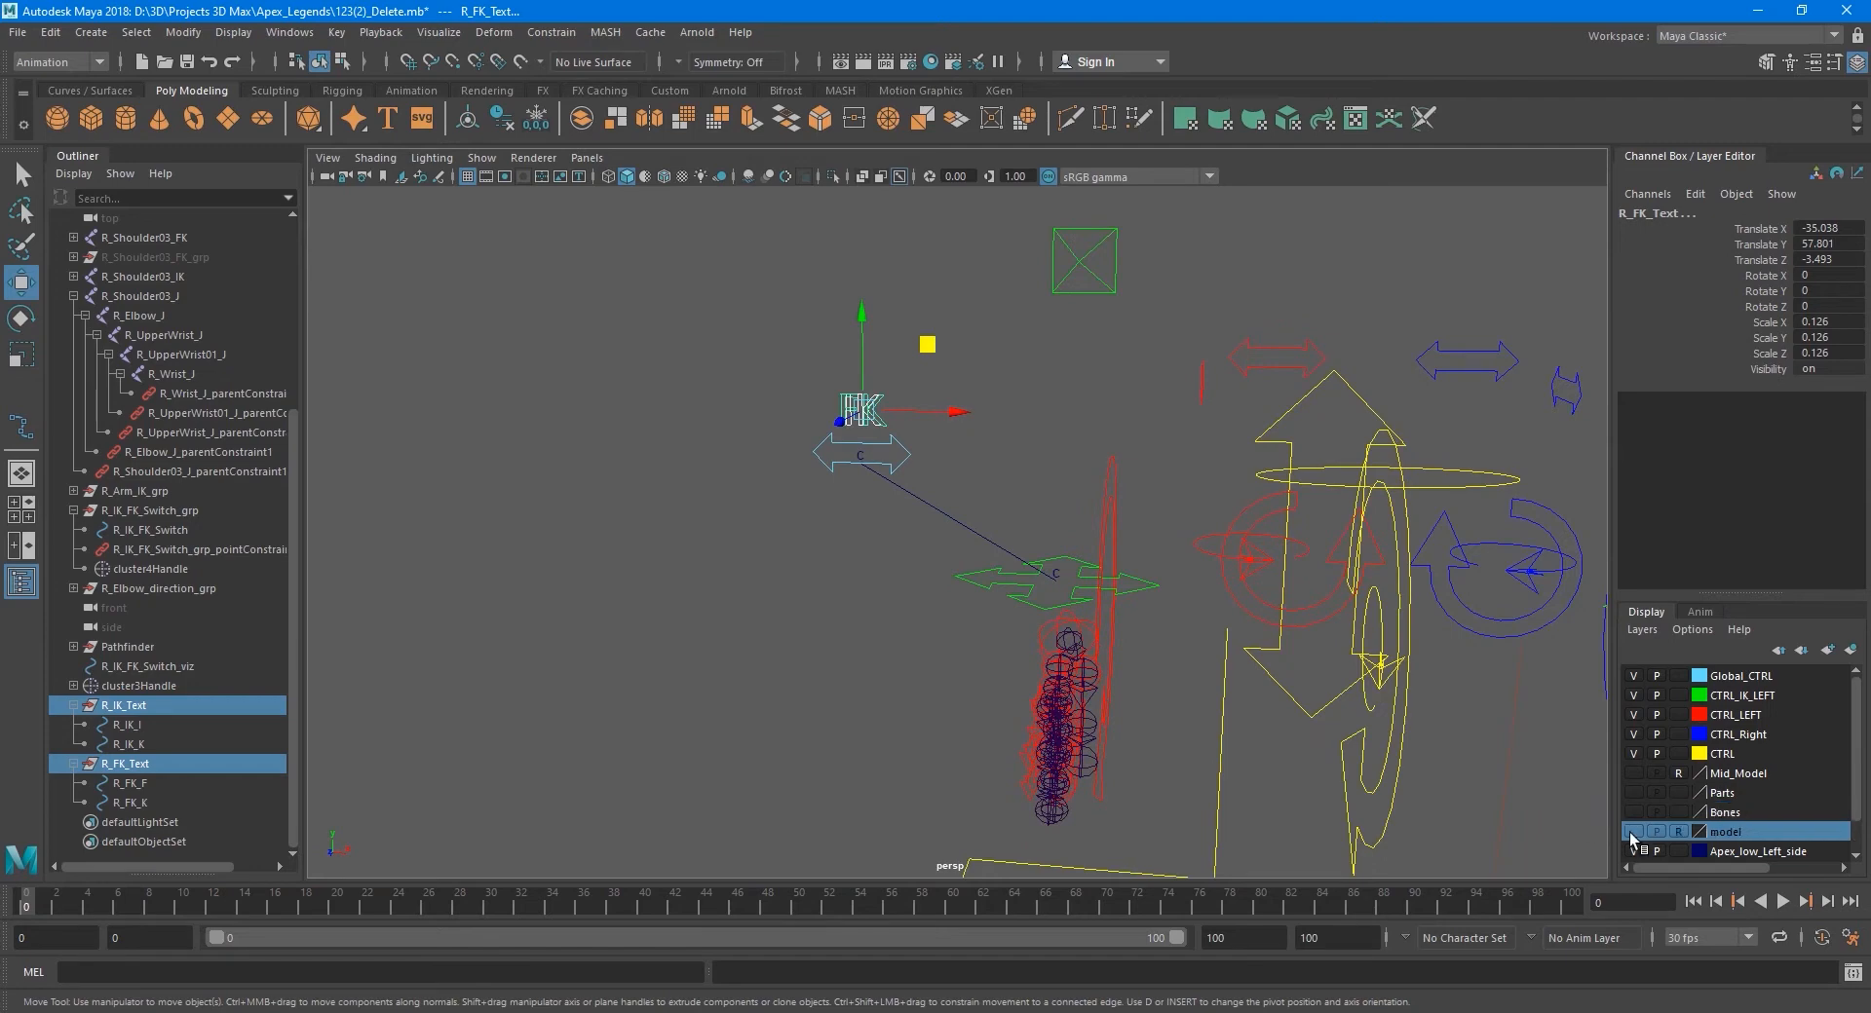
left_click_drag(756, 580, 828, 638, "alt")
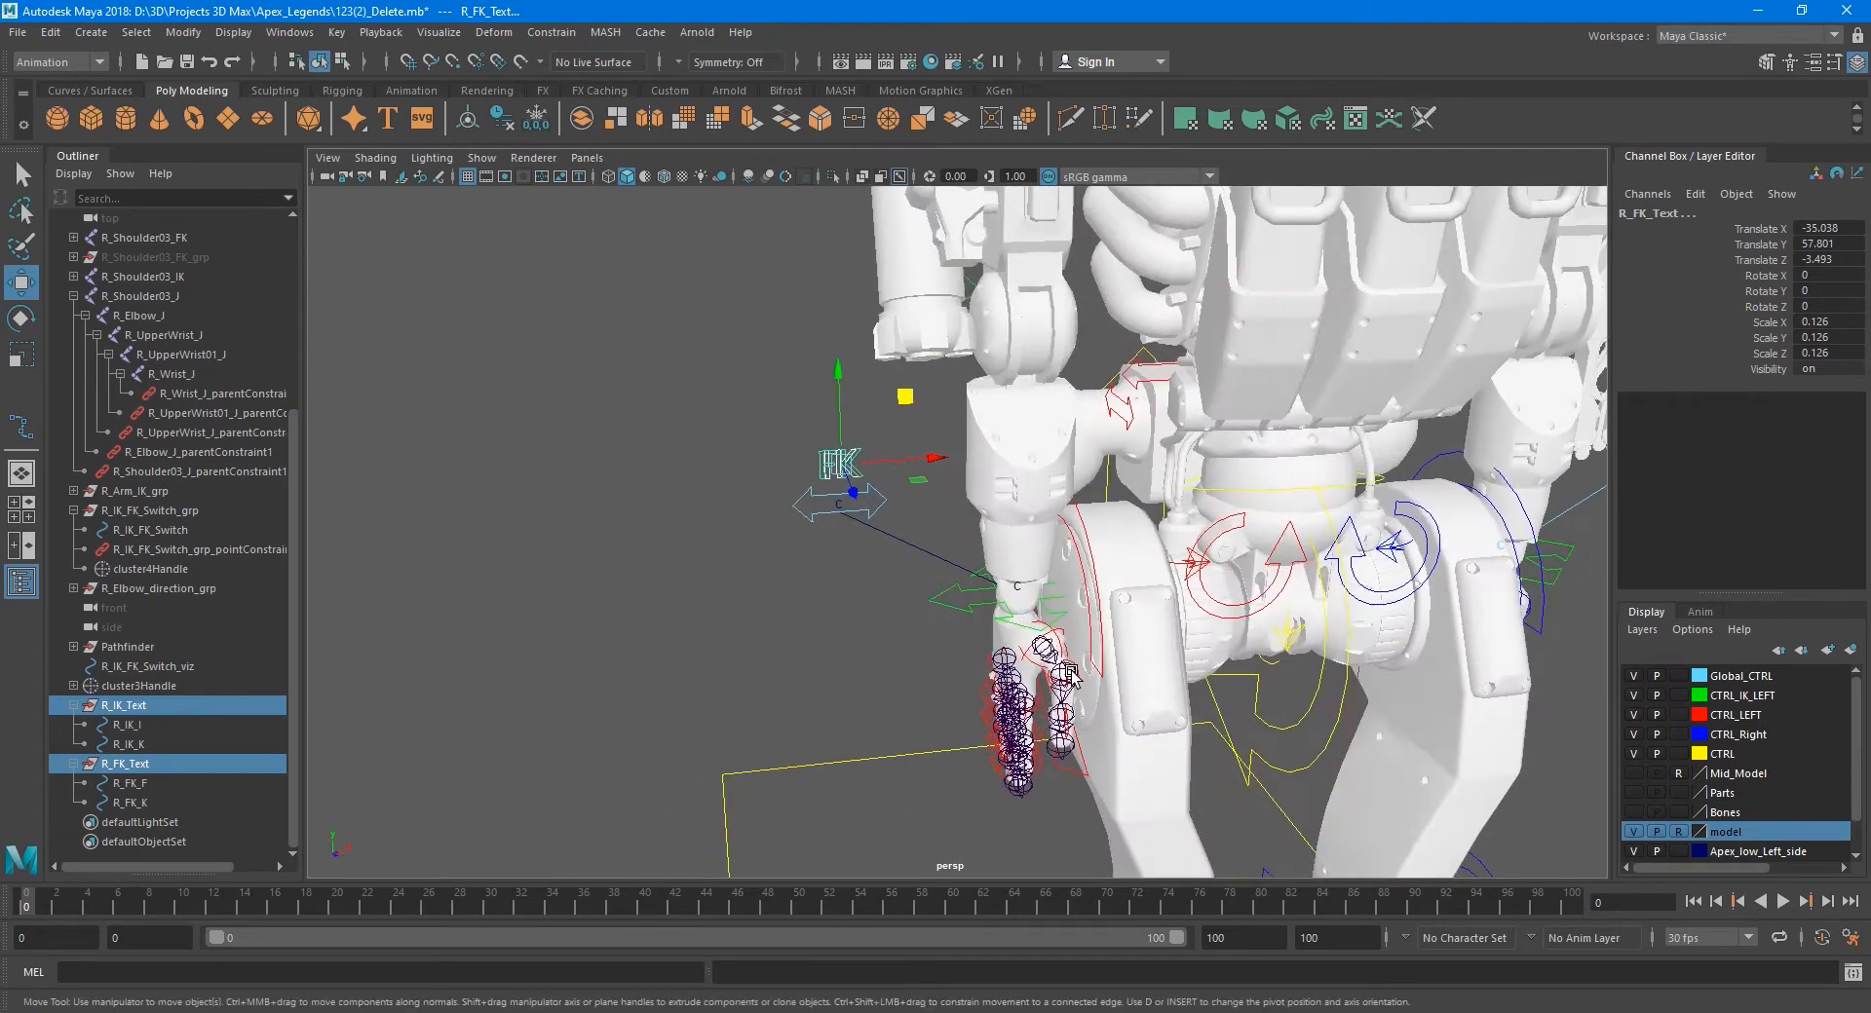
scroll(1072, 648, "up", 3)
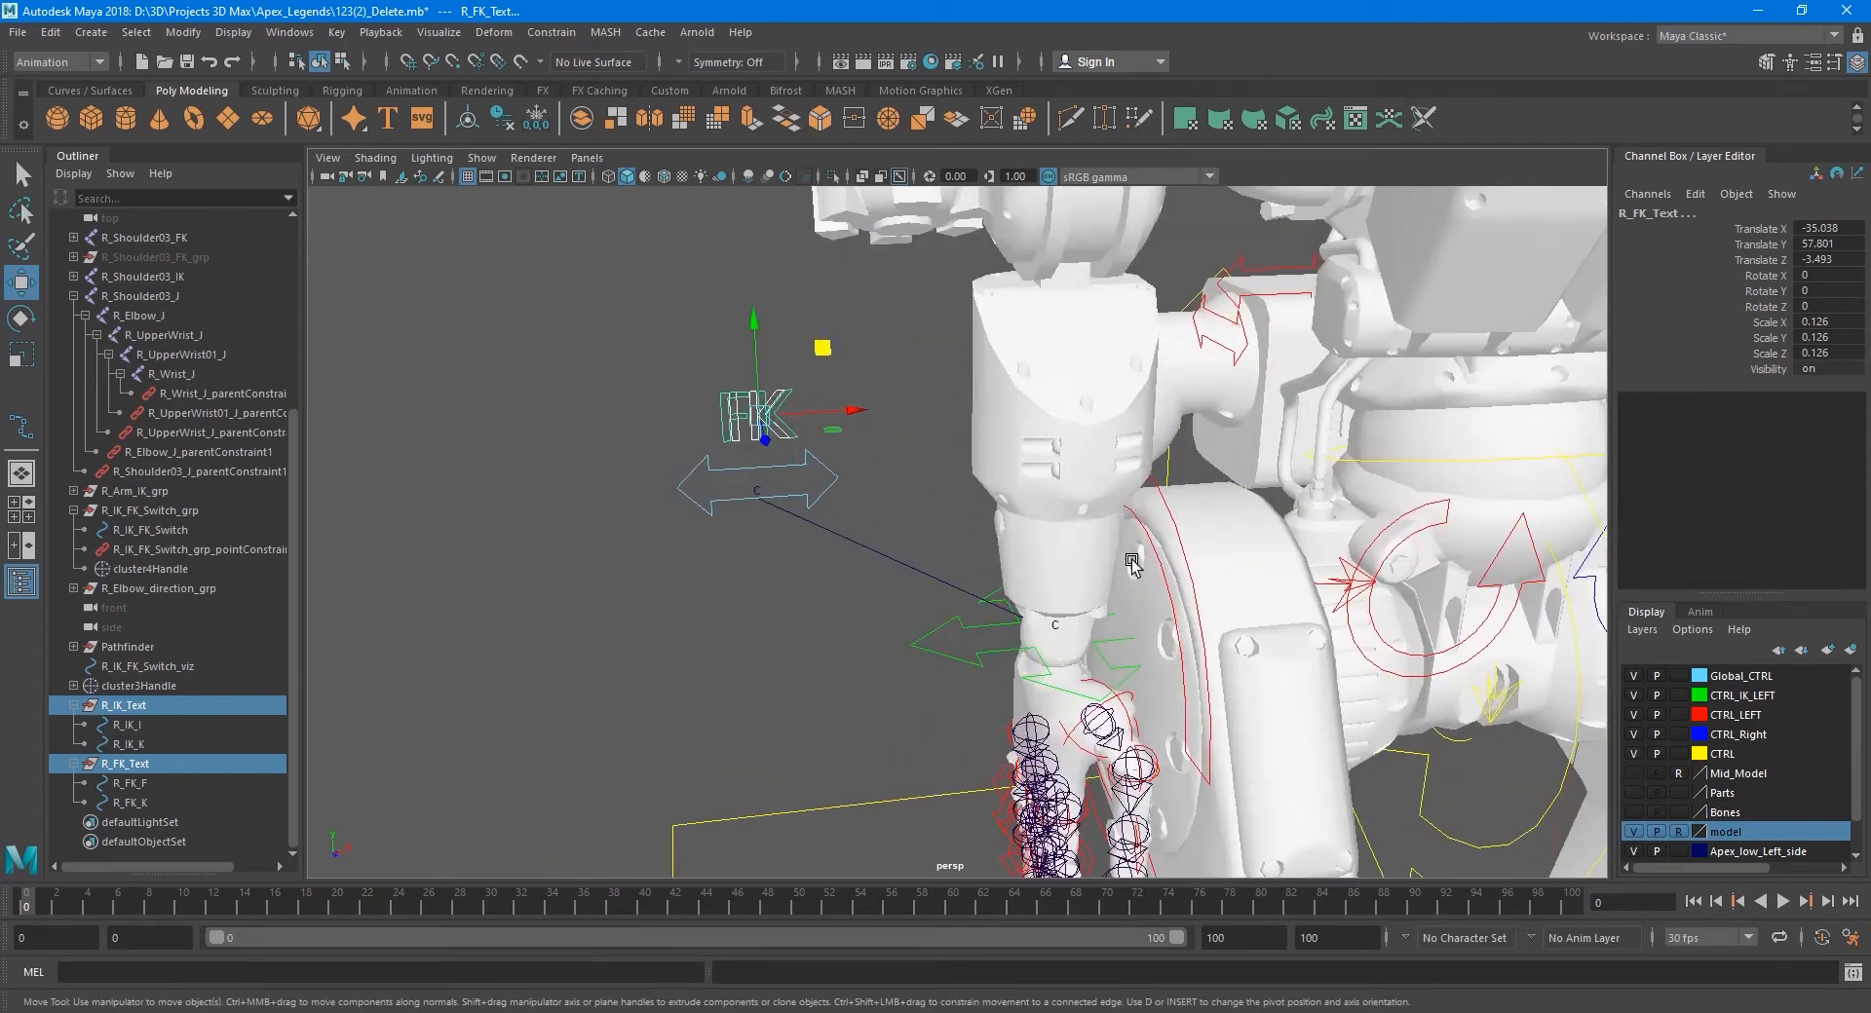
- Nudge R_IK_Text along X to about -32.905 to center it over the right switch arrow
left_click_drag(834, 533, 953, 546, "alt")
scroll(952, 546, "up", 4)
scroll(952, 546, "up", 3)
middle_click_drag(950, 399, 1003, 584, "alt")
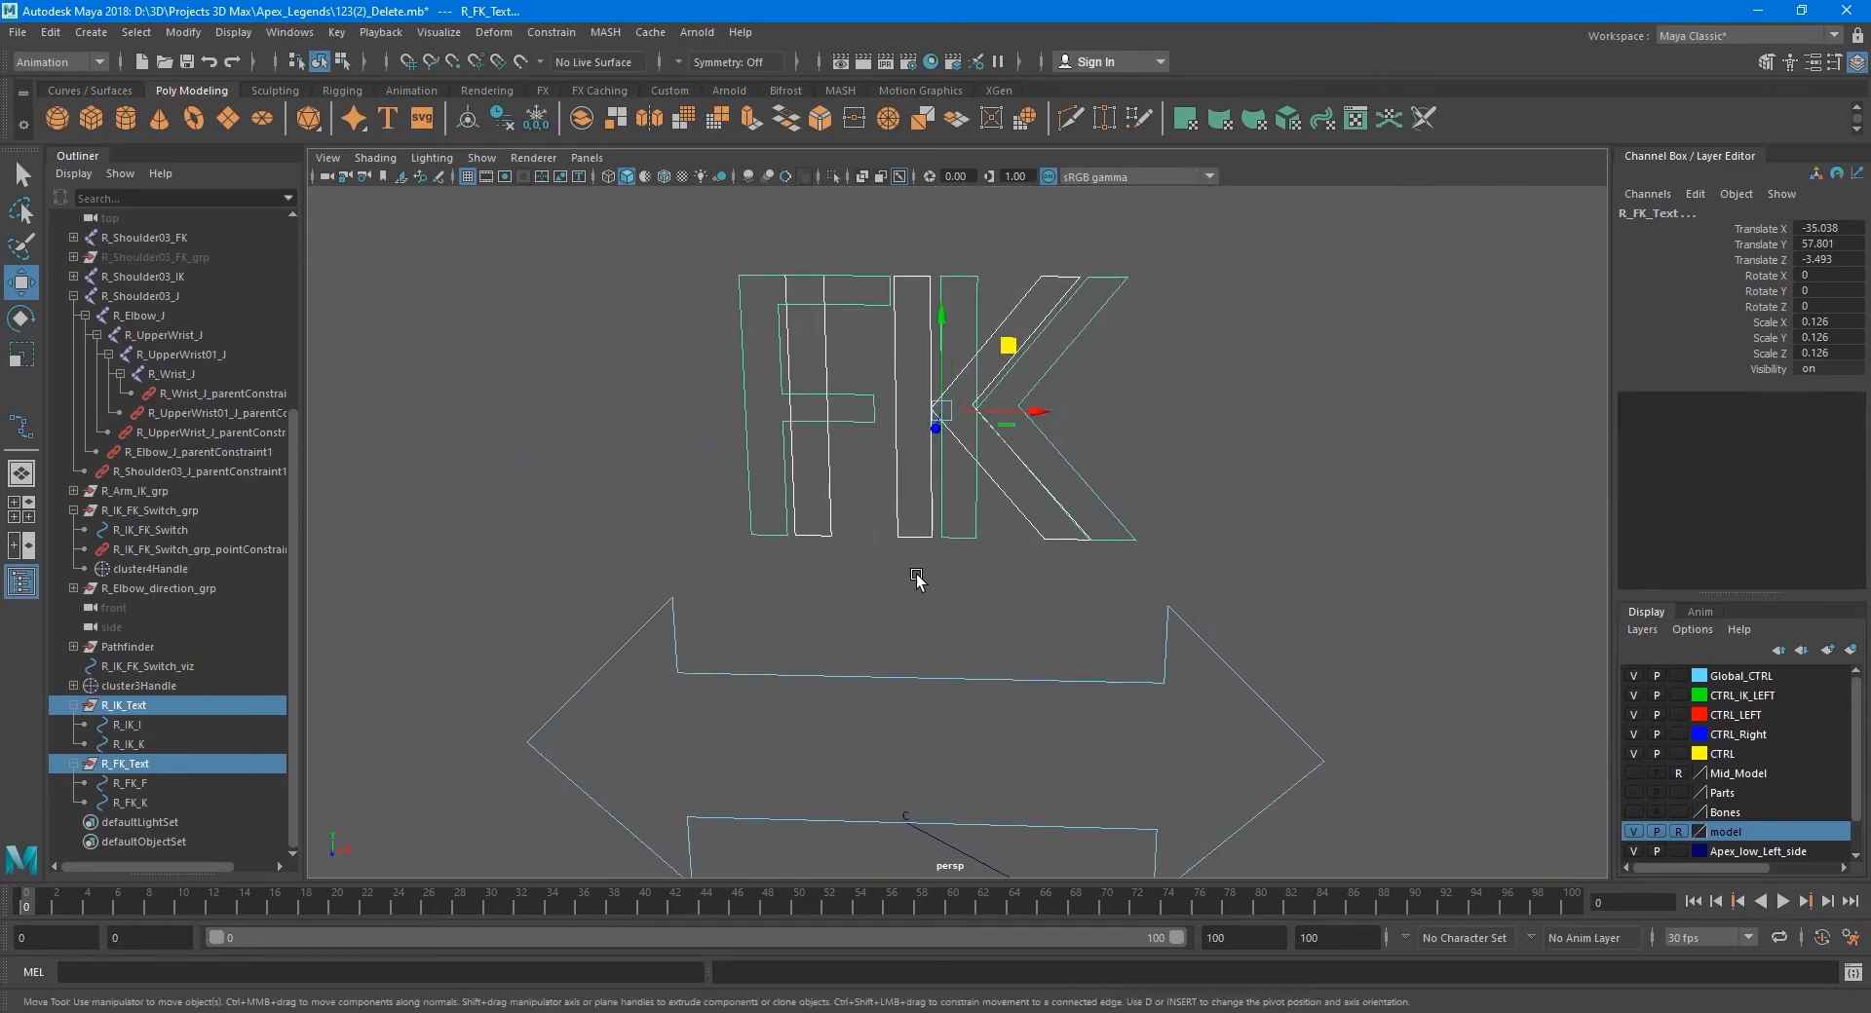
left_click(150, 714)
scroll(973, 575, "down", 4)
left_click_drag(974, 576, 972, 521, "alt")
middle_click_drag(996, 451, 980, 529, "alt")
left_click_drag(1018, 297, 1024, 297)
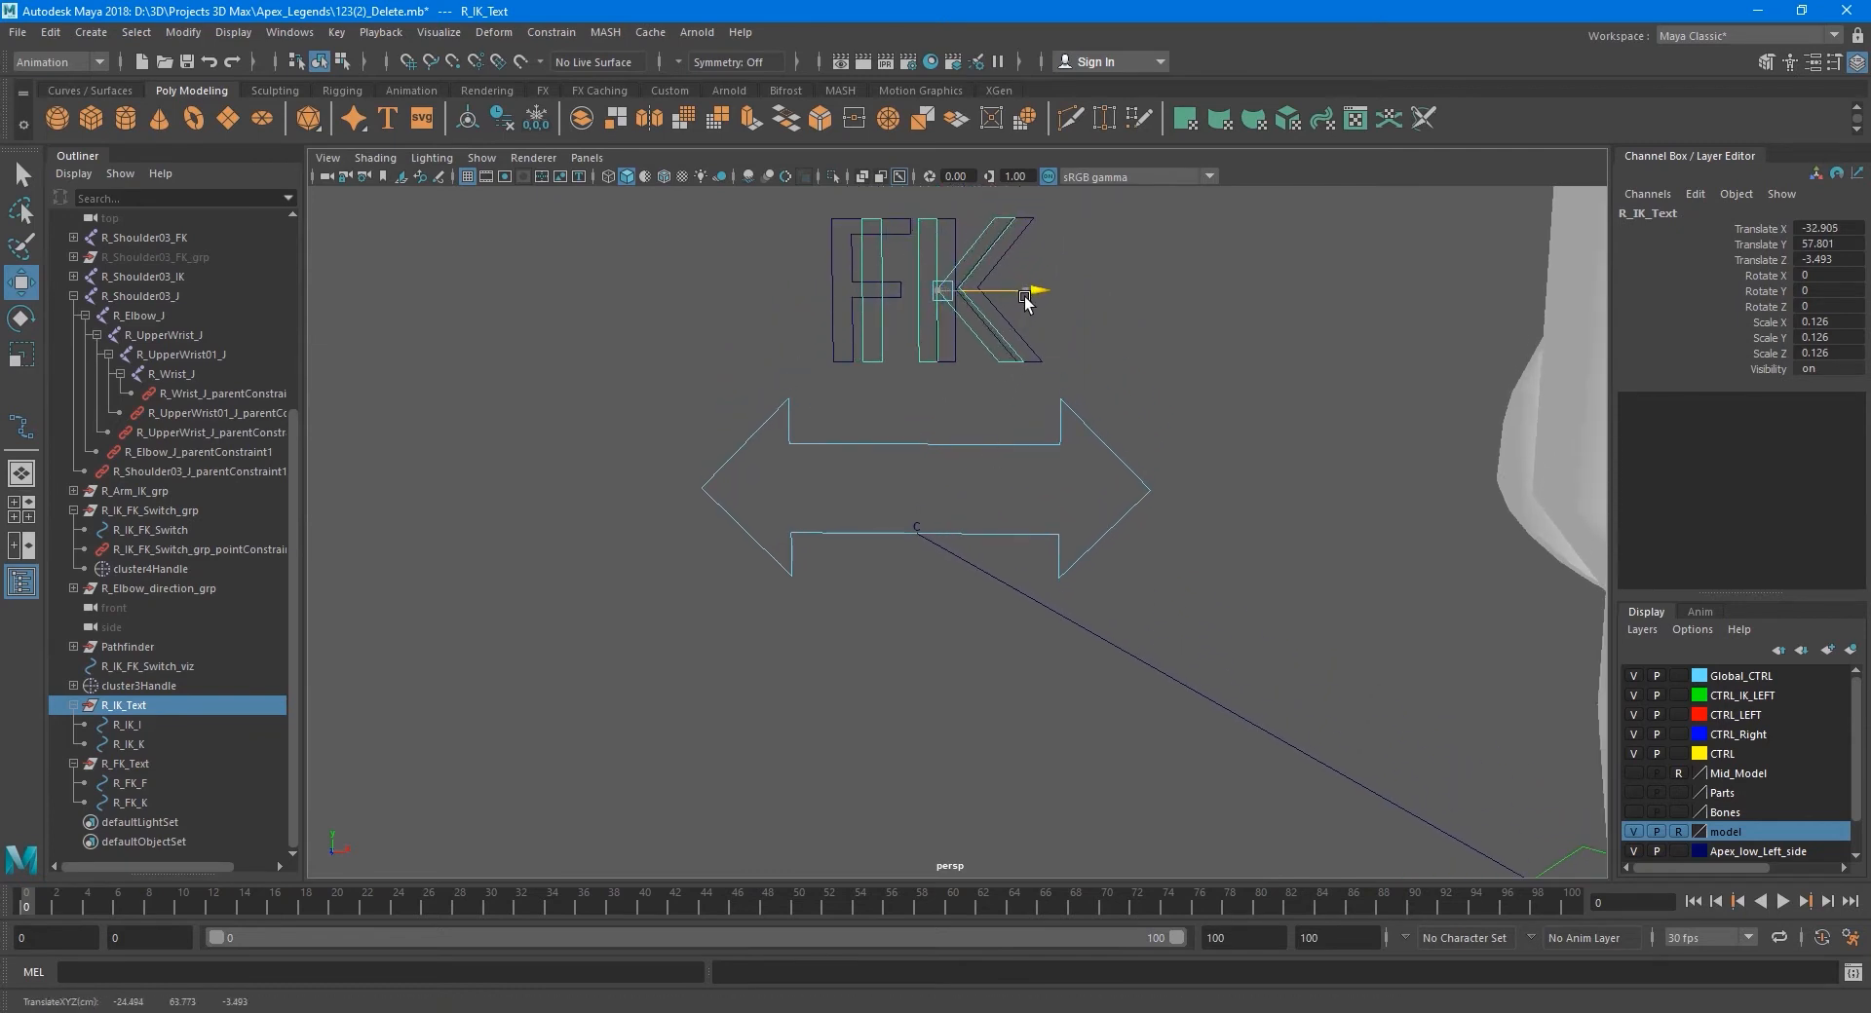
- Nudge R_FK_Text along X to about -34.996 to center it over the right switch arrow
left_click(159, 766)
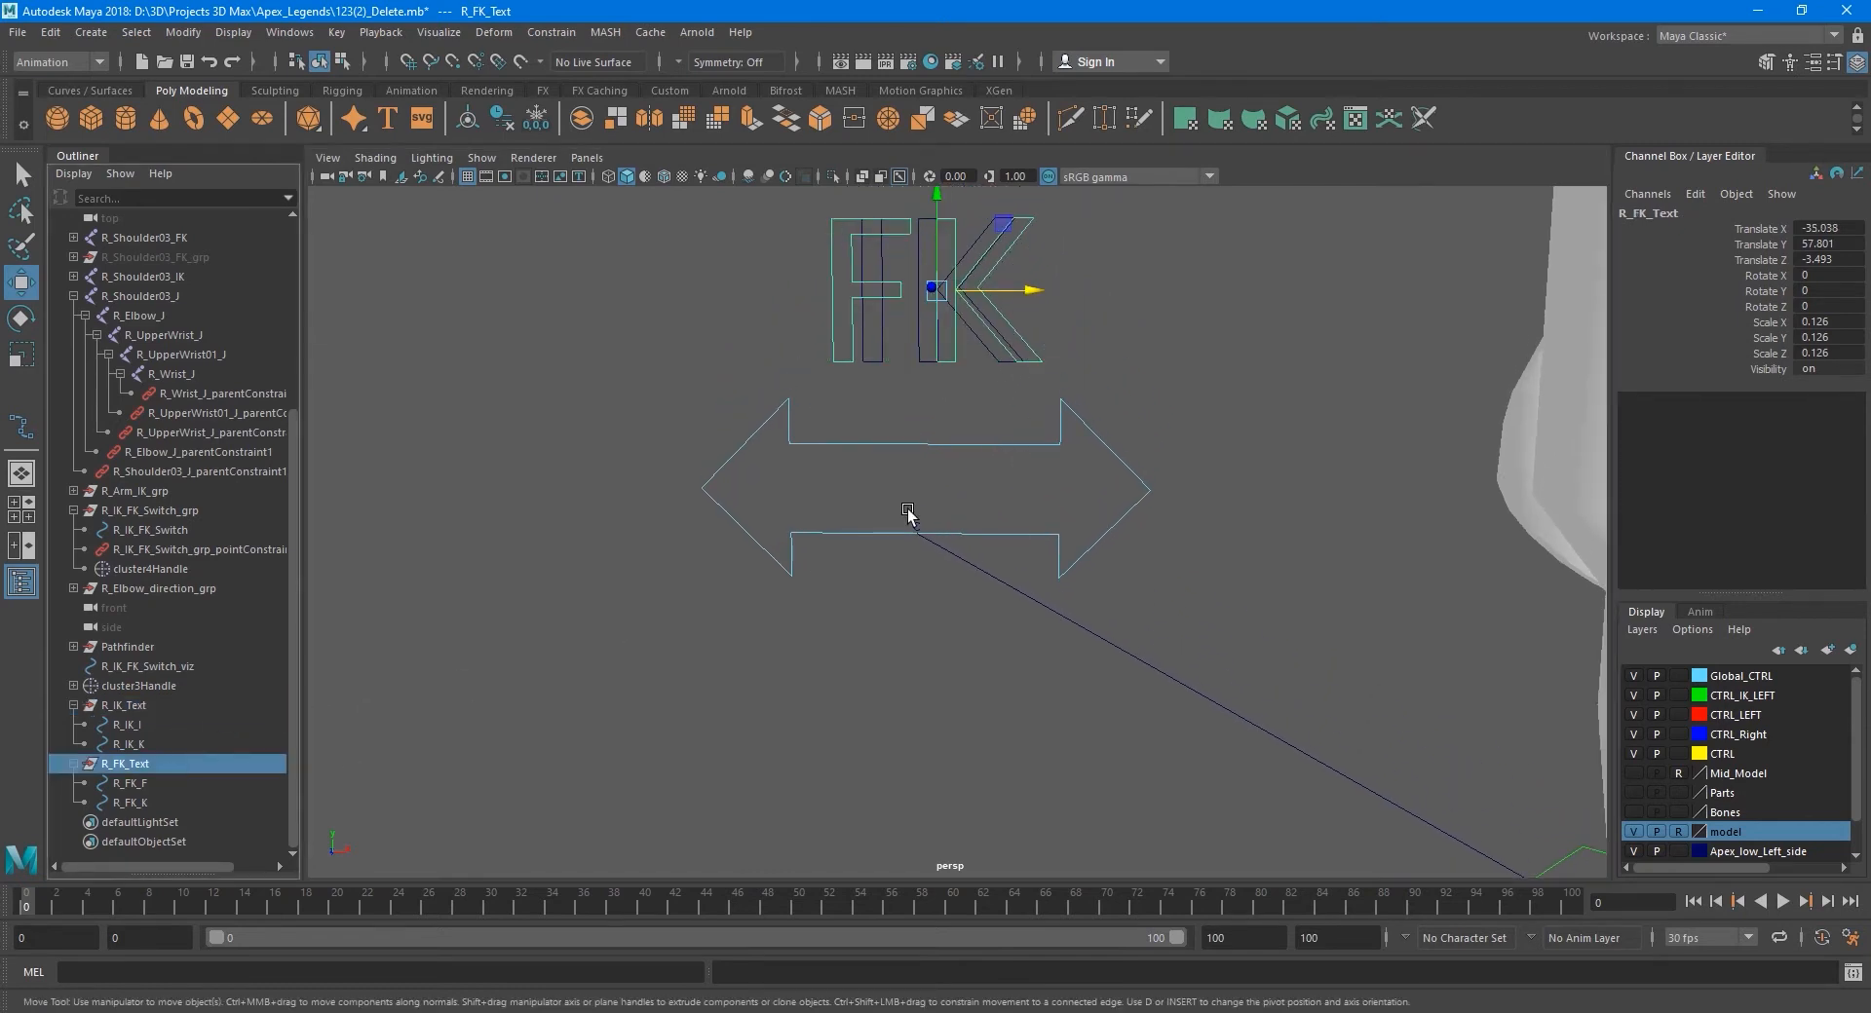
left_click_drag(1017, 295, 1019, 295)
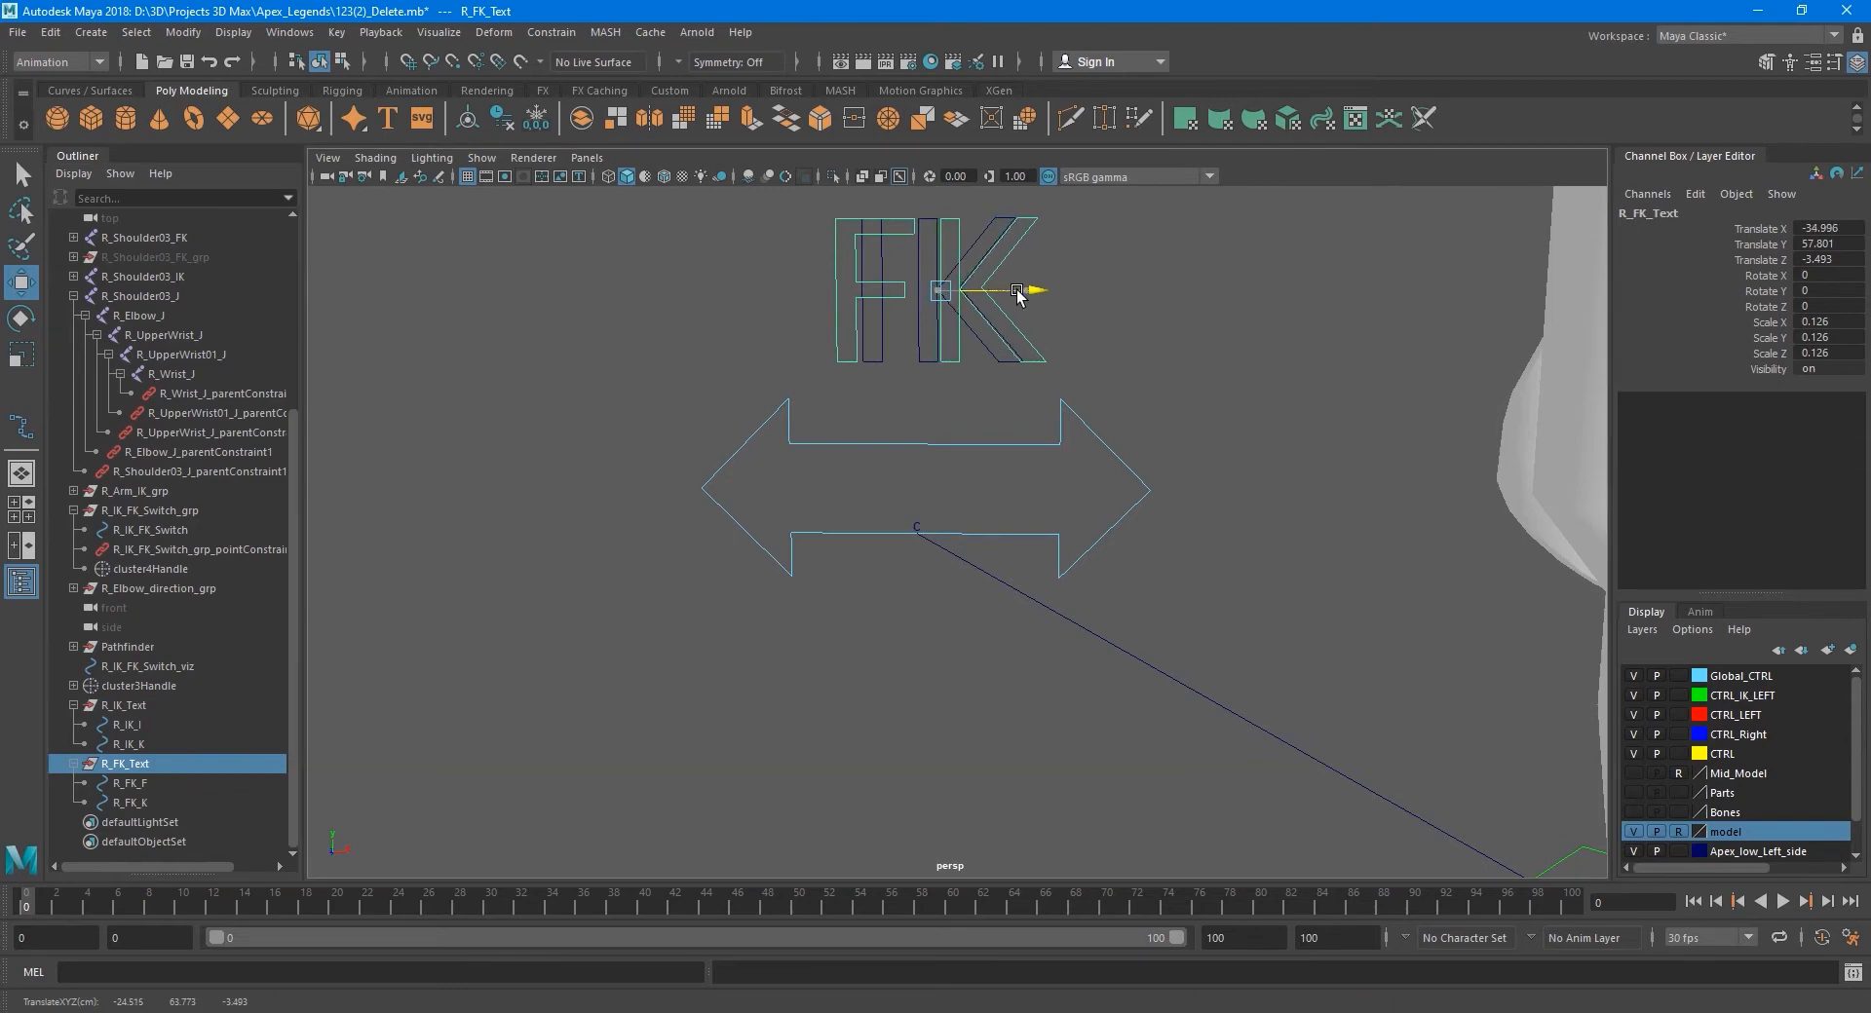
key("q")
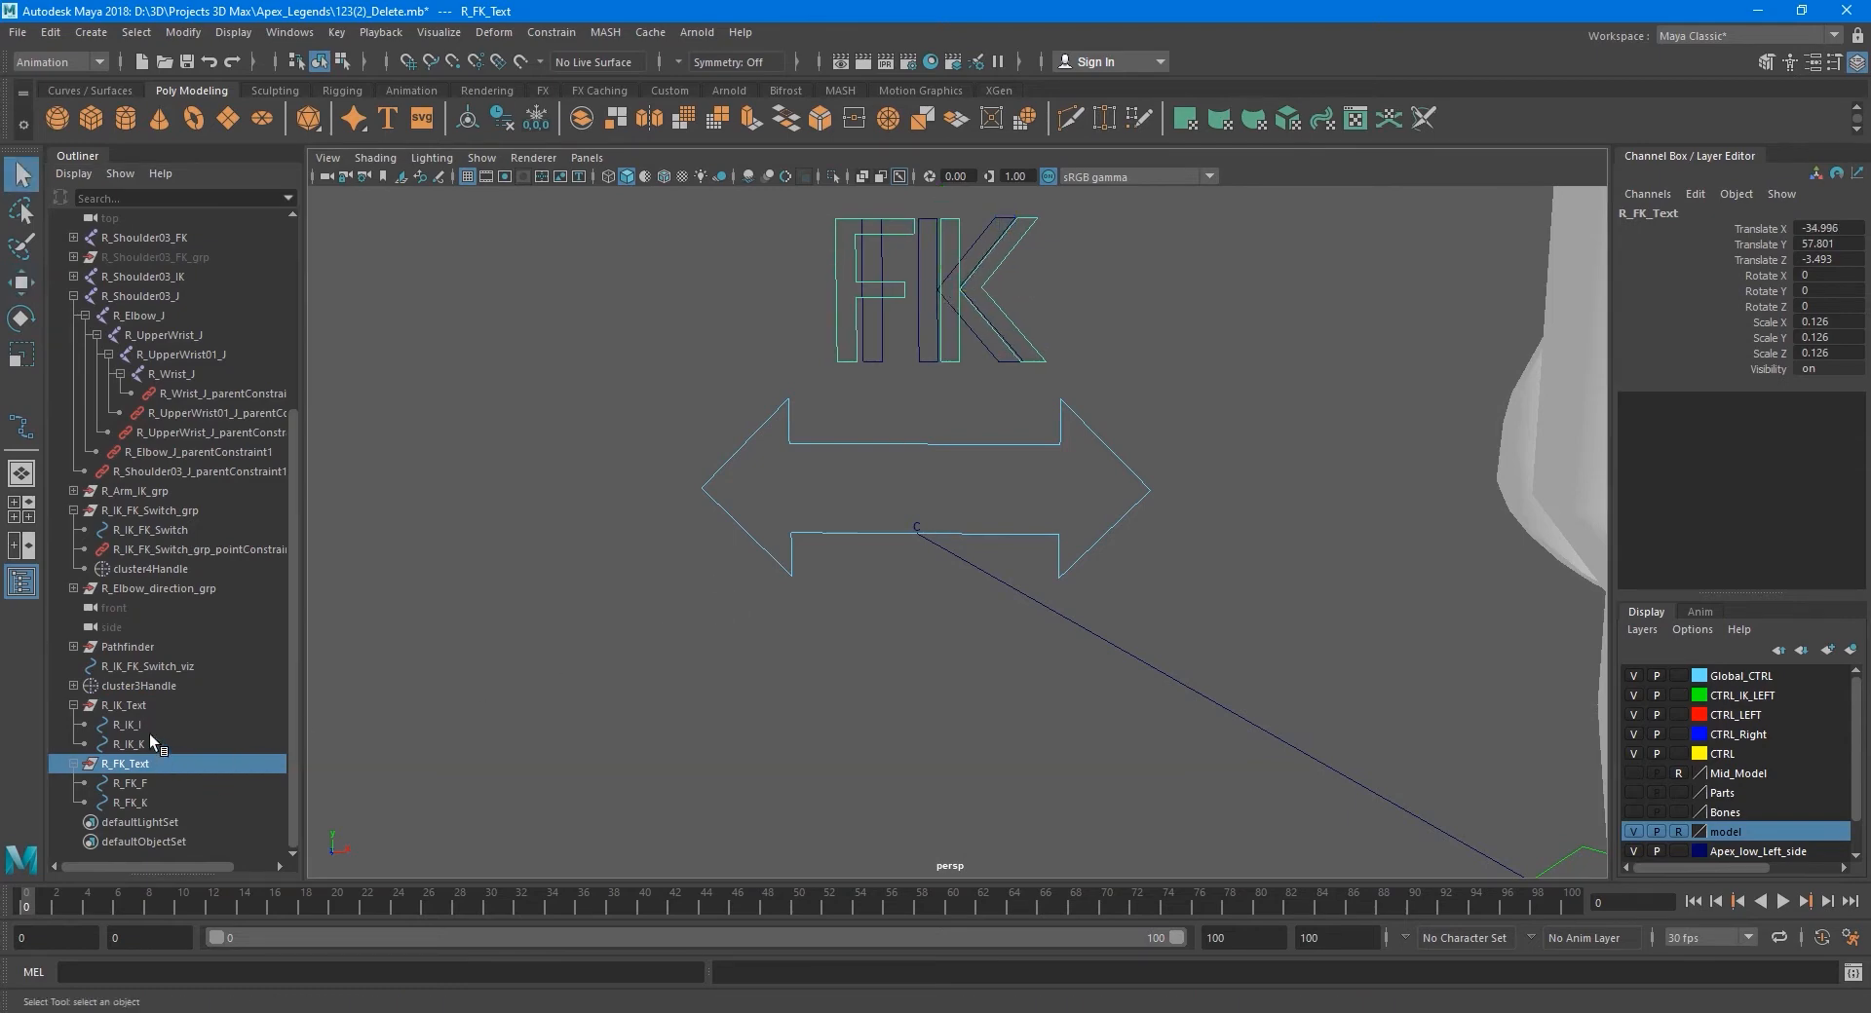
- Freeze the transformations of the R_IK_Text and R_FK_Text groups
left_click(125, 706, "ctrl")
left_click(183, 32)
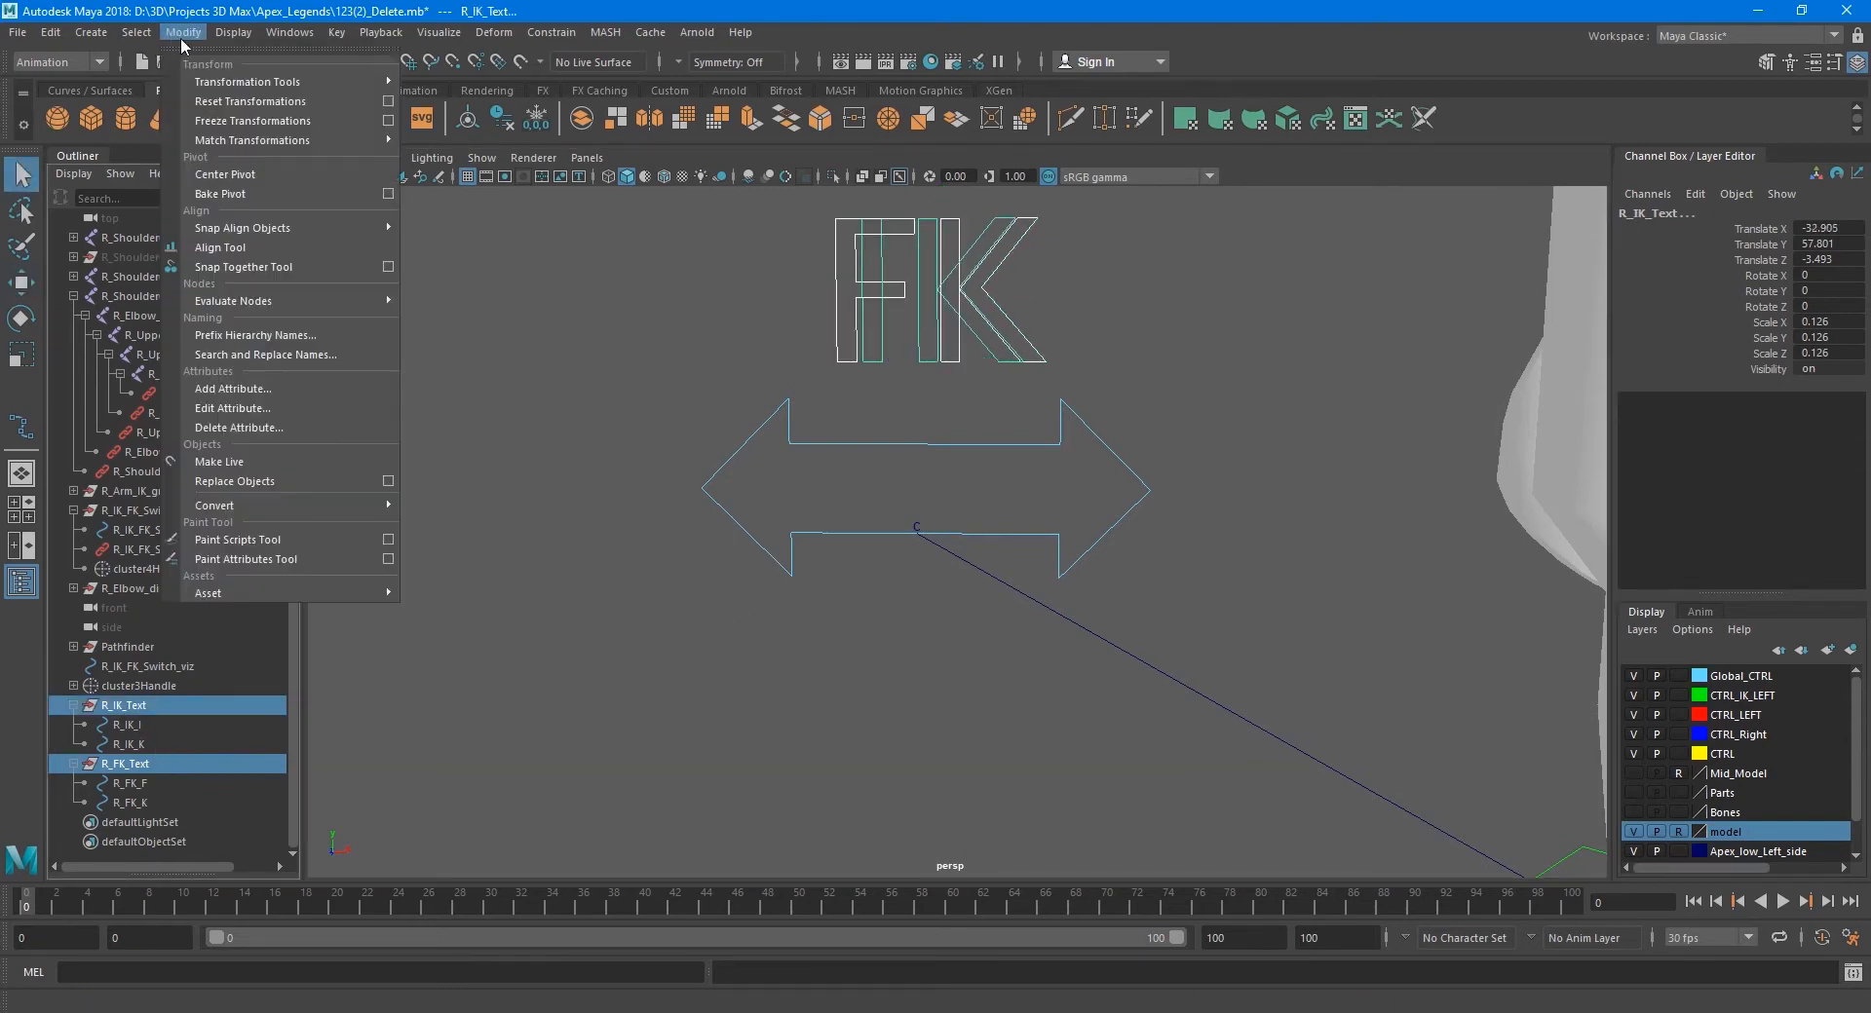
left_click(230, 121)
scroll(506, 448, "down", 5)
left_click_drag(506, 448, 934, 701, "alt")
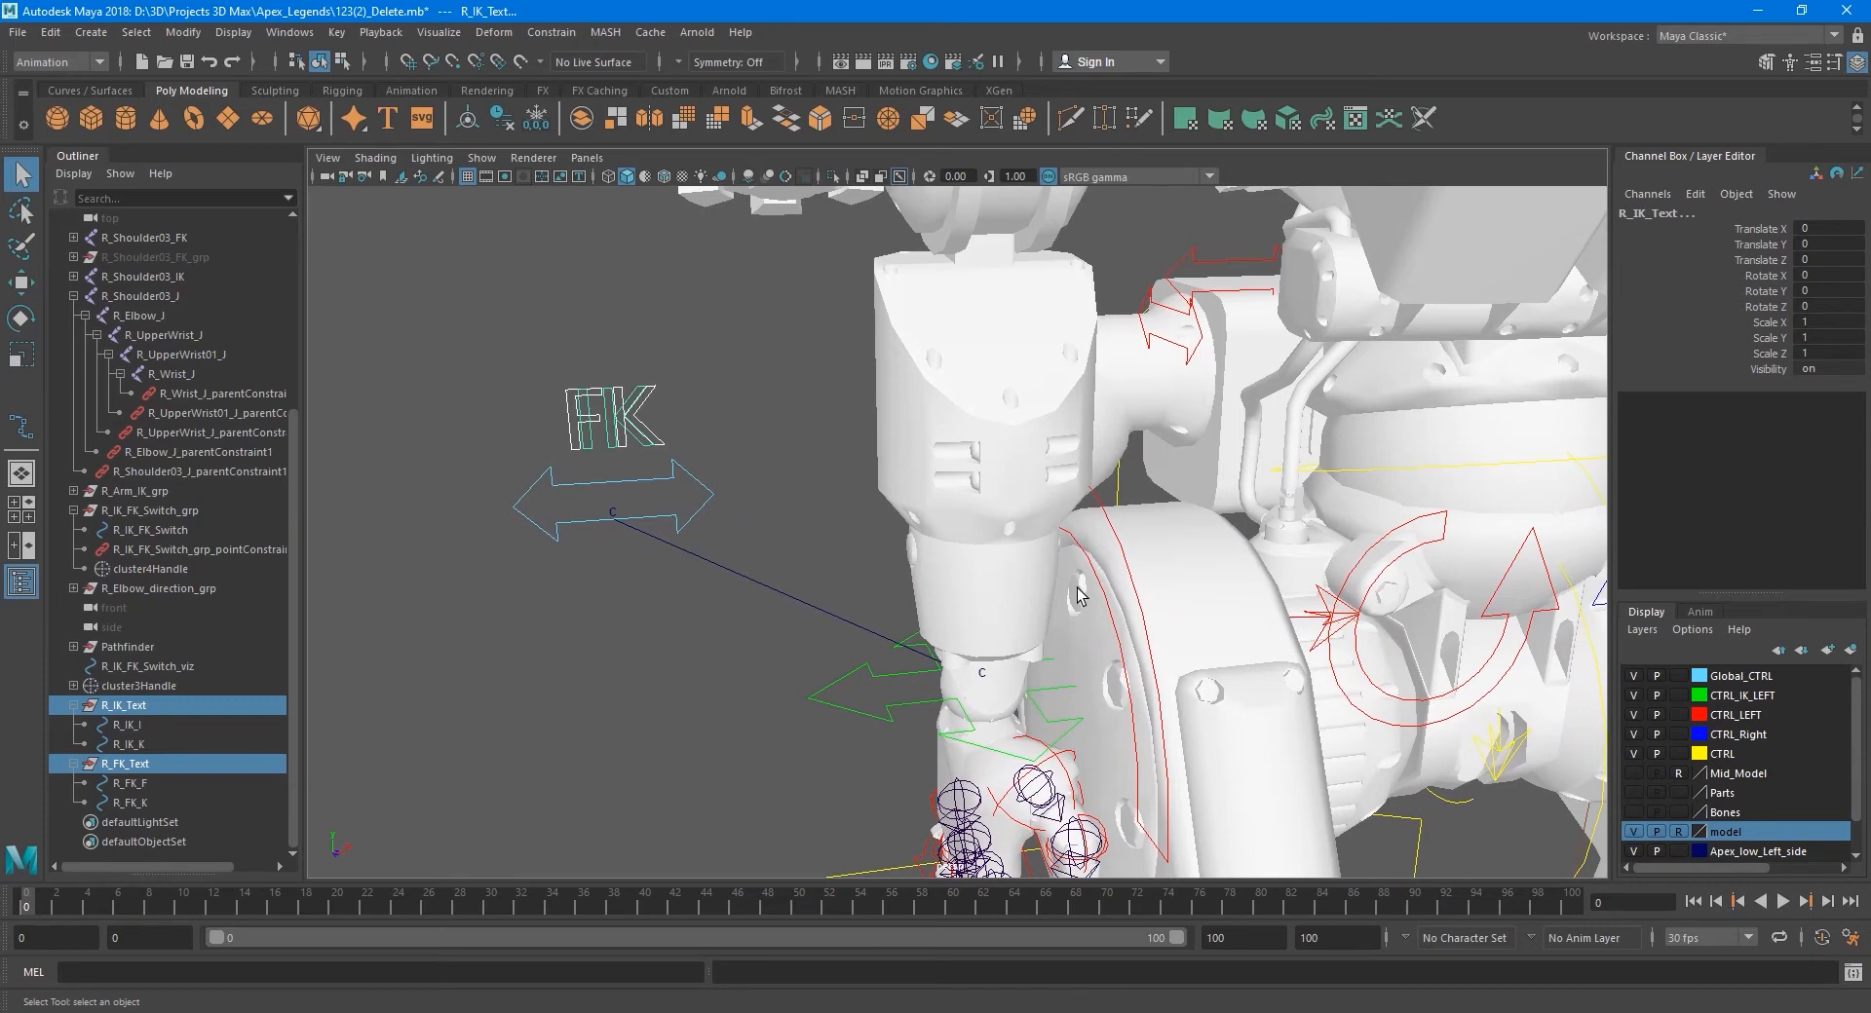
left_click_drag(916, 609, 996, 545, "alt")
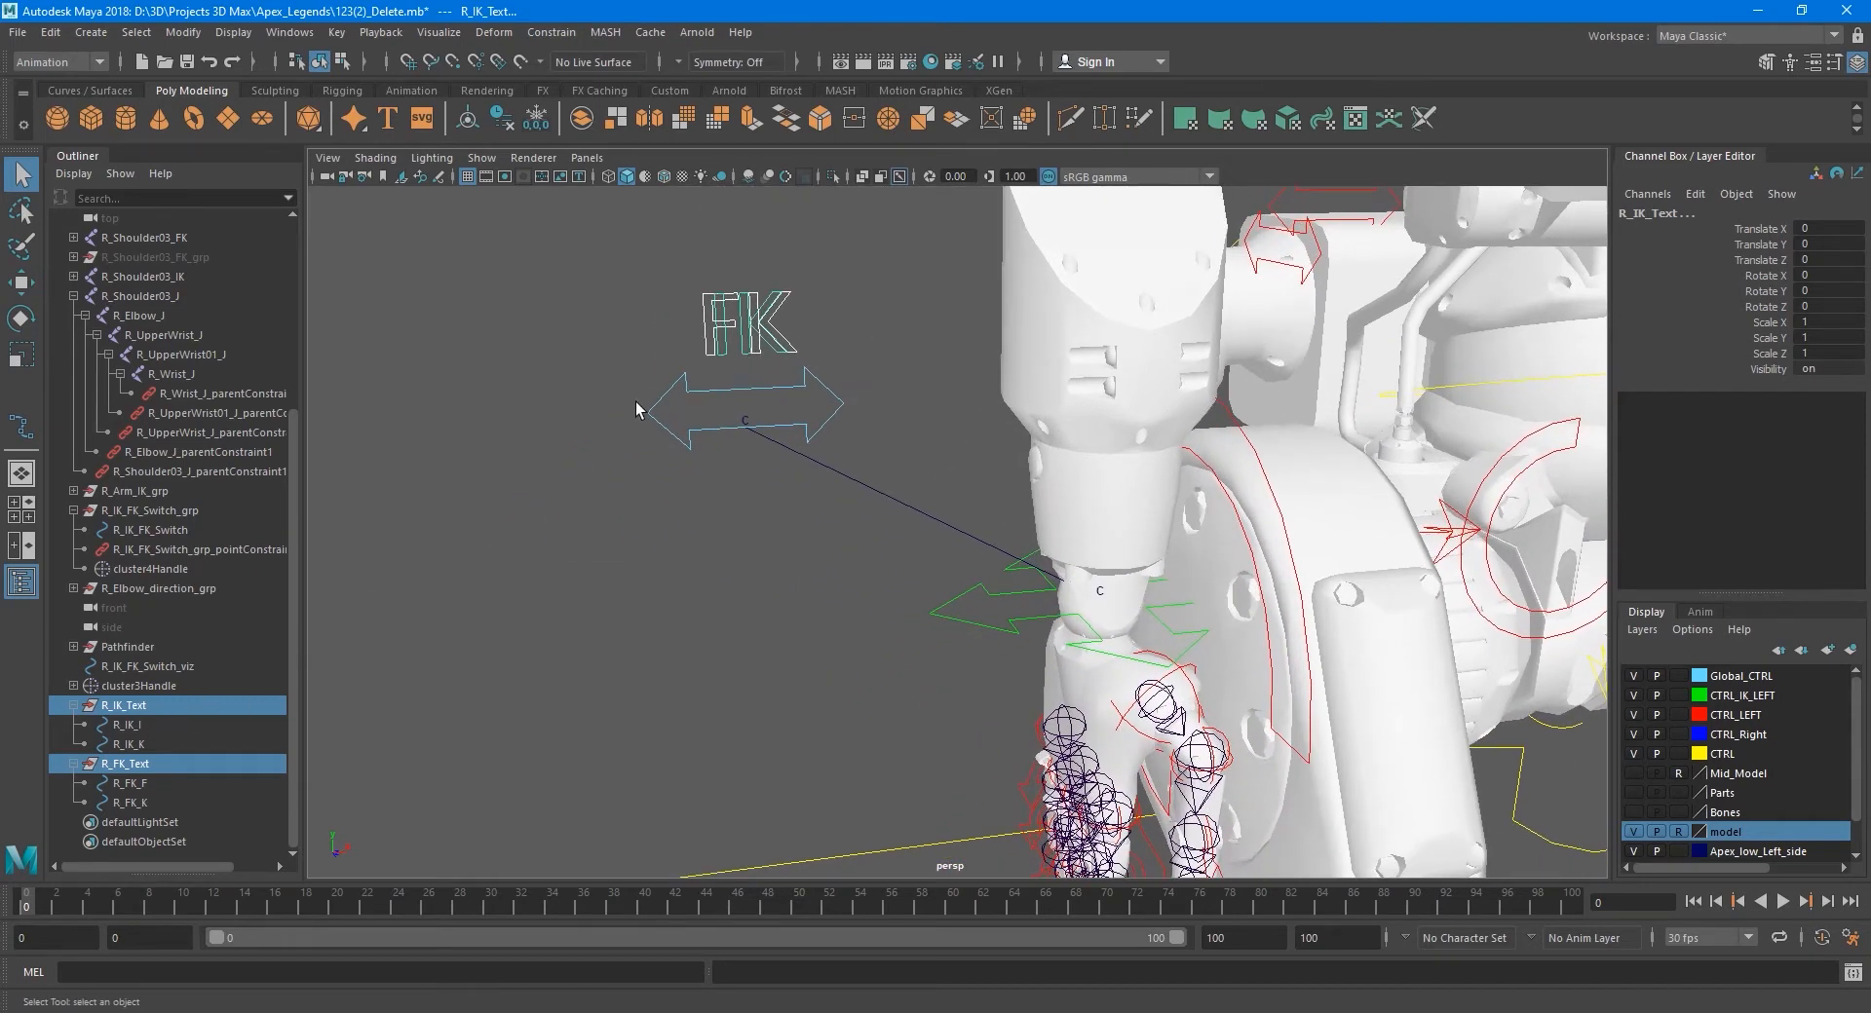
- Parent the R_IK_Text and R_FK_Text groups under R_IK_FK_Switch_grp
left_click(685, 394)
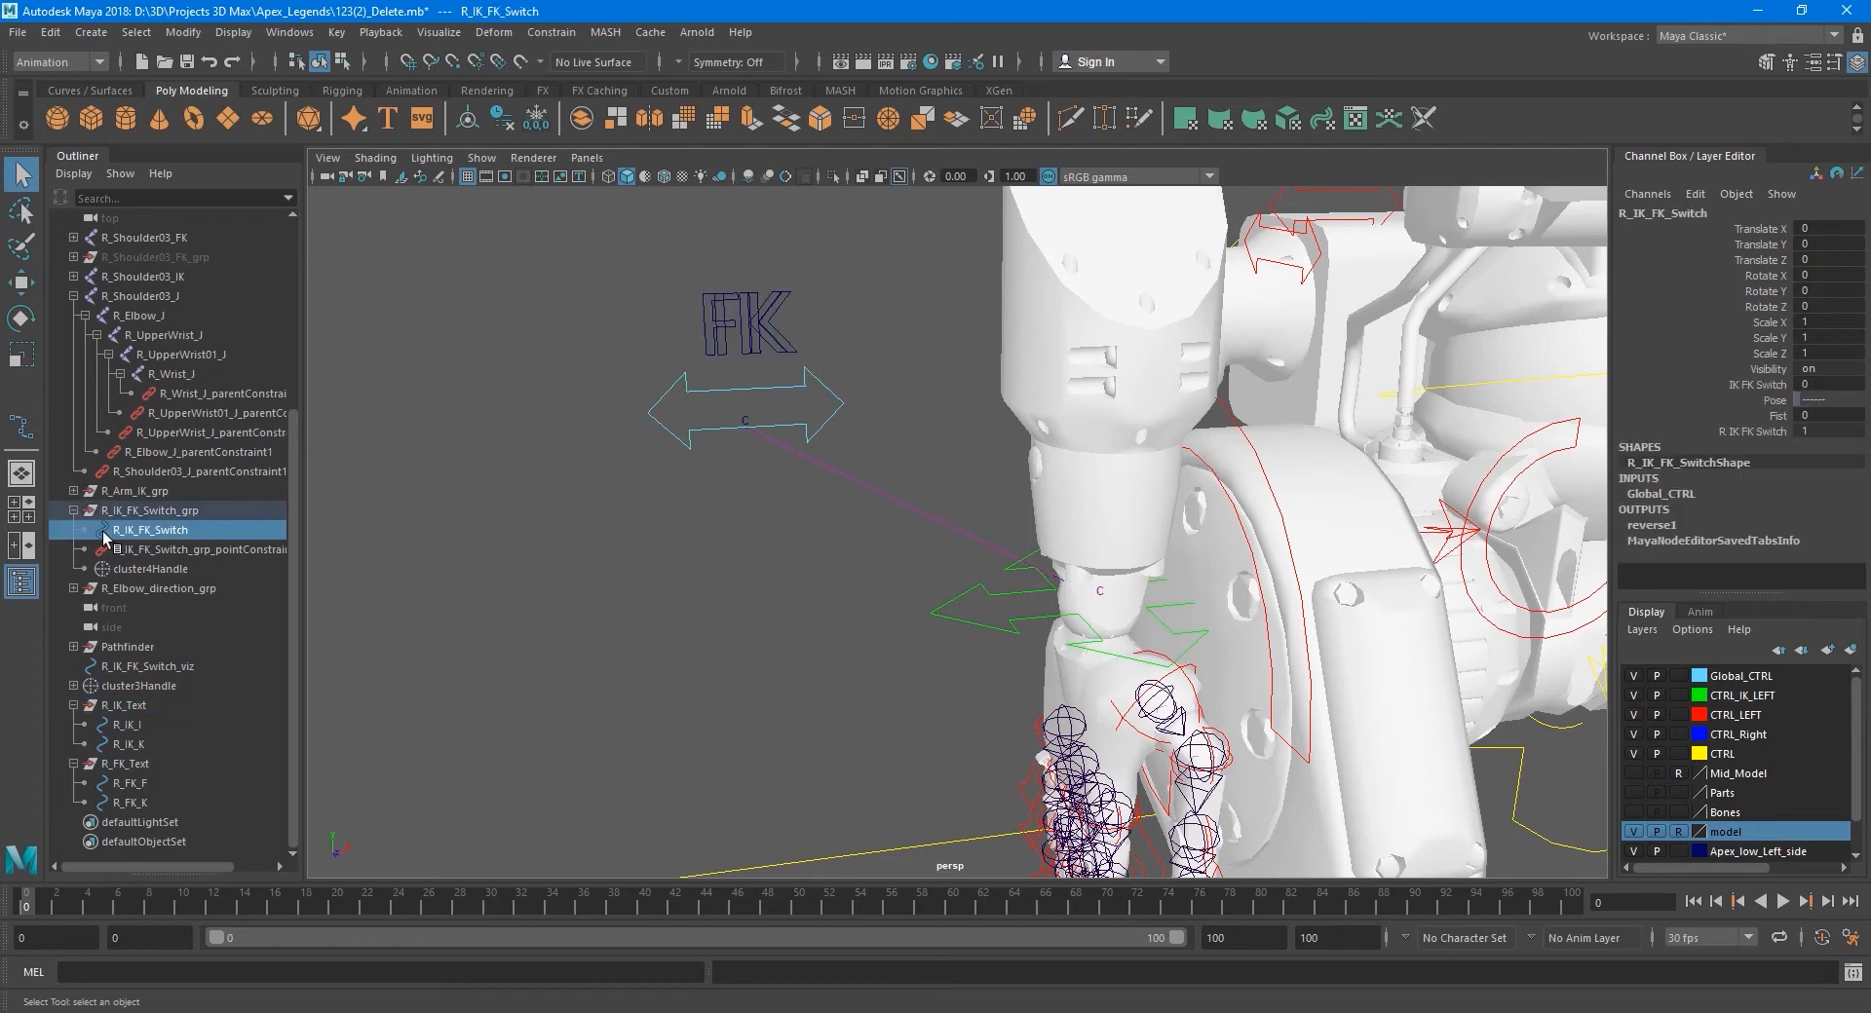
left_click(127, 511)
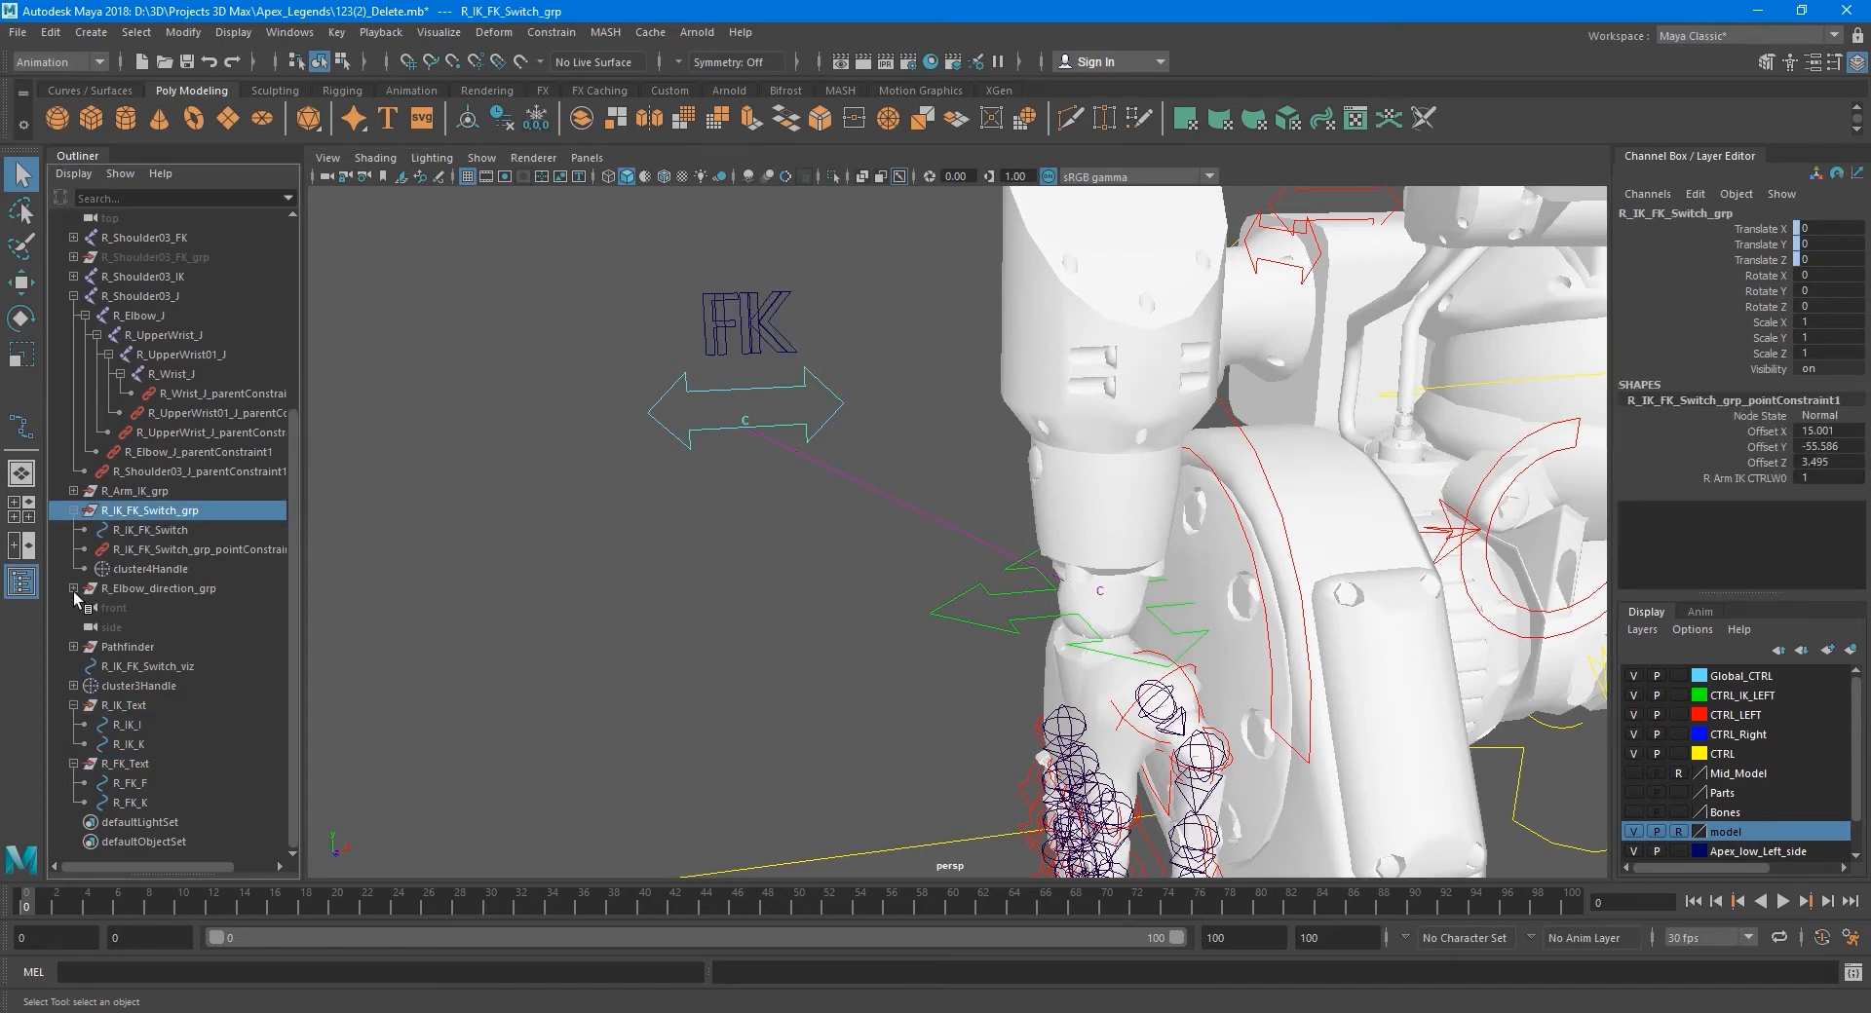
left_click(74, 705)
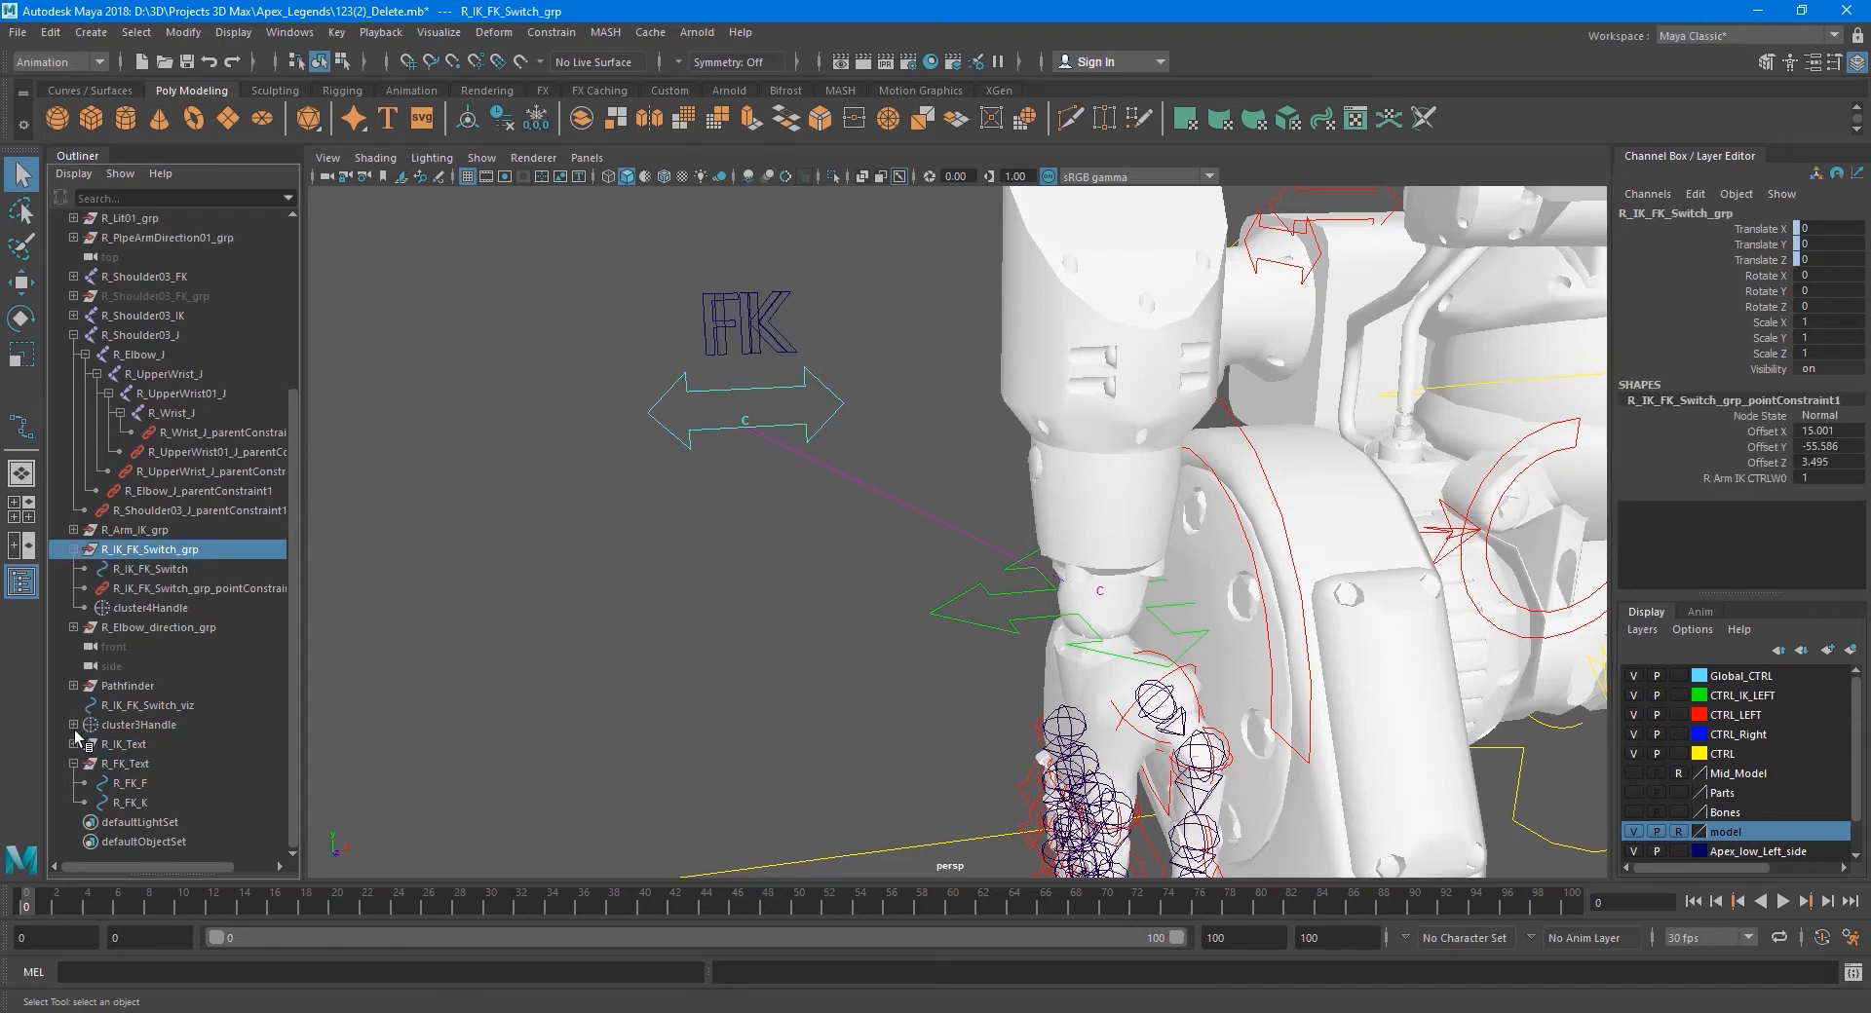
left_click(75, 764)
left_click(129, 784)
left_click(132, 803, "shift")
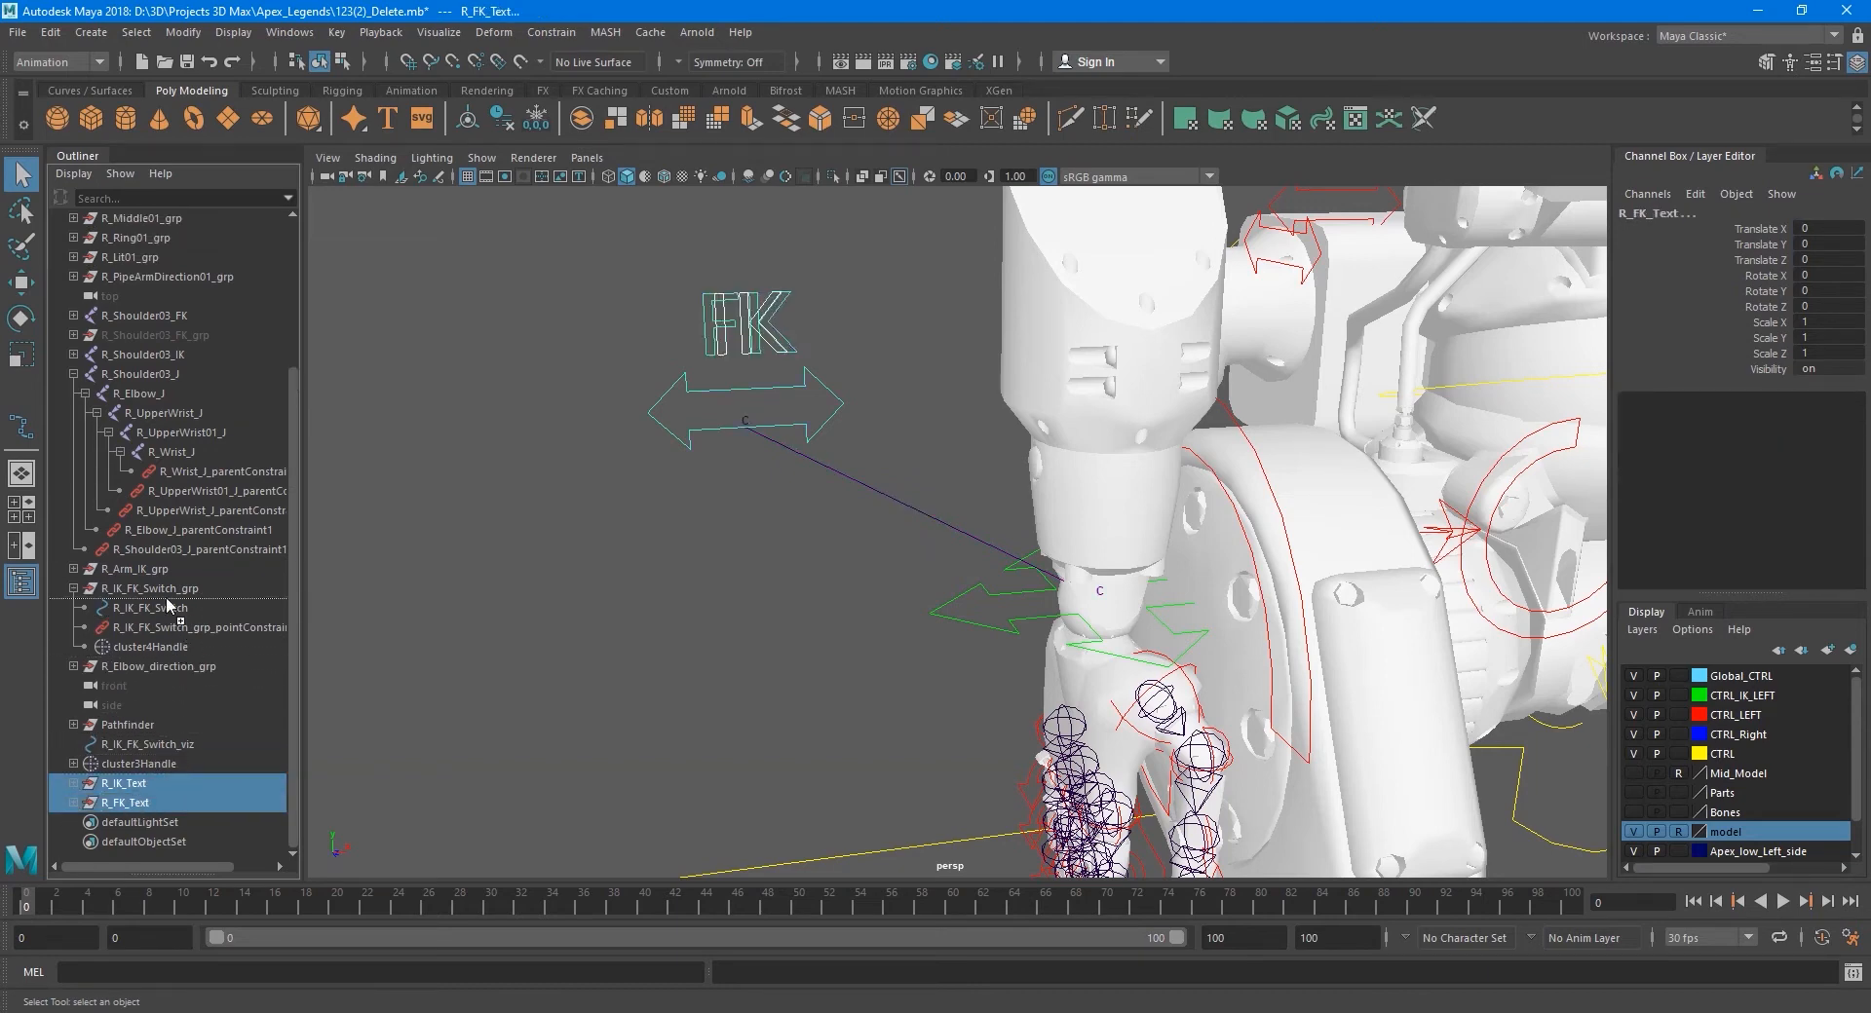
middle_click_drag(156, 592, 156, 592)
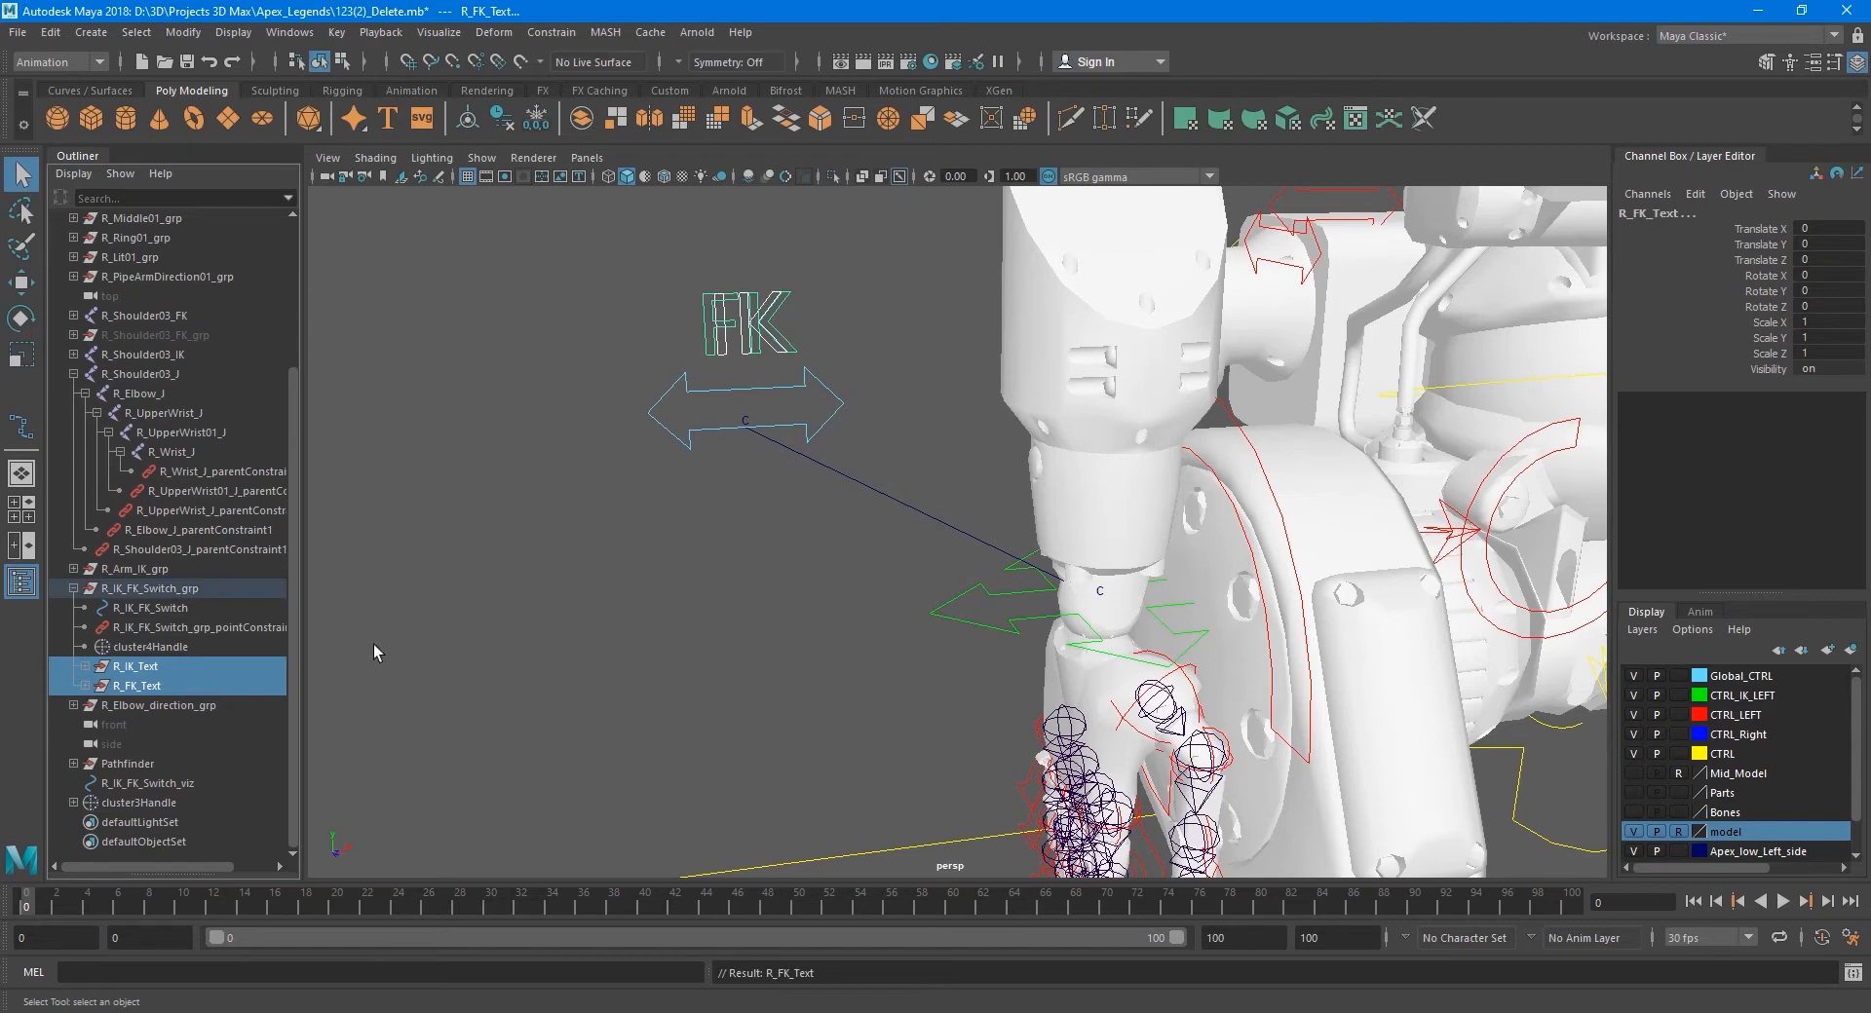
- Open the Node Editor and remove the upper network's constraint and group nodes from the graph, keeping R_IK_FK_Switch and reverse1
left_click_drag(682, 519, 903, 588, "alt")
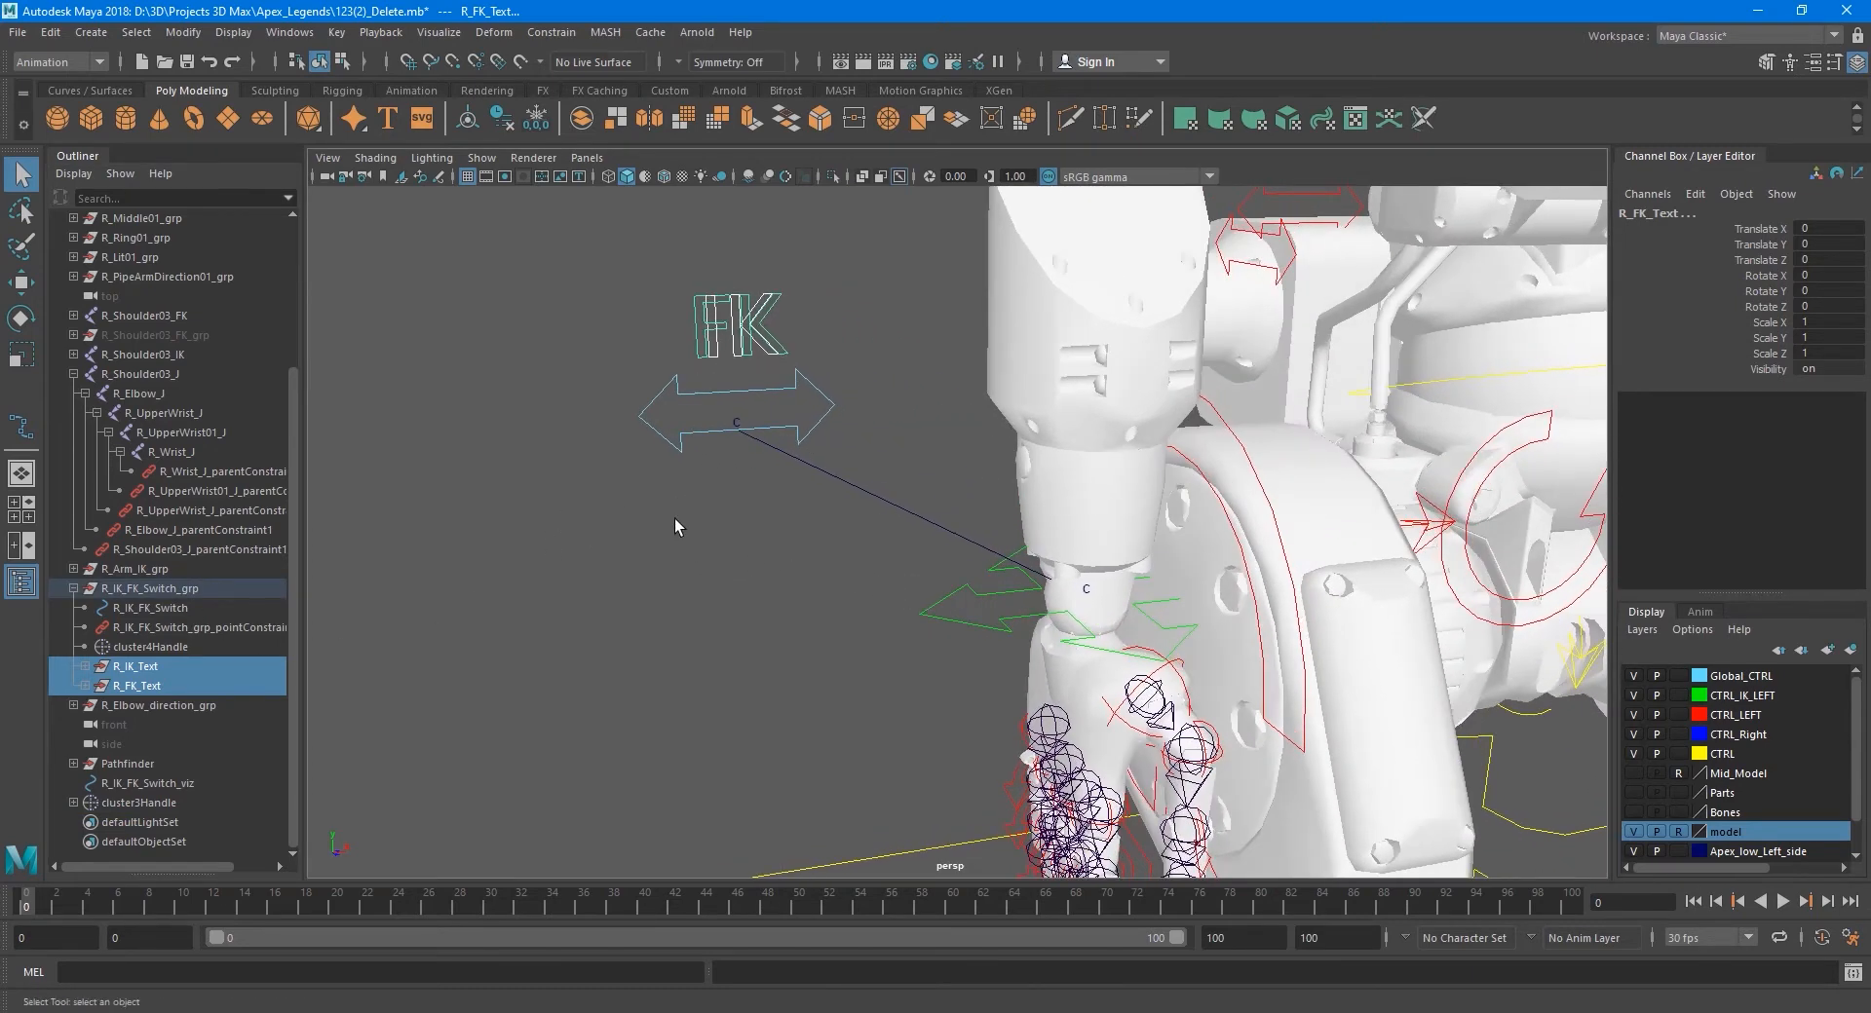
left_click_drag(675, 519, 833, 543, "alt")
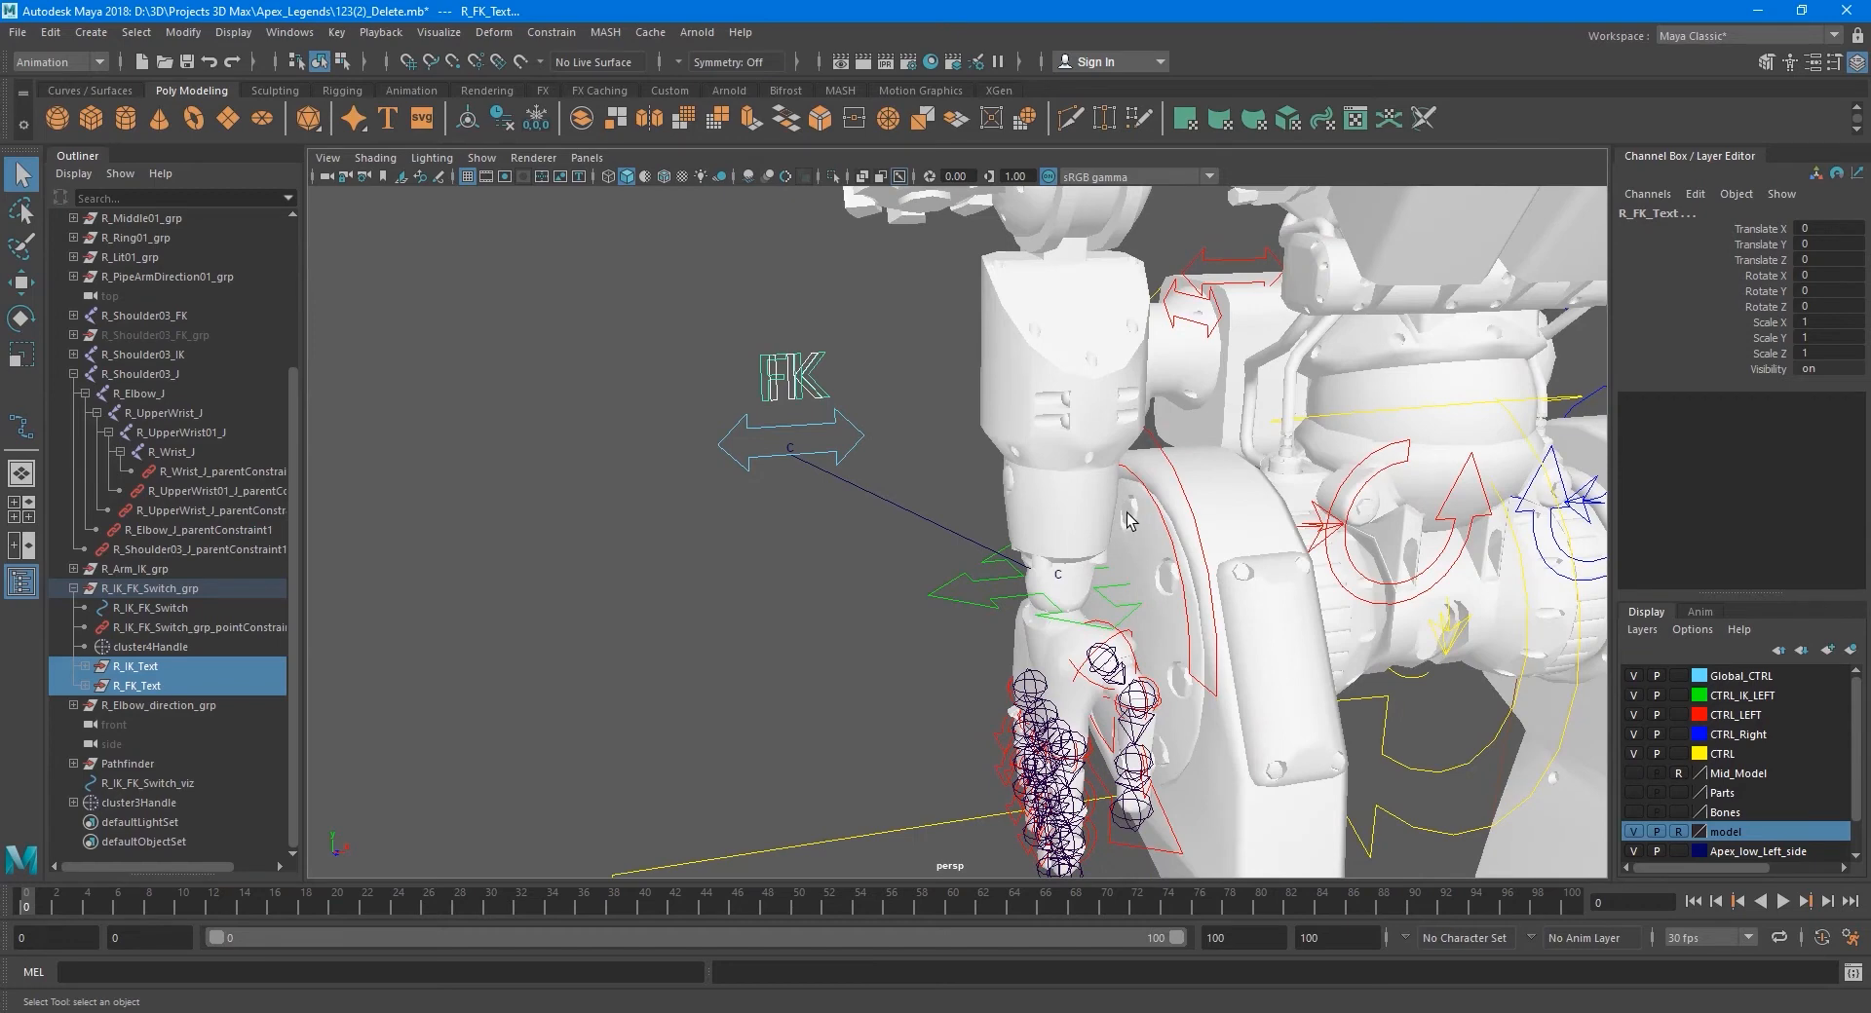
left_click_drag(1128, 521, 1097, 531, "alt")
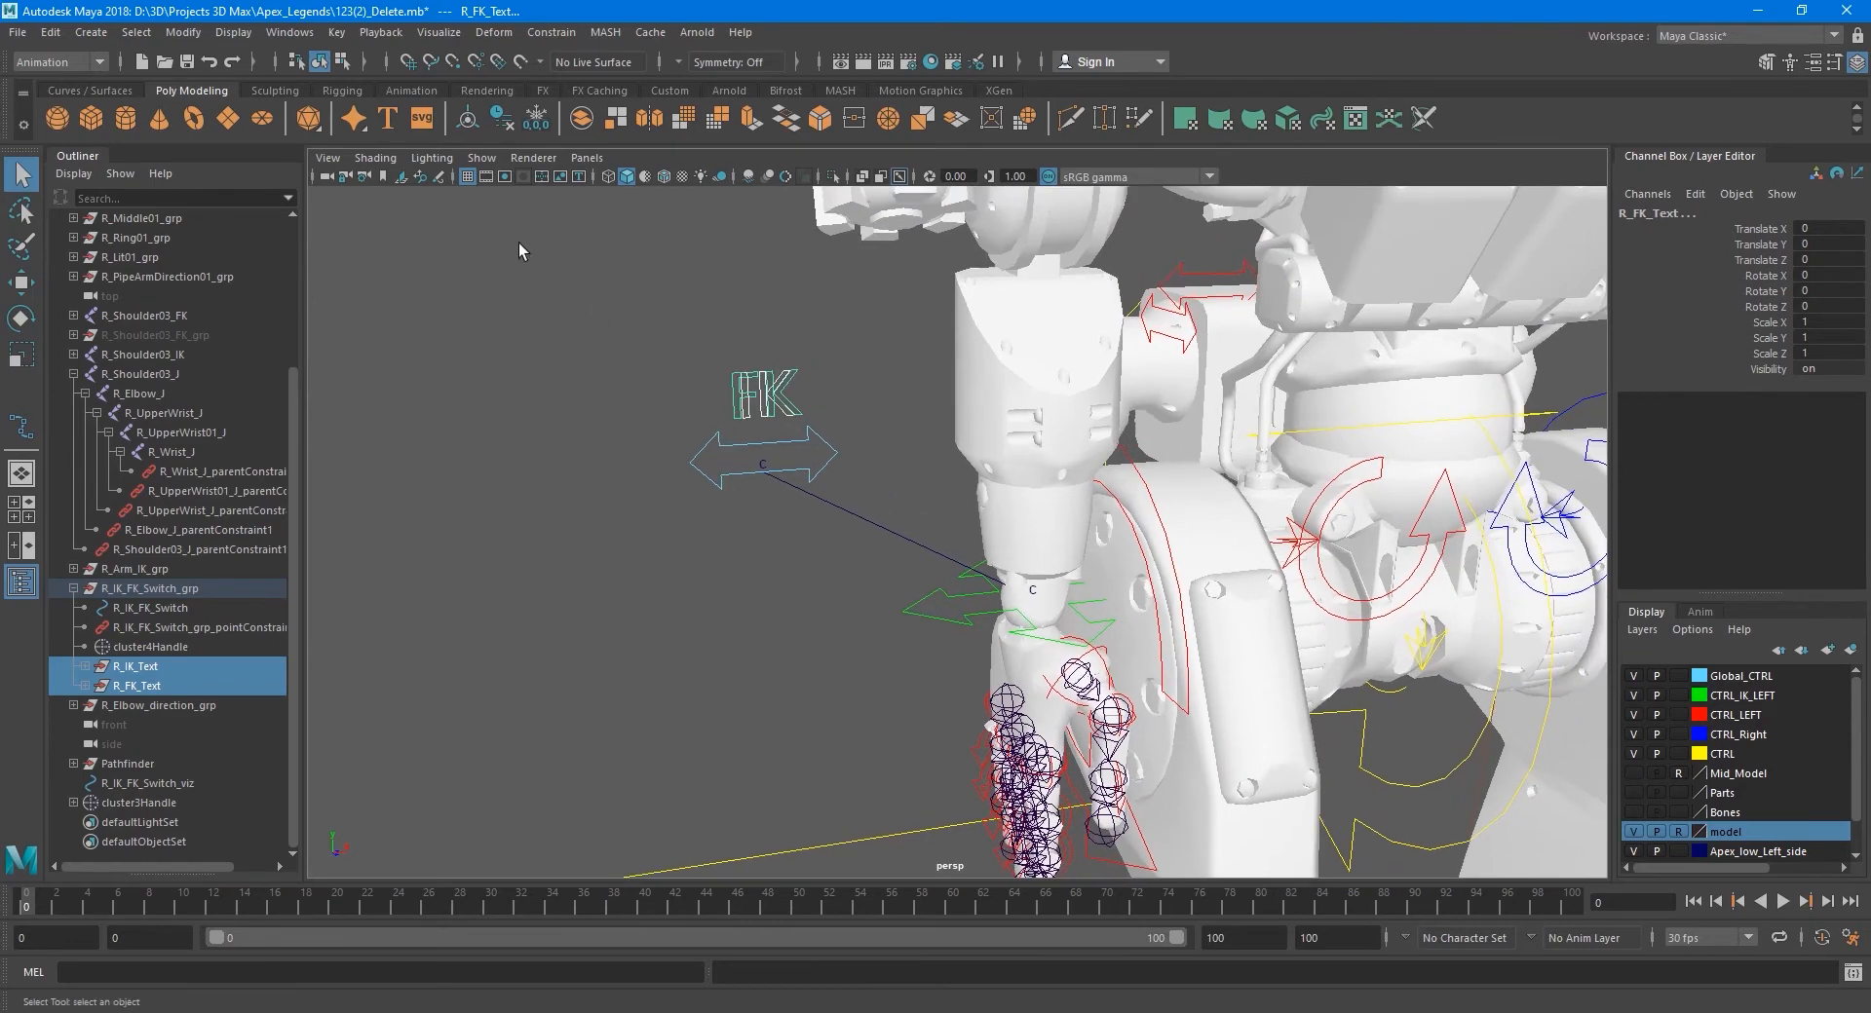
left_click(224, 37)
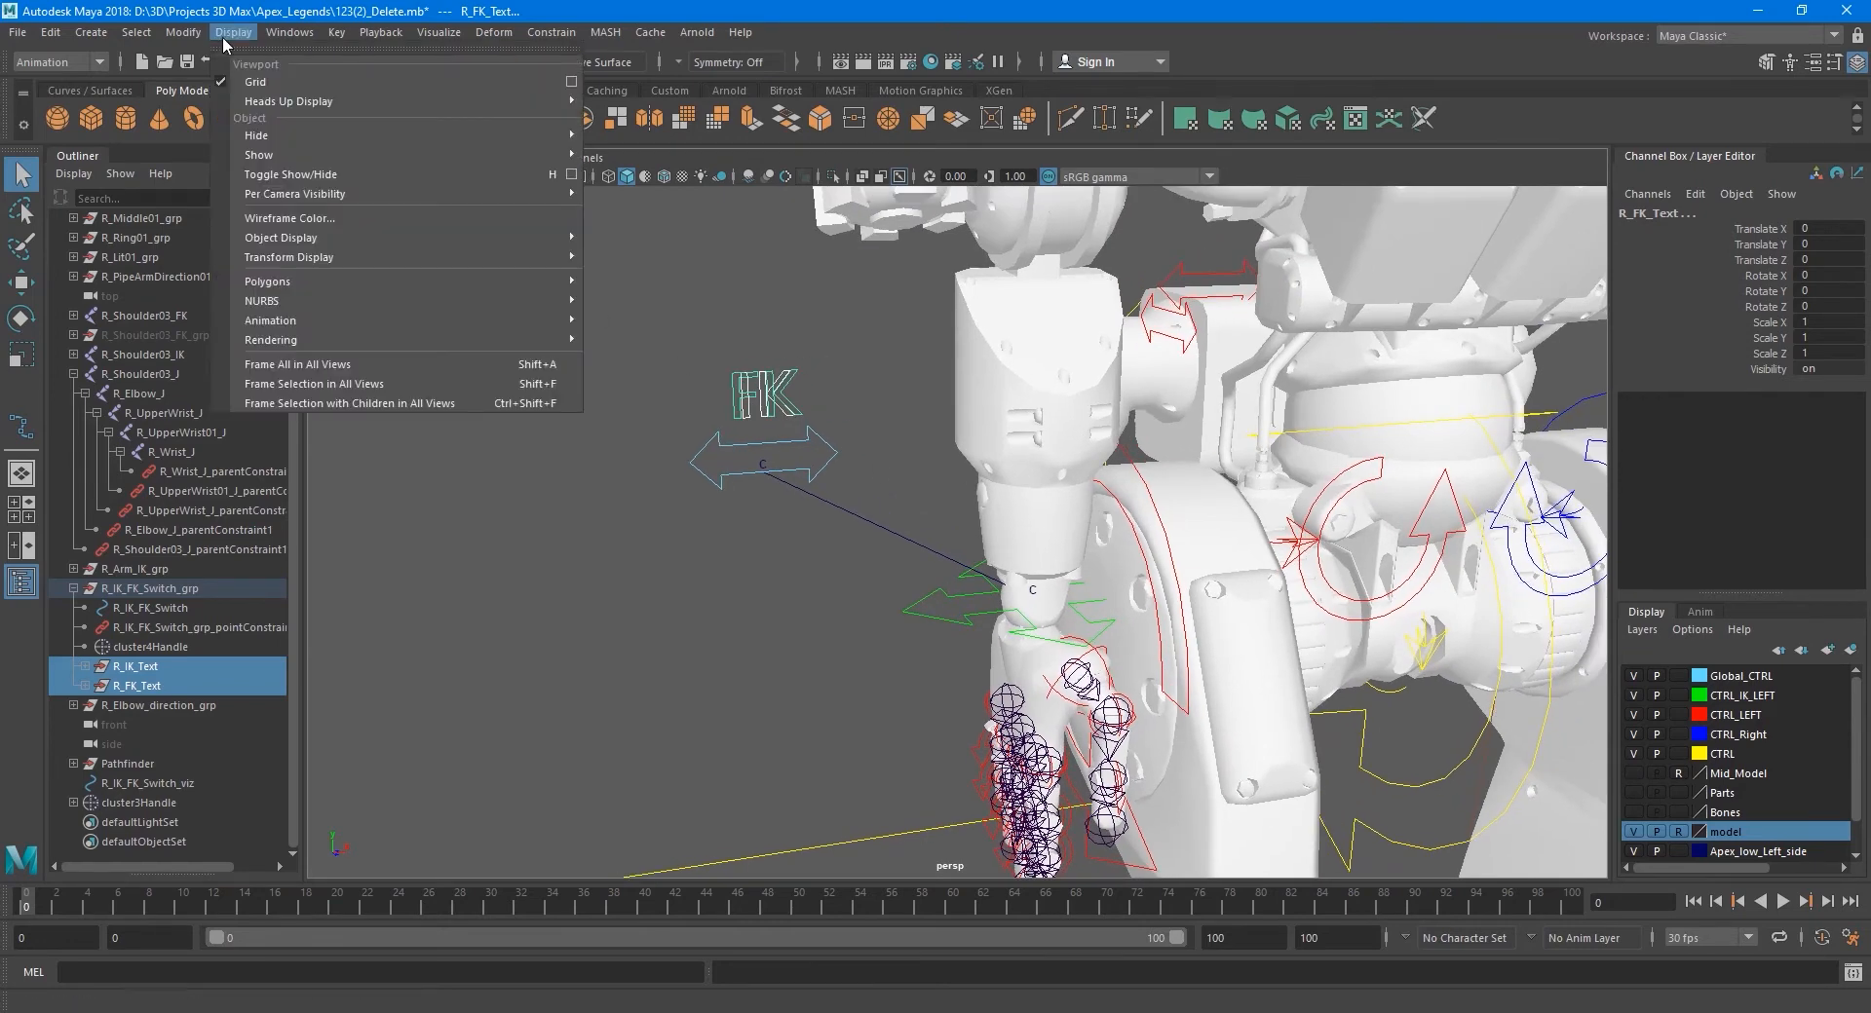
mouse_move(190, 39)
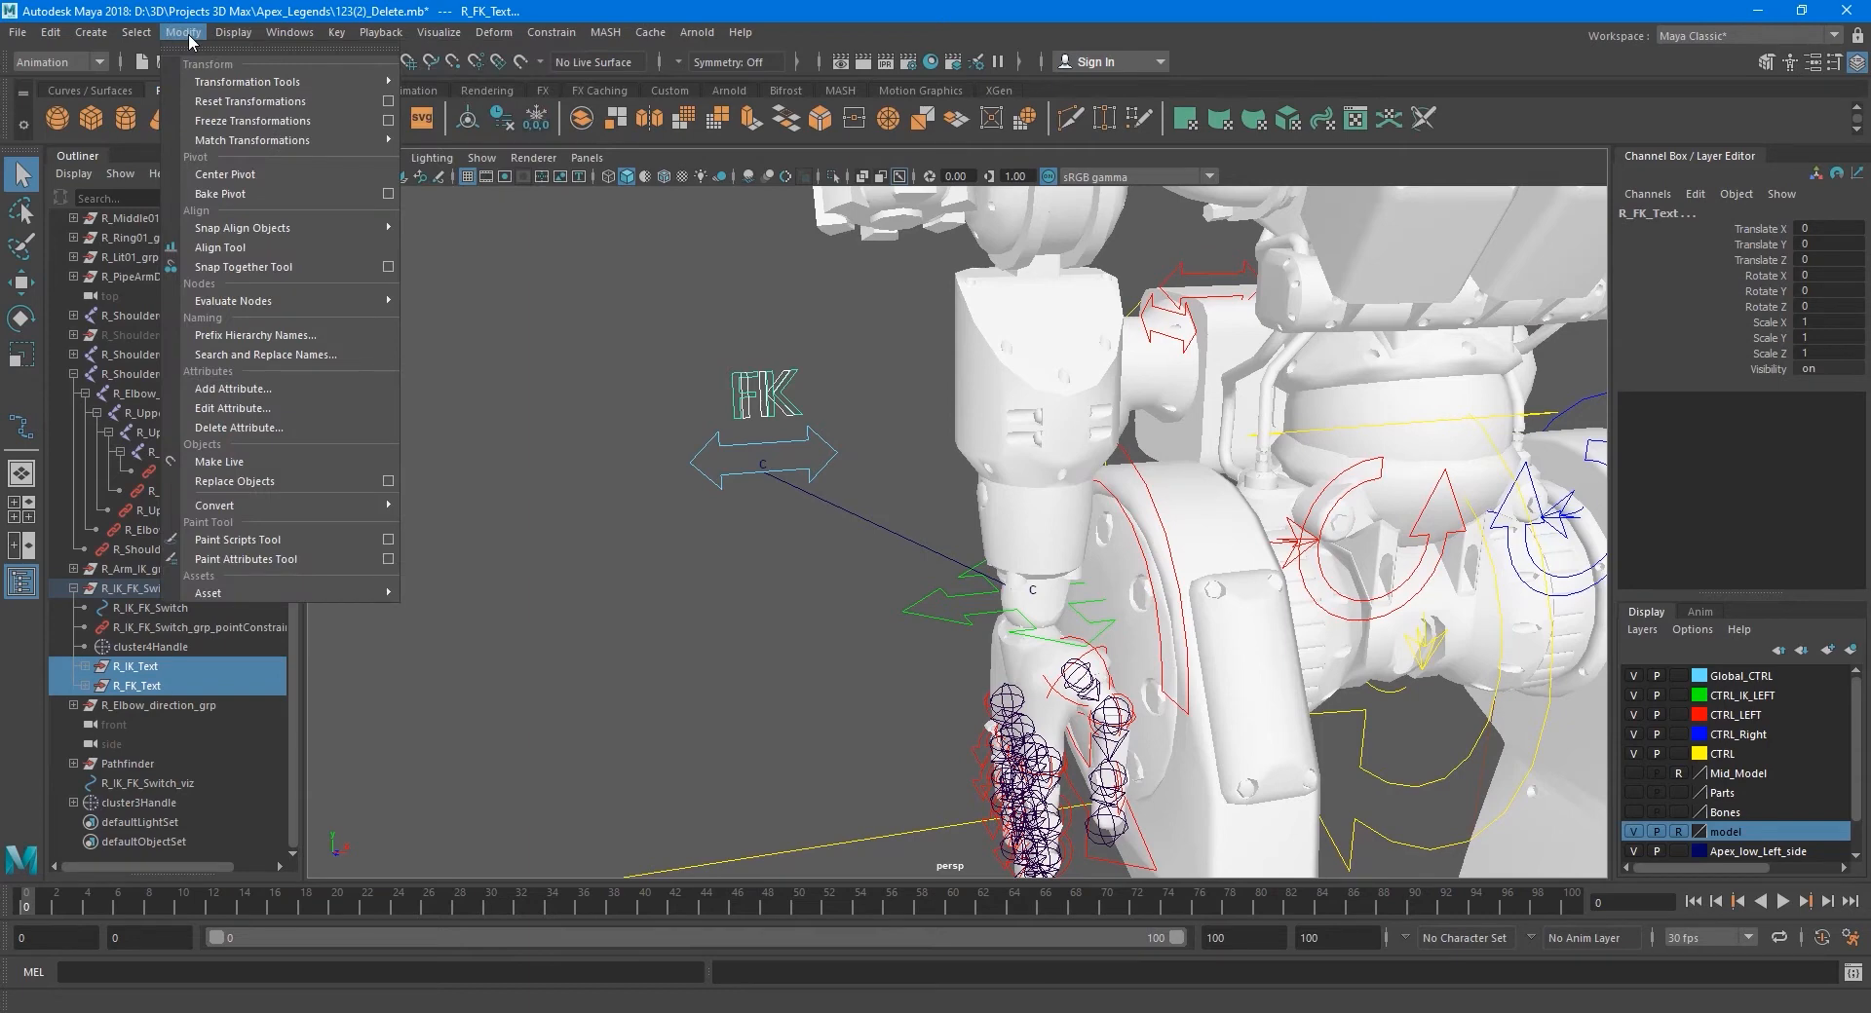
mouse_move(274, 37)
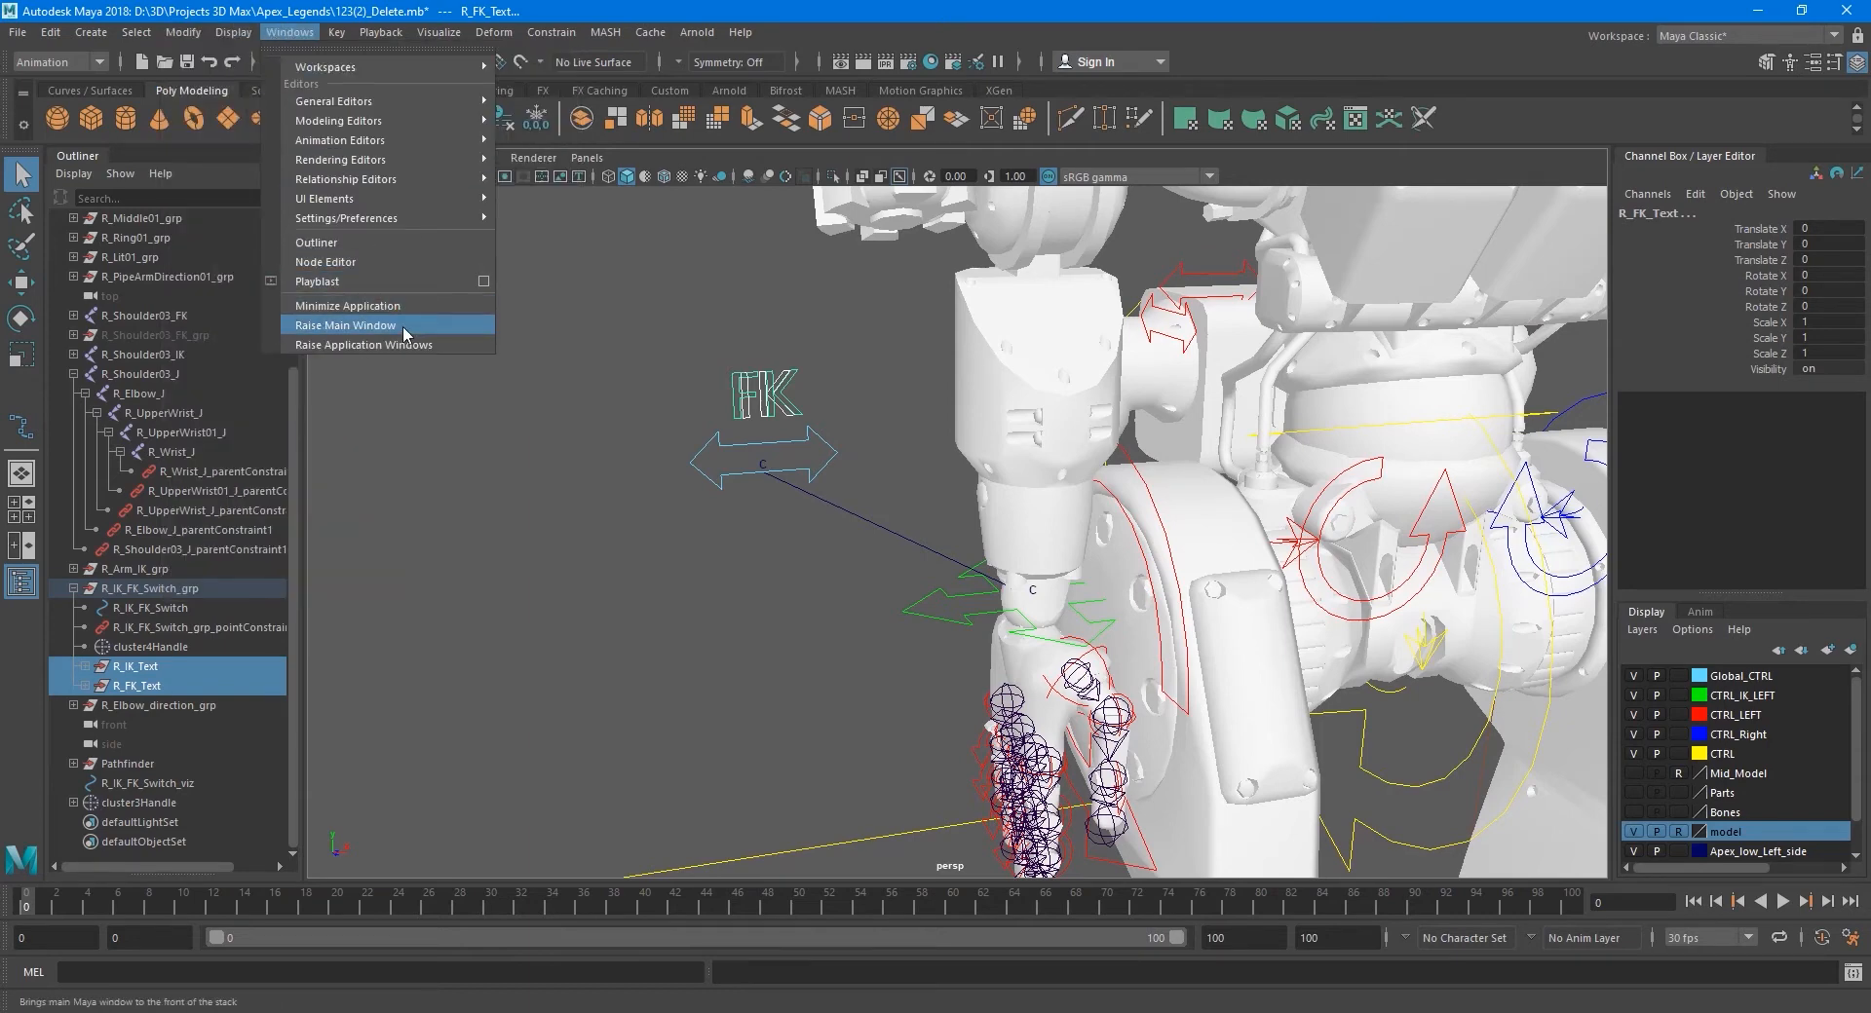
left_click(326, 262)
scroll(698, 498, "down", 4)
middle_click_drag(703, 427, 718, 478, "alt")
scroll(718, 485, "up", 3)
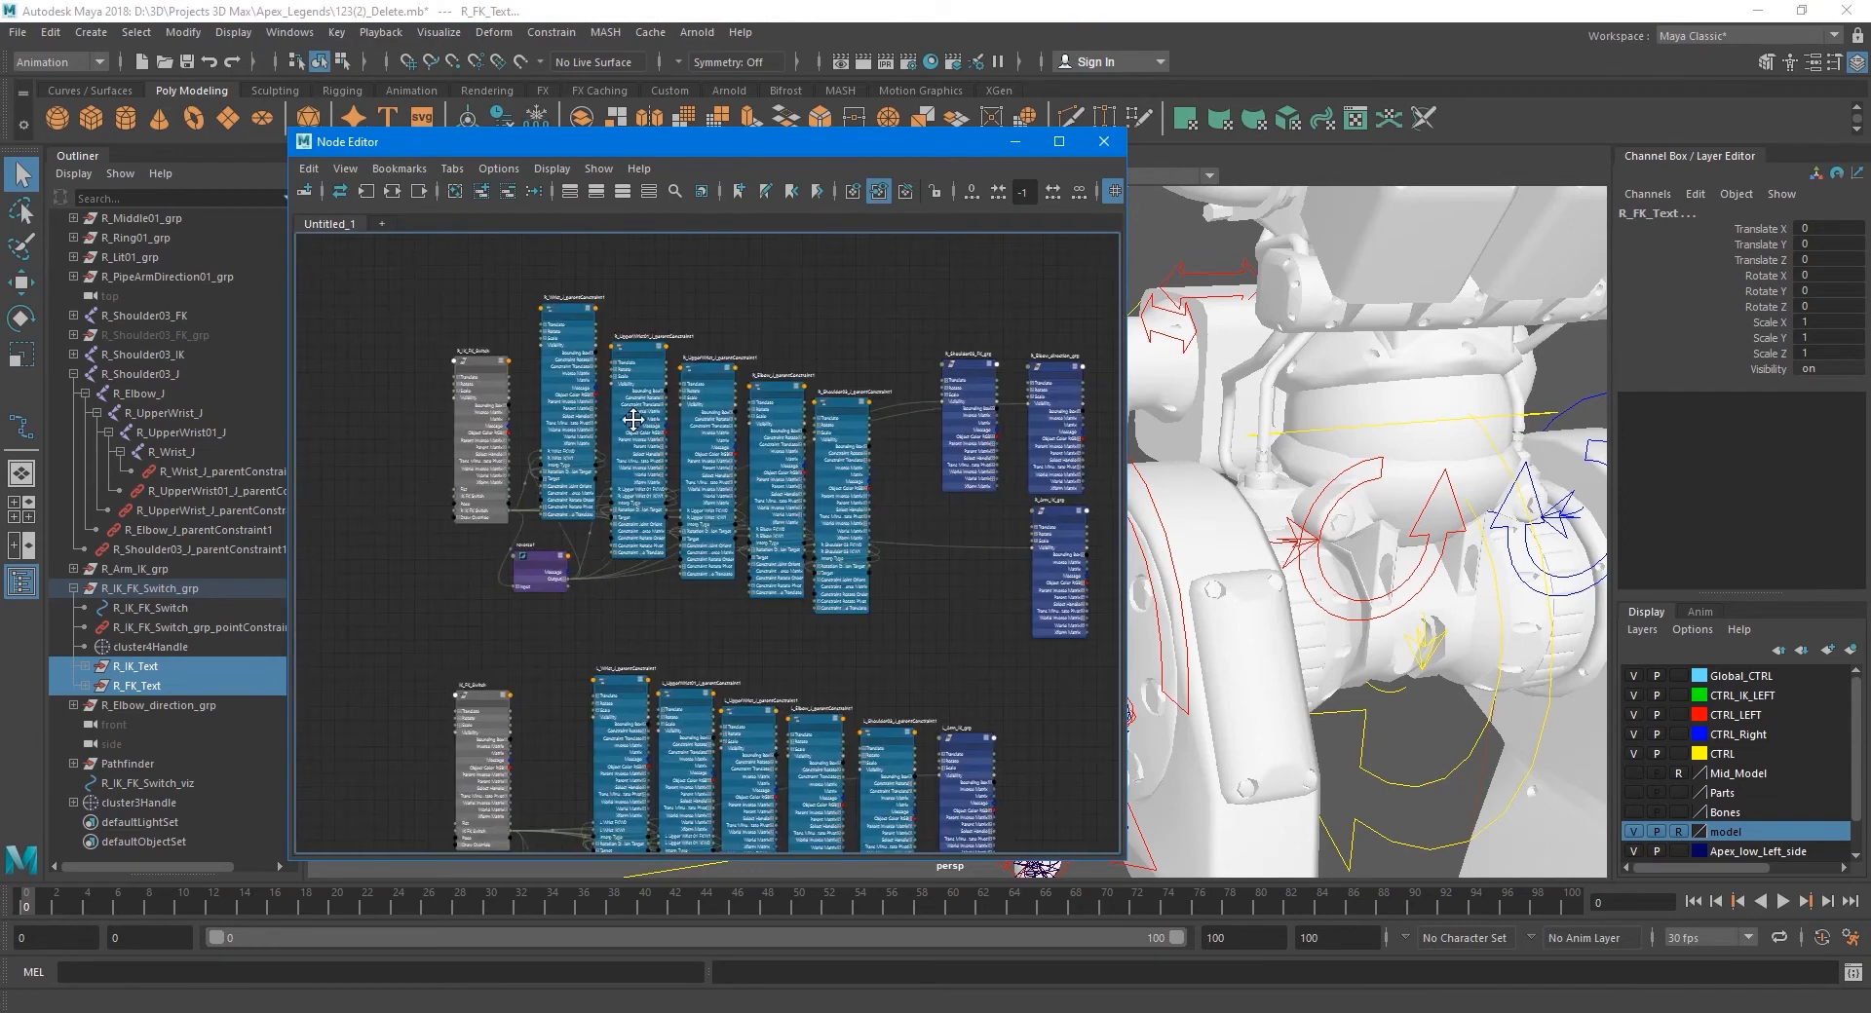
left_click_drag(1057, 257, 527, 532)
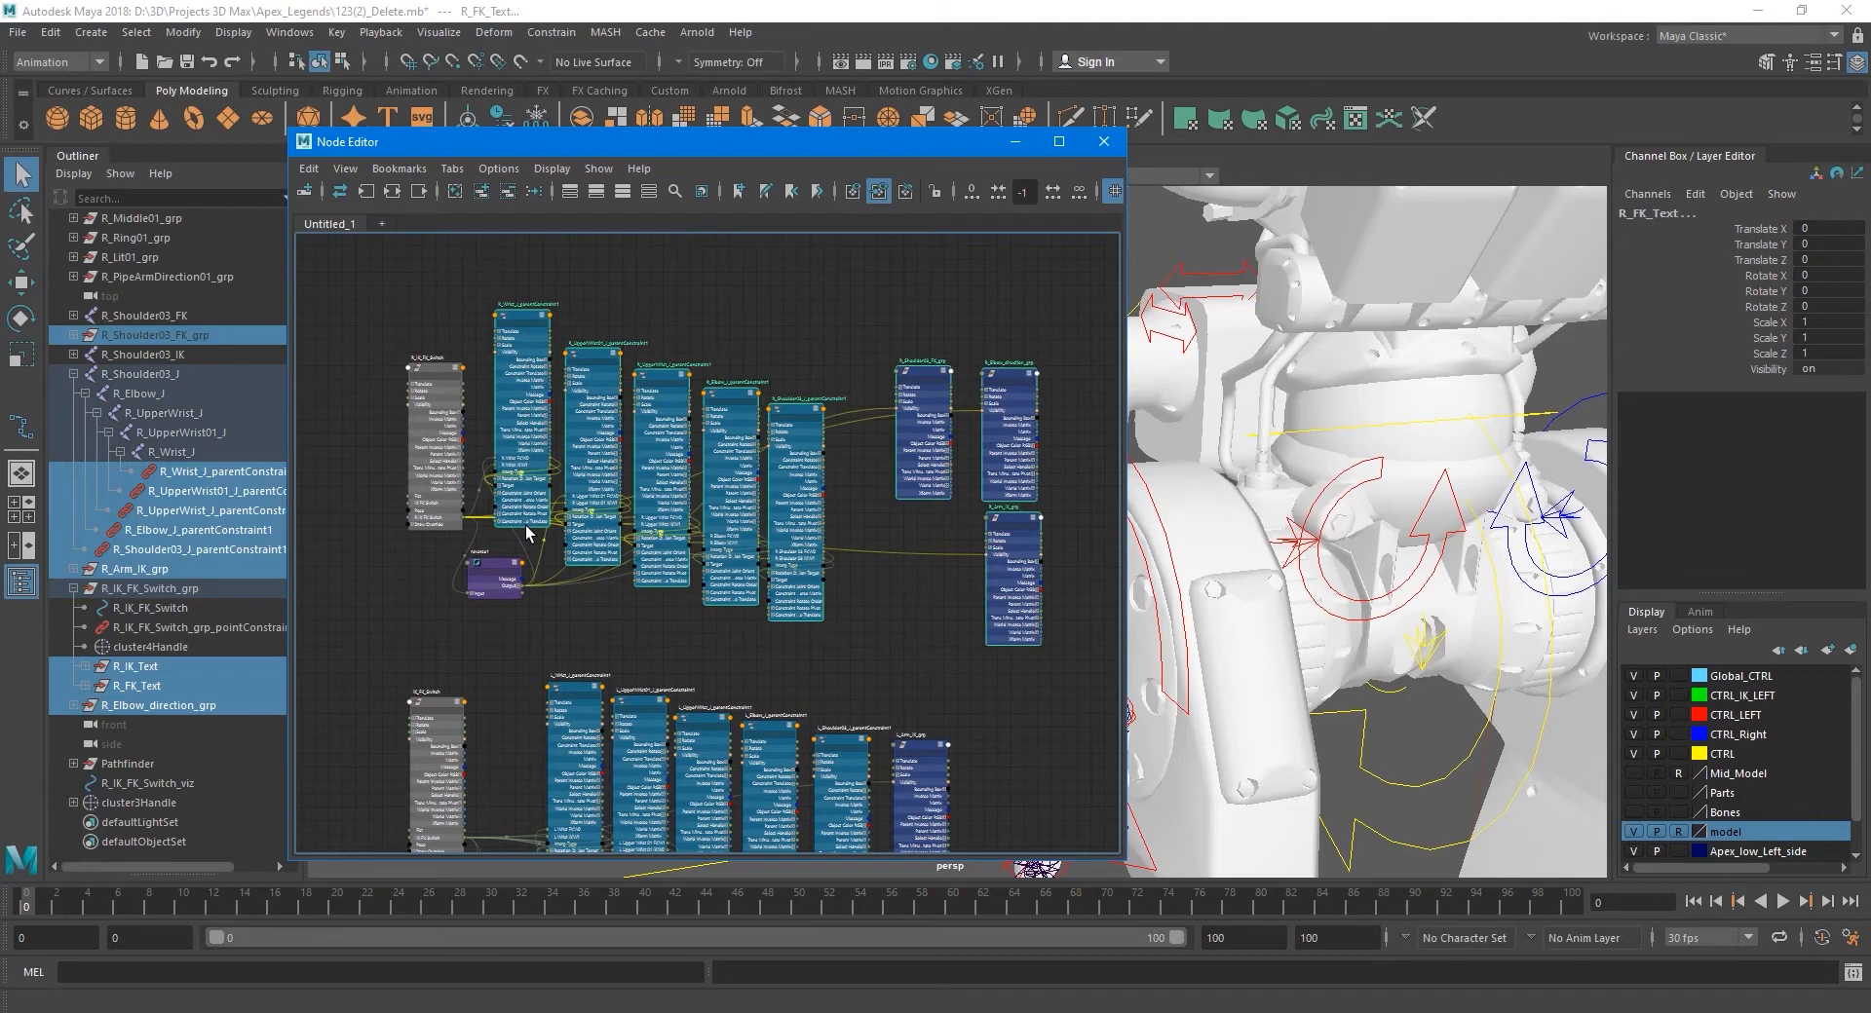
left_click(508, 192)
- Remove the whole lower network from the graph and place the reverse1 node beside the R_IK_FK_Switch node
scroll(731, 389, "down", 3)
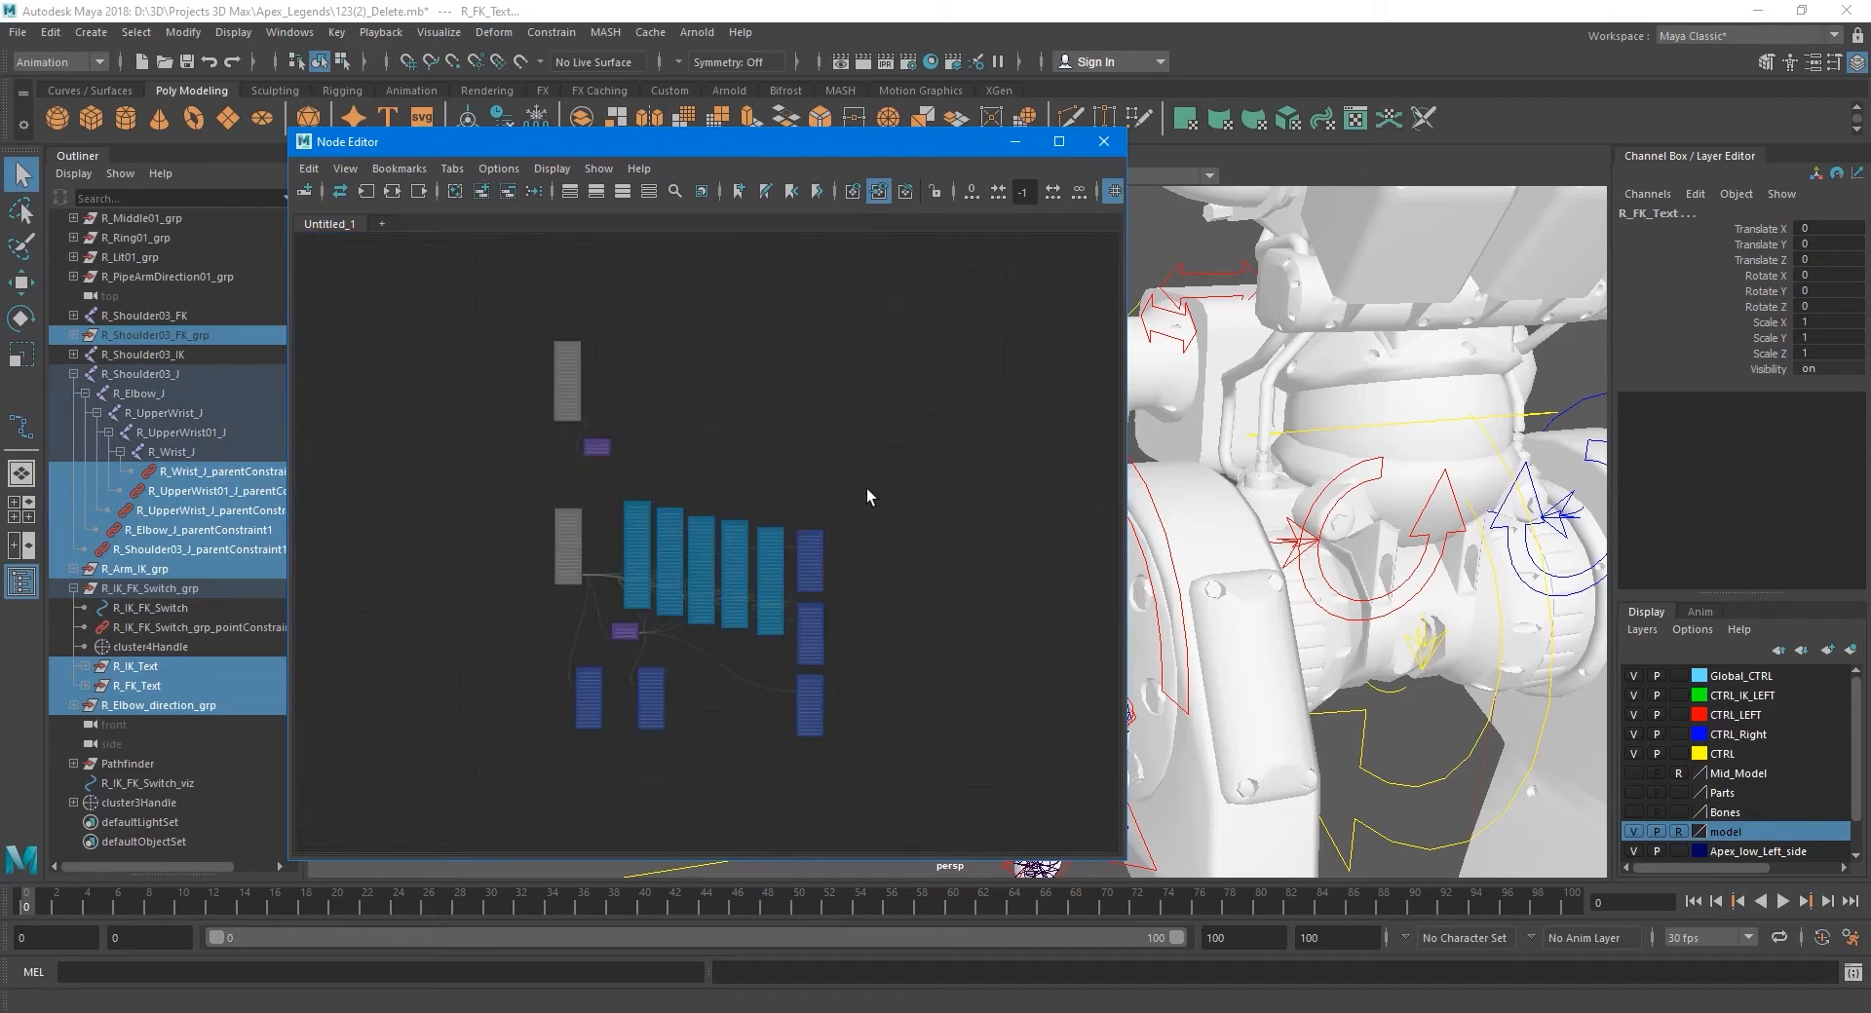
left_click_drag(867, 497, 499, 760)
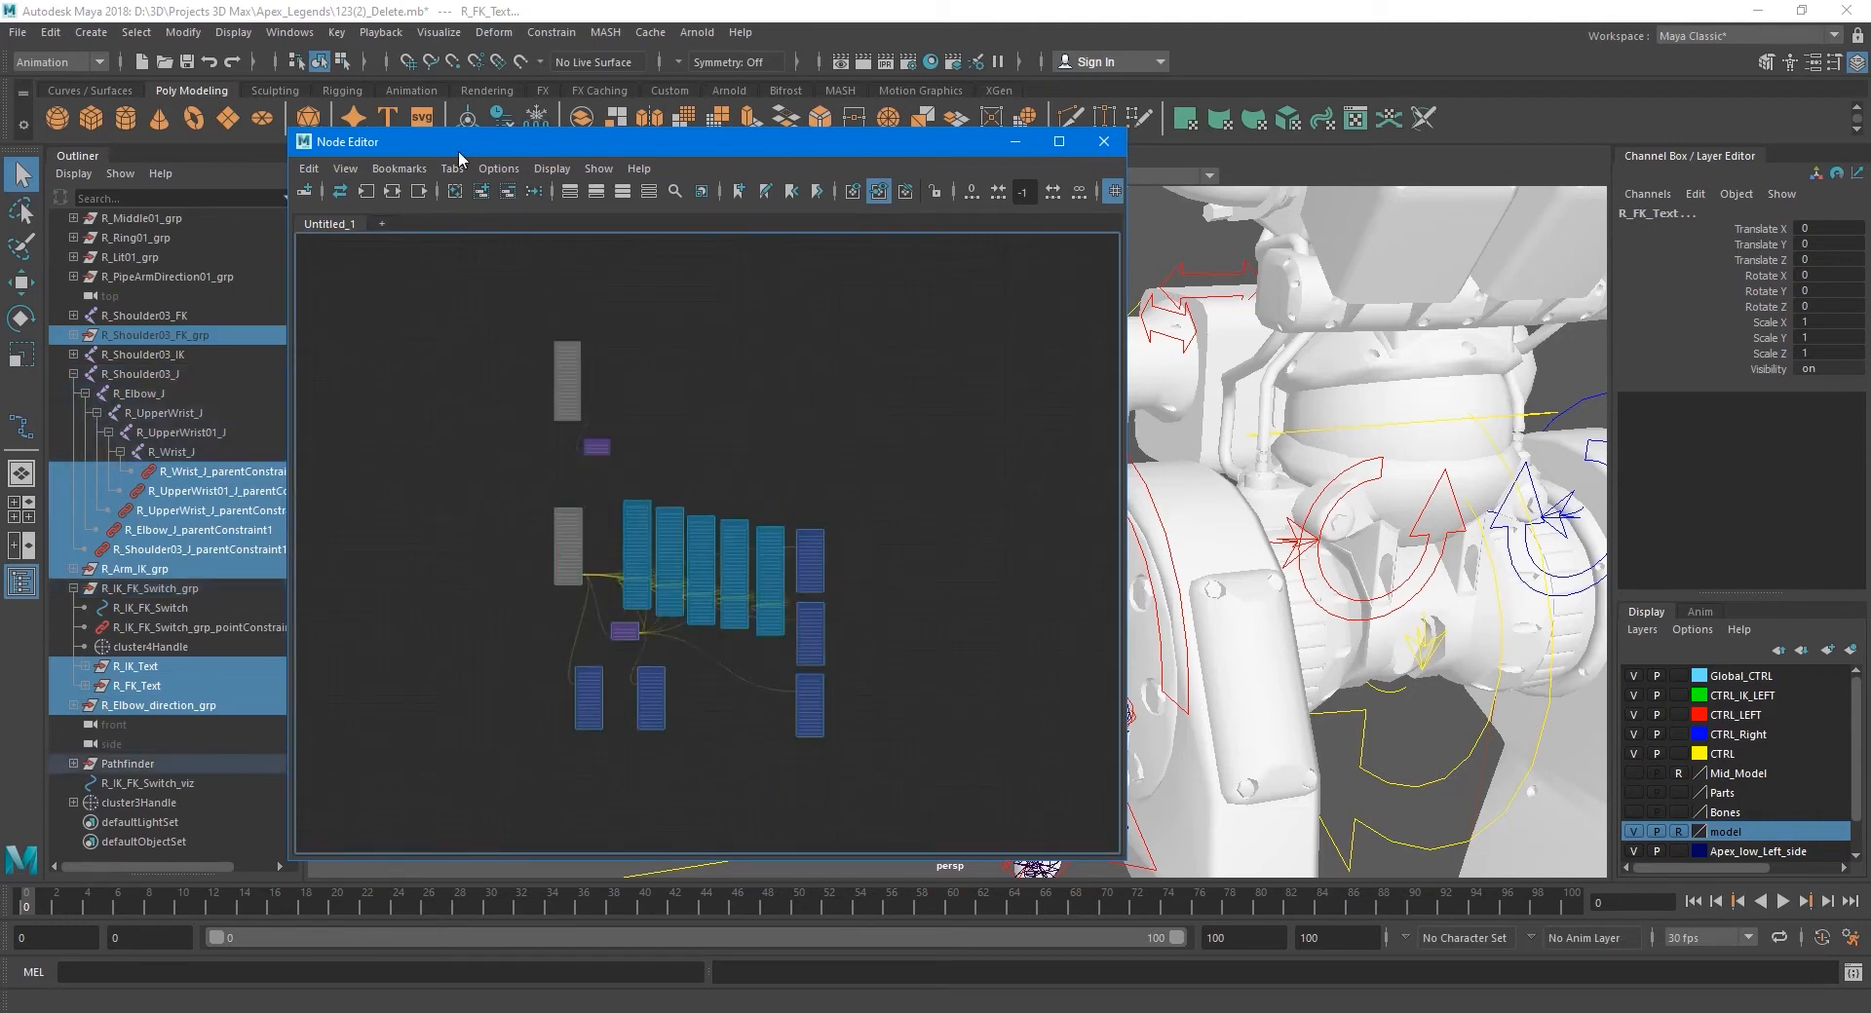
left_click(507, 192)
scroll(561, 409, "up", 5)
middle_click_drag(677, 458, 682, 614)
left_click(738, 745)
left_click_drag(739, 739, 780, 641)
left_click(858, 557)
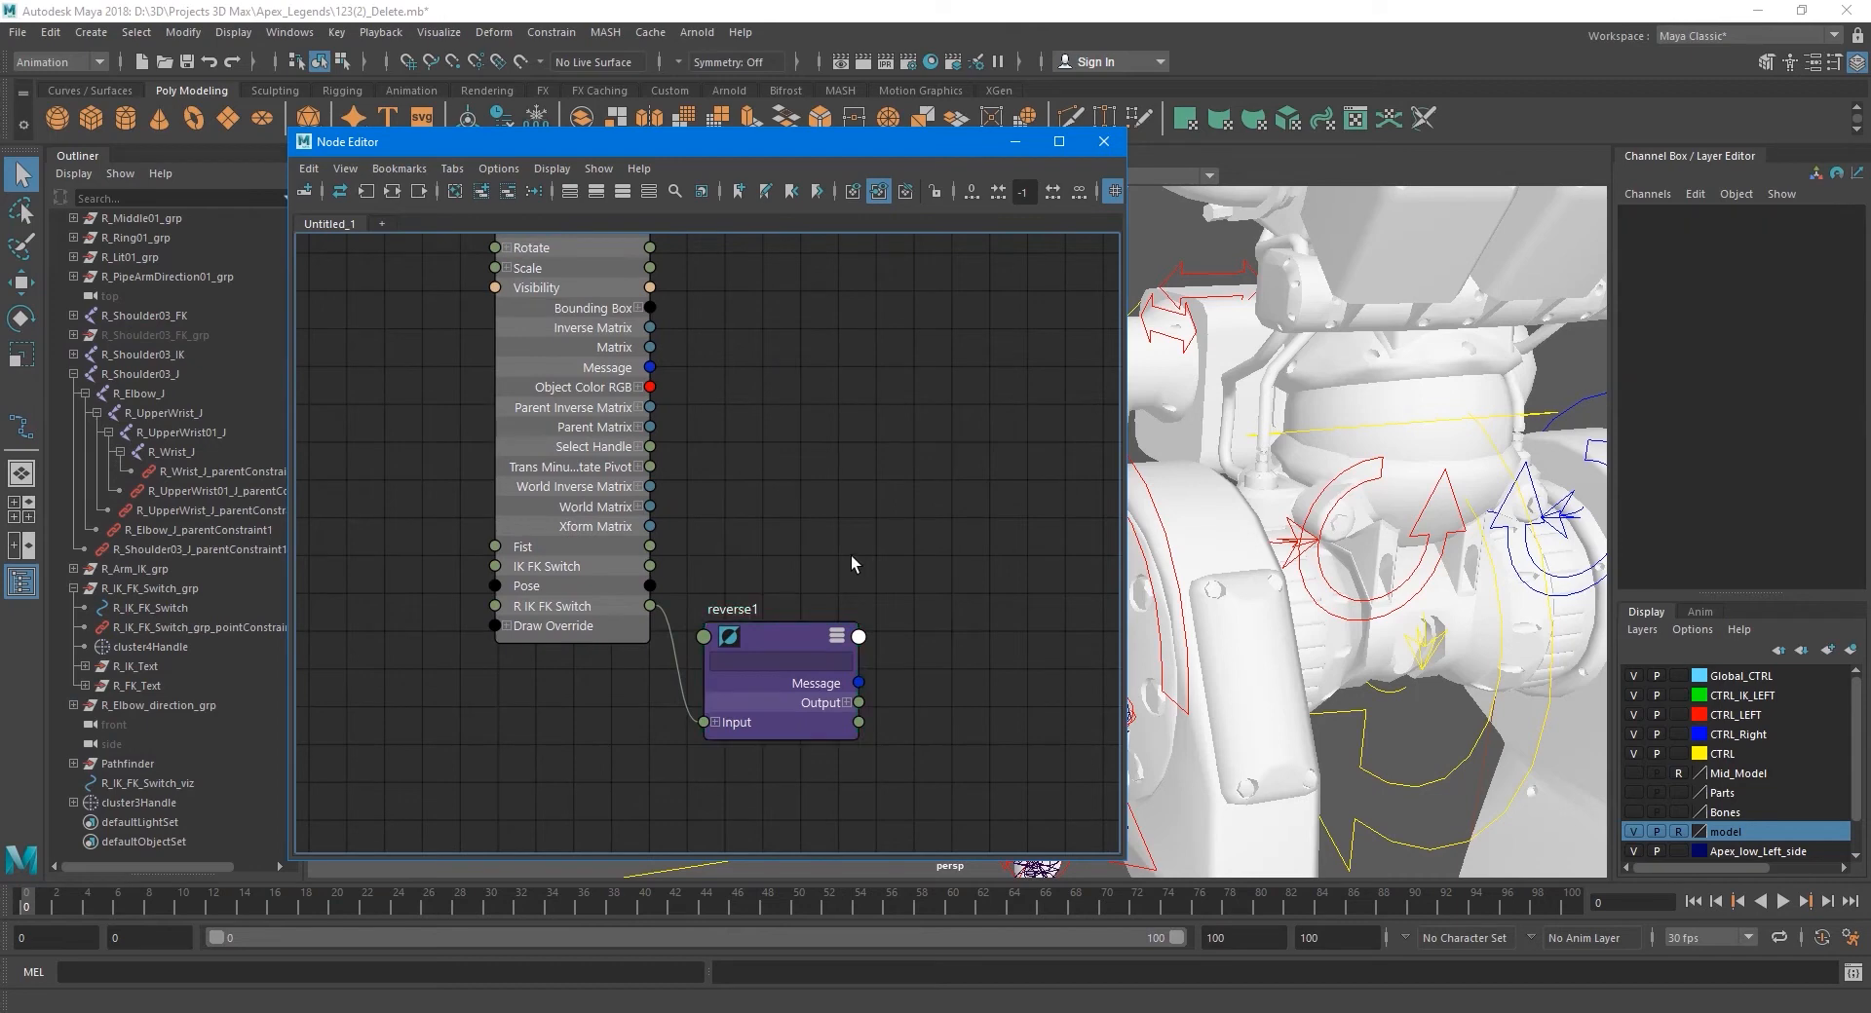
- Add R_IK_Text and R_FK_Text to the node graph, expand them to show all attributes, and place them beside R_IK_FK_Switch
left_click(143, 673)
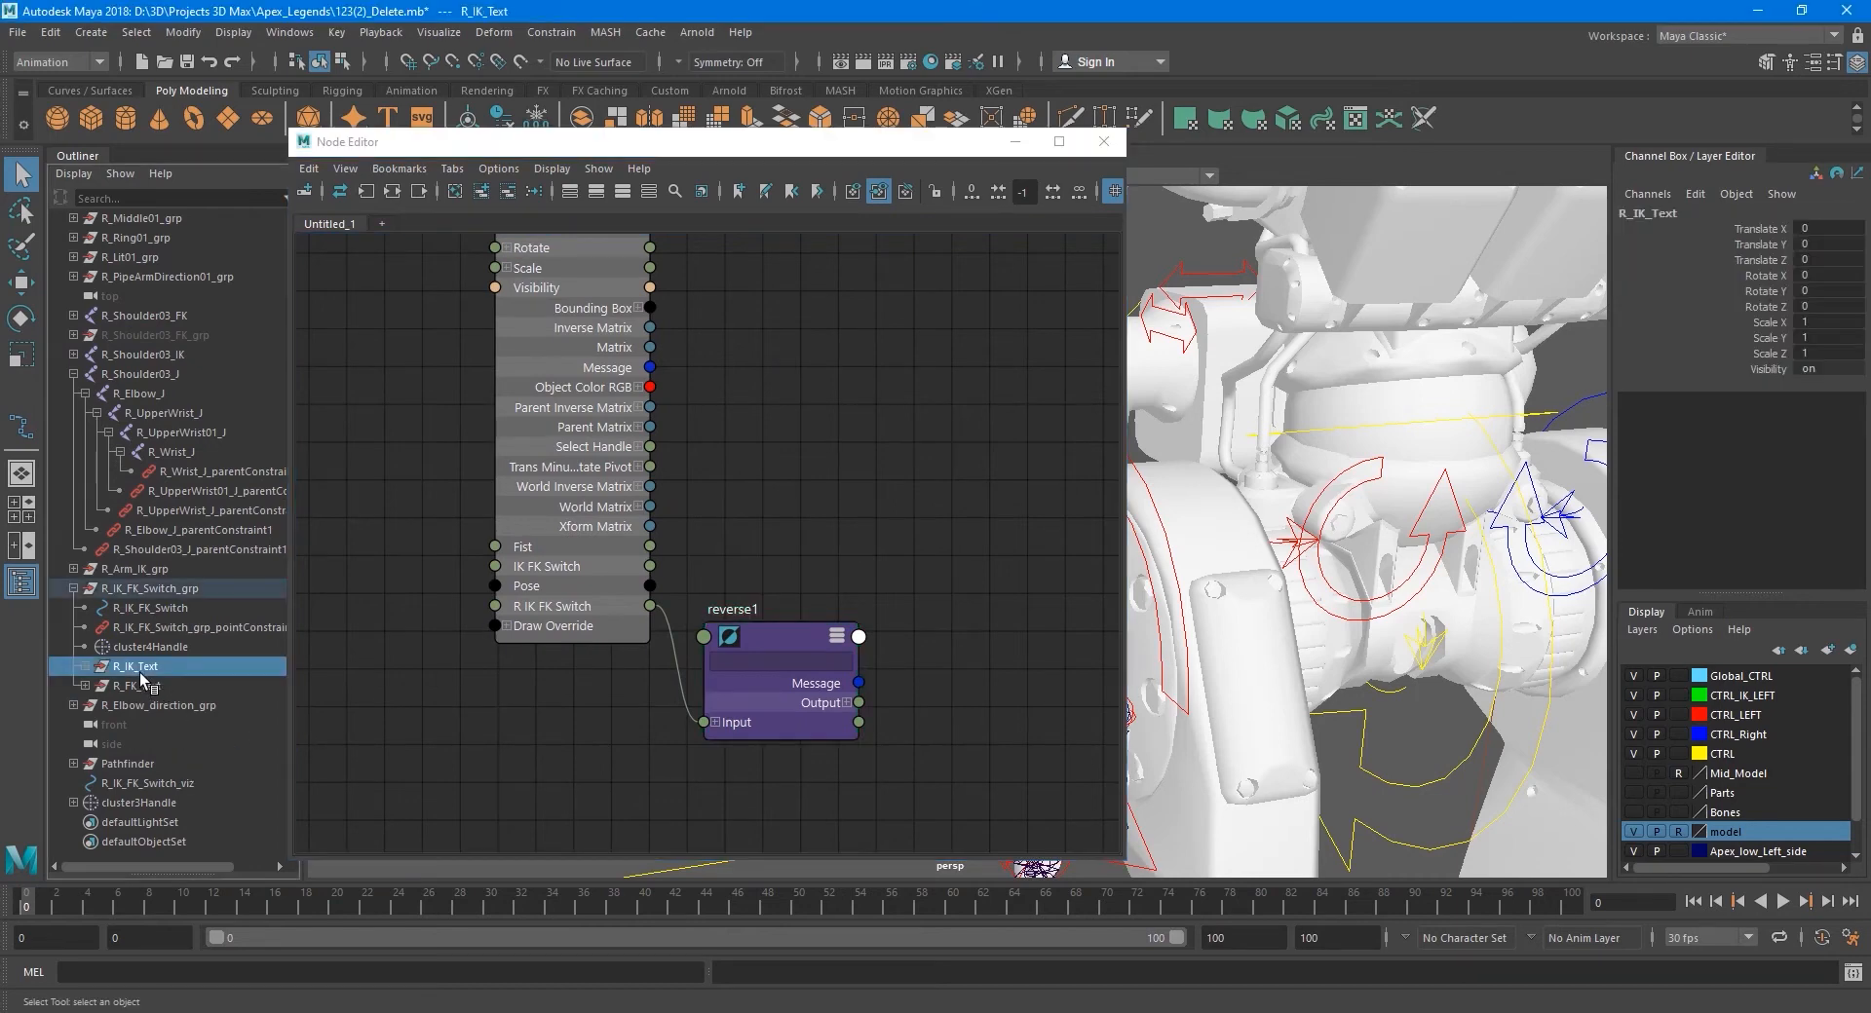
left_click(147, 687, "ctrl")
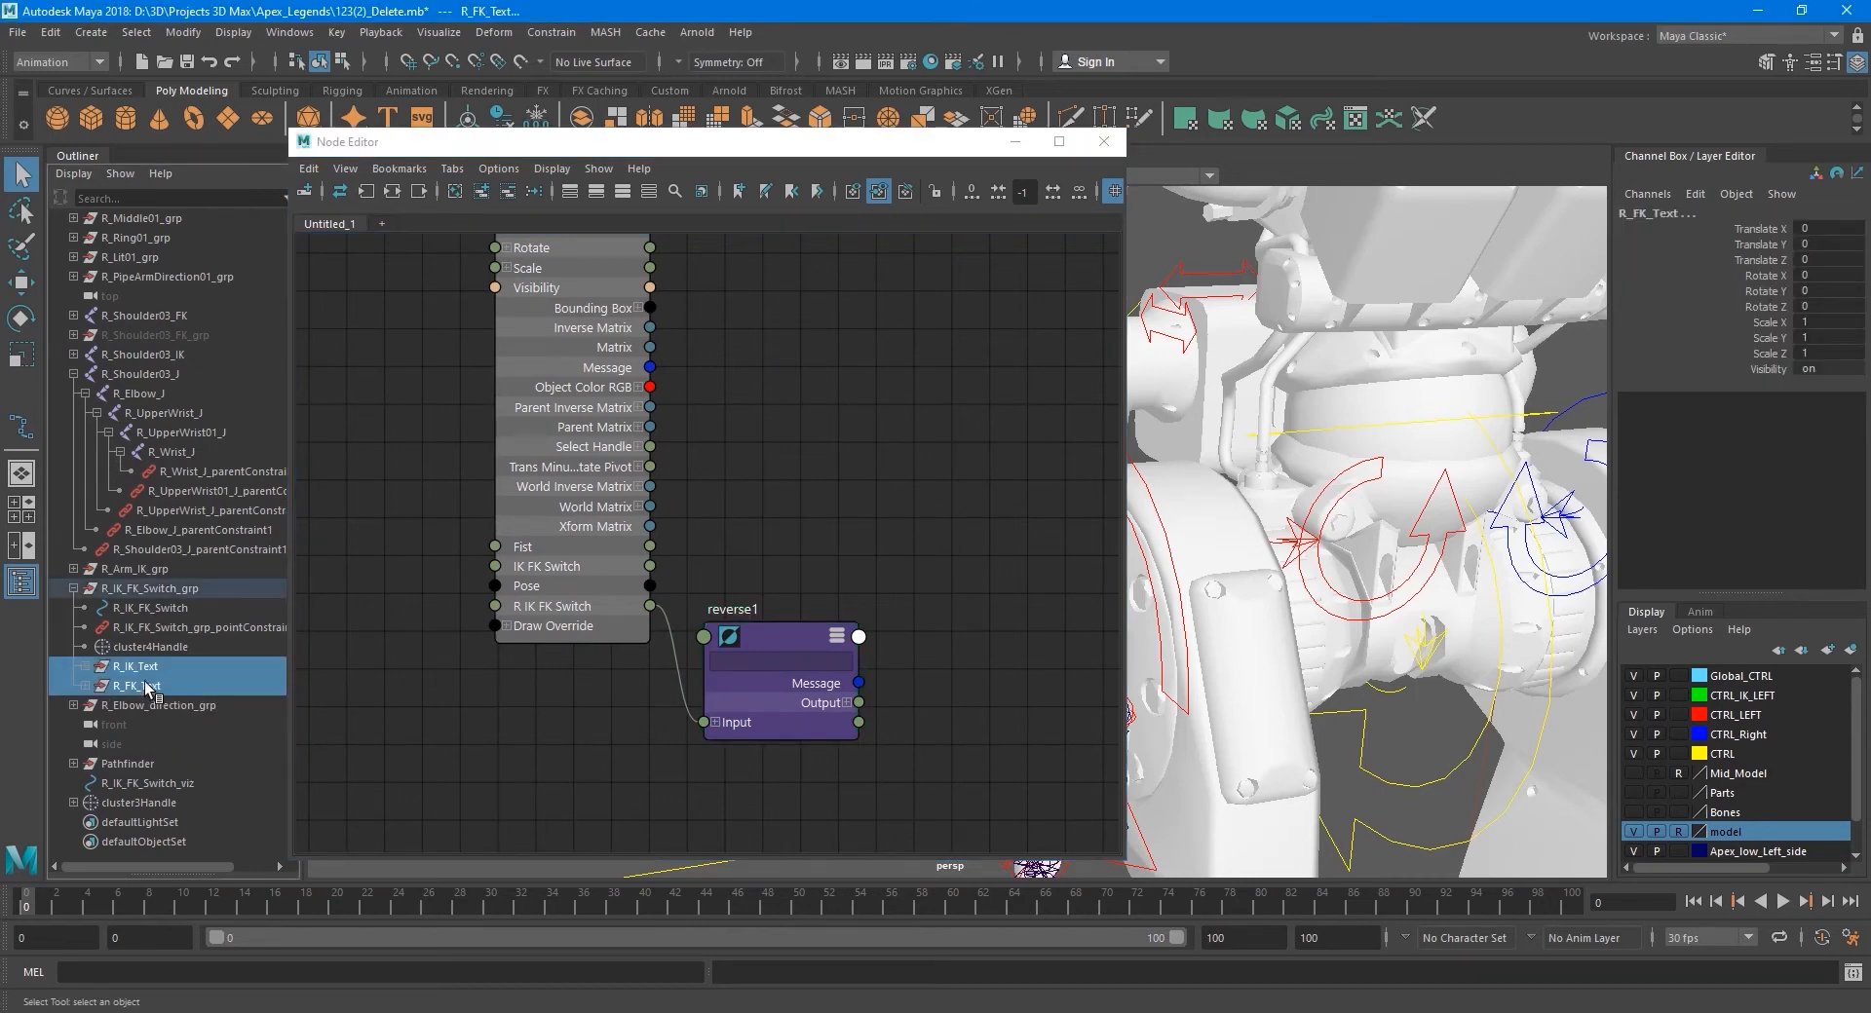
left_click_drag(144, 672, 808, 516)
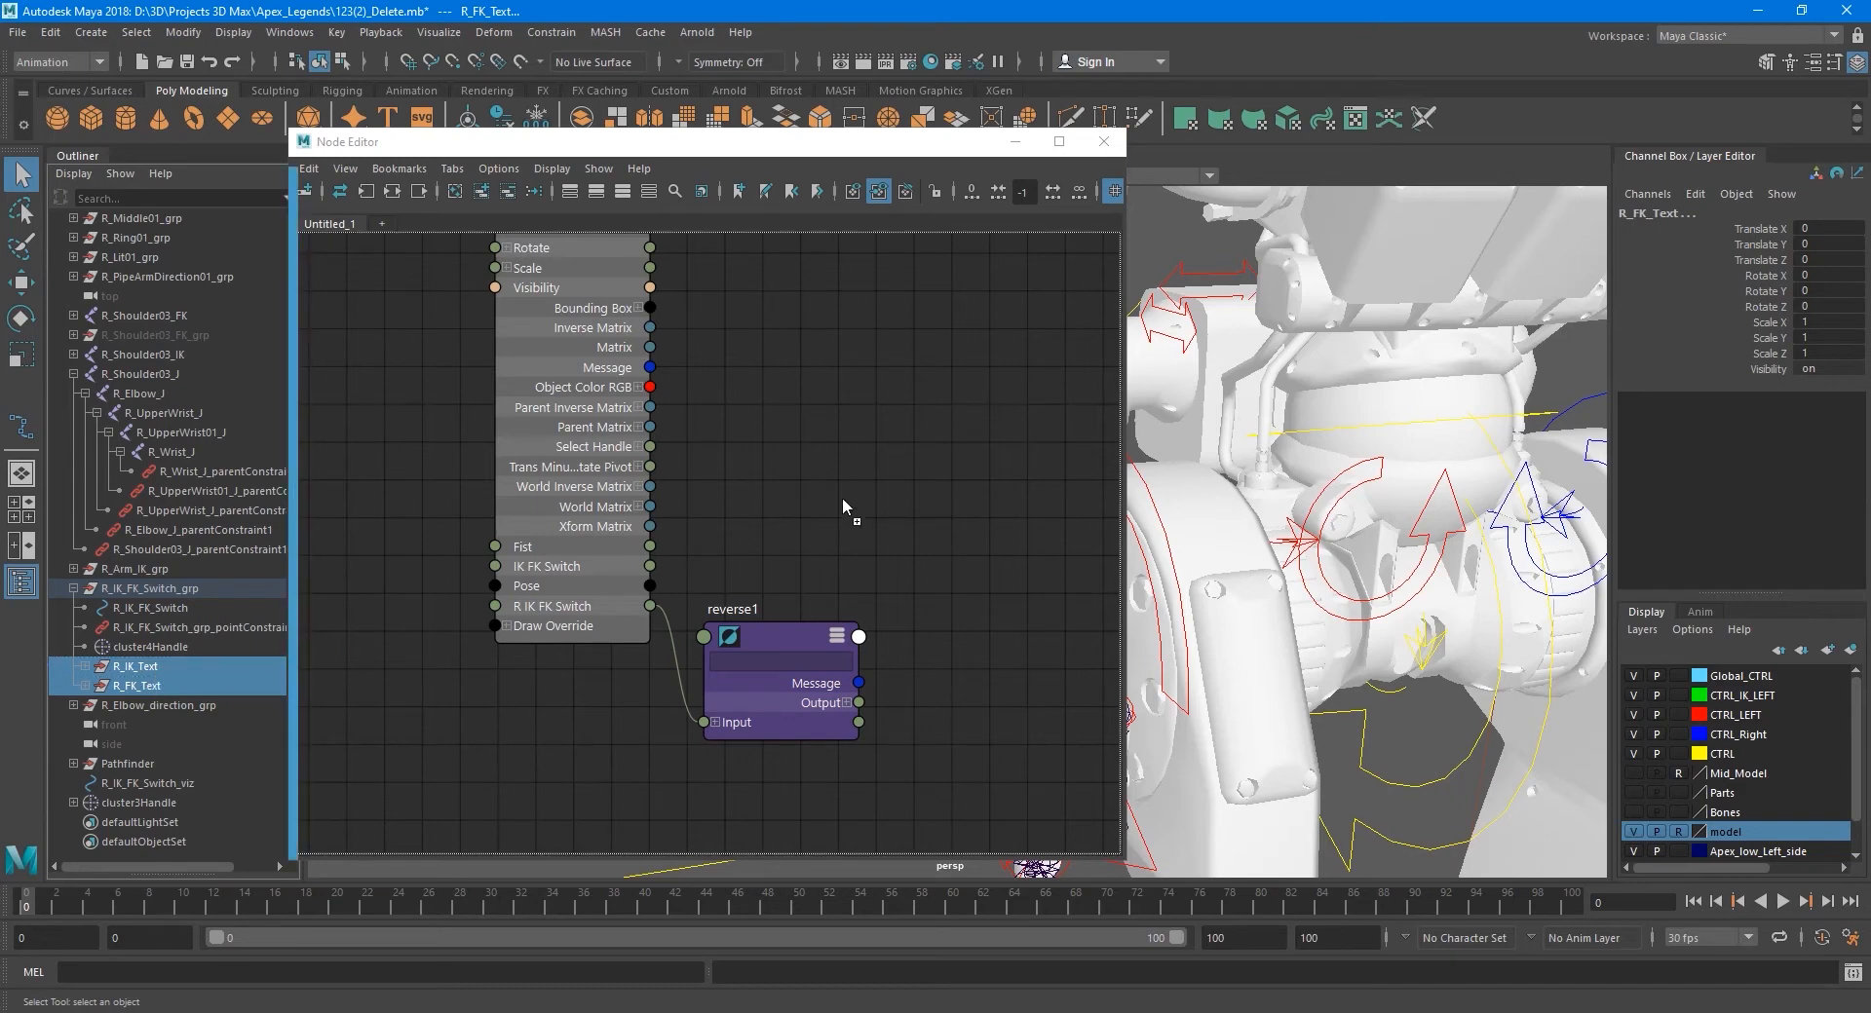
left_click_drag(945, 435, 950, 439)
scroll(623, 520, "down", 2)
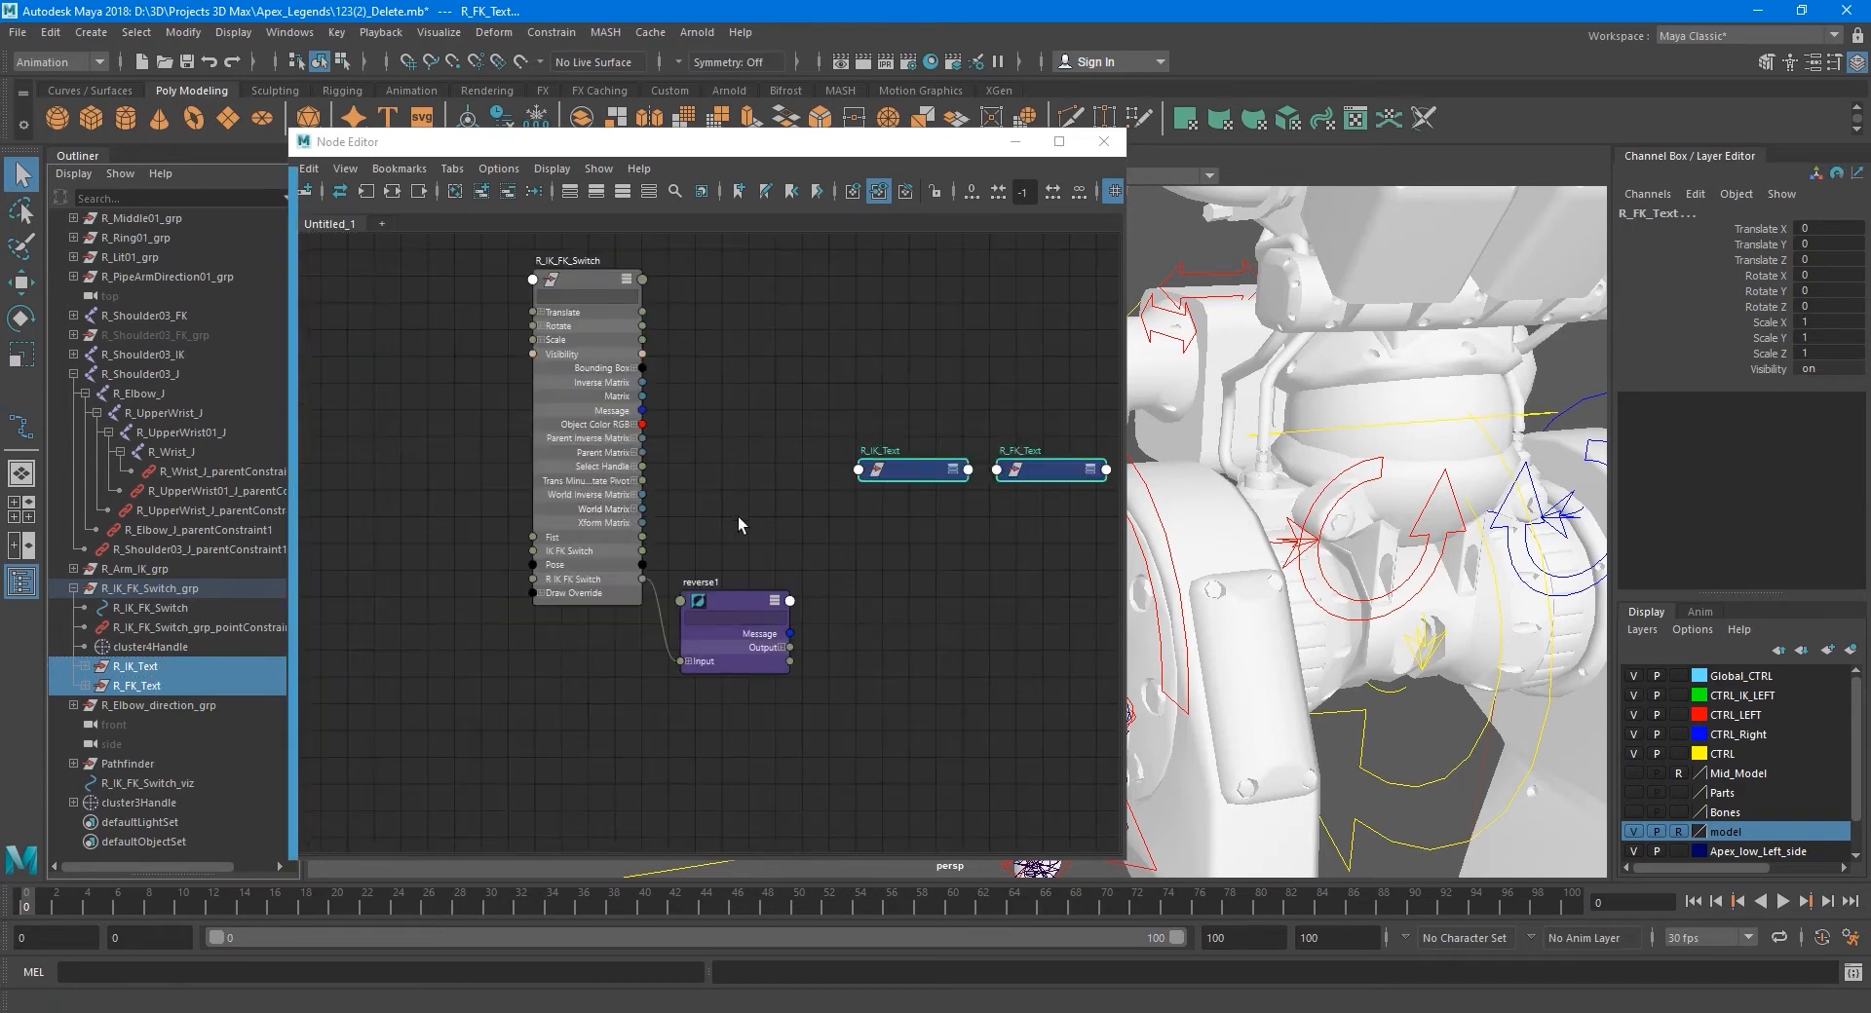
key("3")
left_click_drag(931, 470, 862, 332)
- Stagger the two text nodes in the graph, with R_FK_Text lower than R_IK_Text and clear of it
left_click_drag(1191, 564, 1178, 543, "alt")
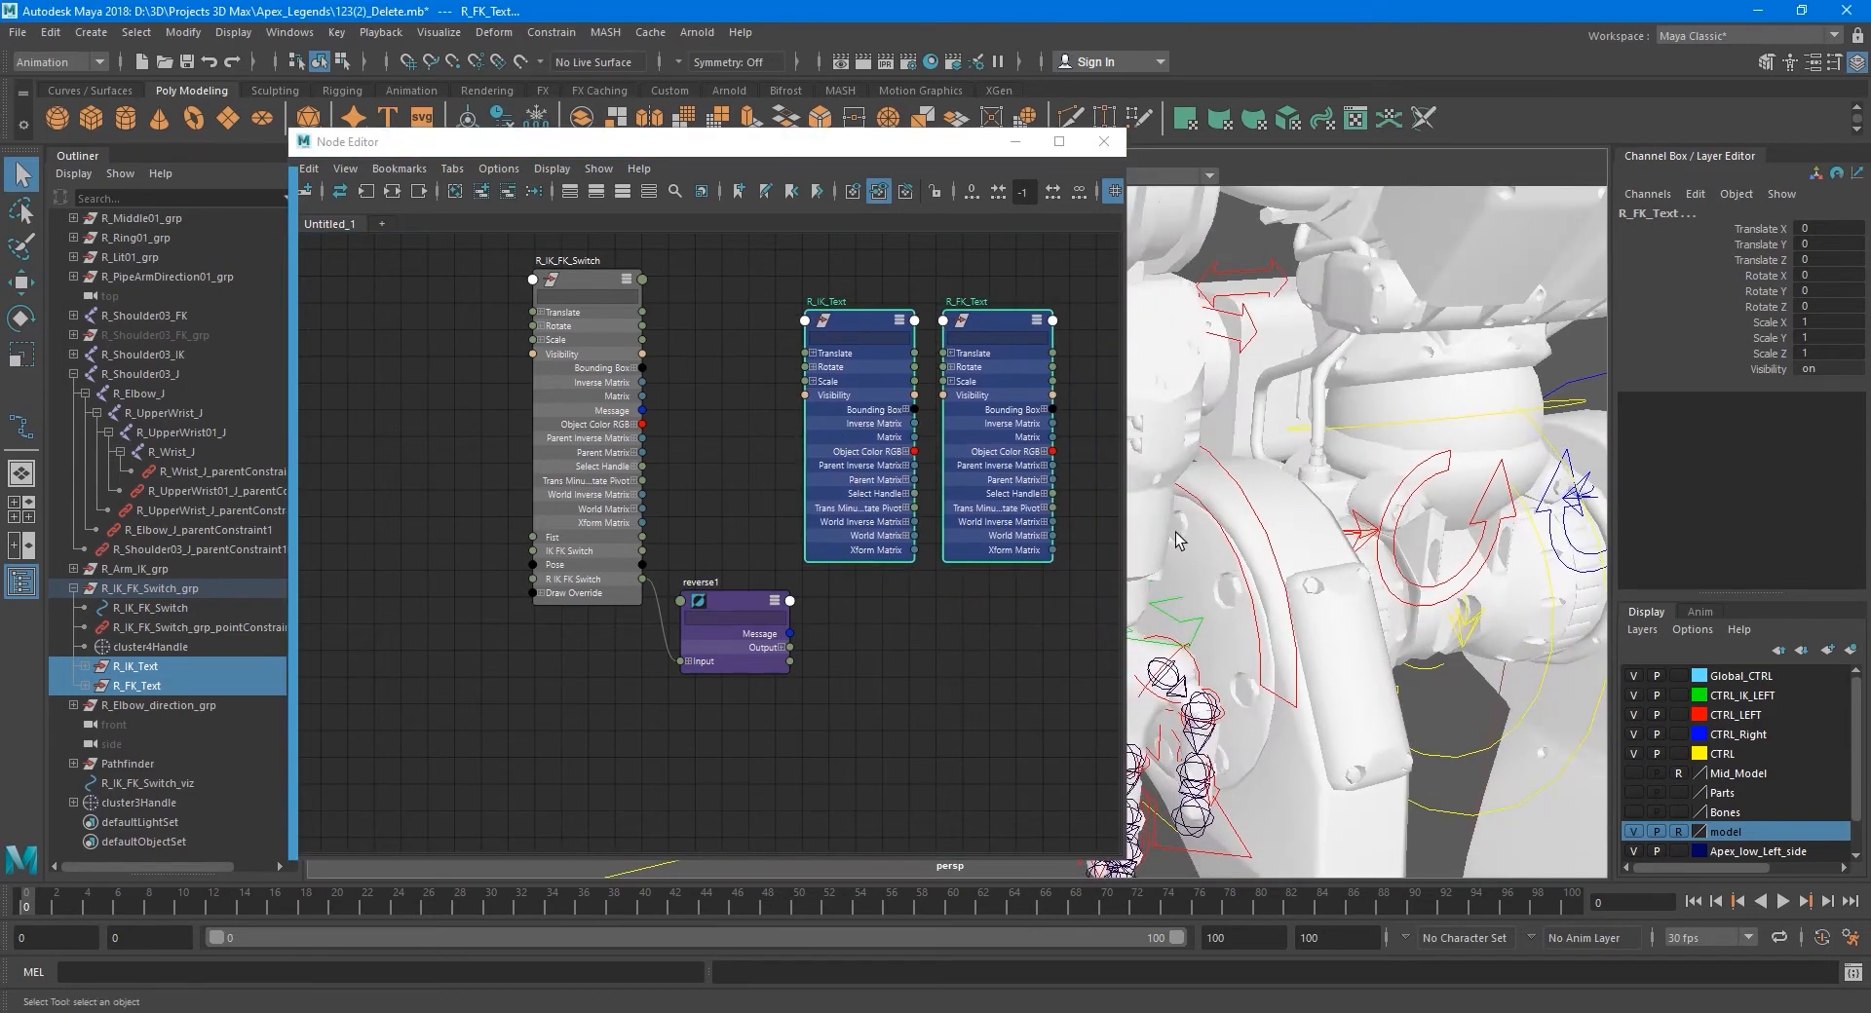
middle_click_drag(935, 584, 922, 573, "alt")
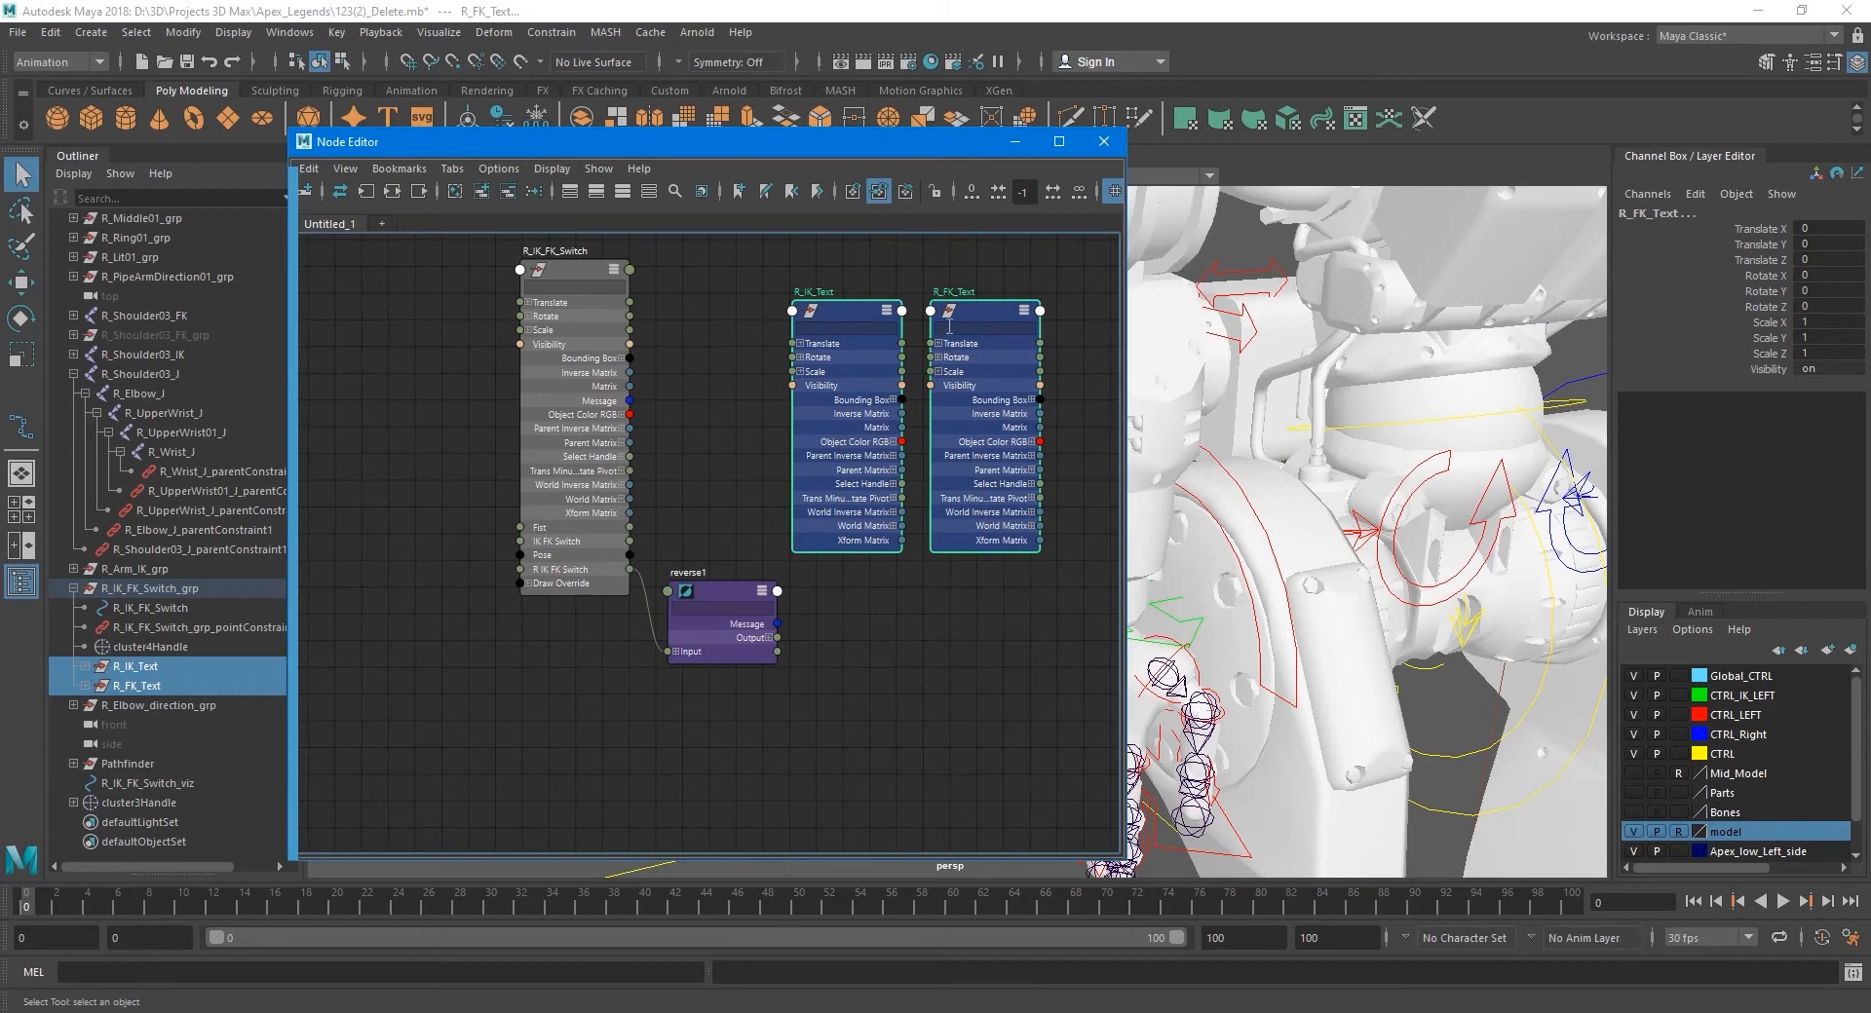
left_click_drag(965, 310, 850, 301)
left_click(875, 306)
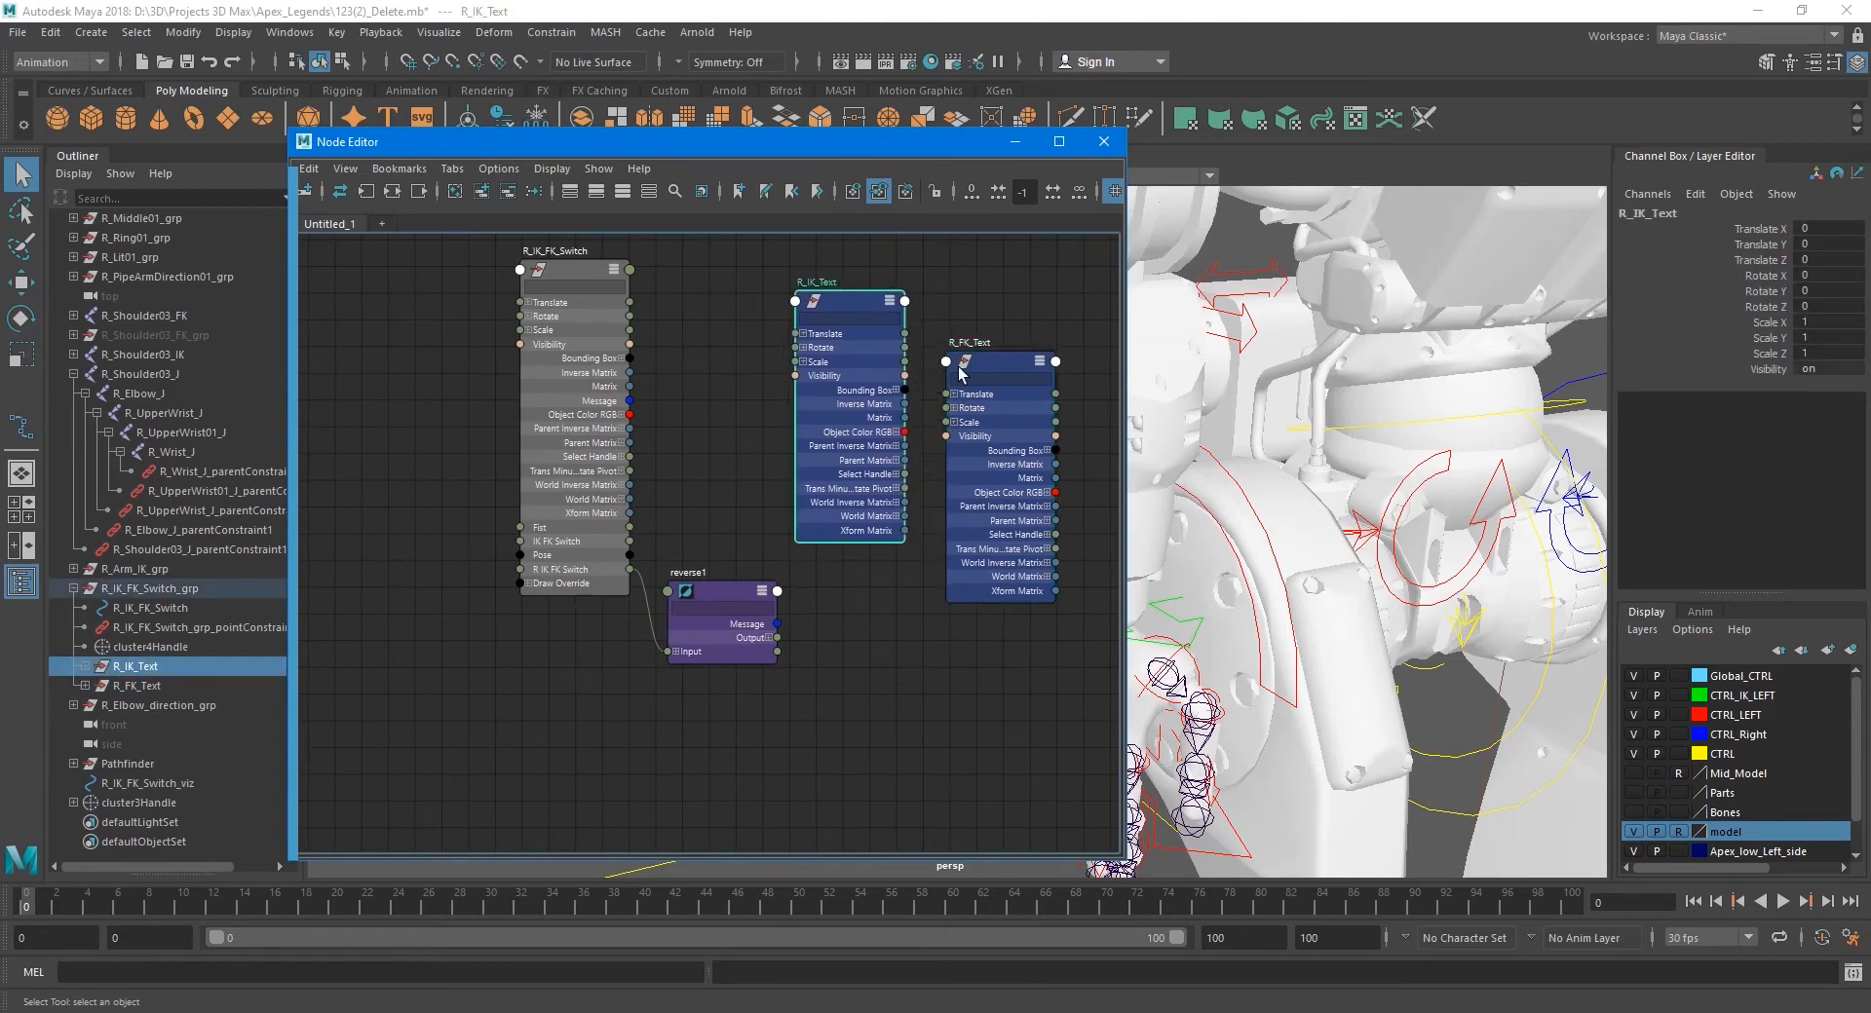
left_click(993, 359)
left_click_drag(991, 356, 1002, 411)
- Connect R IK FK Switch to R_IK_Text's Visibility and reverse1's Output X to R_FK_Text's Visibility
middle_click_drag(1243, 529, 1549, 534, "alt")
left_click_drag(1530, 536, 1461, 544, "alt")
left_click_drag(629, 570, 797, 374)
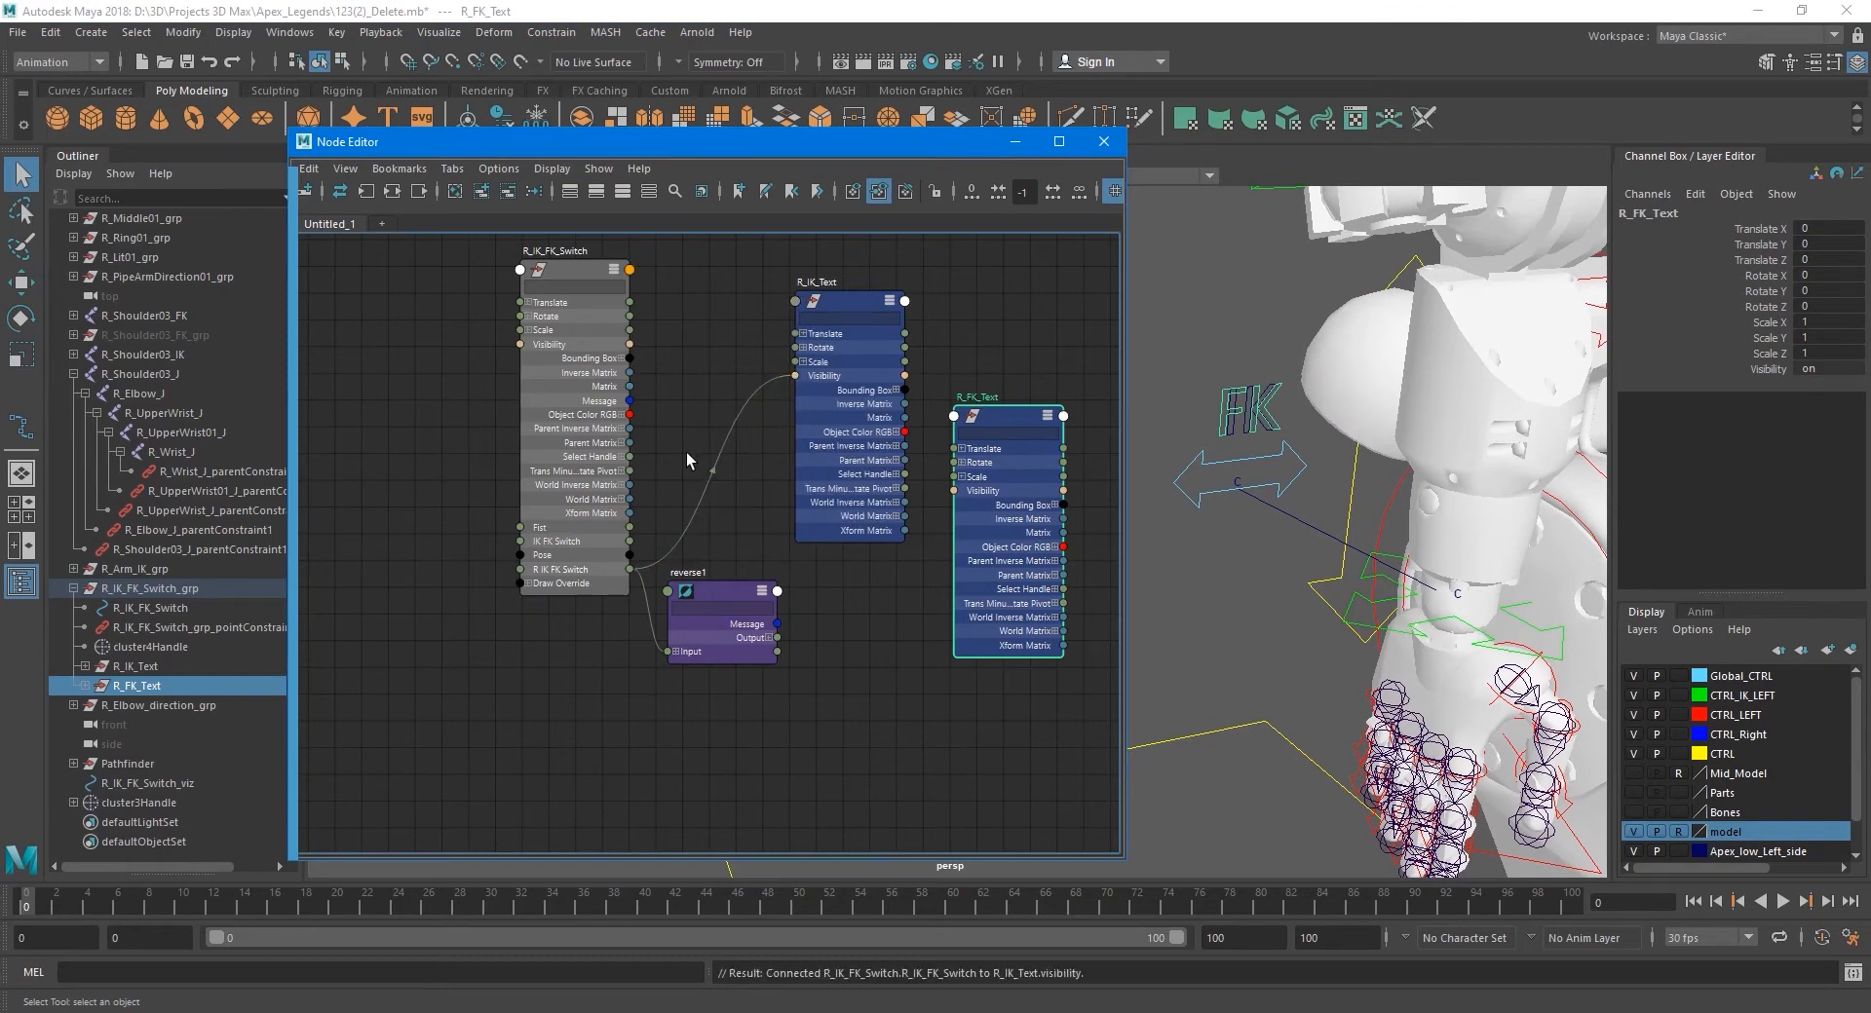
left_click(769, 638)
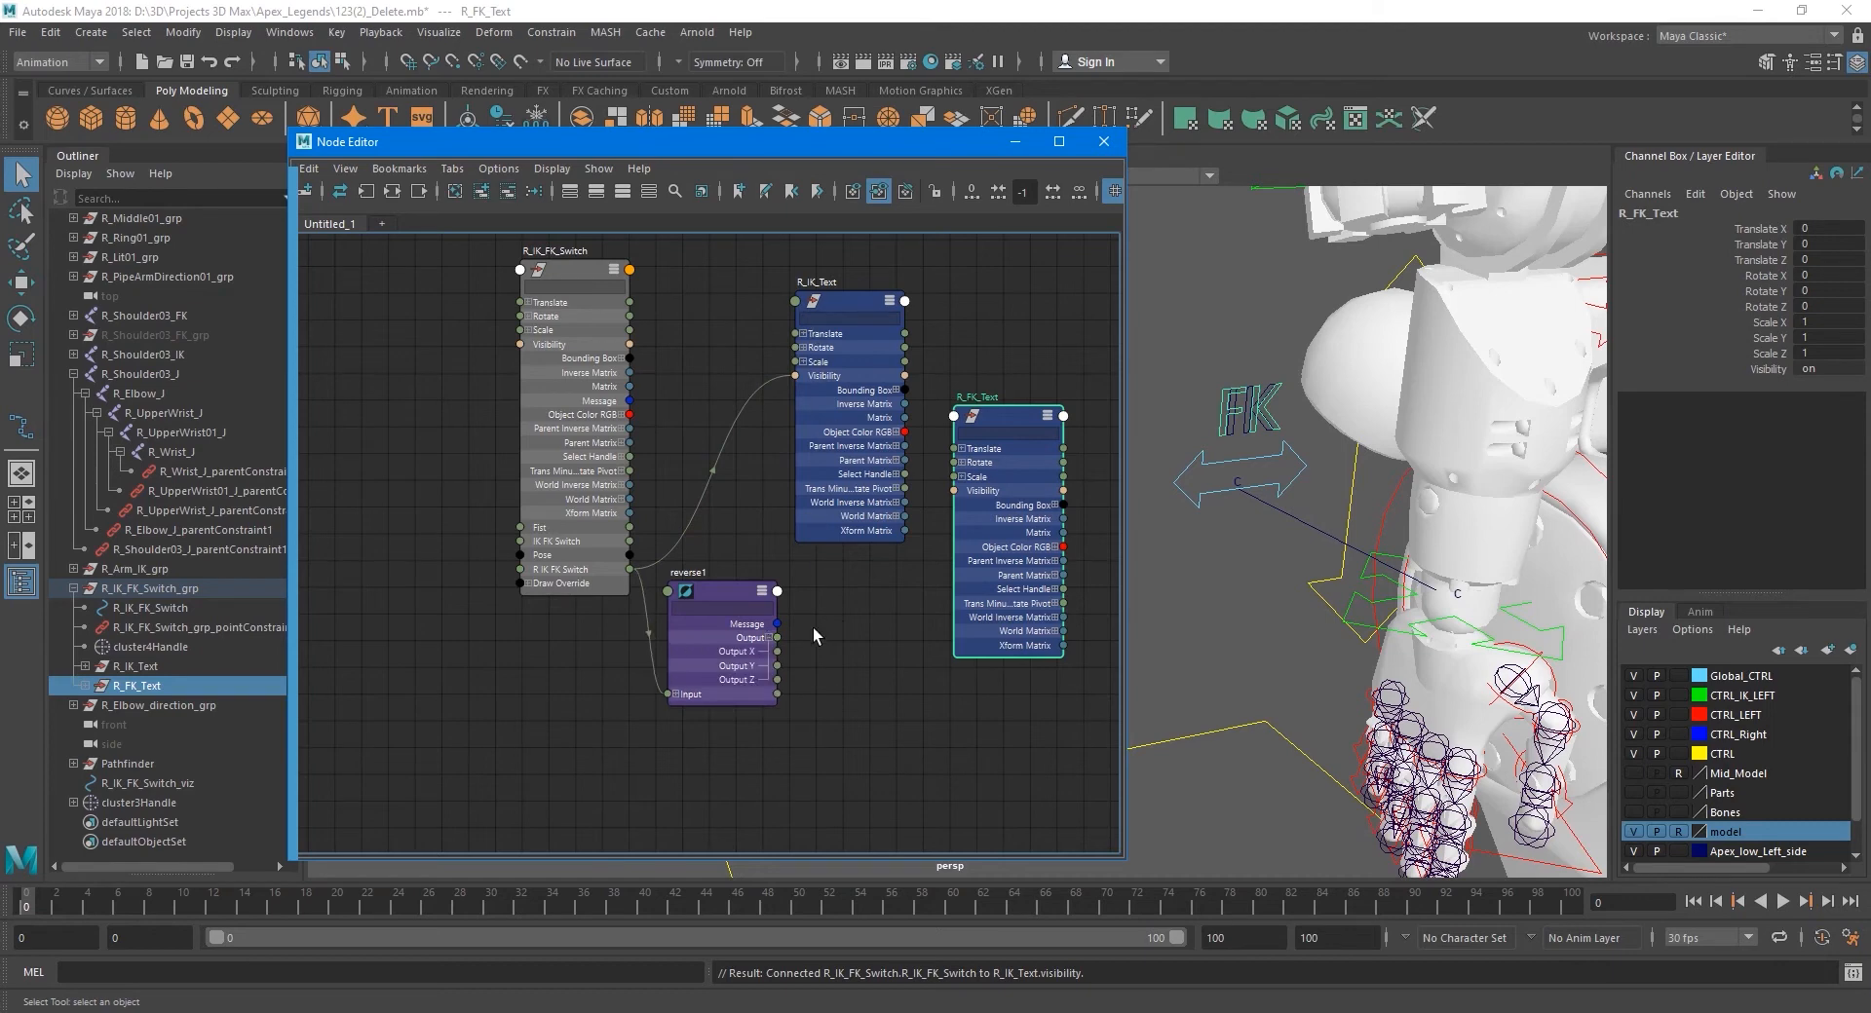
left_click_drag(777, 652, 954, 492)
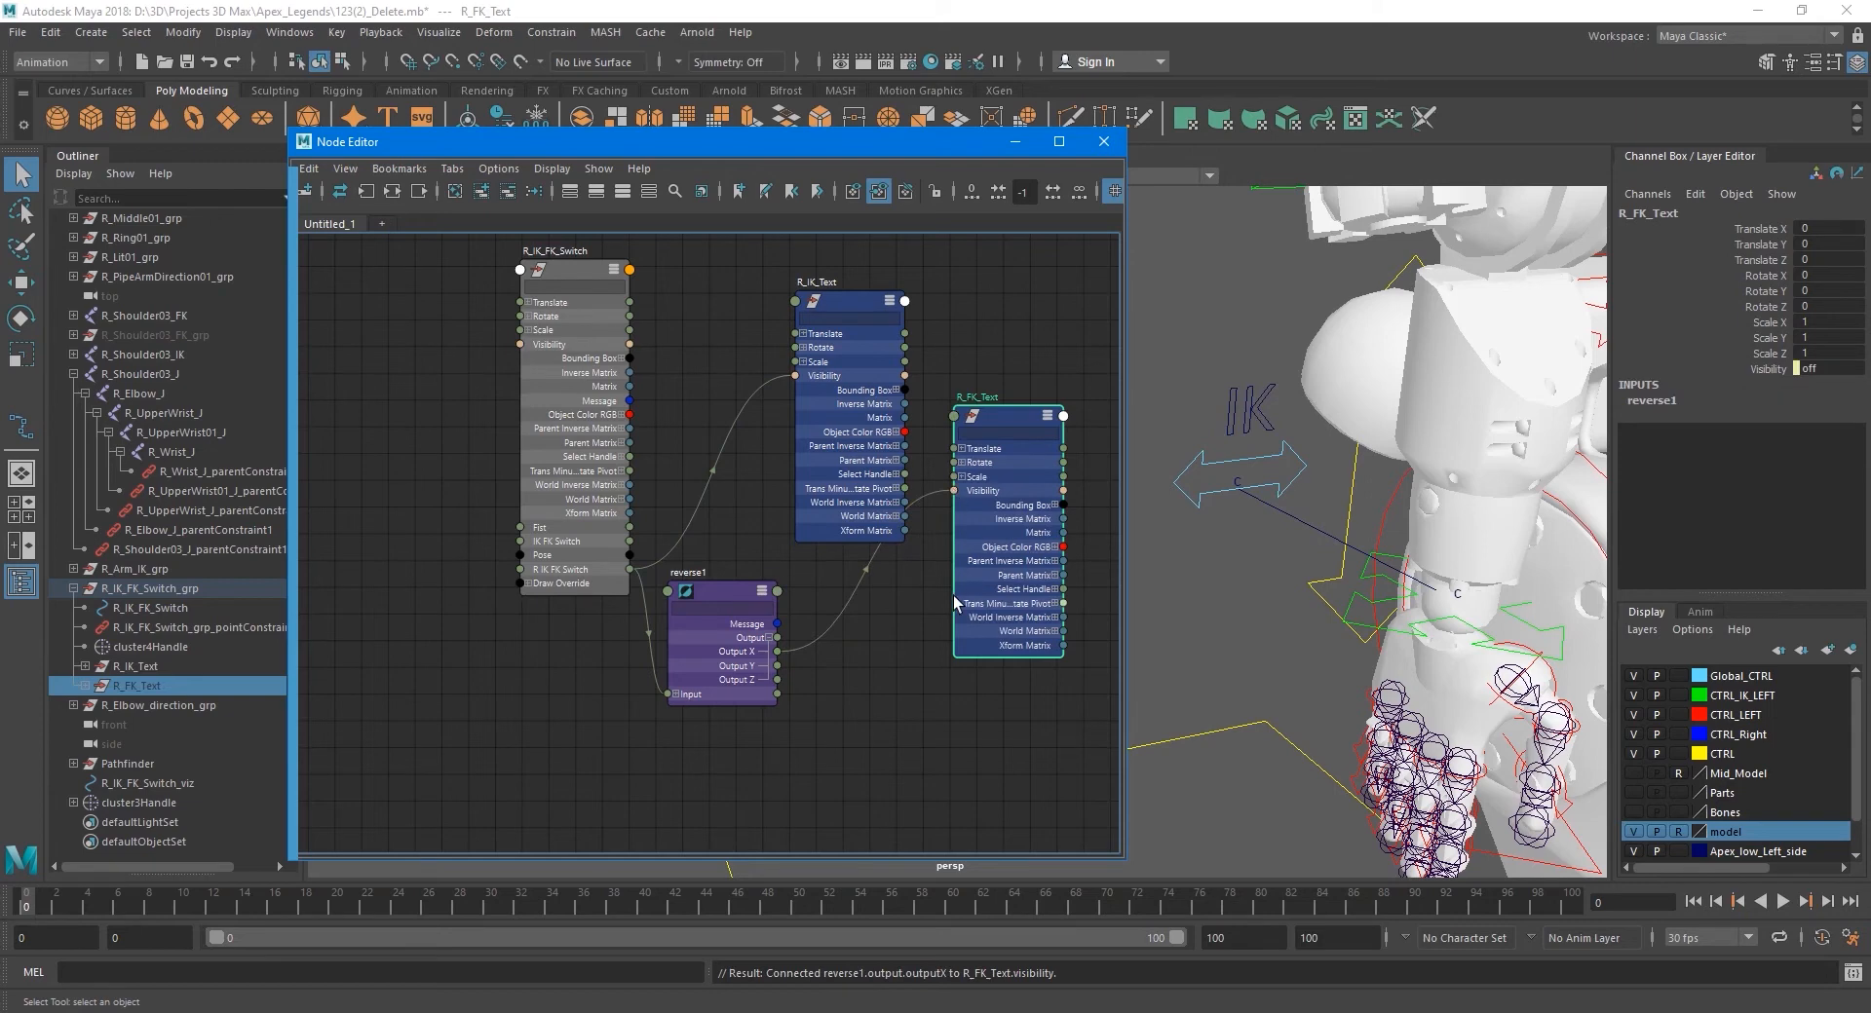
- Test the right text labels by sliding R_IK_FK_Switch's R IK FK Switch value, leaving it at 1, and close the Node Editor
middle_click_drag(1312, 600, 1522, 549, "alt")
scroll(1302, 594, "down", 5)
scroll(1231, 493, "up", 2)
left_click(1281, 473)
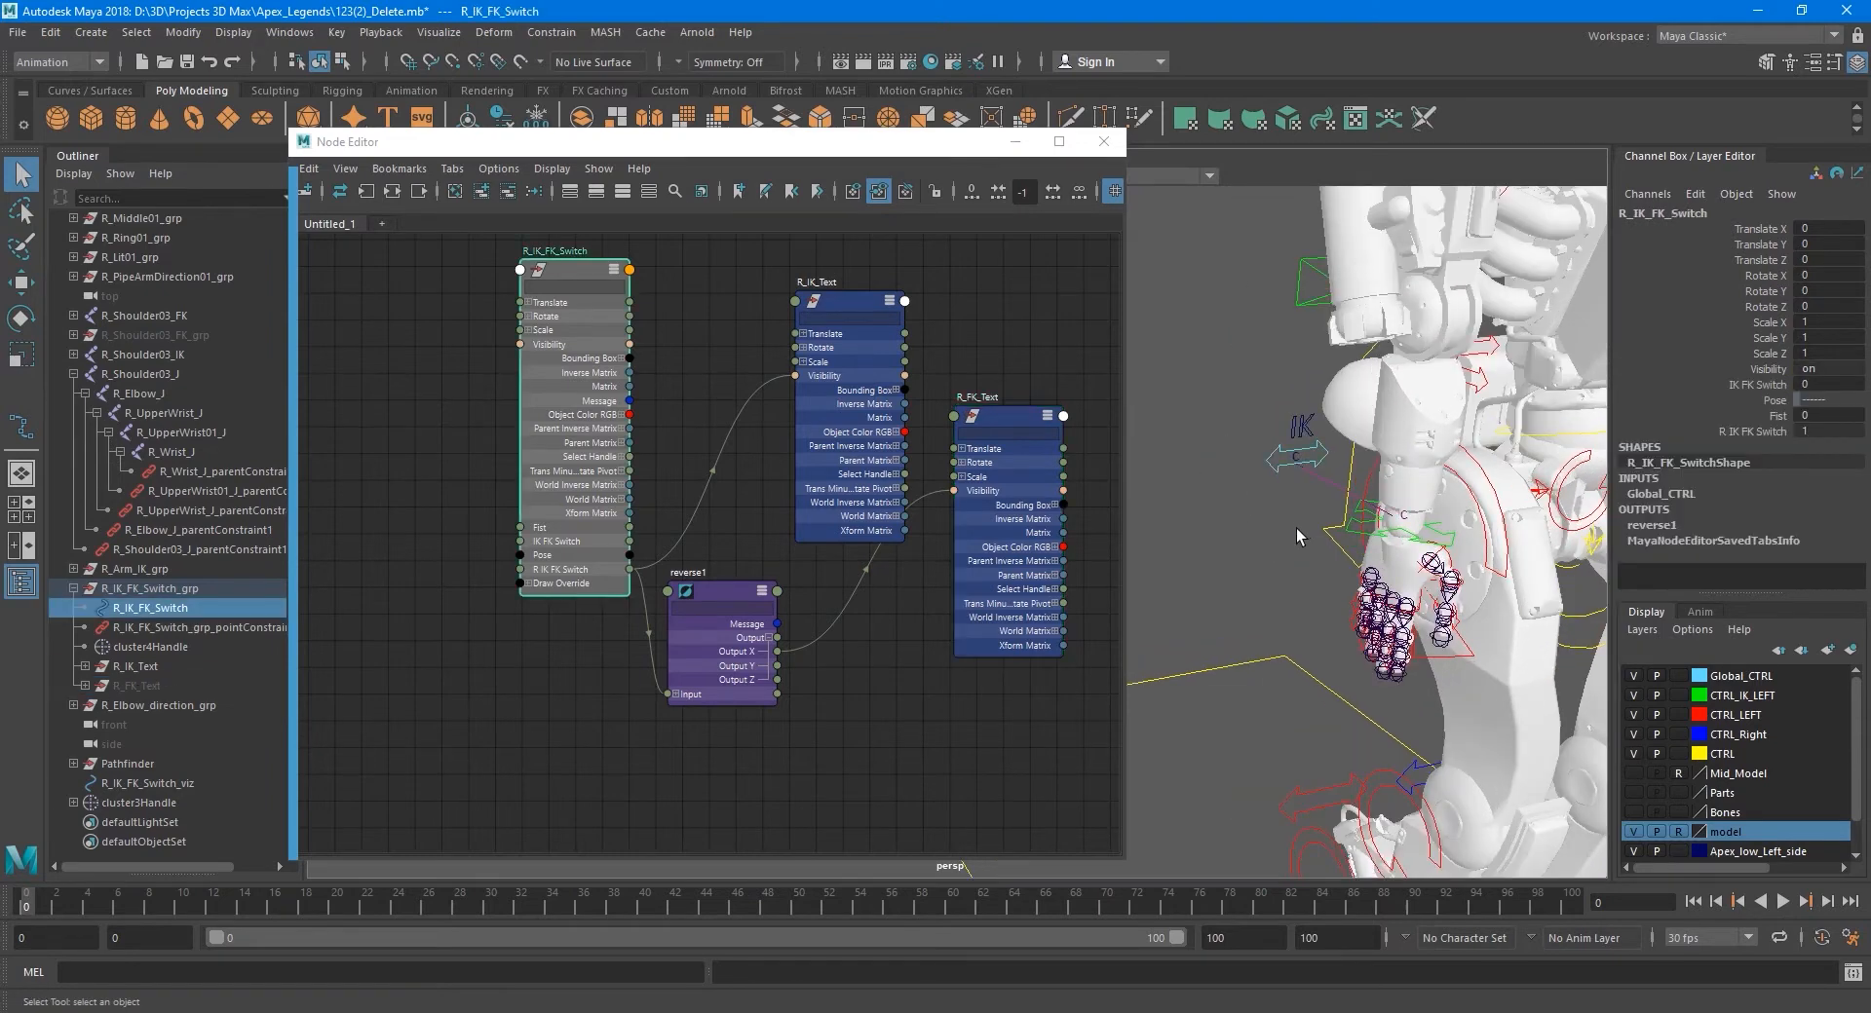
scroll(1236, 548, "up", 2)
left_click(1705, 434)
middle_click_drag(1247, 429, 1284, 439)
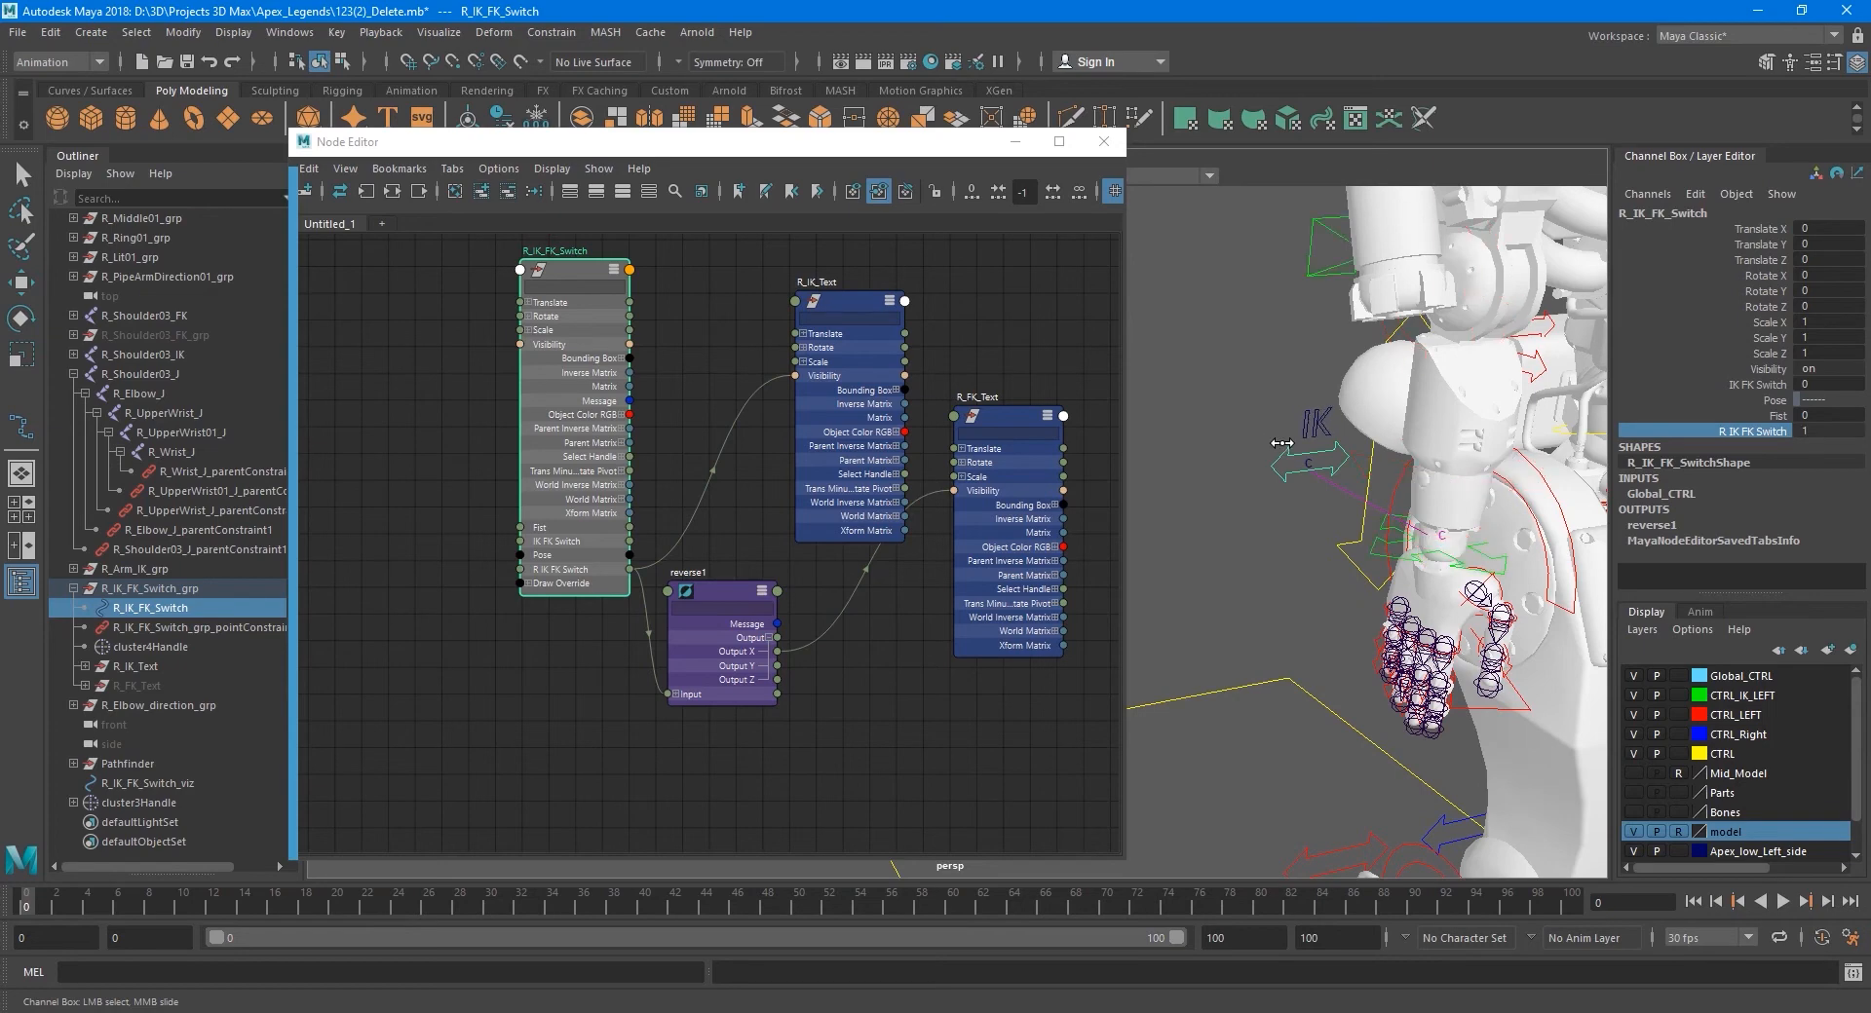
middle_click_drag(1308, 548, 1252, 621, "alt")
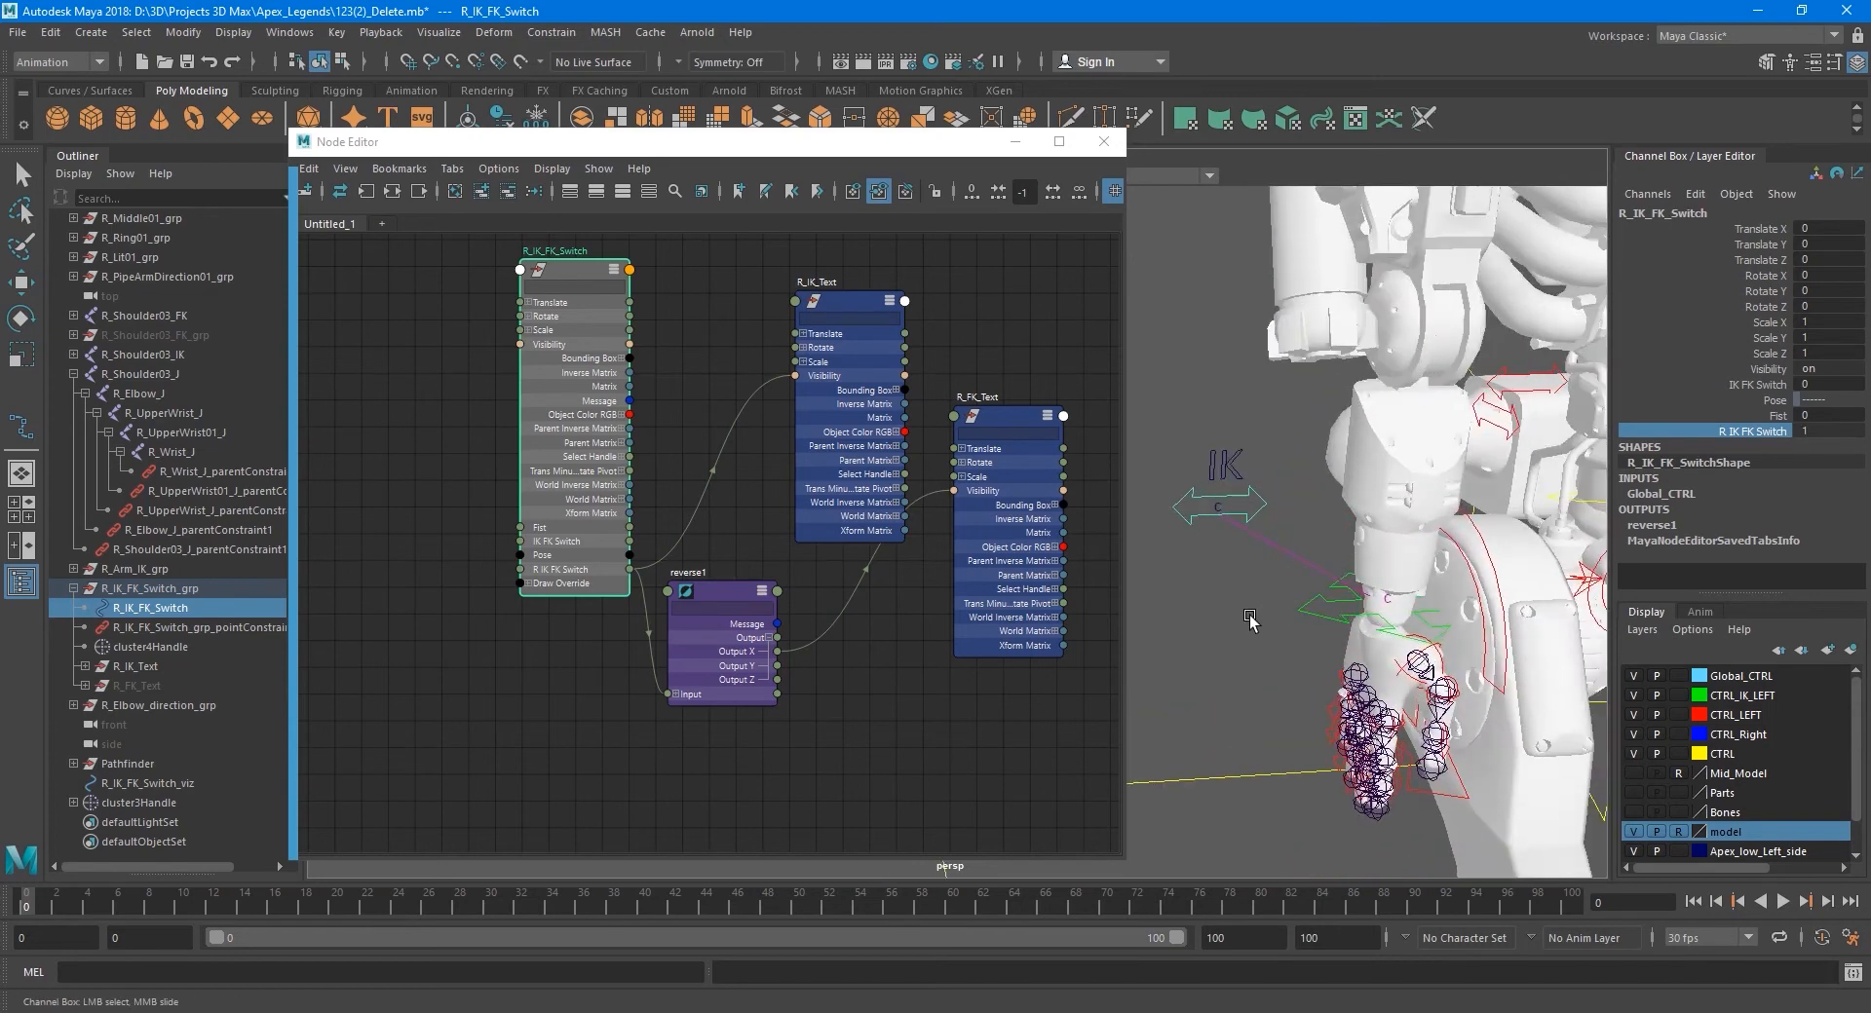
left_click(1104, 143)
- Set the left arm's IK FK Switch to 0 to examine its label and controls against the right arm's
left_click_drag(1114, 543, 1117, 434, "alt")
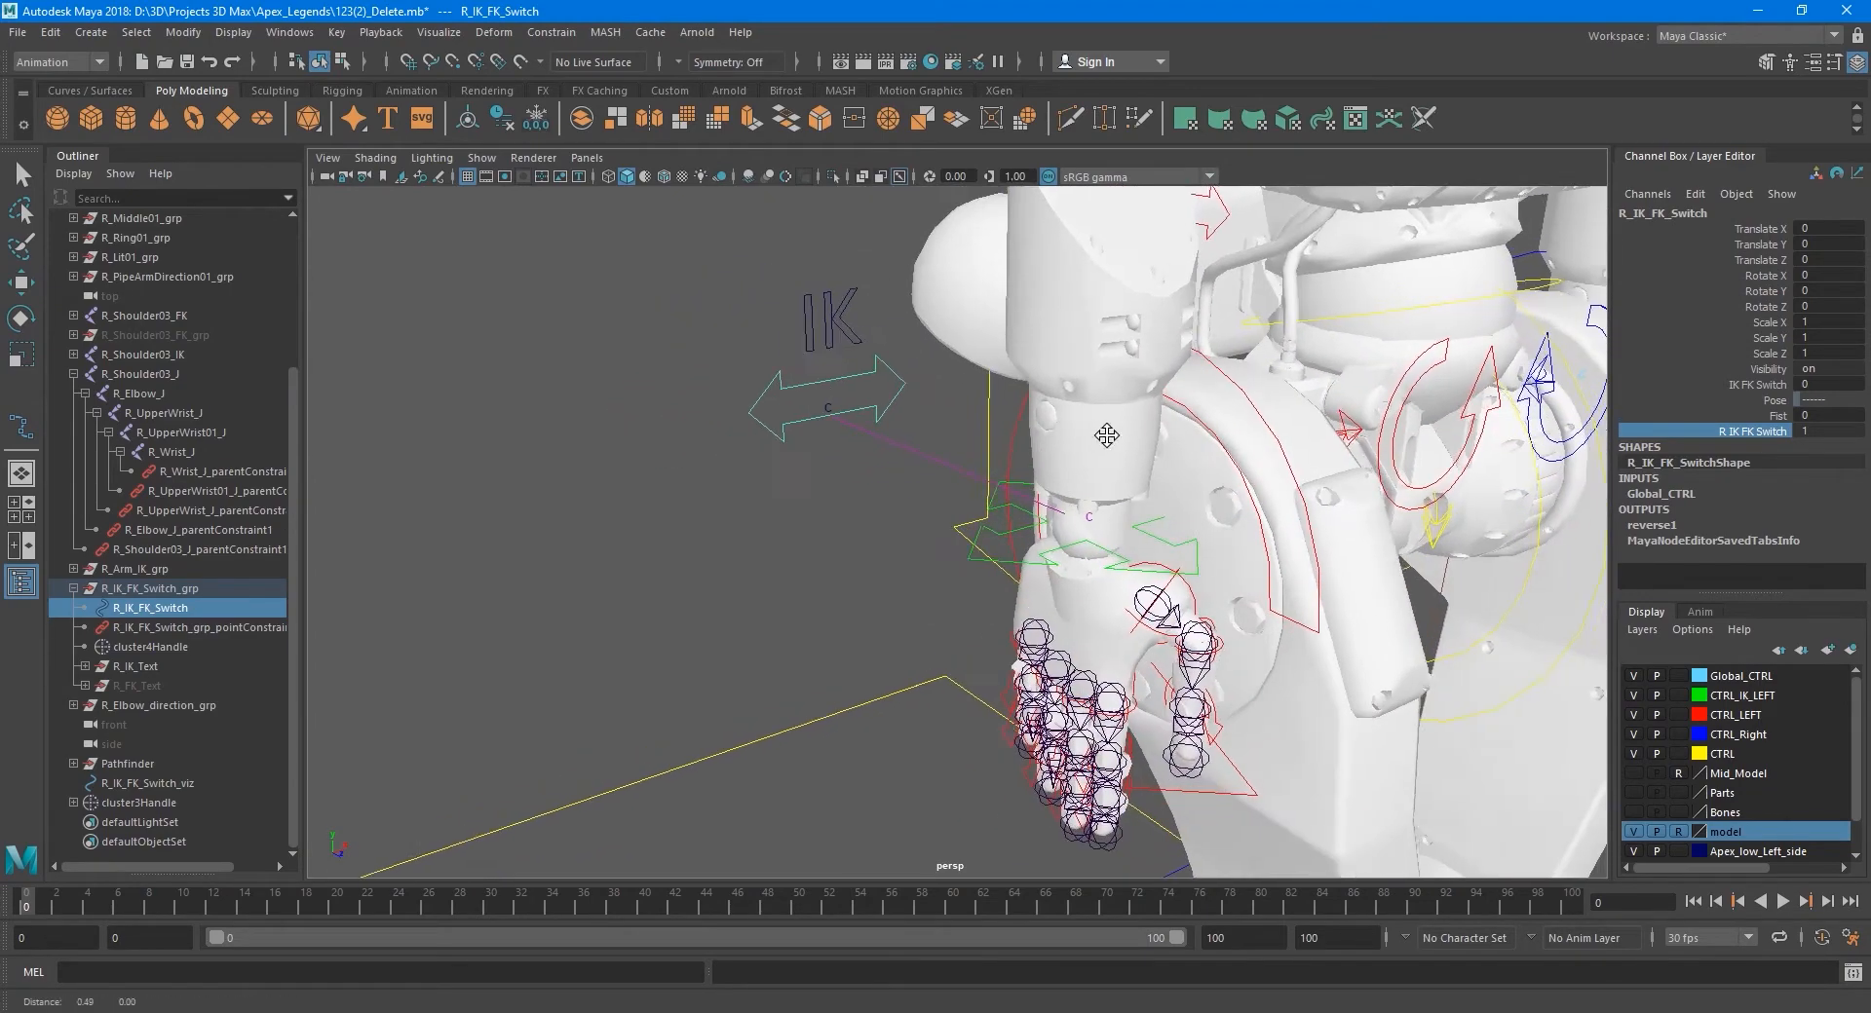
middle_click_drag(1117, 434, 1014, 437, "alt")
scroll(1014, 437, "down", 2)
left_click_drag(1014, 437, 994, 428, "alt")
middle_click_drag(965, 427, 902, 414, "alt")
left_click(719, 331)
scroll(718, 331, "down", 2)
left_click_drag(1062, 400, 913, 395, "alt")
left_click(1428, 417)
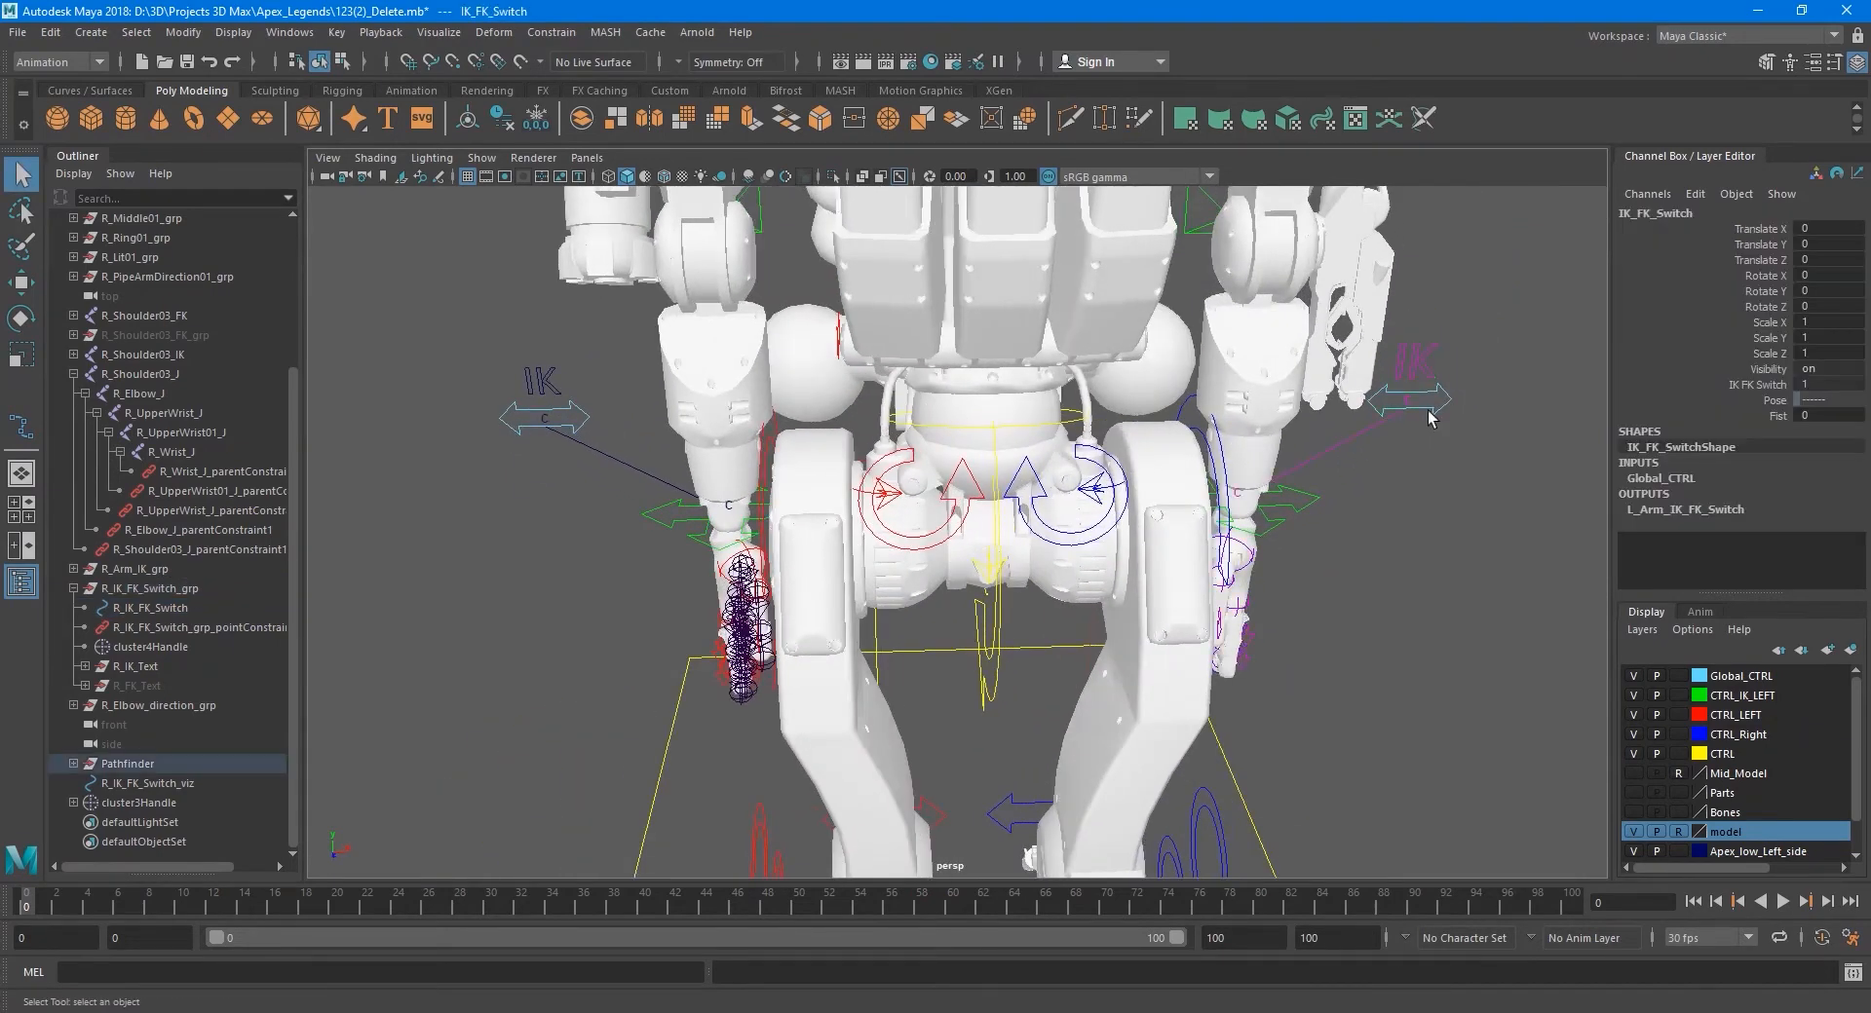
left_click(1754, 384)
middle_click_drag(1583, 404, 1330, 413)
left_click(1438, 495)
left_click_drag(1437, 489, 1407, 477, "alt")
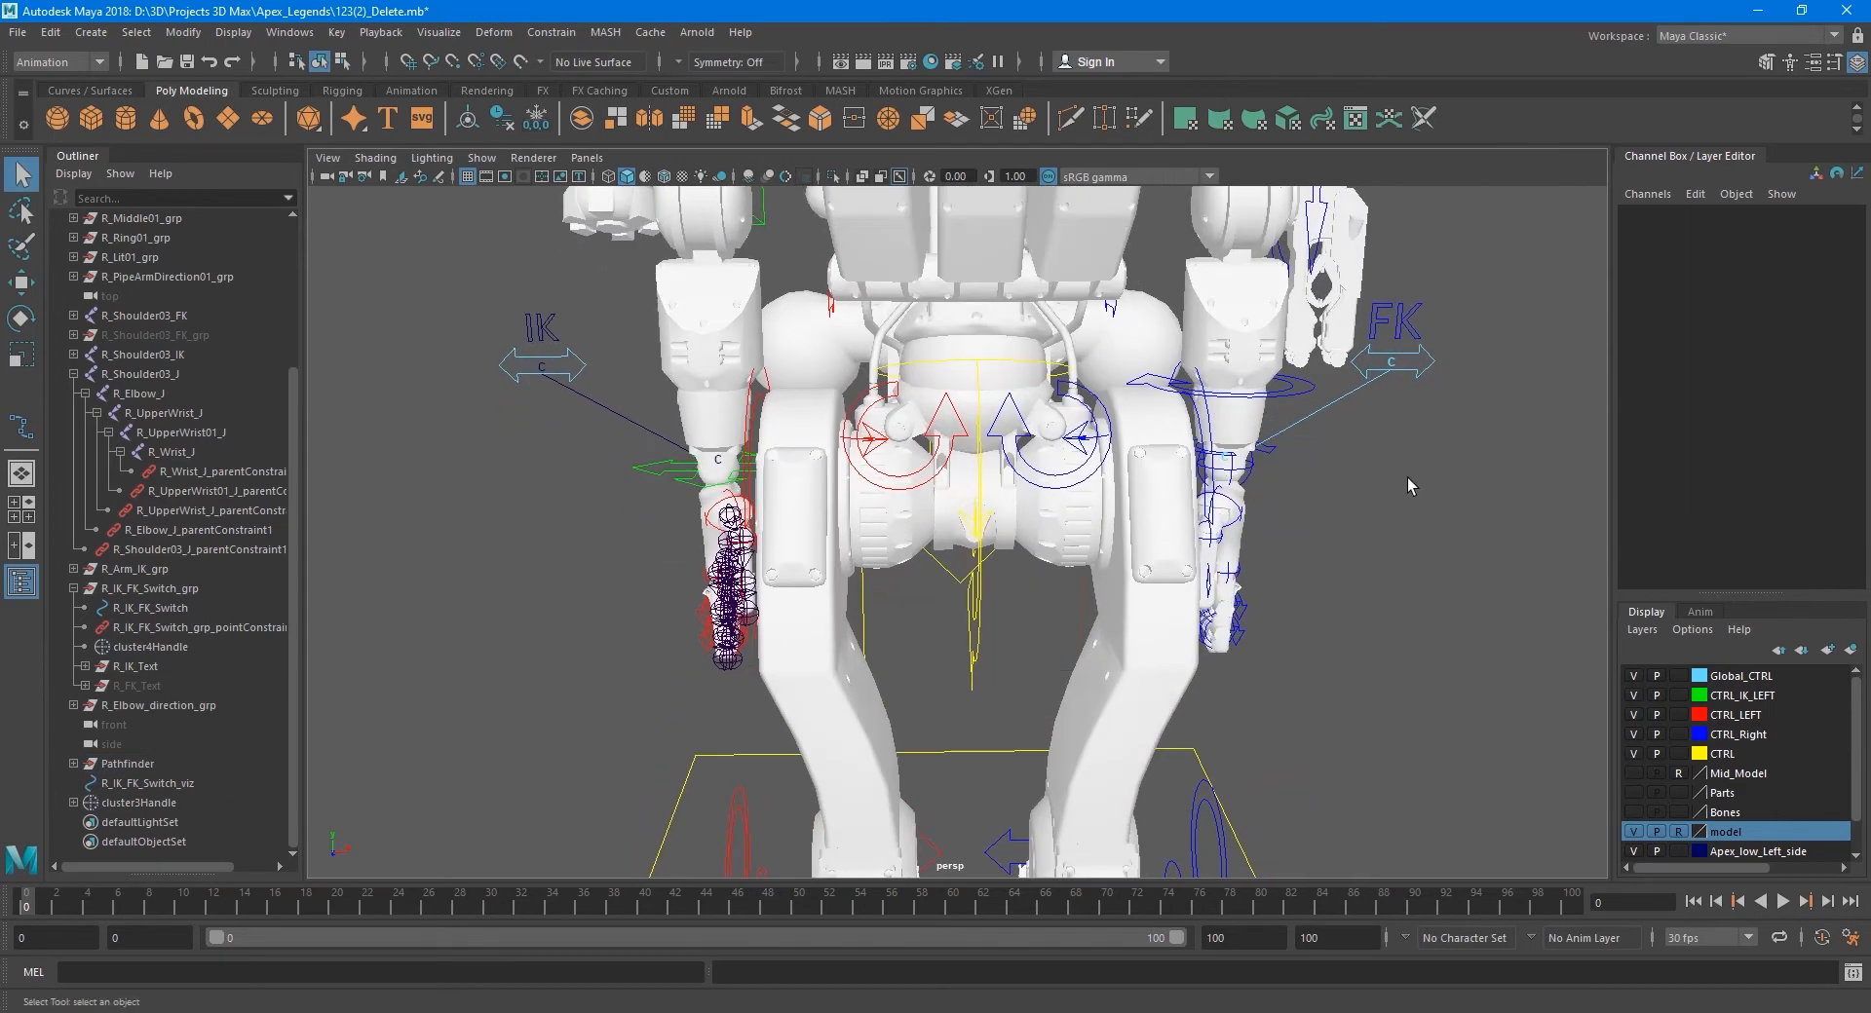
- Return the left arm's IK FK Switch to IK and examine the color of its IK label
left_click(1418, 374)
left_click(1713, 384)
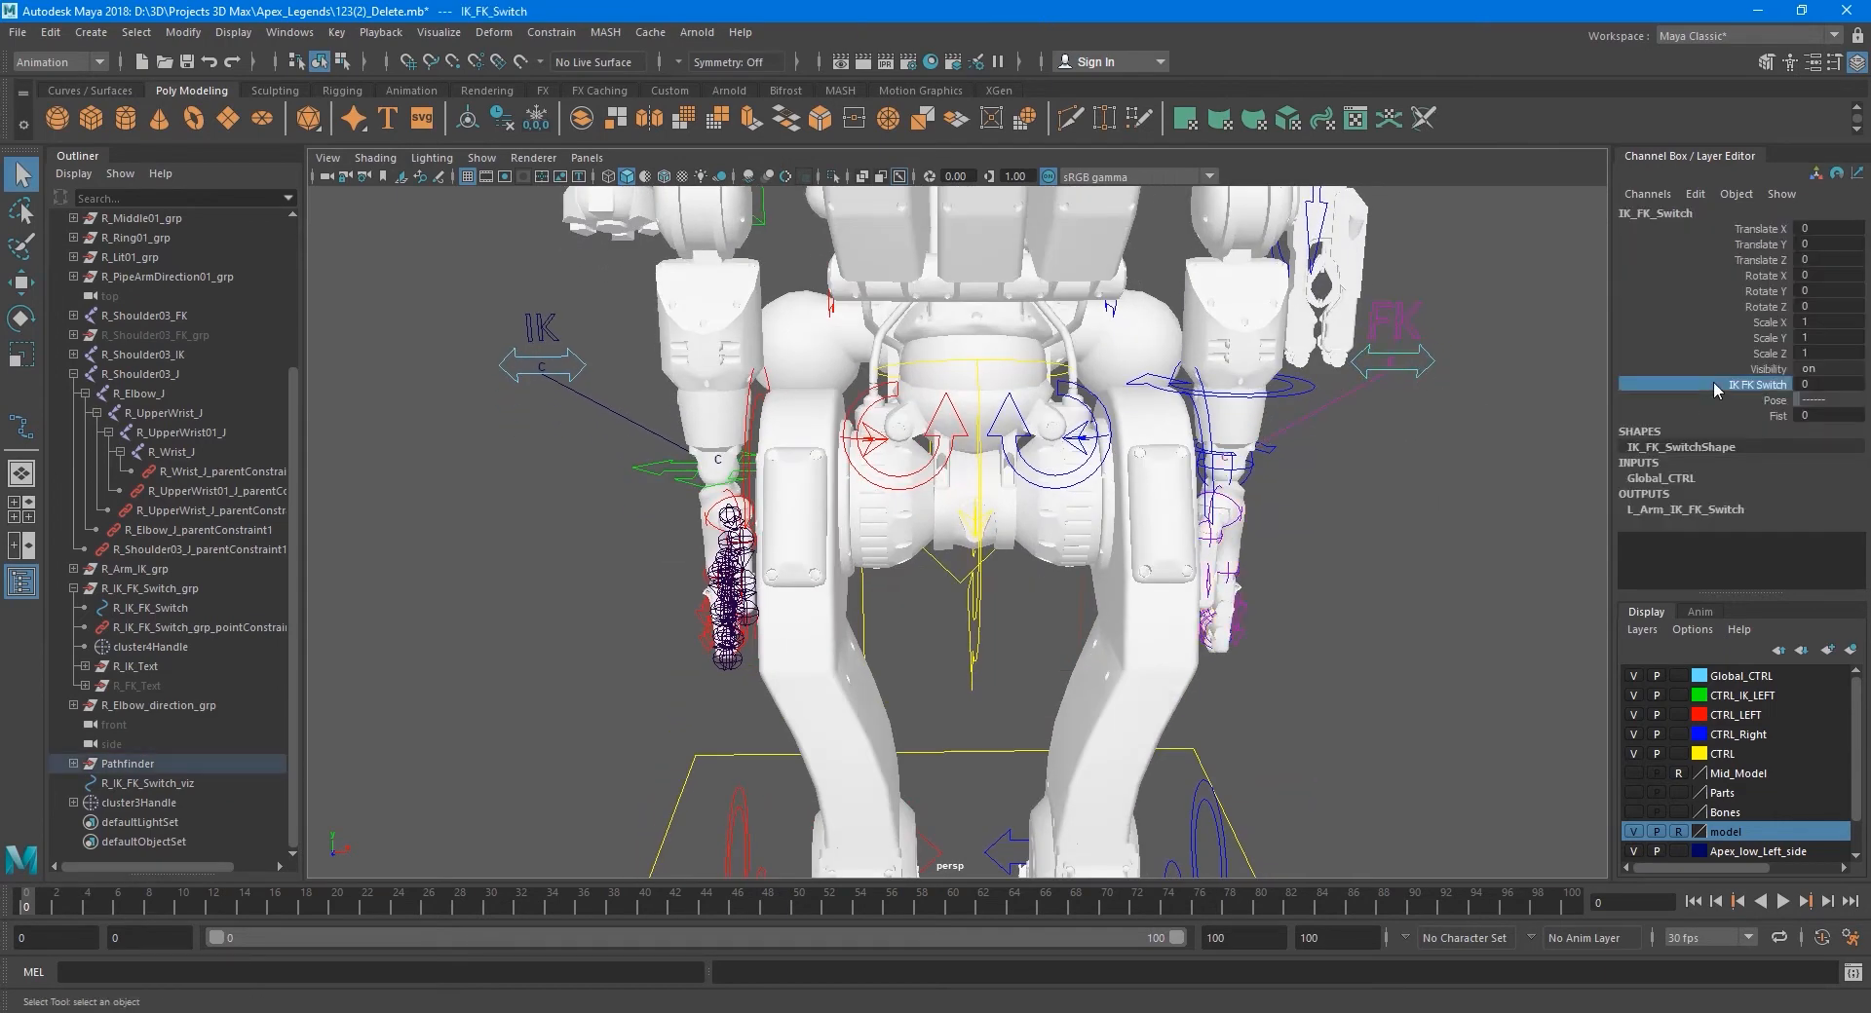
middle_click_drag(1420, 389, 1584, 403)
left_click(1483, 412)
left_click_drag(1481, 413, 1428, 436, "alt")
left_click_drag(1418, 362, 1410, 409, "alt")
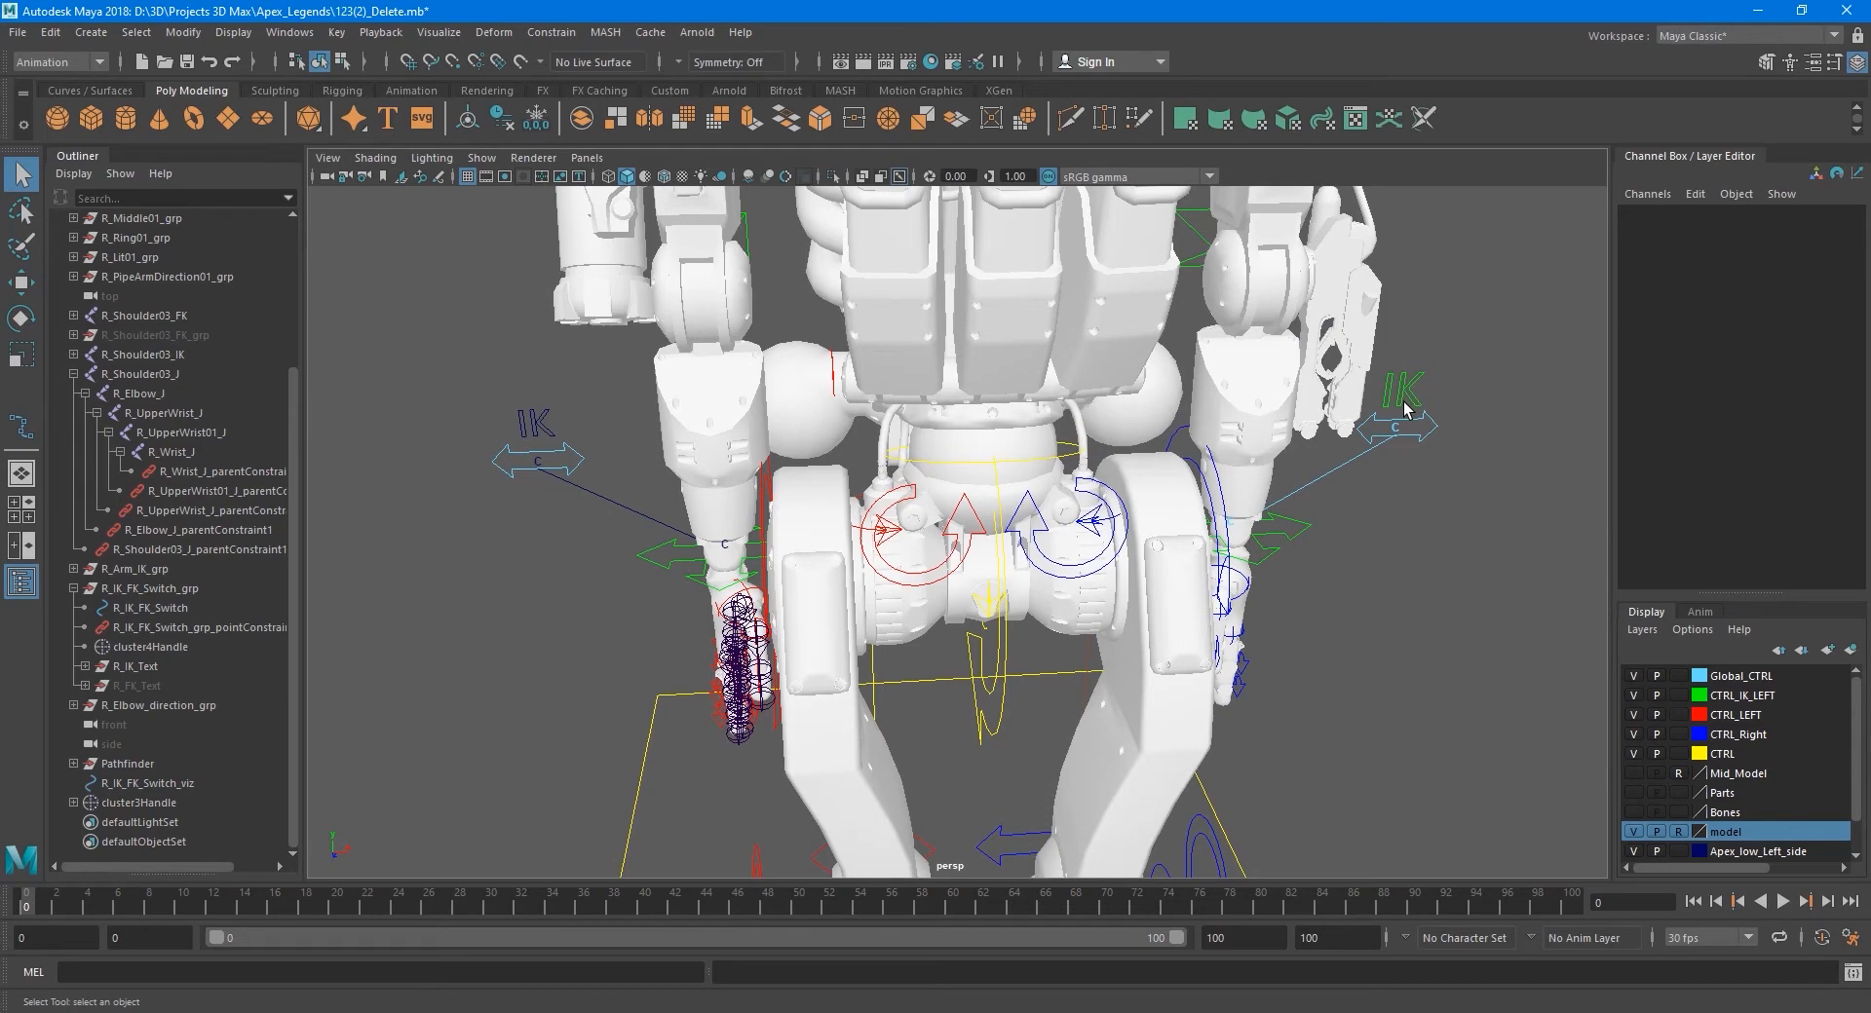
- Add the R_IK_Text group to the CTRL_IK_LEFT display layer
left_click(1734, 698)
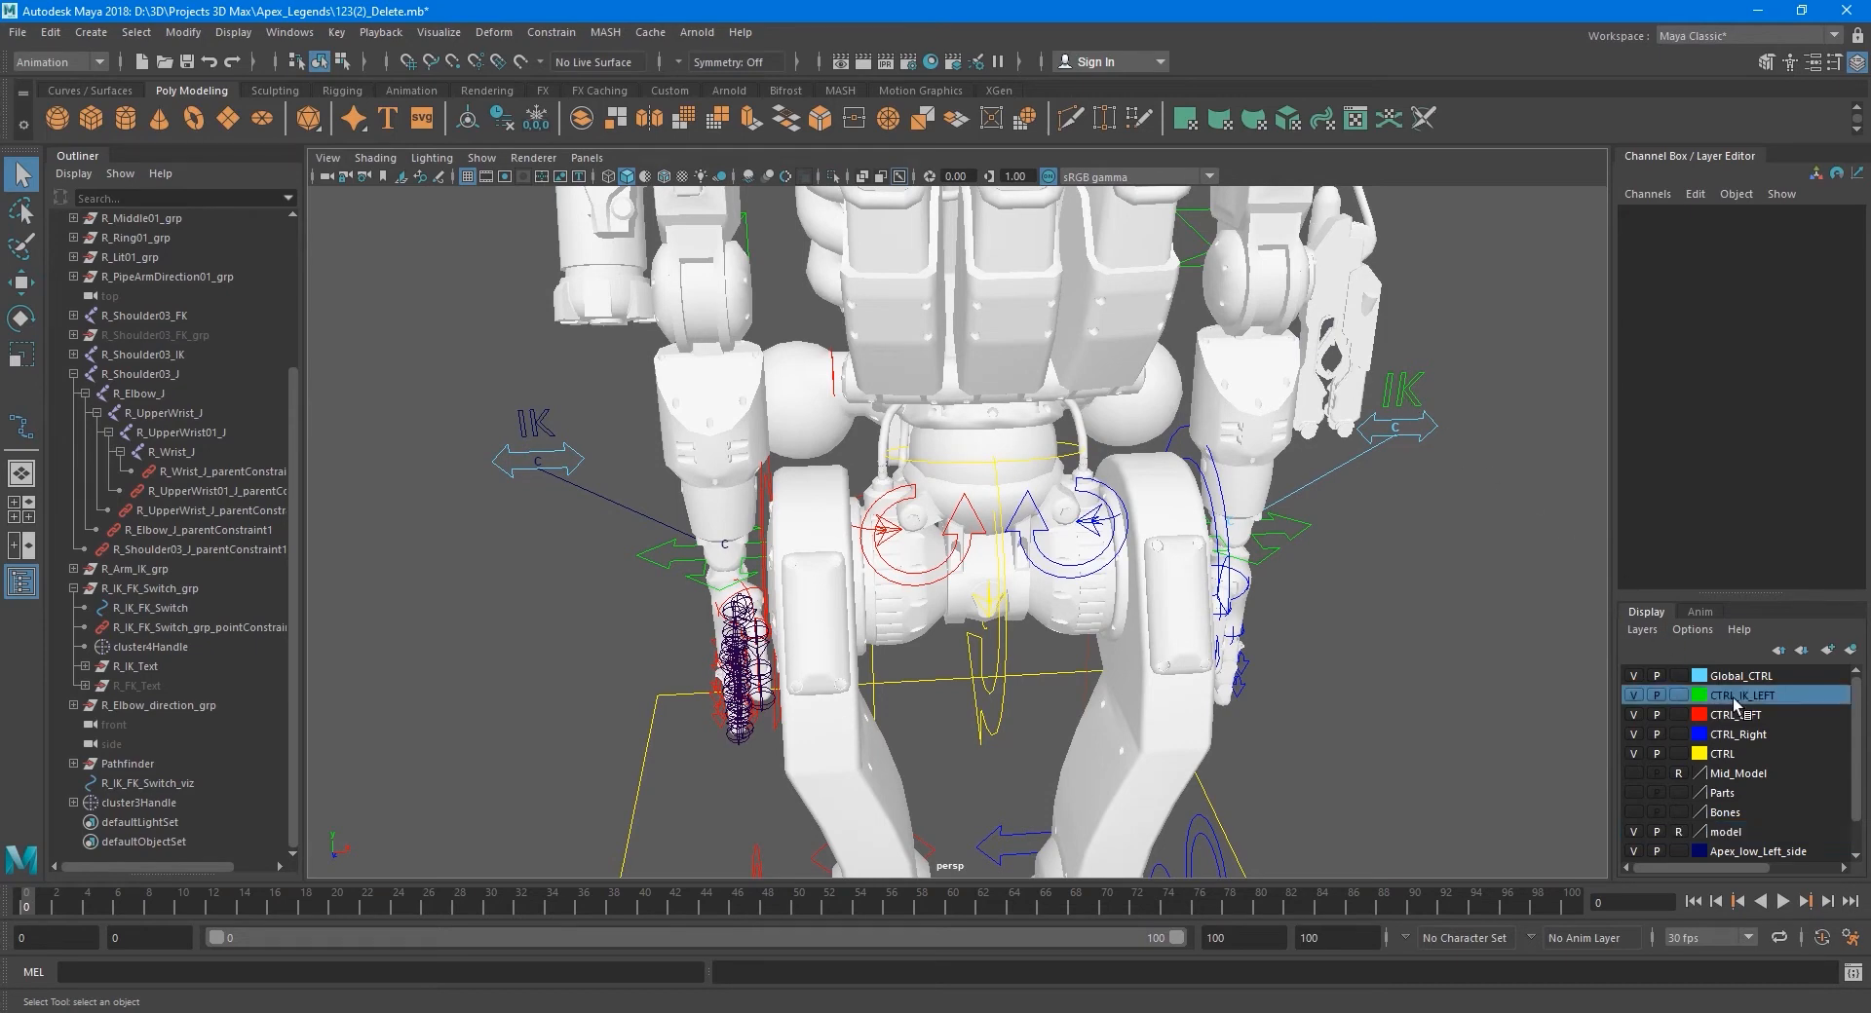
mouse_move(1441, 500)
left_mouse_down("alt")
mouse_move(1412, 442)
mouse_move(1457, 493)
left_mouse_up("alt")
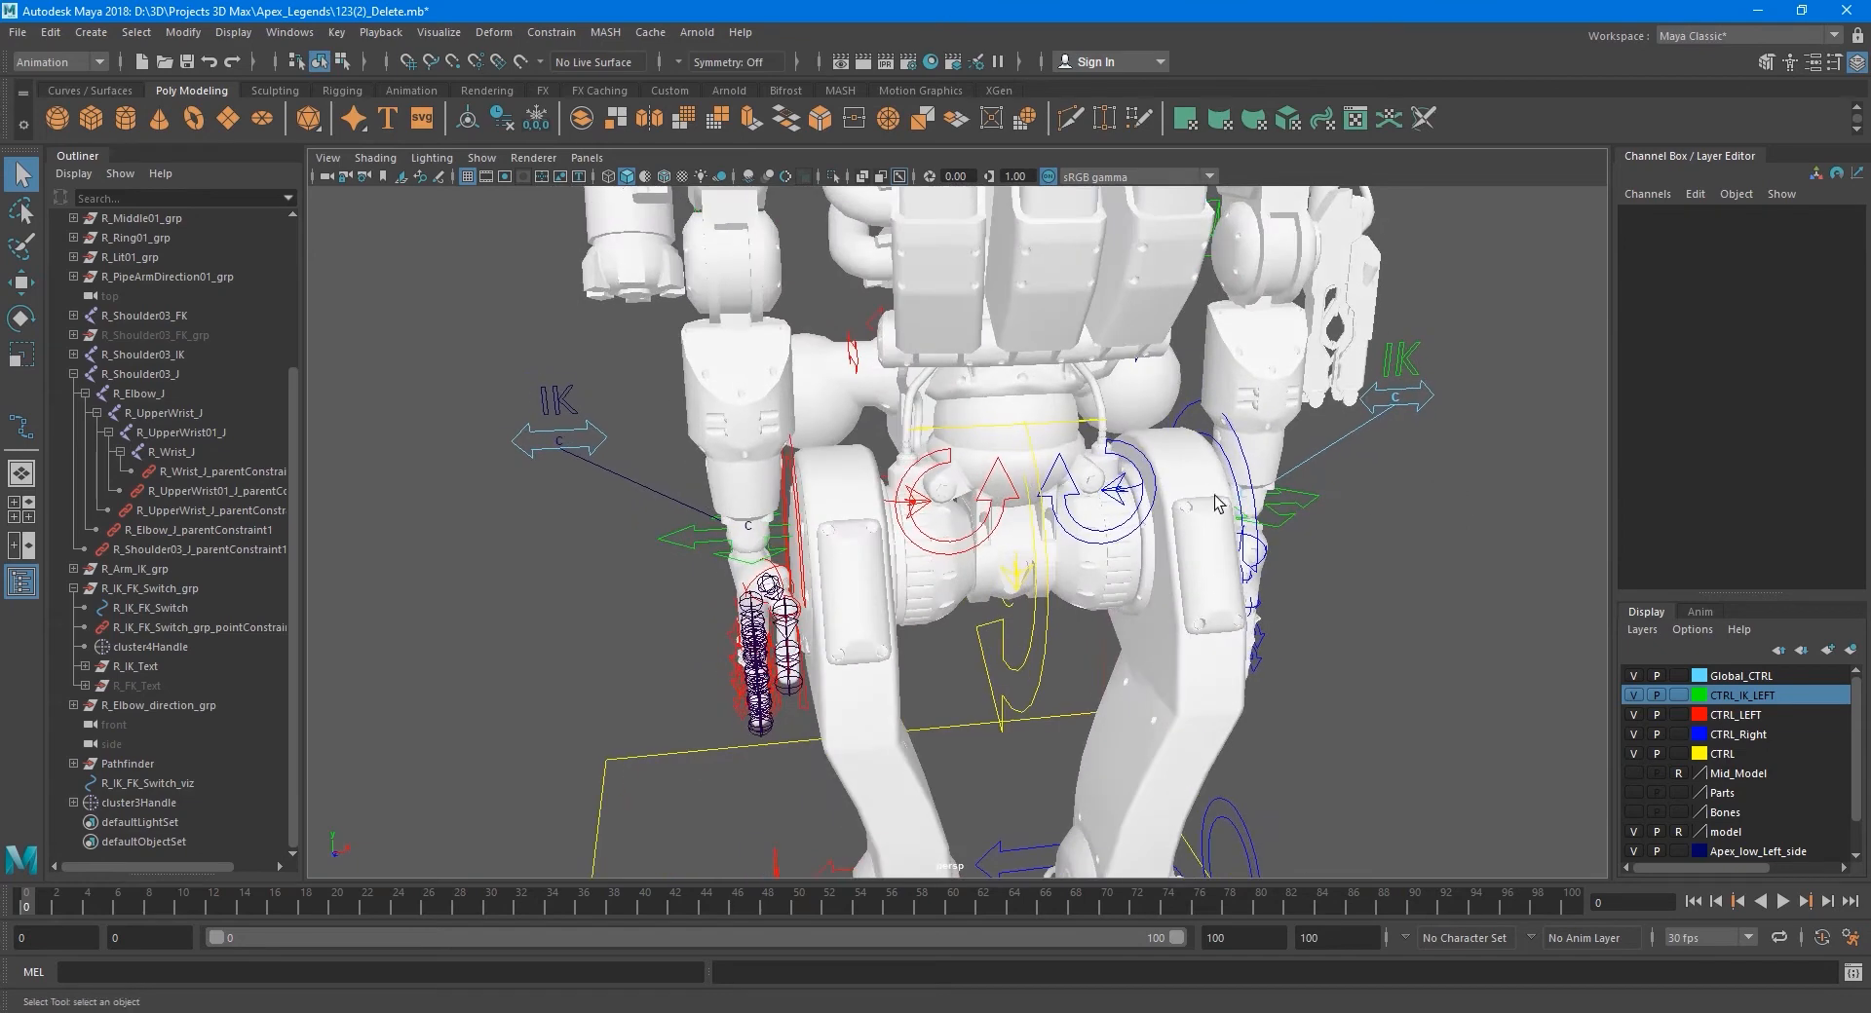
left_click(565, 409)
middle_click_drag(535, 409, 711, 413, "alt")
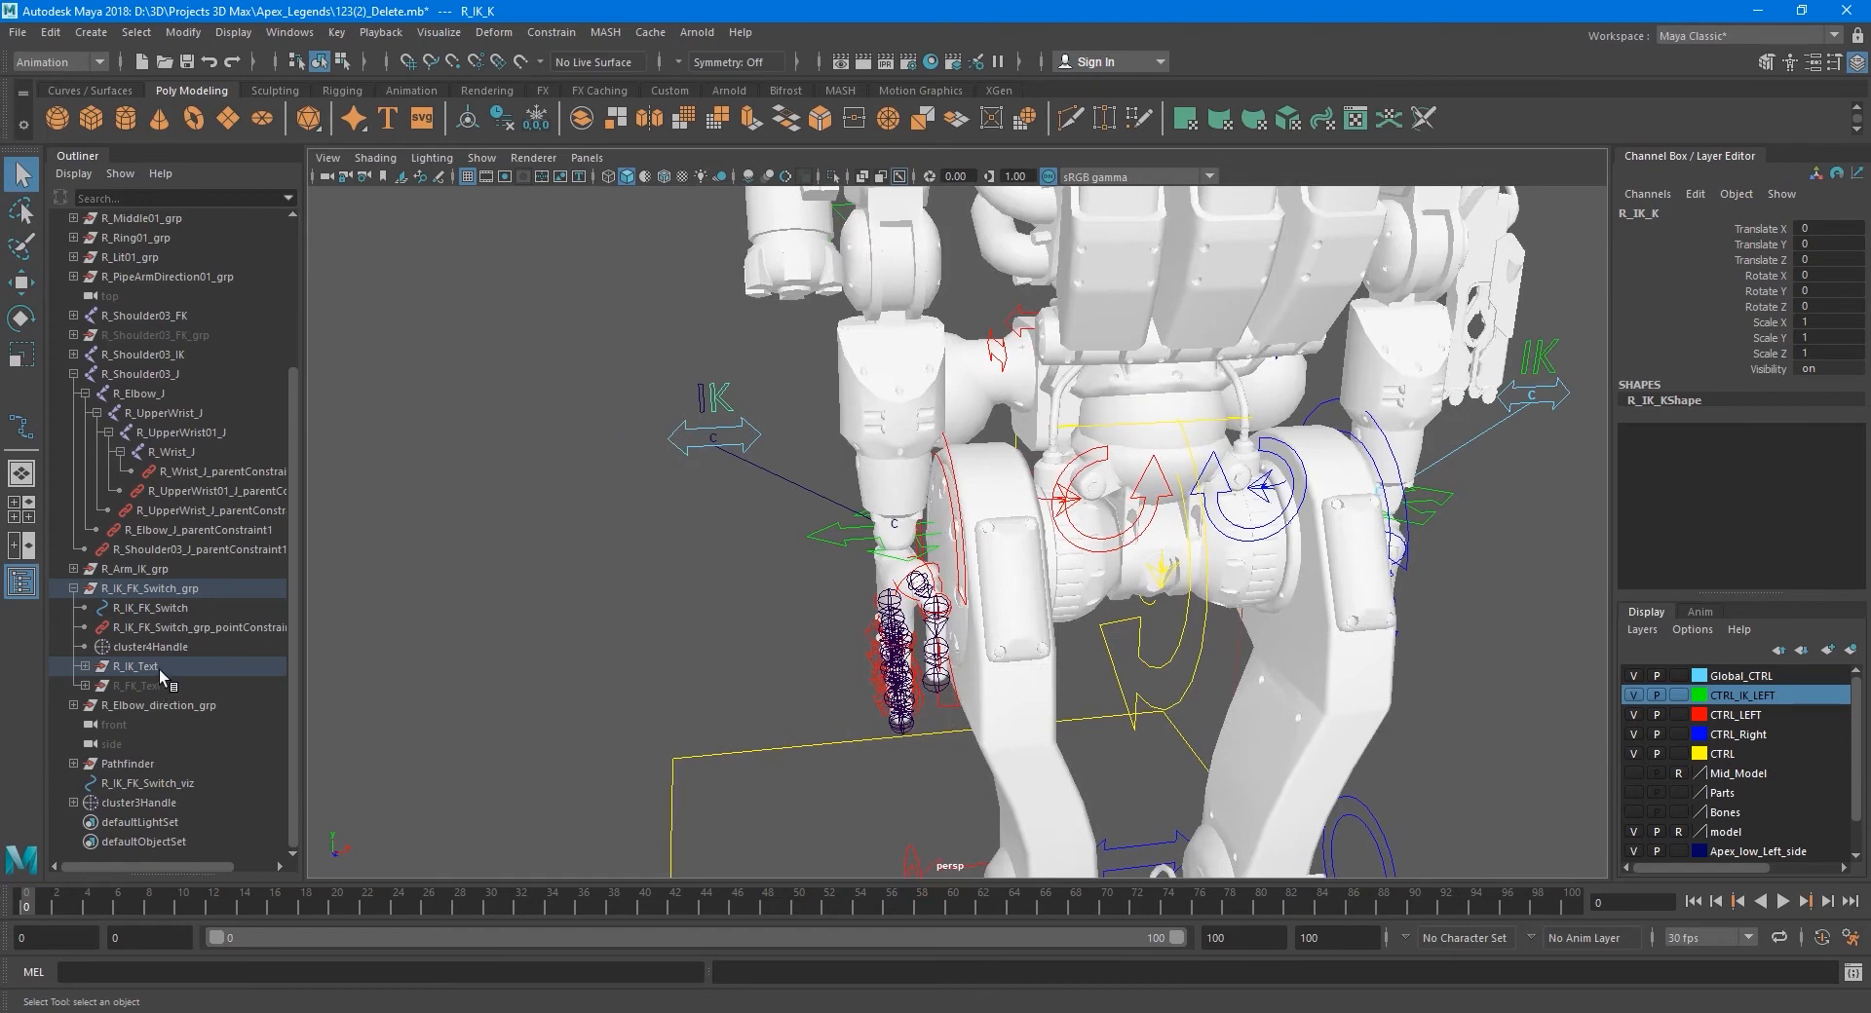
left_click(159, 668)
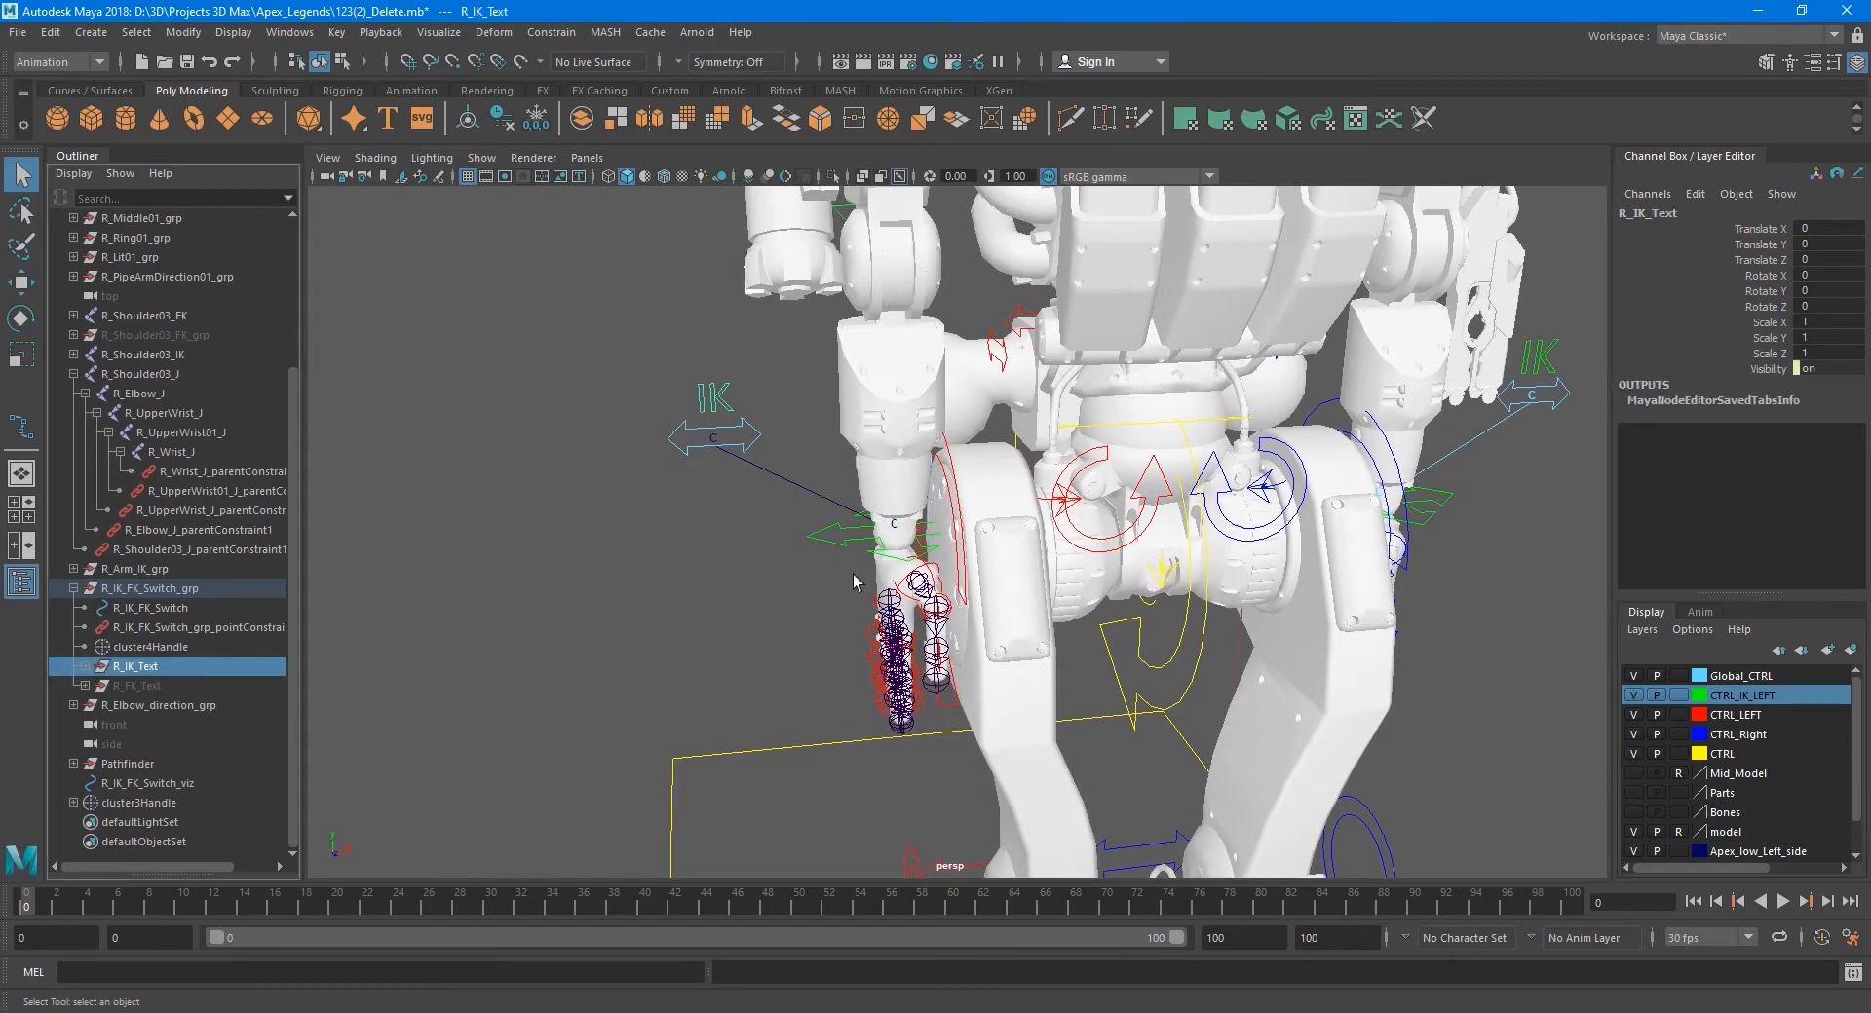
right_click(1744, 697)
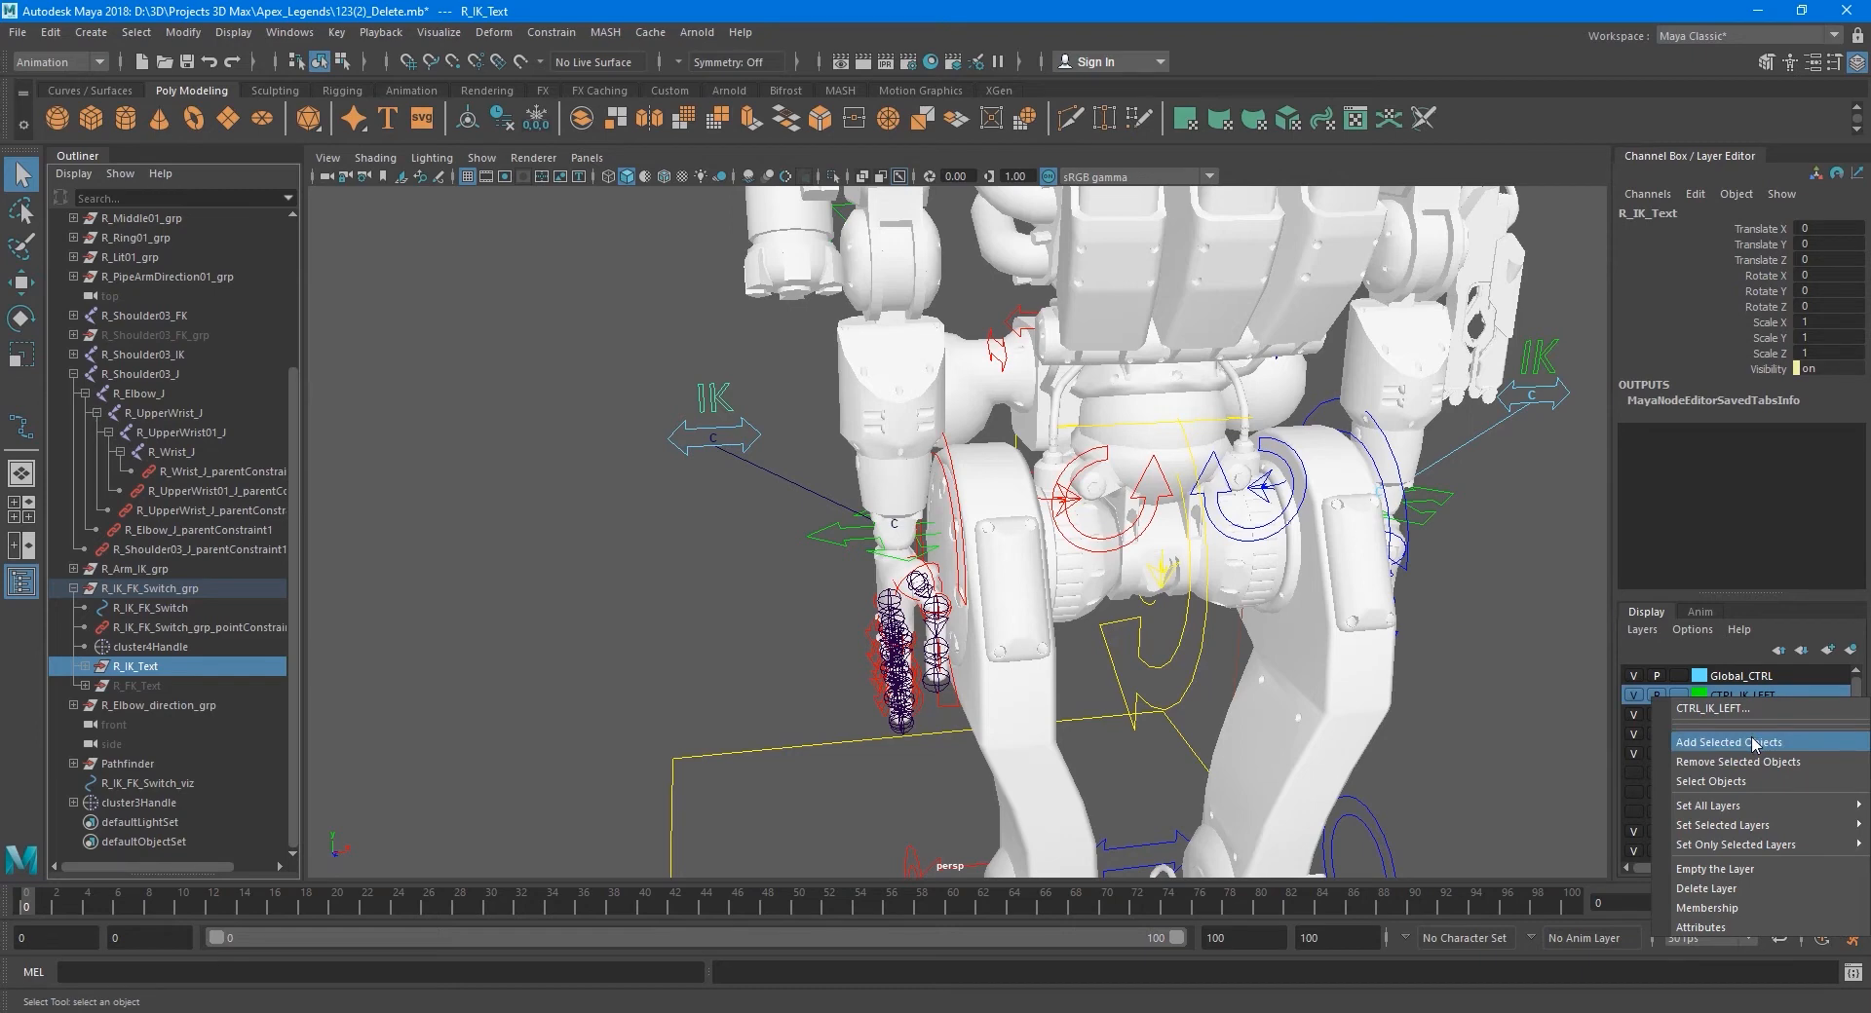
left_click(1753, 744)
left_click(772, 598)
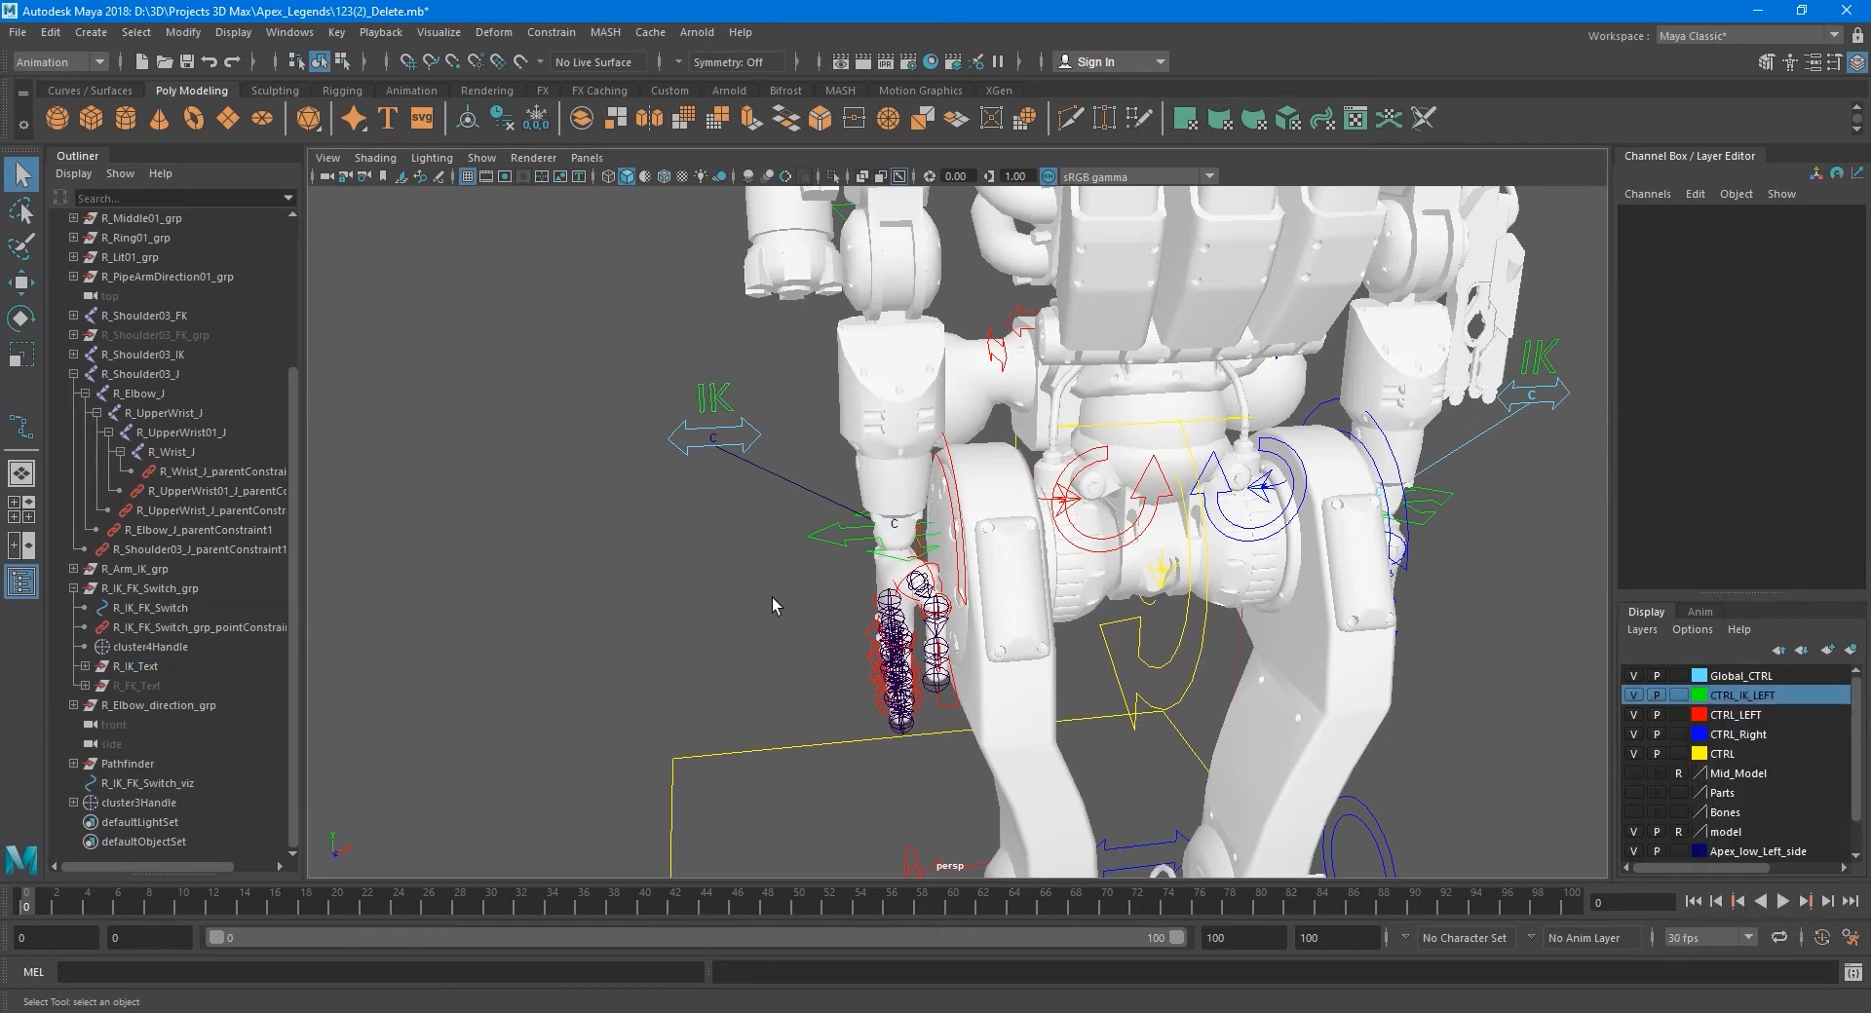
- Set R_IK_FK_Switch's R IK FK Switch value to 0
left_click(755, 444)
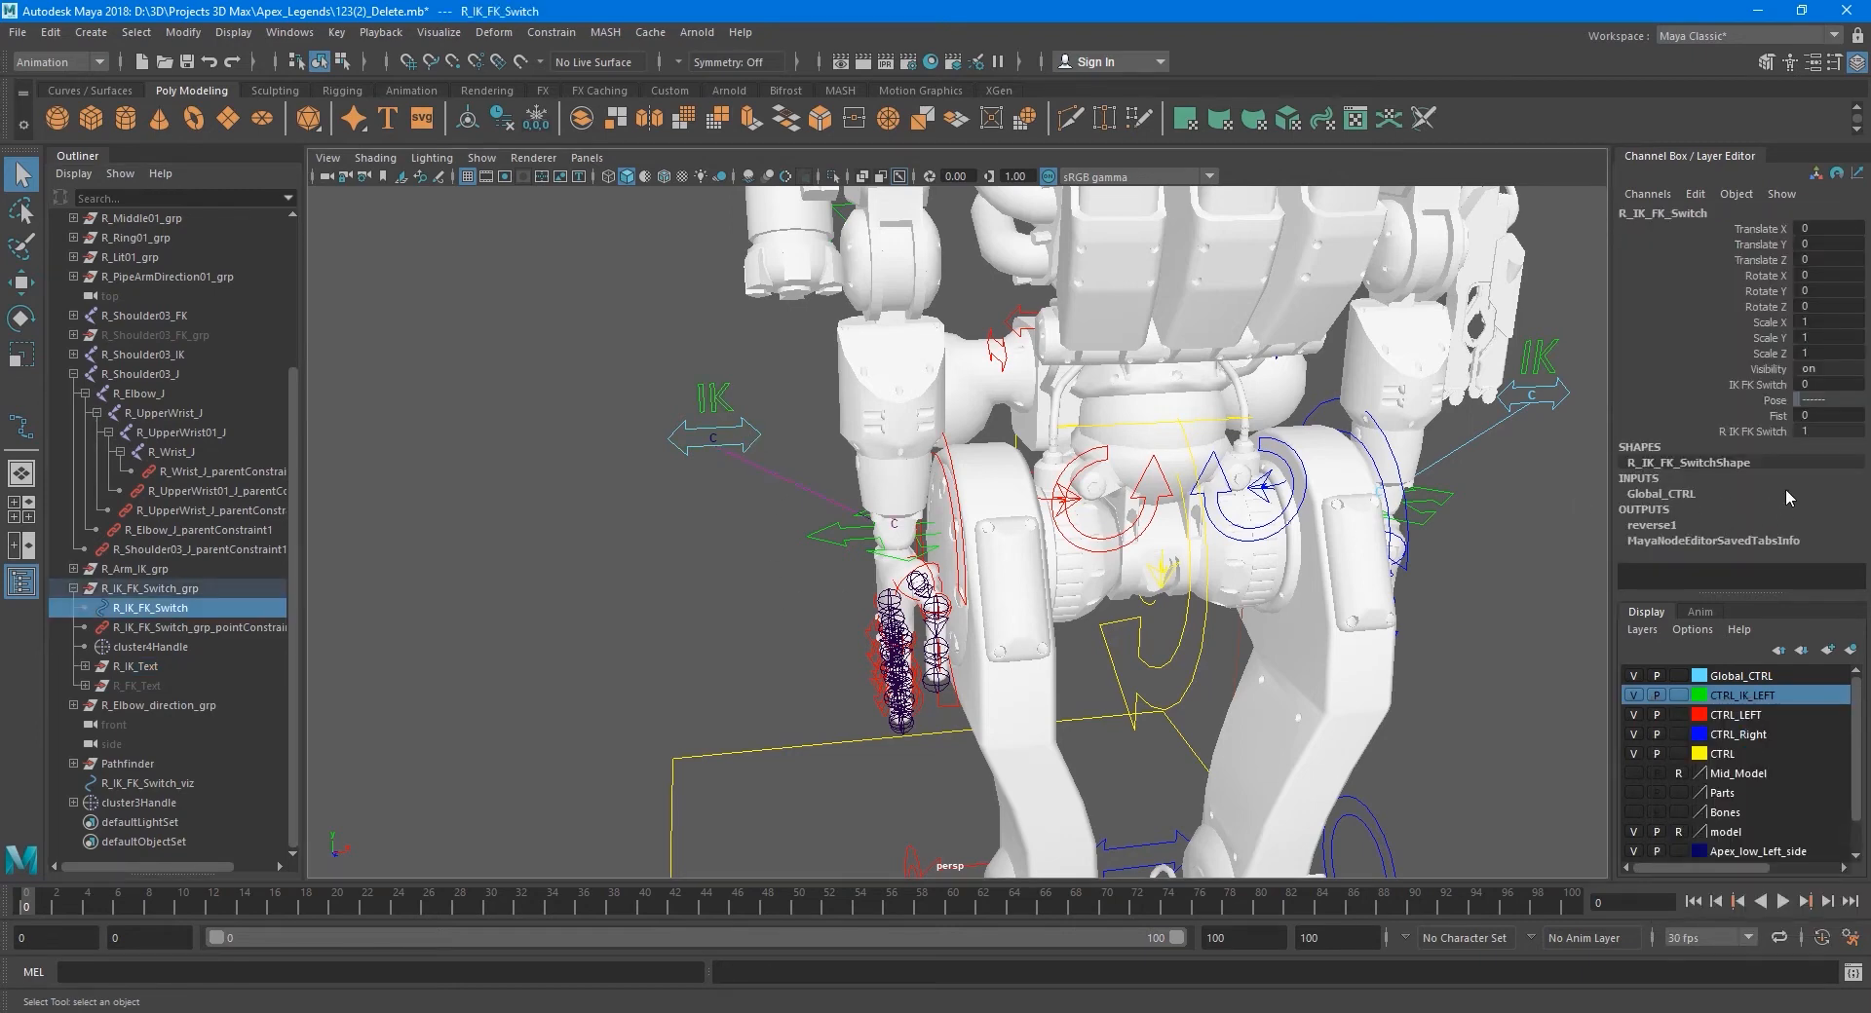
left_click(1754, 430)
middle_click_drag(1059, 454, 594, 385)
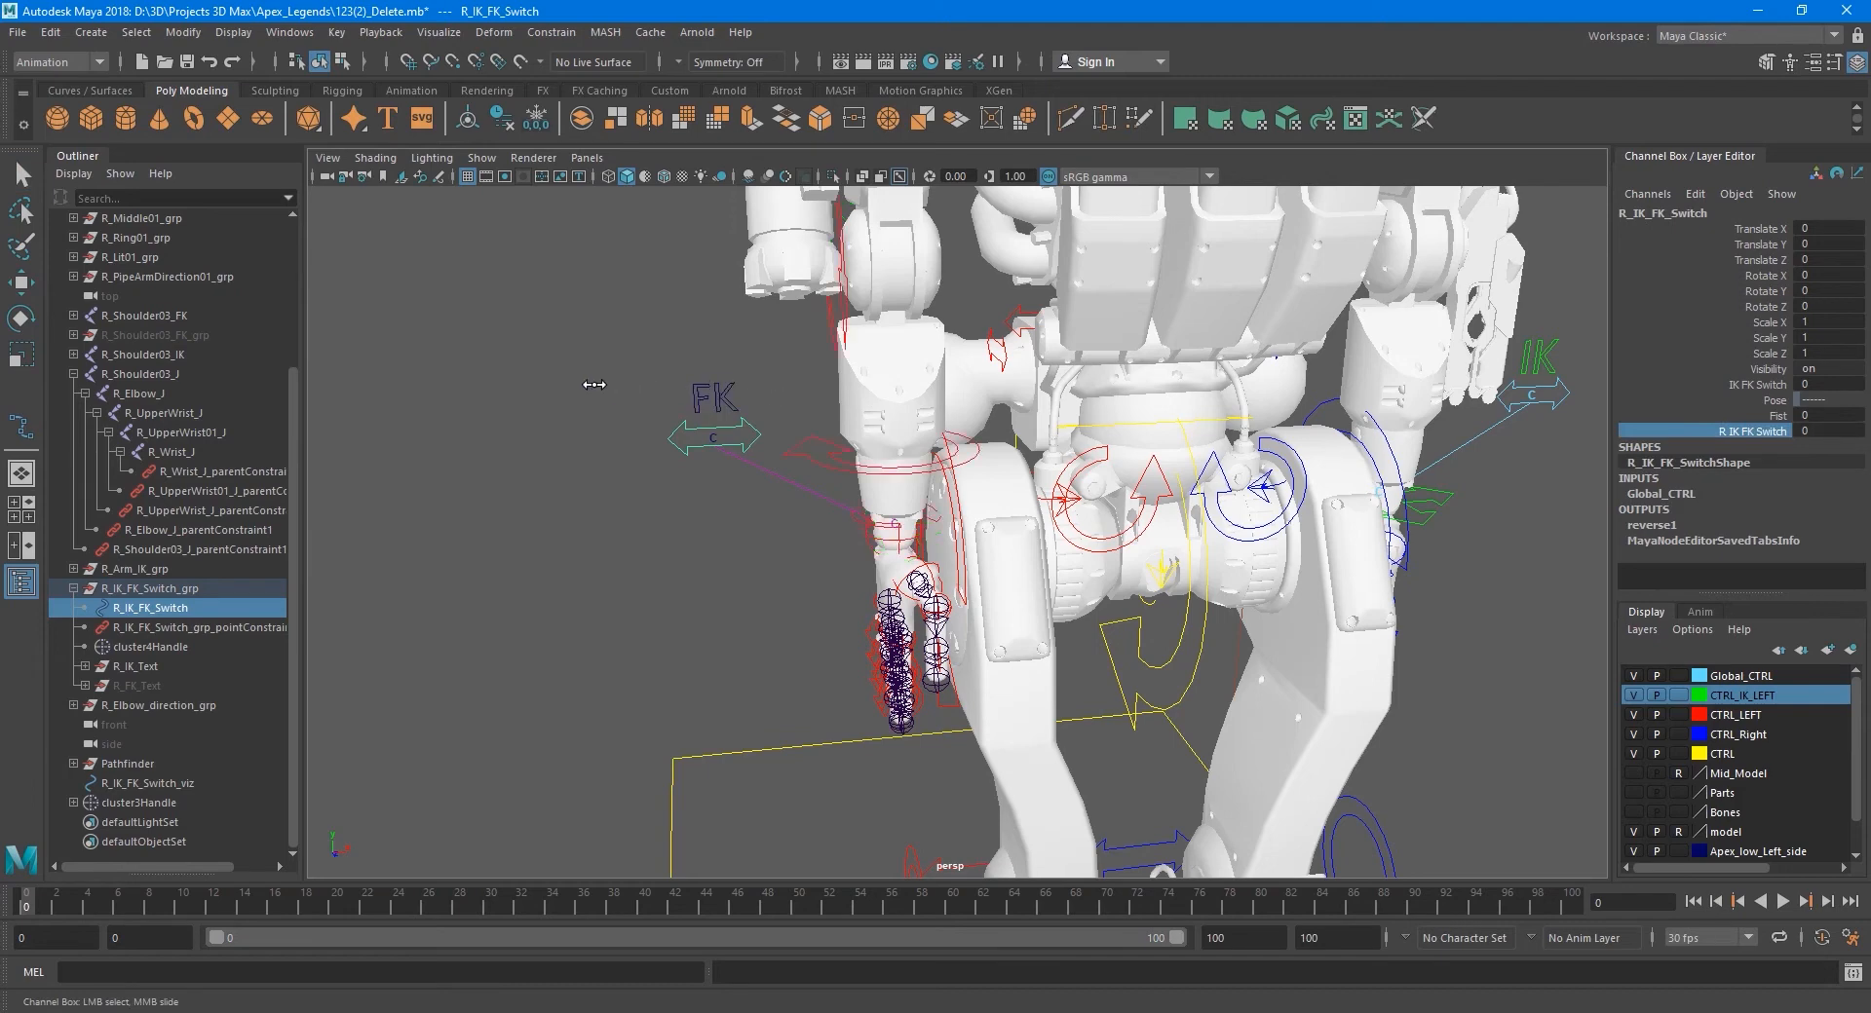
left_click(629, 507)
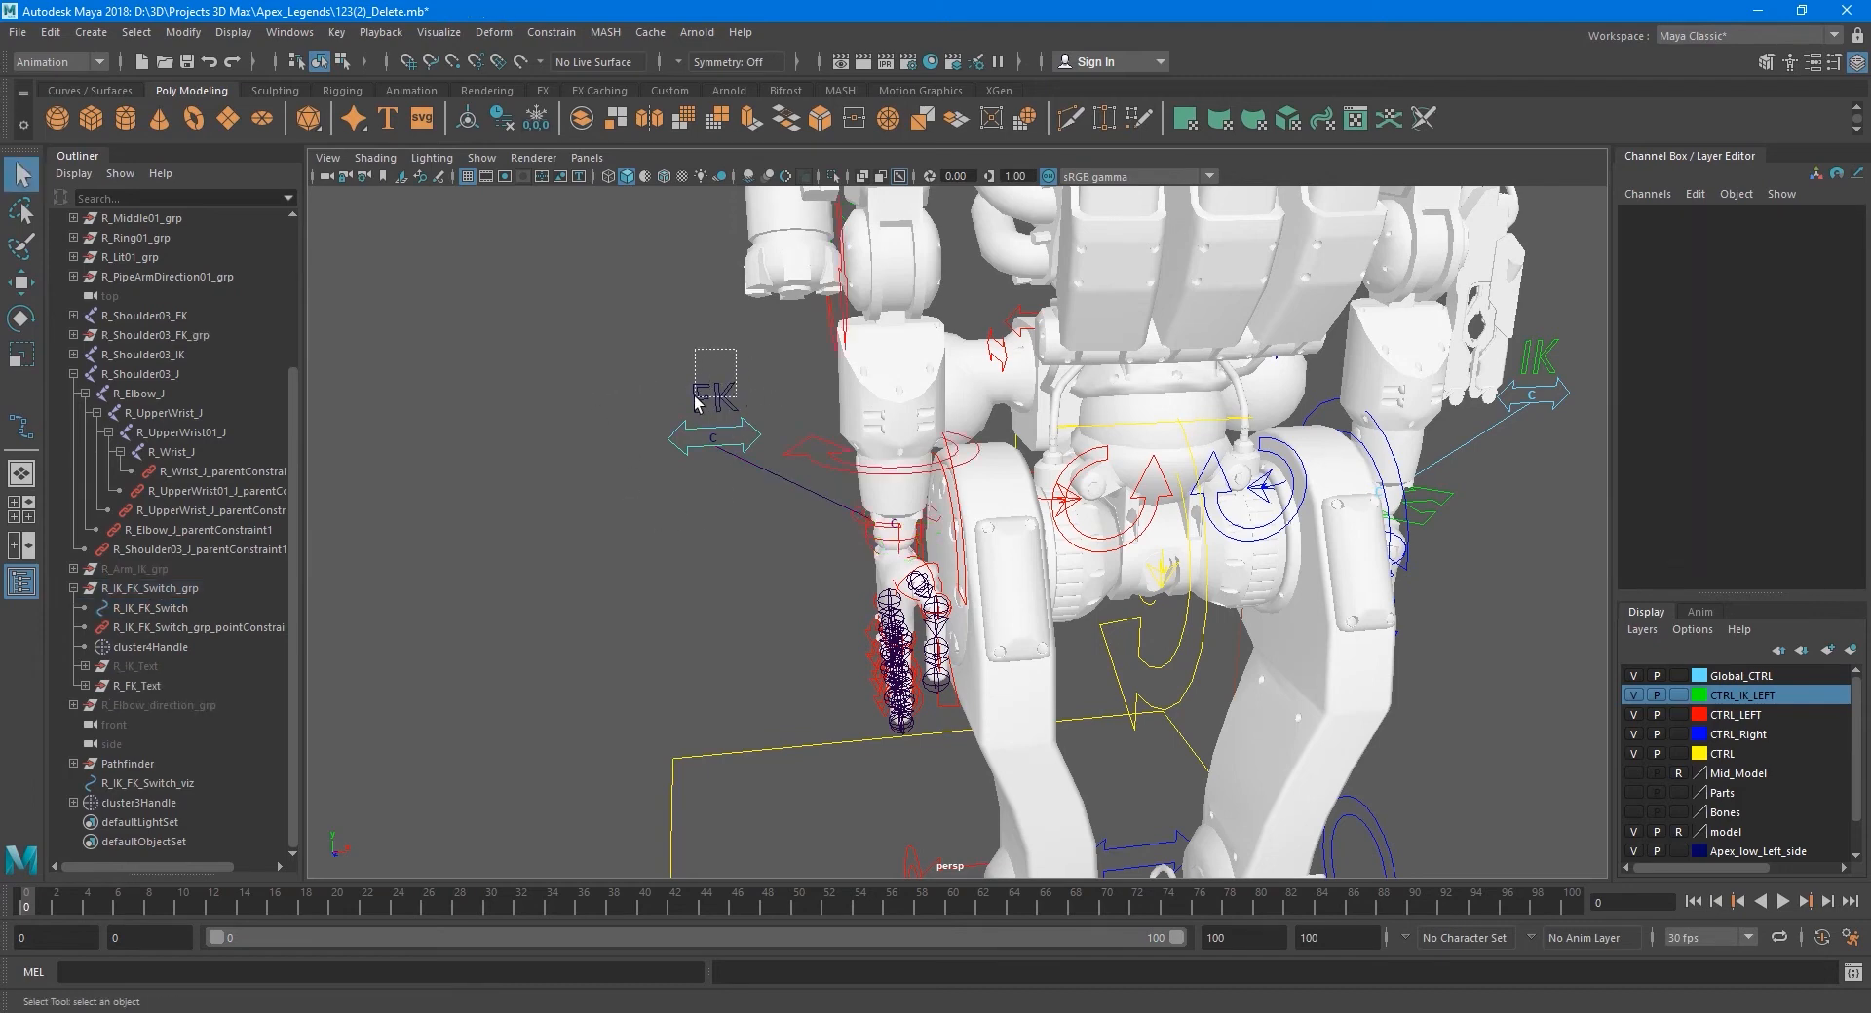
- Add the R_FK_Text group to the red CTRL_LEFT display layer
left_click_drag(696, 401, 694, 405)
left_click(146, 686)
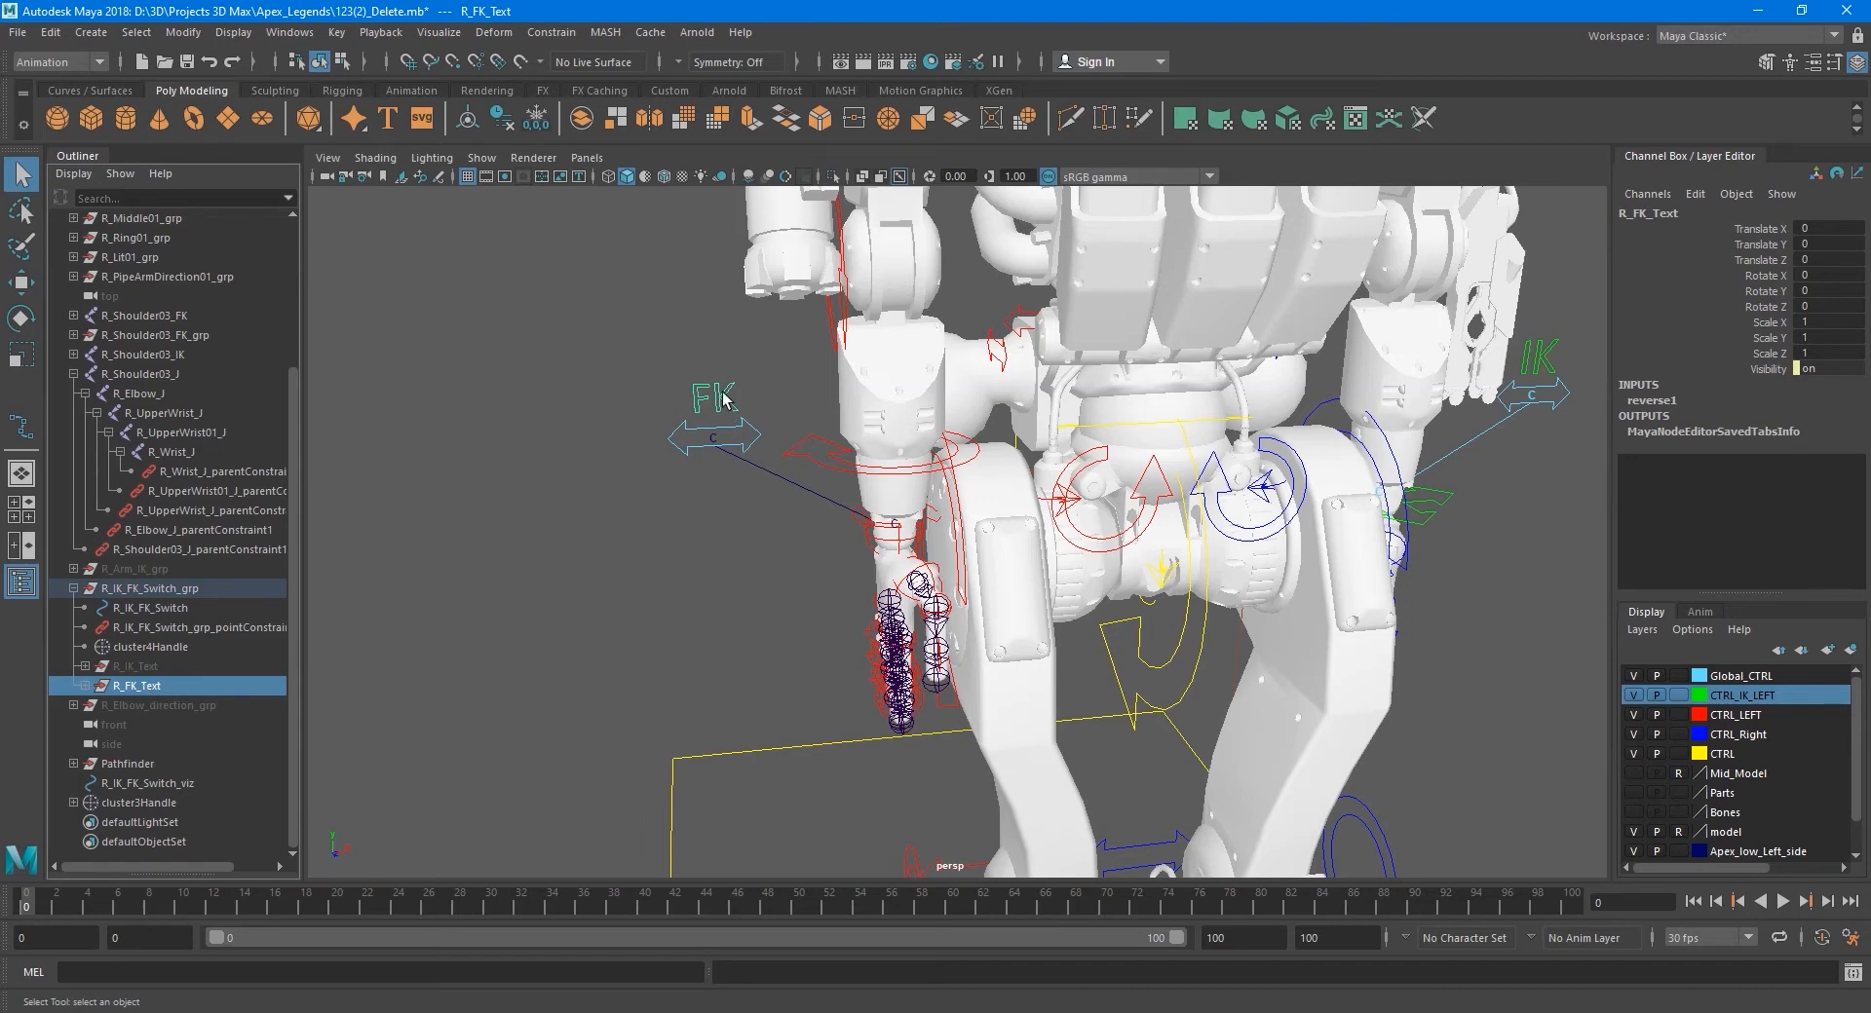
left_click(1744, 718)
middle_click_drag(1130, 639, 1046, 651, "alt")
left_click_drag(984, 593, 1257, 577, "alt")
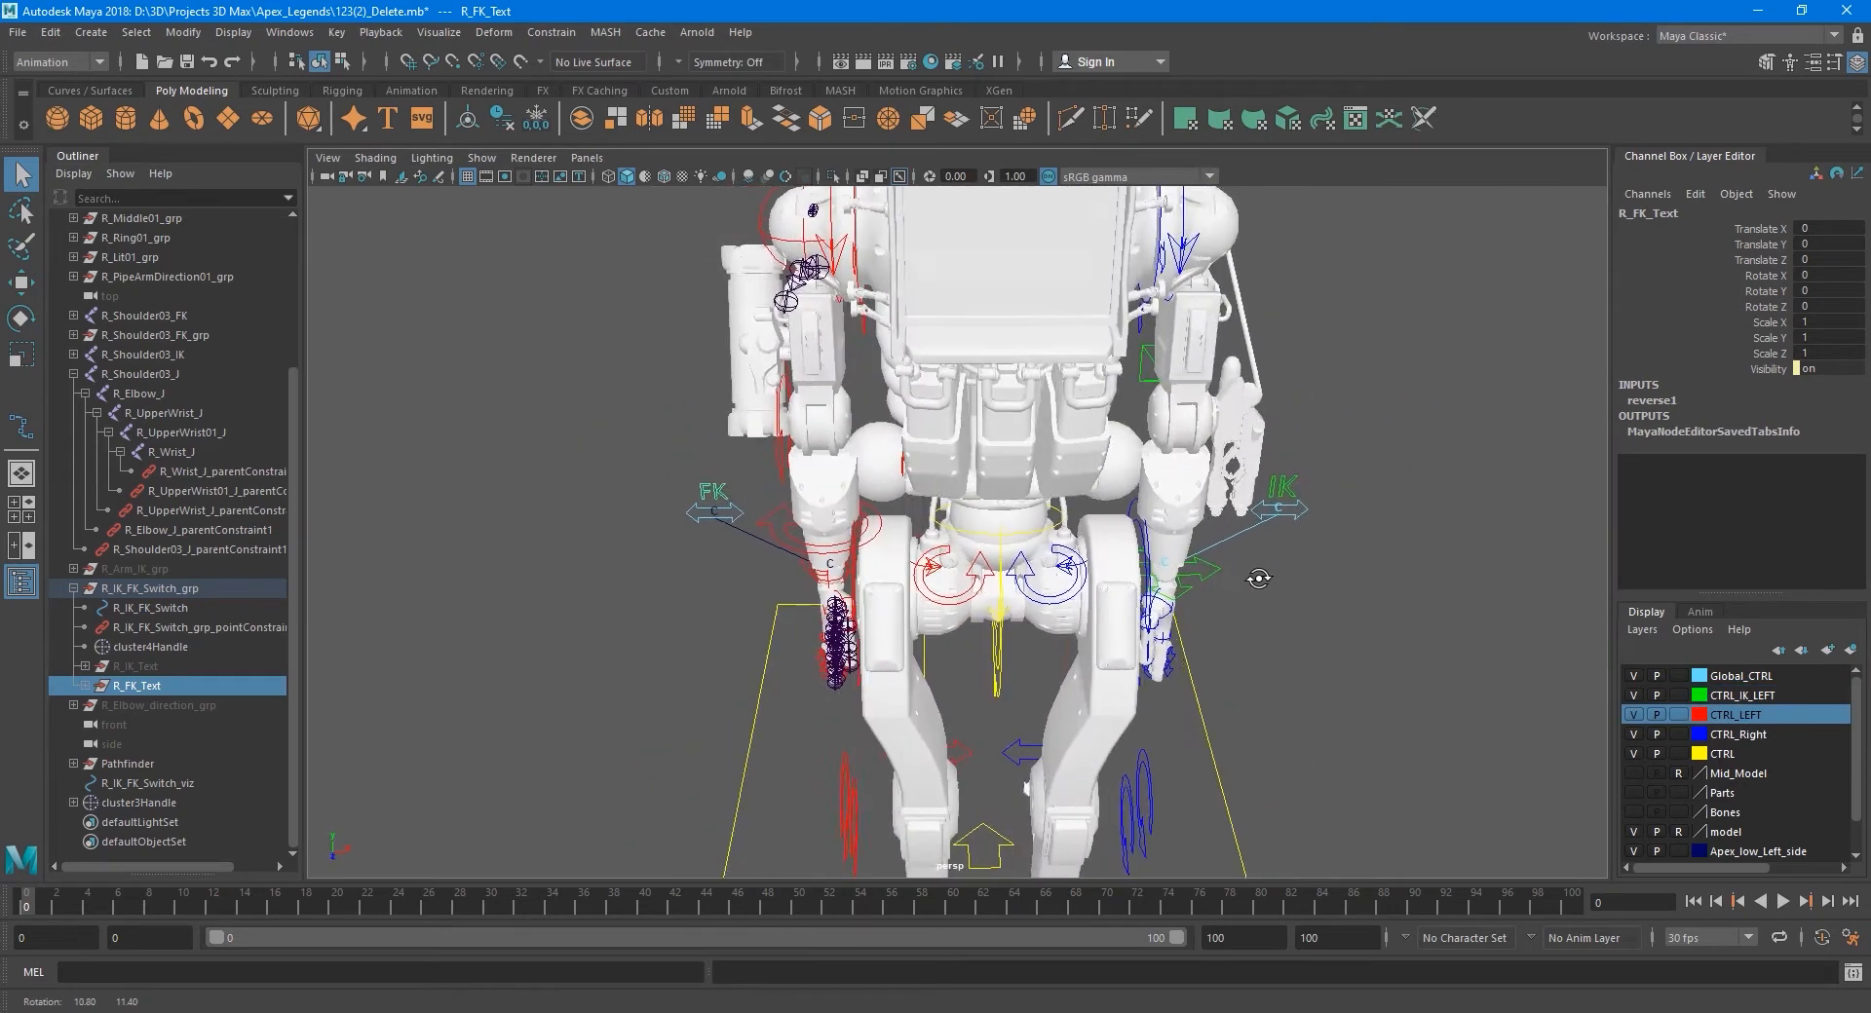
left_click_drag(780, 554, 718, 584, "alt")
scroll(811, 582, "up", 5)
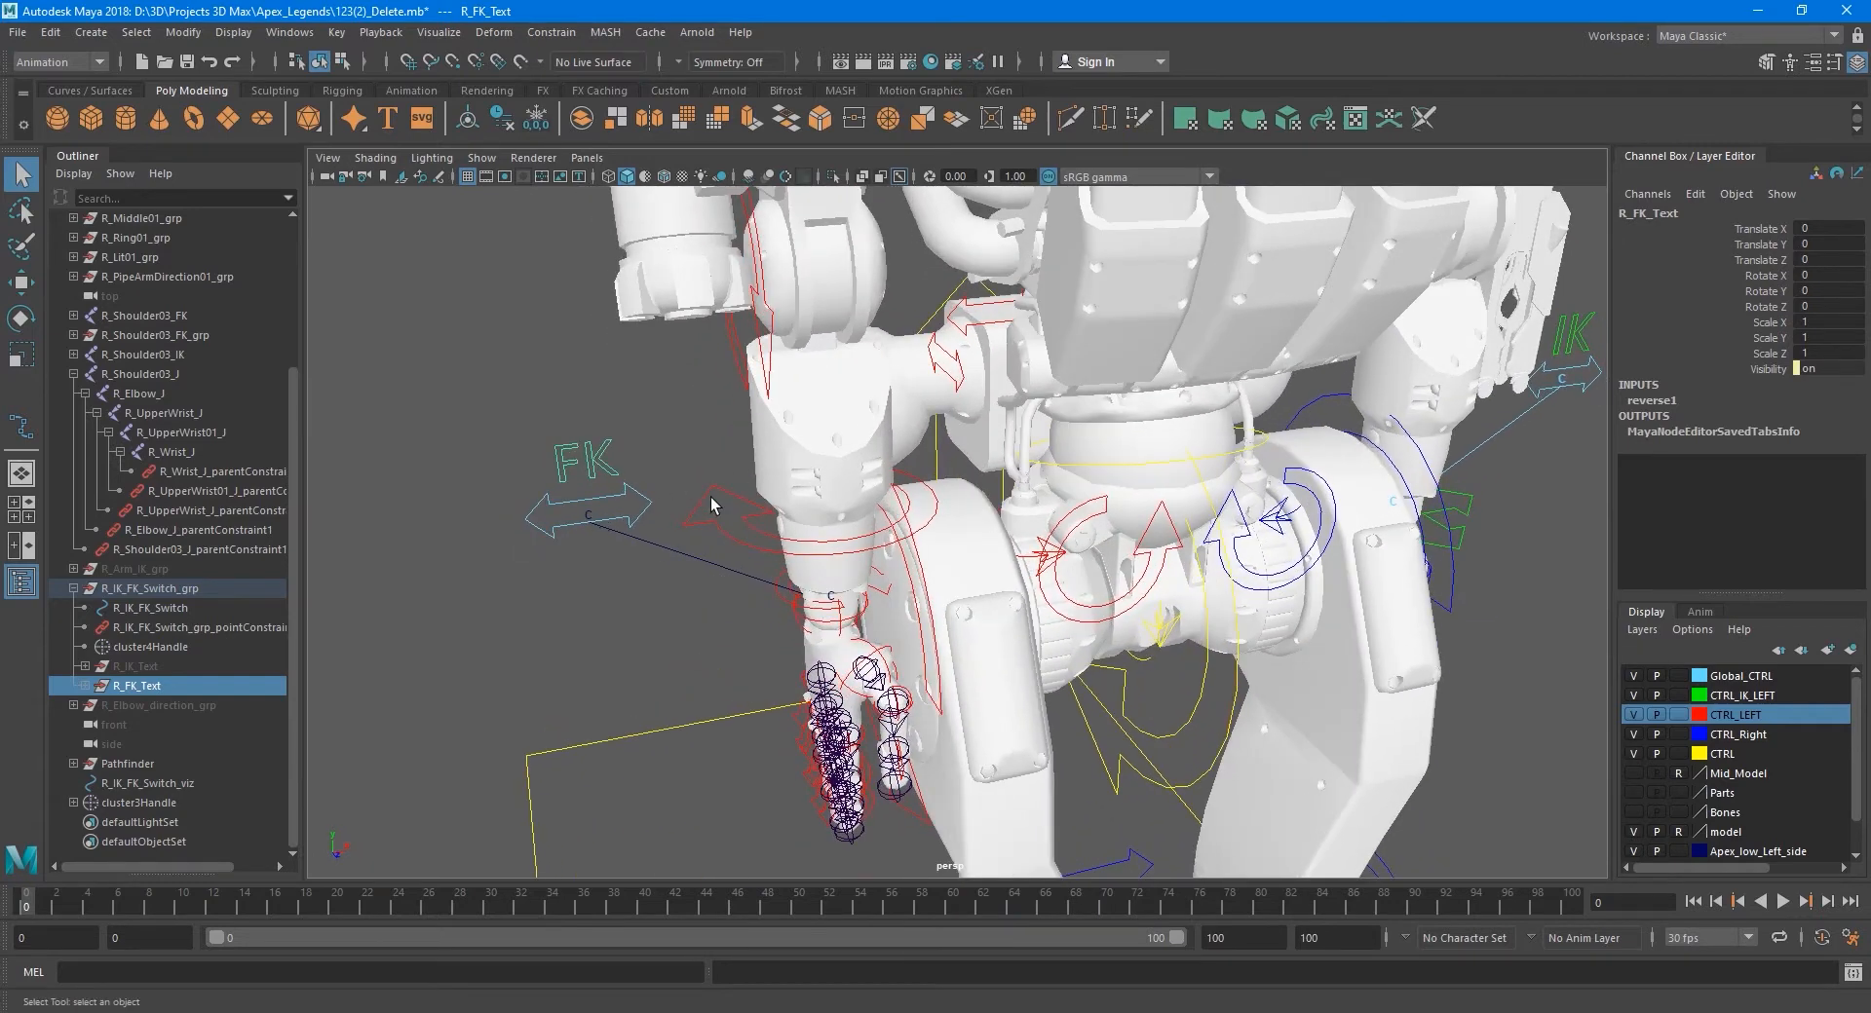
right_click(1742, 715)
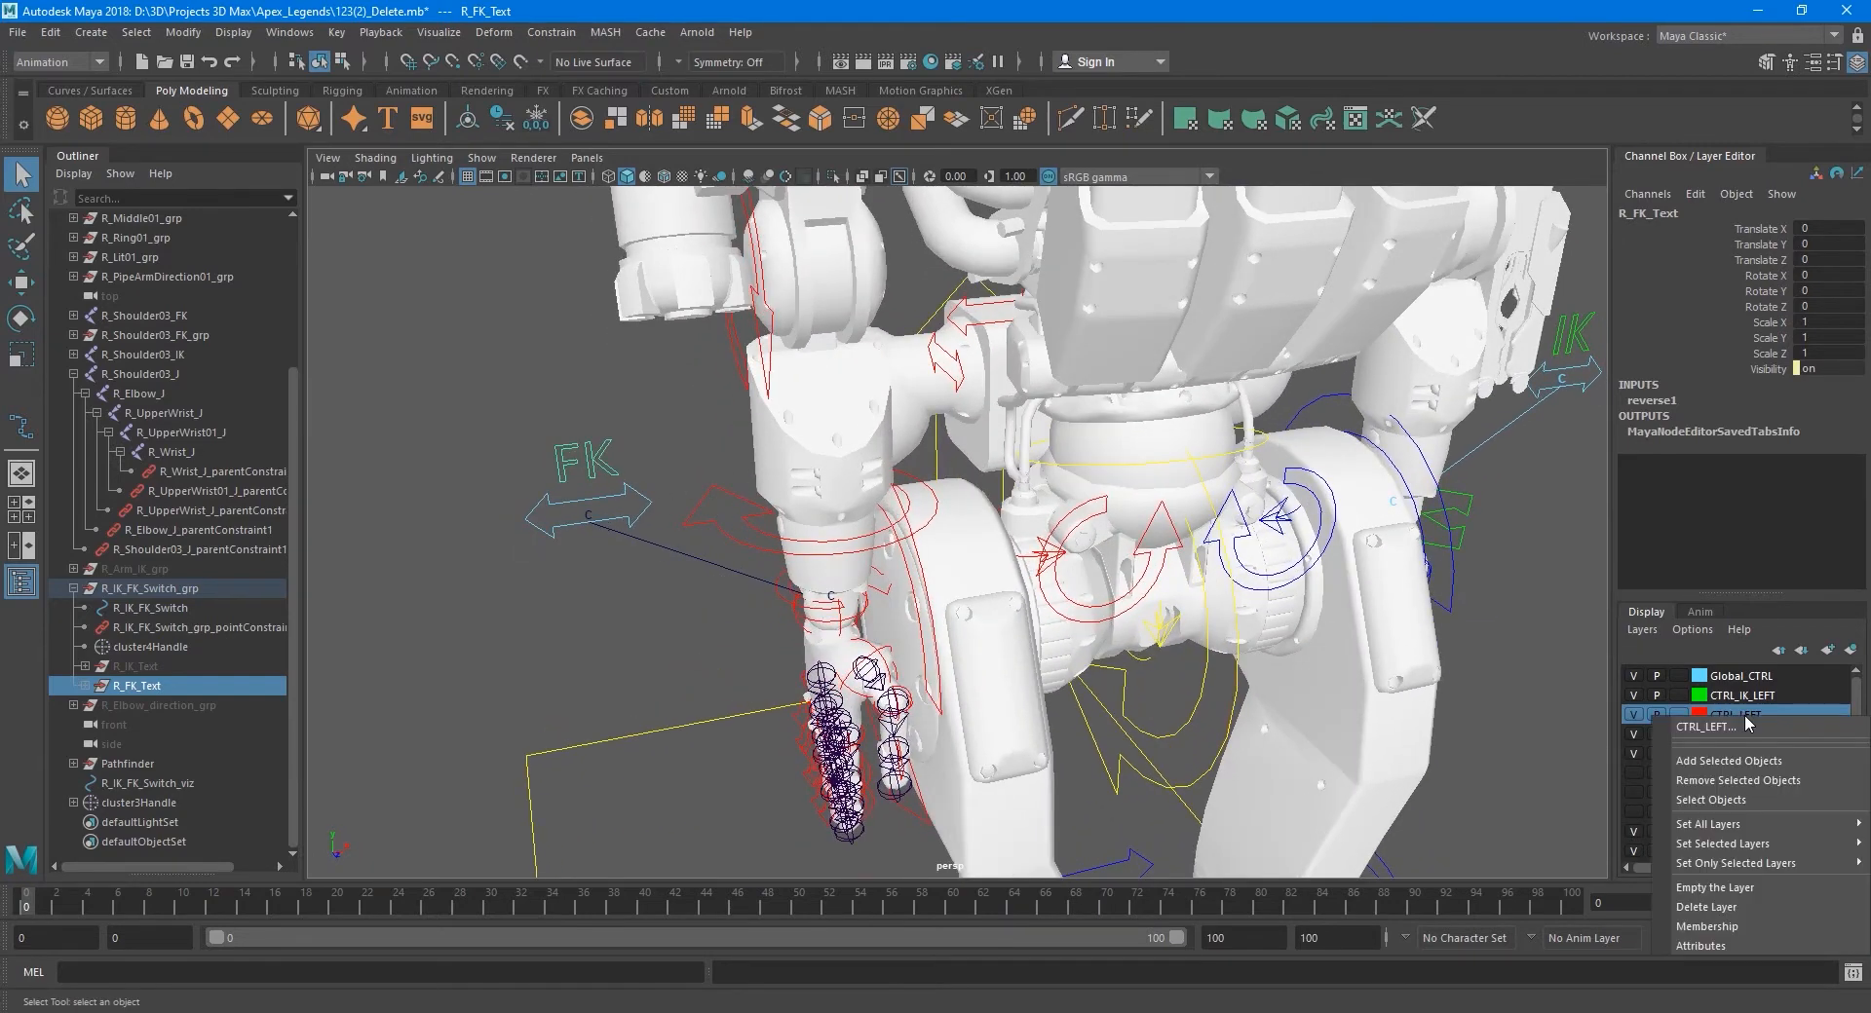
left_click(1751, 768)
scroll(769, 564, "up", 2)
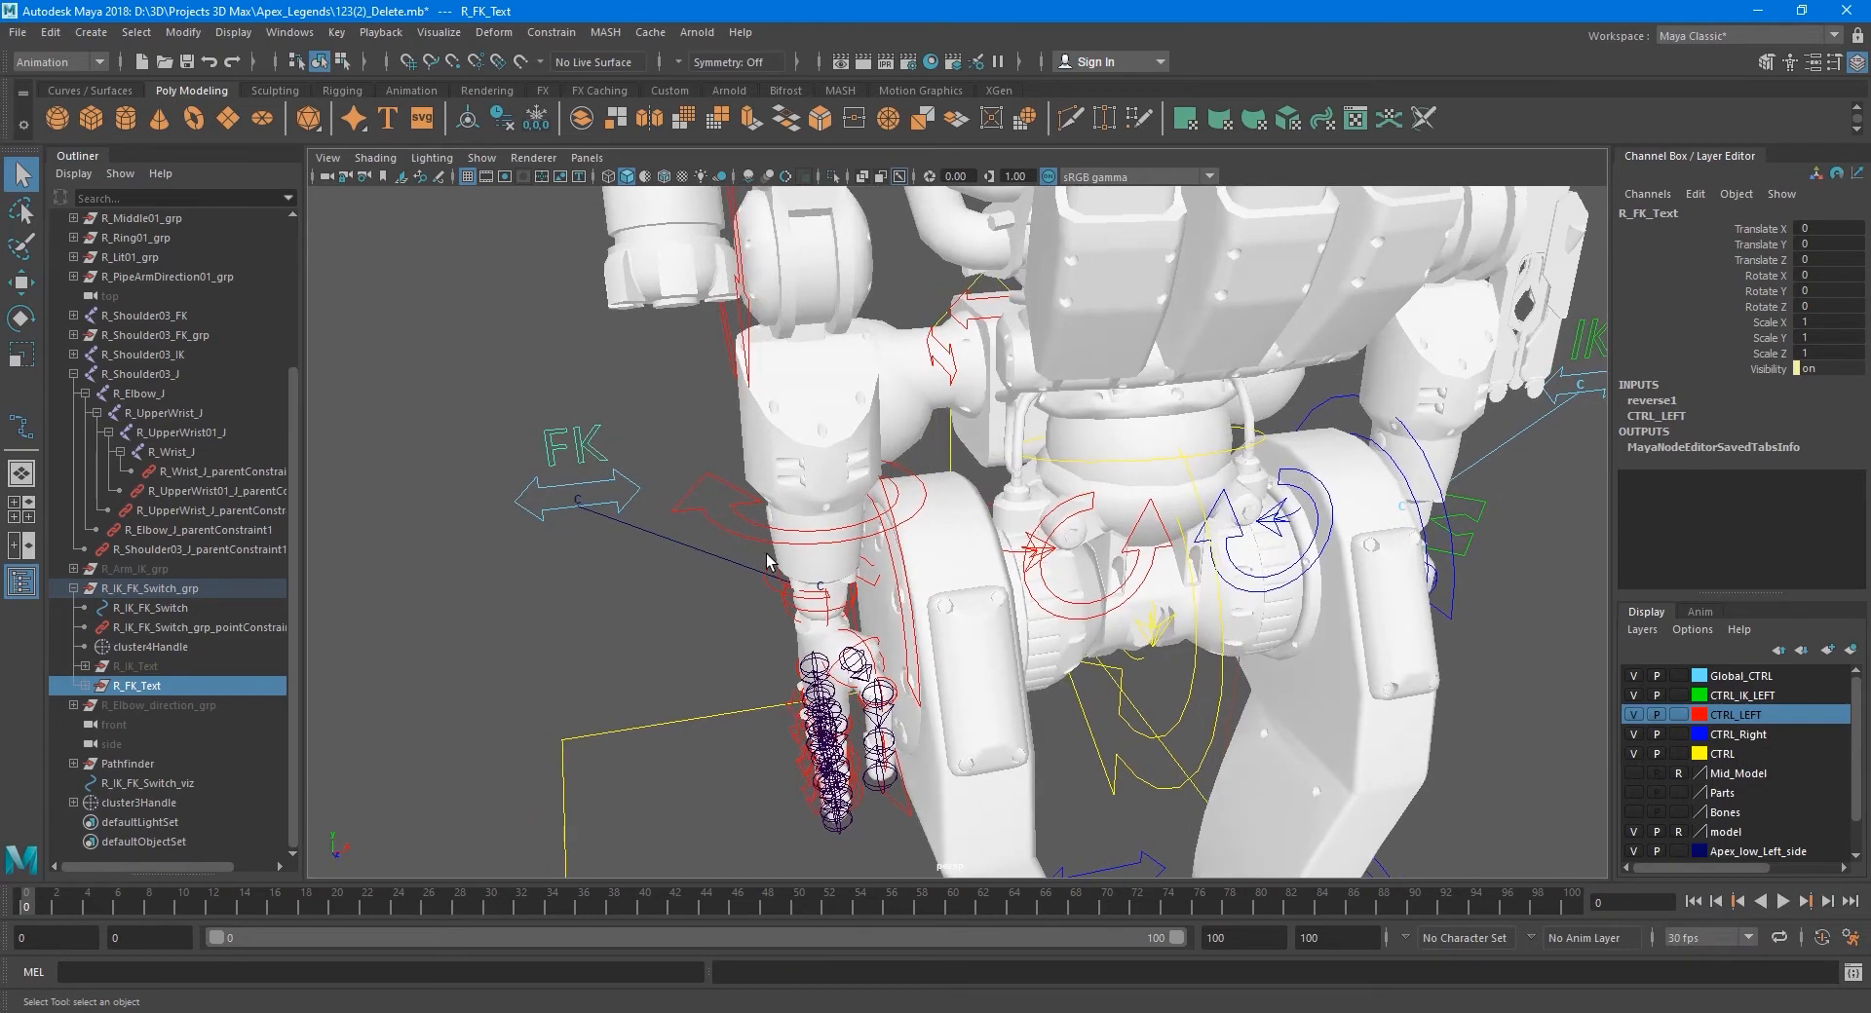
scroll(770, 563, "down", 4)
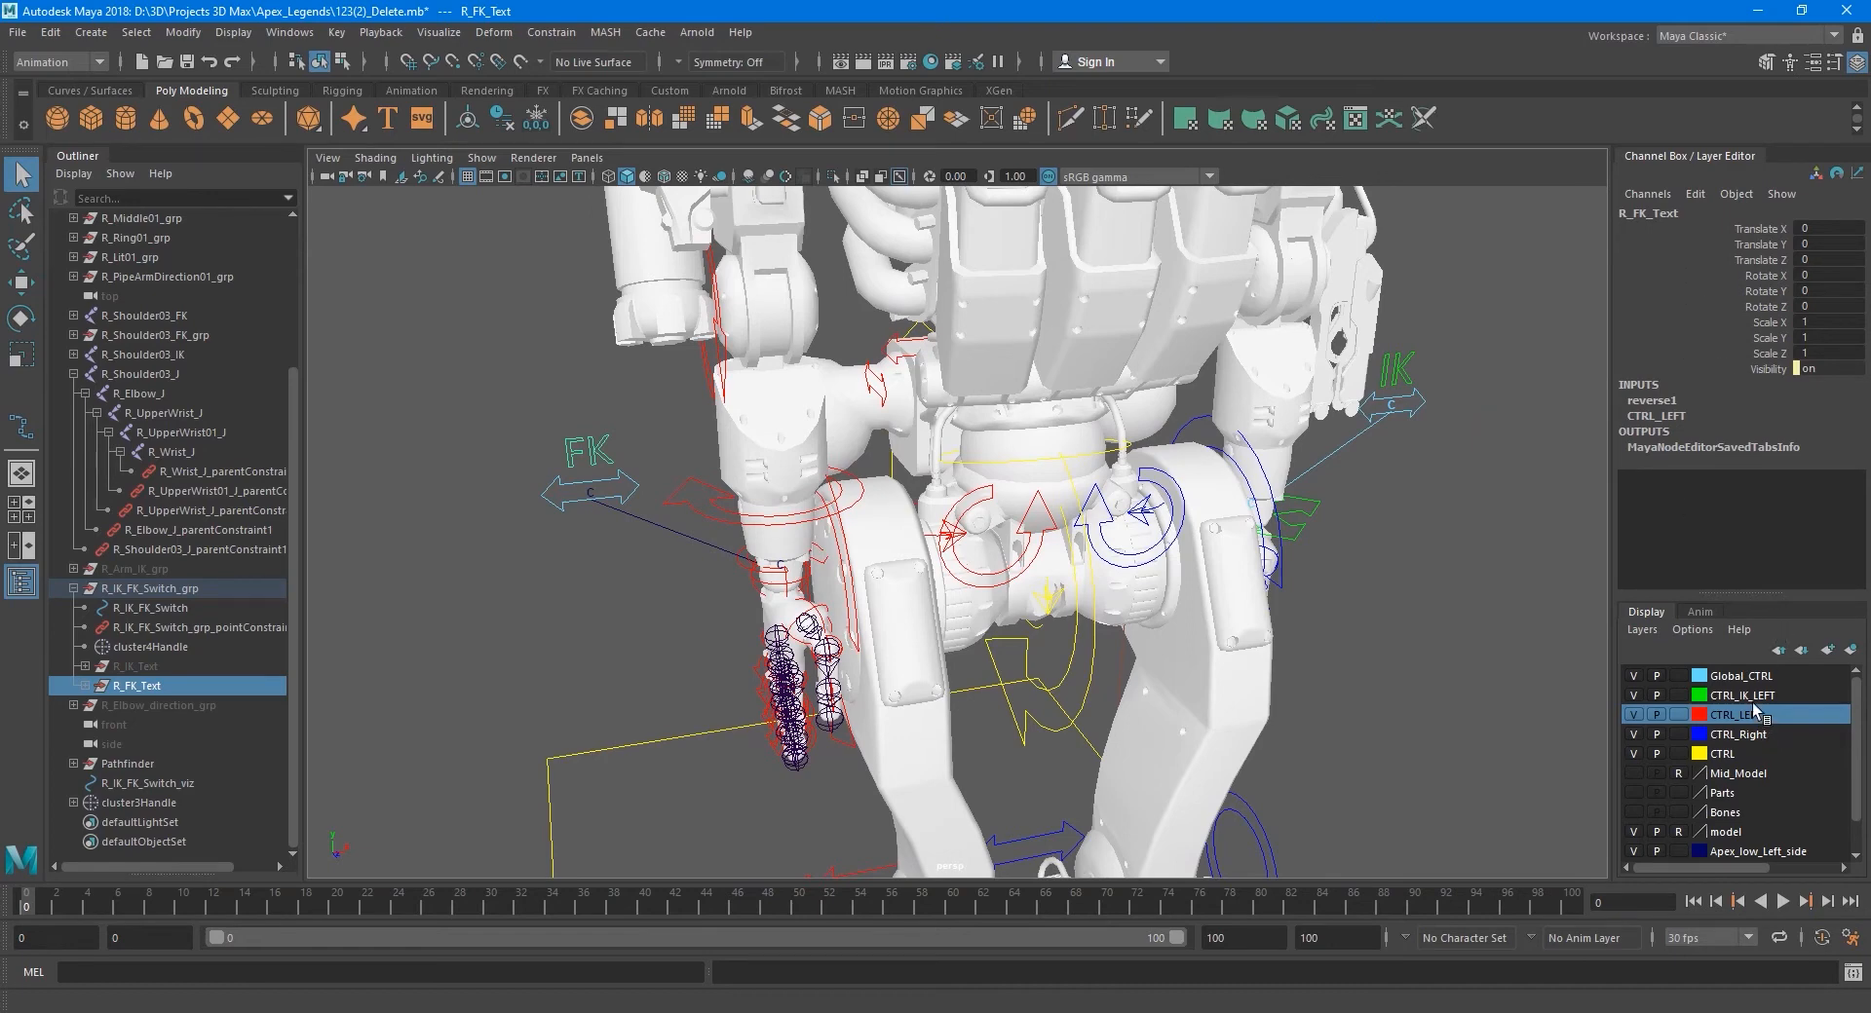
- Rename the red CTRL_LEFT display layer to CTRL_LEFT1
double_click(1739, 714)
left_click_drag(594, 371, 528, 368)
left_click(629, 371)
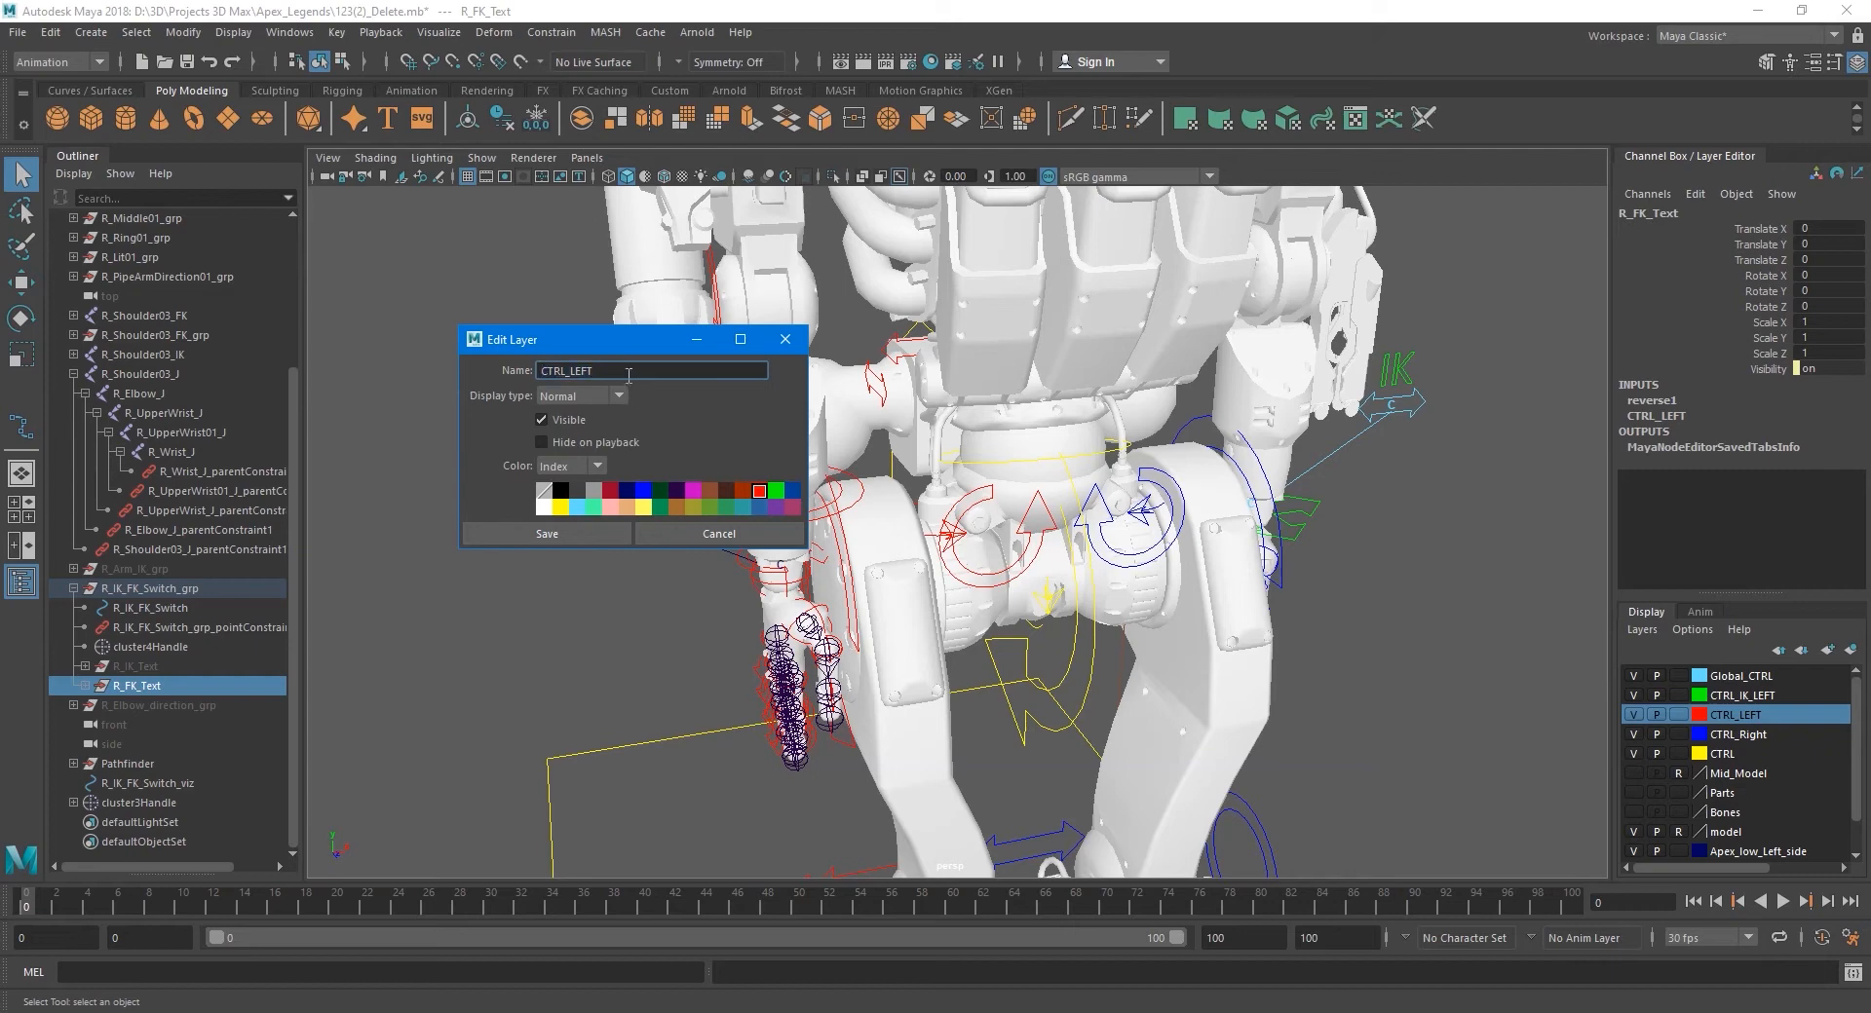
type("1")
left_click(606, 532)
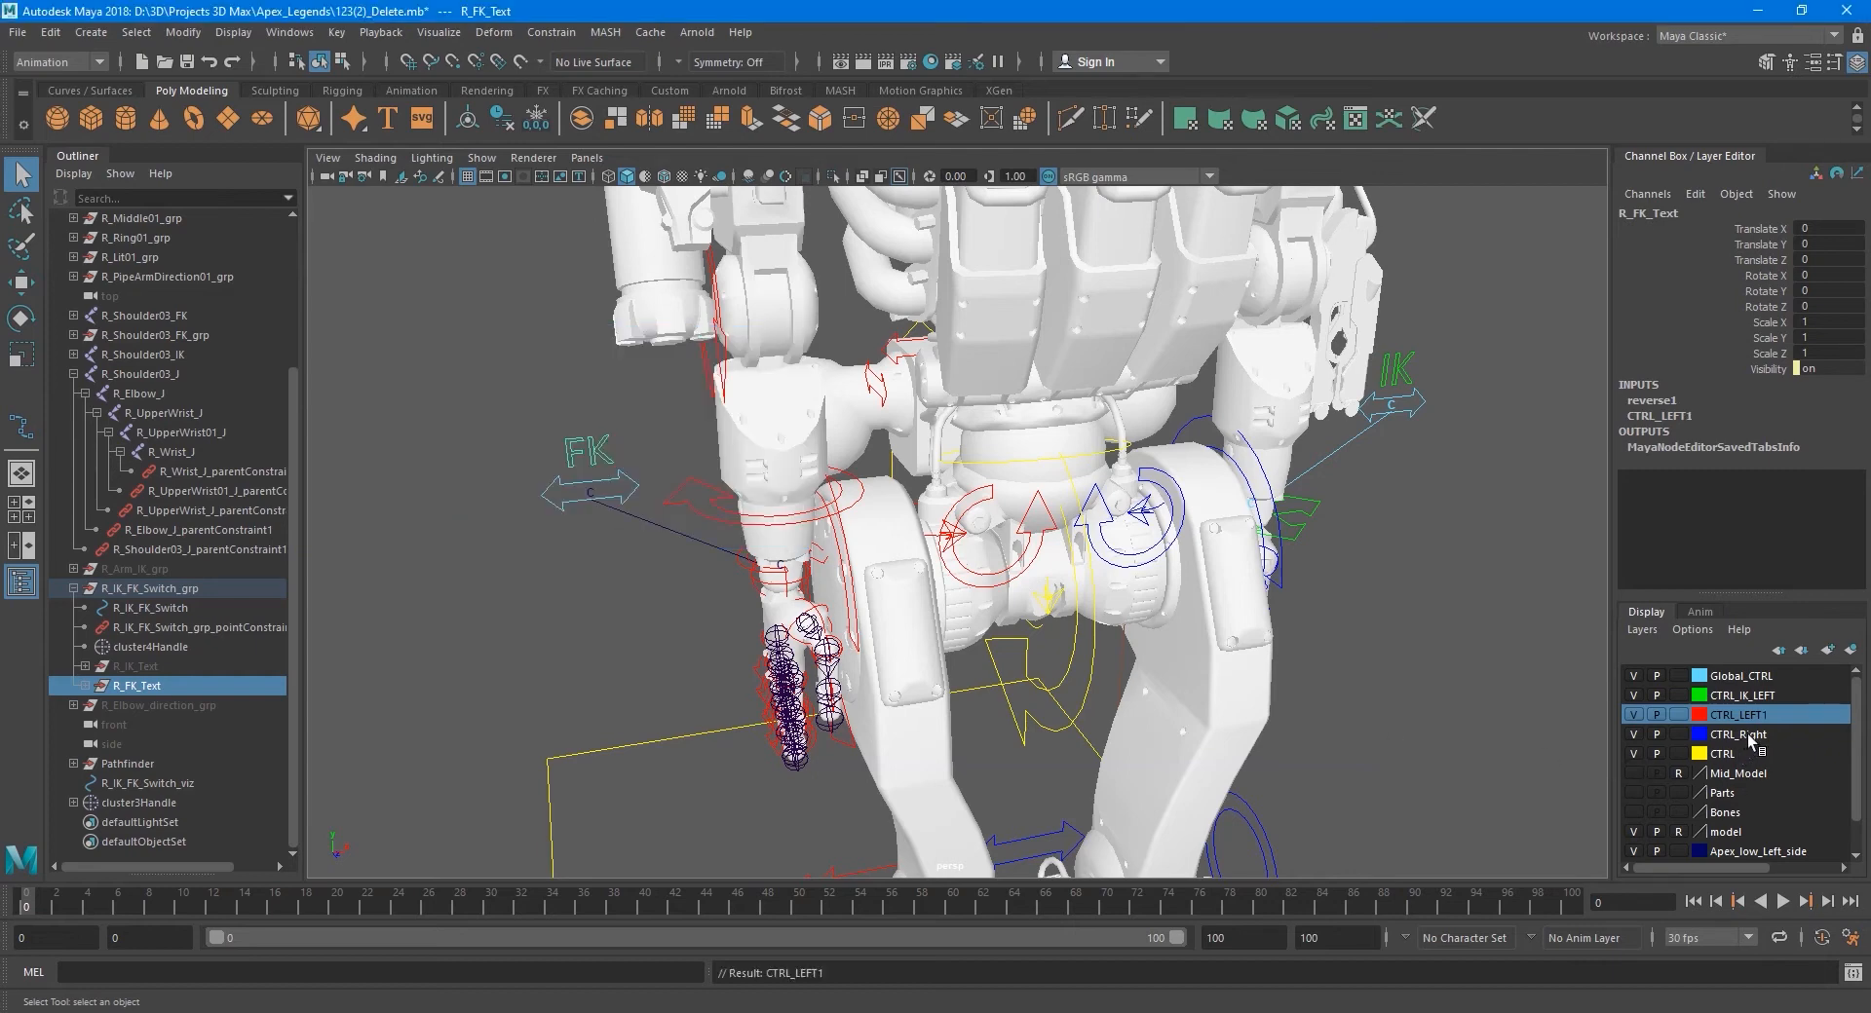
- Rename the blue CTRL_Right display layer to CTRL_LEFT
double_click(1744, 735)
left_click_drag(600, 371, 562, 371)
type("LEFT")
left_click(607, 533)
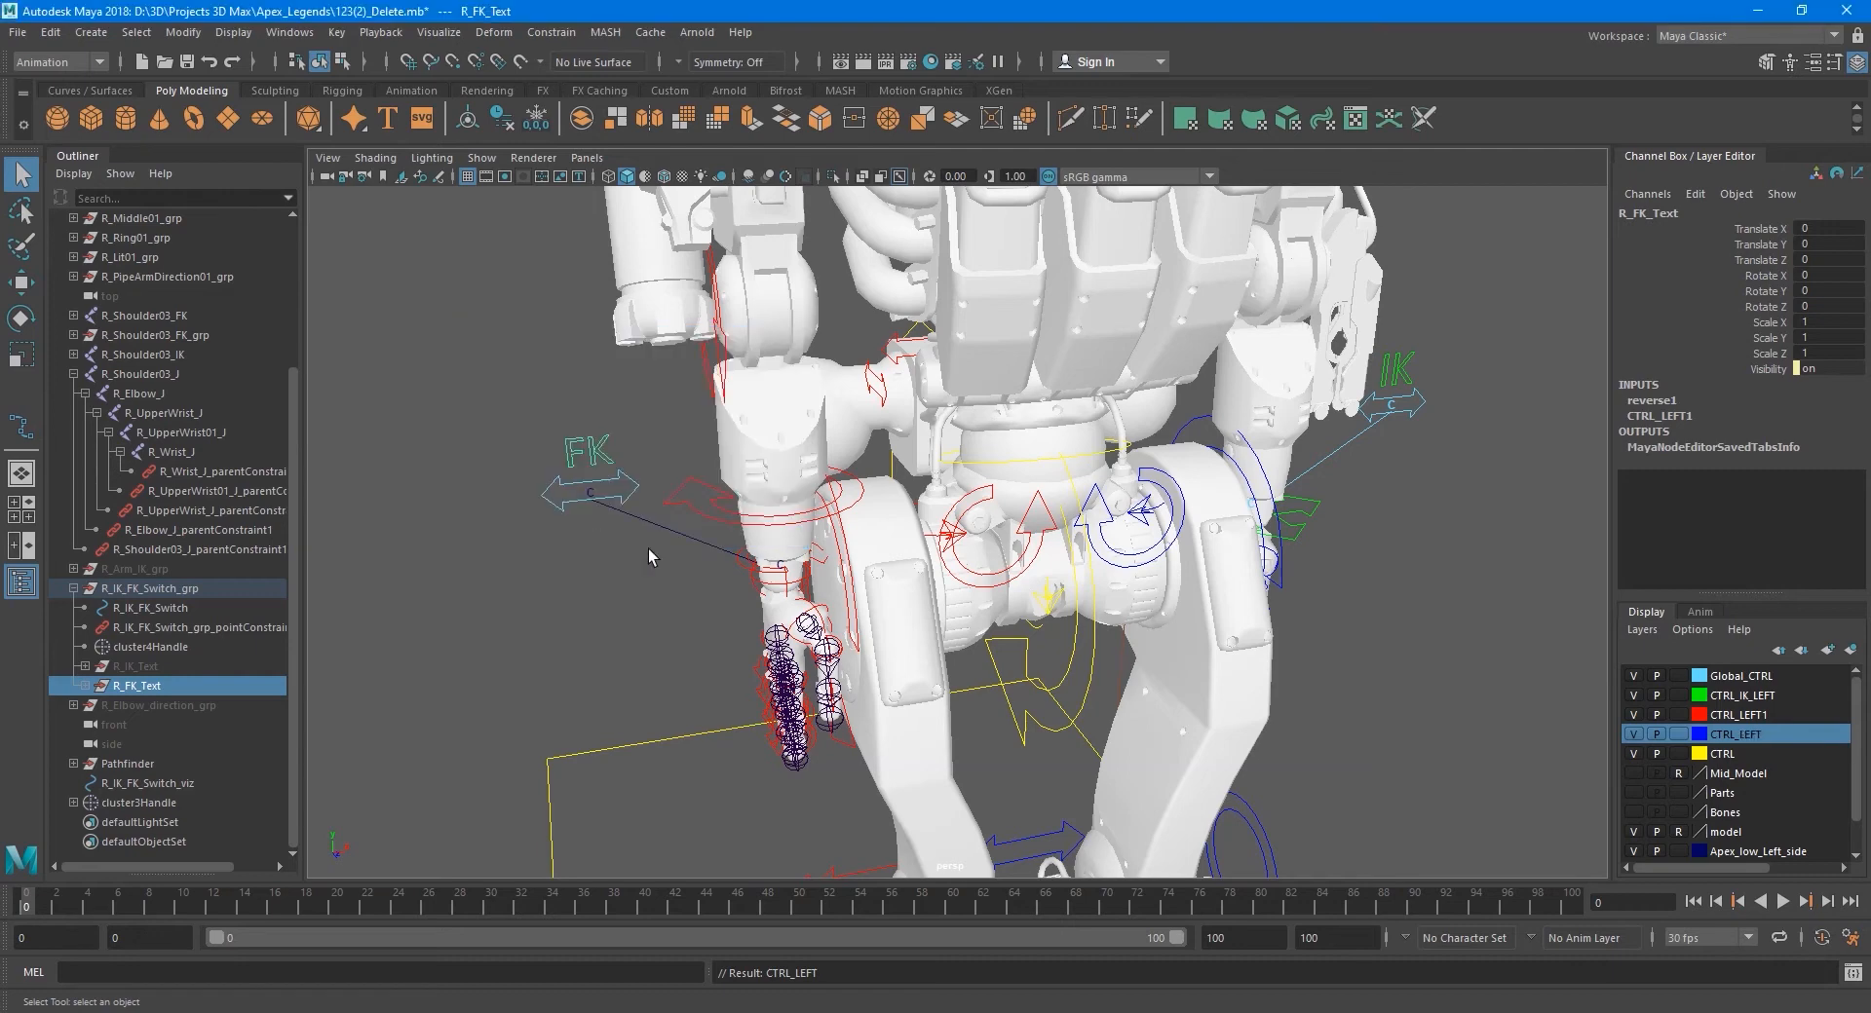
- Rename the red CTRL_LEFT1 display layer to CTRL_RIGHT
left_click(1745, 715)
double_click(1744, 715)
left_click_drag(642, 370, 556, 372)
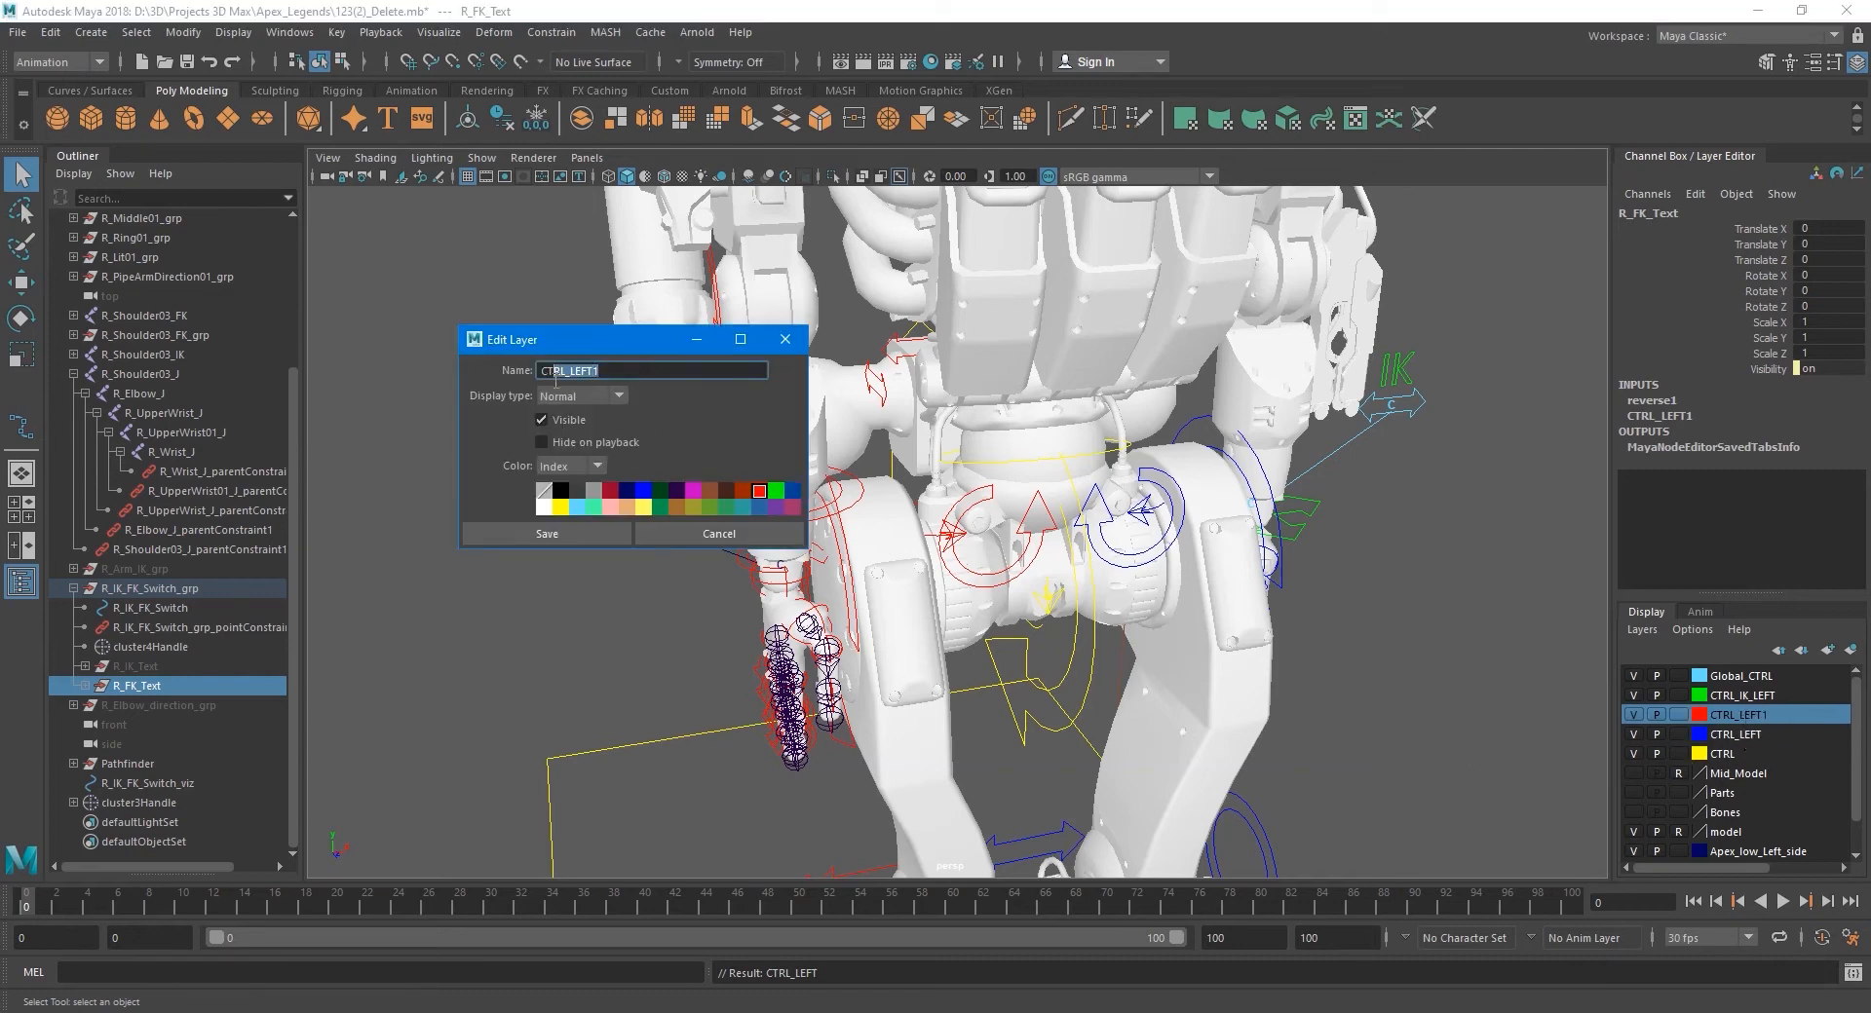
type("Ri")
left_click(581, 540)
- Check which controls belong to the CTRL_RIGHT, CTRL_LEFT and Global_CTRL layers by switching each layer's visibility off and on
left_click(1634, 715)
left_click(1633, 715)
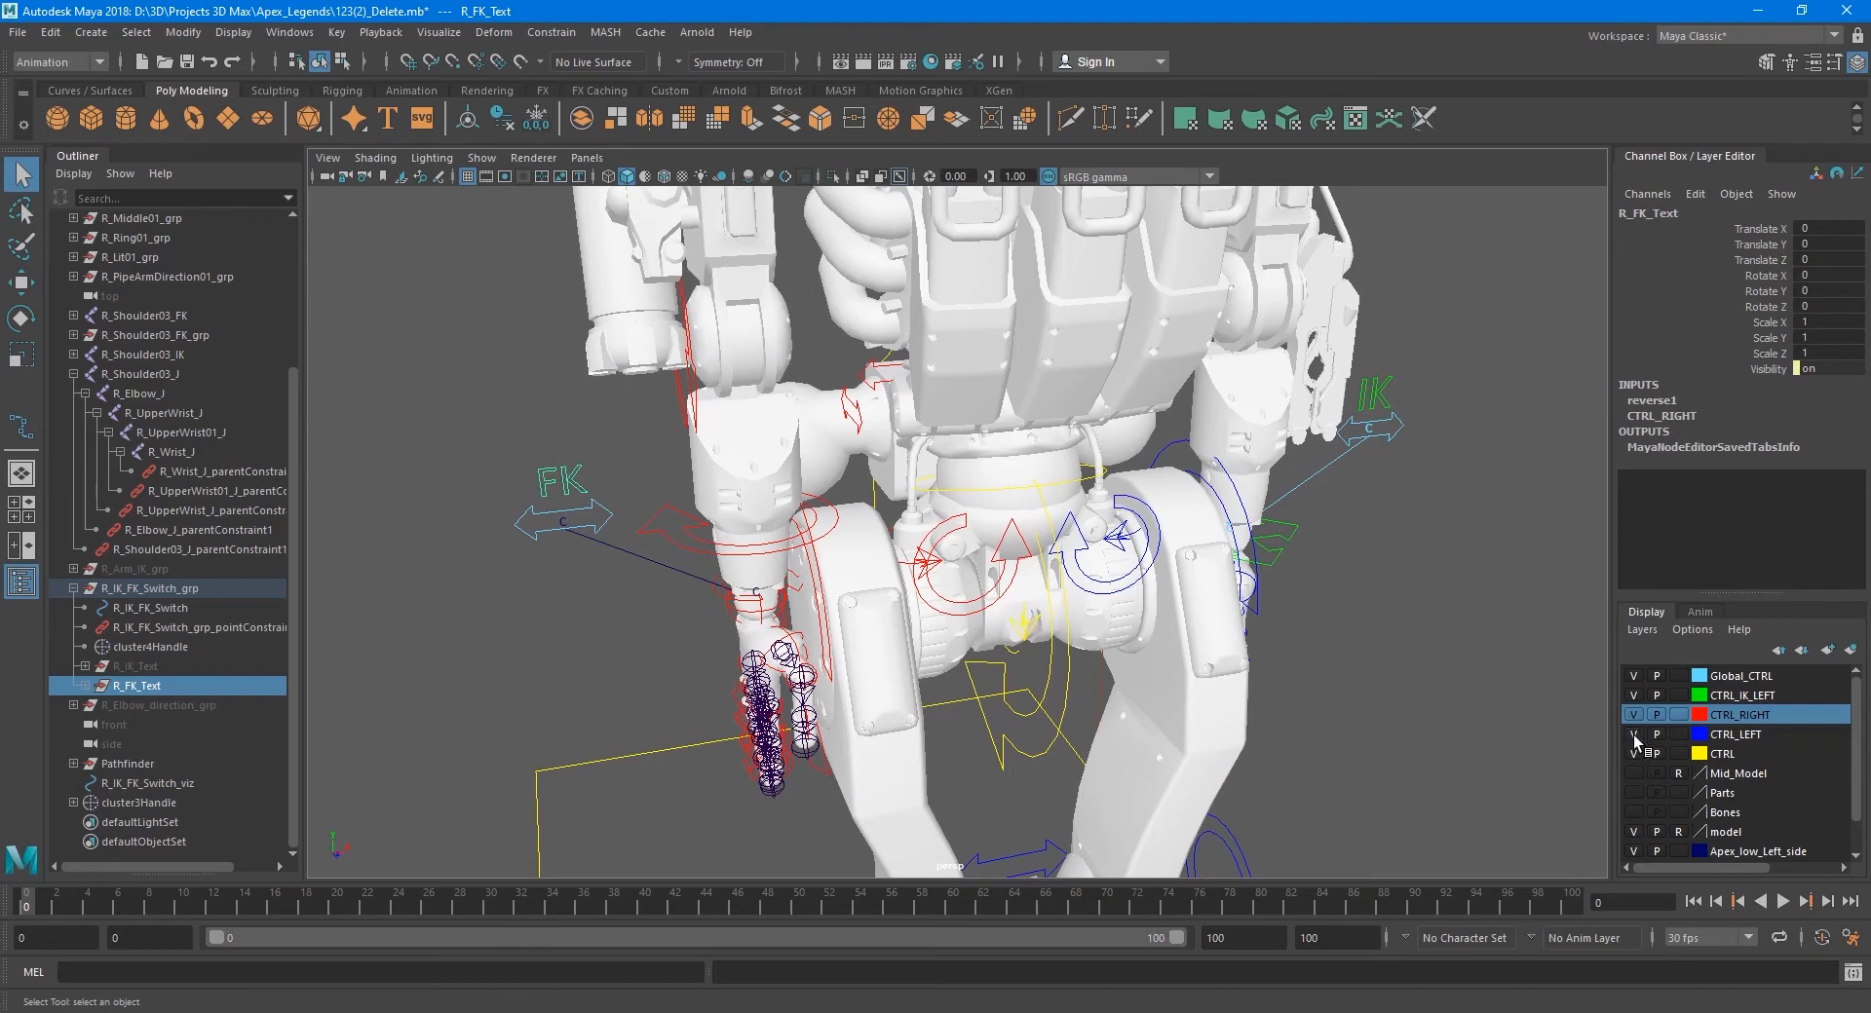
left_click_drag(1364, 704, 1278, 690, "alt")
left_click(1625, 734)
left_click(1625, 734)
left_click(1630, 714)
left_click(1630, 714)
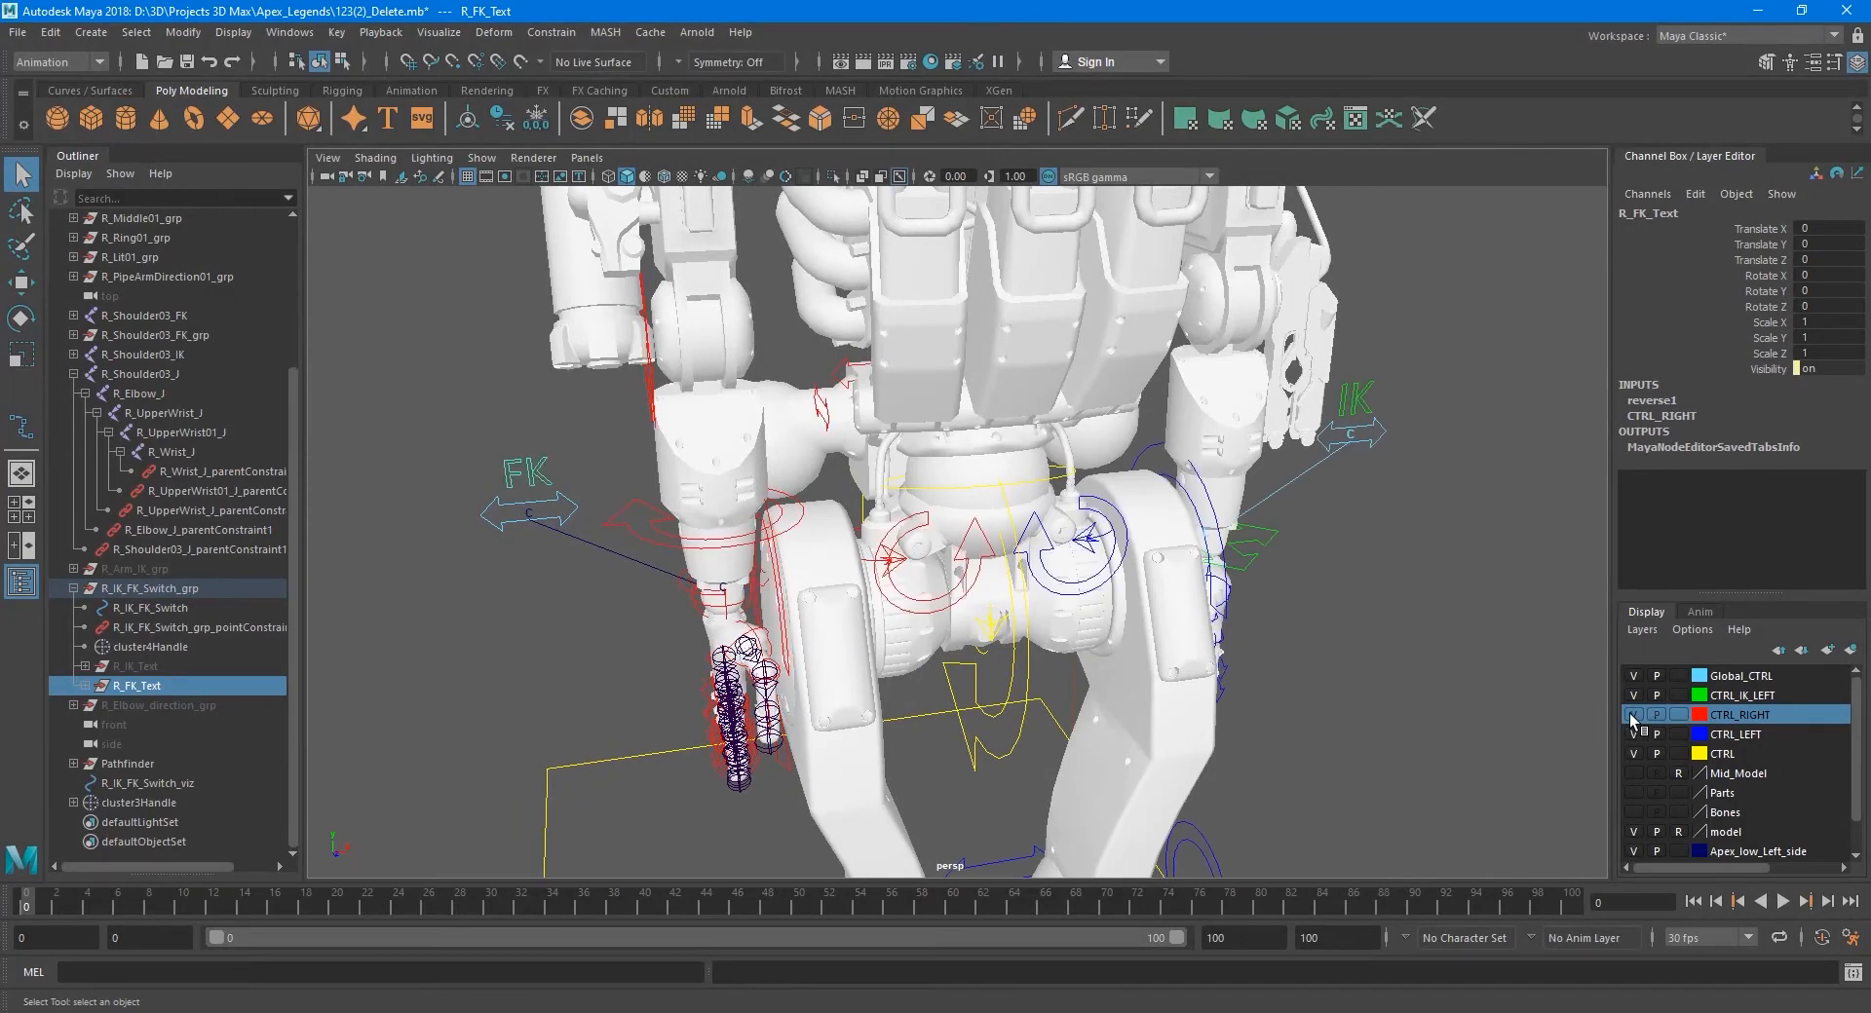
scroll(1327, 629, "down", 5)
left_click_drag(1327, 629, 1300, 596, "alt")
left_click(1633, 675)
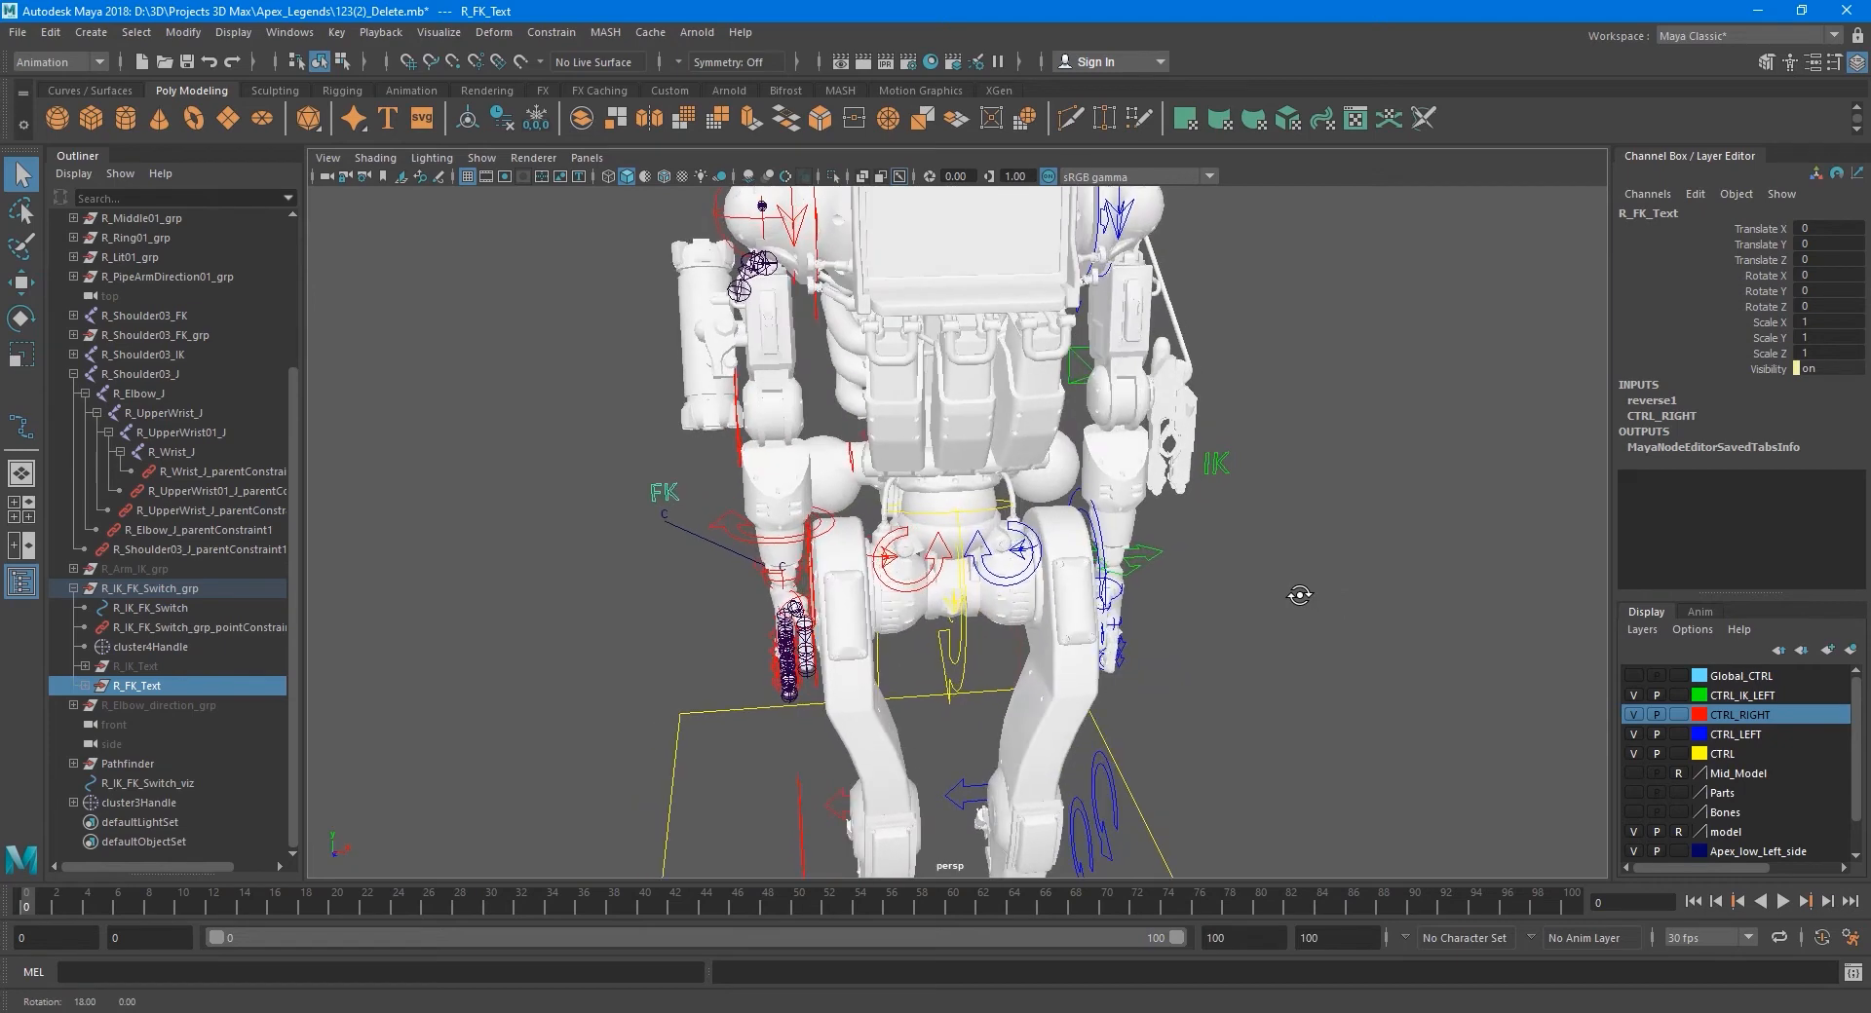
left_click(1634, 675)
- Add the R_IK_FK_Switch_viz curve to the Global_CTRL layer and check it by toggling the layer's visibility
scroll(771, 558, "up", 3)
left_click(643, 538)
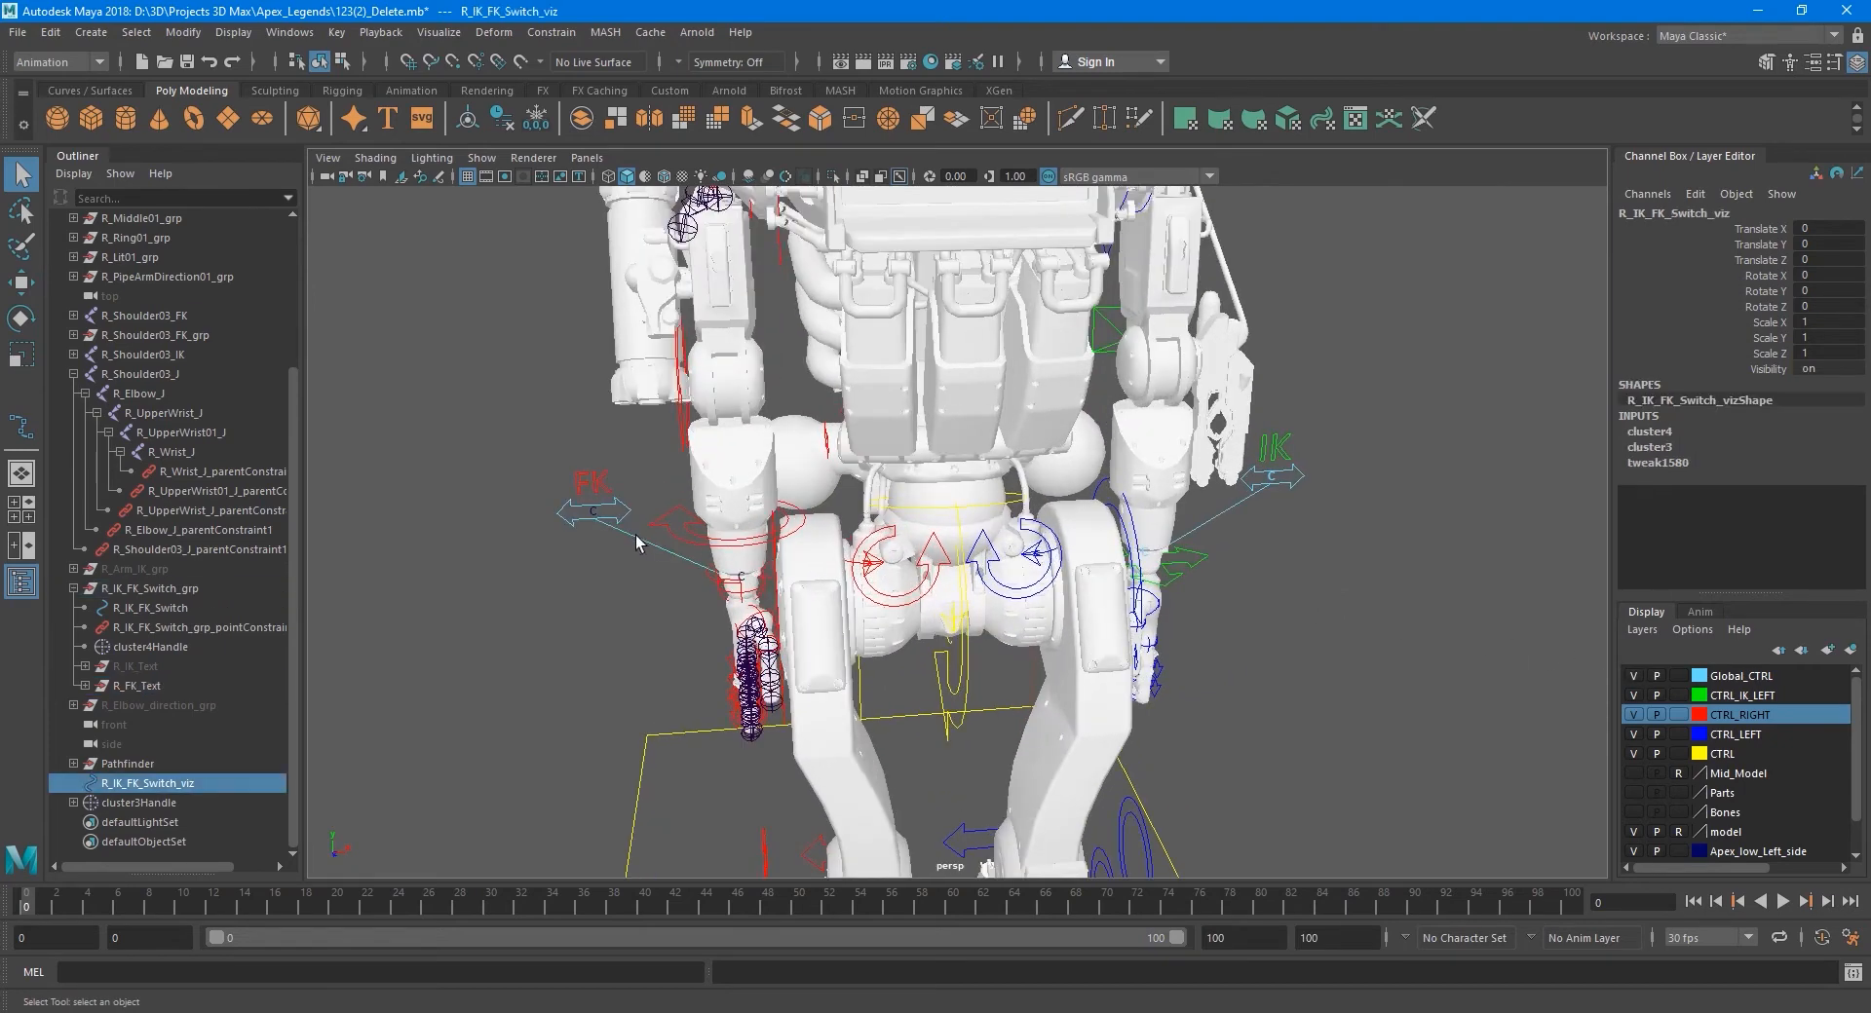
middle_click_drag(647, 629, 642, 598, "alt")
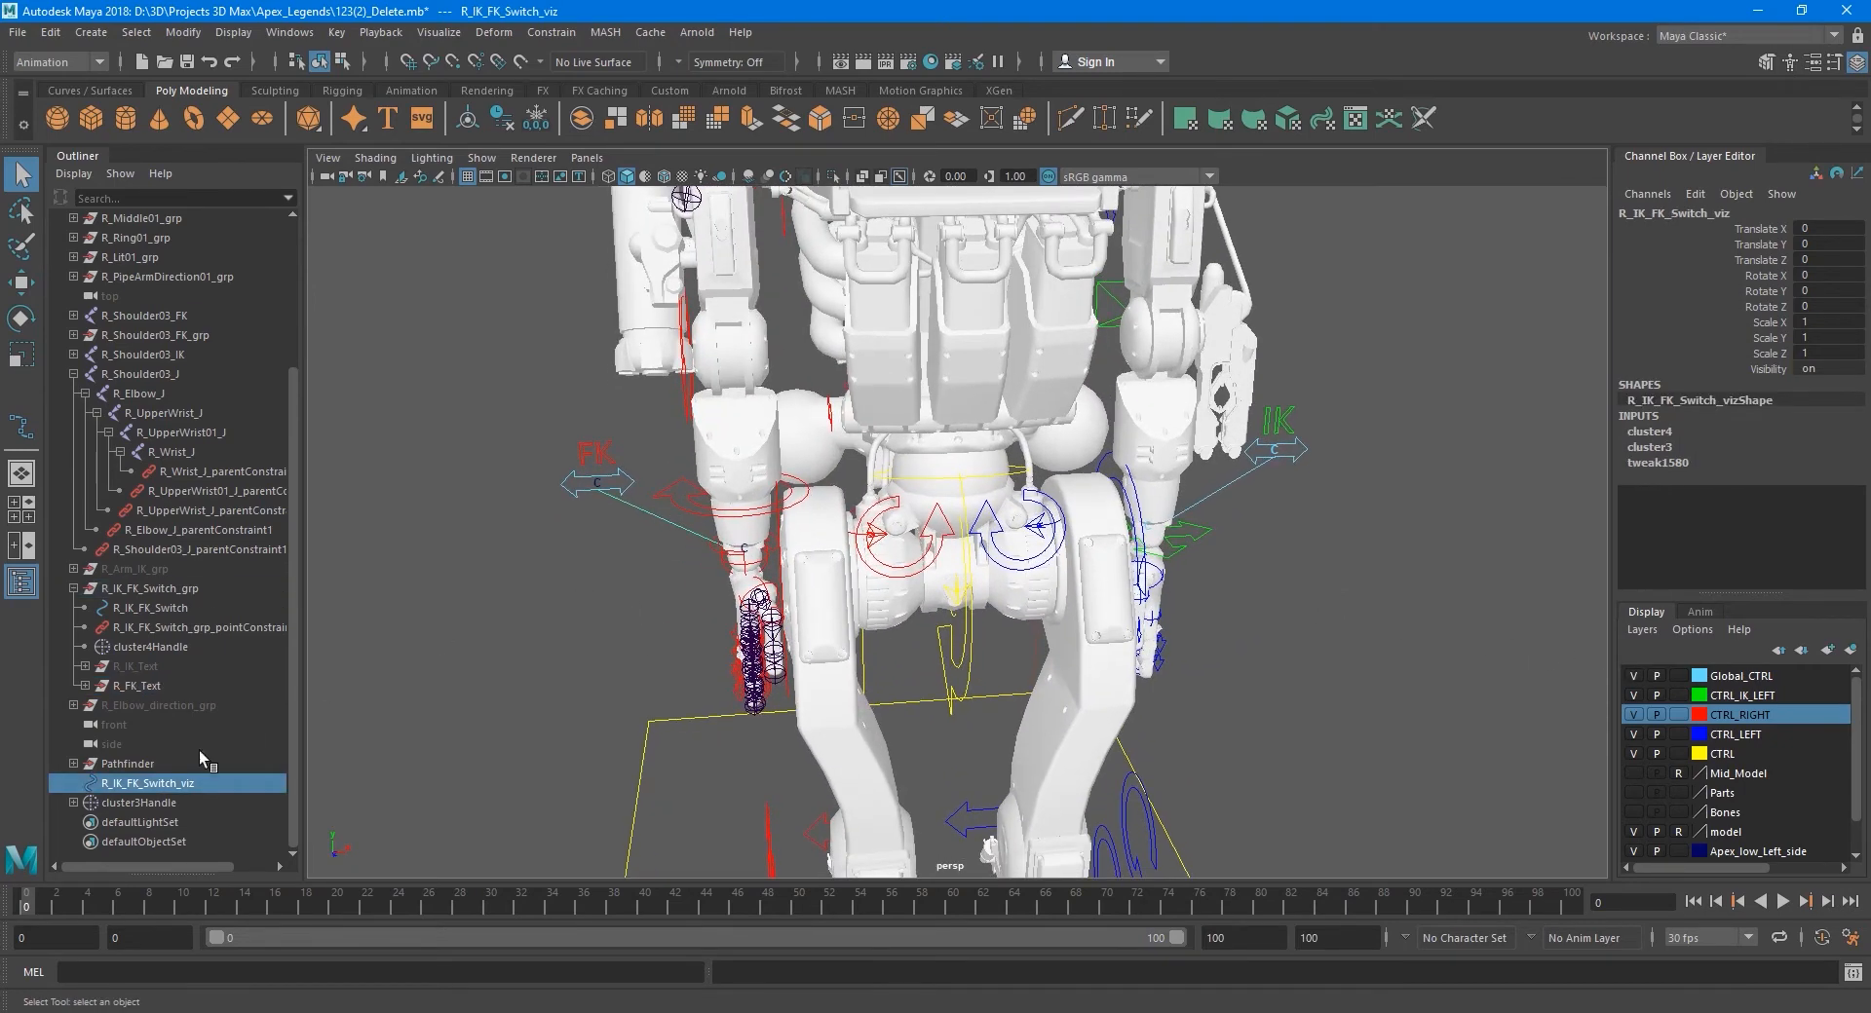
right_click(1732, 679)
left_click(1729, 718)
scroll(616, 581, "up", 3)
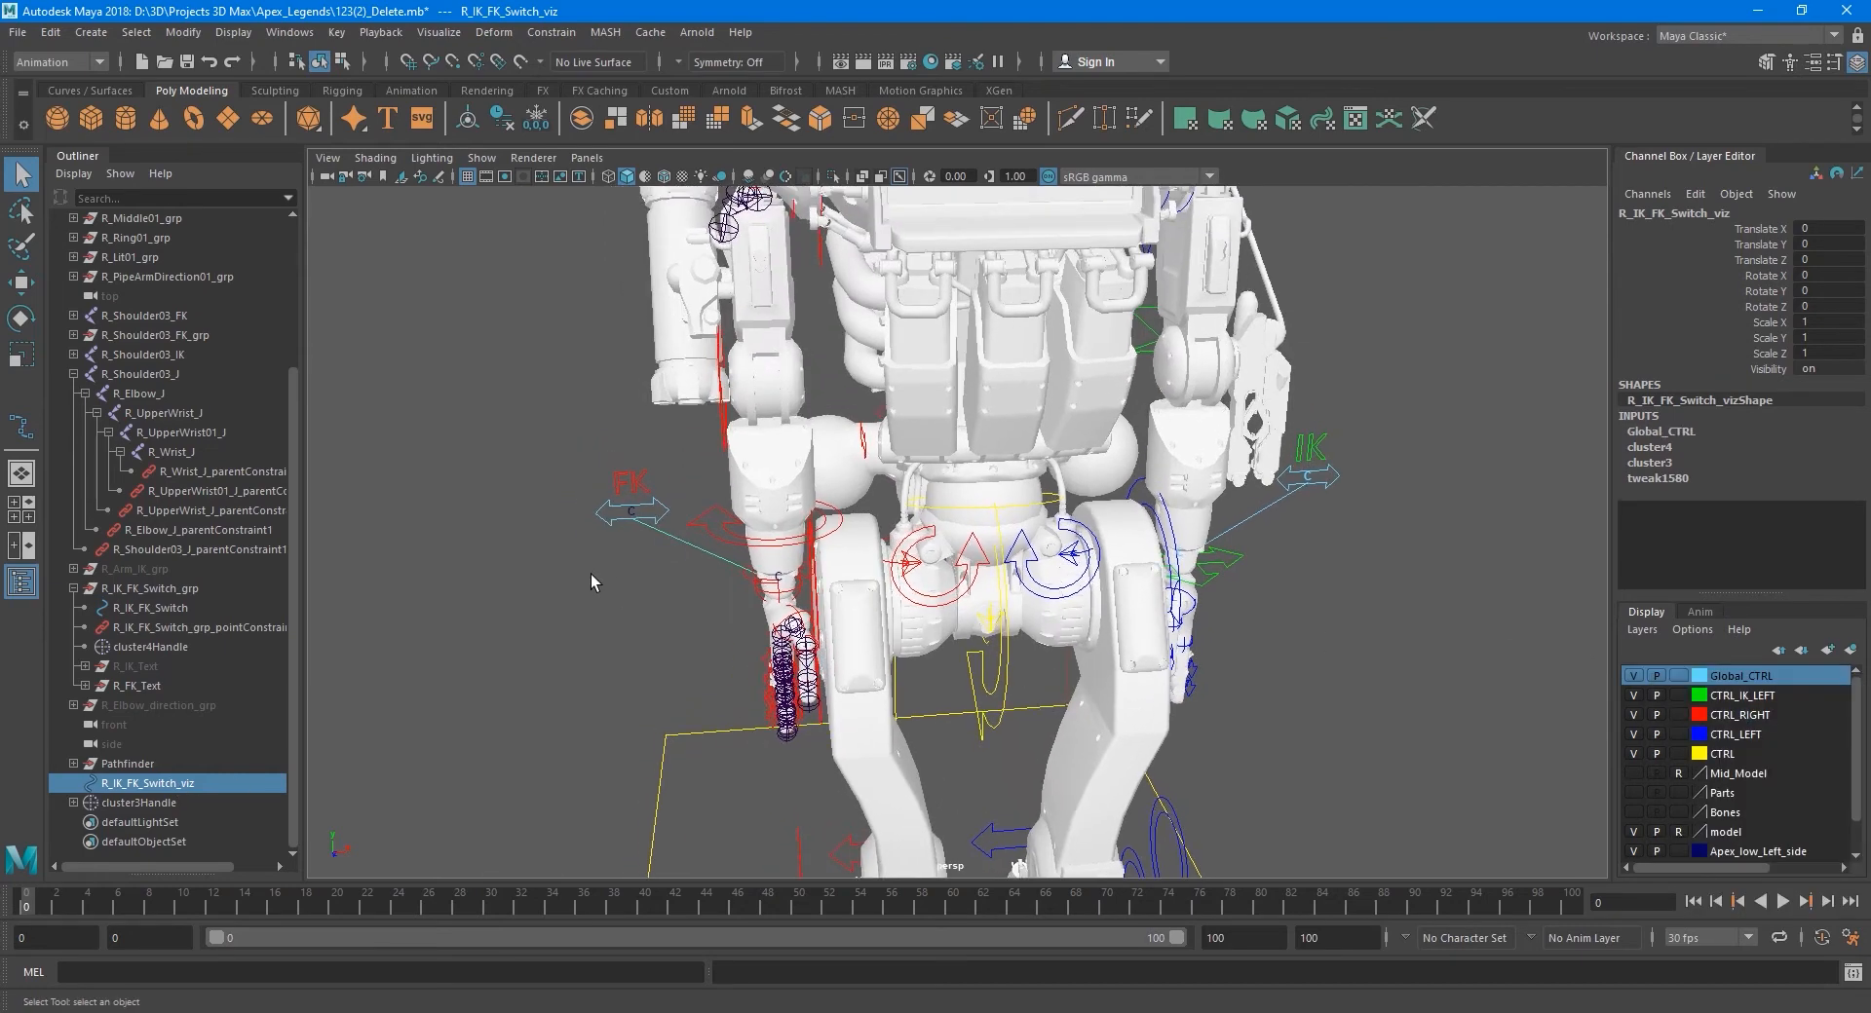
left_click(1633, 680)
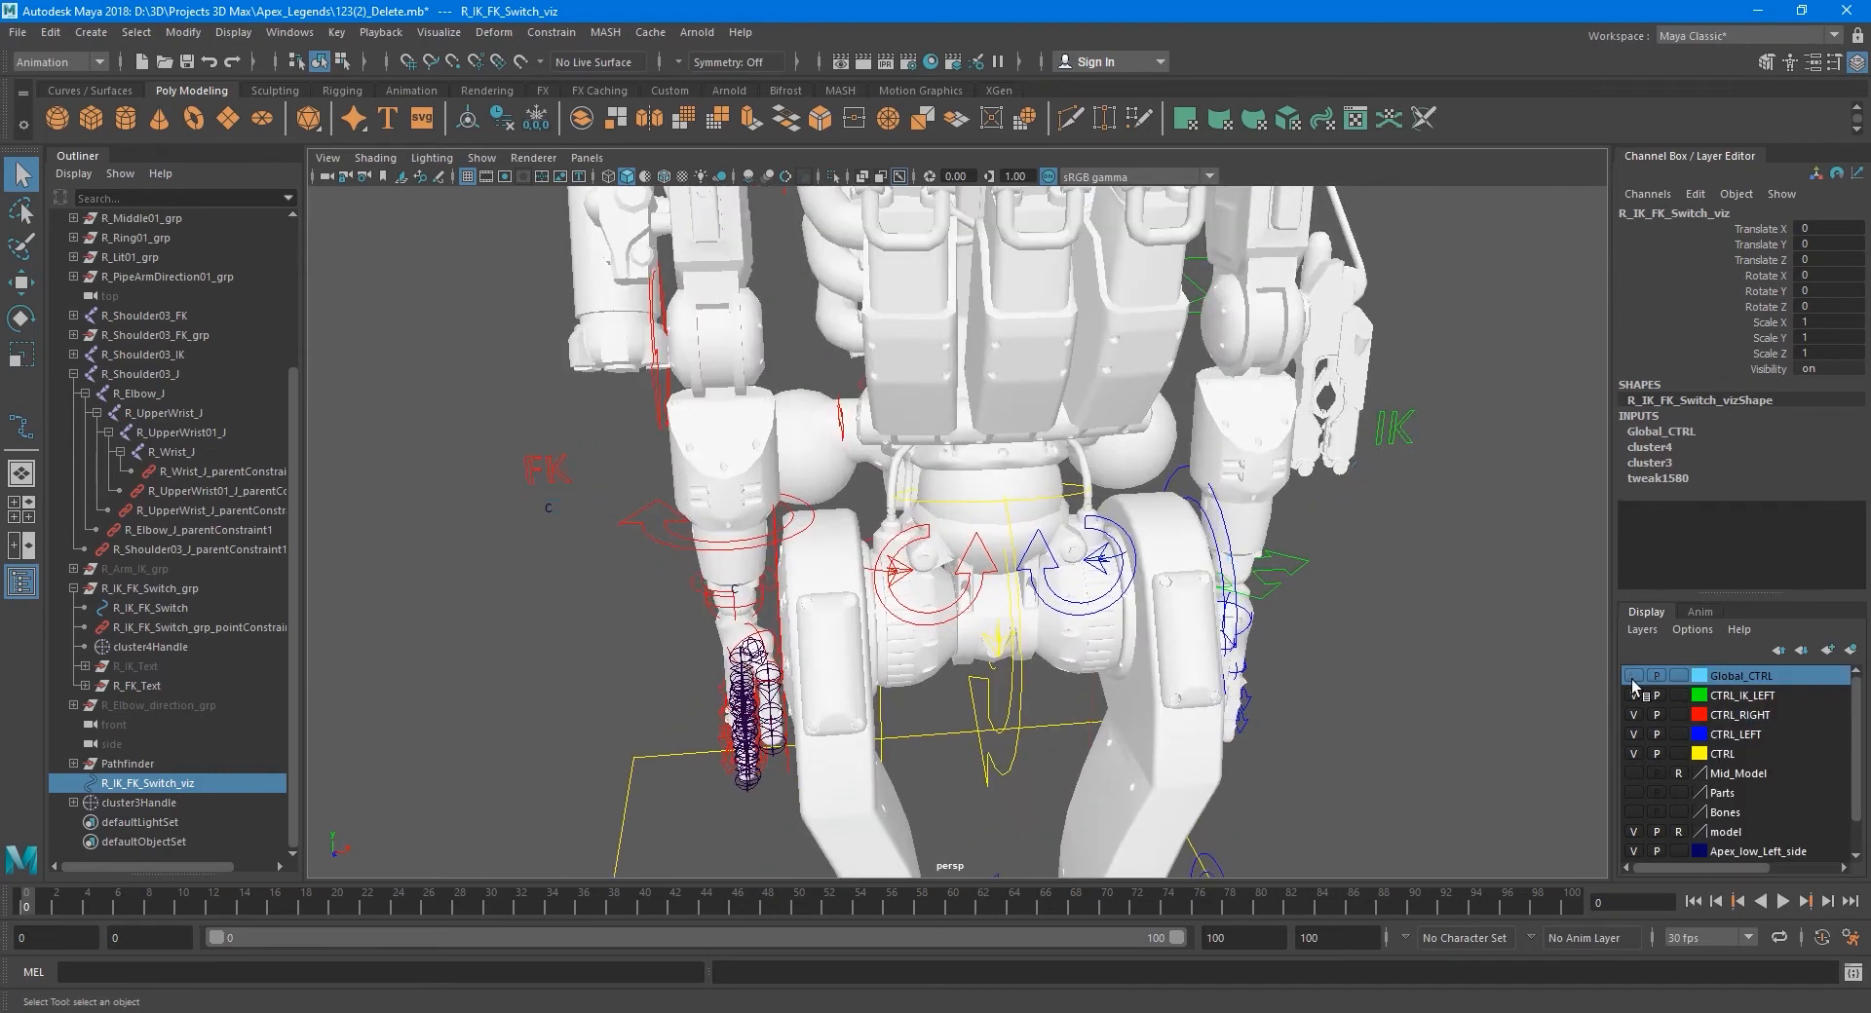
left_click(1633, 676)
- Add cluster3Handle and cluster4Handle to the Global_CTRL layer and check them by toggling the layer's visibility
left_click(146, 803)
left_click_drag(497, 726, 615, 665, "alt")
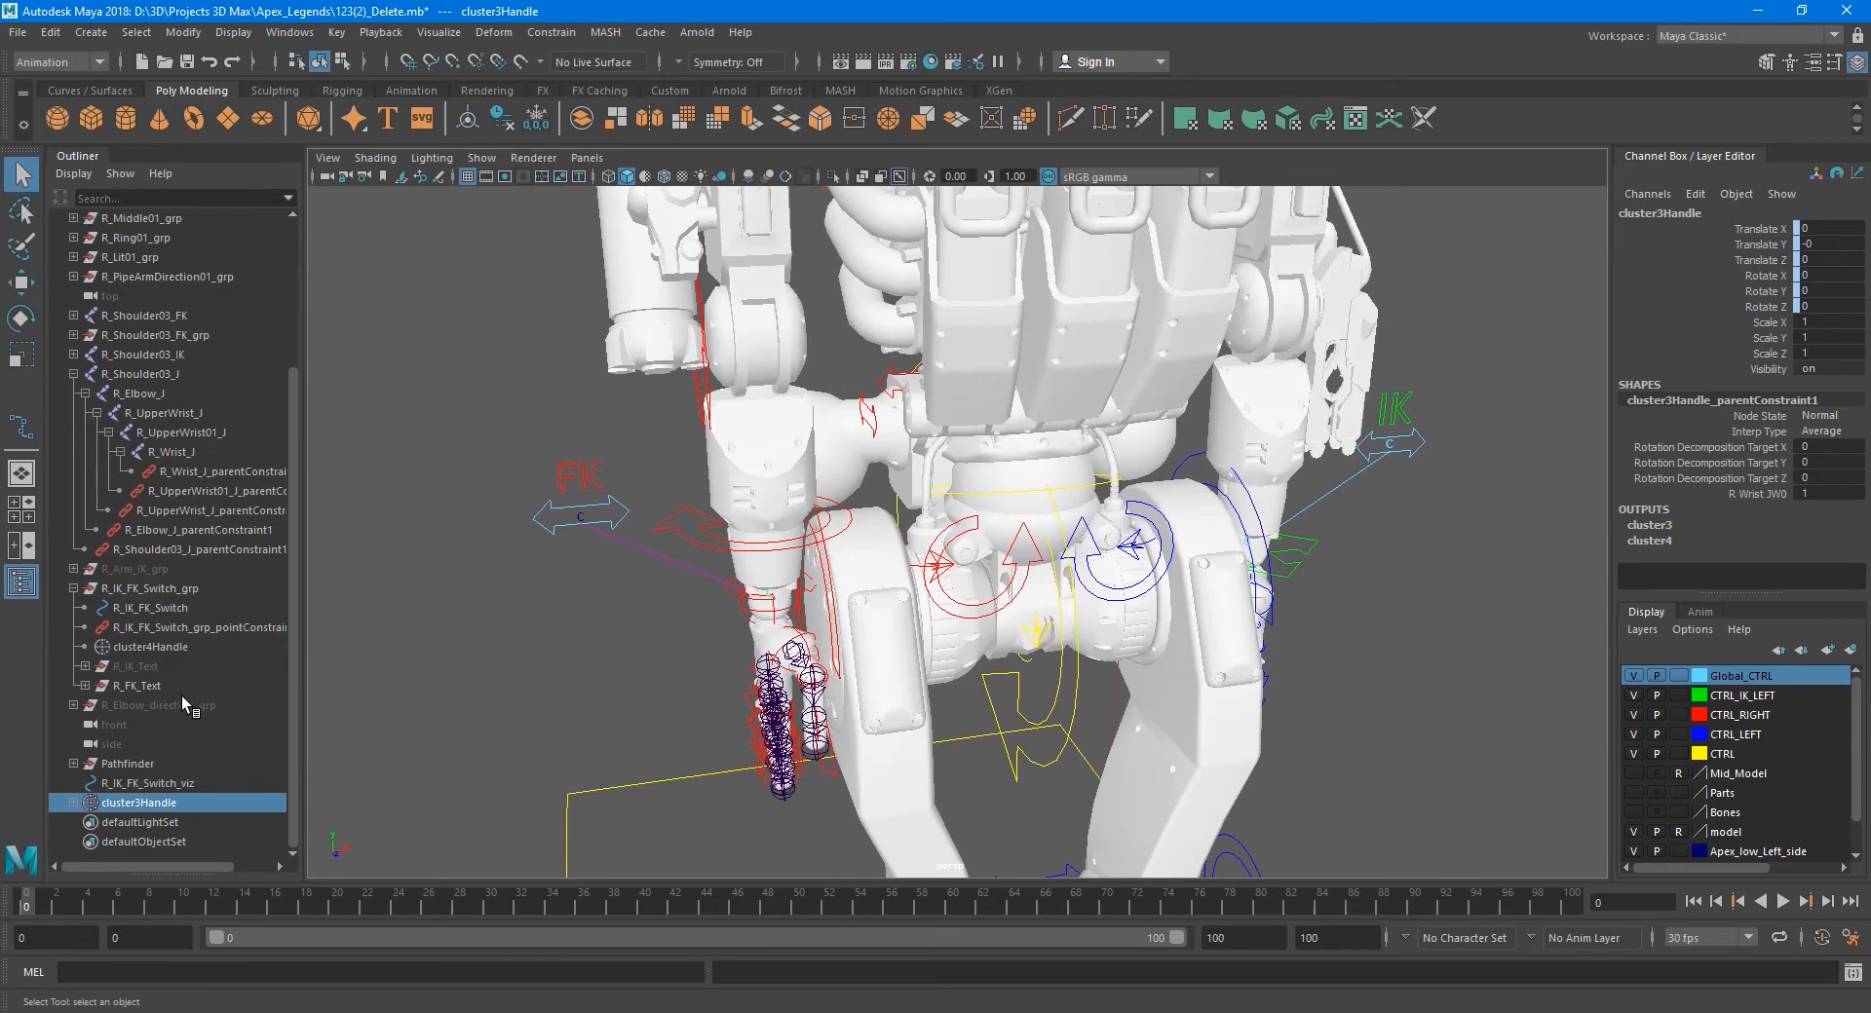
left_click(146, 647, "ctrl")
right_click(1730, 682)
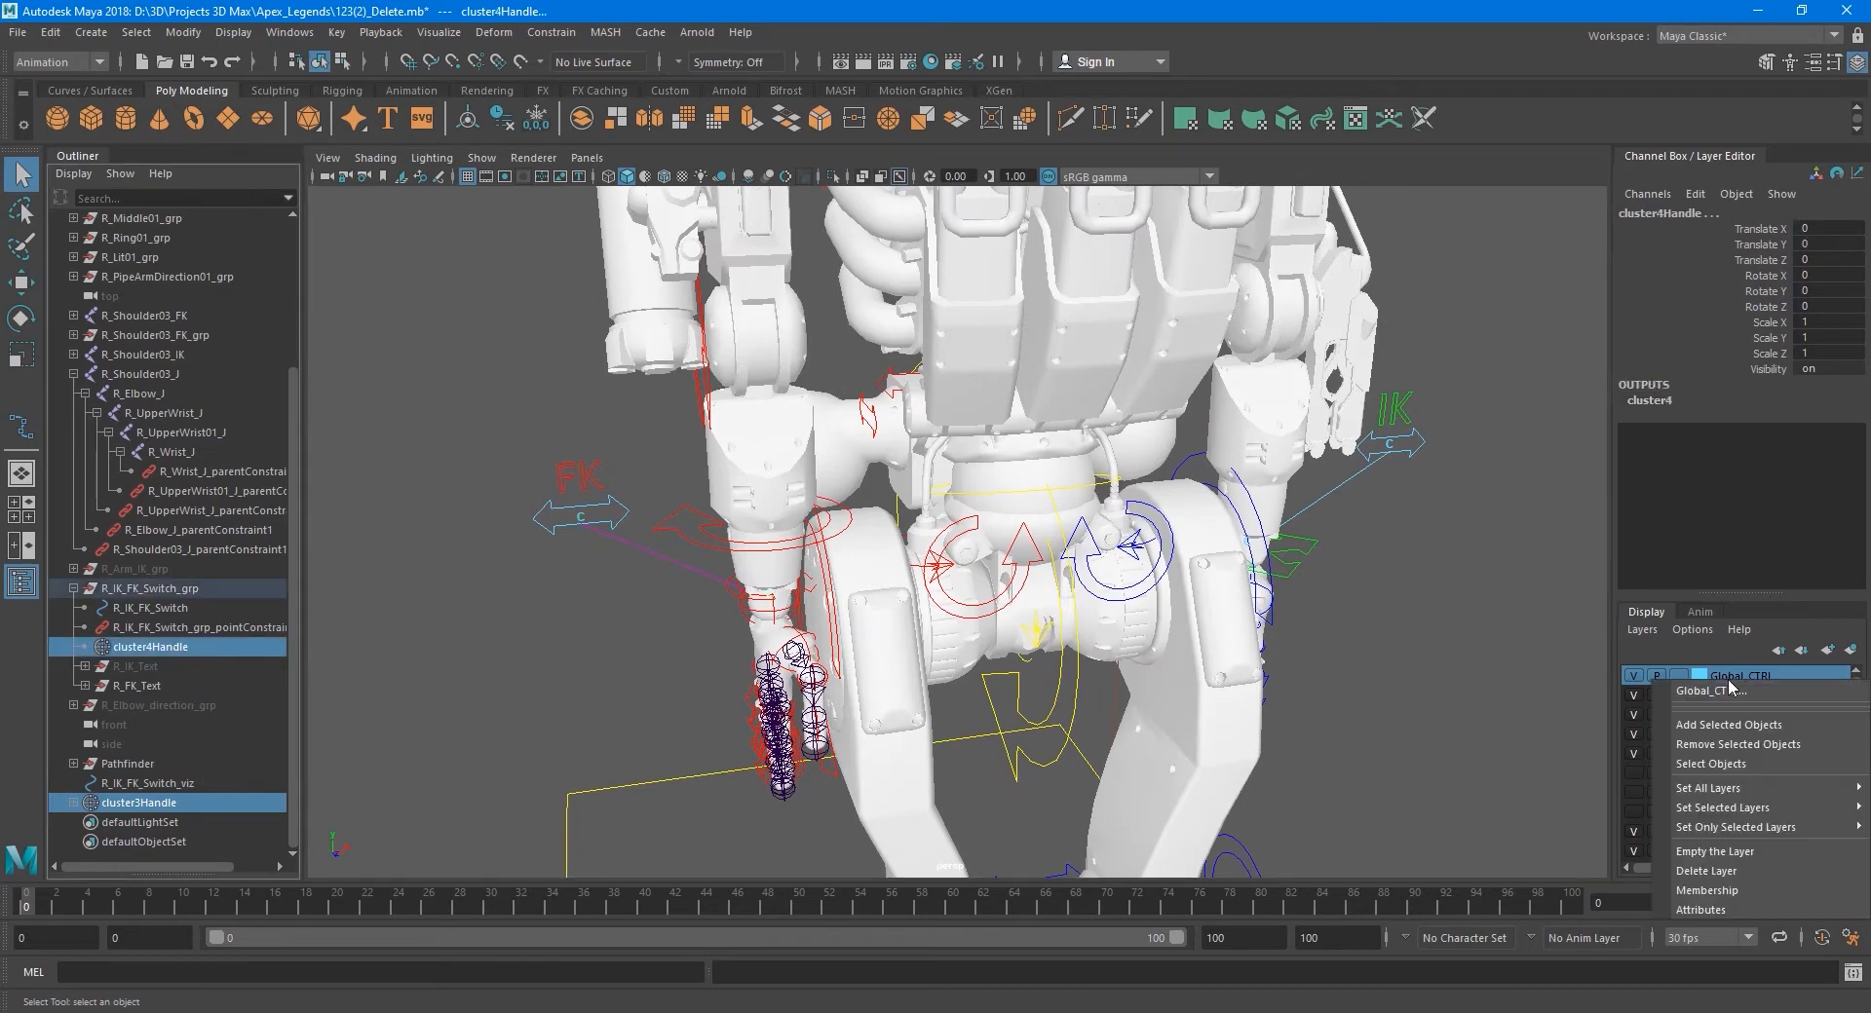
left_click(1744, 724)
left_click(1635, 677)
left_click(1634, 676)
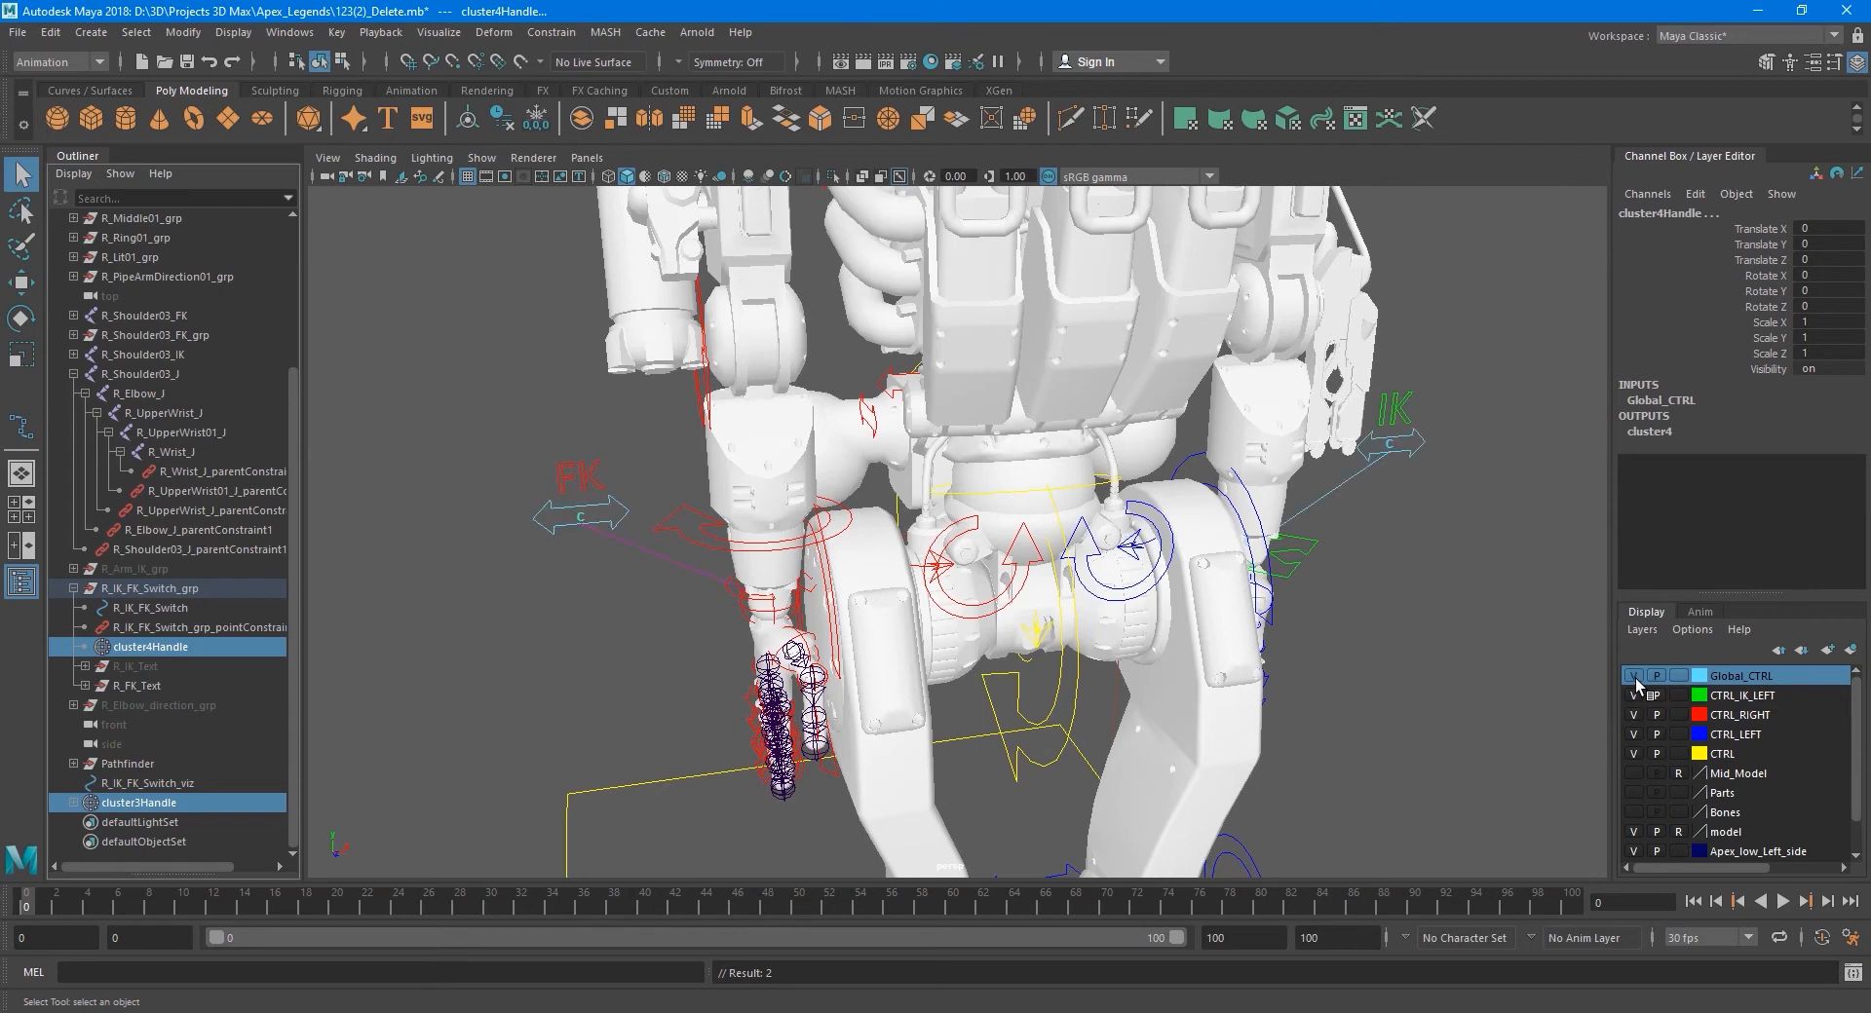
- Clear the selection and examine the right wrist closely, where the switch's connecting line and cluster handle meet the arm
left_click(1423, 690)
left_click_drag(1423, 689, 914, 686, "alt")
scroll(957, 602, "up", 2)
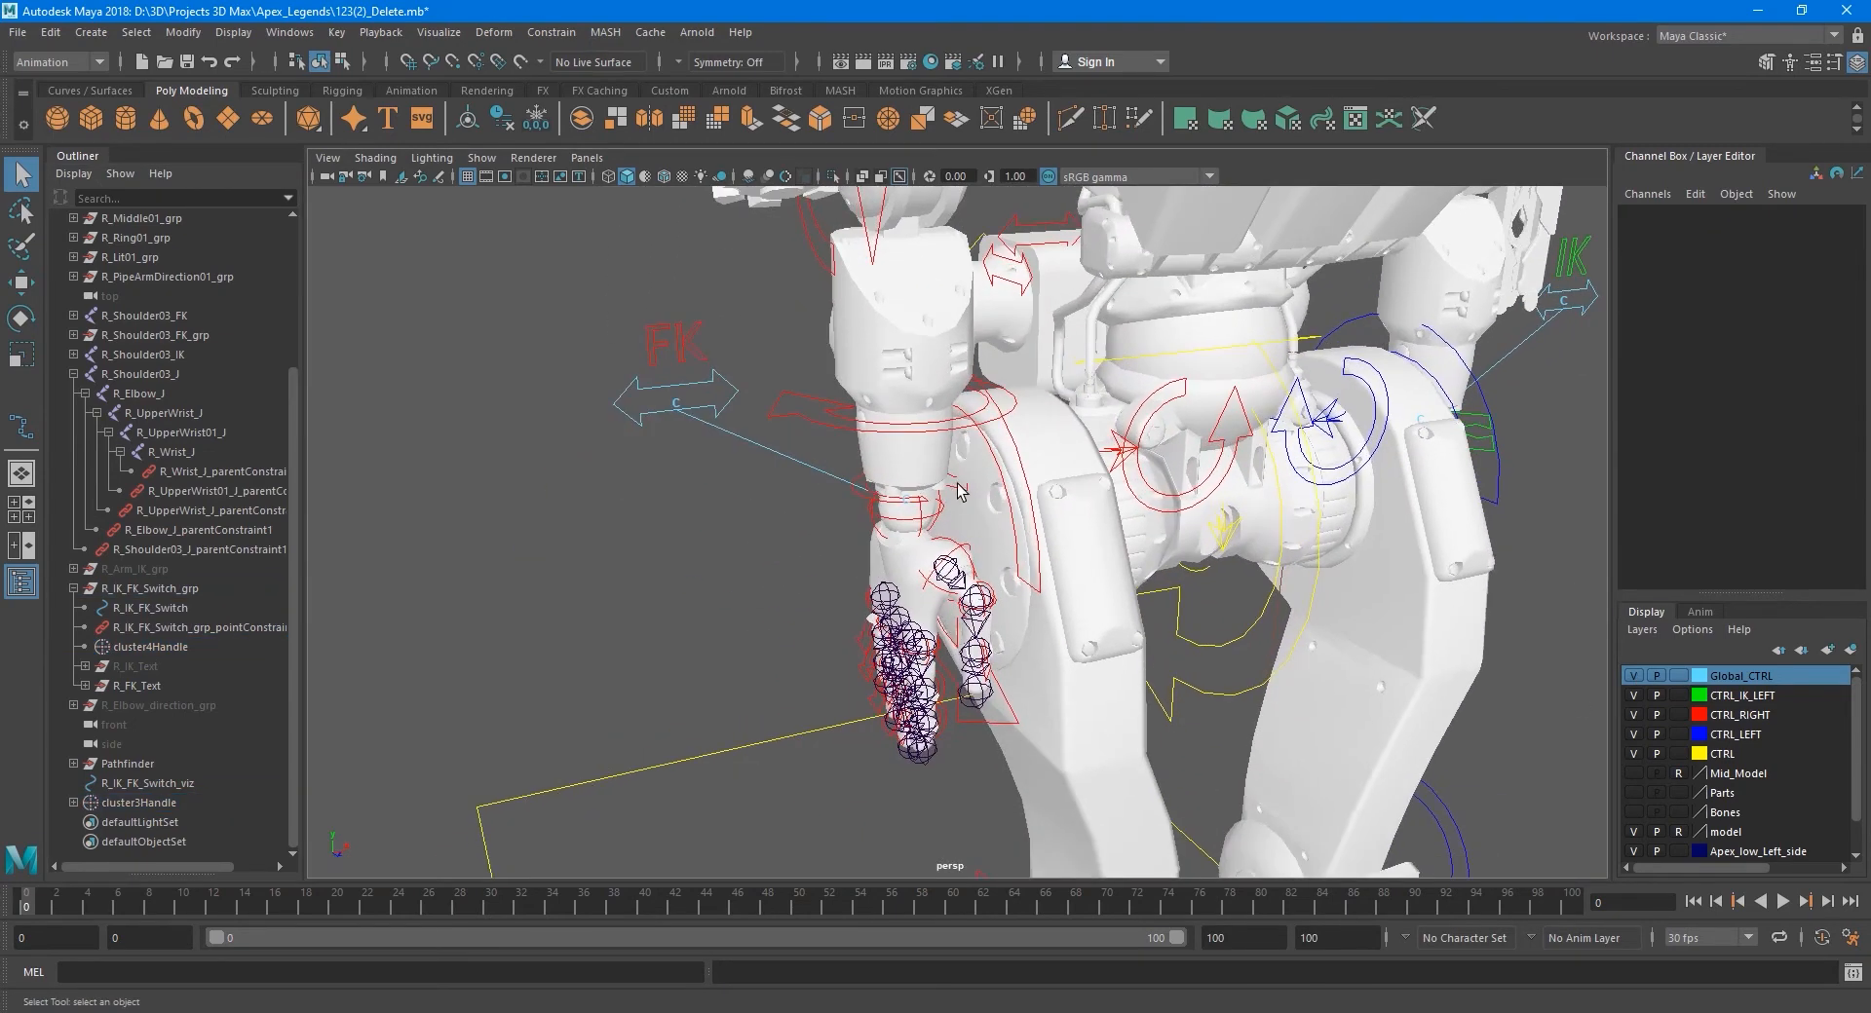
left_click_drag(979, 554, 934, 537, "alt")
middle_click_drag(934, 537, 1008, 599, "alt")
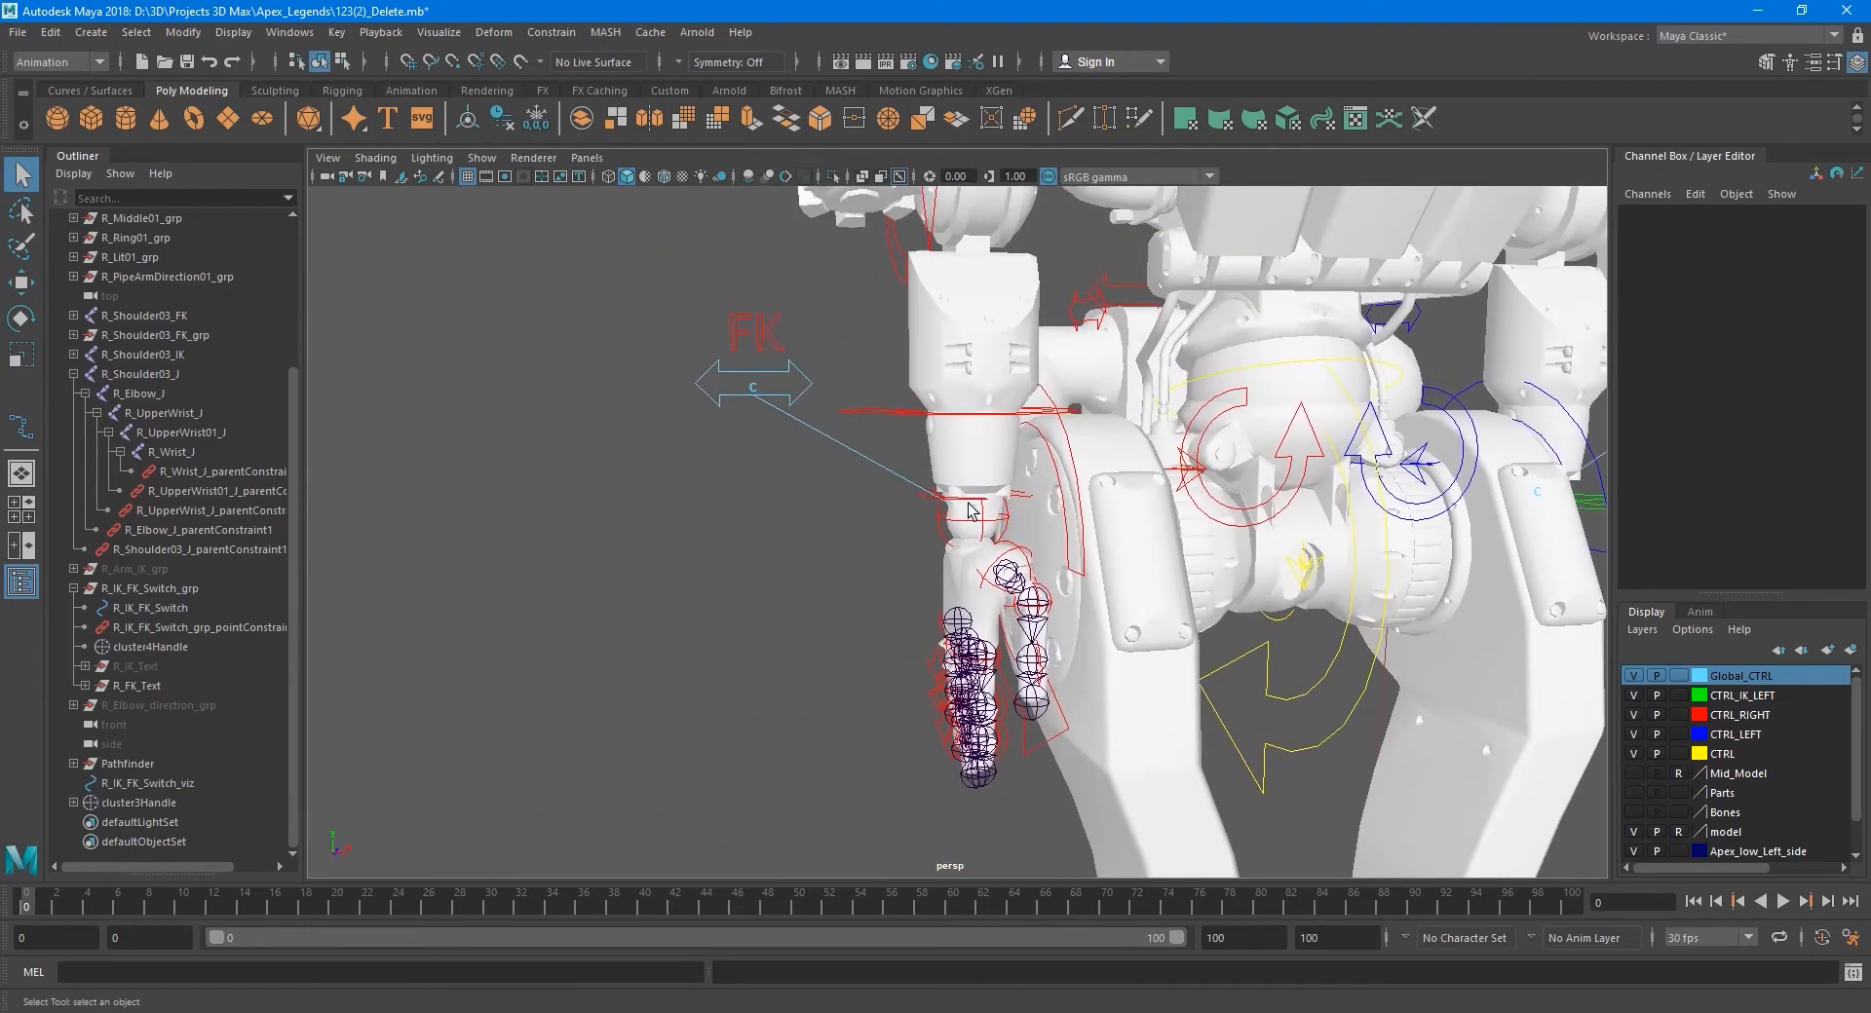
middle_click_drag(966, 496, 966, 582, "alt")
scroll(965, 588, "up", 5)
left_click_drag(954, 612, 952, 594, "alt")
scroll(960, 589, "down", 2)
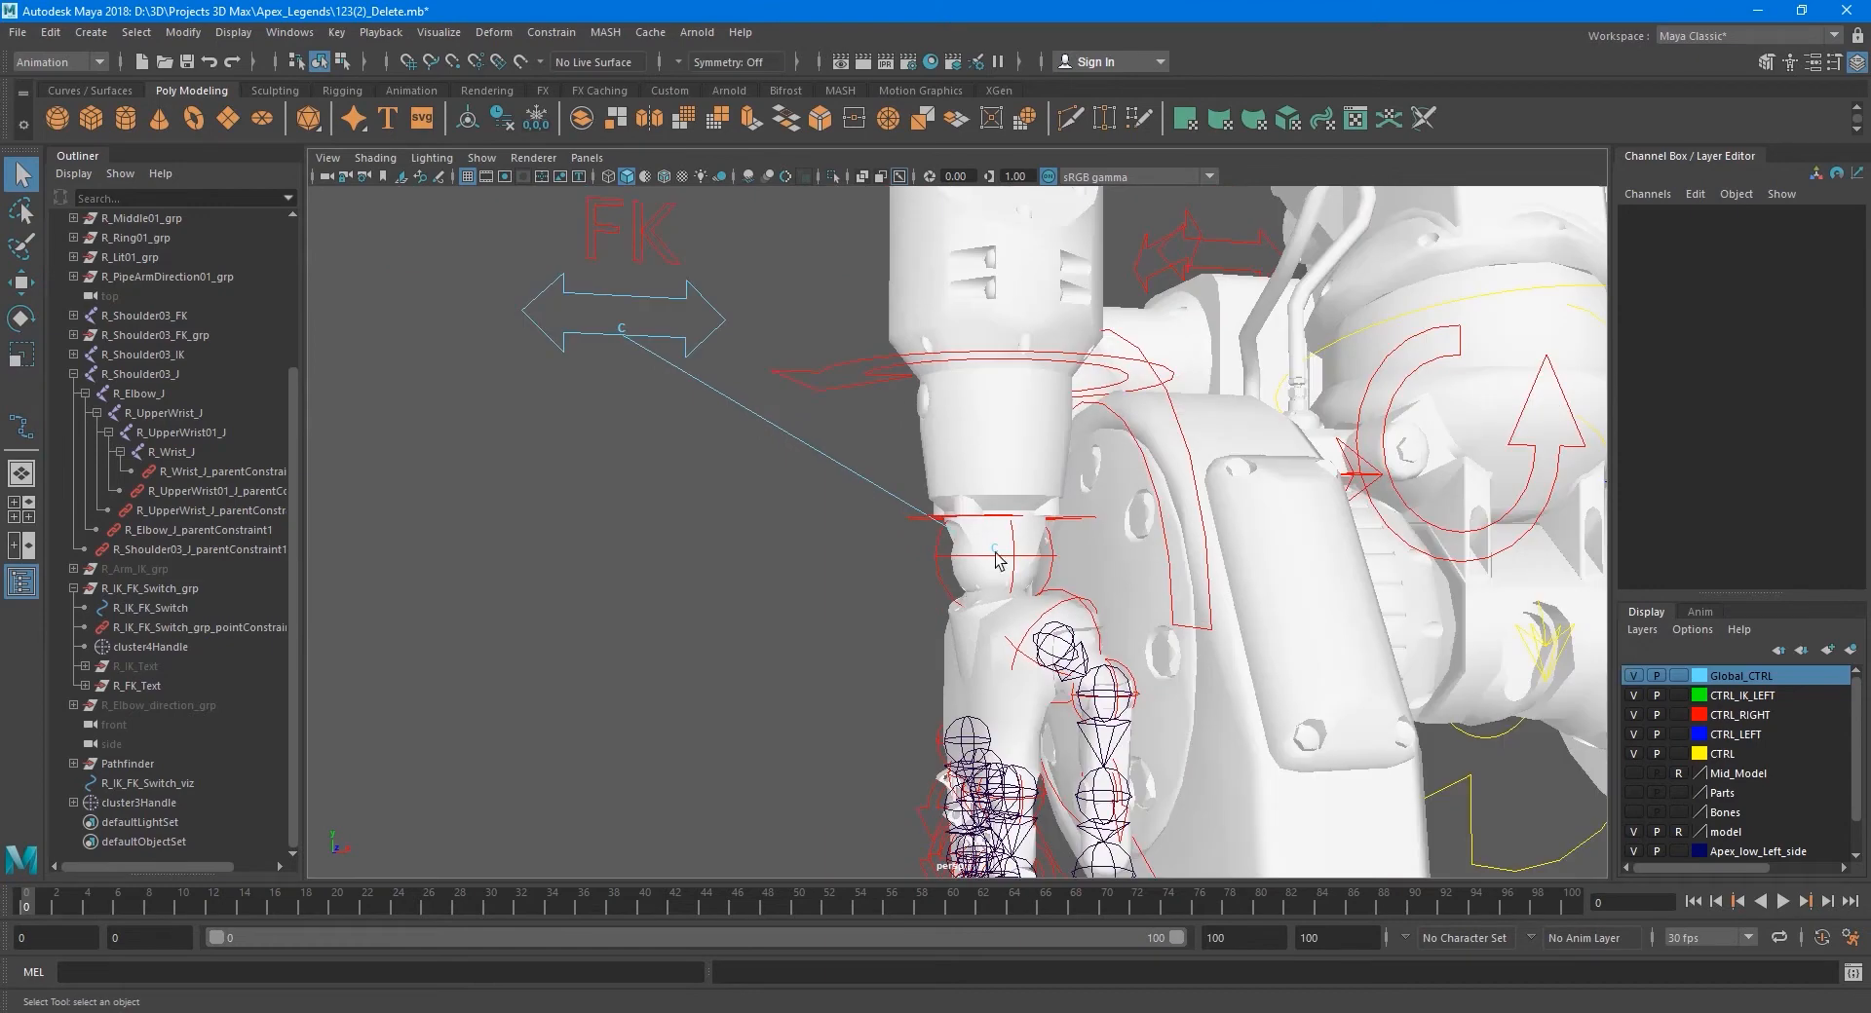
middle_click_drag(998, 559, 992, 632, "alt")
left_click_drag(992, 632, 992, 610, "alt")
middle_click_drag(1016, 455, 1017, 601, "alt")
left_click_drag(1019, 601, 1021, 585, "alt")
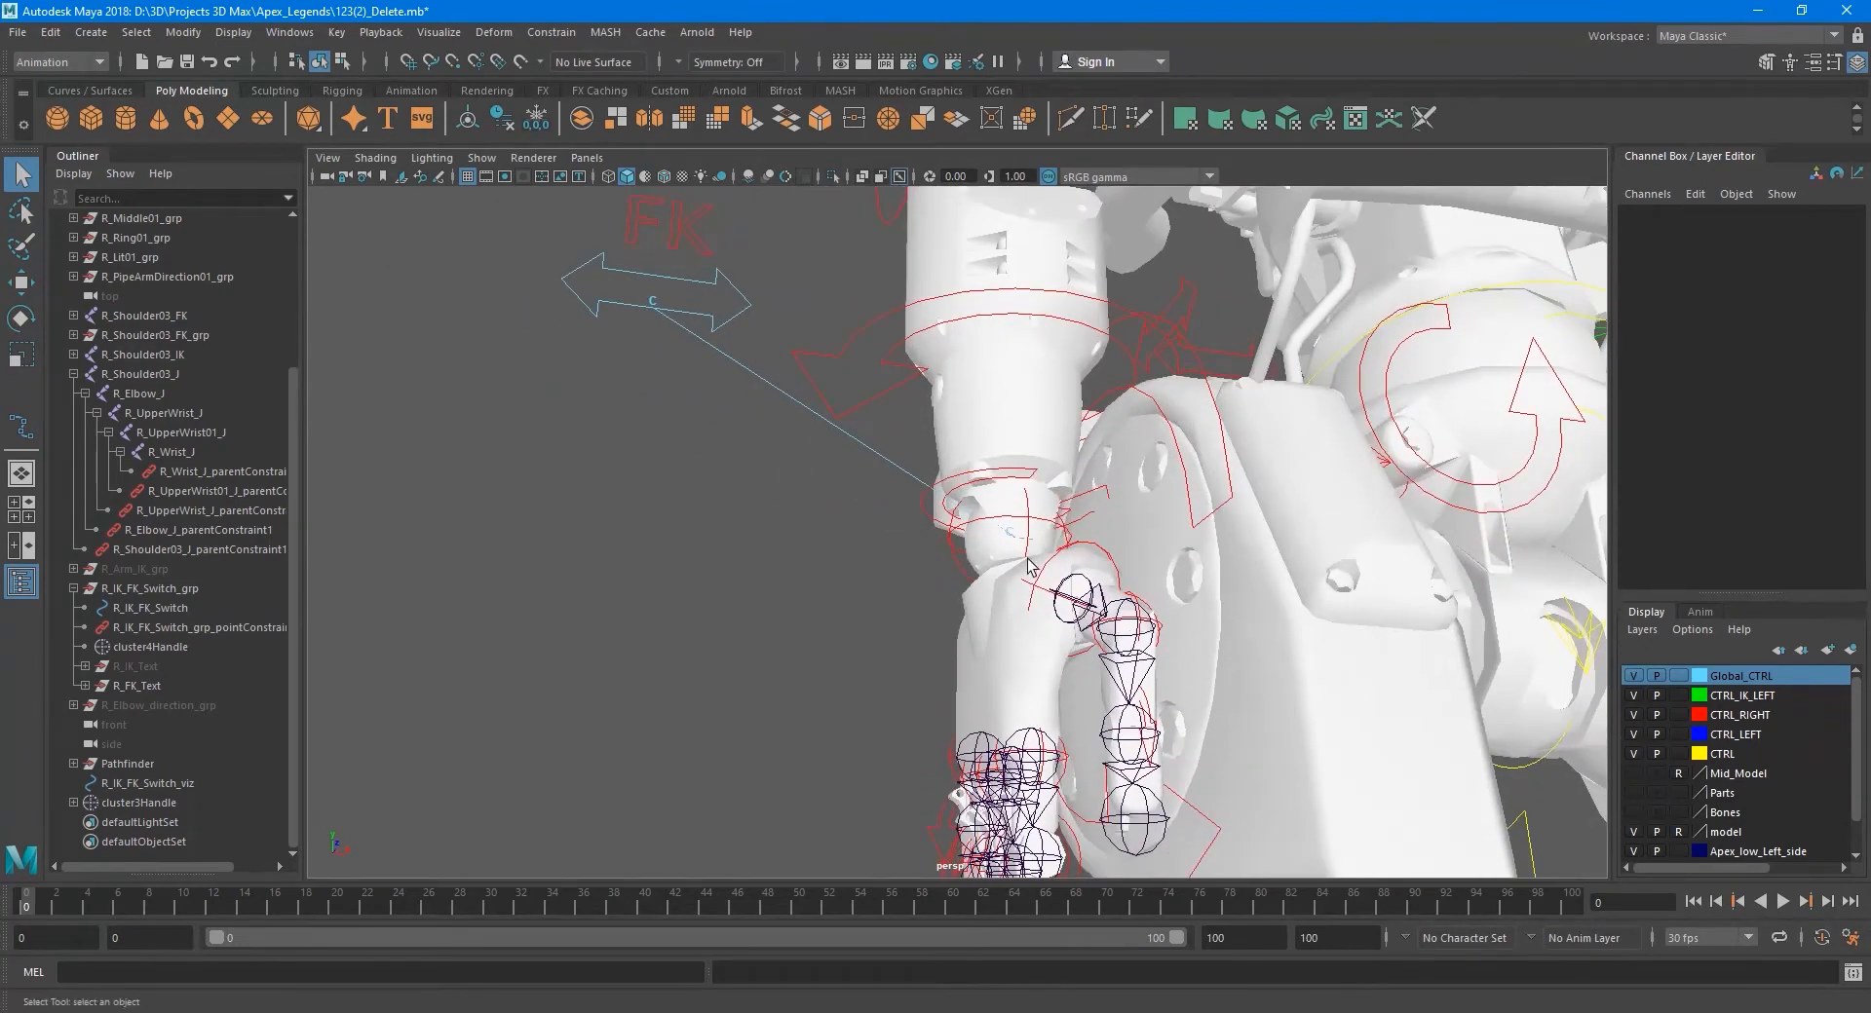
middle_click_drag(1031, 506, 1041, 596, "alt")
middle_click_drag(1010, 531, 1015, 575, "alt")
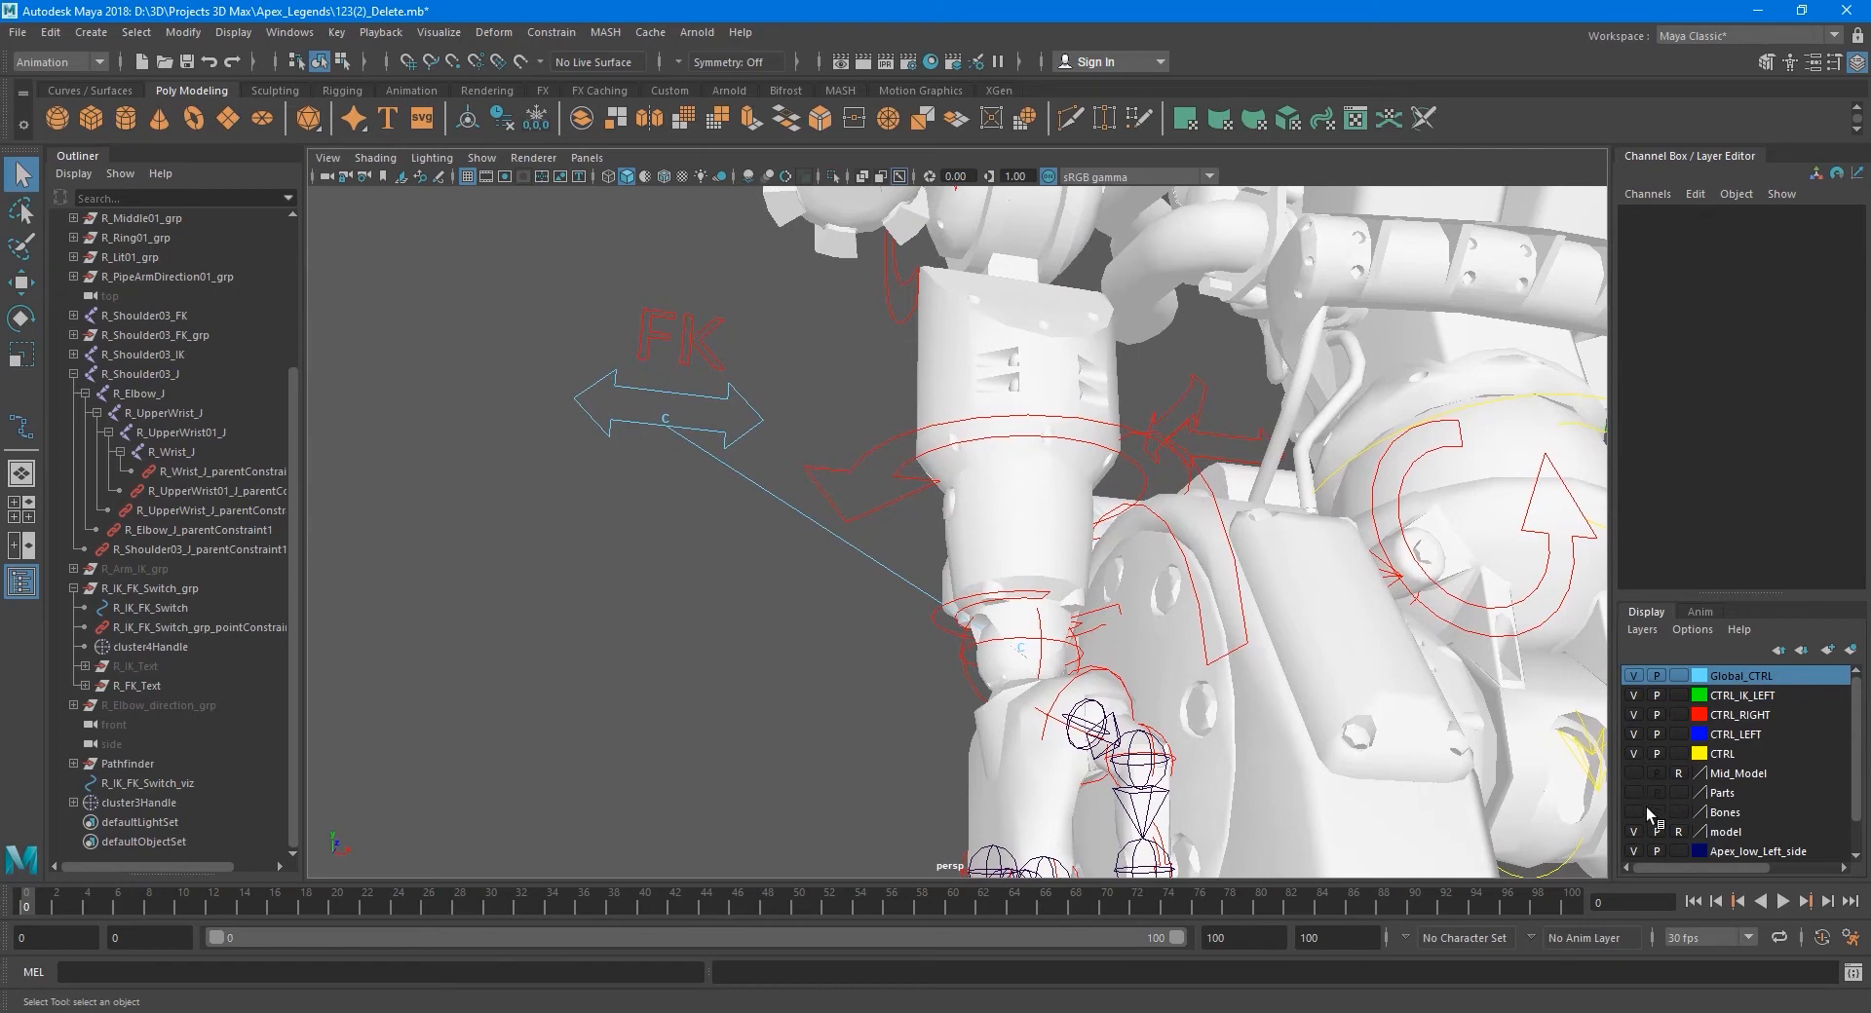
middle_click_drag(1108, 638, 1042, 606, "alt")
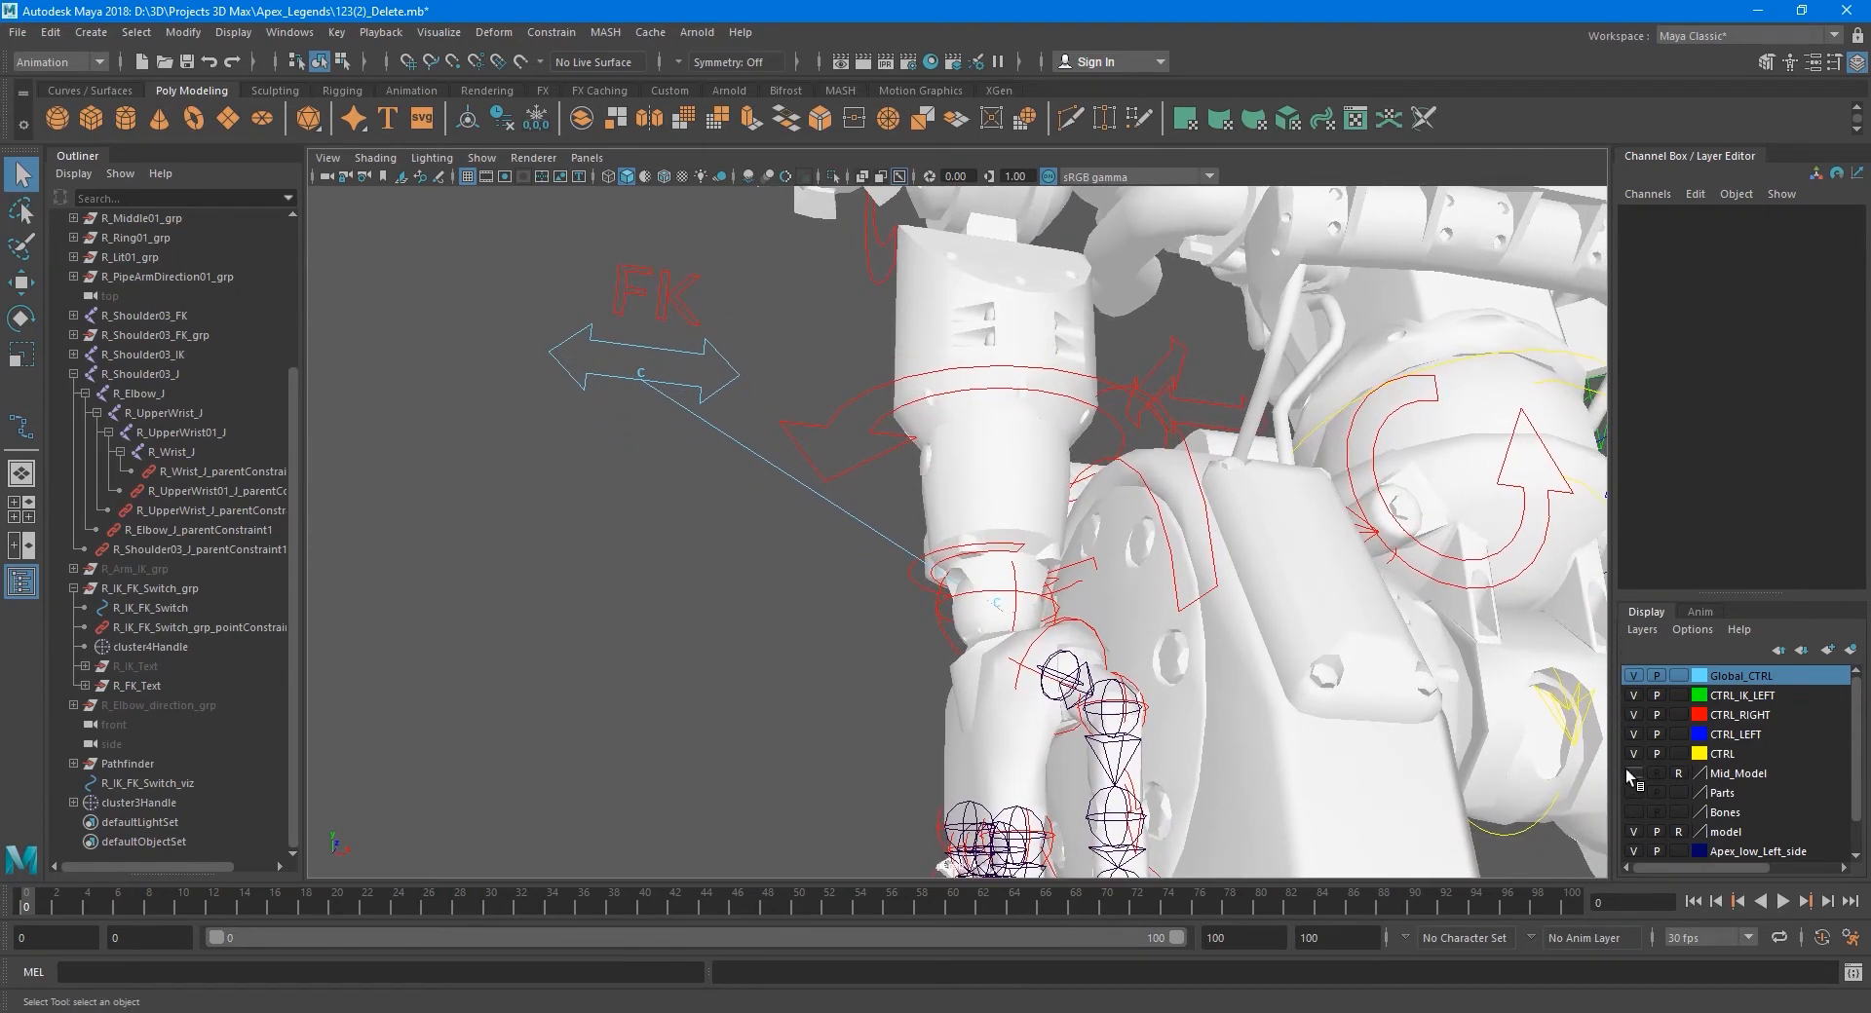
- Set the R IK FK Switch attribute of the R_IK_FK_Switch control to 1
left_click(717, 392)
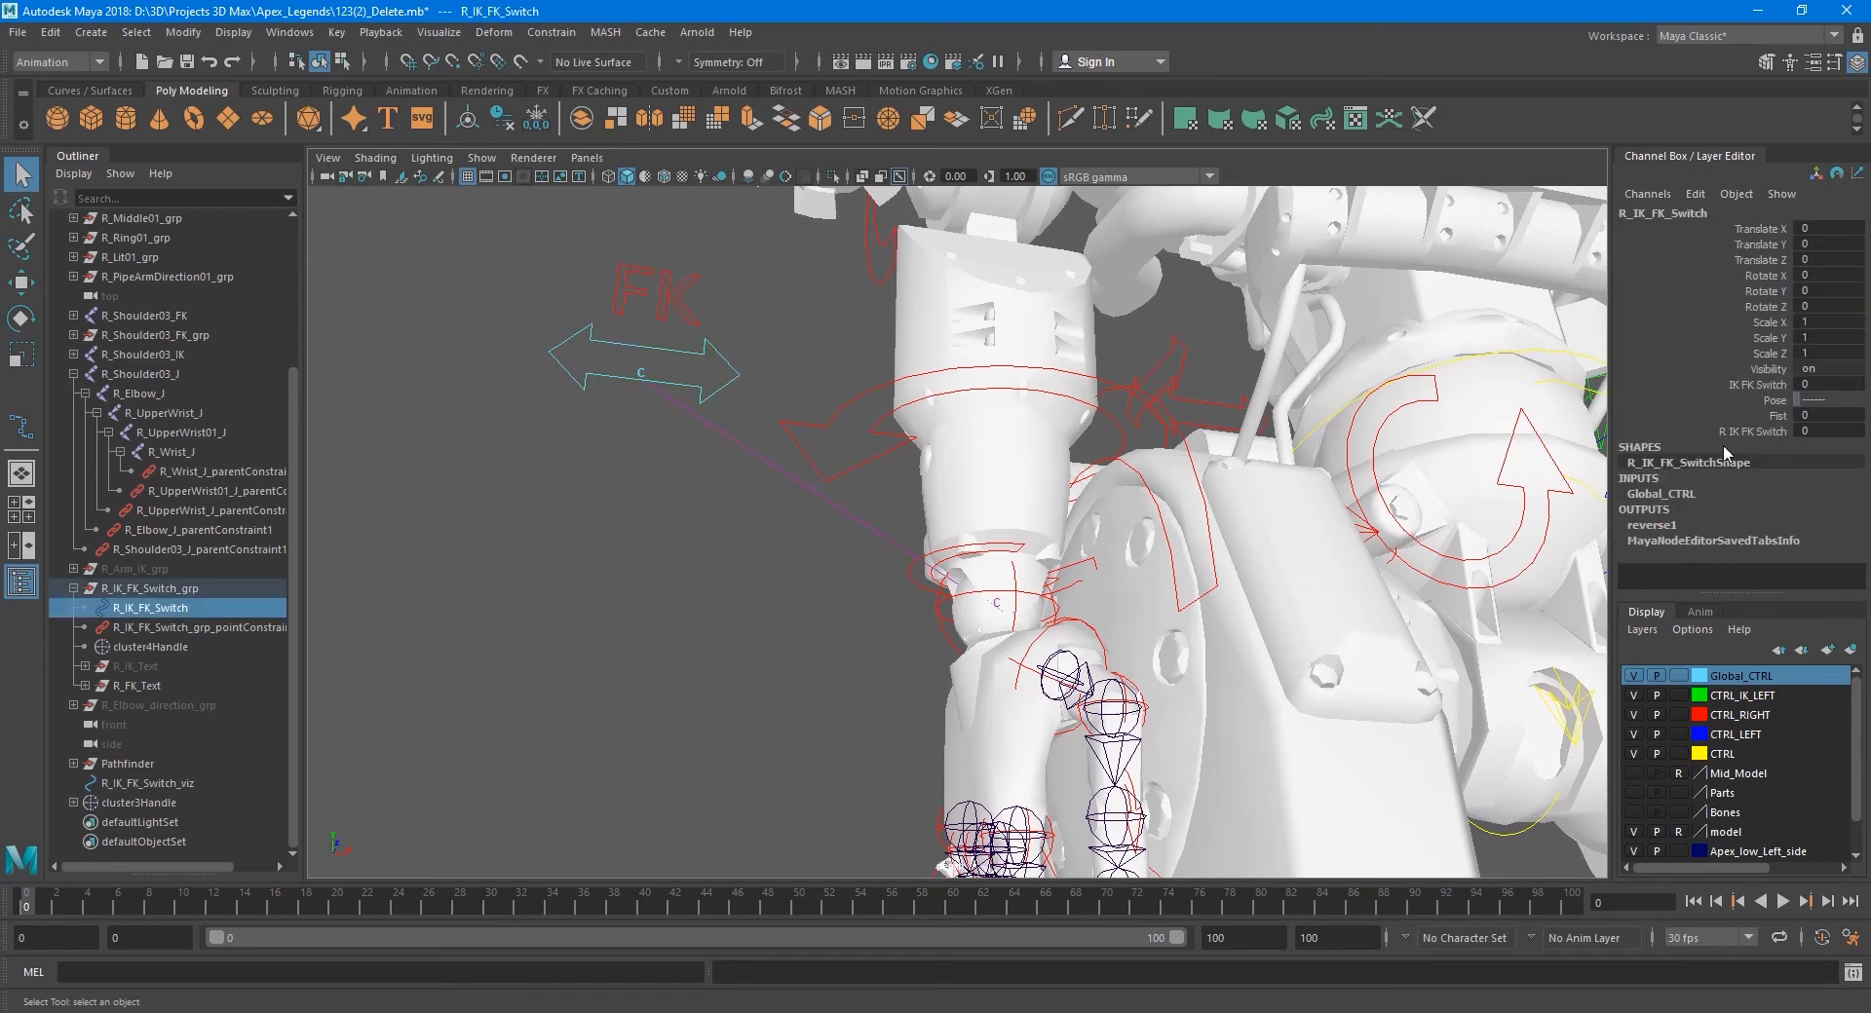
left_click(1748, 432)
middle_click_drag(643, 517, 770, 515)
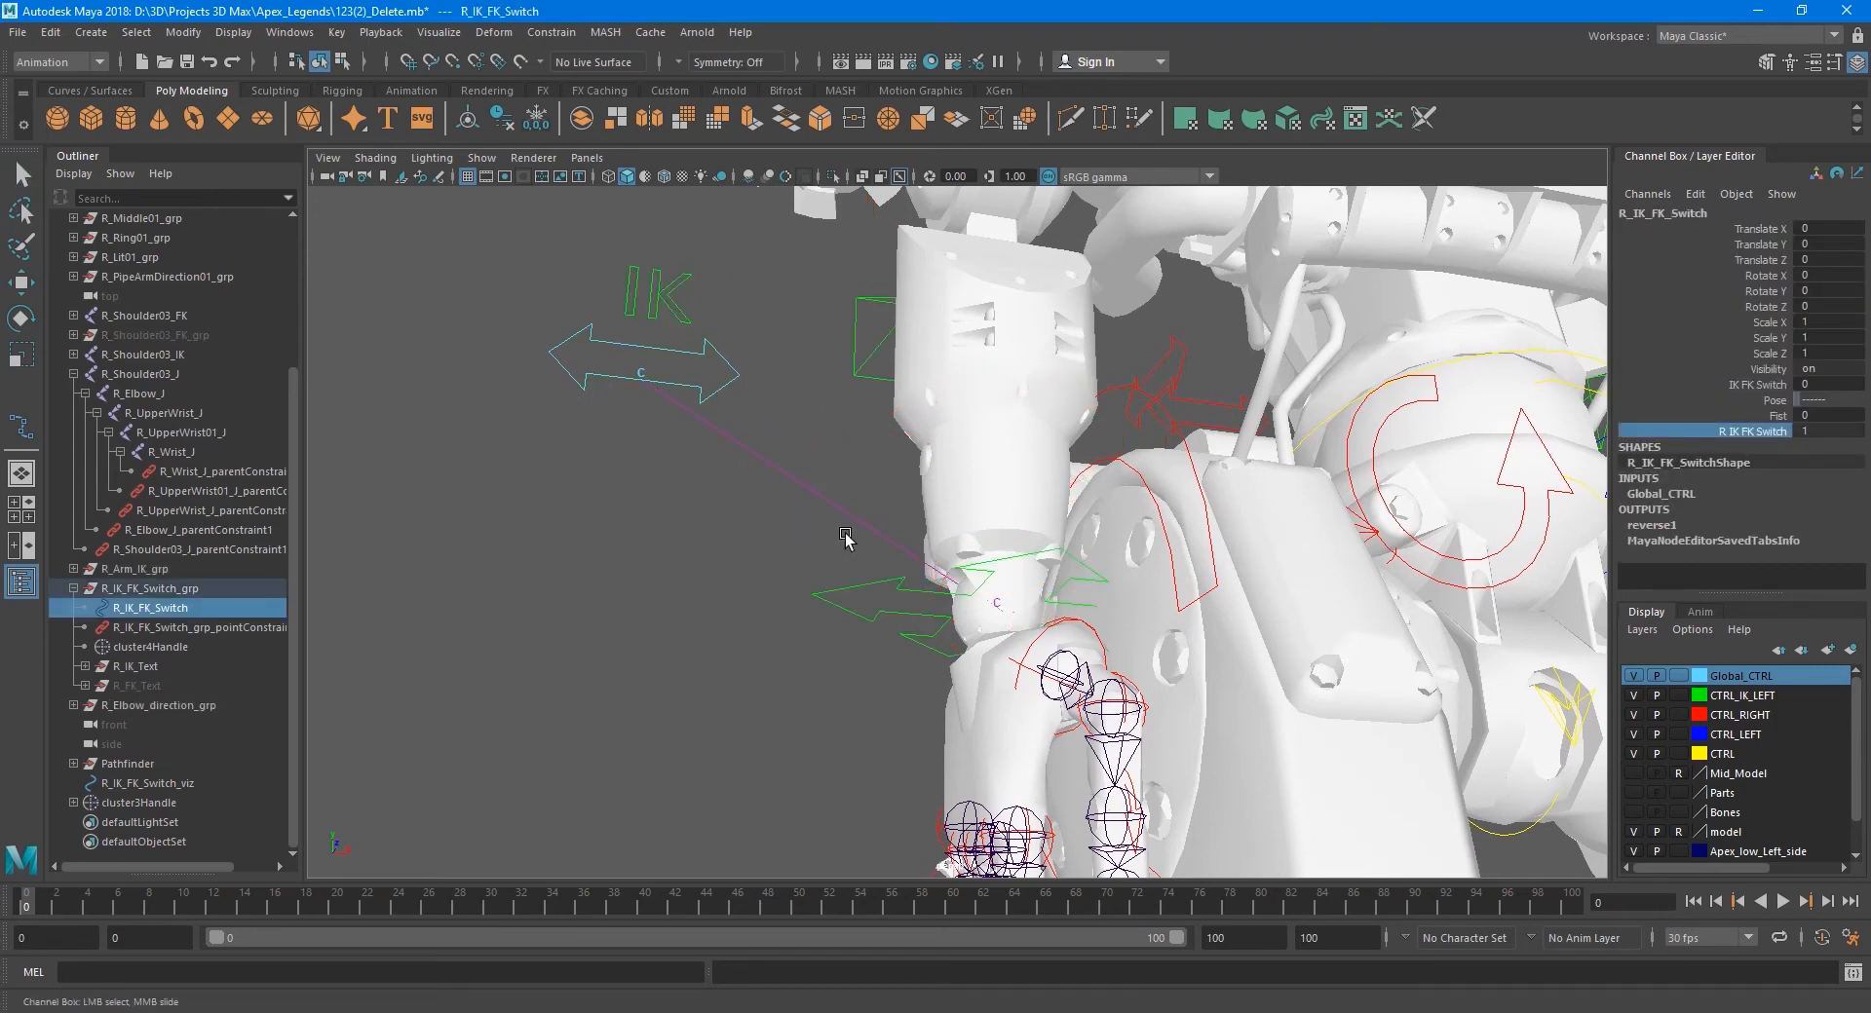
- Test the wrist twist by rotating R_Arm_IK_CTRL about its Y axis, and undo the rotation
left_click(897, 588)
key("e")
scroll(998, 628, "up", 2)
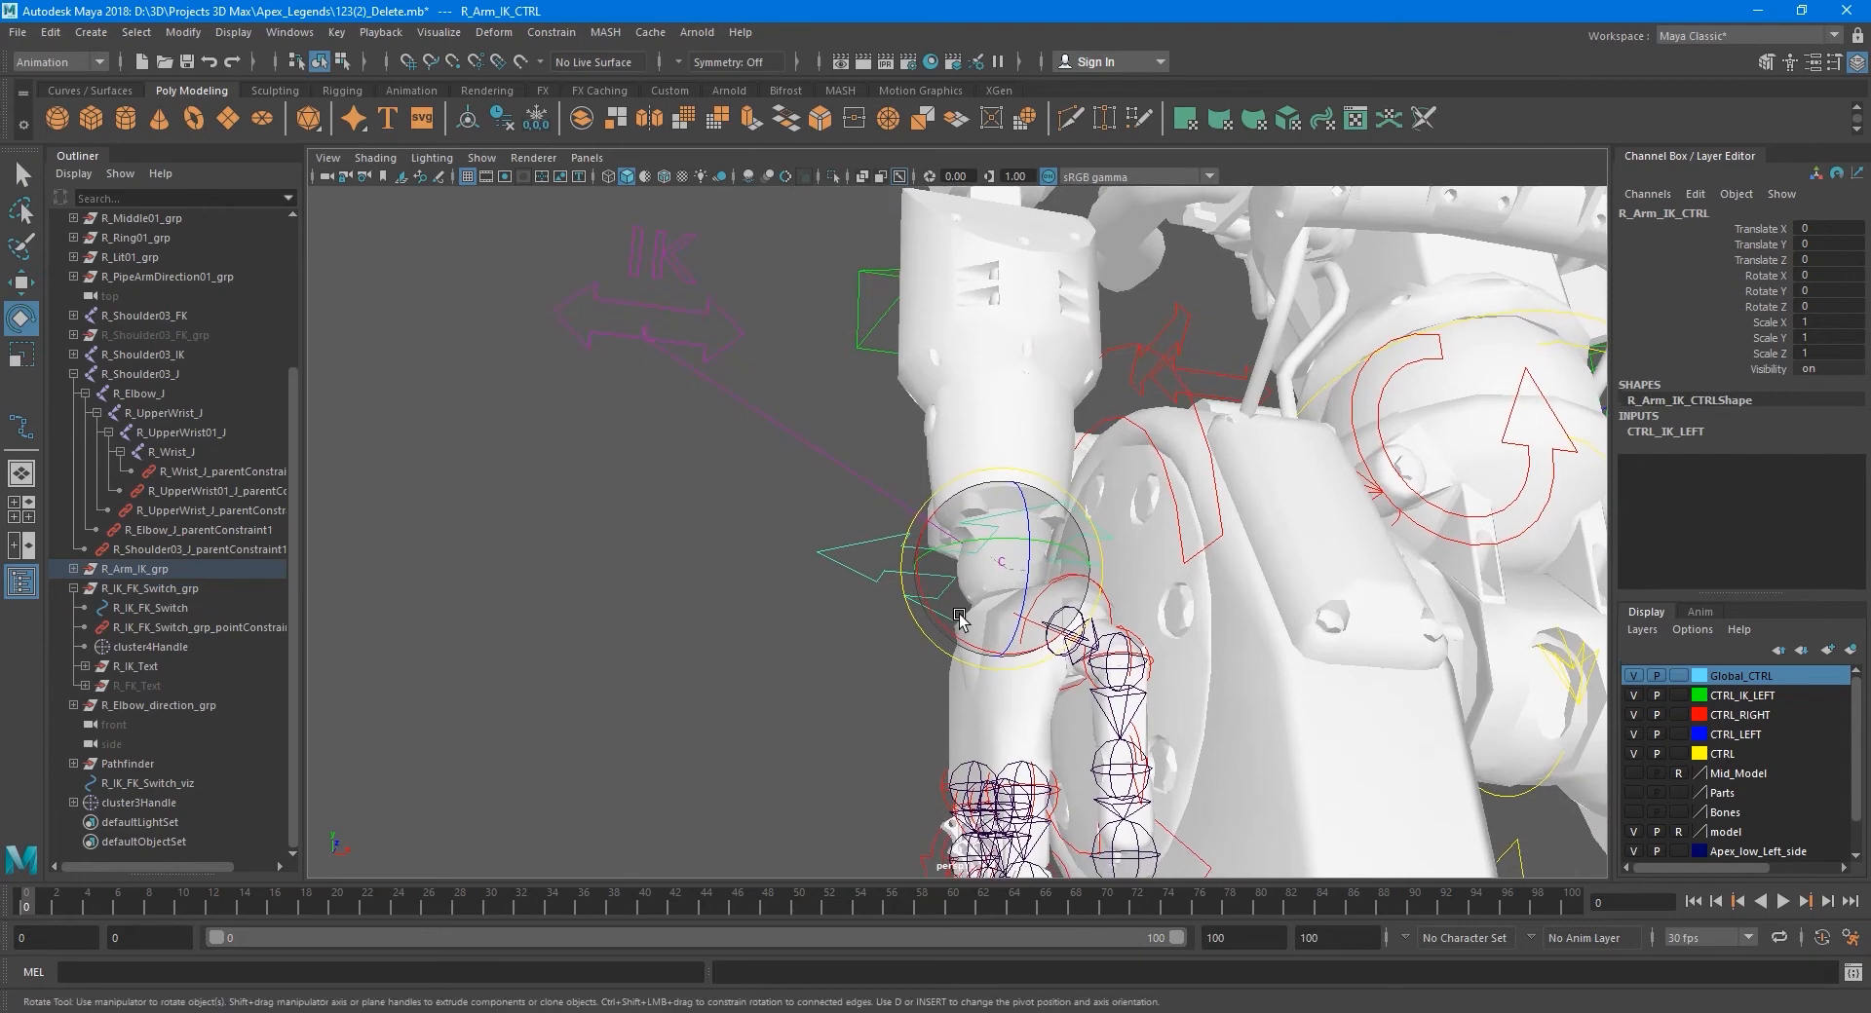
middle_click_drag(997, 628, 982, 557, "alt")
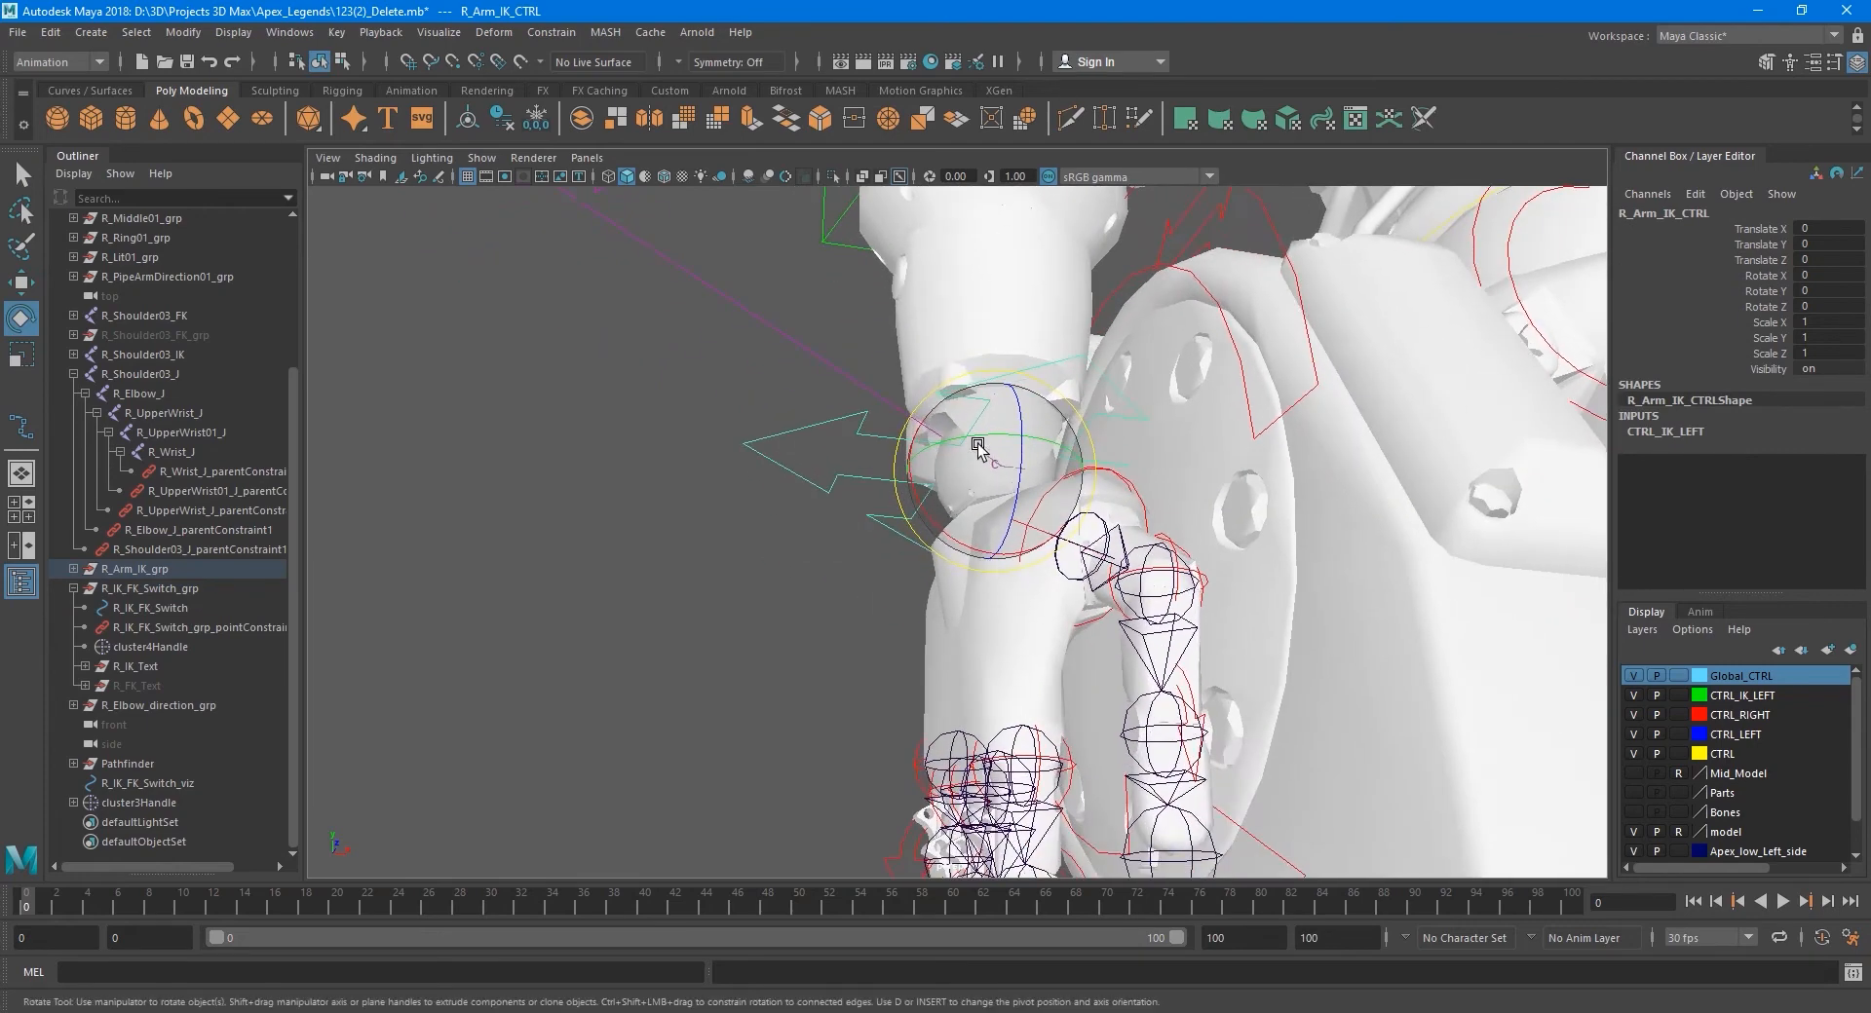
left_click_drag(985, 442, 1127, 466)
key("ctrl+z")
key("ctrl+z")
key("ctrl+z")
key("ctrl+z")
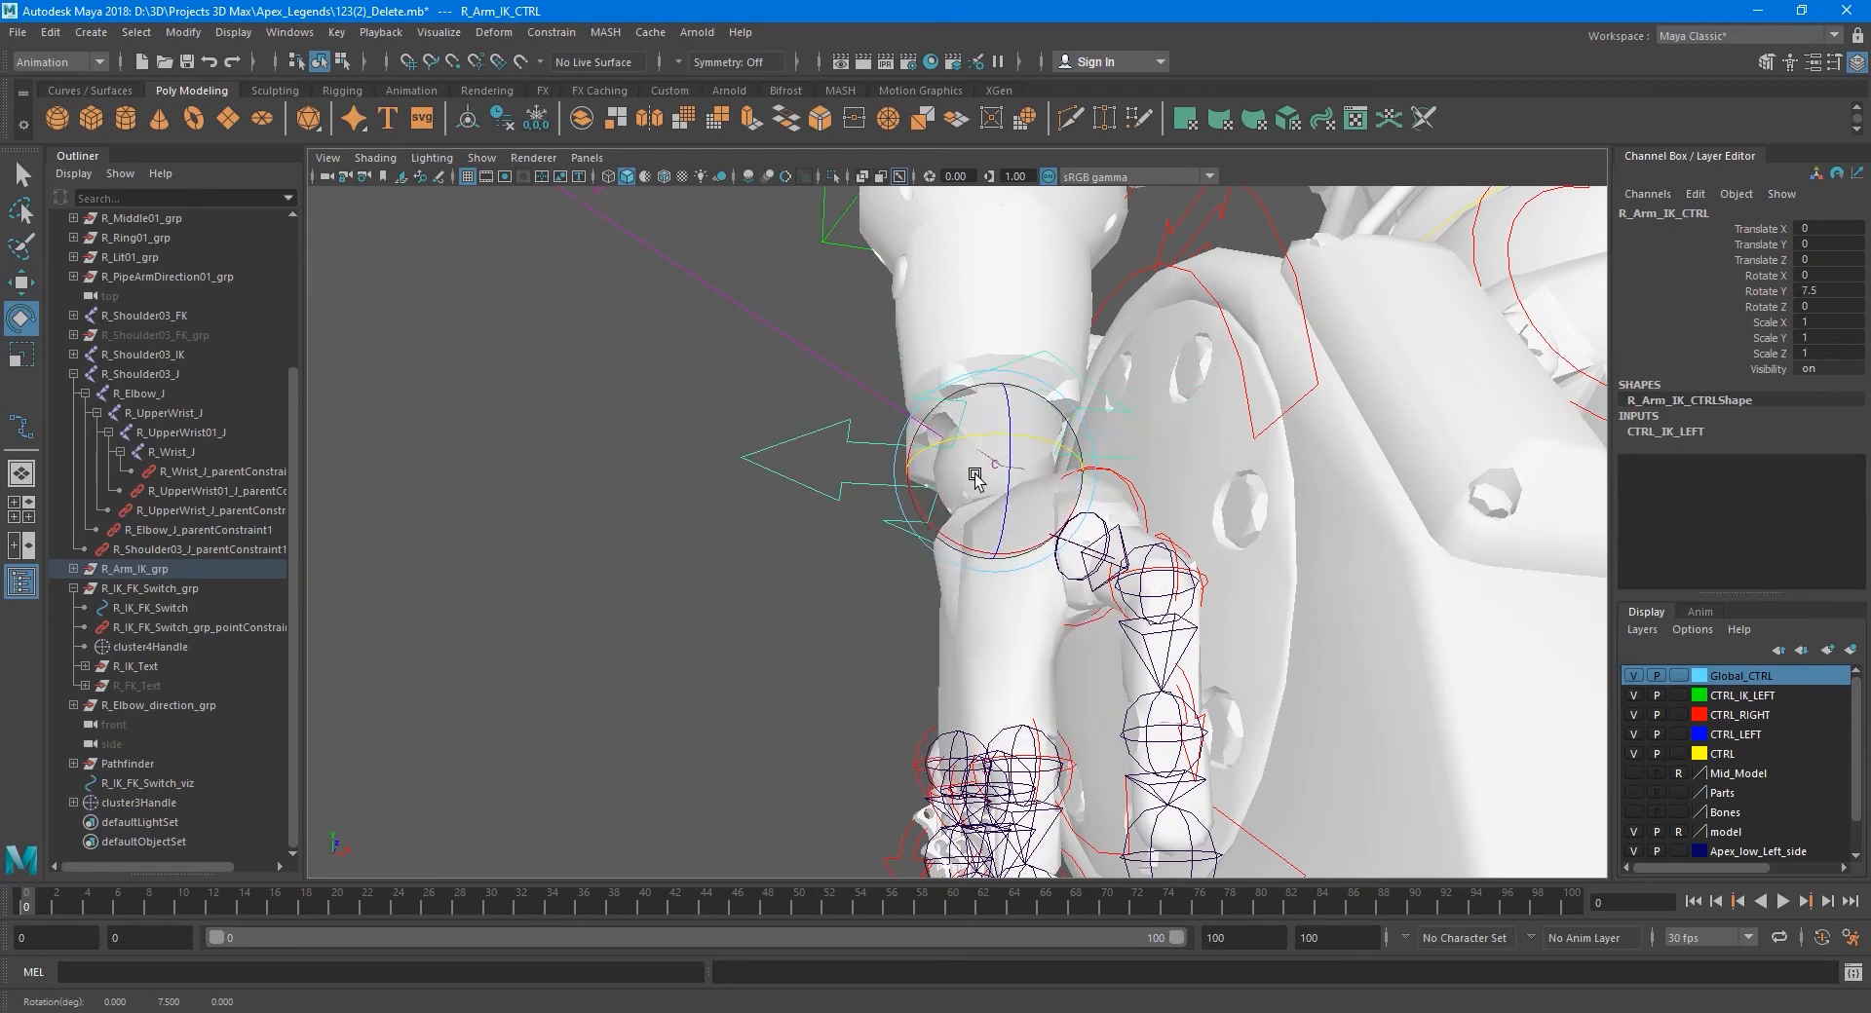
key("q")
- Test the opposite arm's wrist twist for comparison by rotating L_Arm_IK_CTRL about its Y axis, and undo the rotation
middle_click_drag(899, 582, 979, 547, "alt")
left_click_drag(979, 547, 1019, 555, "alt")
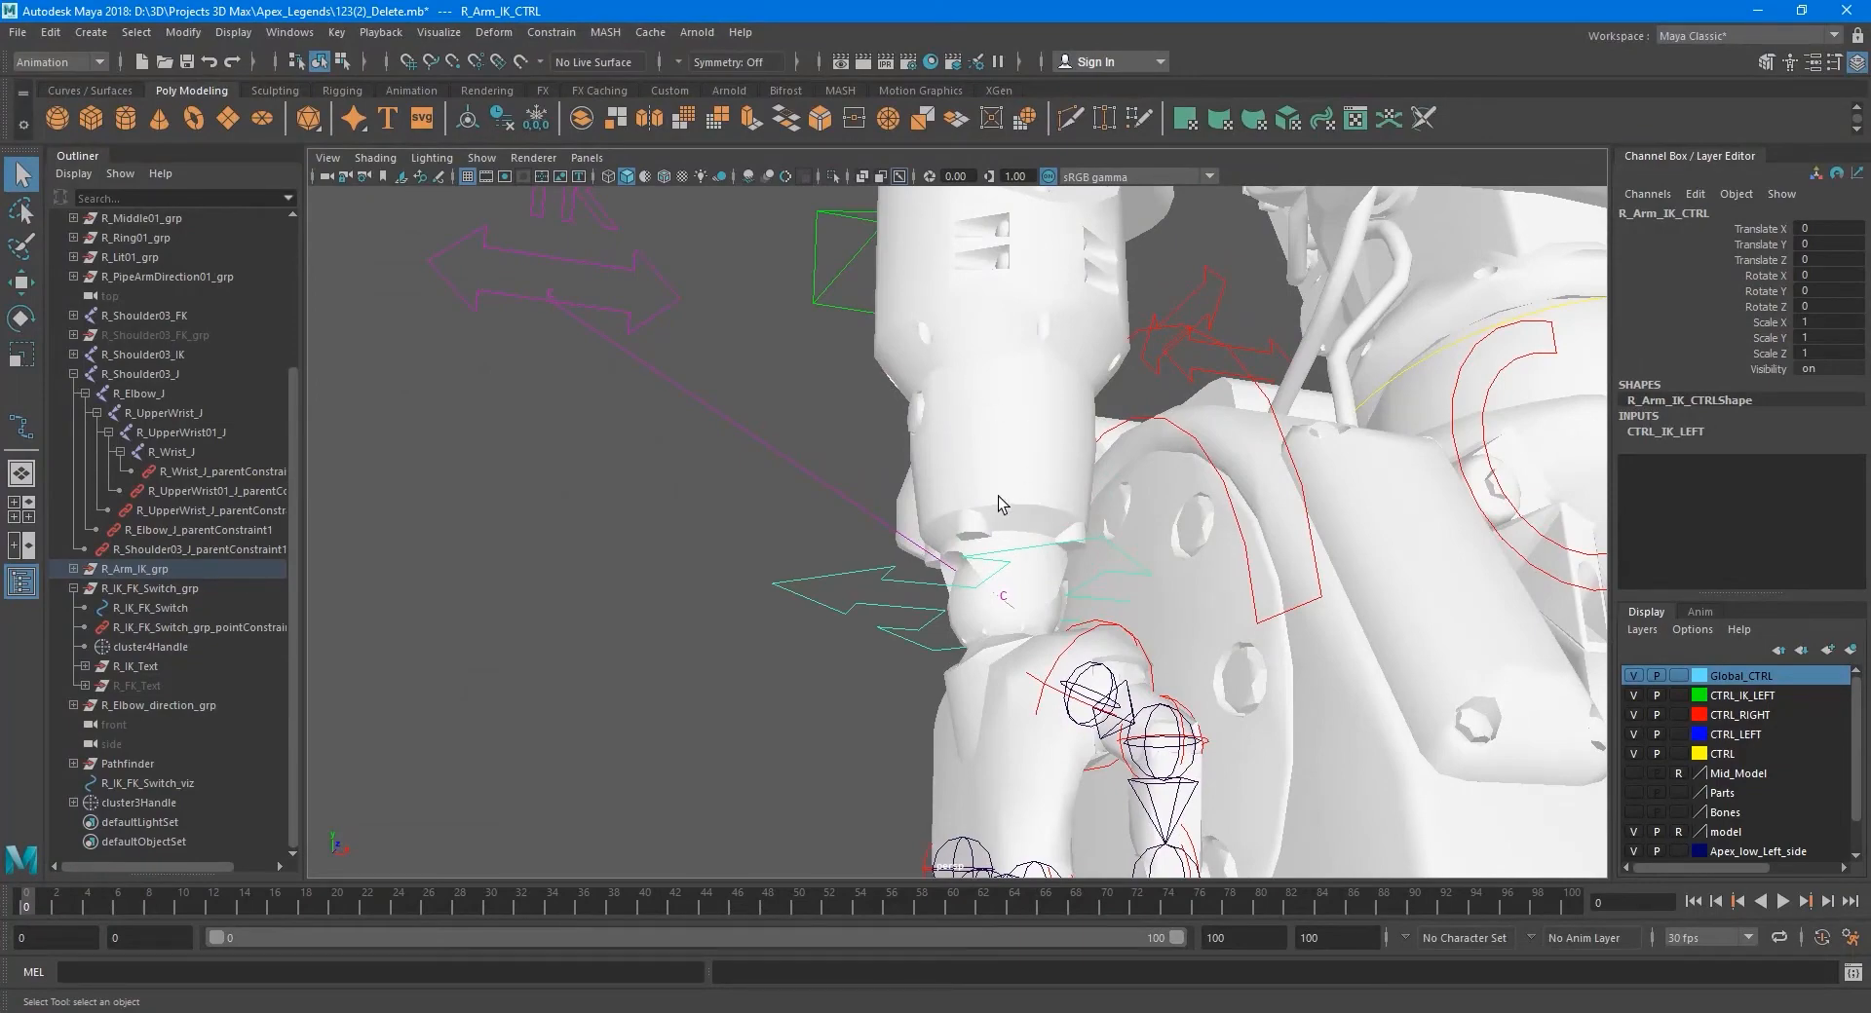
scroll(931, 471, "down", 5)
left_click_drag(1029, 523, 970, 554, "alt")
middle_click_drag(1257, 652, 915, 591, "alt")
left_click_drag(915, 591, 997, 617, "alt")
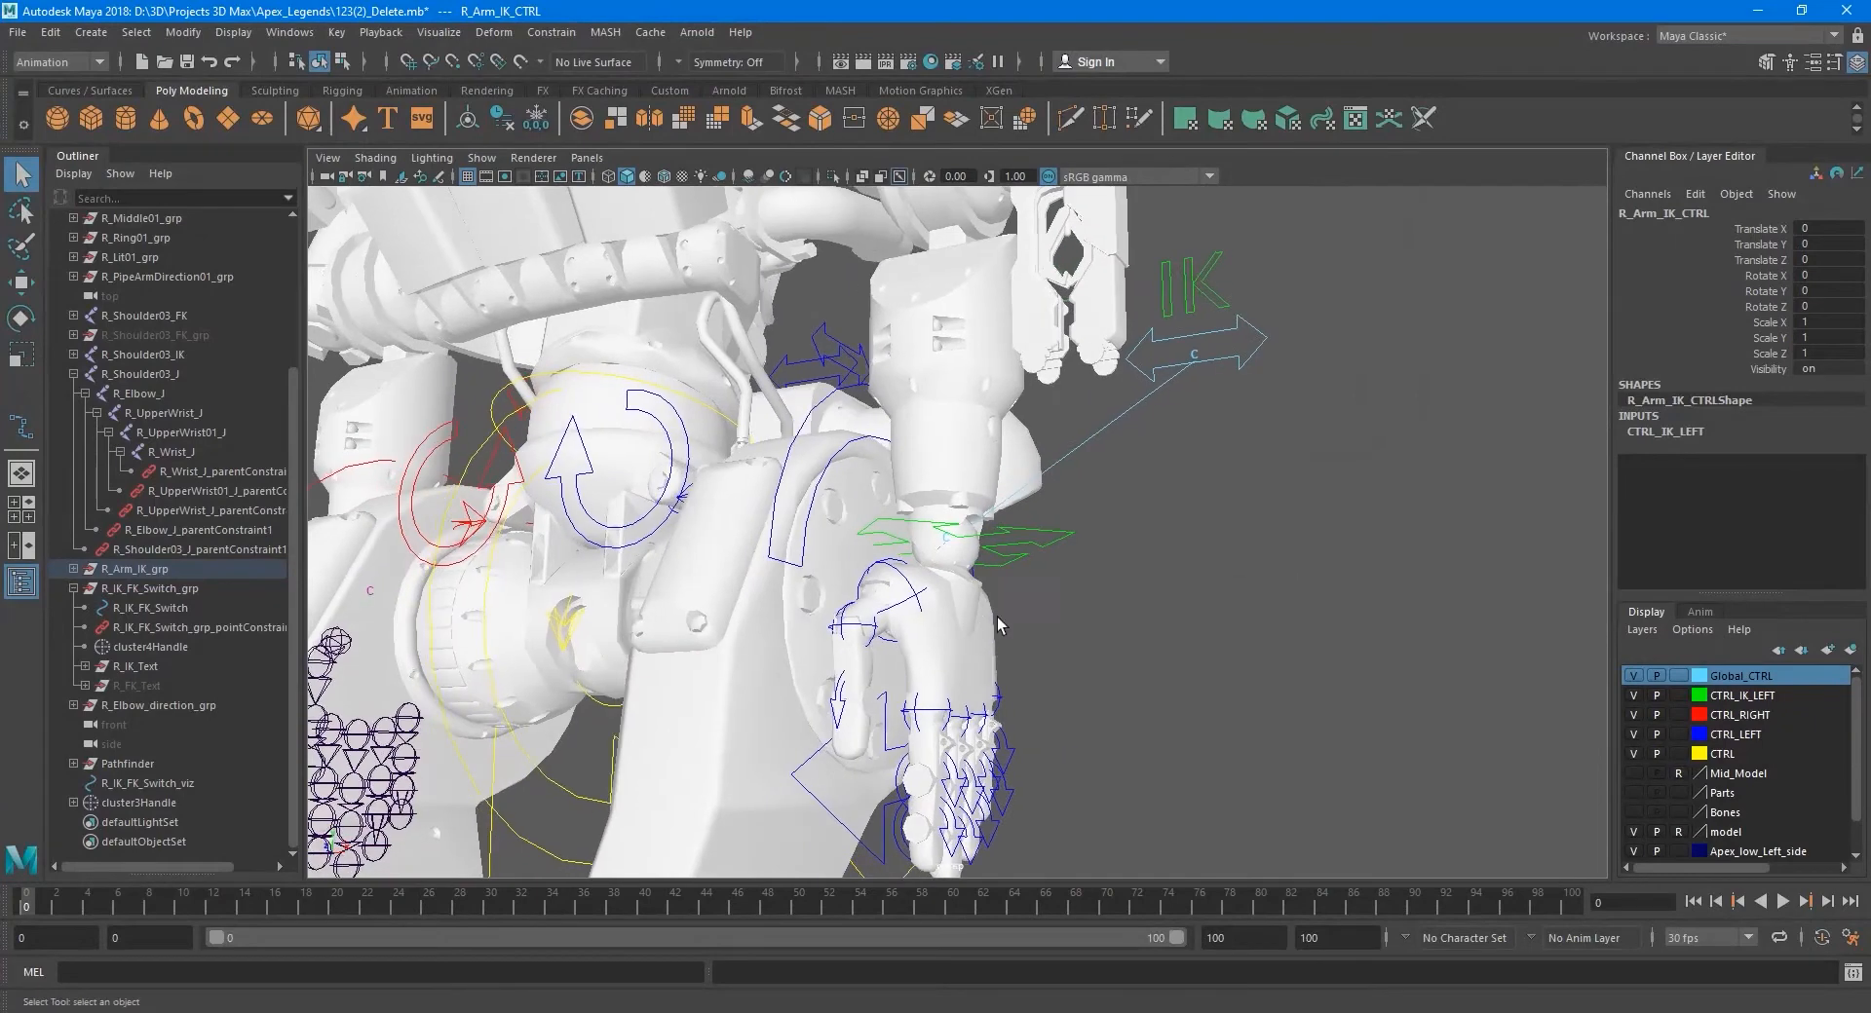
scroll(996, 617, "up", 3)
middle_click_drag(1067, 599, 979, 610, "alt")
scroll(984, 607, "up", 2)
left_click(1004, 541)
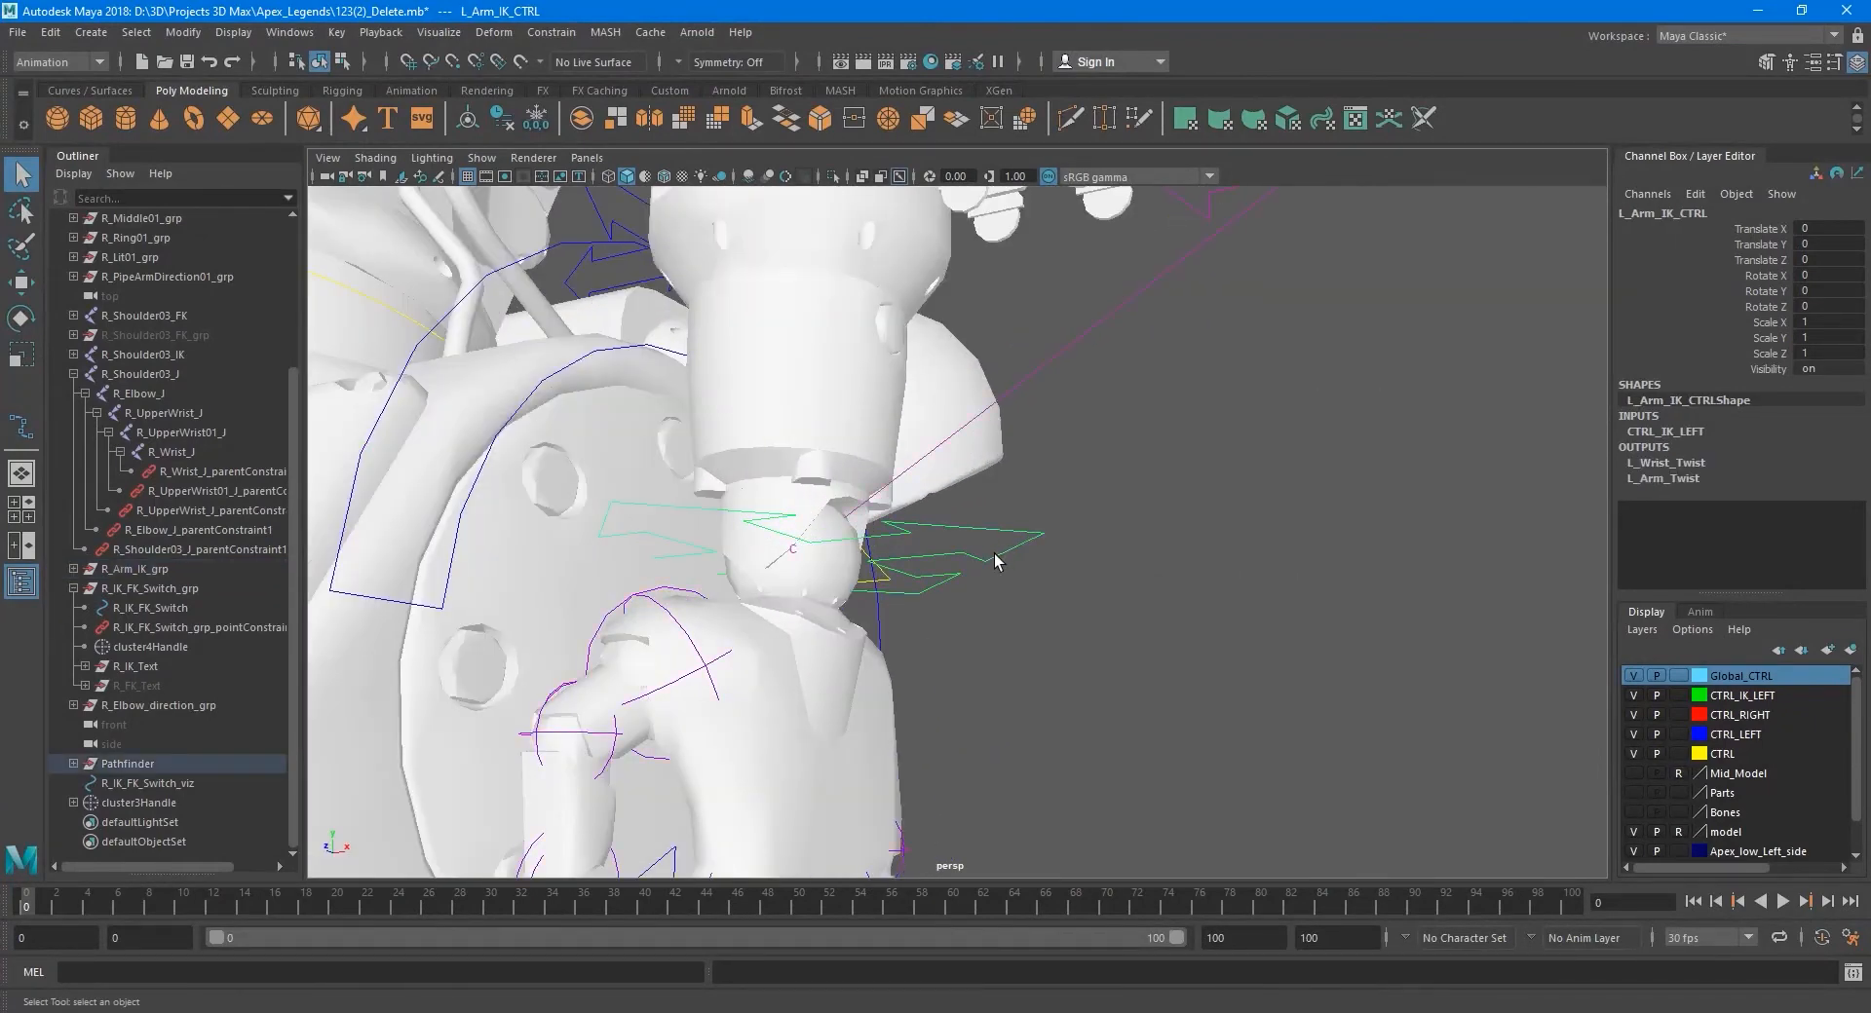
scroll(1067, 571, "up", 3)
key("e")
scroll(1136, 610, "down", 3)
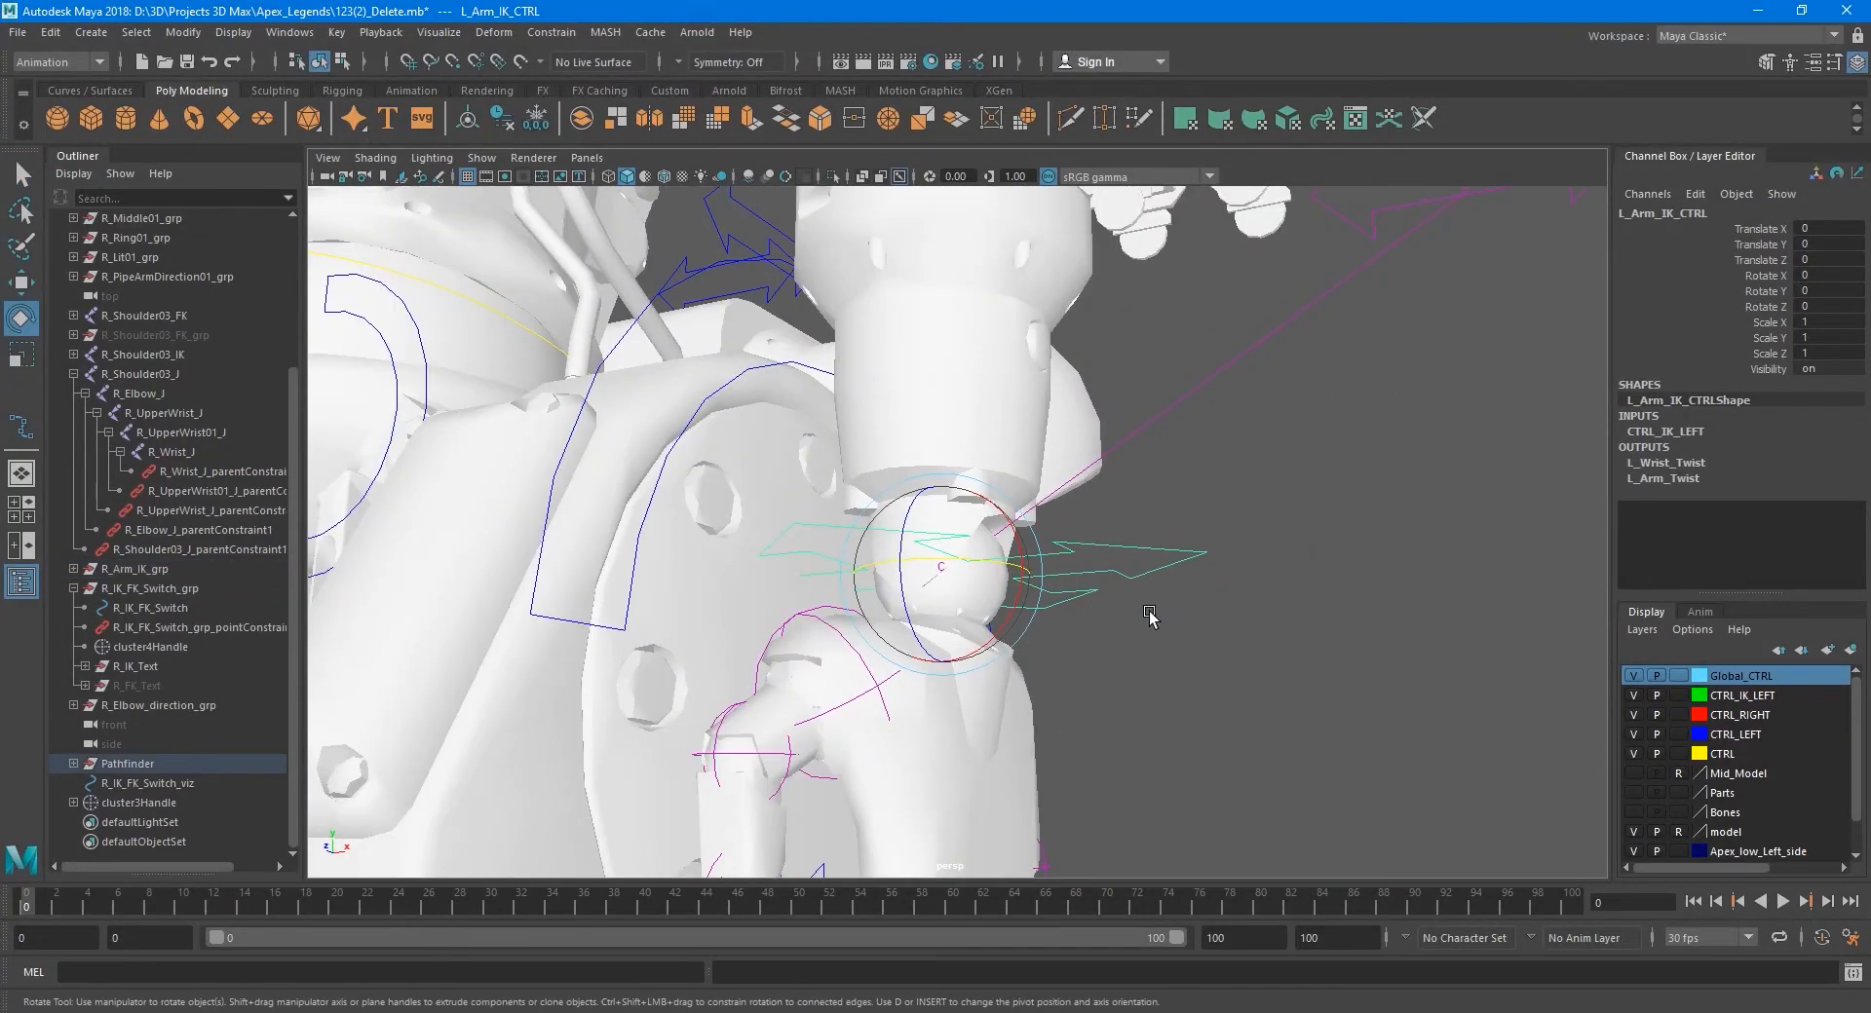
left_click_drag(981, 562, 1072, 581)
key("ctrl+z")
key("q")
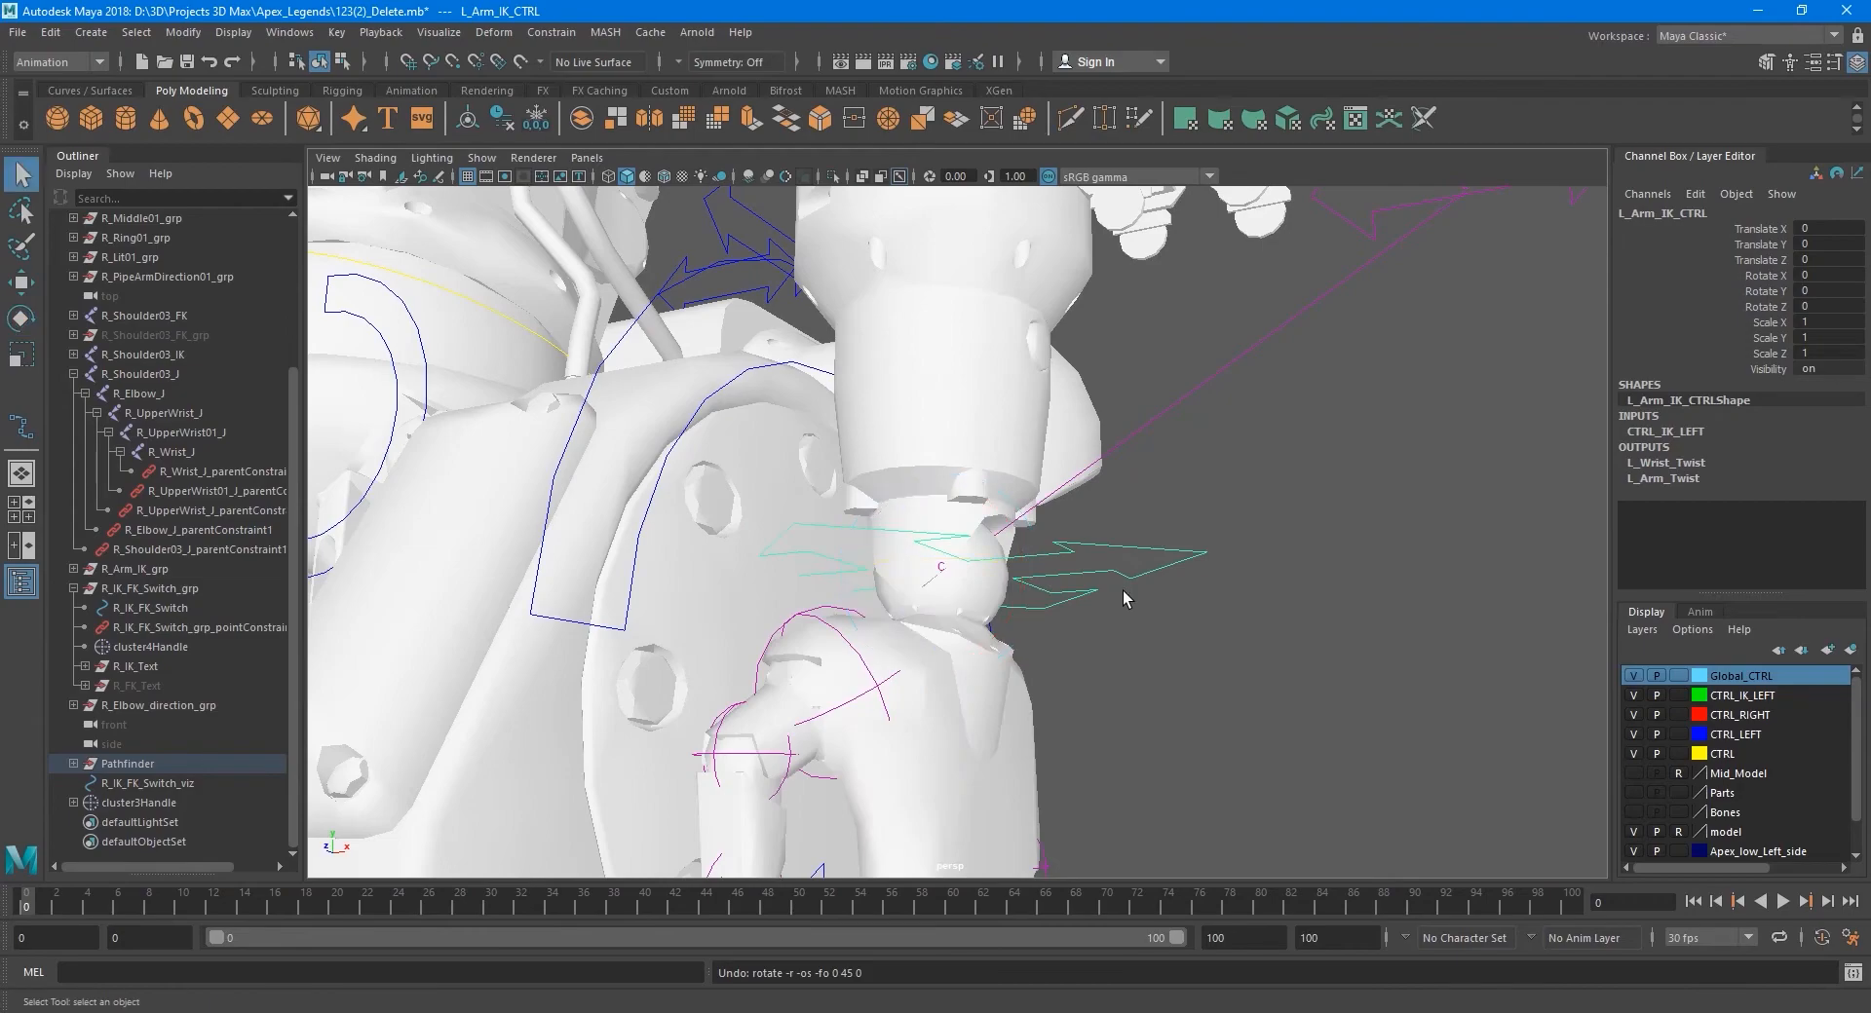
- Examine the wrists of both arms from several angles, finishing with the right wrist and its joints
right_click_drag(1122, 590, 985, 617, "alt")
left_click_drag(985, 617, 1097, 680, "alt")
middle_click_drag(1098, 683, 999, 604, "alt")
right_click_drag(998, 604, 1130, 614, "alt")
middle_click_drag(1131, 614, 1121, 487, "alt")
left_click_drag(1121, 487, 965, 555, "alt")
right_click_drag(965, 556, 1062, 575, "alt")
middle_click_drag(799, 512, 989, 578, "alt")
left_click_drag(989, 578, 1062, 594, "alt")
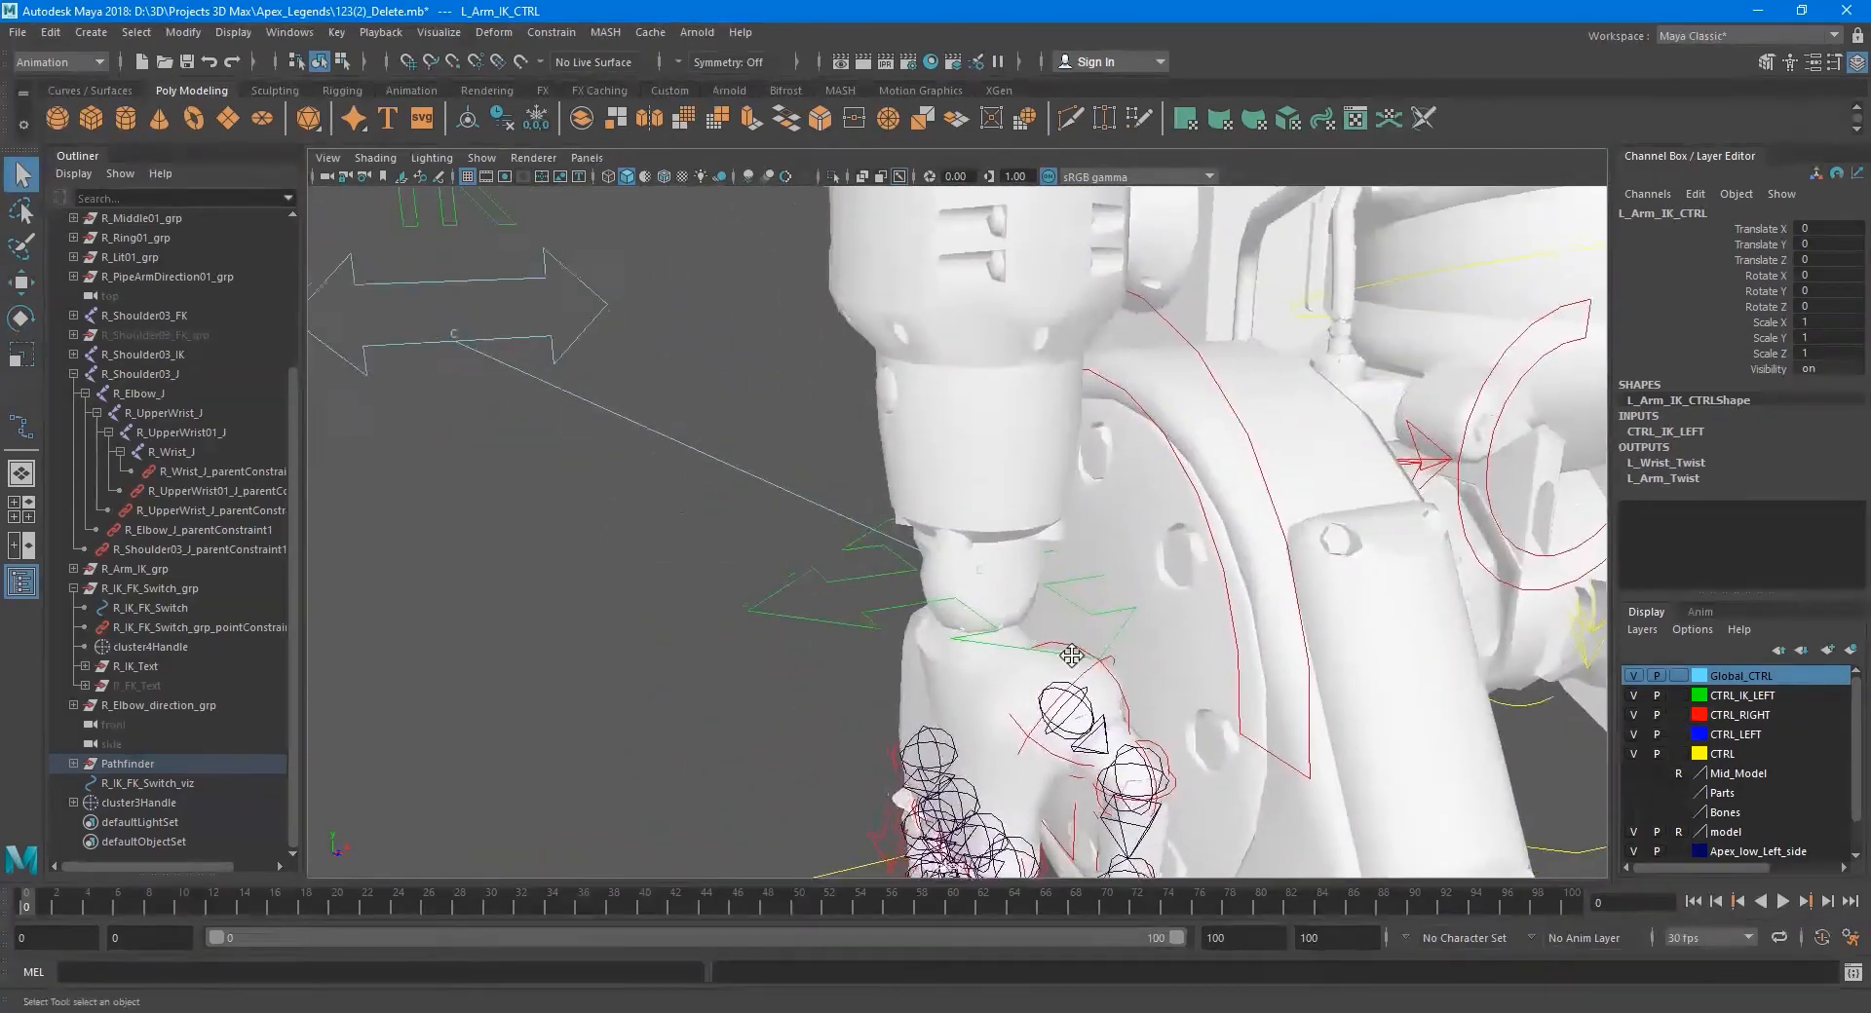
middle_click_drag(1062, 594, 1100, 636, "alt")
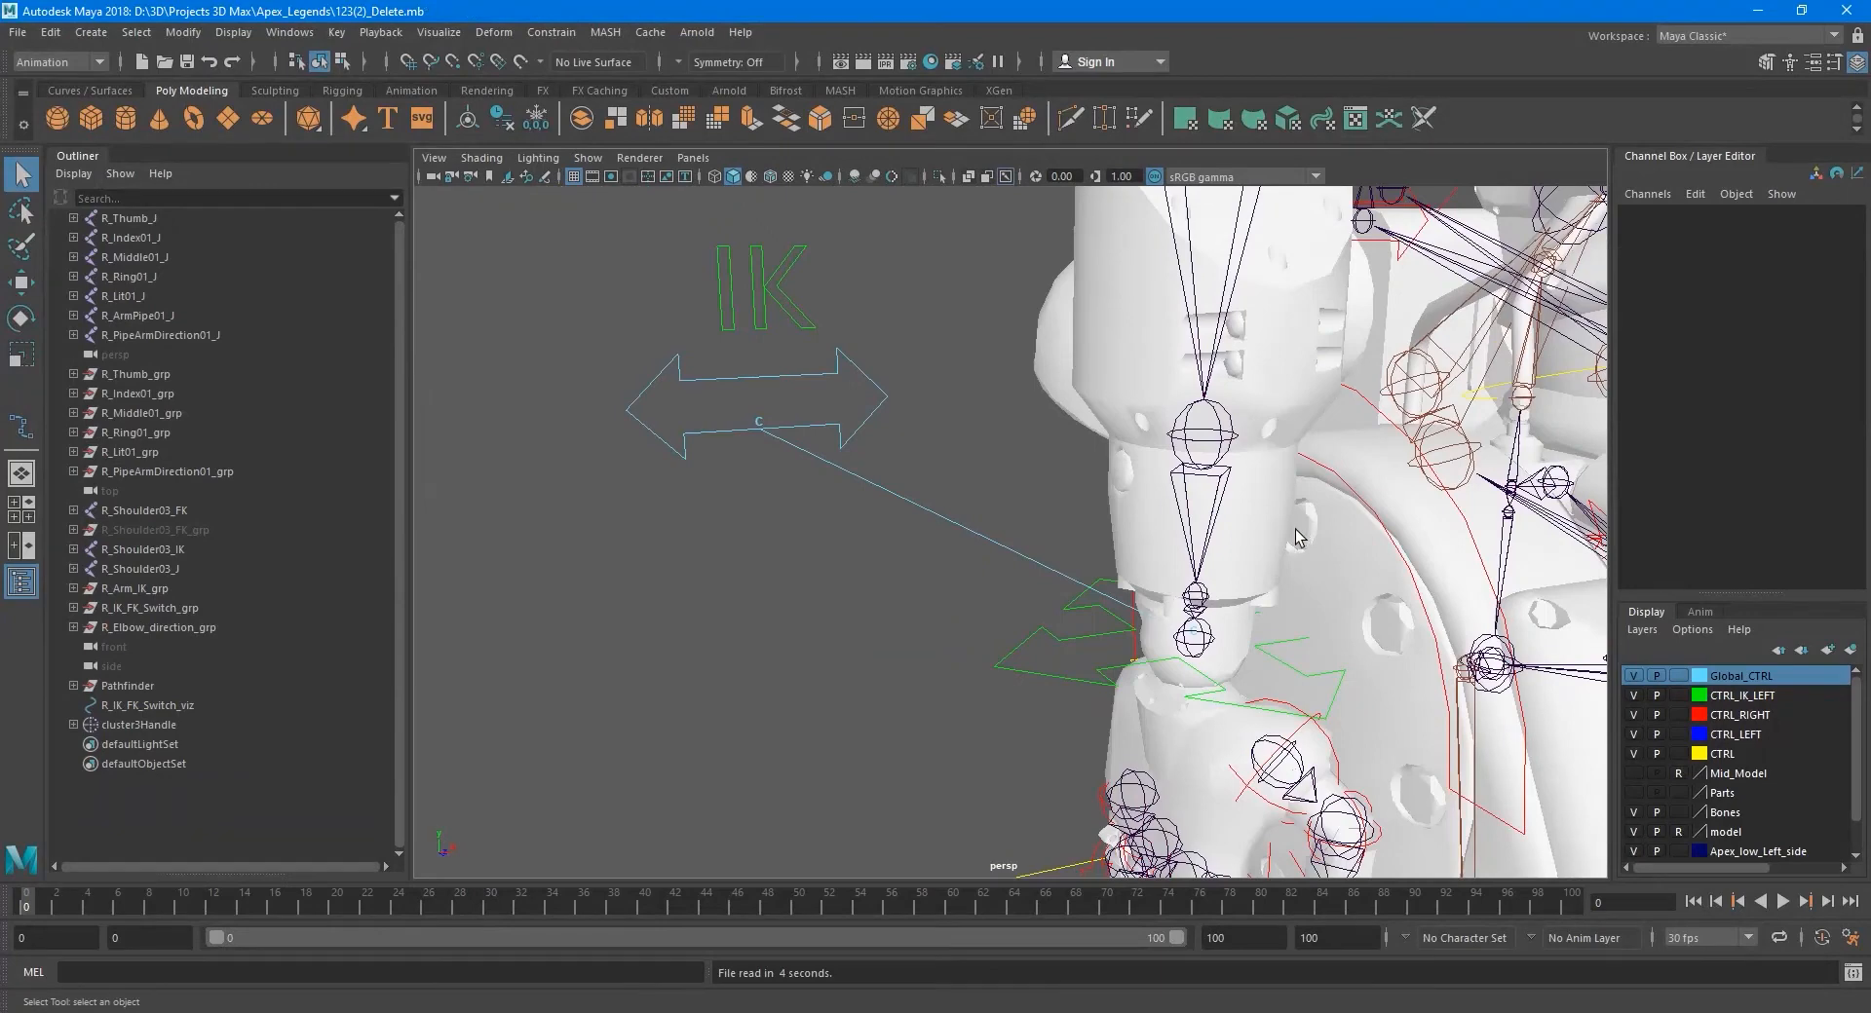
middle_click_drag(1112, 651, 965, 597, "alt")
left_click_drag(863, 588, 887, 589, "alt")
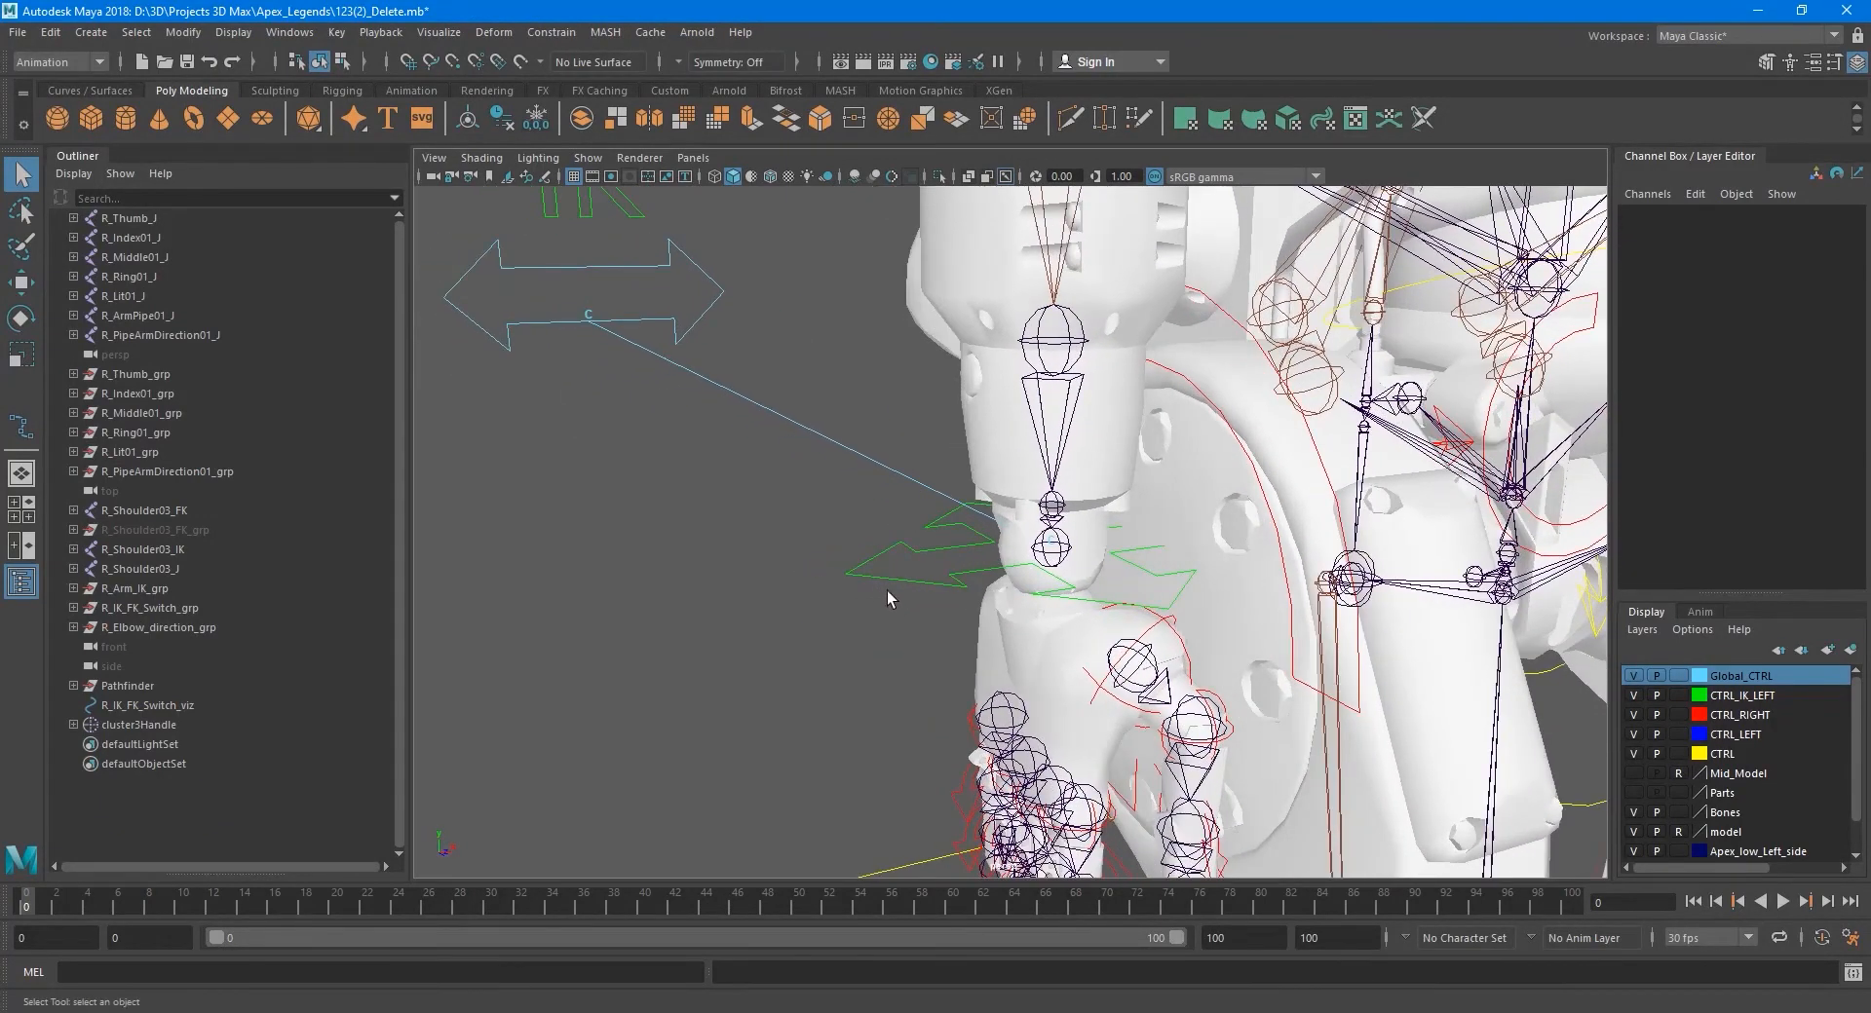
- Examine the R_Shoulder03_IK joint chain and the contents of R_Arm_IK_grp, including R_UpperWrist01_IK, R_Arm_IK_CTRL and R_Arm_IK_Handle
left_click(1072, 353)
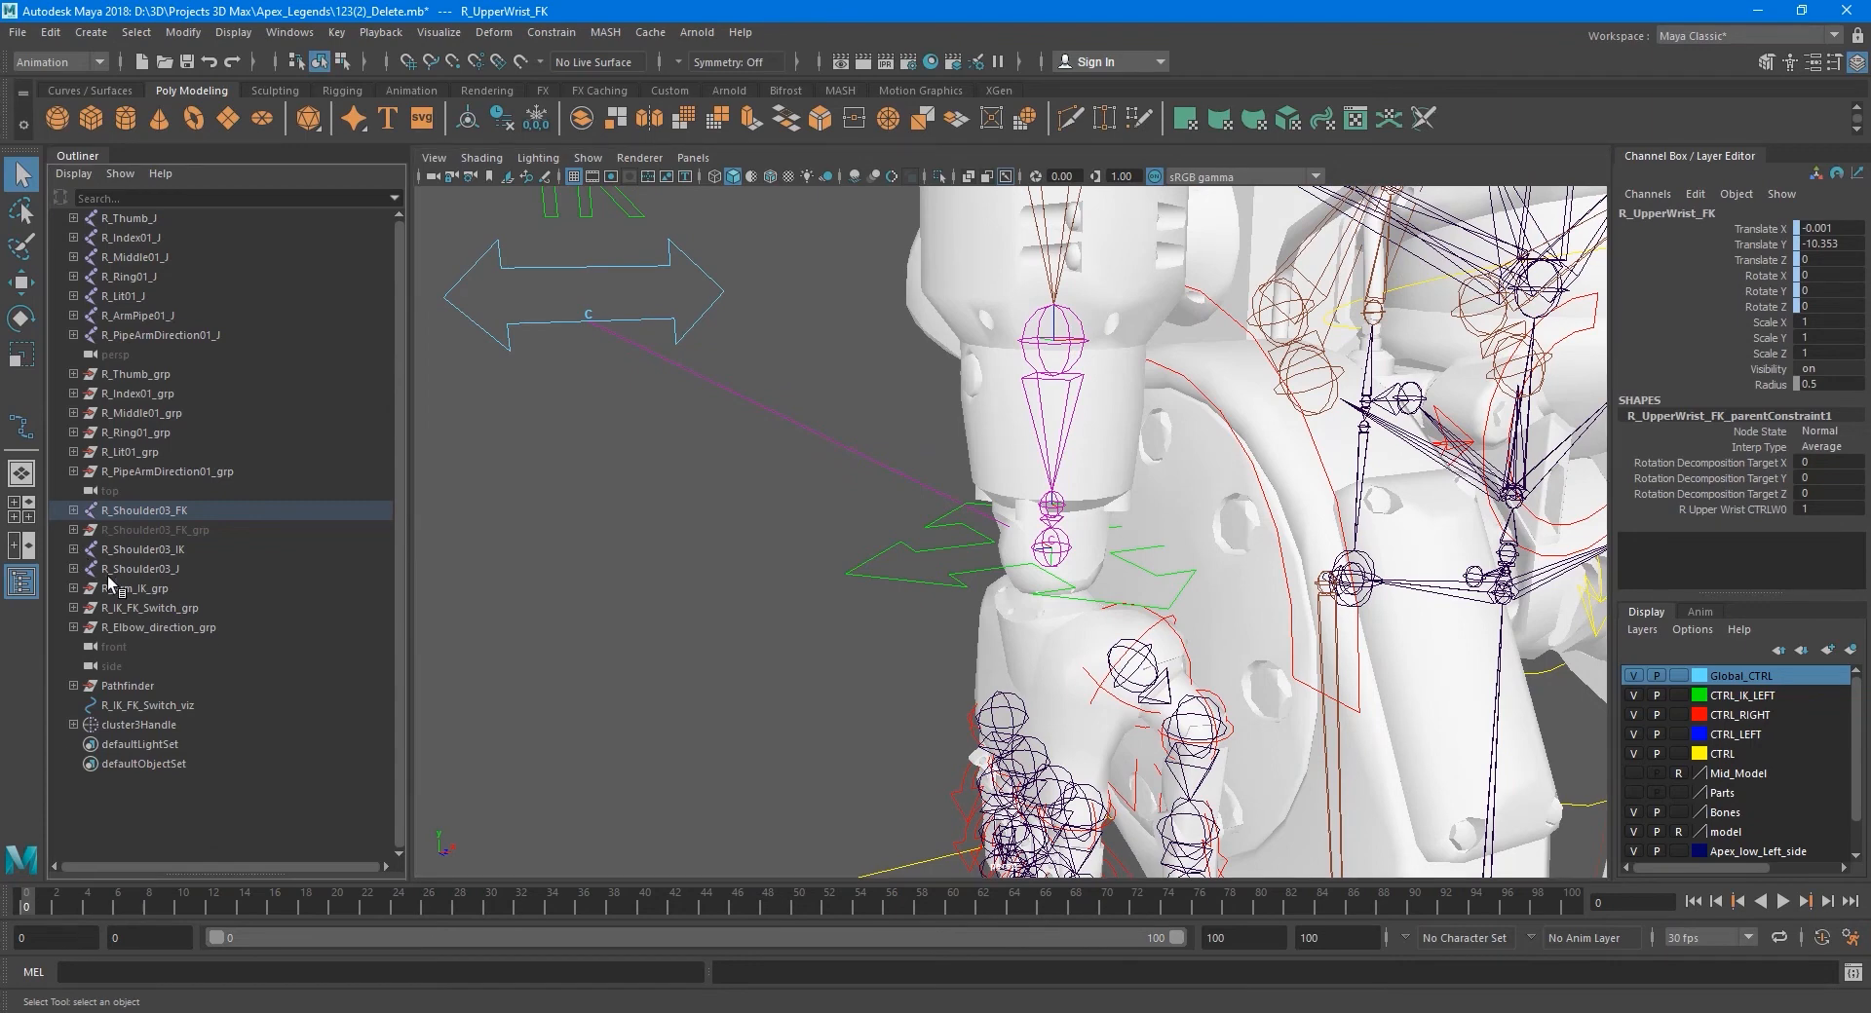
left_click(74, 550)
left_click(193, 609)
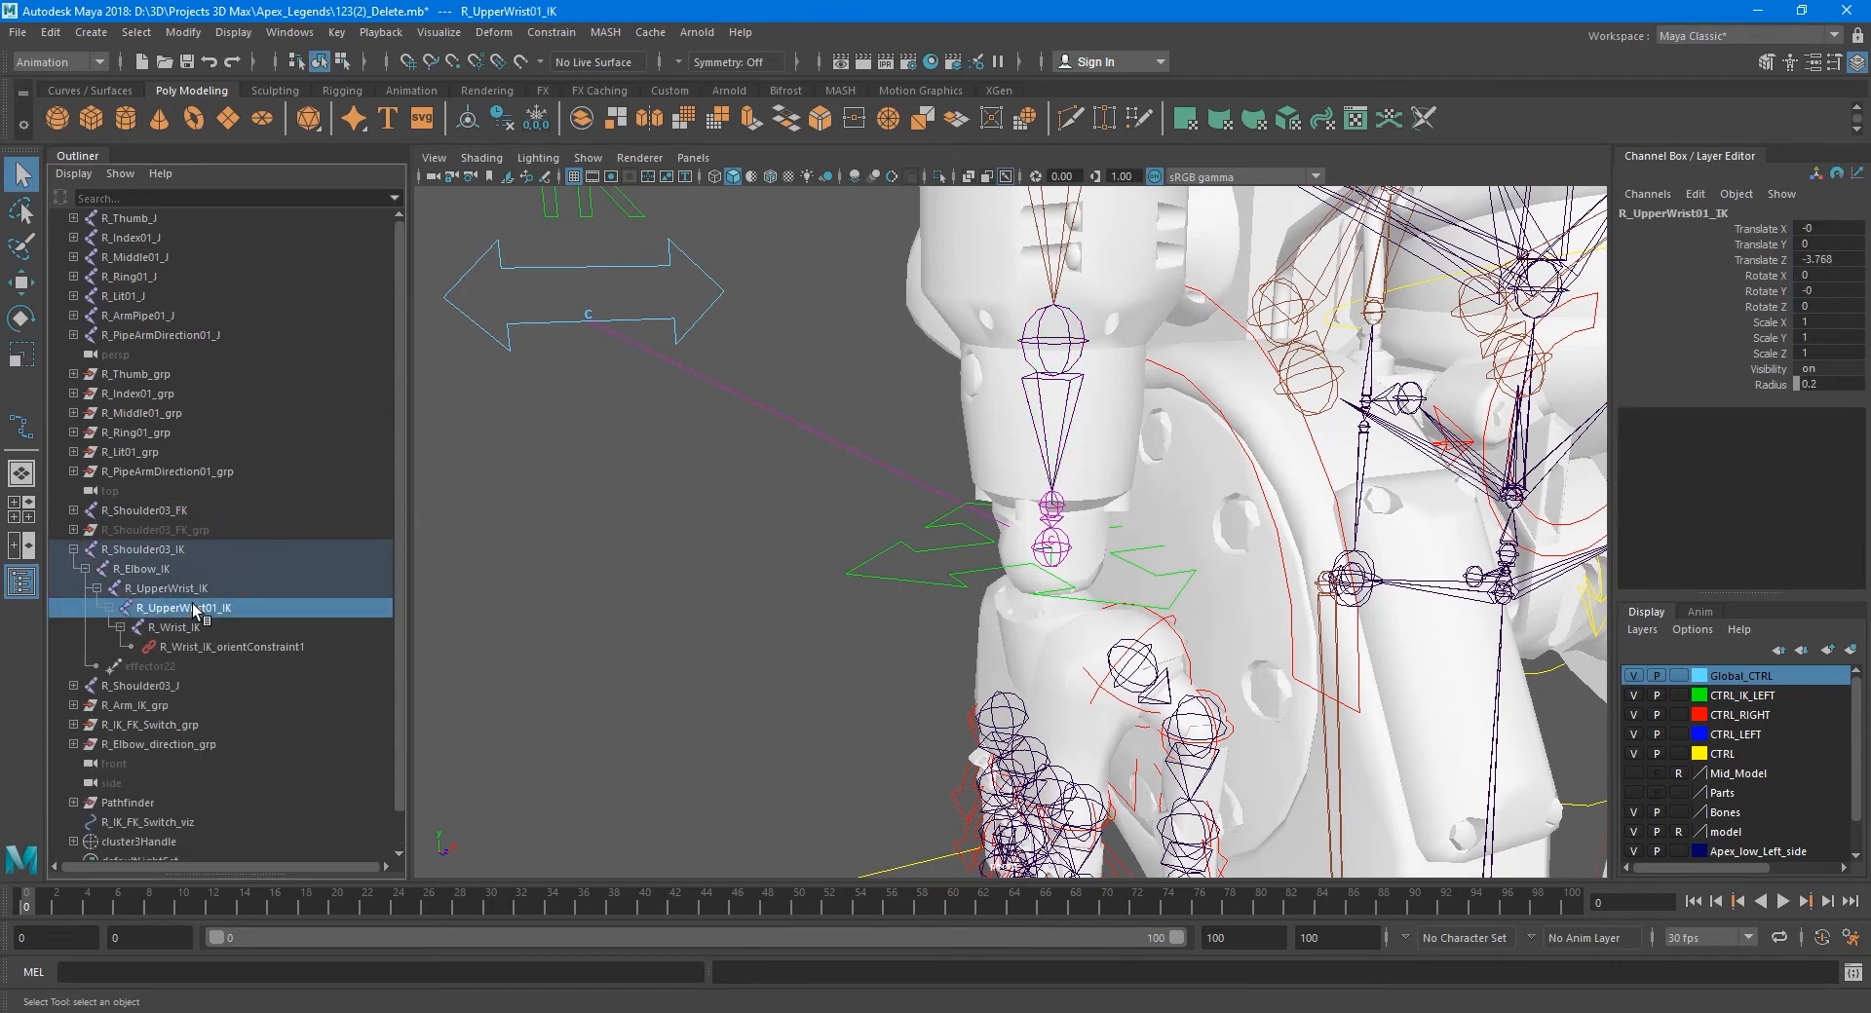
left_click(903, 592)
left_click(74, 706)
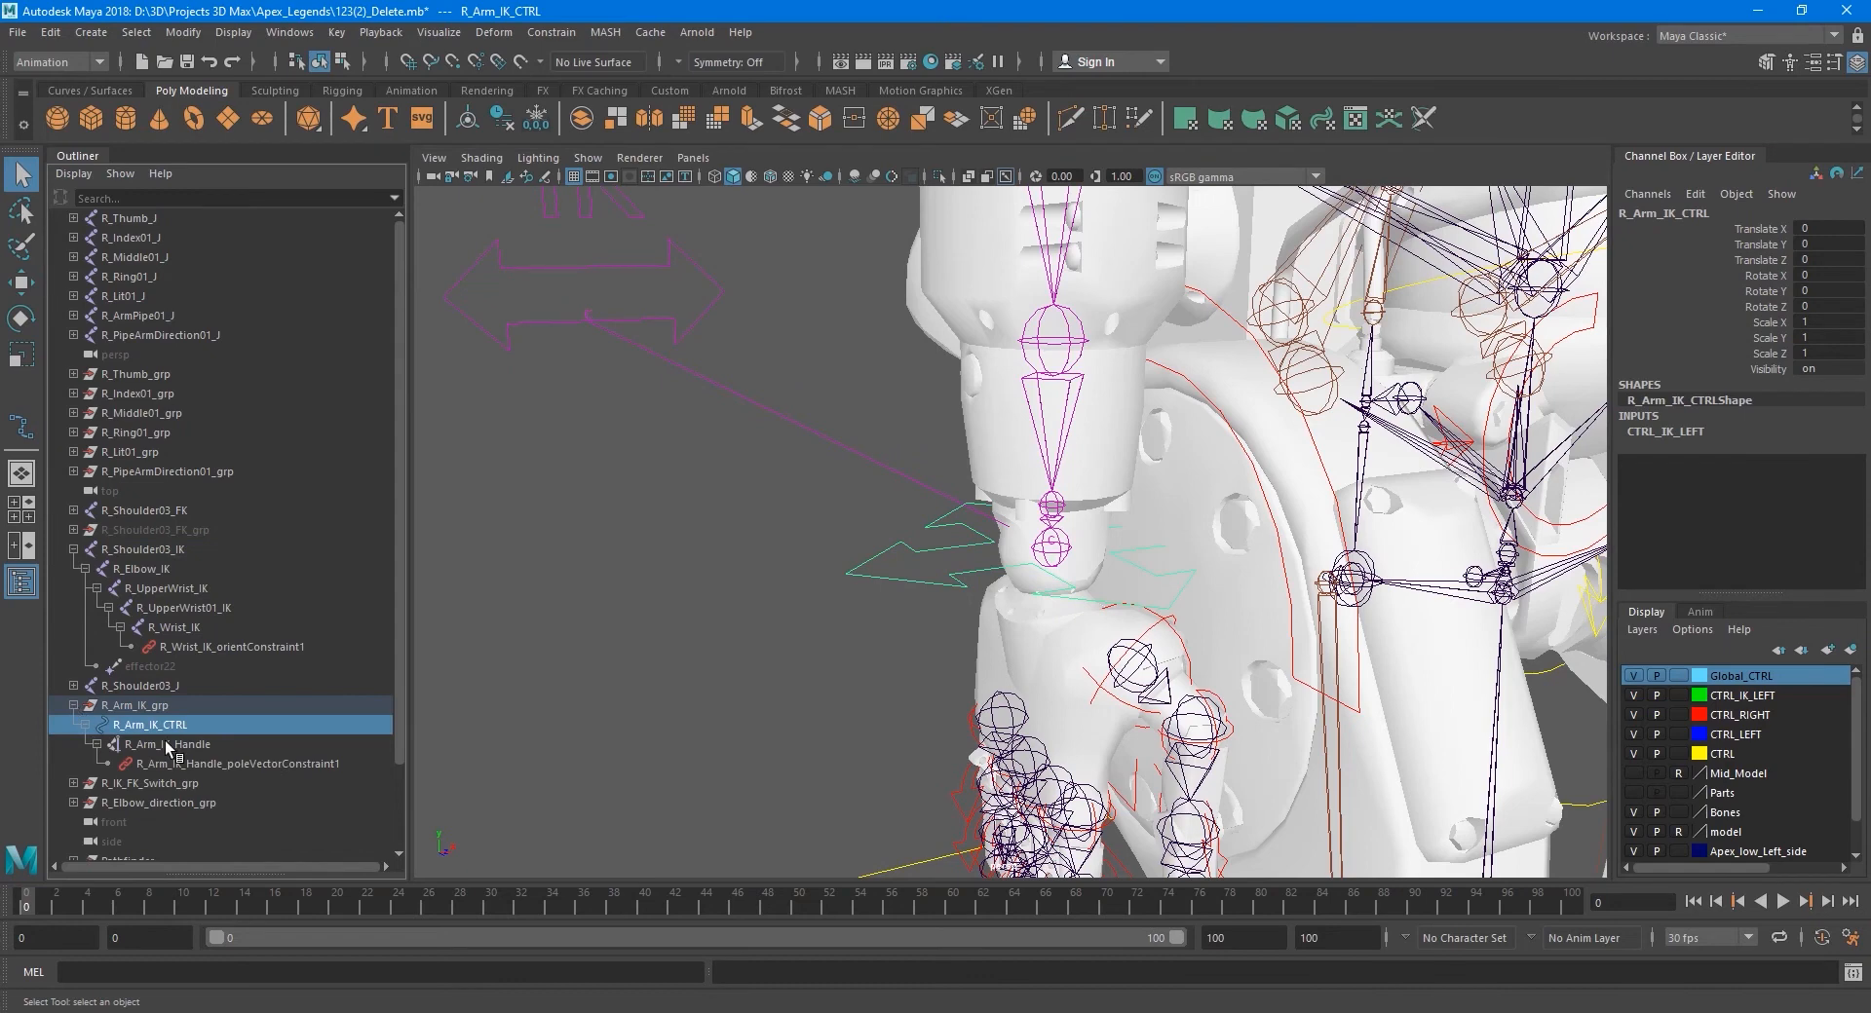
left_click(163, 744)
left_click(165, 732)
- Copy the name of the R_UpperWrist01_IK joint and open the Expression Editor for it
left_click(200, 608)
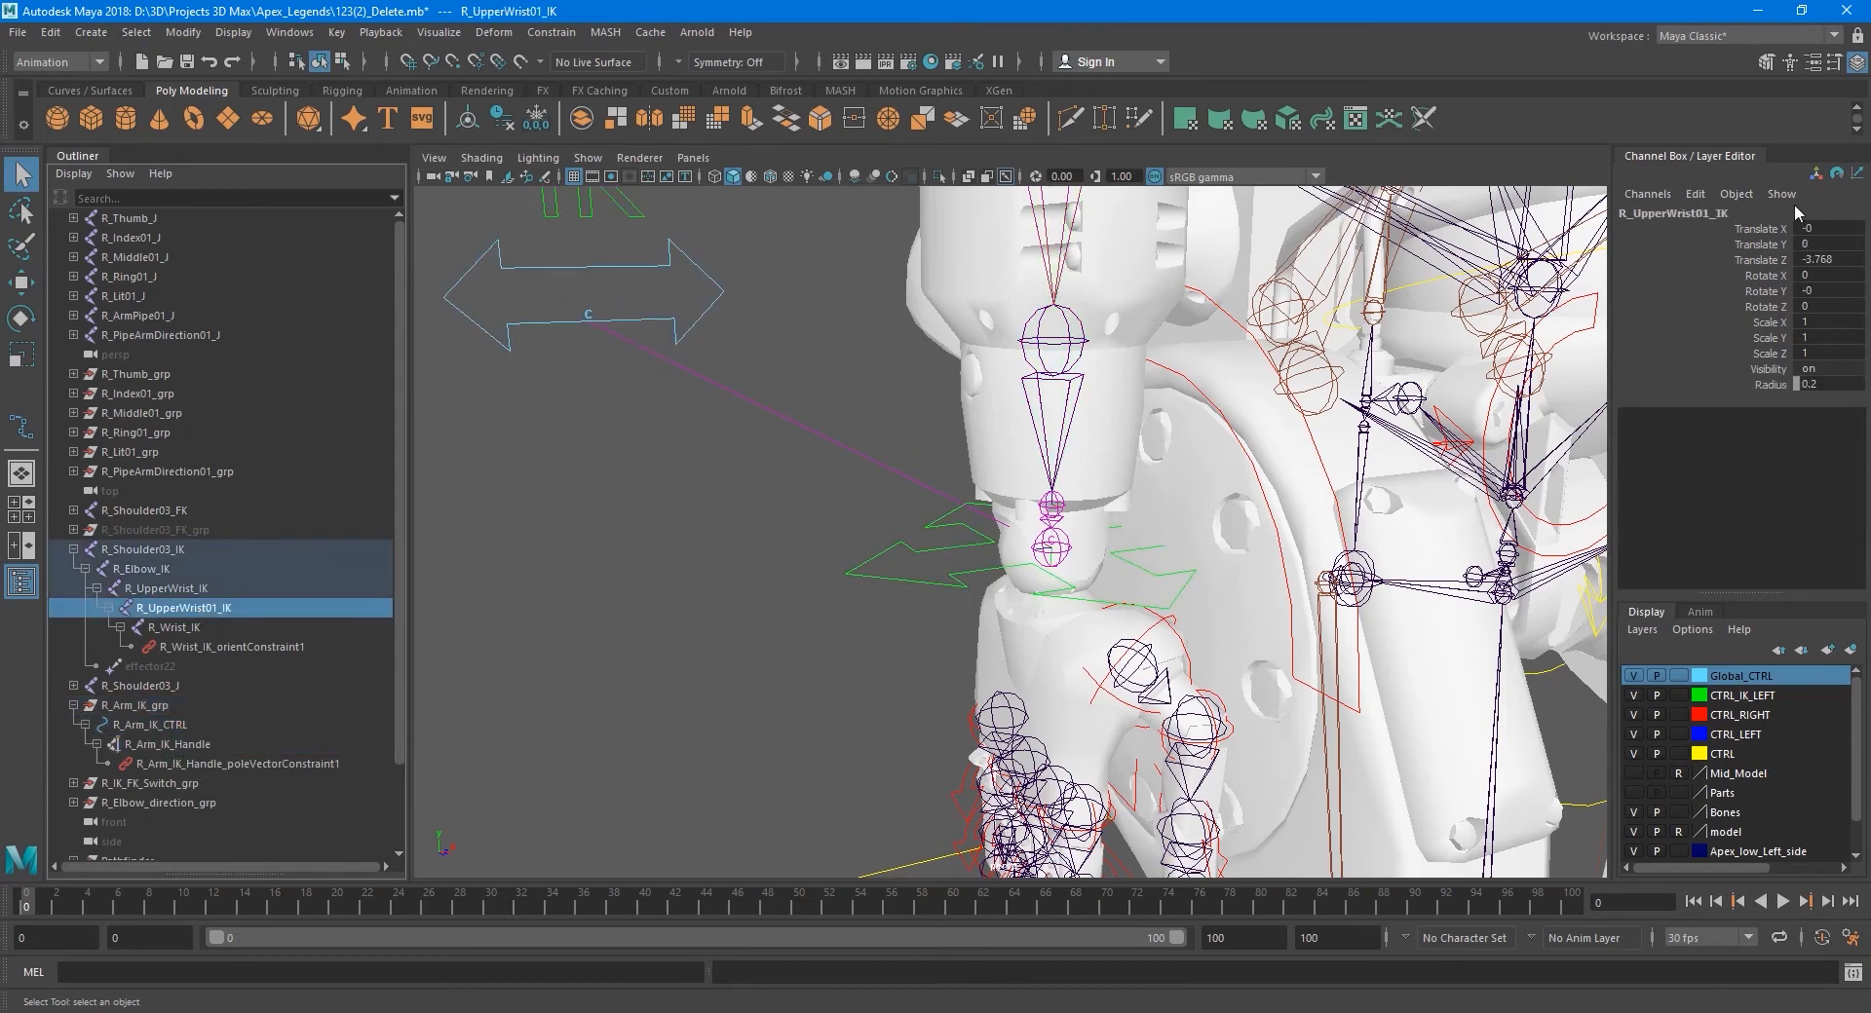
left_click(1740, 216)
key("ctrl+c")
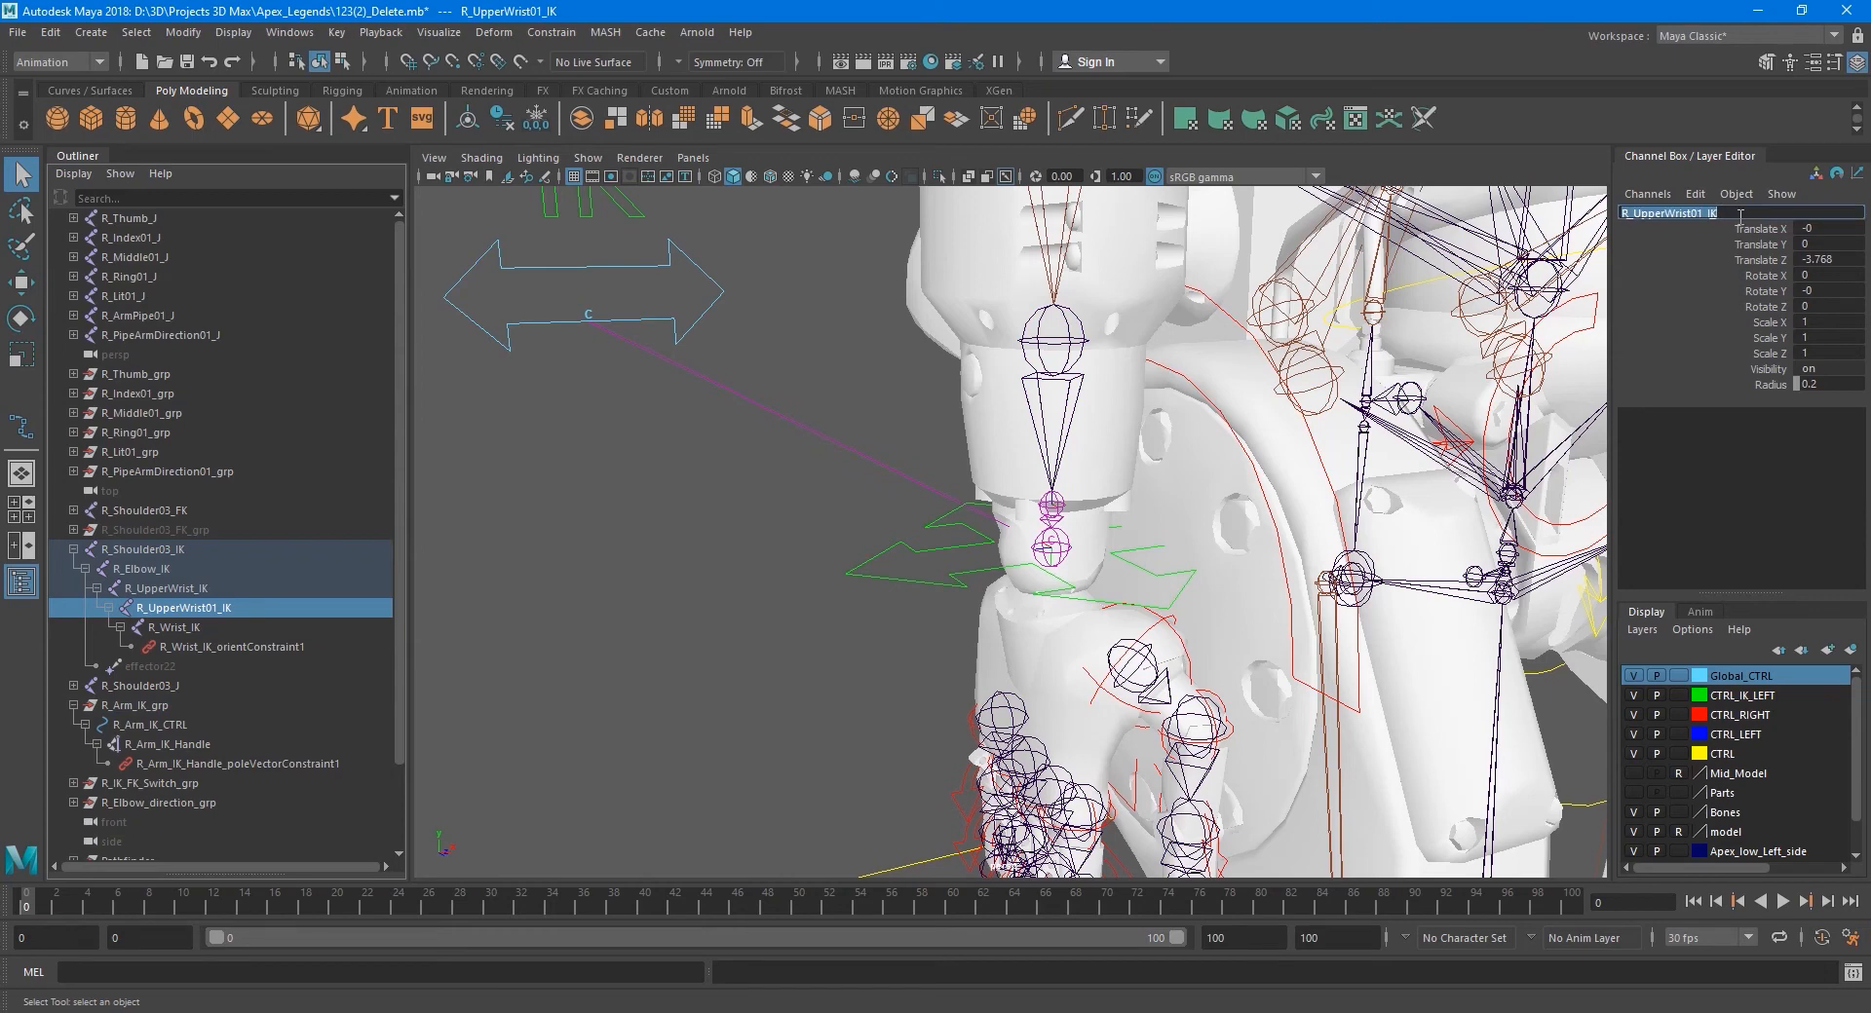
middle_click_drag(1014, 482, 995, 485, "alt")
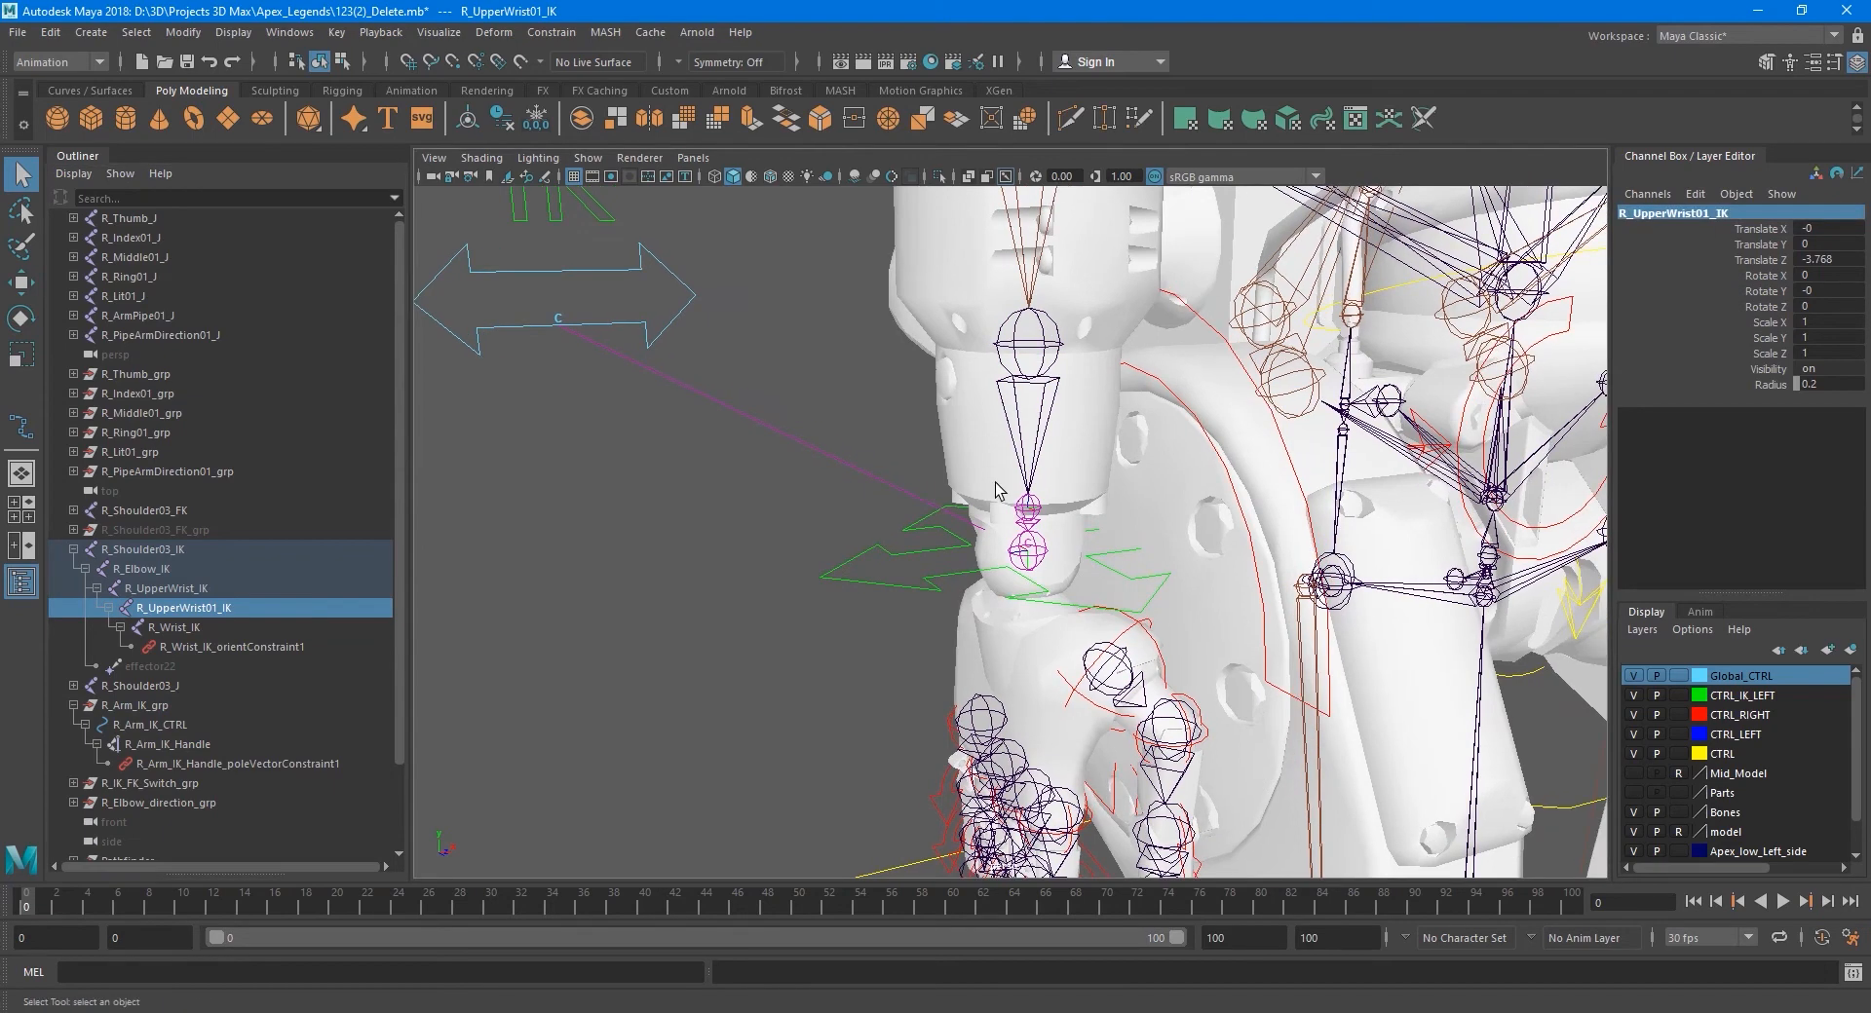
left_click(289, 32)
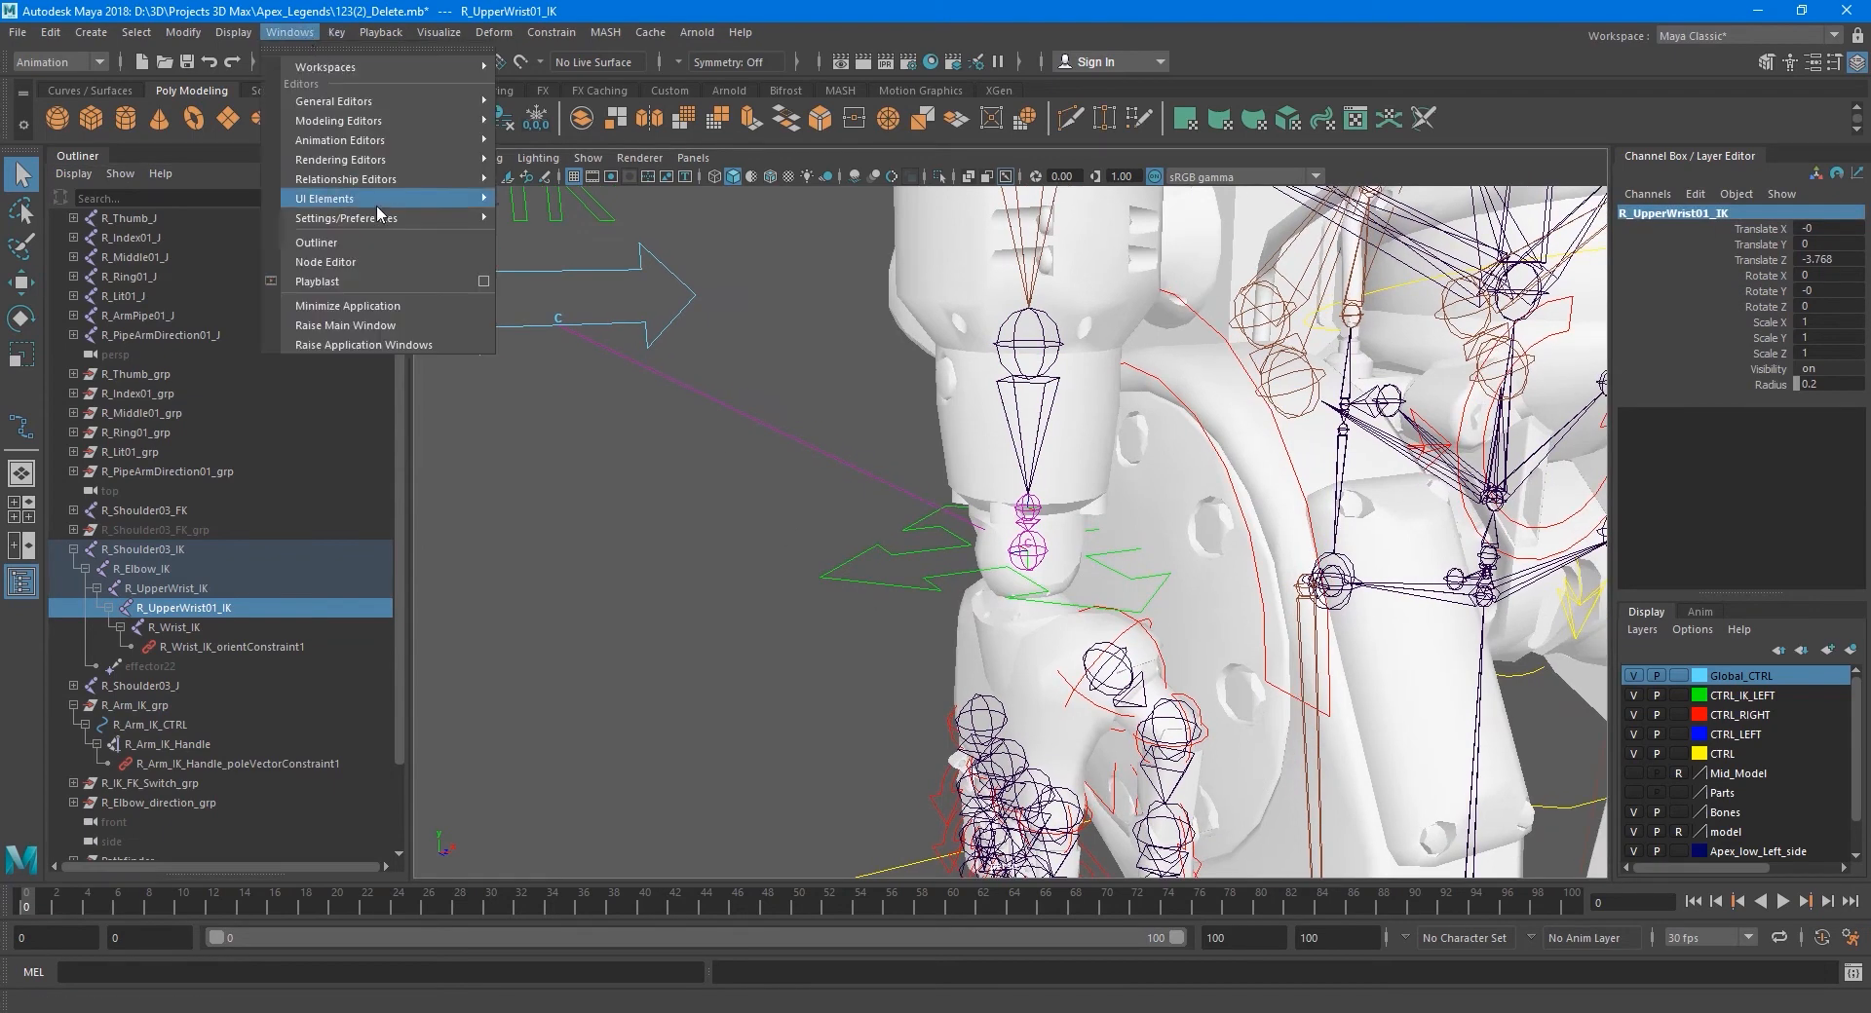
mouse_move(373, 145)
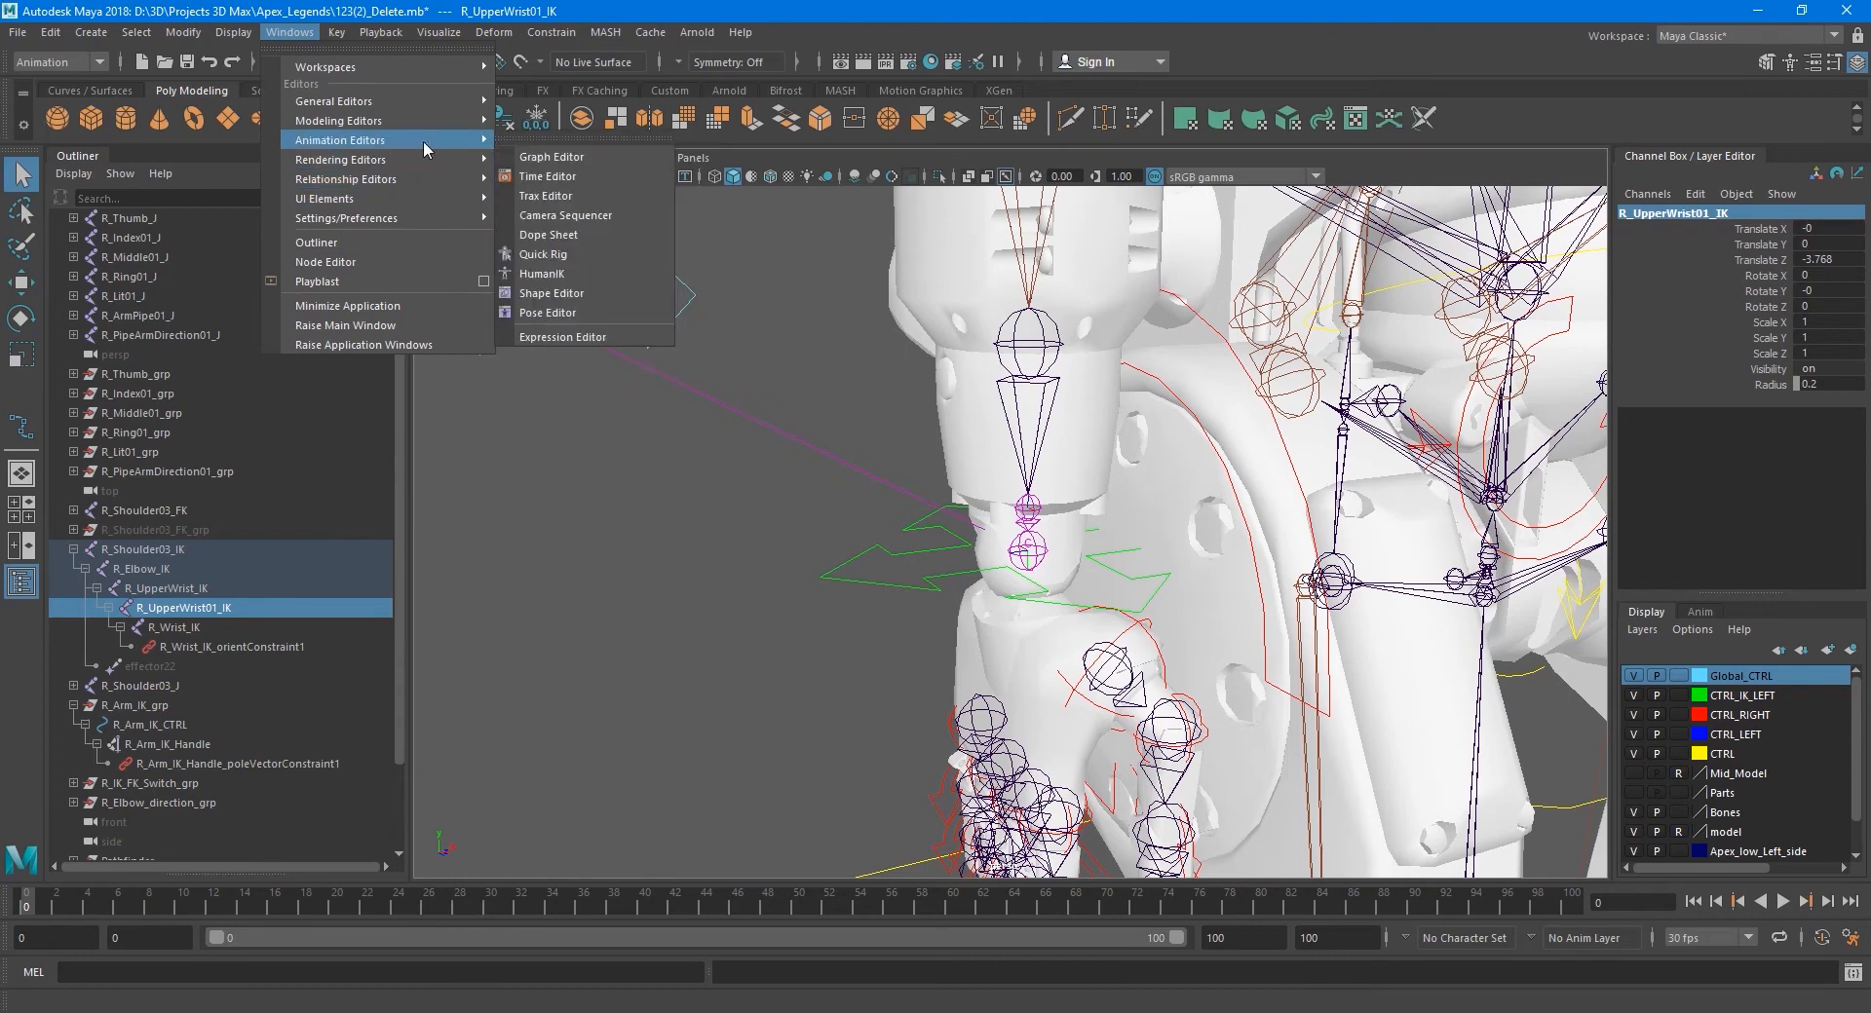
left_click(575, 338)
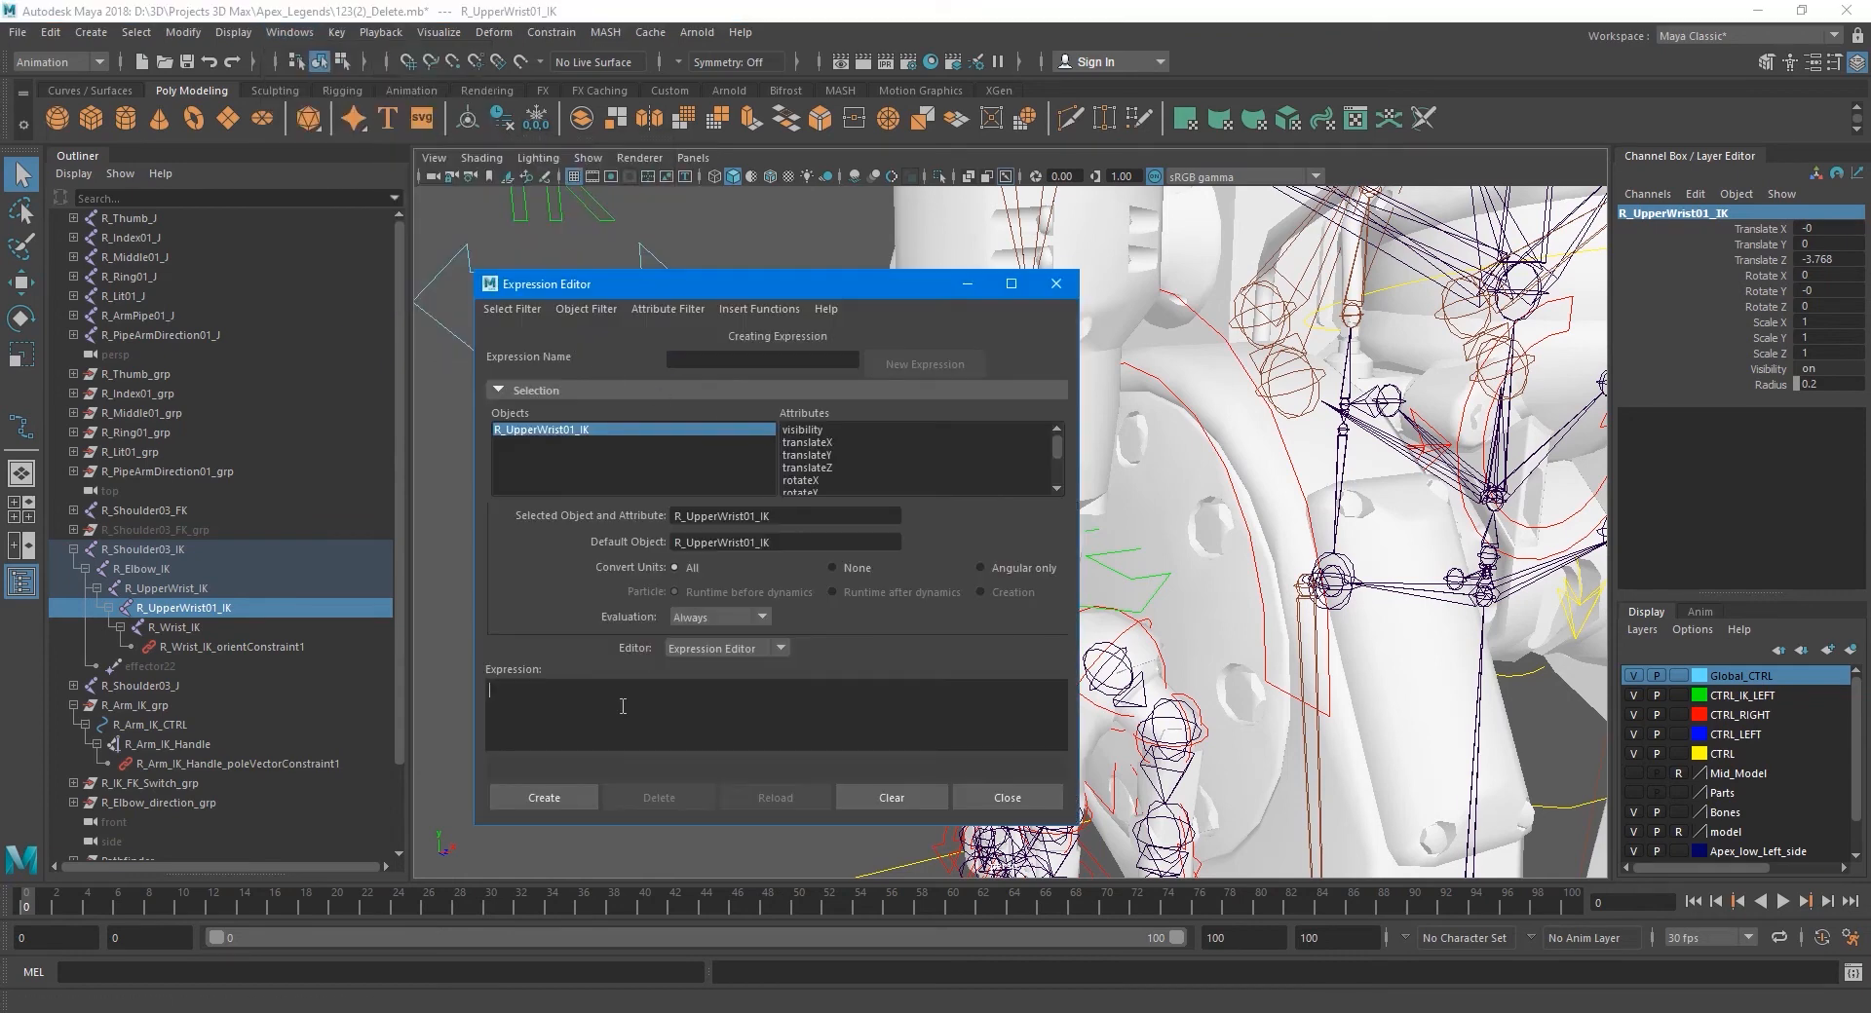
- Create the expression "R_UpperWrist01_IK.rotateZ = R_Arm_IK_CTRL.rotateY /-1;" for the right upper wrist joint
key("ctrl+v")
type(".rotat")
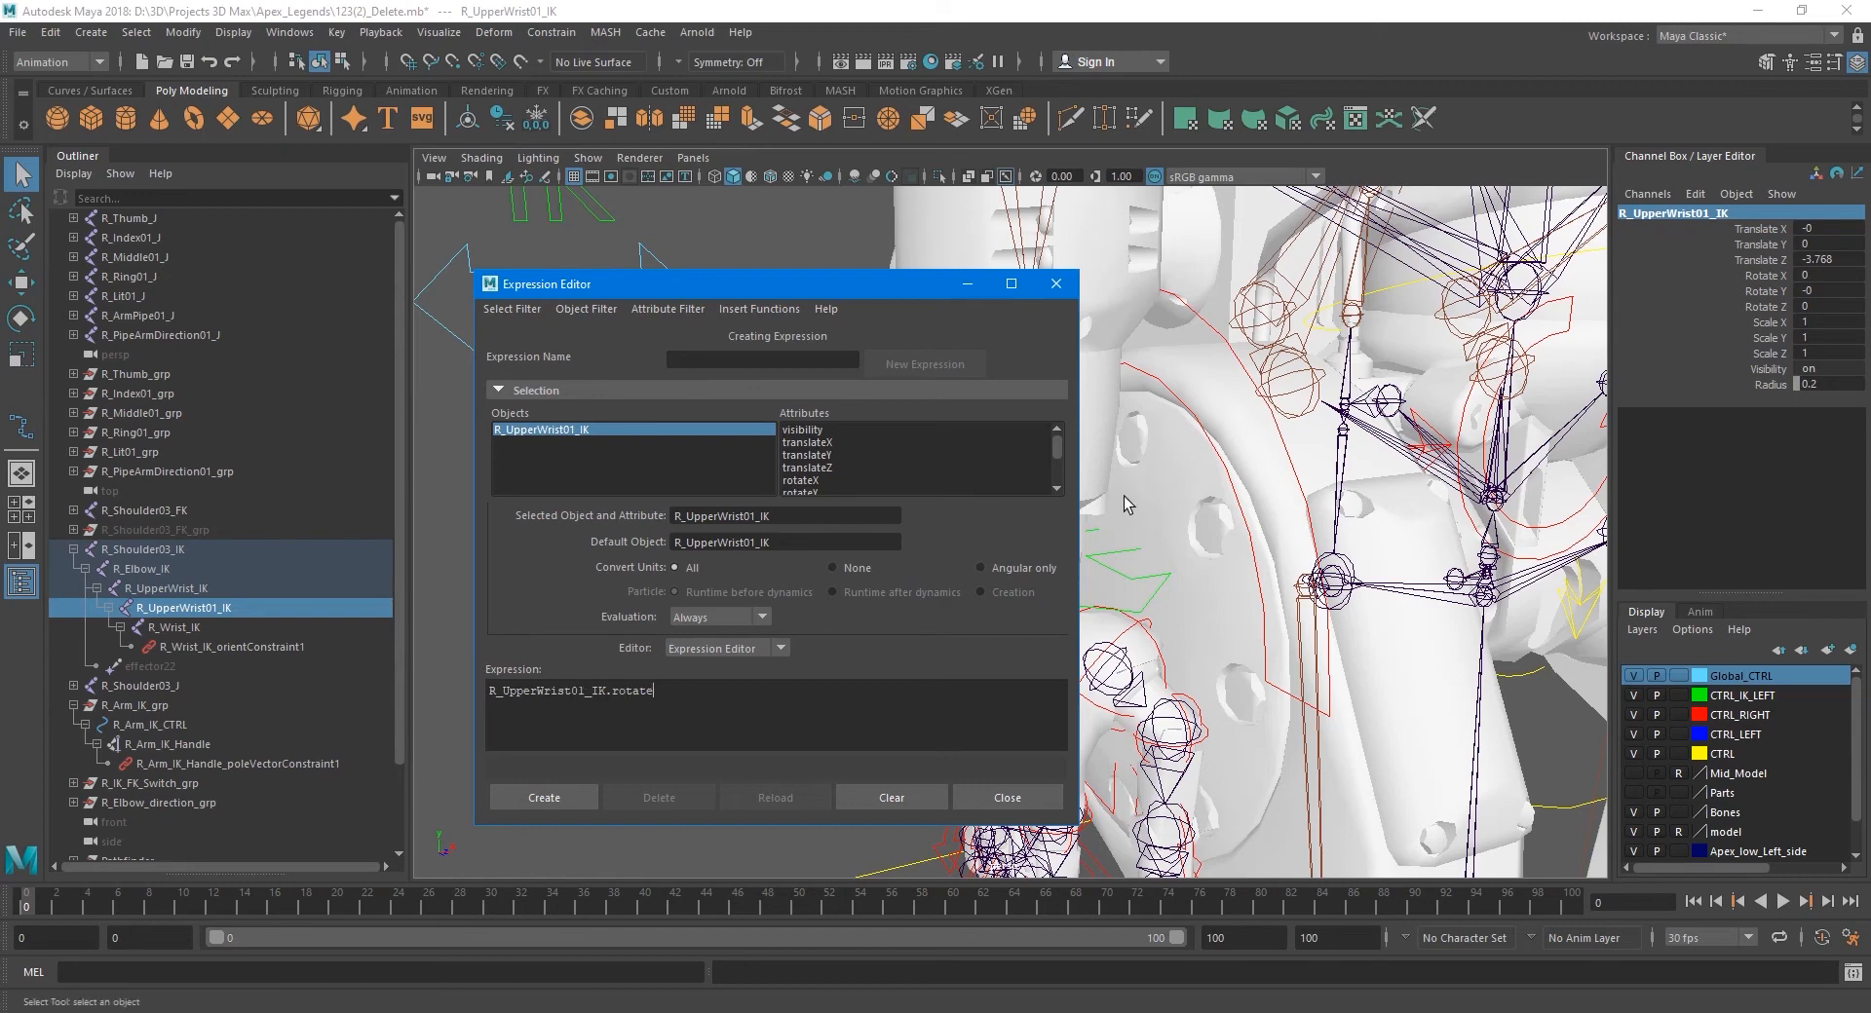
type("eZ =")
type("R")
type("_Arm_IK_CTRL.rotateY /-1;")
left_click(566, 798)
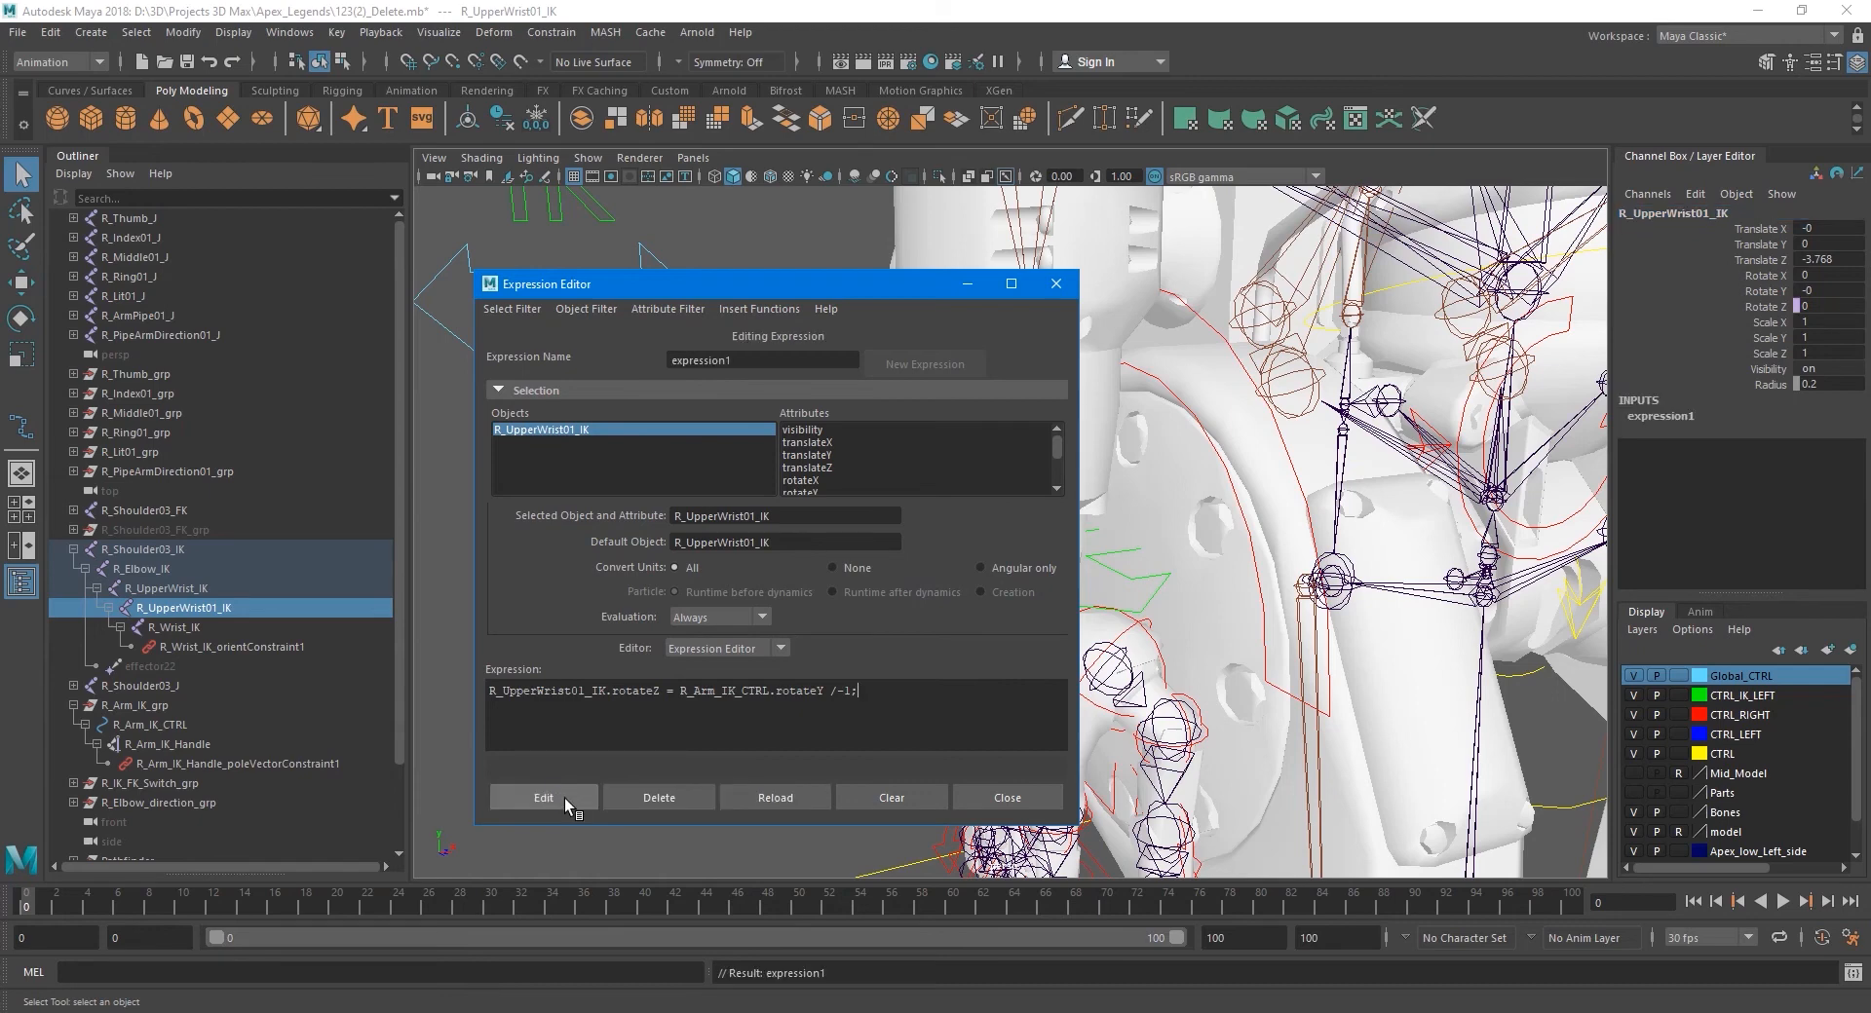
- Rename the new expression as R_Arm_UpperWrist01_Twist and close the Expression Editor
left_click_drag(742, 358, 630, 366)
type("R")
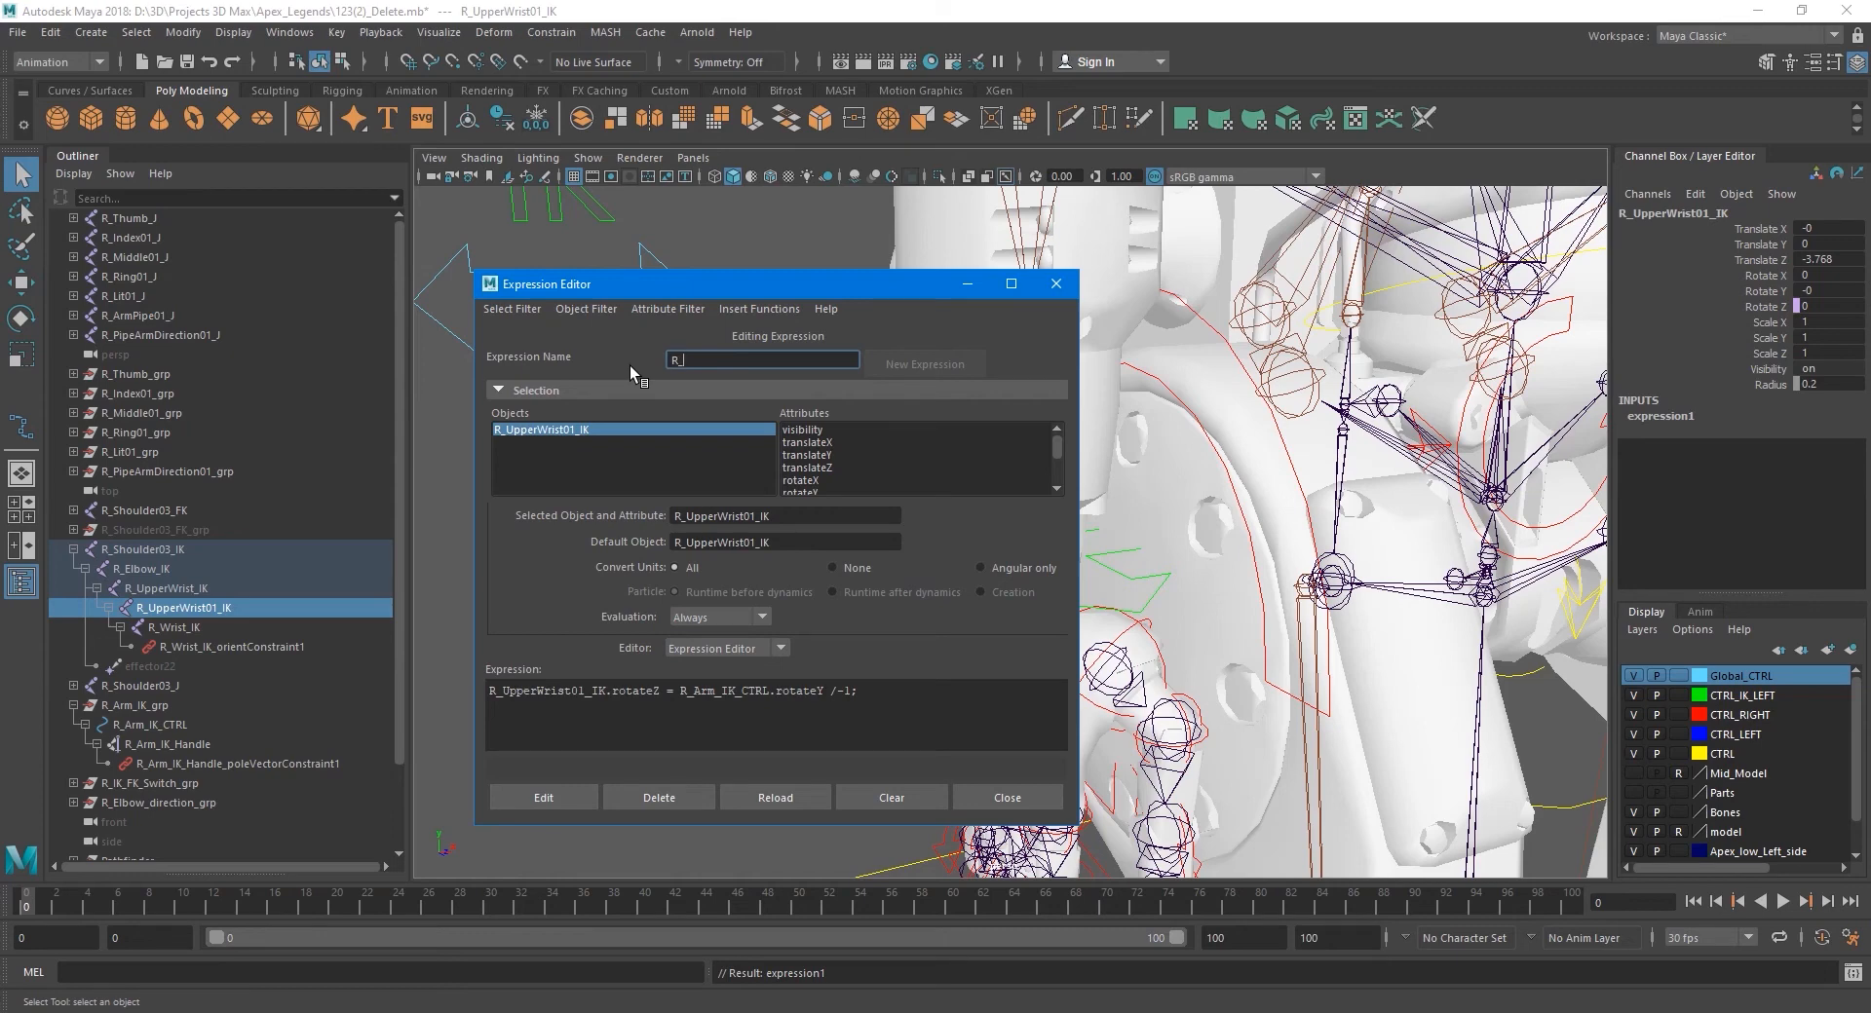
type("_ARM")
key("BackSpace")
key("BackSpace")
type("rm_")
type("R_UpperWrist01_")
key("BackSpace")
key("BackSpace")
type("Twist")
key("Return")
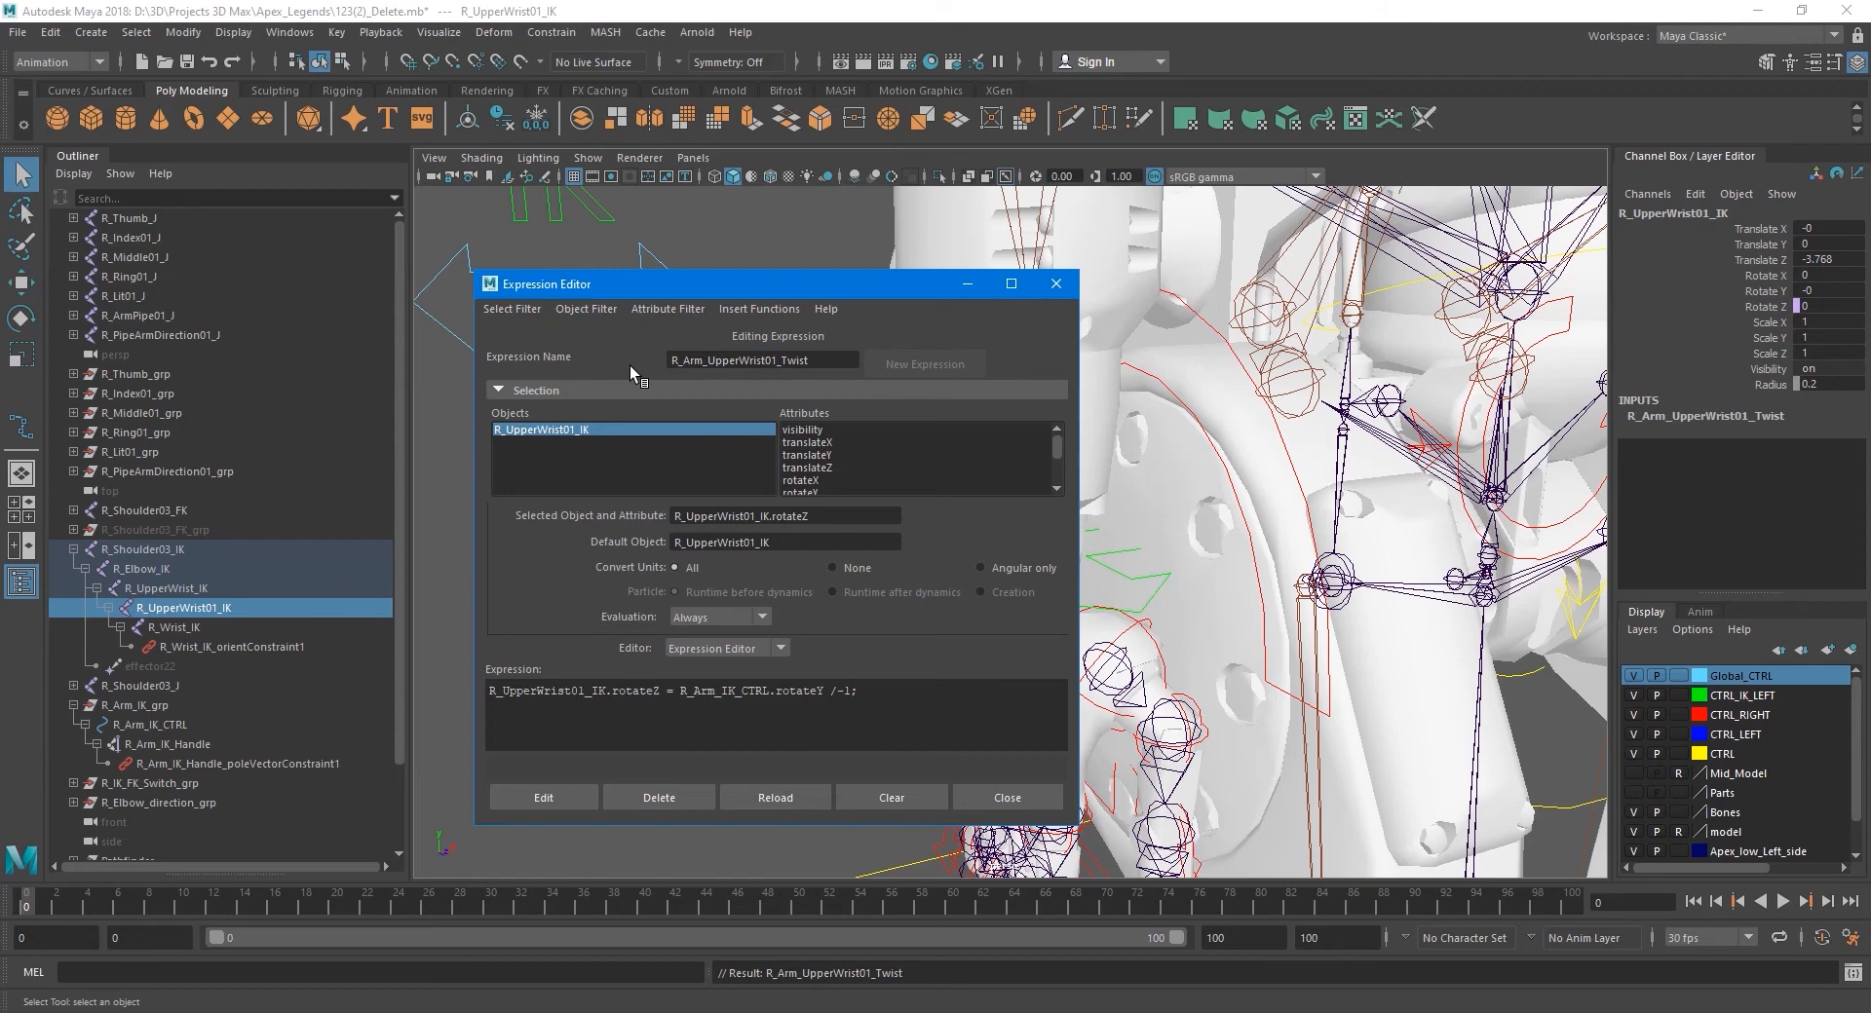
left_click(1021, 797)
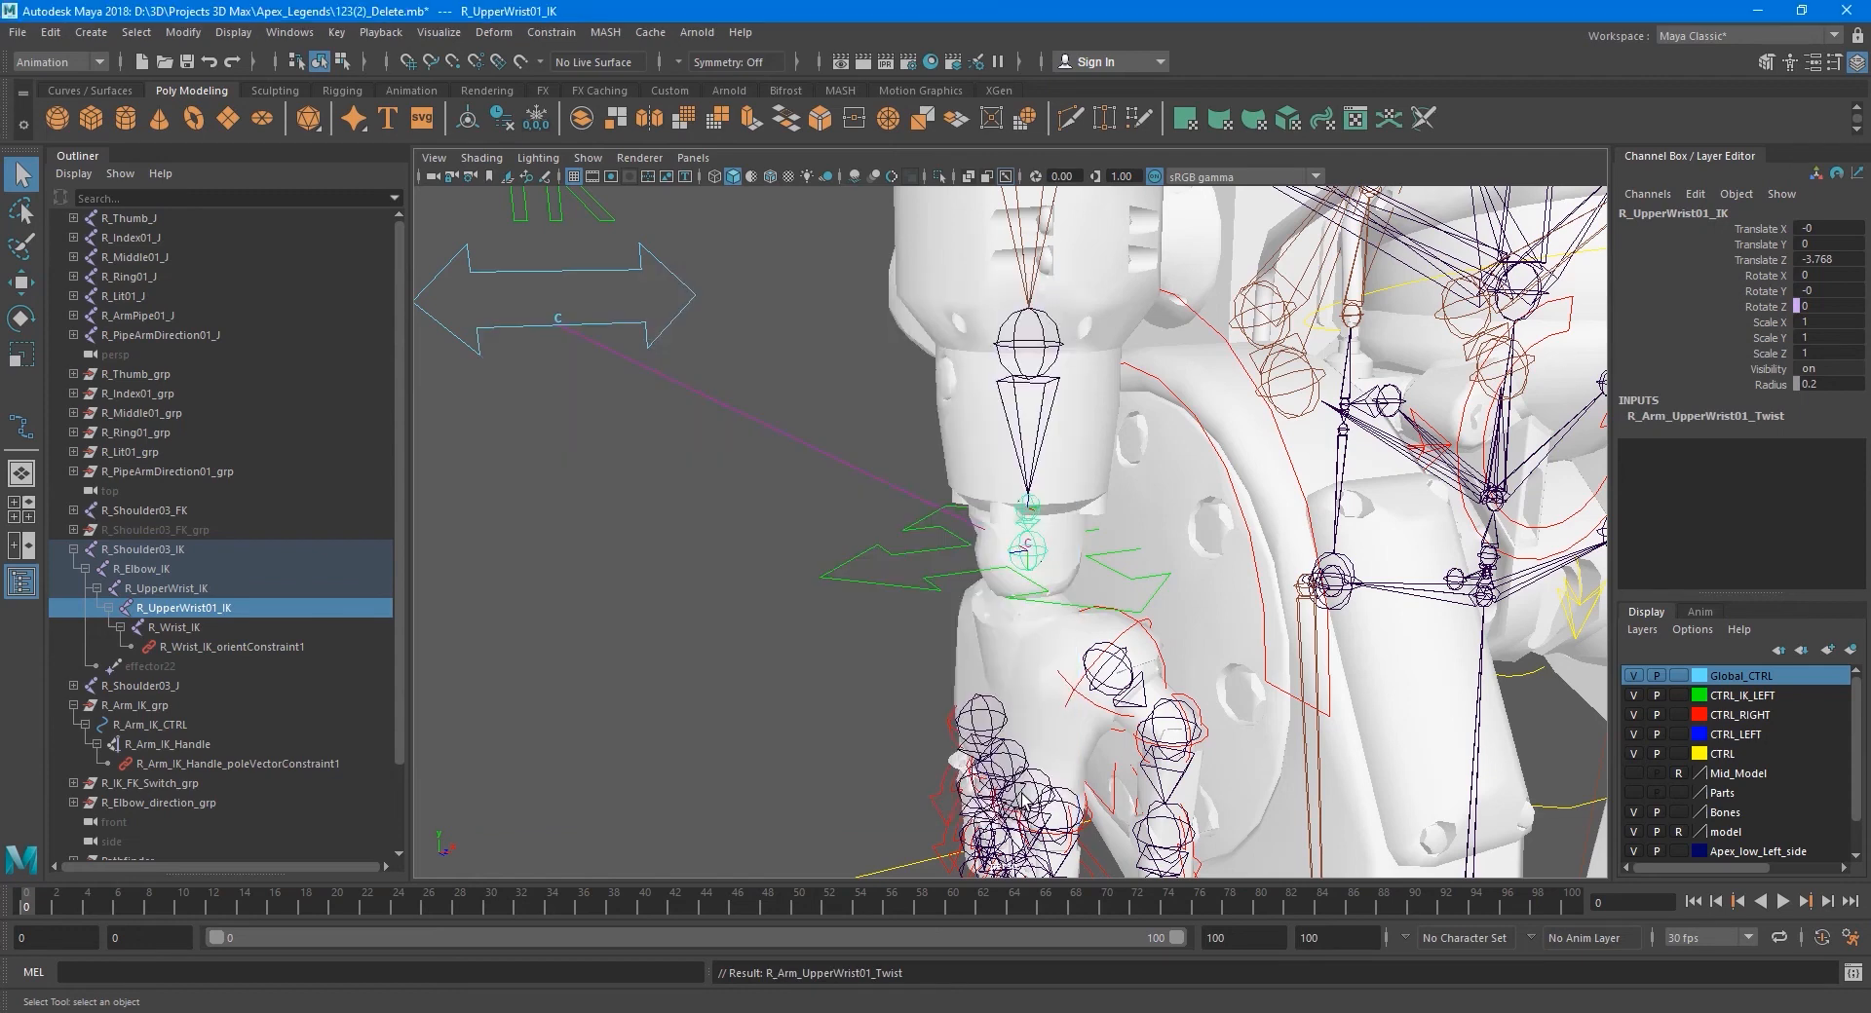
- Test the new twist expression by rotating R_Arm_IK_CTRL about different axes, undoing each rotation
left_click(899, 589)
key("e")
scroll(906, 594, "up", 3)
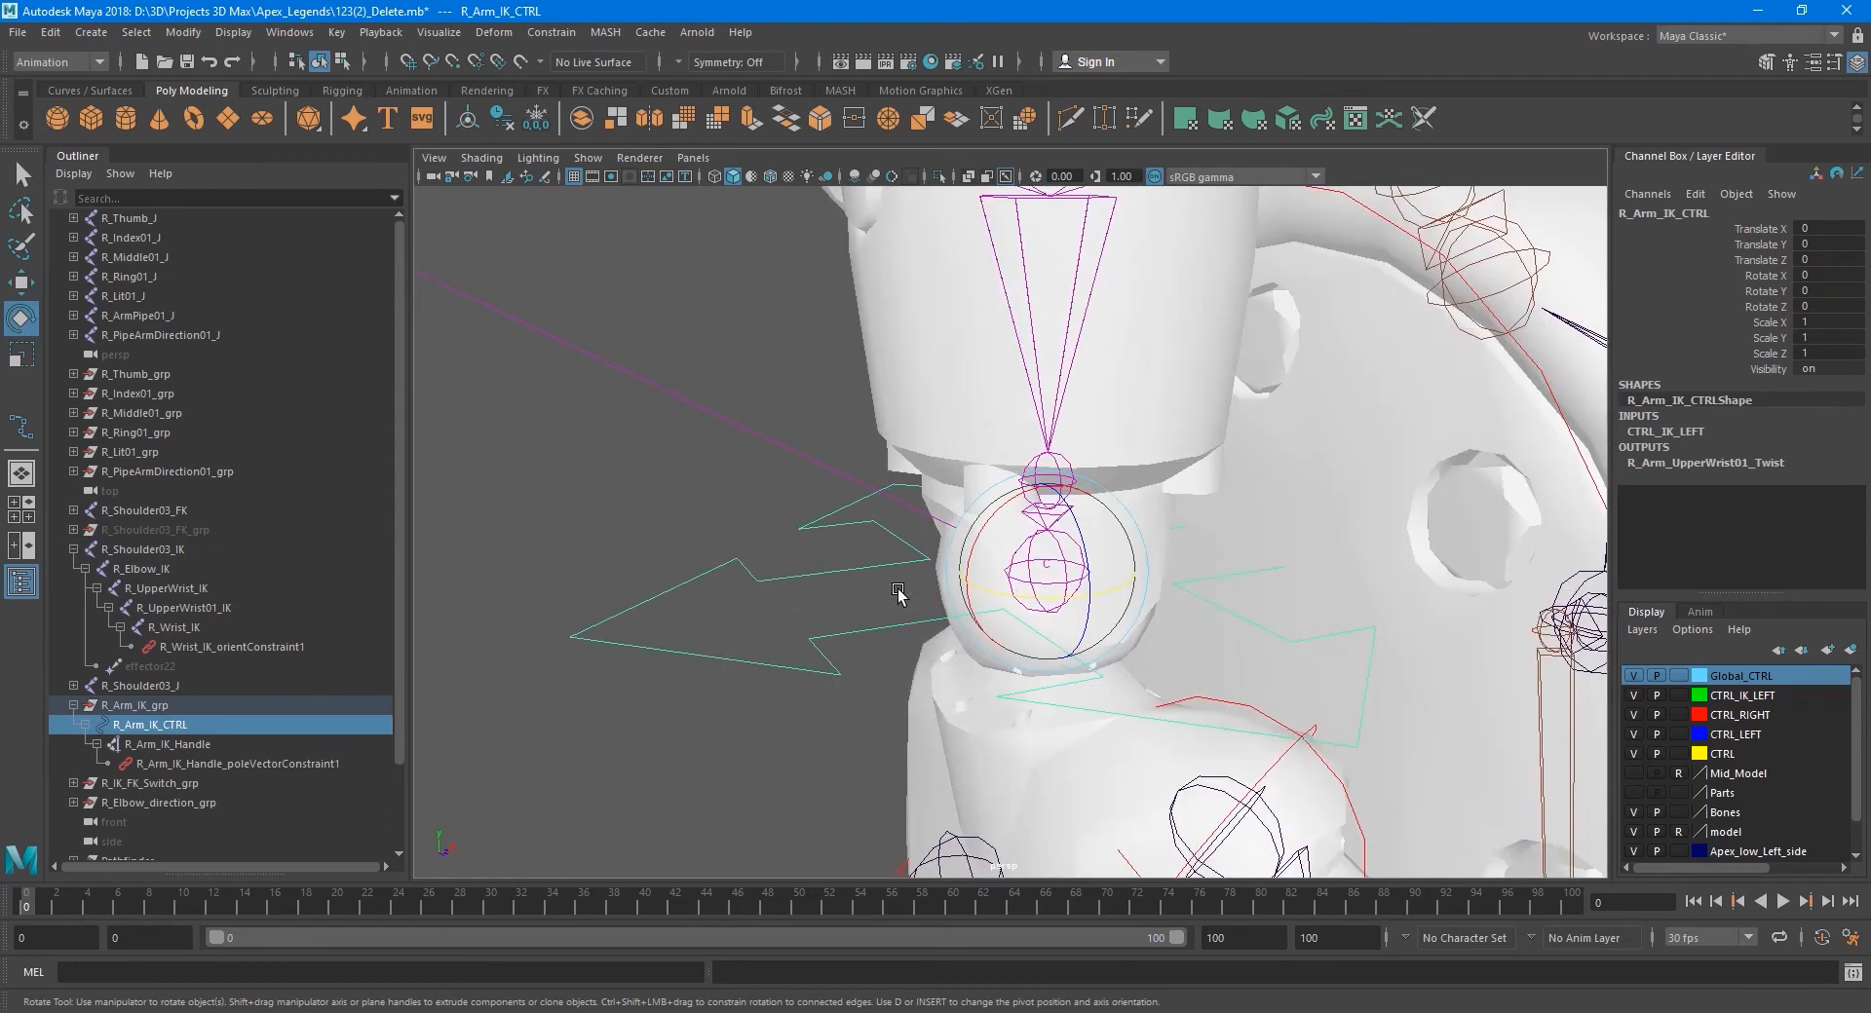
left_click_drag(1014, 597, 969, 585)
key("ctrl+z")
key("ctrl+z")
left_click_drag(1087, 562, 1064, 513)
key("ctrl+z")
key("q")
- Rotate R_Arm_IK_CTRL to -20 degrees about Y to check the forearm twist up close, and undo the rotation
scroll(811, 704, "down", 5)
left_click_drag(811, 705, 875, 663, "alt")
middle_click_drag(830, 541, 852, 704, "alt")
left_click_drag(842, 614, 851, 643, "alt")
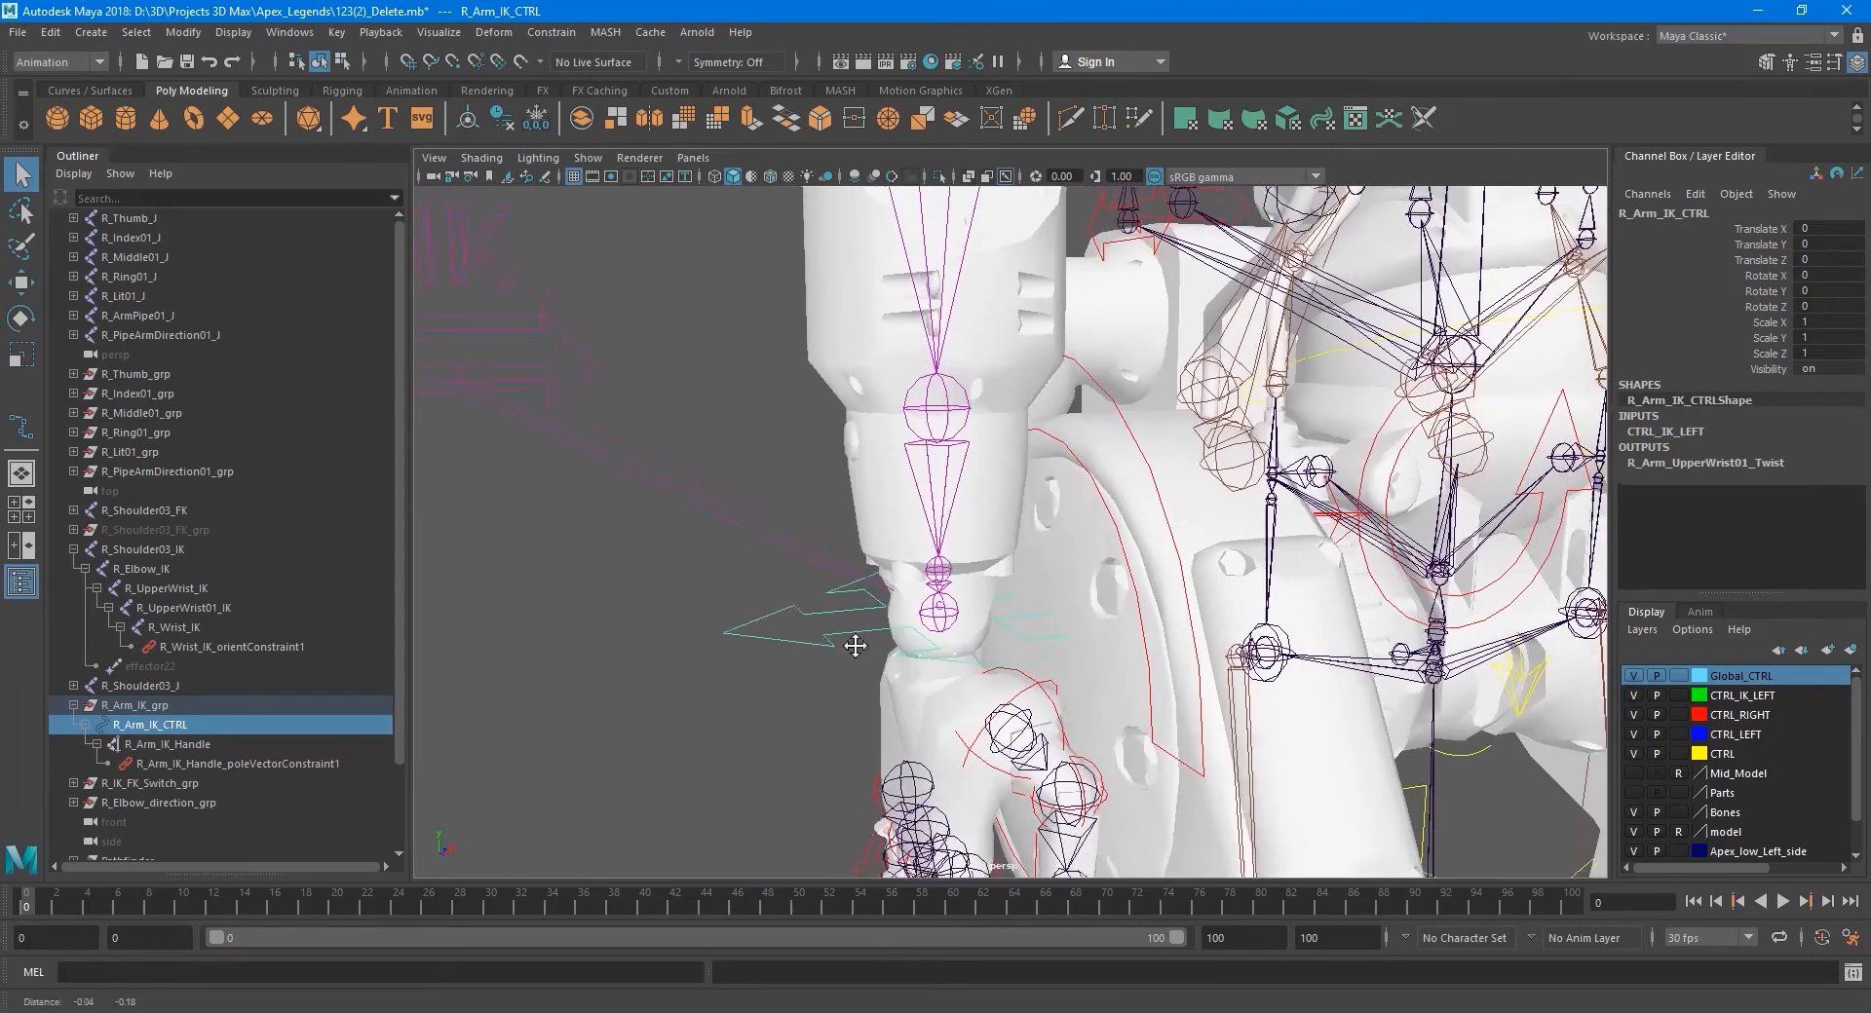
scroll(856, 638, "up", 3)
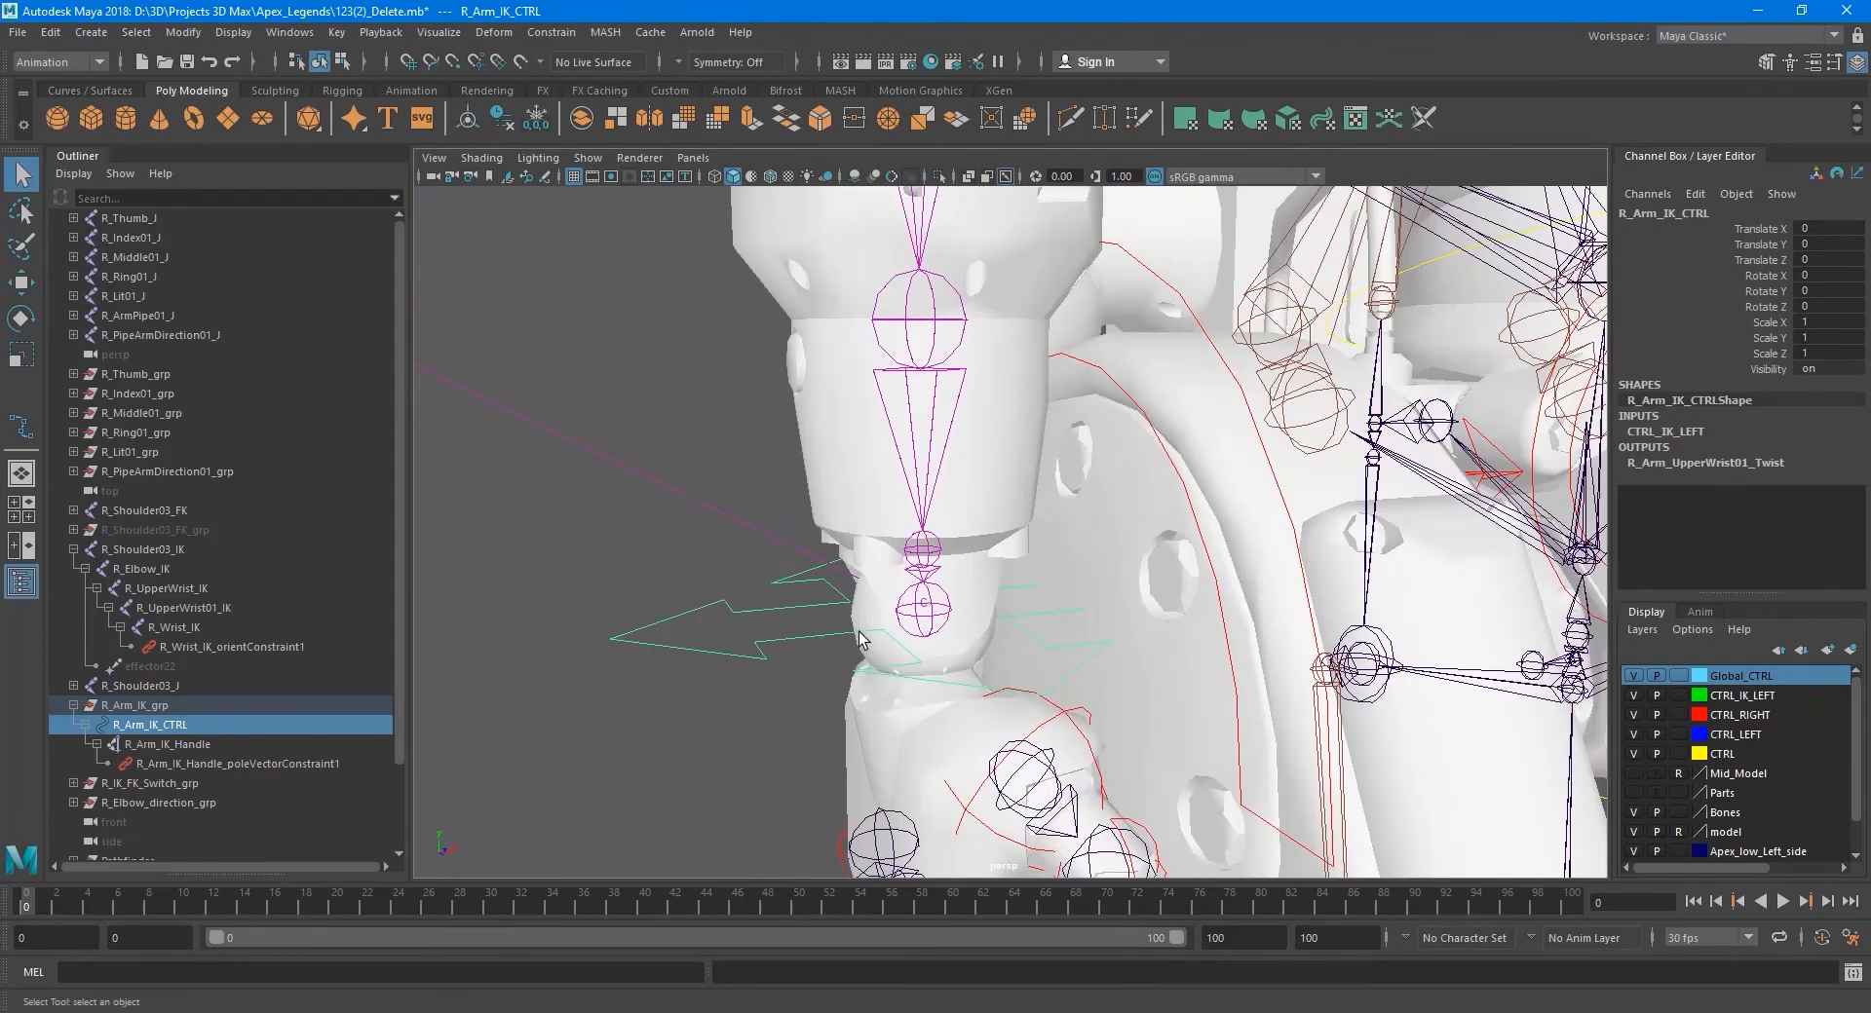
left_click(933, 614)
left_click(842, 646)
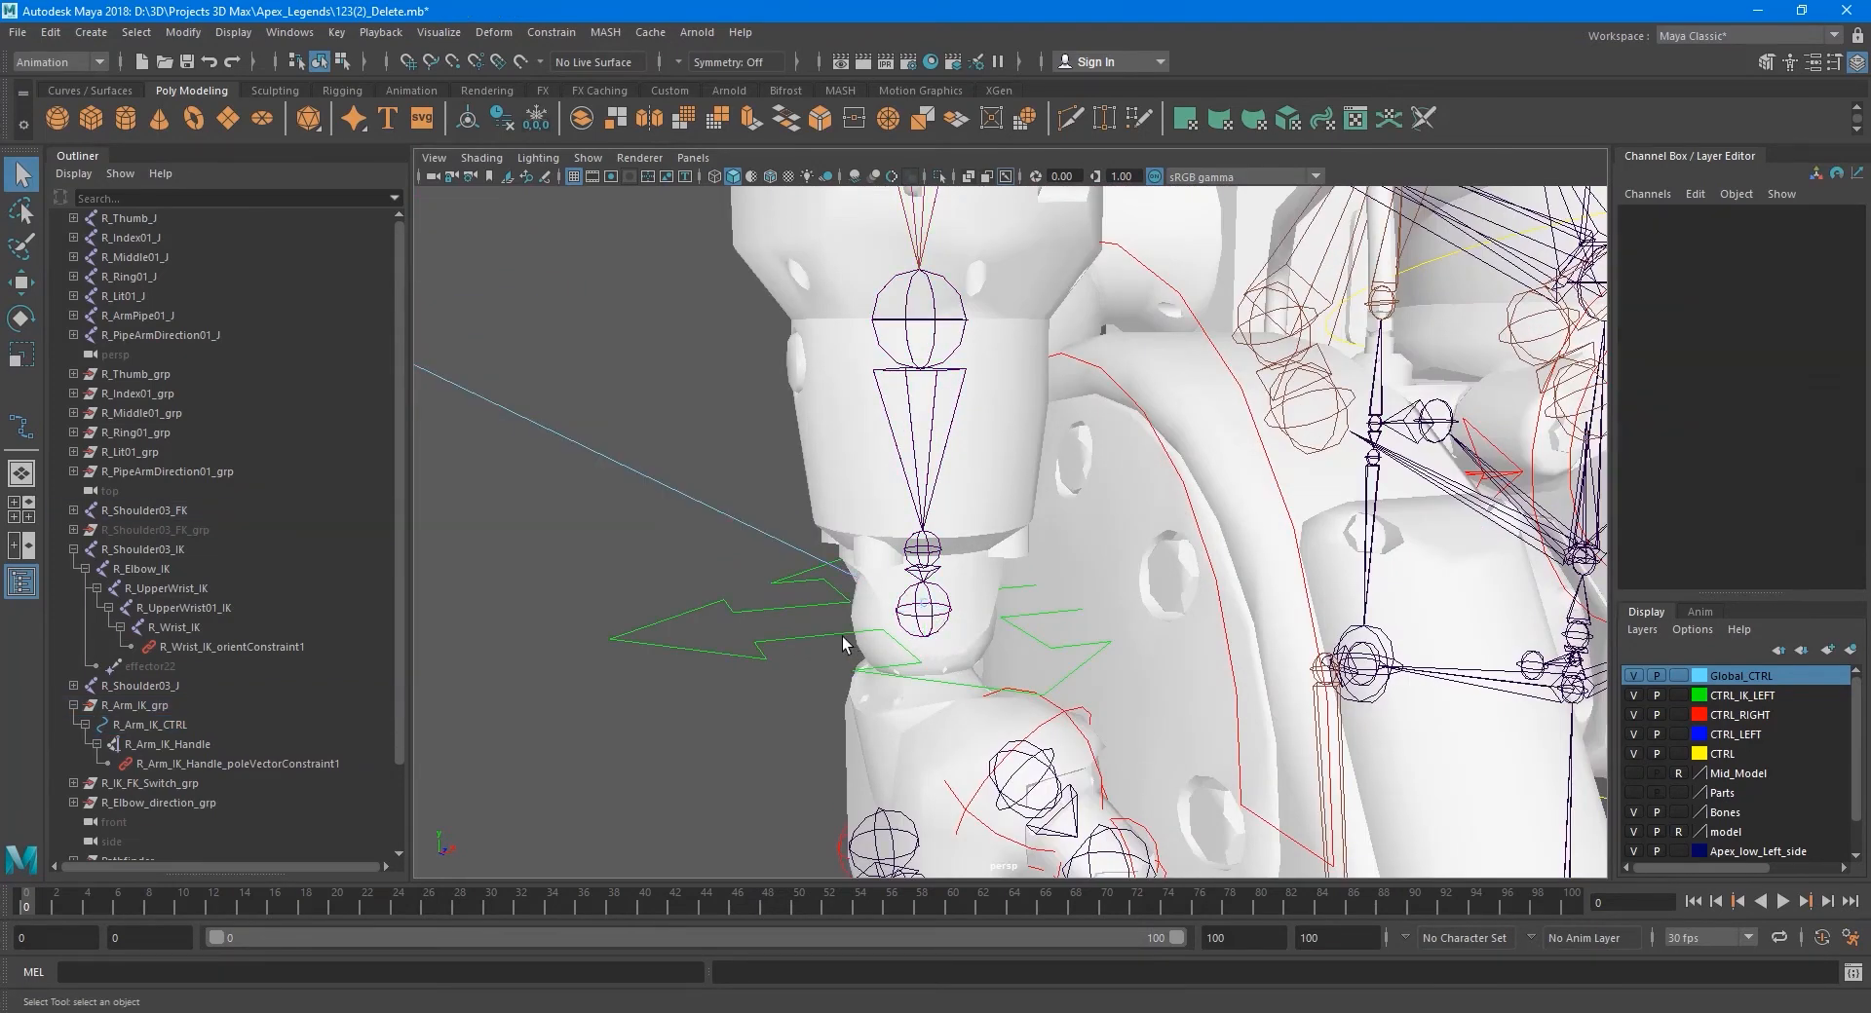
key("e")
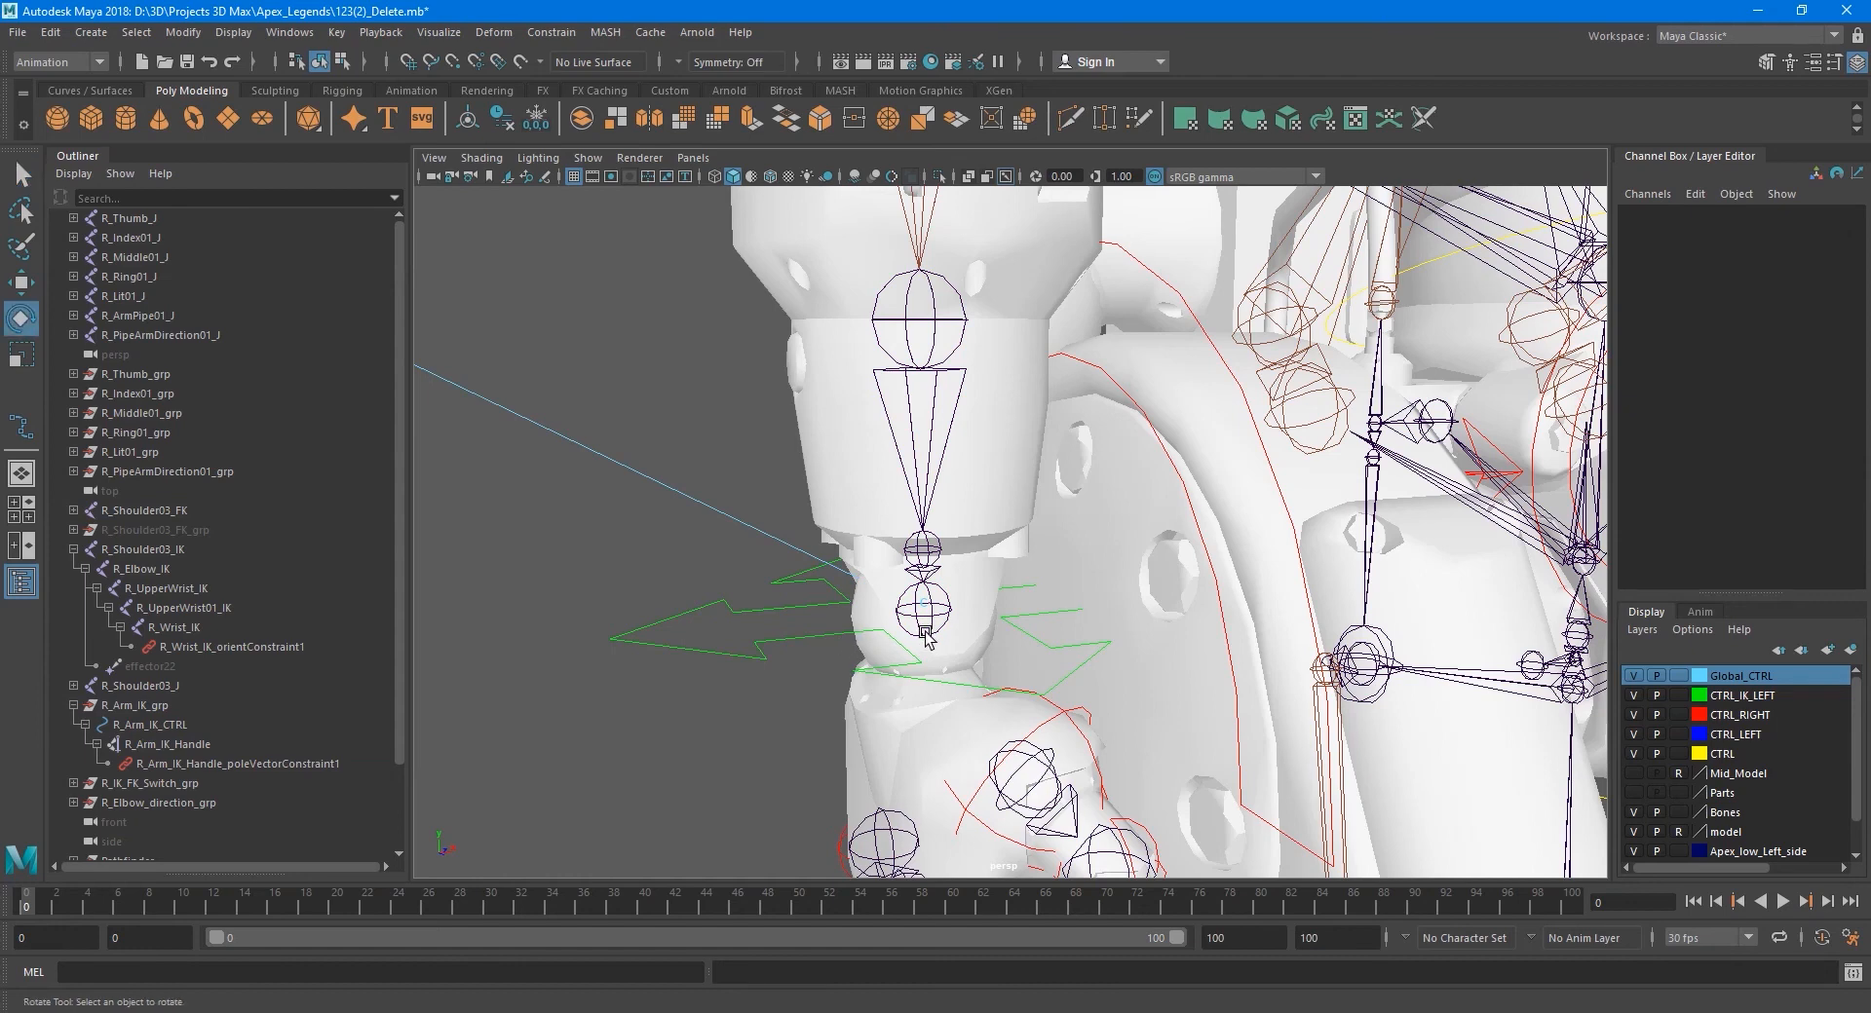
left_click(820, 638)
left_click_drag(911, 632, 933, 634)
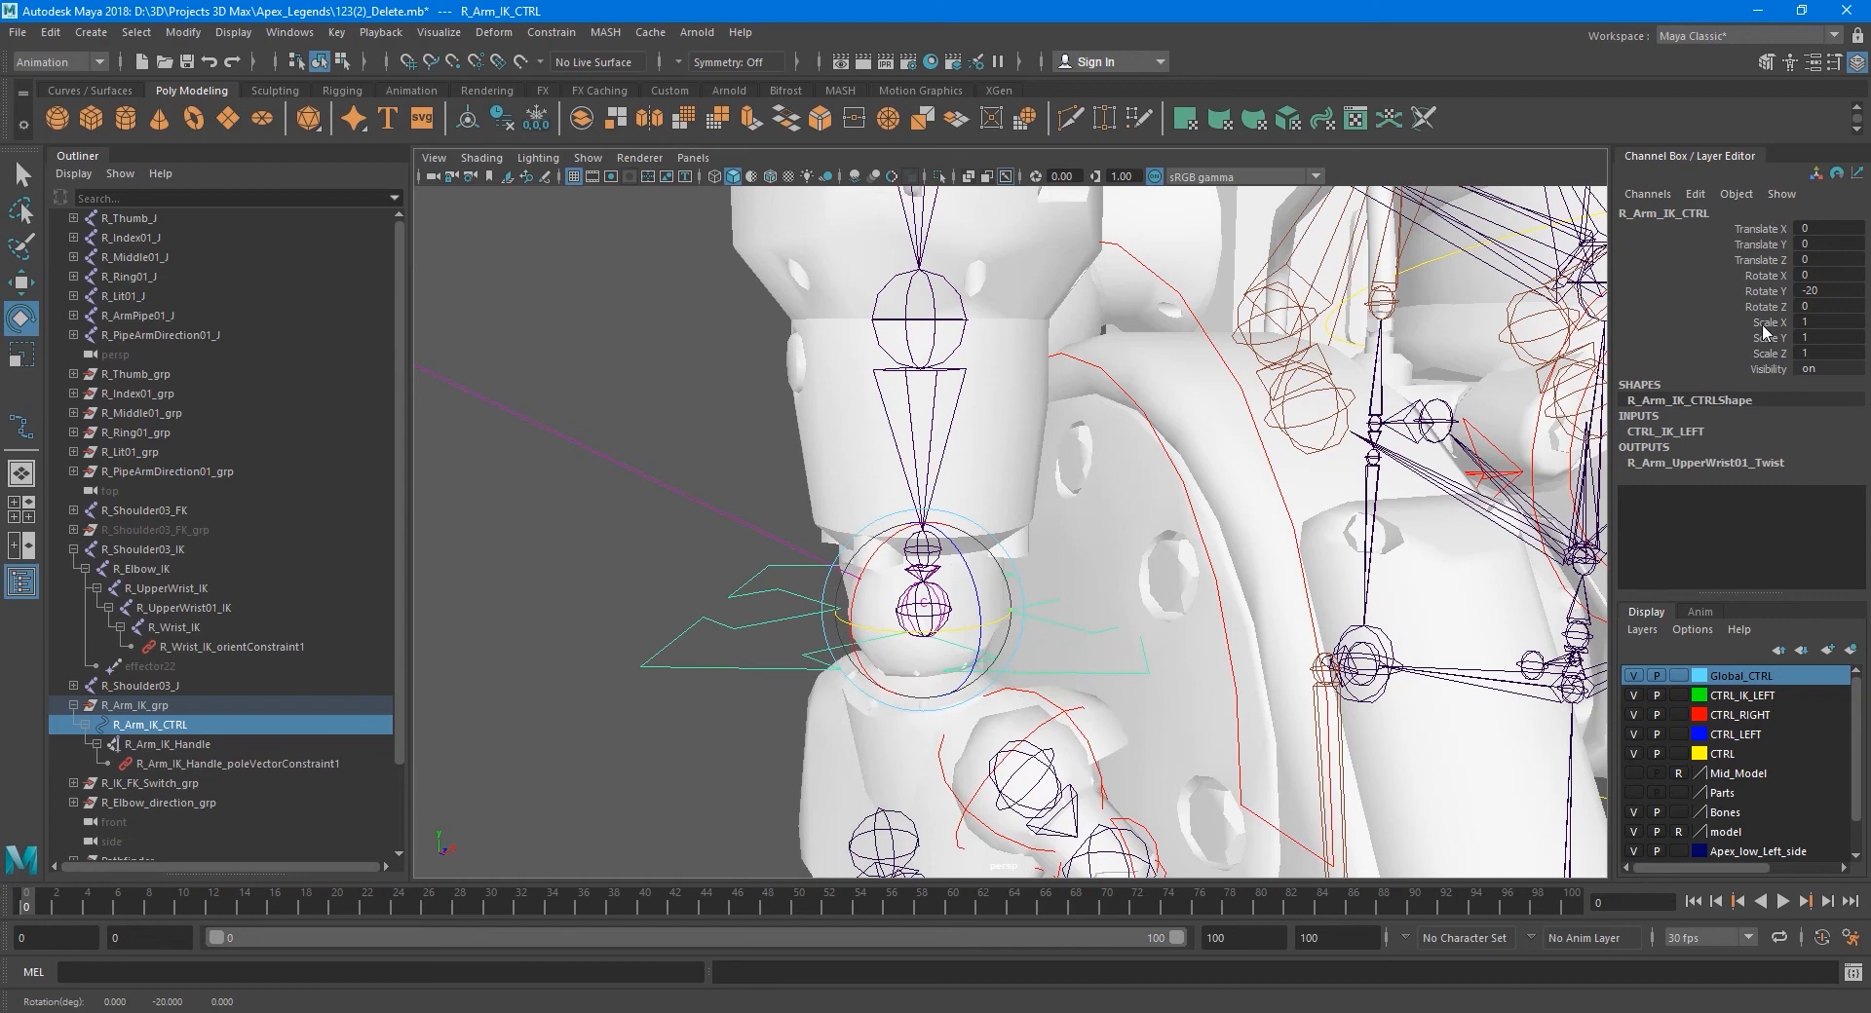
key("ctrl+z")
- Select the R_UpperWrist_IK joint and try rotating it about its Z axis to check the forearm twist, undoing the rotation
left_click(933, 324)
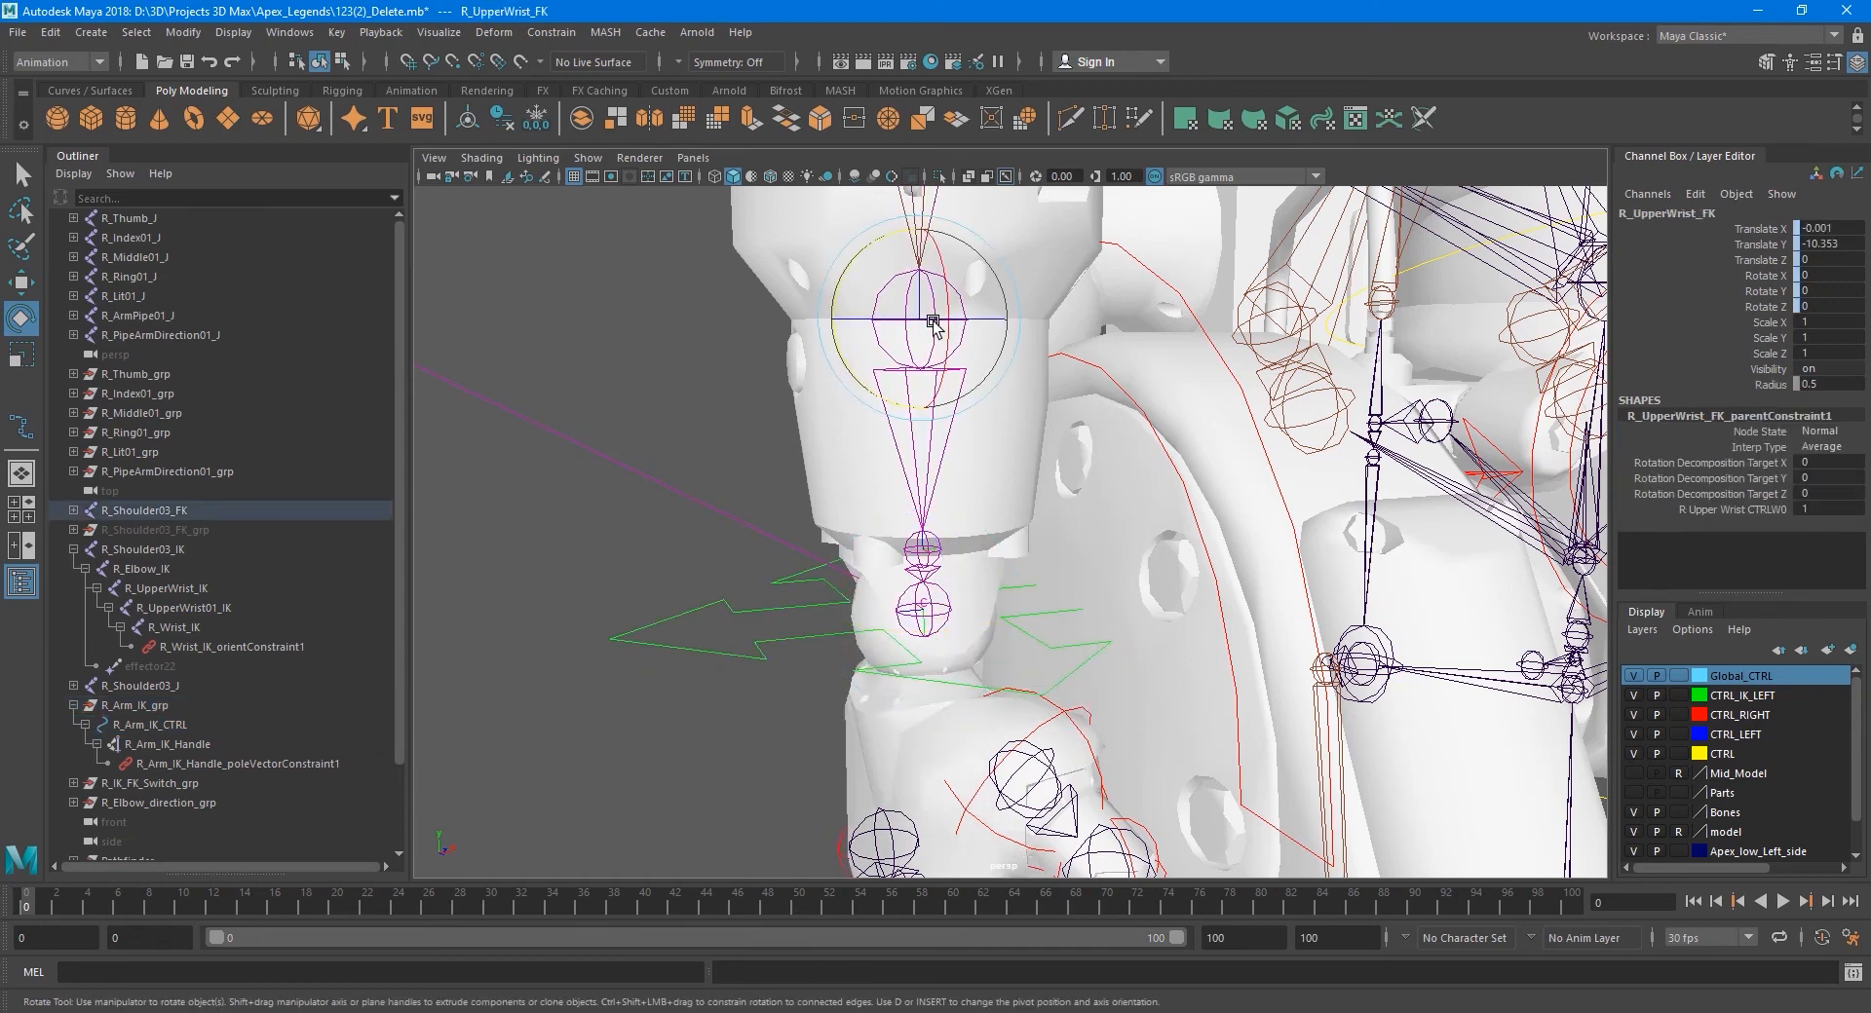
left_click(199, 588)
middle_click_drag(780, 563, 786, 629, "alt")
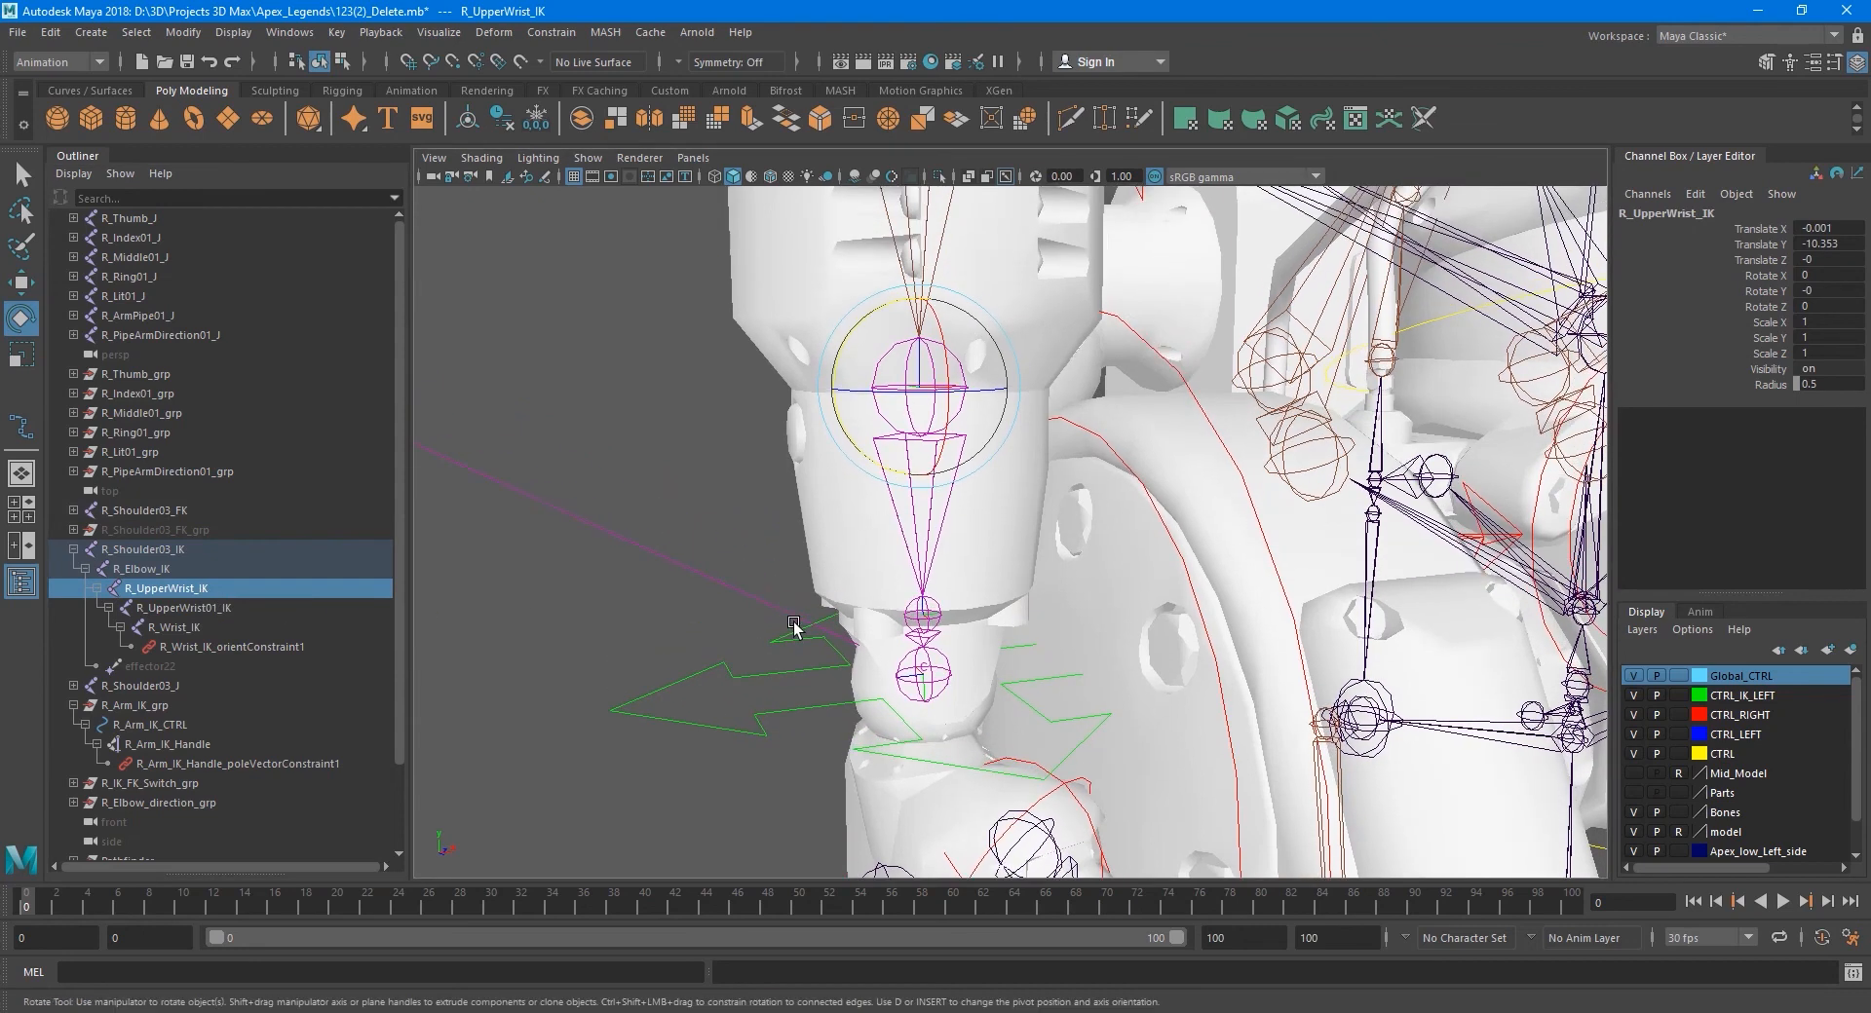
left_click_drag(882, 396, 917, 396)
key("ctrl+z")
key("ctrl+z")
key("ctrl+z")
key("q")
- Copy the name of the R_UpperWrist_IK joint and clear the selection
double_click(1725, 214)
key("ctrl+c")
left_click_drag(1057, 623, 1027, 600, "alt")
scroll(1027, 594, "down", 3)
middle_click_drag(1027, 595, 1035, 630, "alt")
scroll(1031, 638, "up", 3)
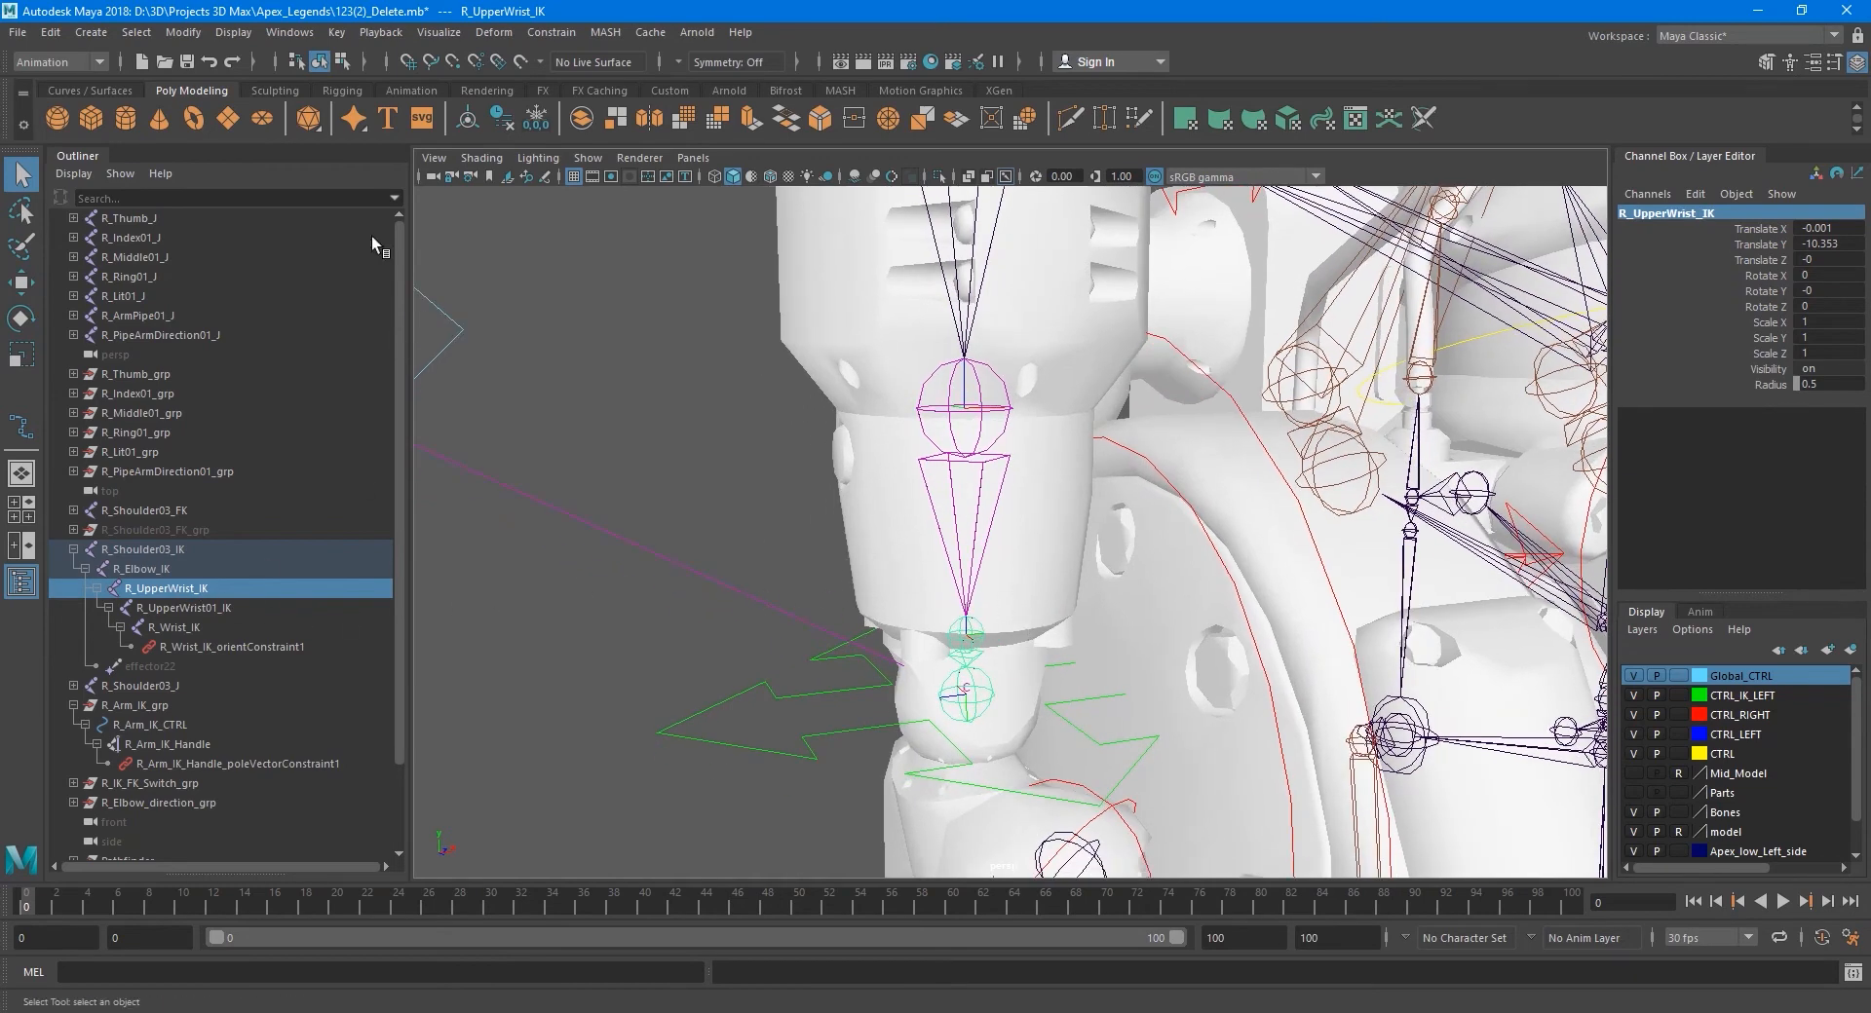
left_click(460, 225)
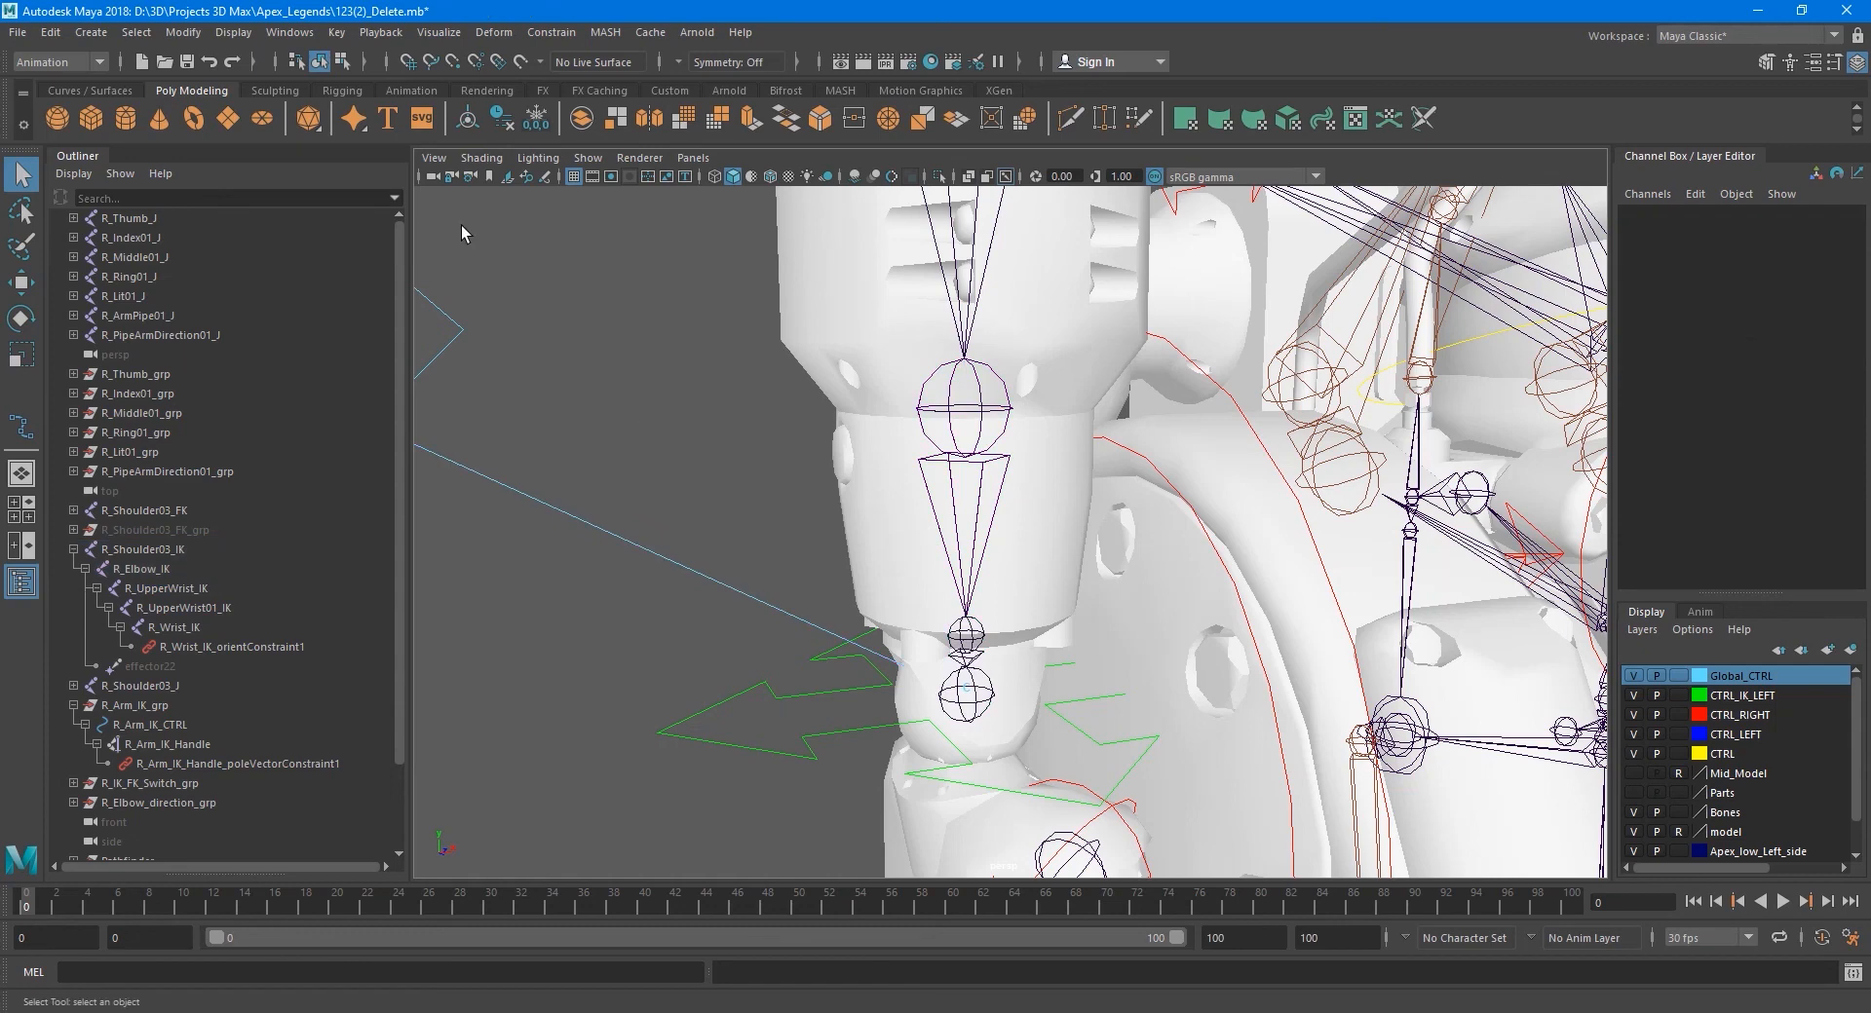
- Create the expression "R_UpperWrist_IK.rotateZ = R_Arm_IK_CTRL.rotateY /-2;" in the Expression Editor
left_click(295, 34)
mouse_move(409, 141)
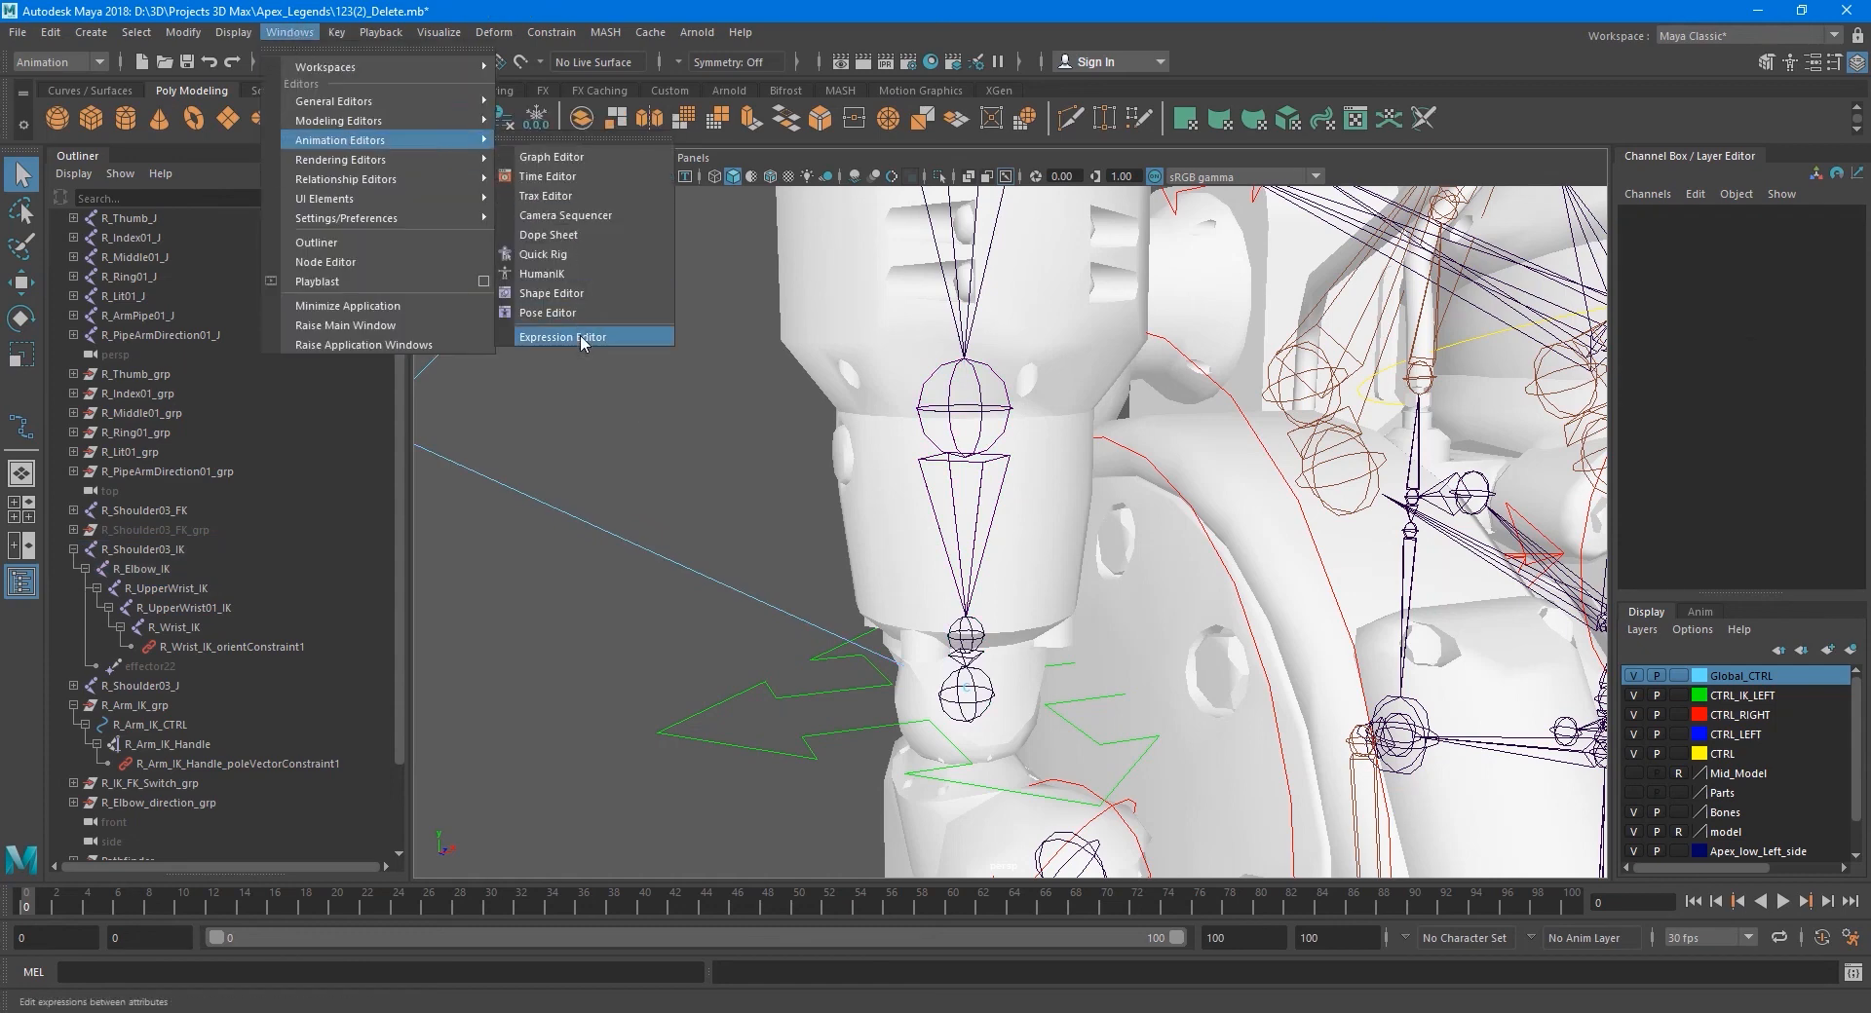
left_click(581, 335)
left_click(624, 729)
key("ctrl+v")
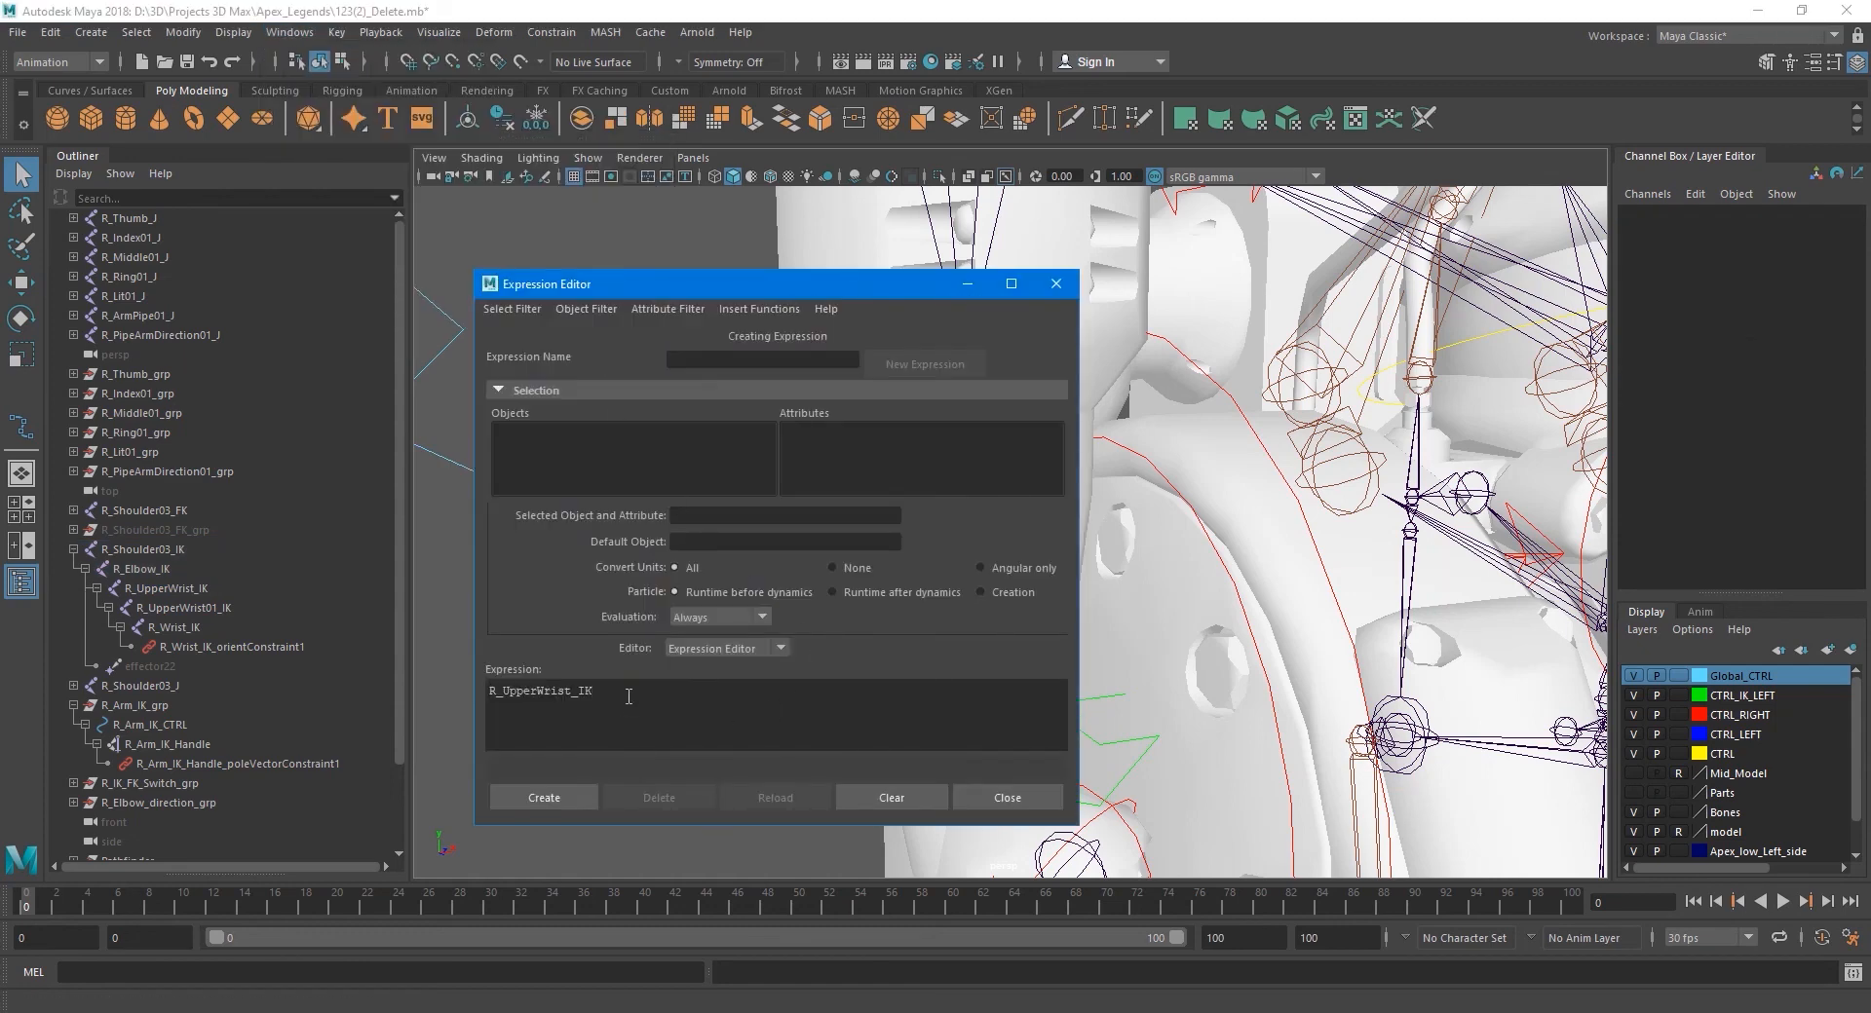
type(".rotateZ = R_Arm_")
type("IK_CTRL.rotateY /-2;")
left_click(563, 795)
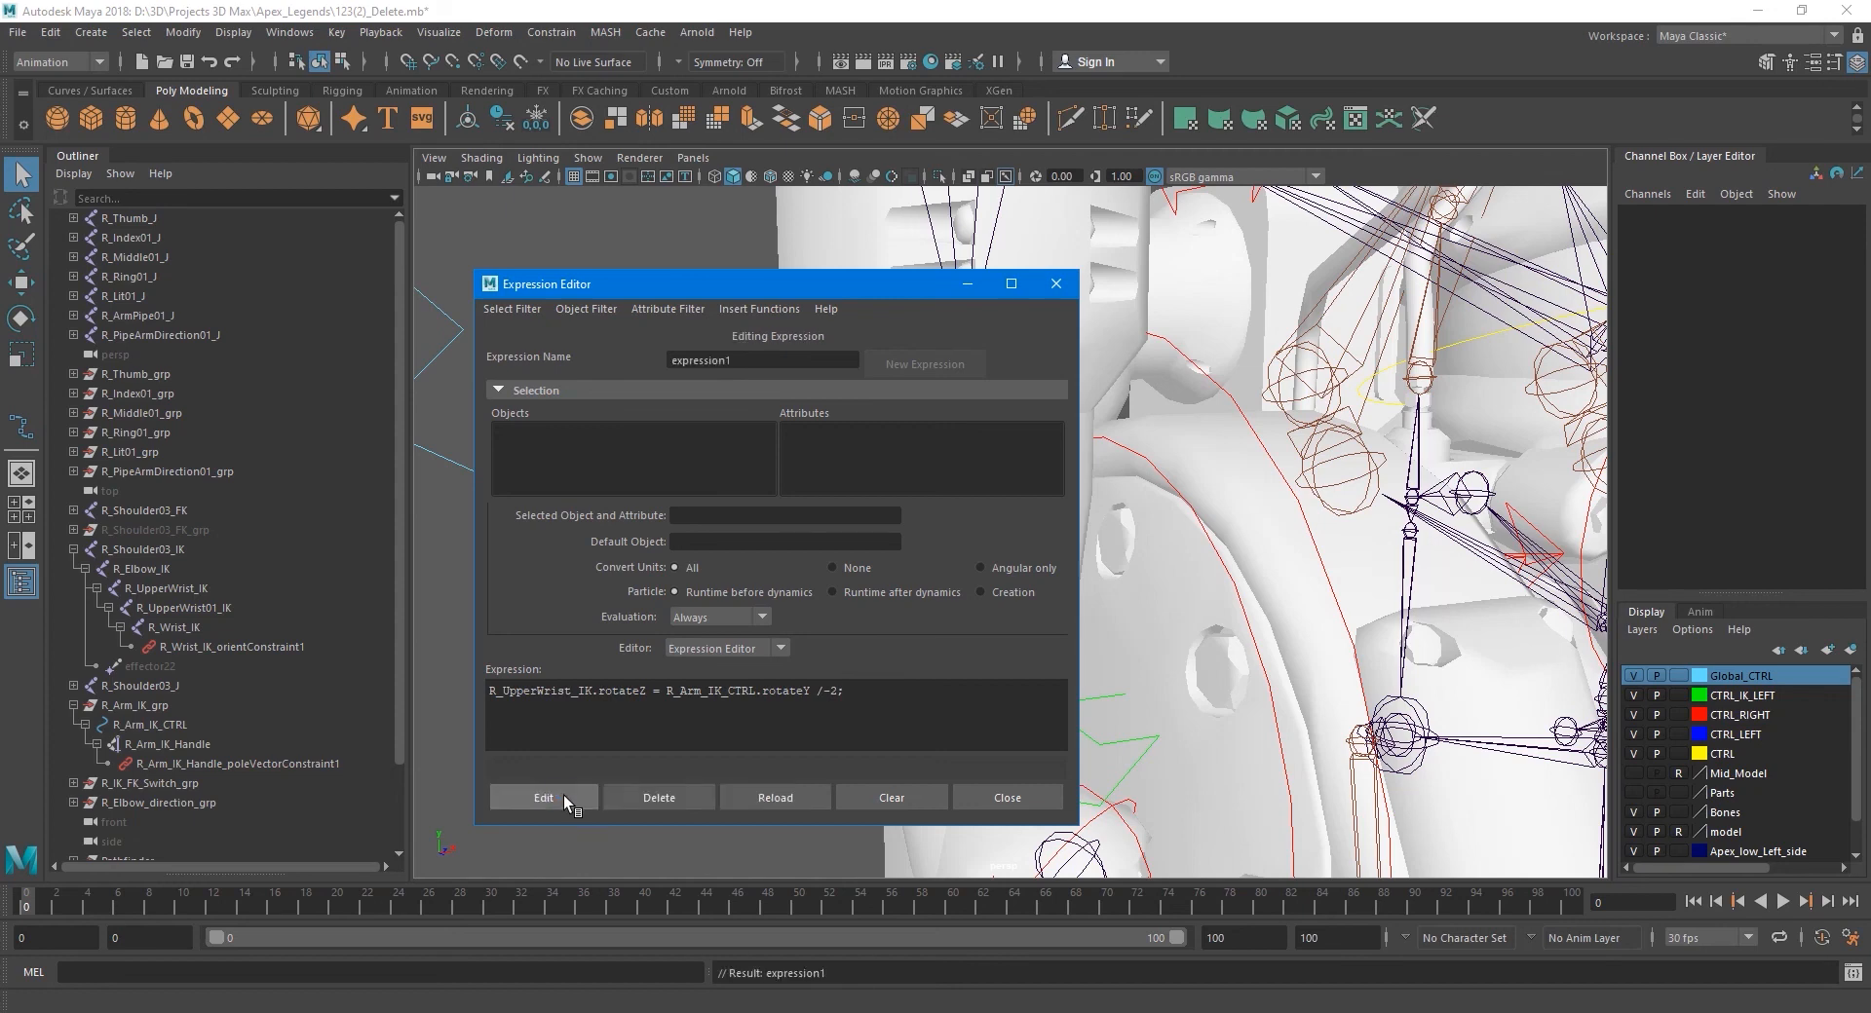
- Rename the new expression as R_Arm_UpperWrist_Twist and close the Expression Editor
left_click_drag(744, 361, 591, 380)
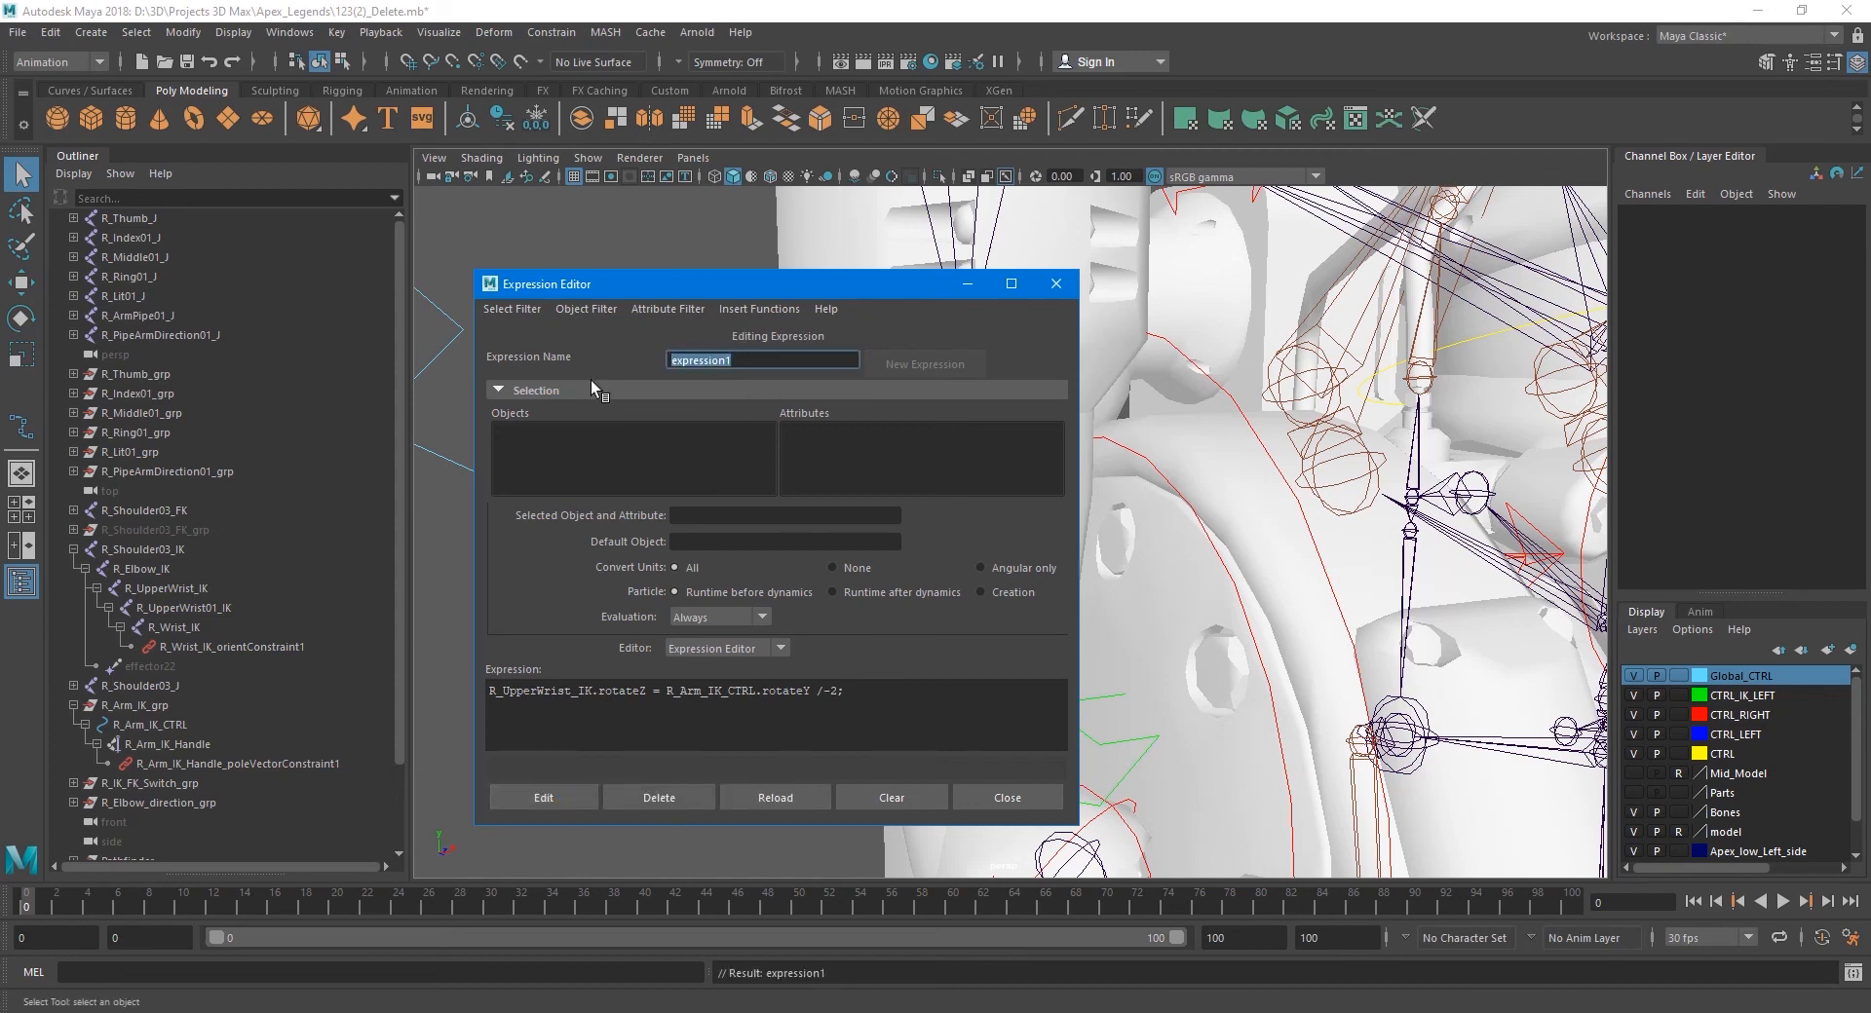
type("R_Arm_")
type("UpperWrist_Twist")
key("Return")
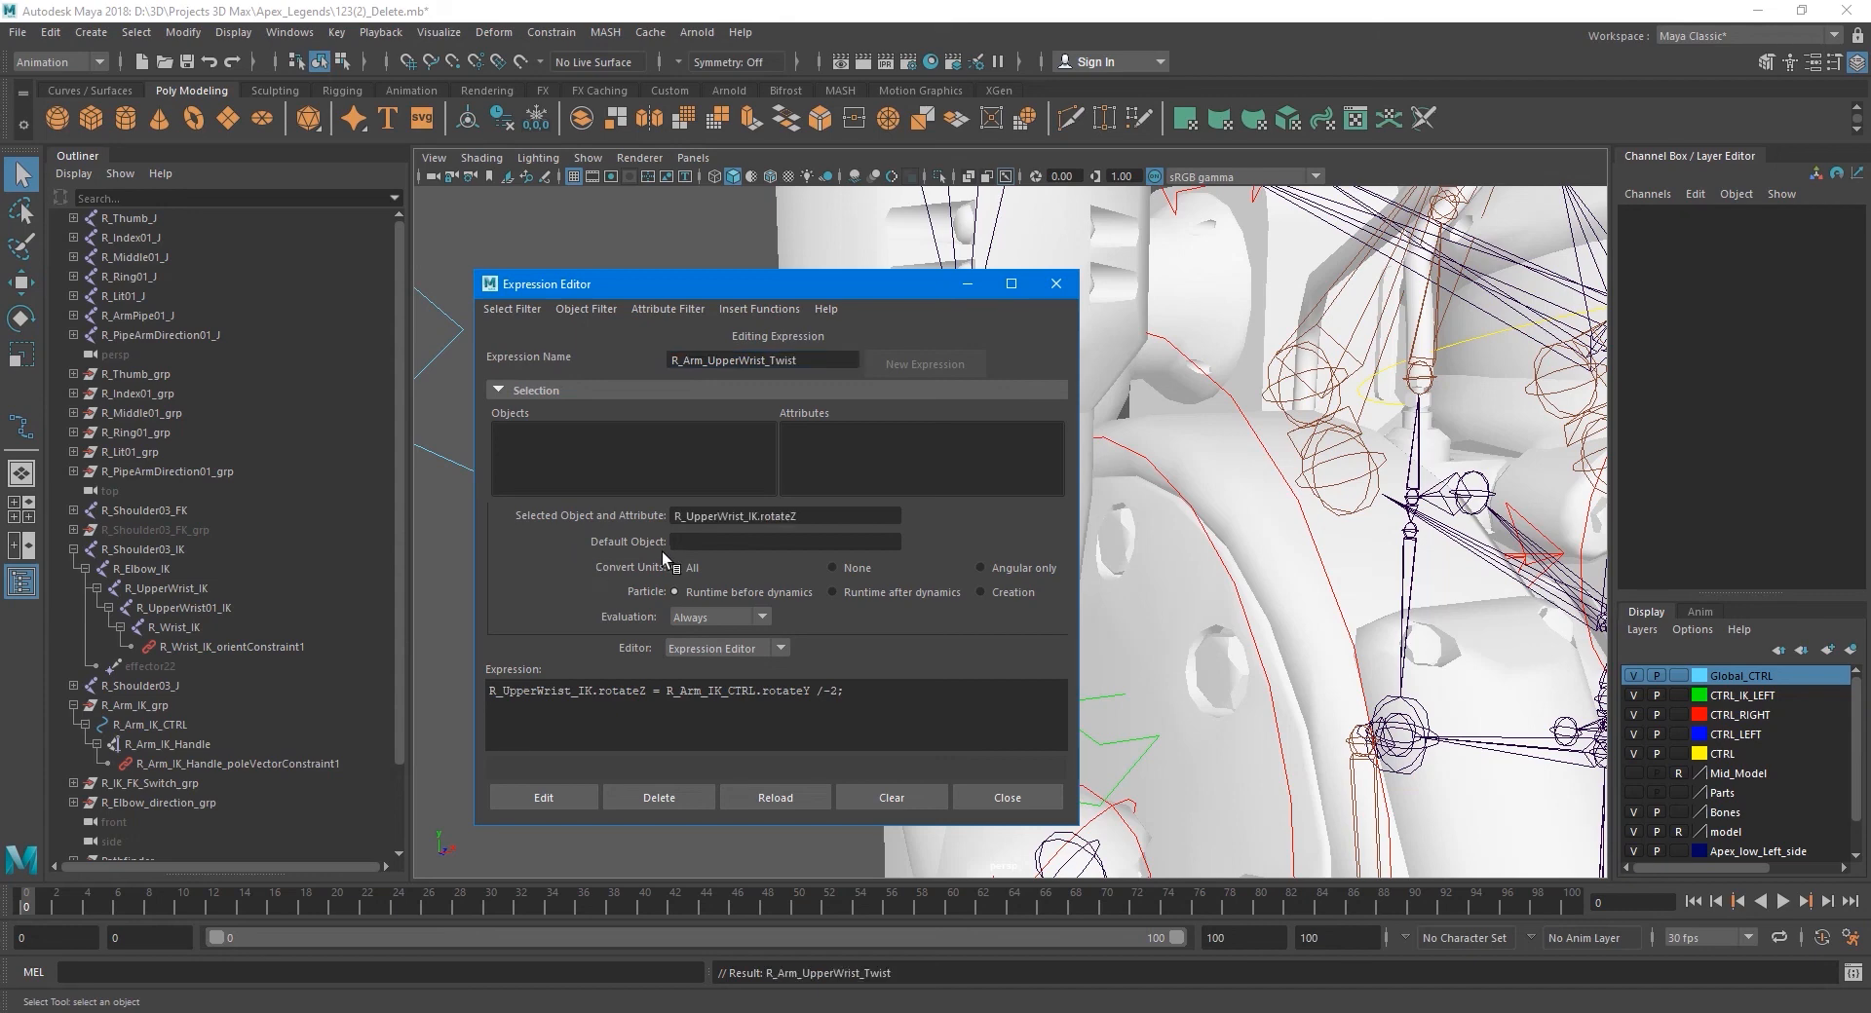
left_click(1008, 797)
- Rotate R_Arm_IK_CTRL about Y to test the combined wrist and forearm twist, and undo the rotation
scroll(898, 724, "down", 3)
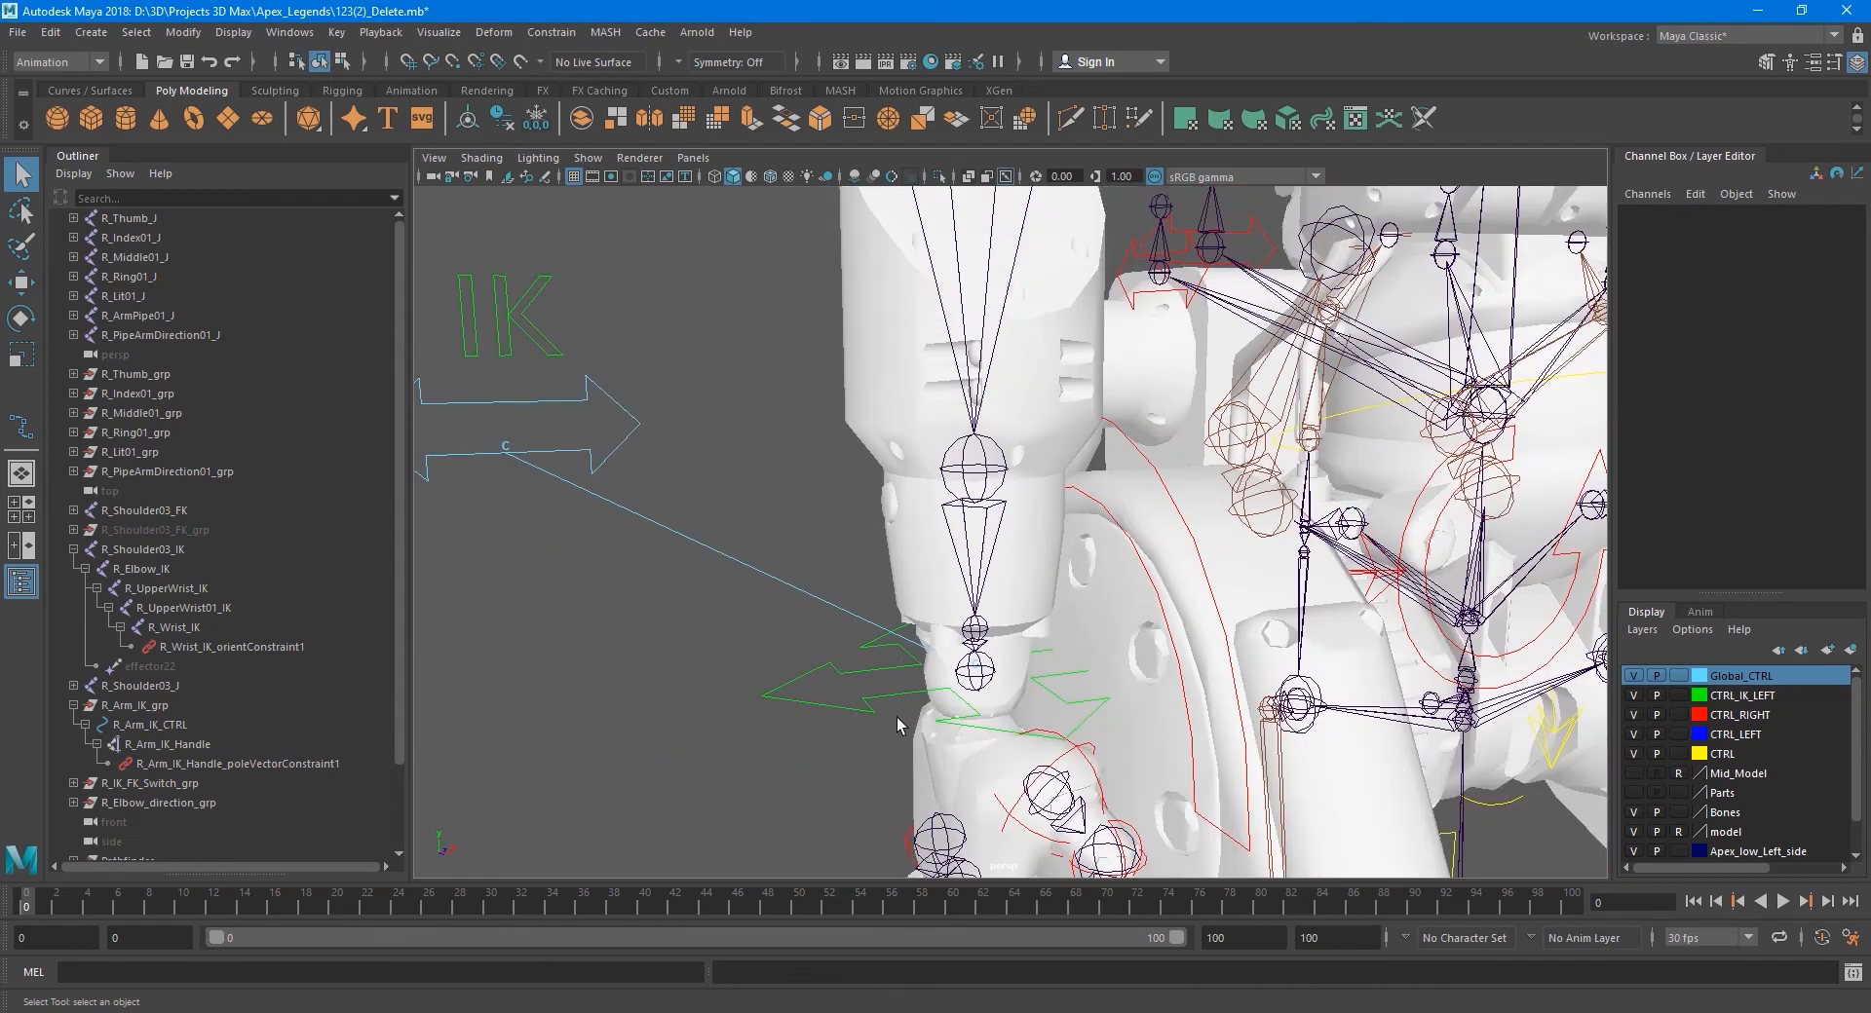
left_click(874, 703)
key("e")
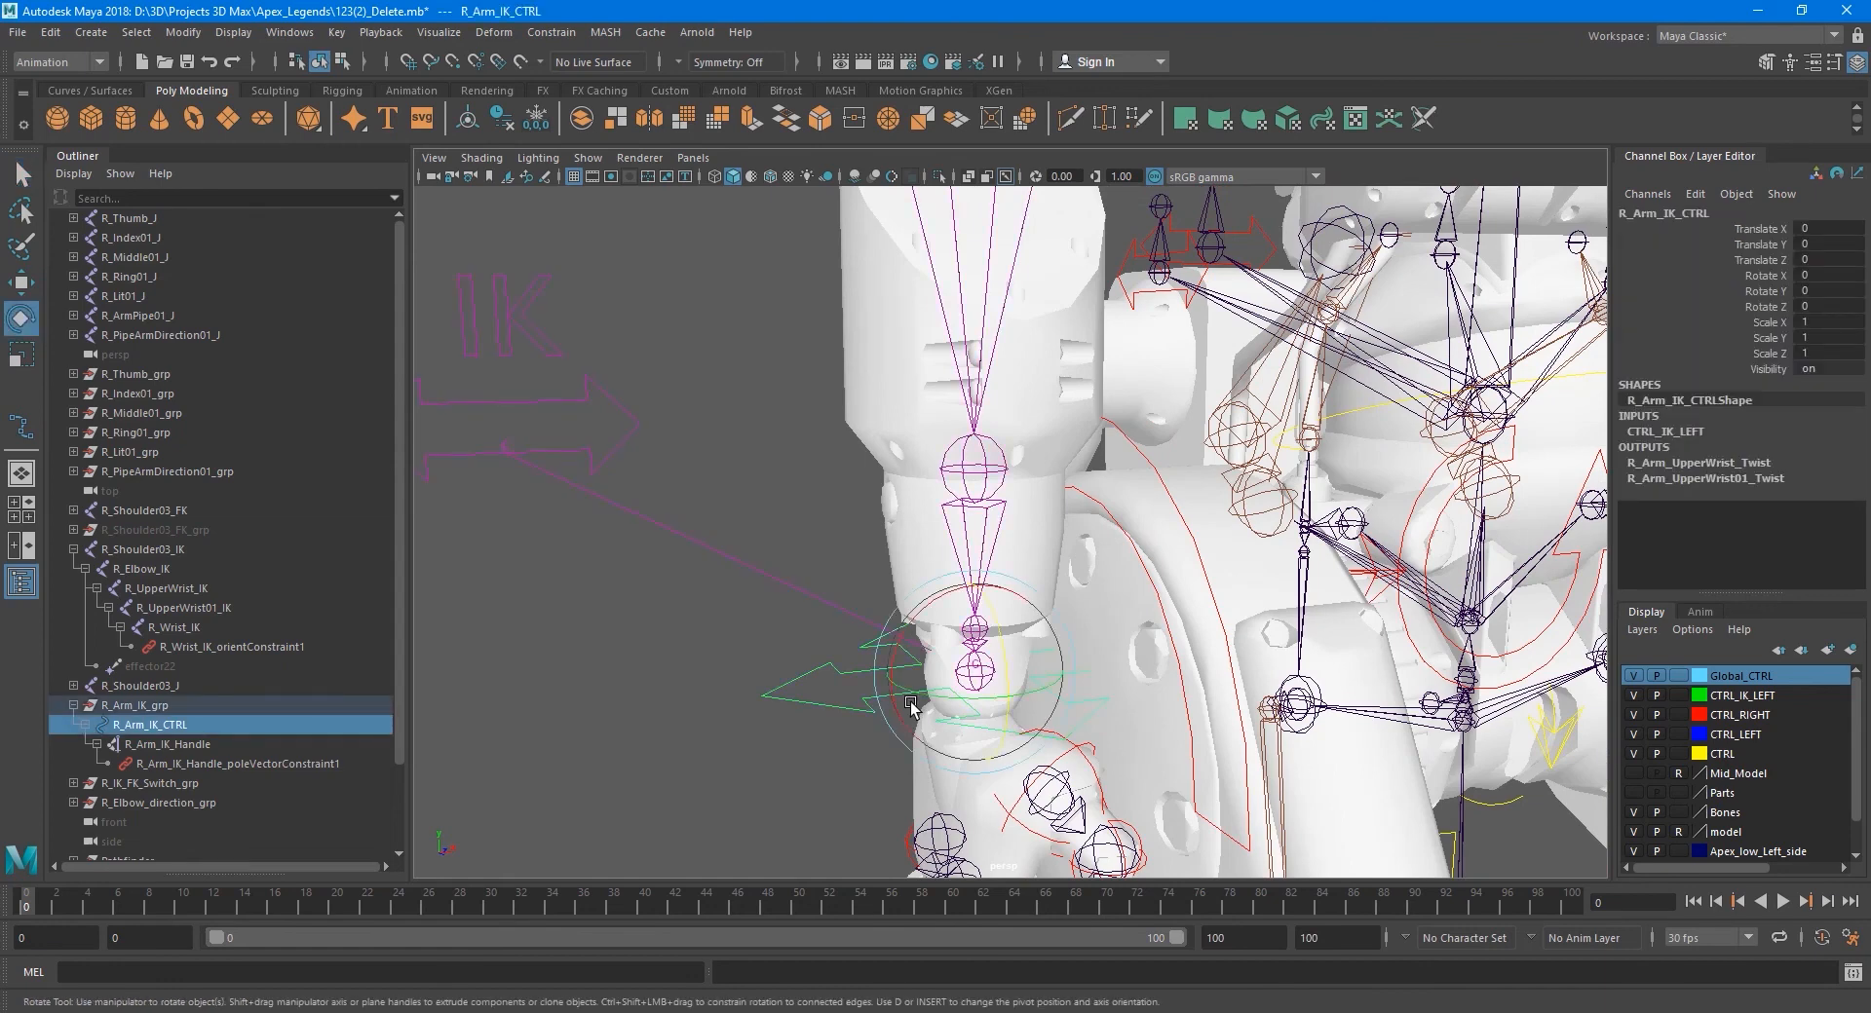
left_click_drag(942, 703, 1010, 733)
key("ctrl+z")
key("q")
scroll(859, 709, "down", 3)
middle_click_drag(920, 681, 1035, 600, "alt")
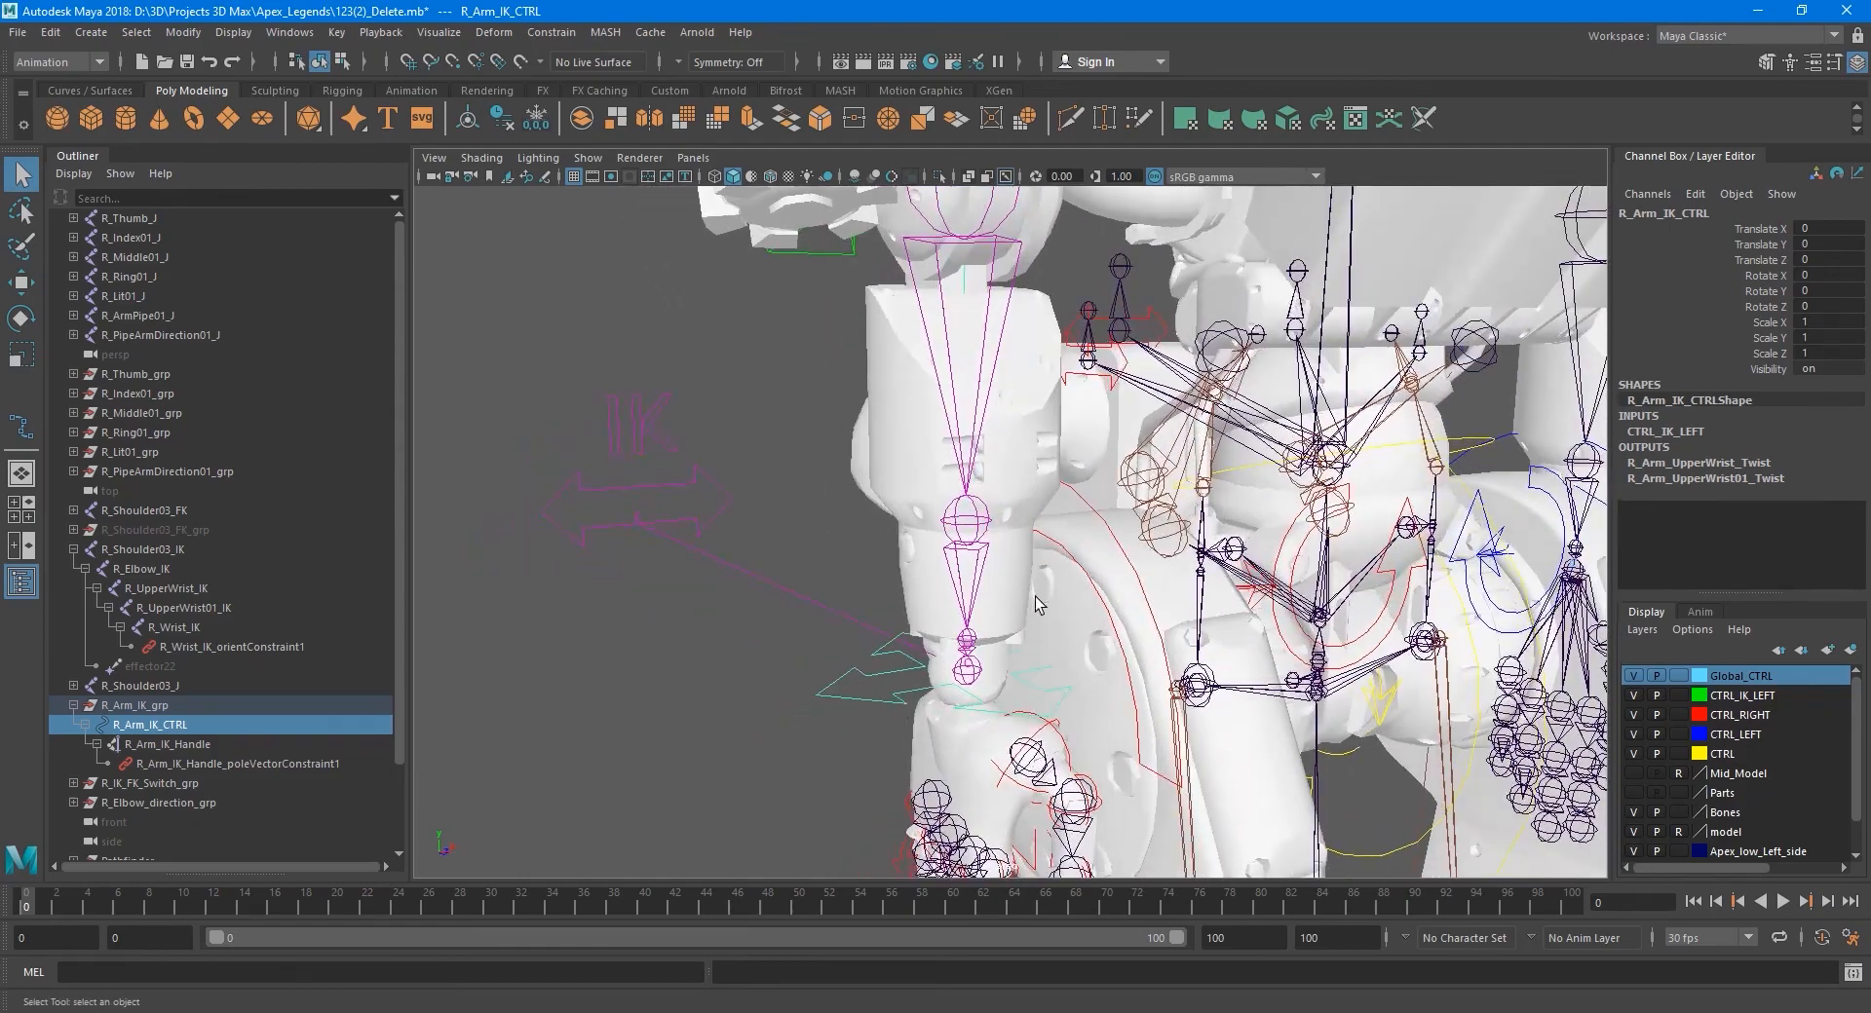